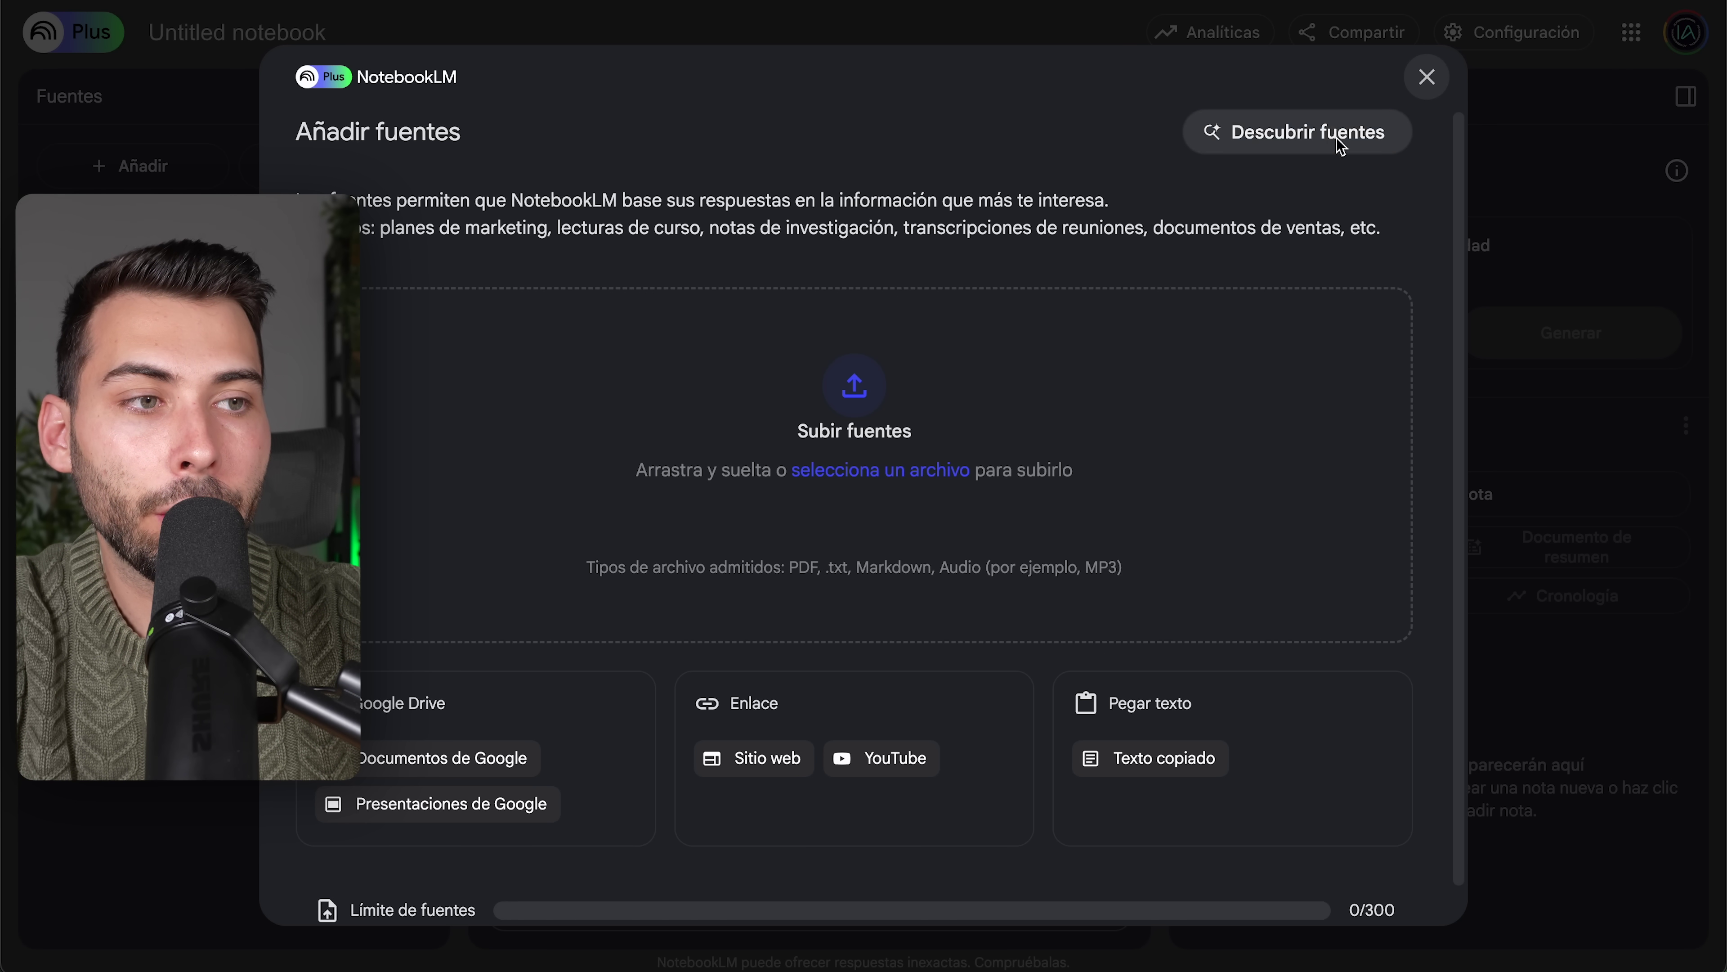
Step: Write a source-discovery prompt asking for PDF reports by Deloitte, McKinsey, PwC, EY, KPMG and Forrester on AI, education and the future of work, with site: filters
click(1325, 158)
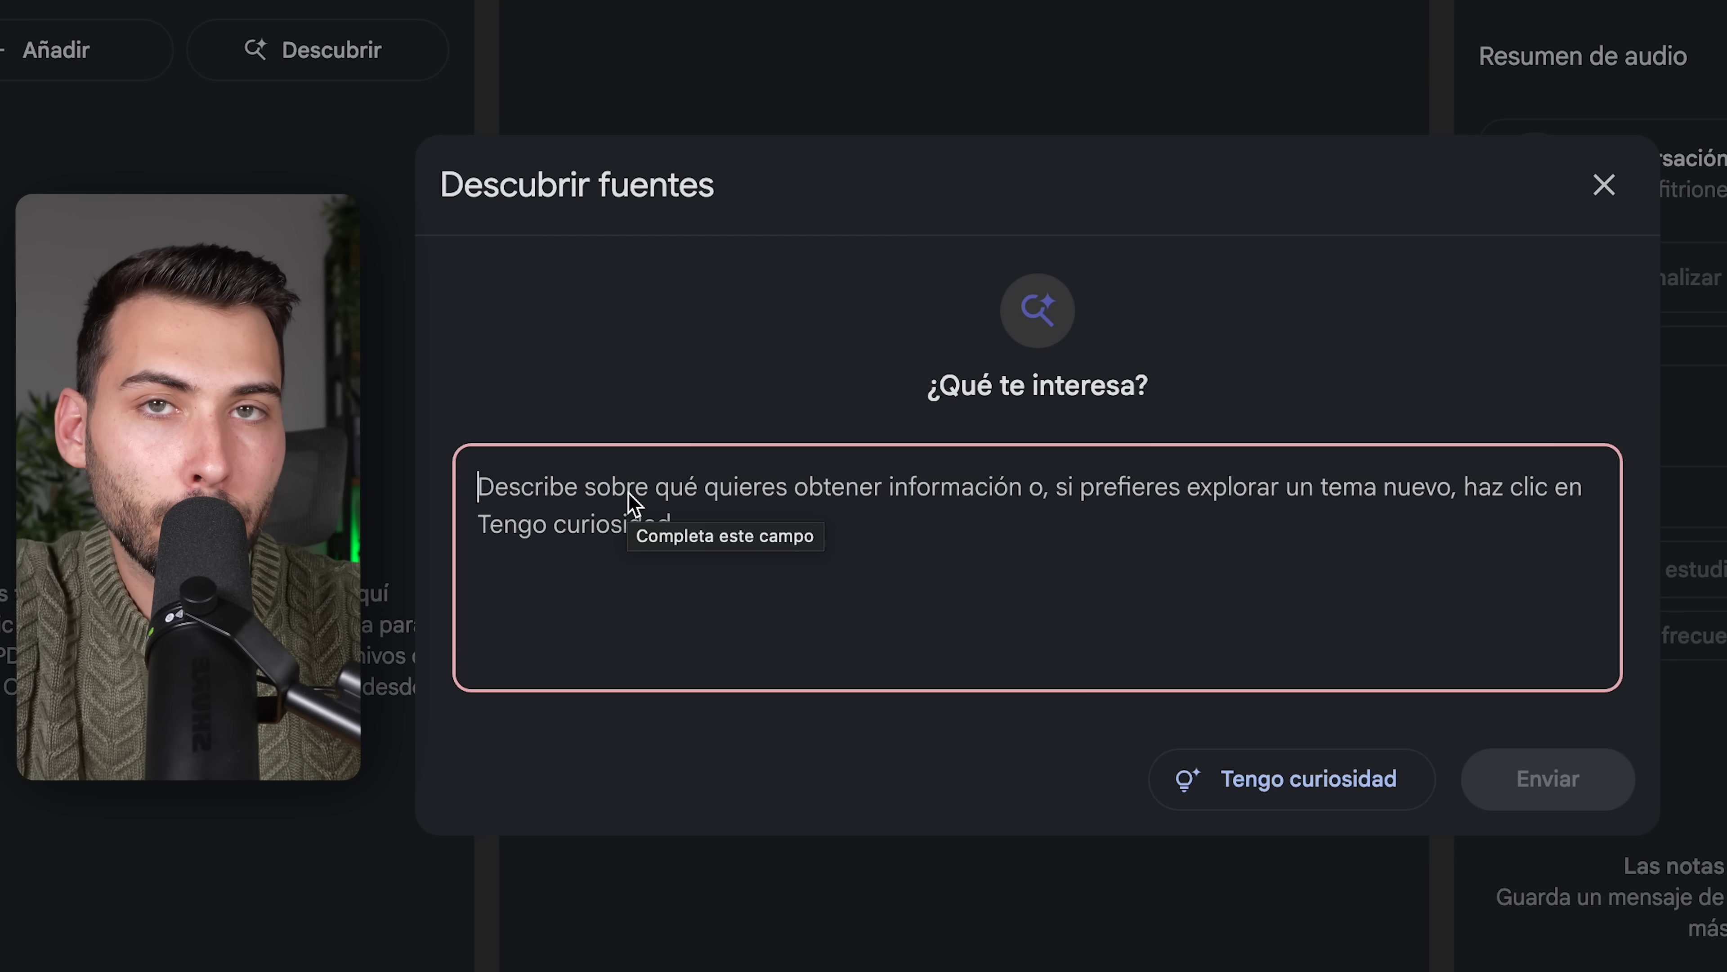
text(¿Está la educación preparada para el futuro del trabajo?)
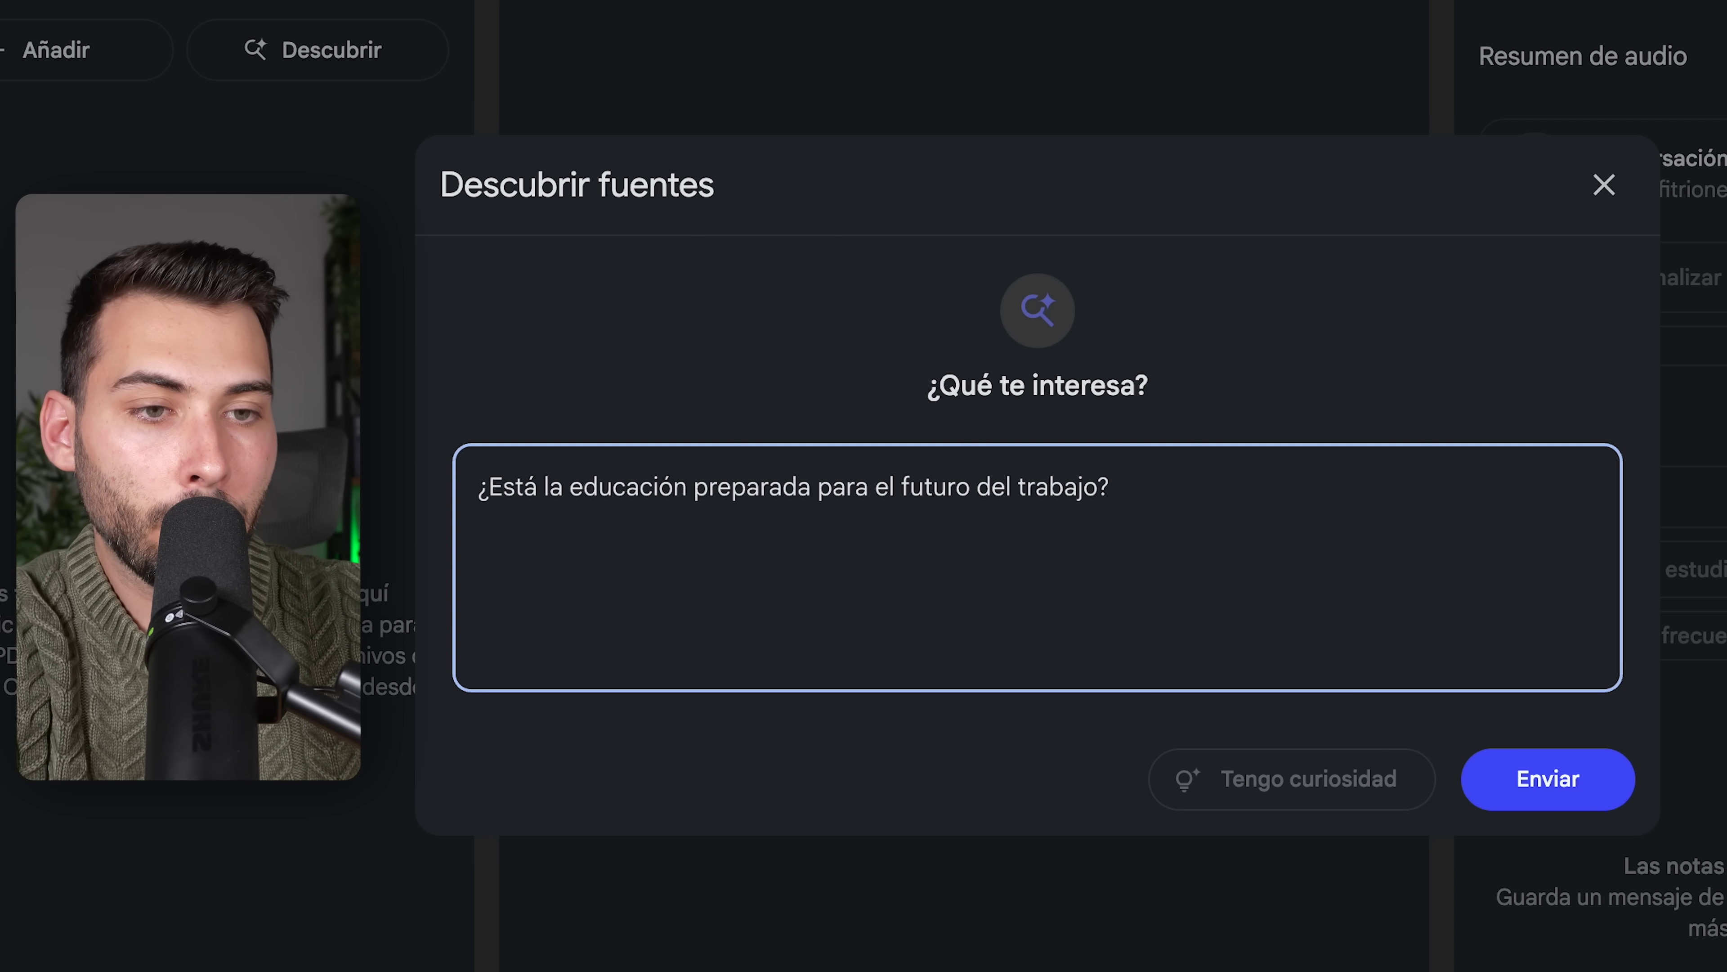
text(La inteligencia artificial está redefiniendo qué, cómo y para qué aprendemos. Descubre informes de alto nivel (en PDF) publicados por líderes globales como Deloitte, McKinsey, PwC, EY, KPMG o Forrester que exploran el cruce entre formación e innovación laboral. Enfócate en:  - Cómo la IA está transformando la educación y el desarrollo de talento - Nuevas demandas del mercado laboral y habilidades del futuro - Tecnologías emergentes aplicadas al aprendizaje continuo - Proyecciones de crecimiento en edtech y formación corporativa  Búsqueda recomendada en Google:  site:deloitte.com O site:mckinsey.com O site:pwc.com O site:ey.com O site:kpmg.com O site:forrester.com)
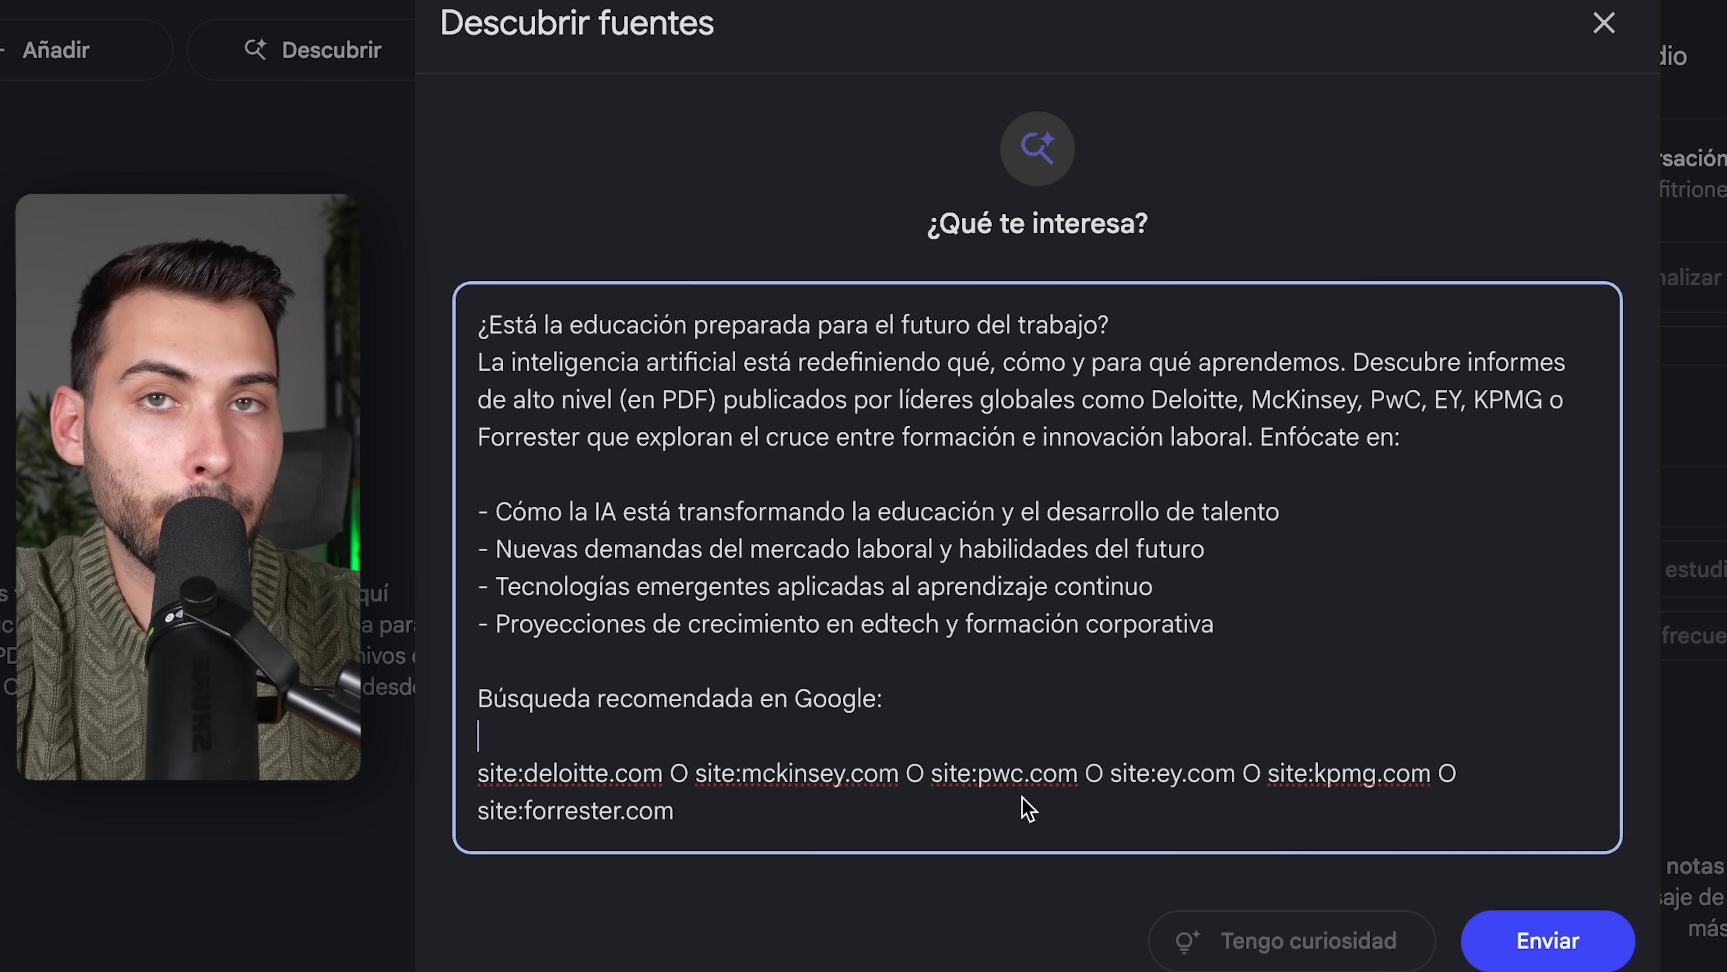
Step: Switch to Google, search for site:deloitte.com and look through the results from that domain
drag(478, 773, 663, 788)
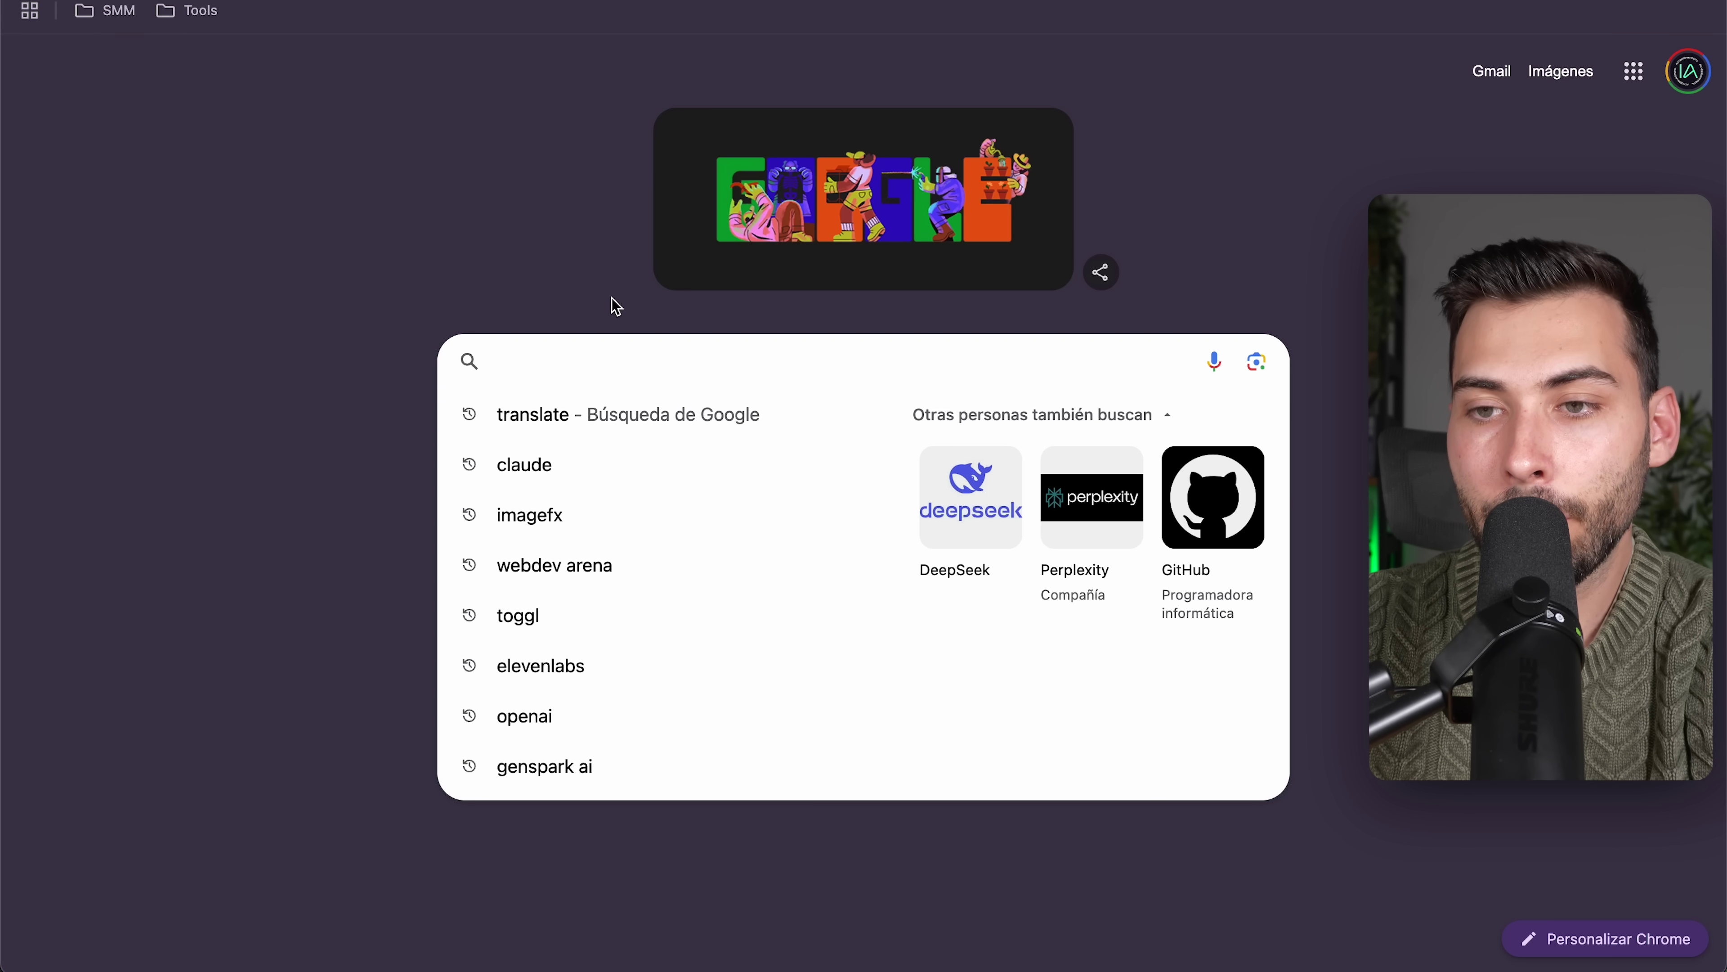
text(site:deloitte.com)
key(Return)
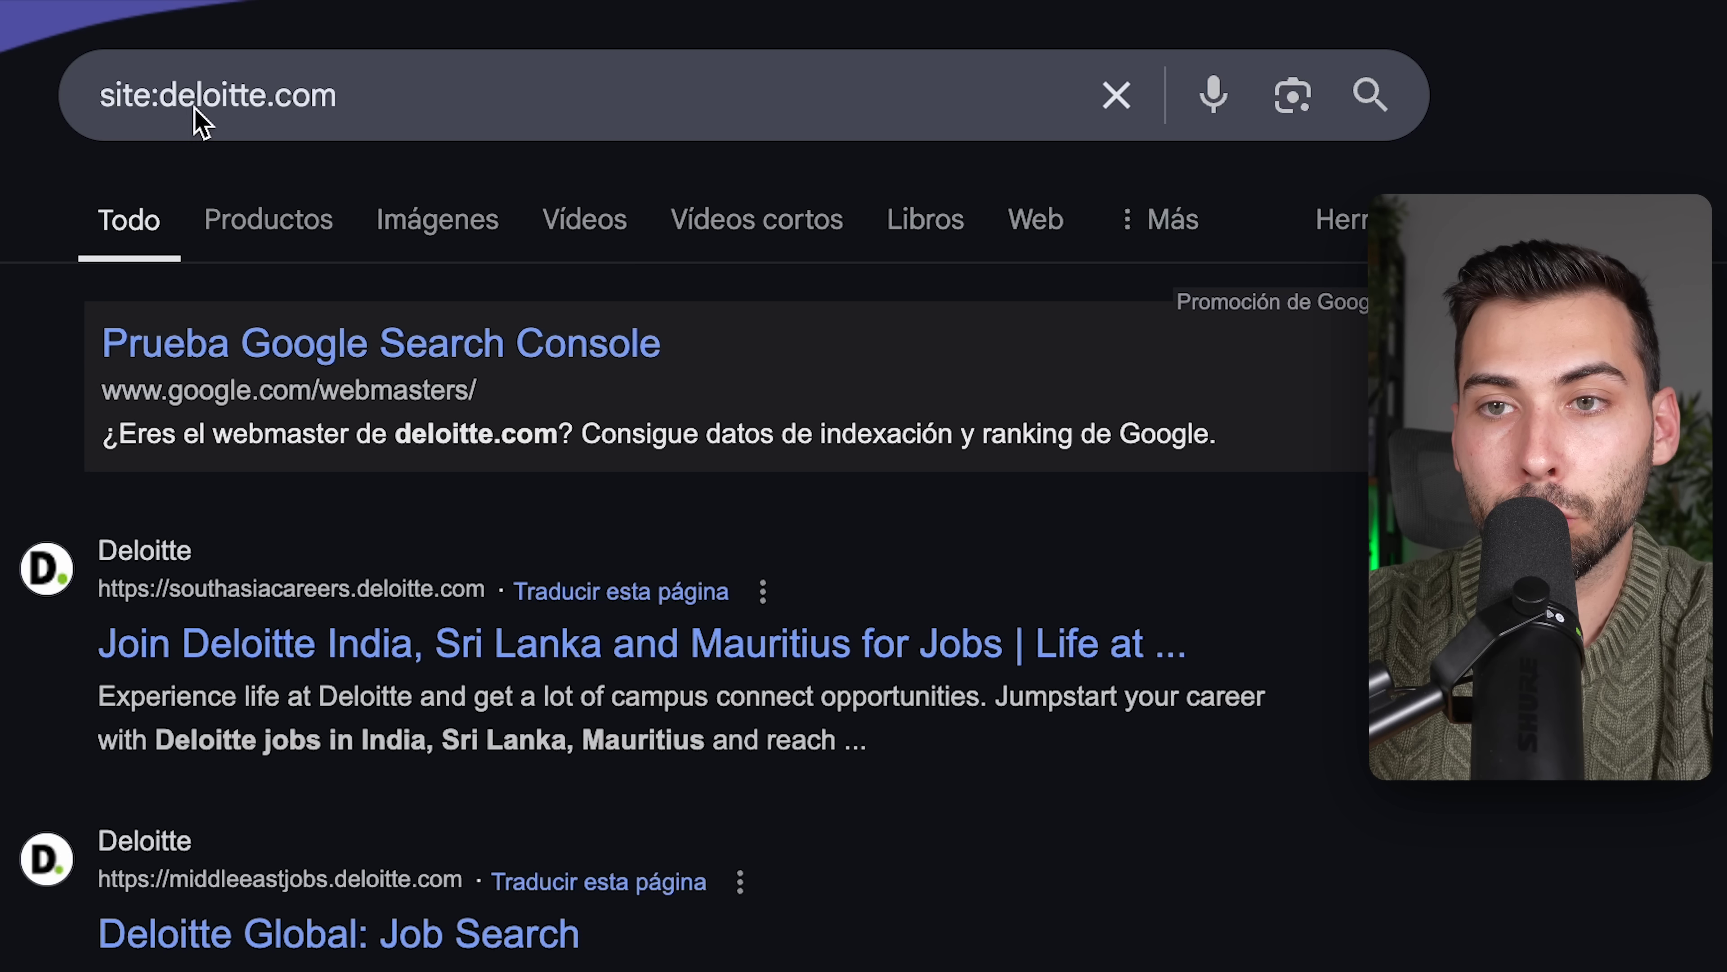
scroll(495, 476, down, 5)
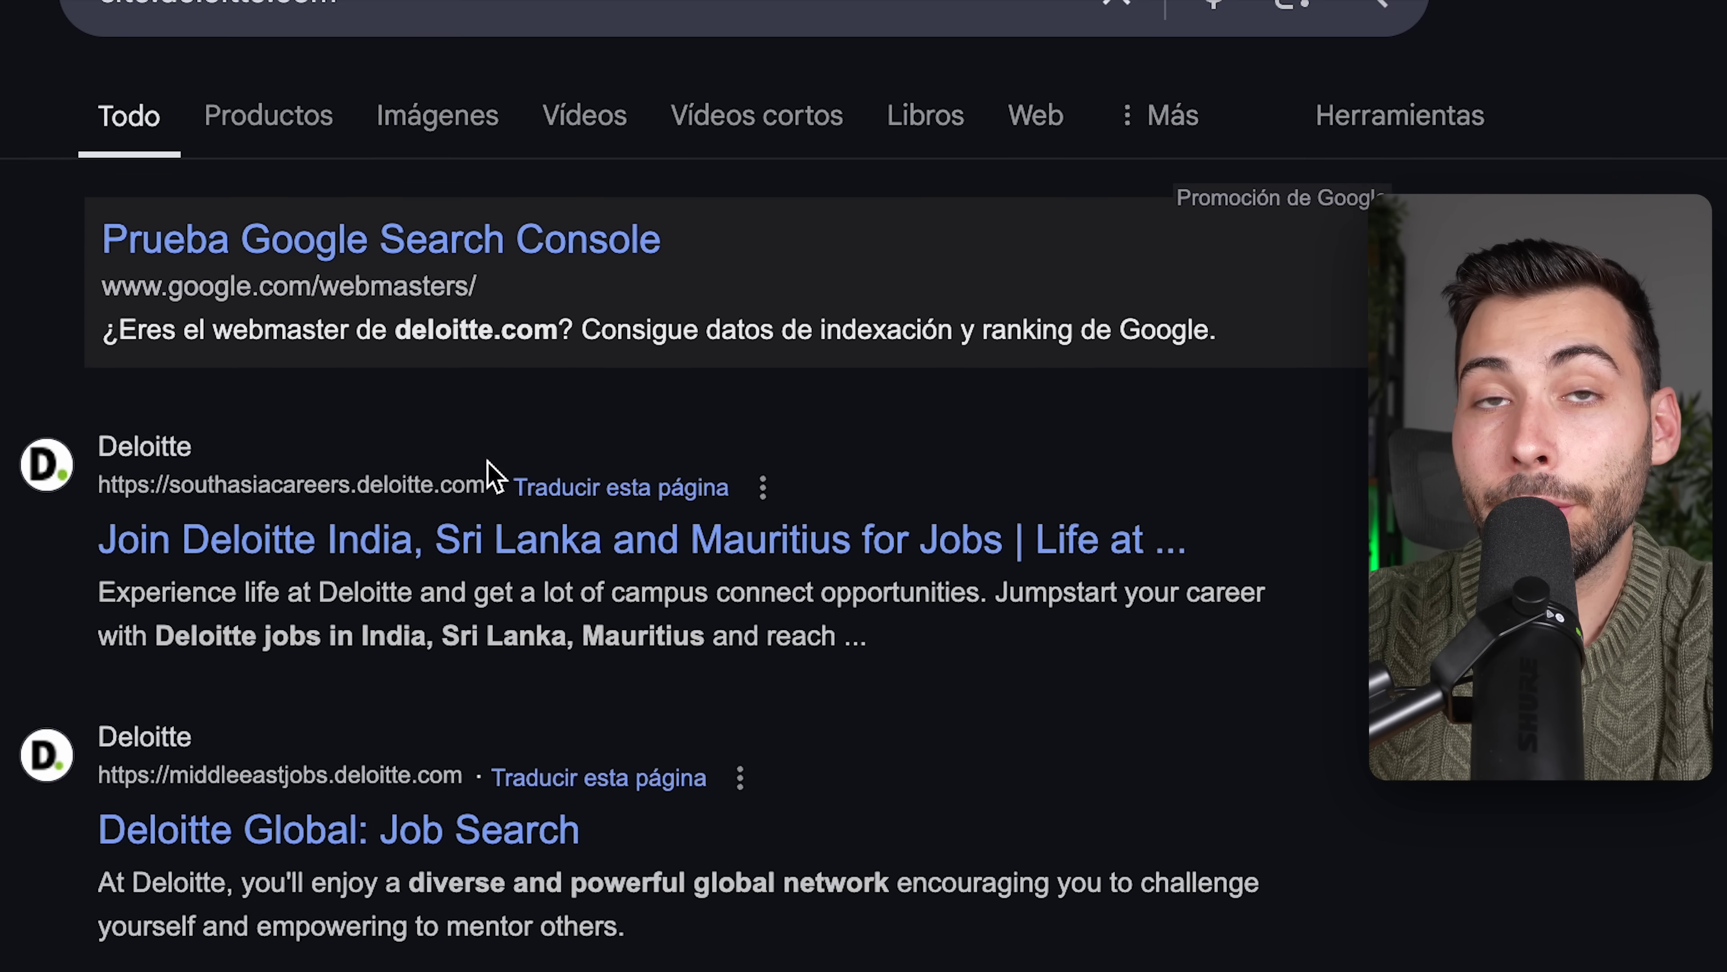
scroll(495, 476, down, 3)
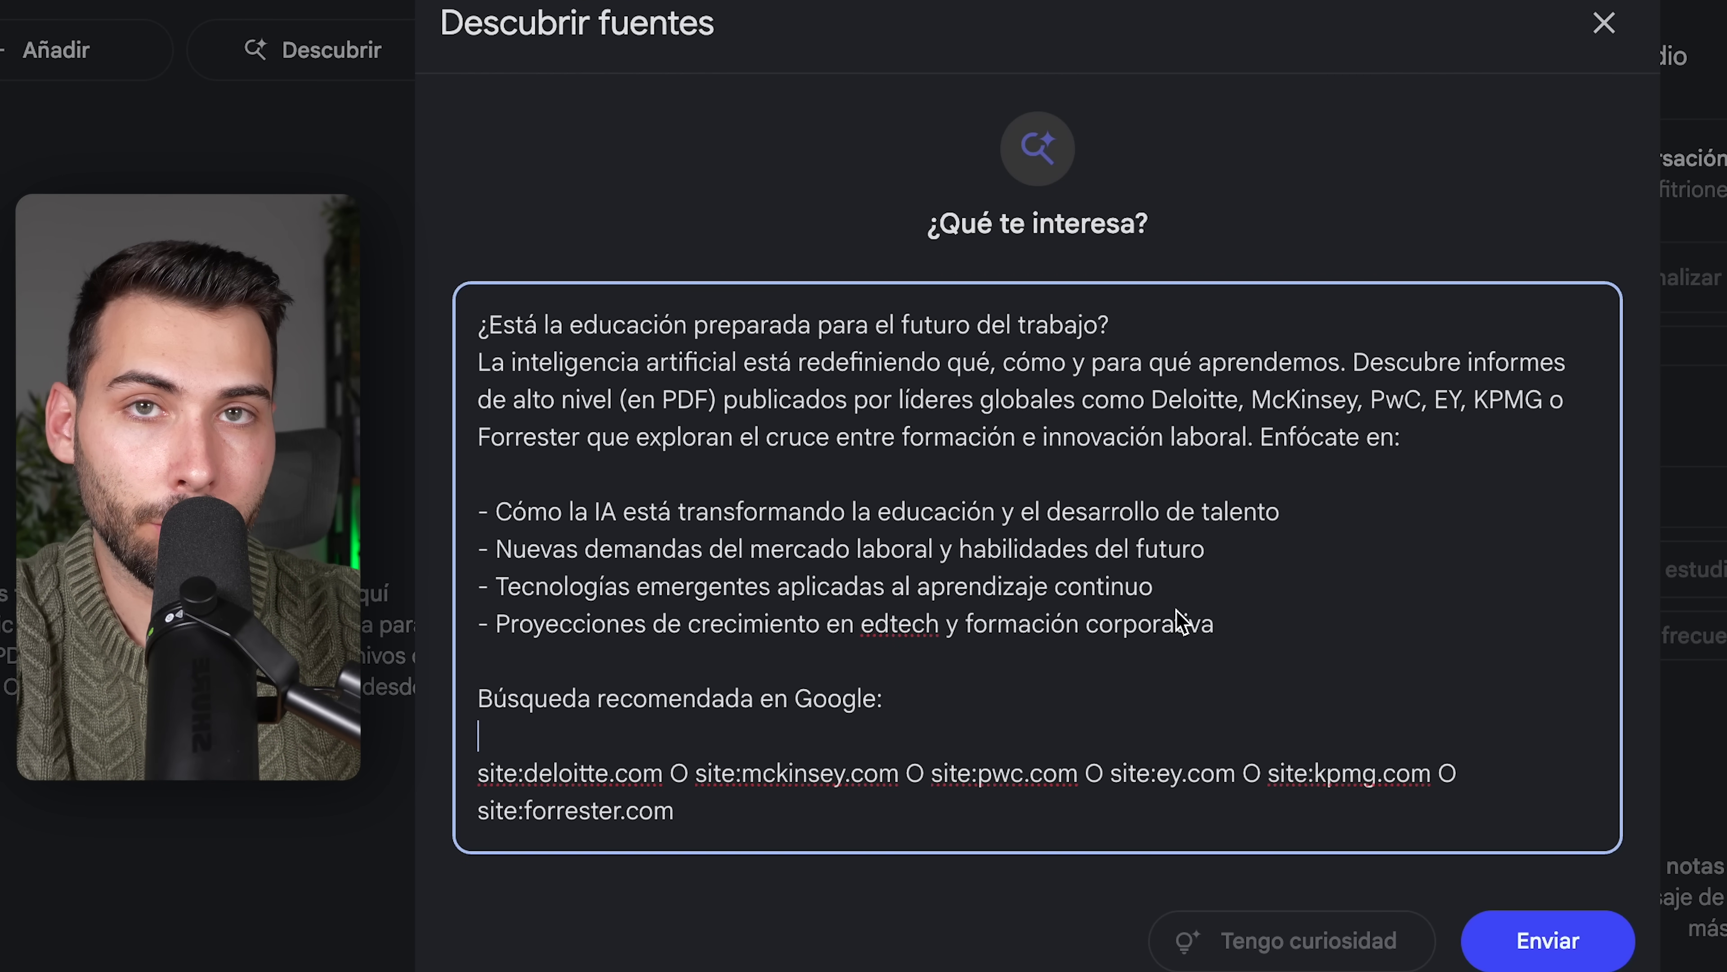
Step: Return to NotebookLM, submit the source-discovery prompt and review the whole list of suggested sources
click(1561, 939)
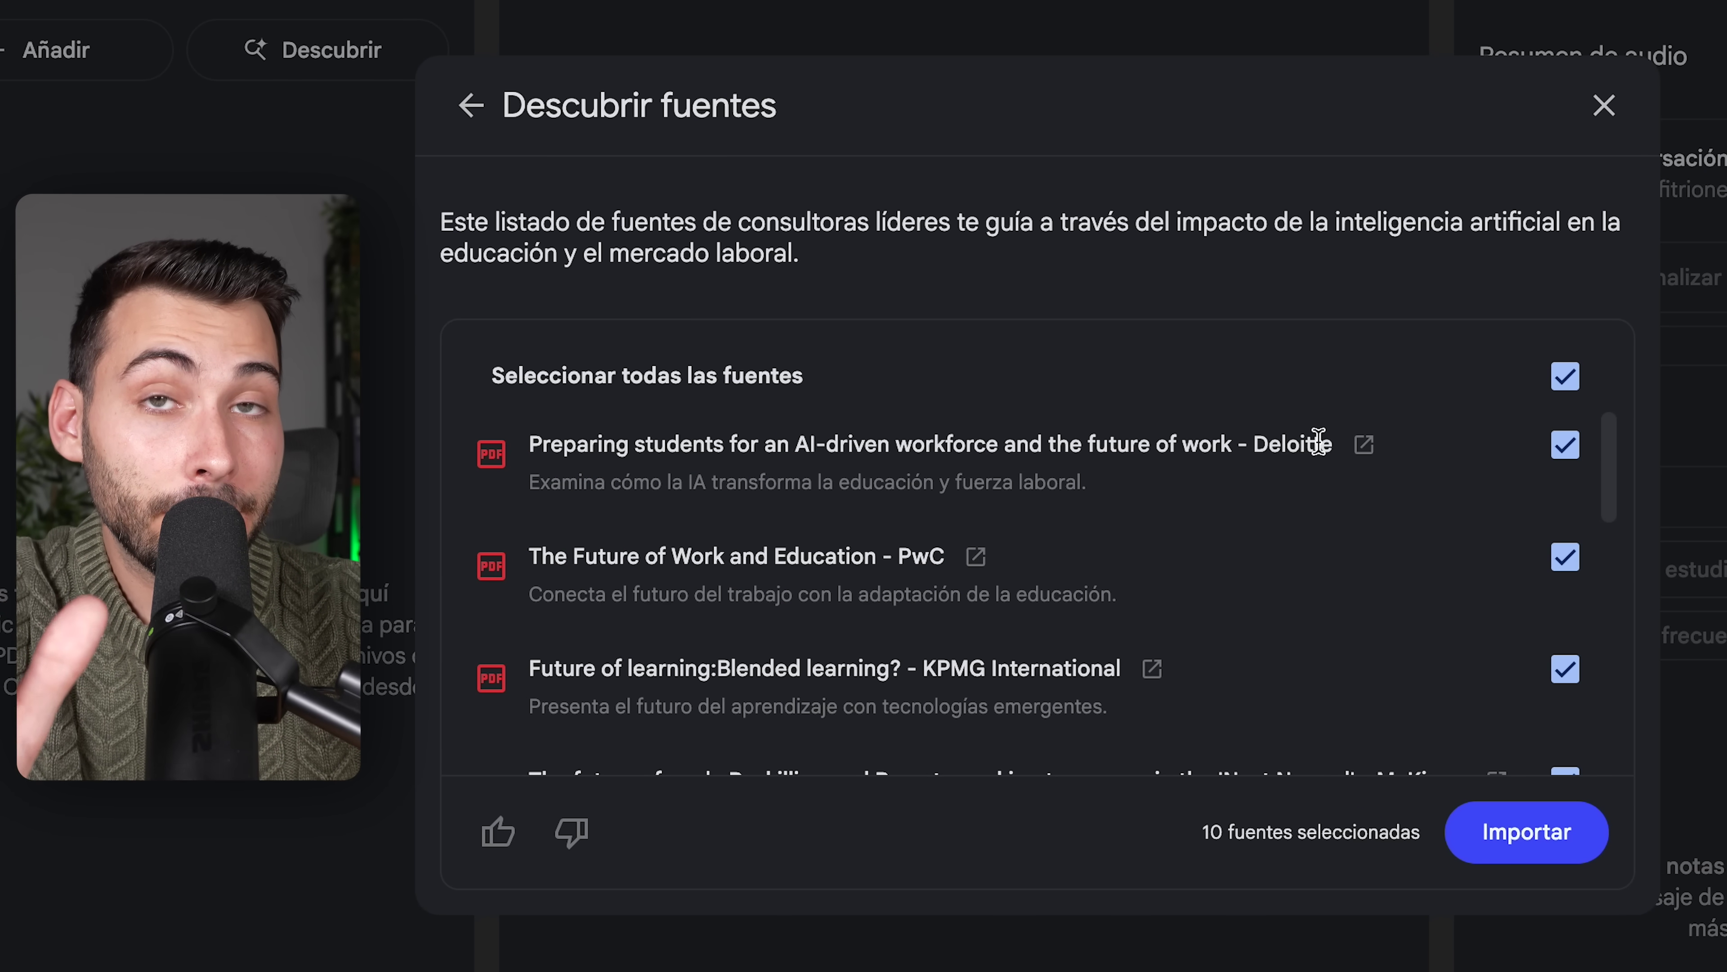
scroll(1320, 441, down, 6)
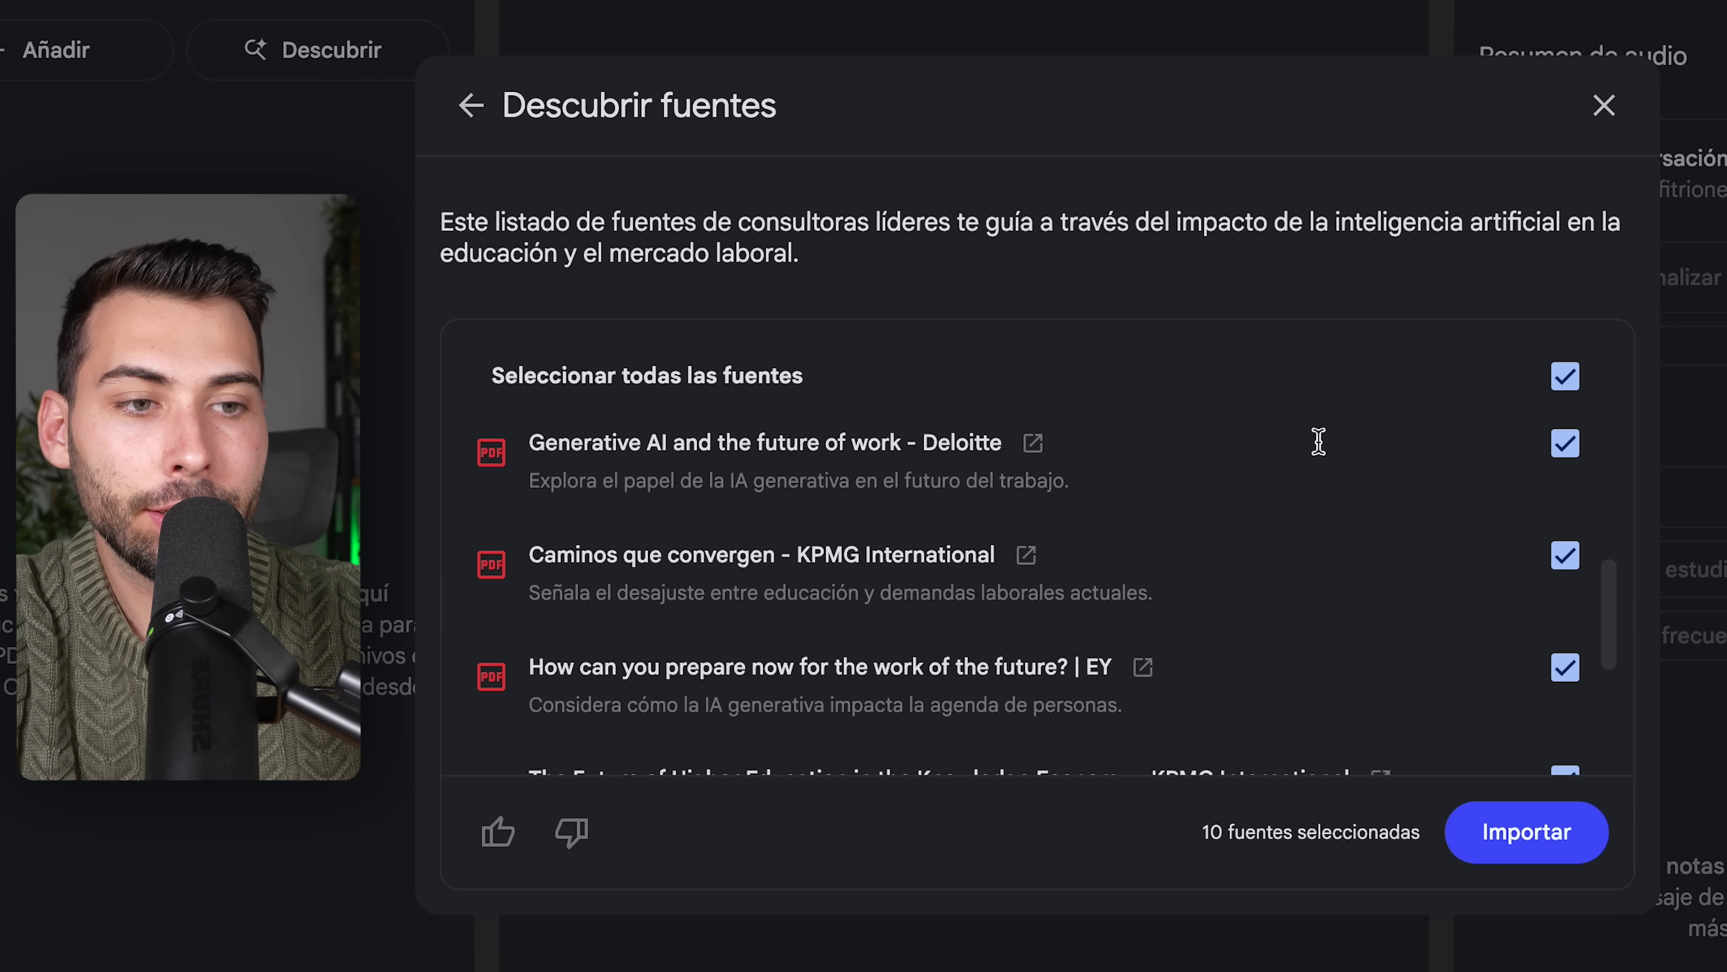
scroll(1319, 441, down, 4)
scroll(1325, 453, up, 9)
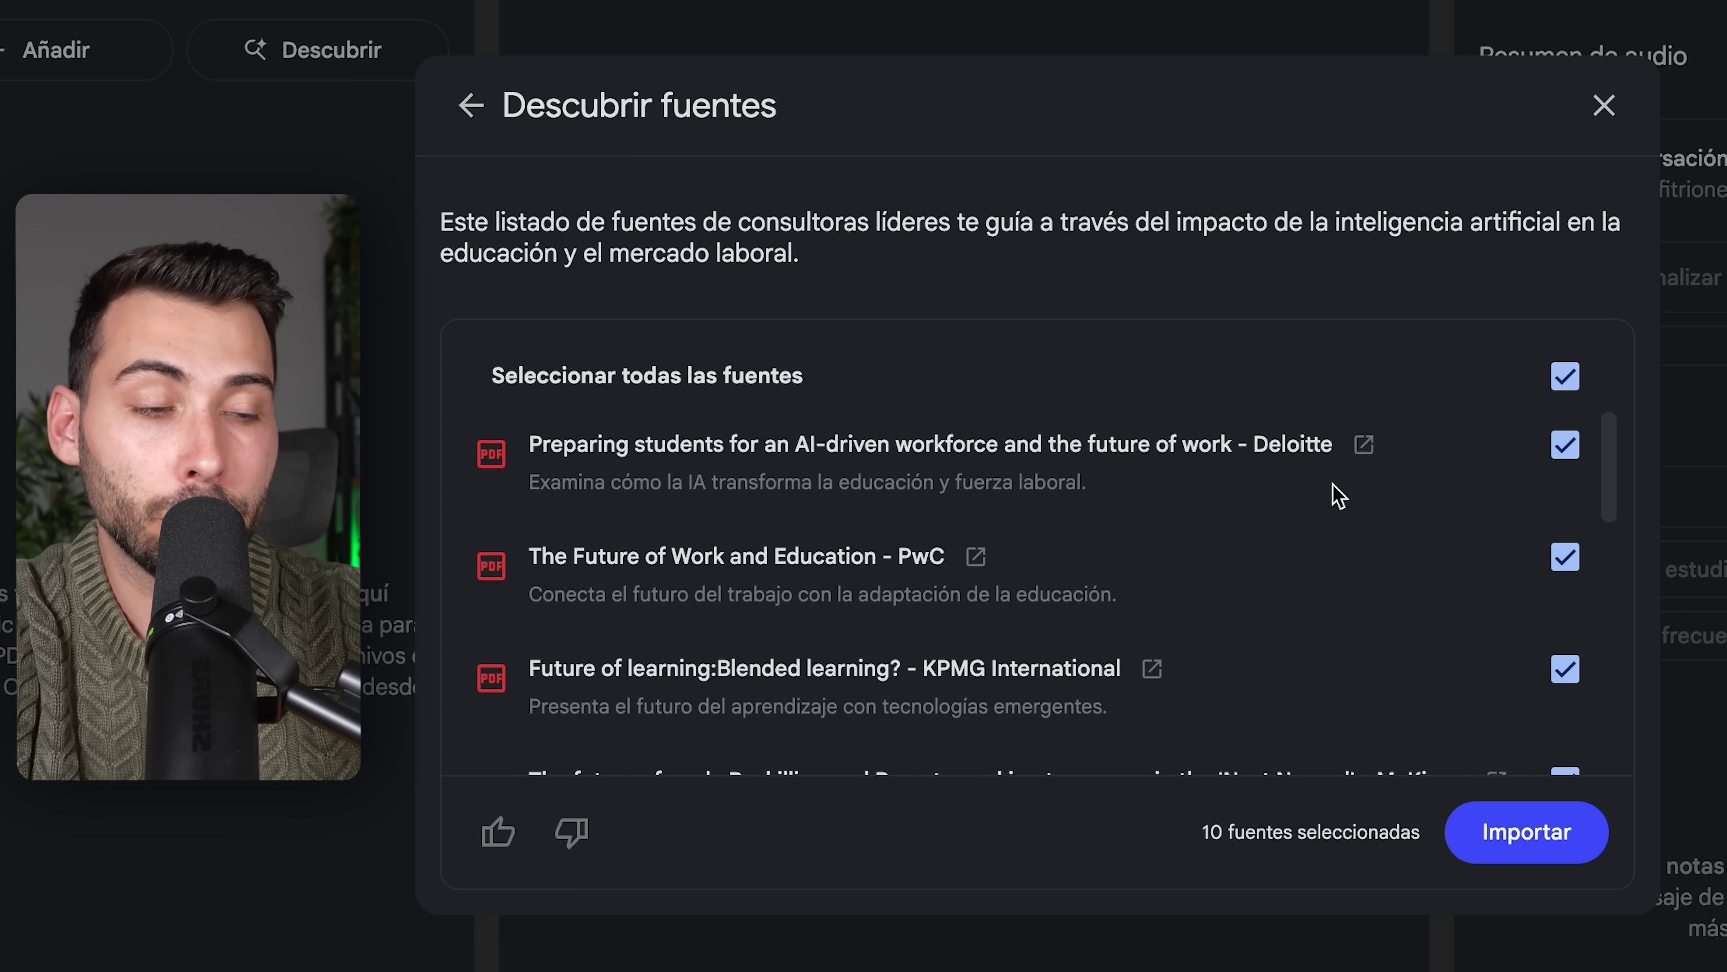
Step: Open the Deloitte PDF "Preparing students for an AI-driven workforce and the future of work" and skim its first pages
click(1362, 446)
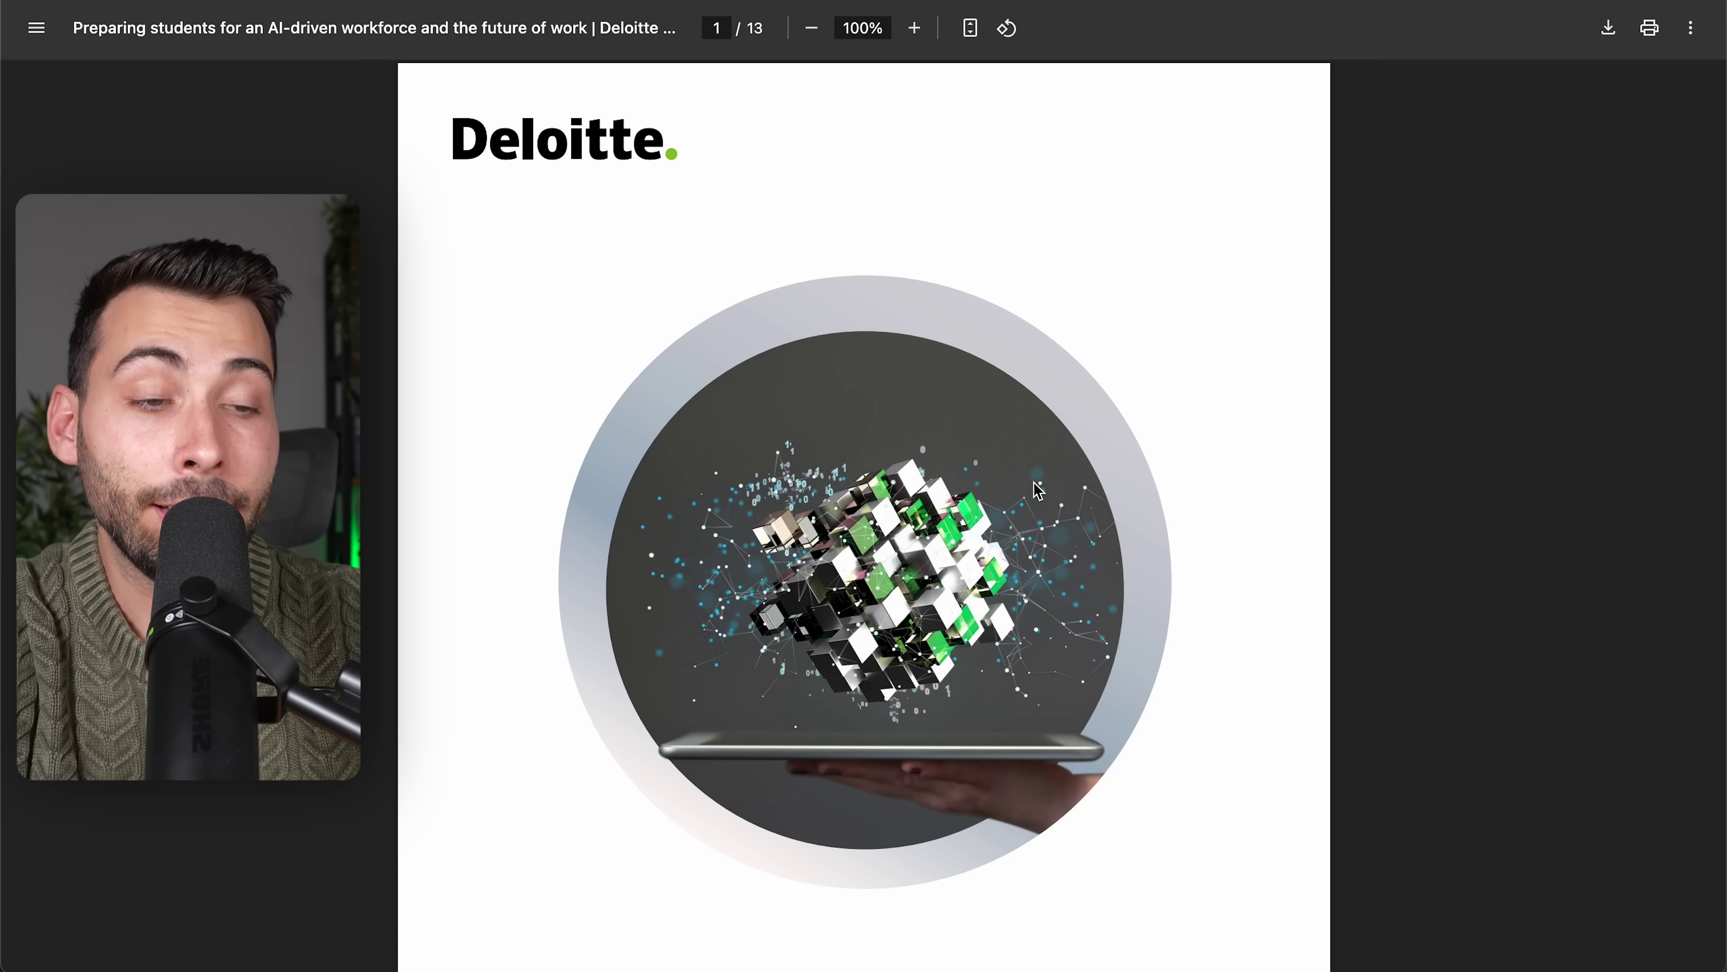
scroll(1037, 490, down, 20)
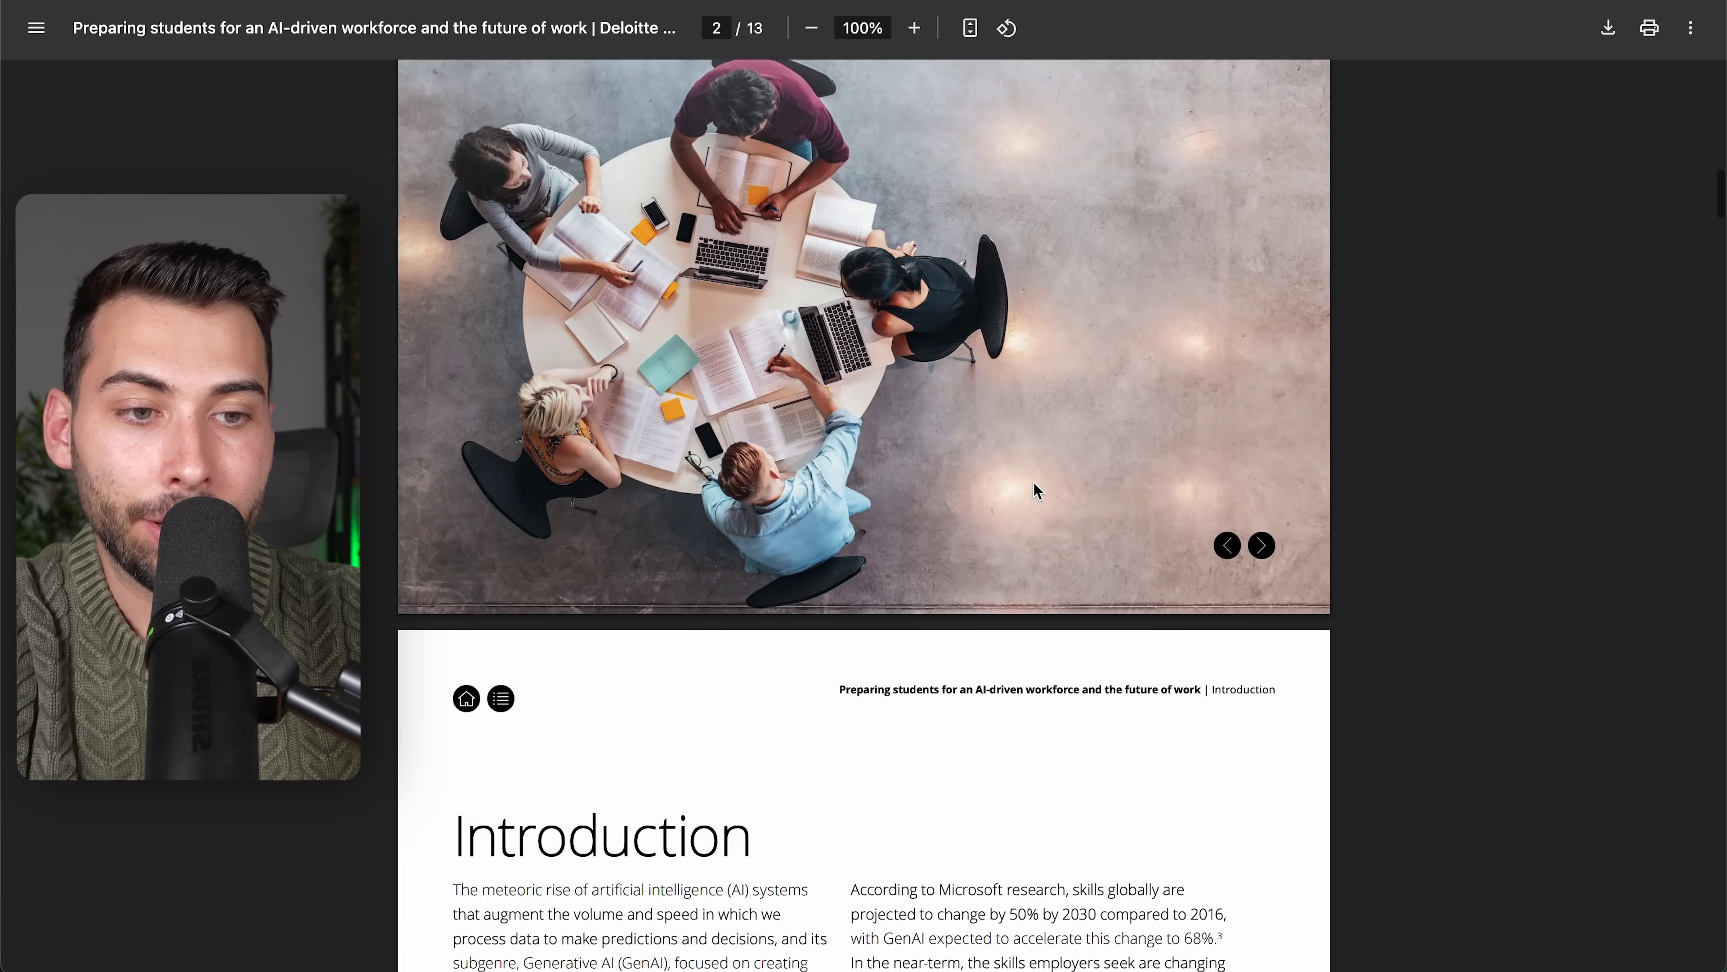
scroll(1033, 482, down, 20)
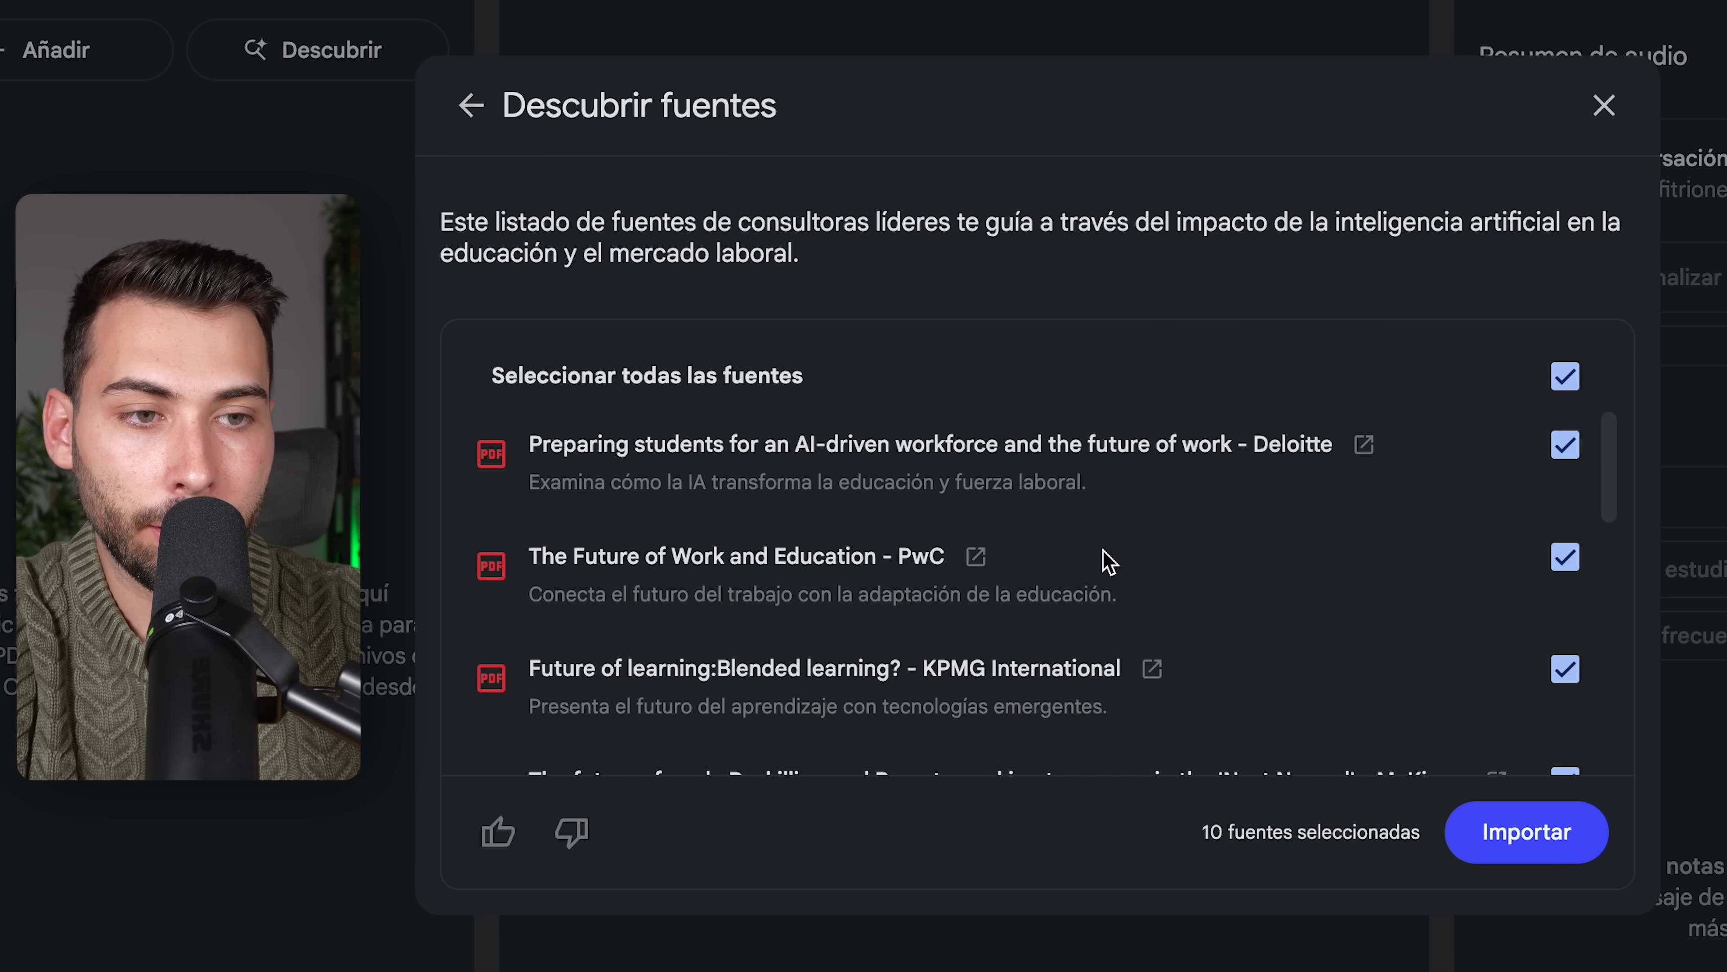
Step: Open the suggested PwC report "The Future of Work and Education" and skim its opening pages
scroll(1106, 563, down, 2)
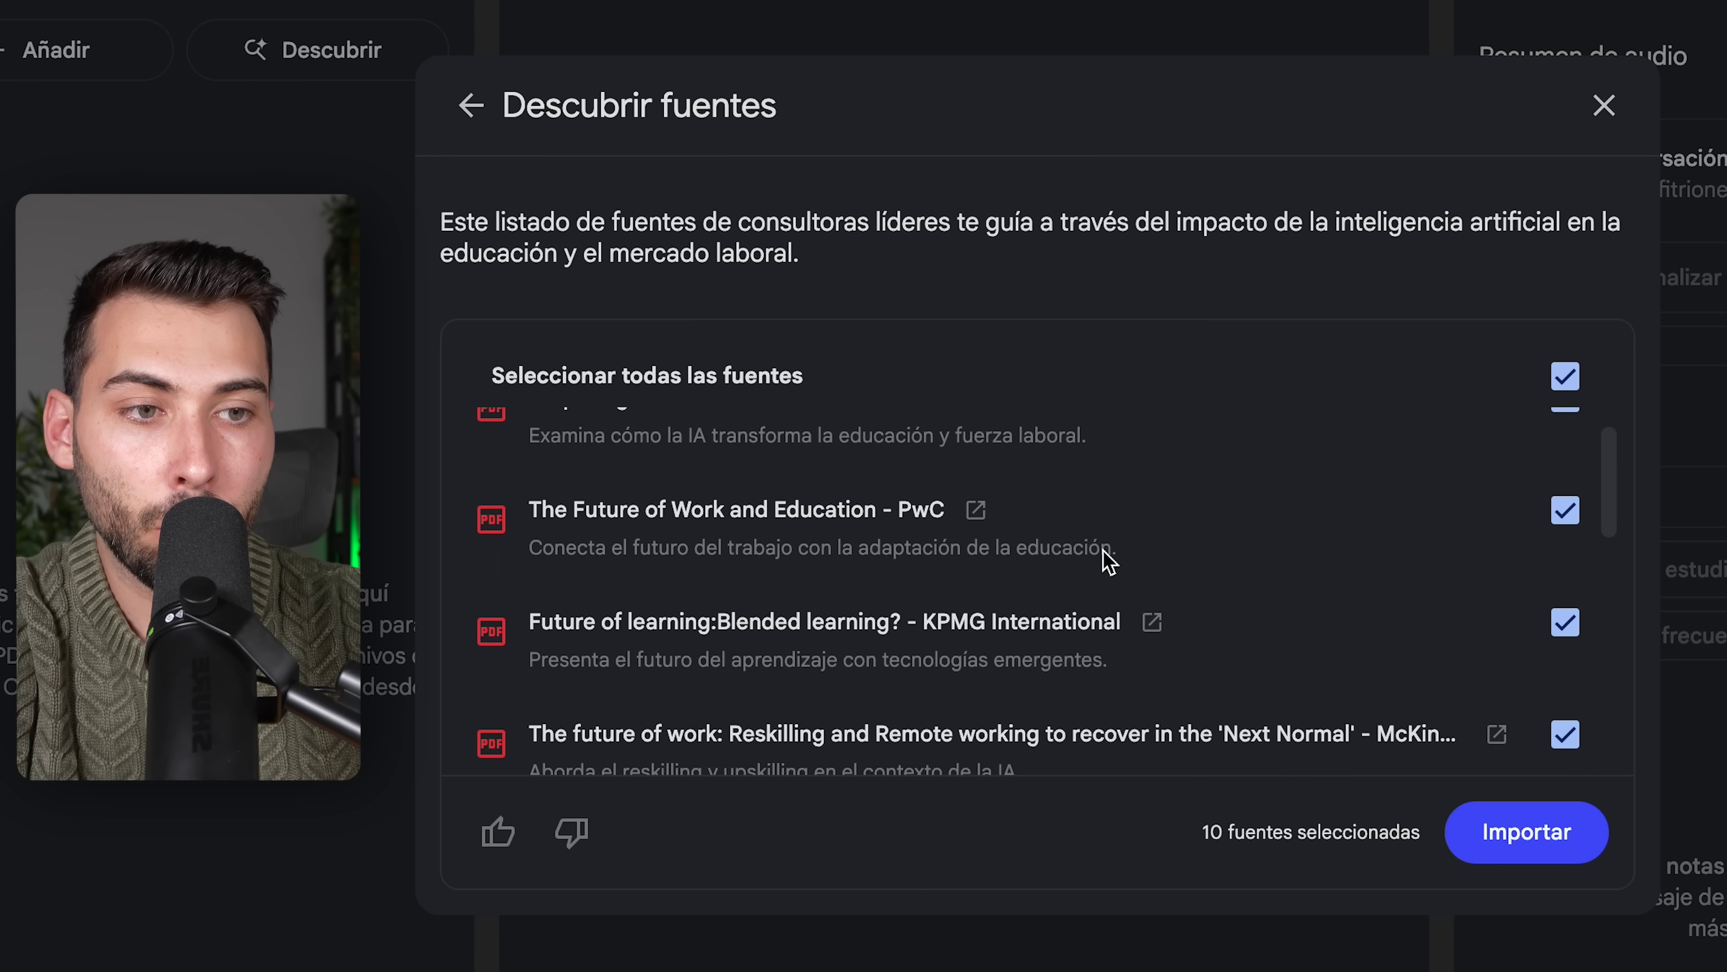
click(980, 464)
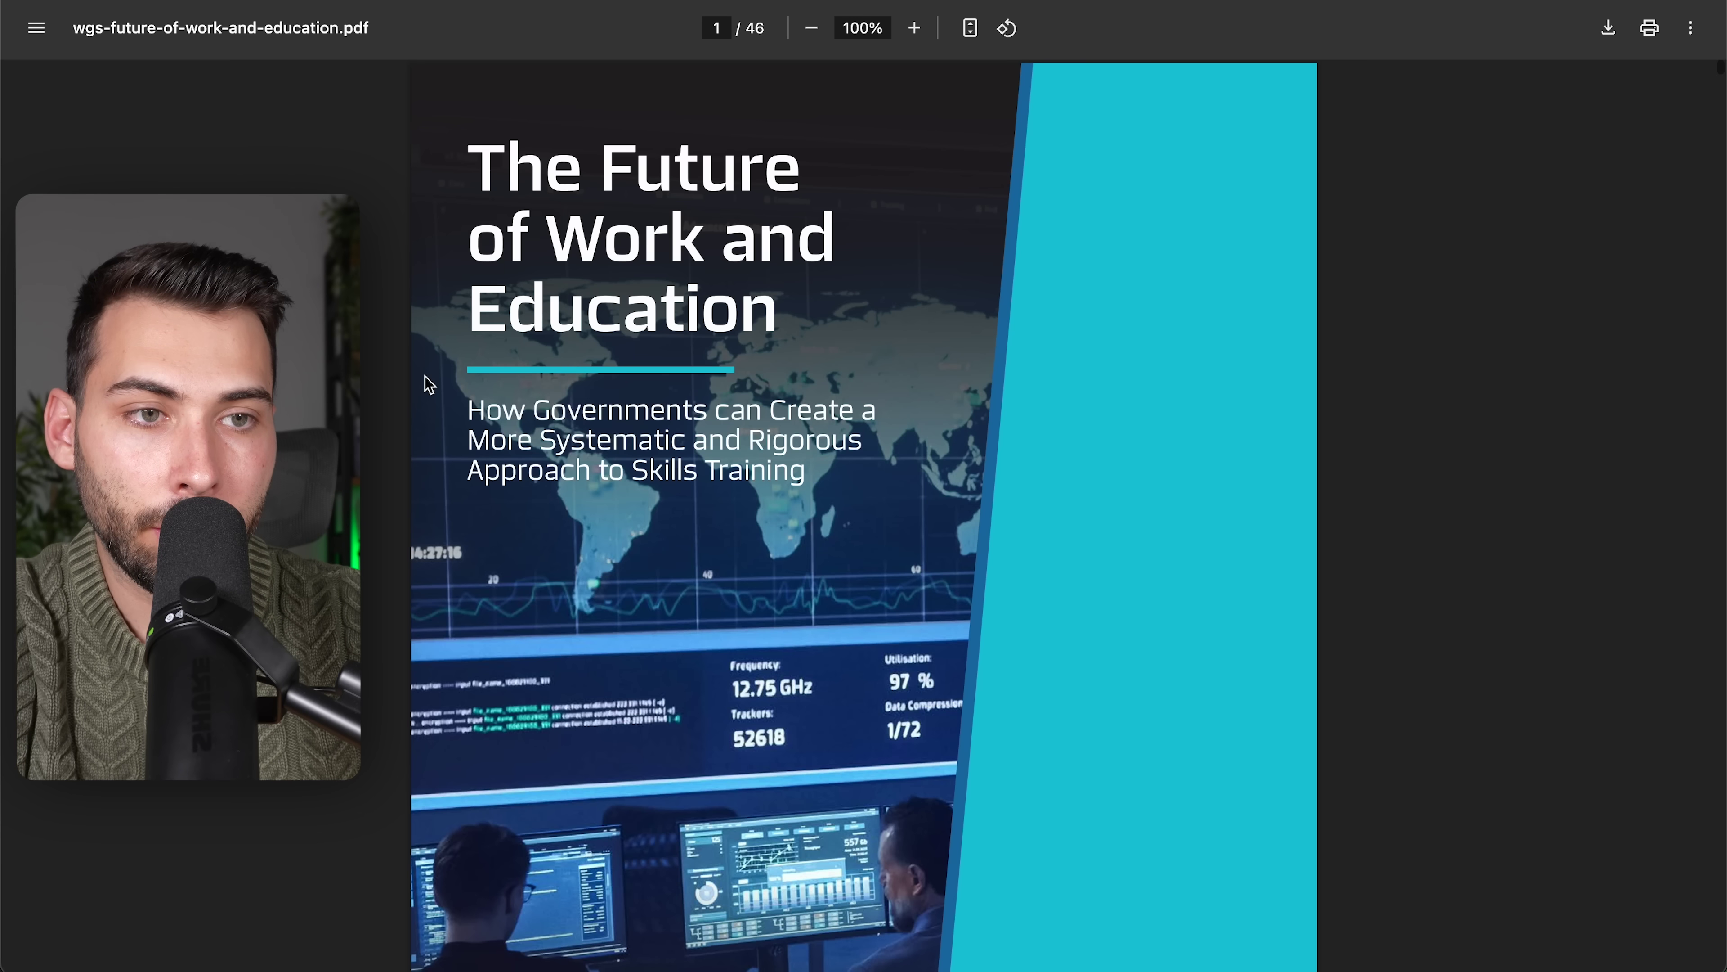
scroll(426, 378, down, 15)
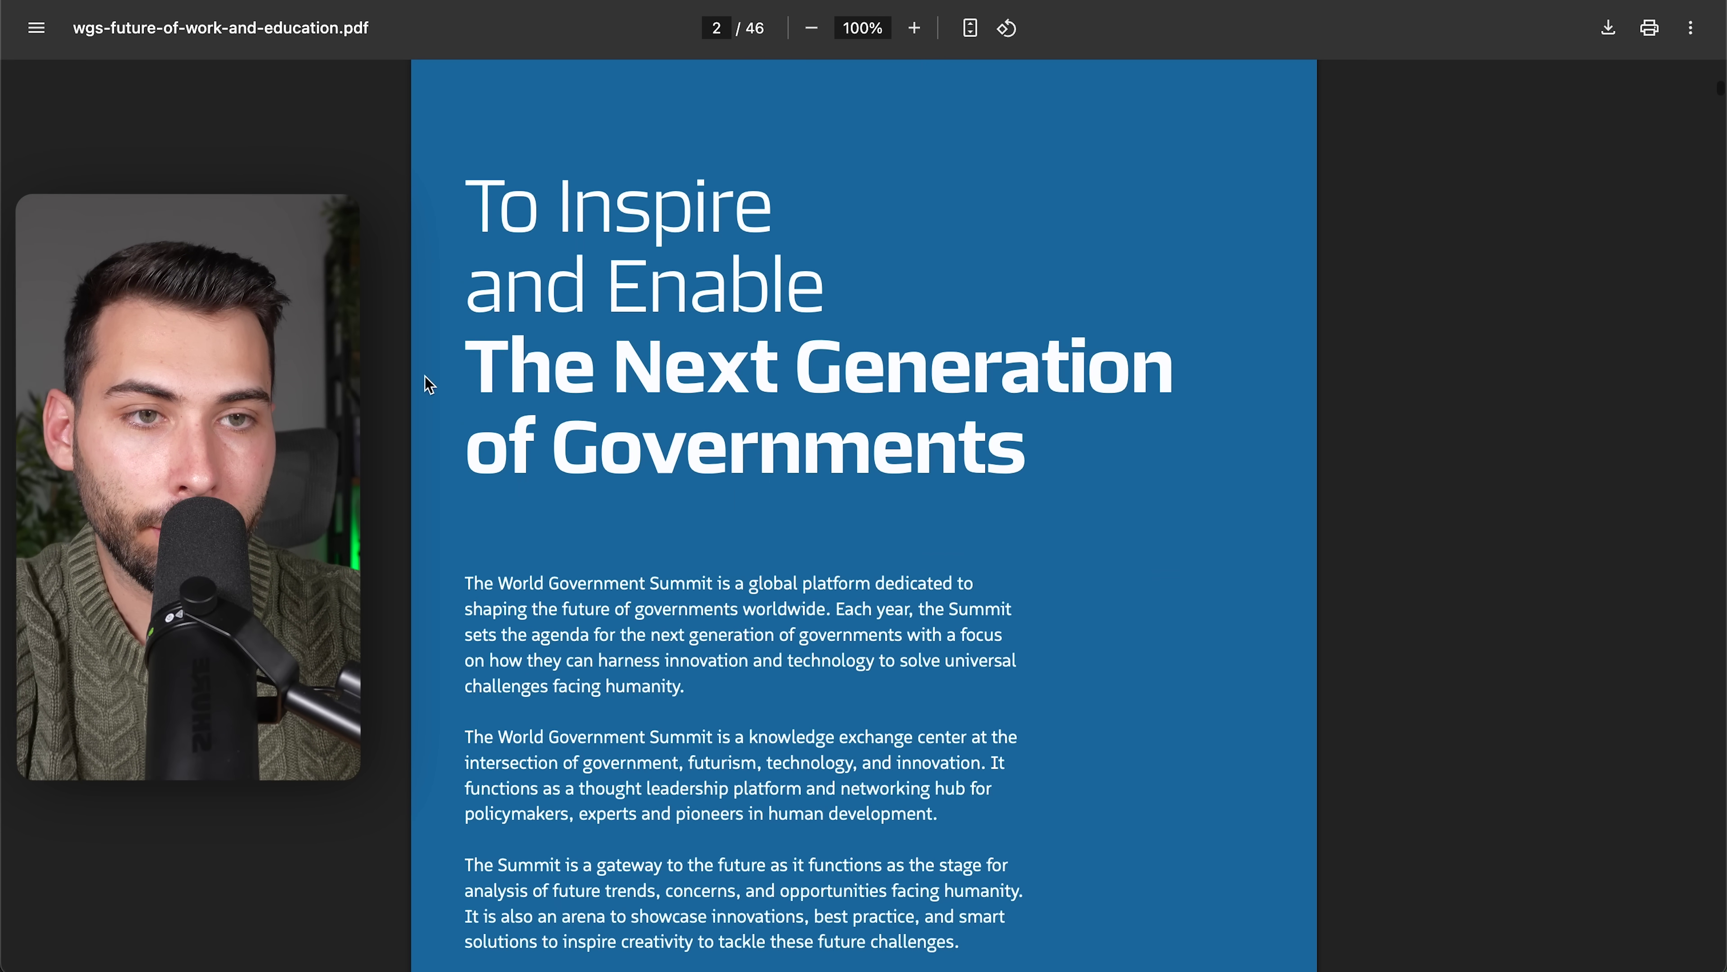
scroll(425, 377, down, 15)
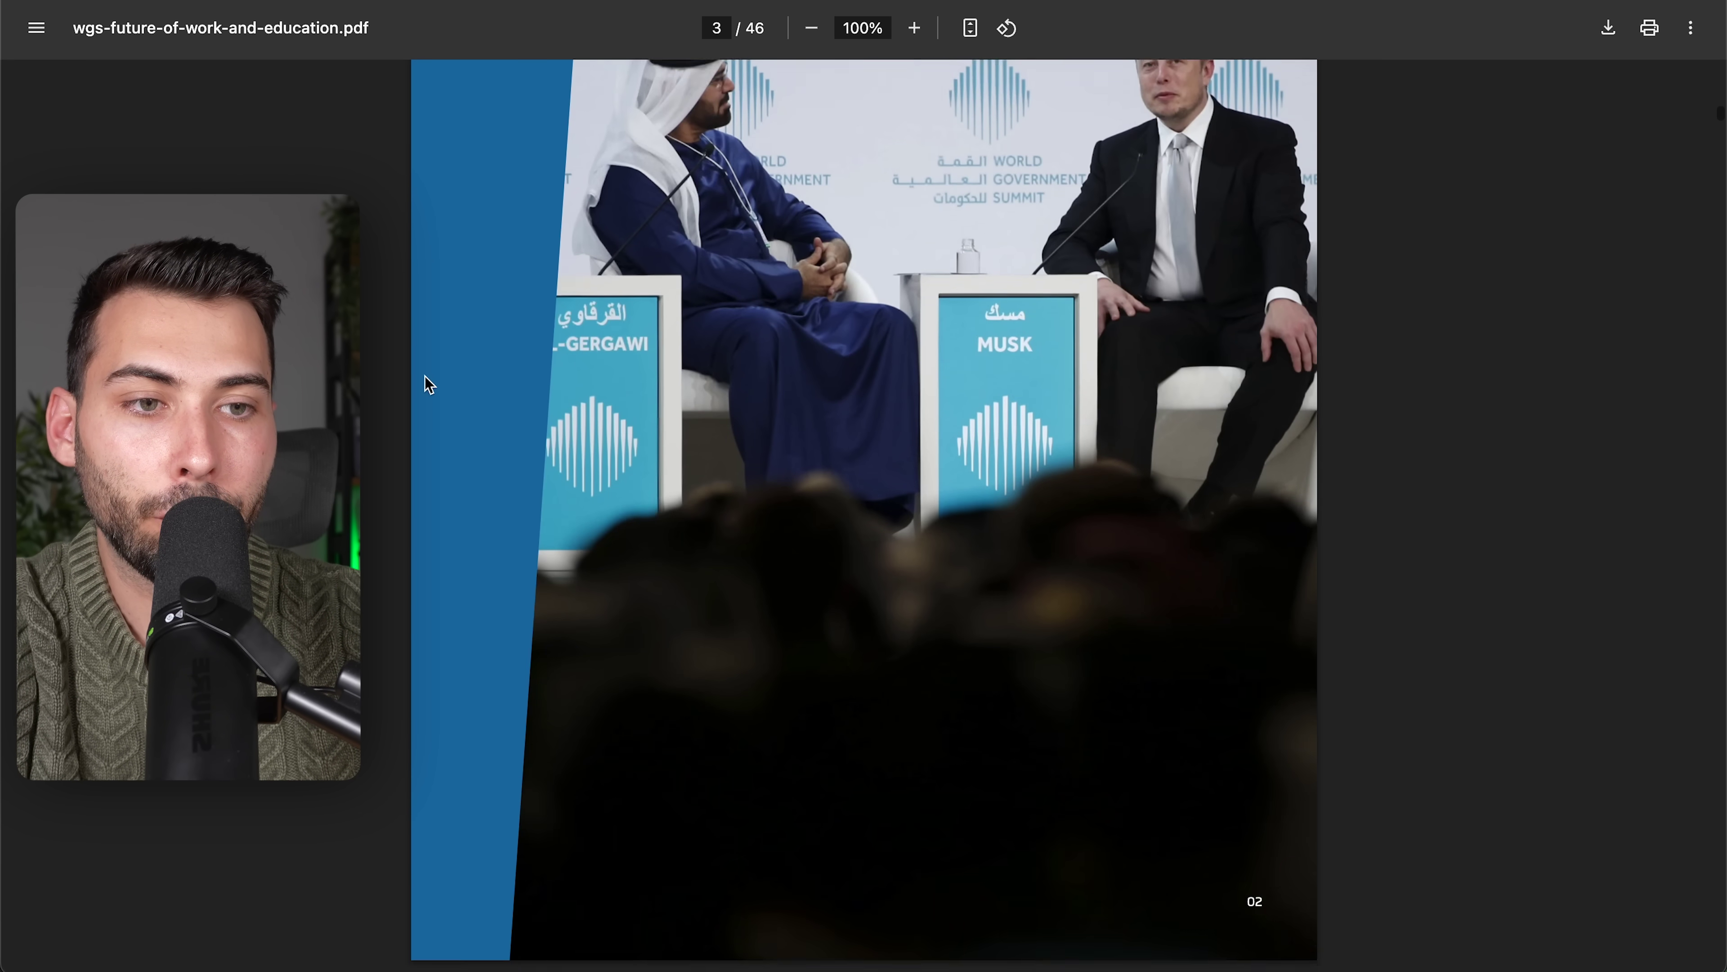
scroll(425, 377, down, 15)
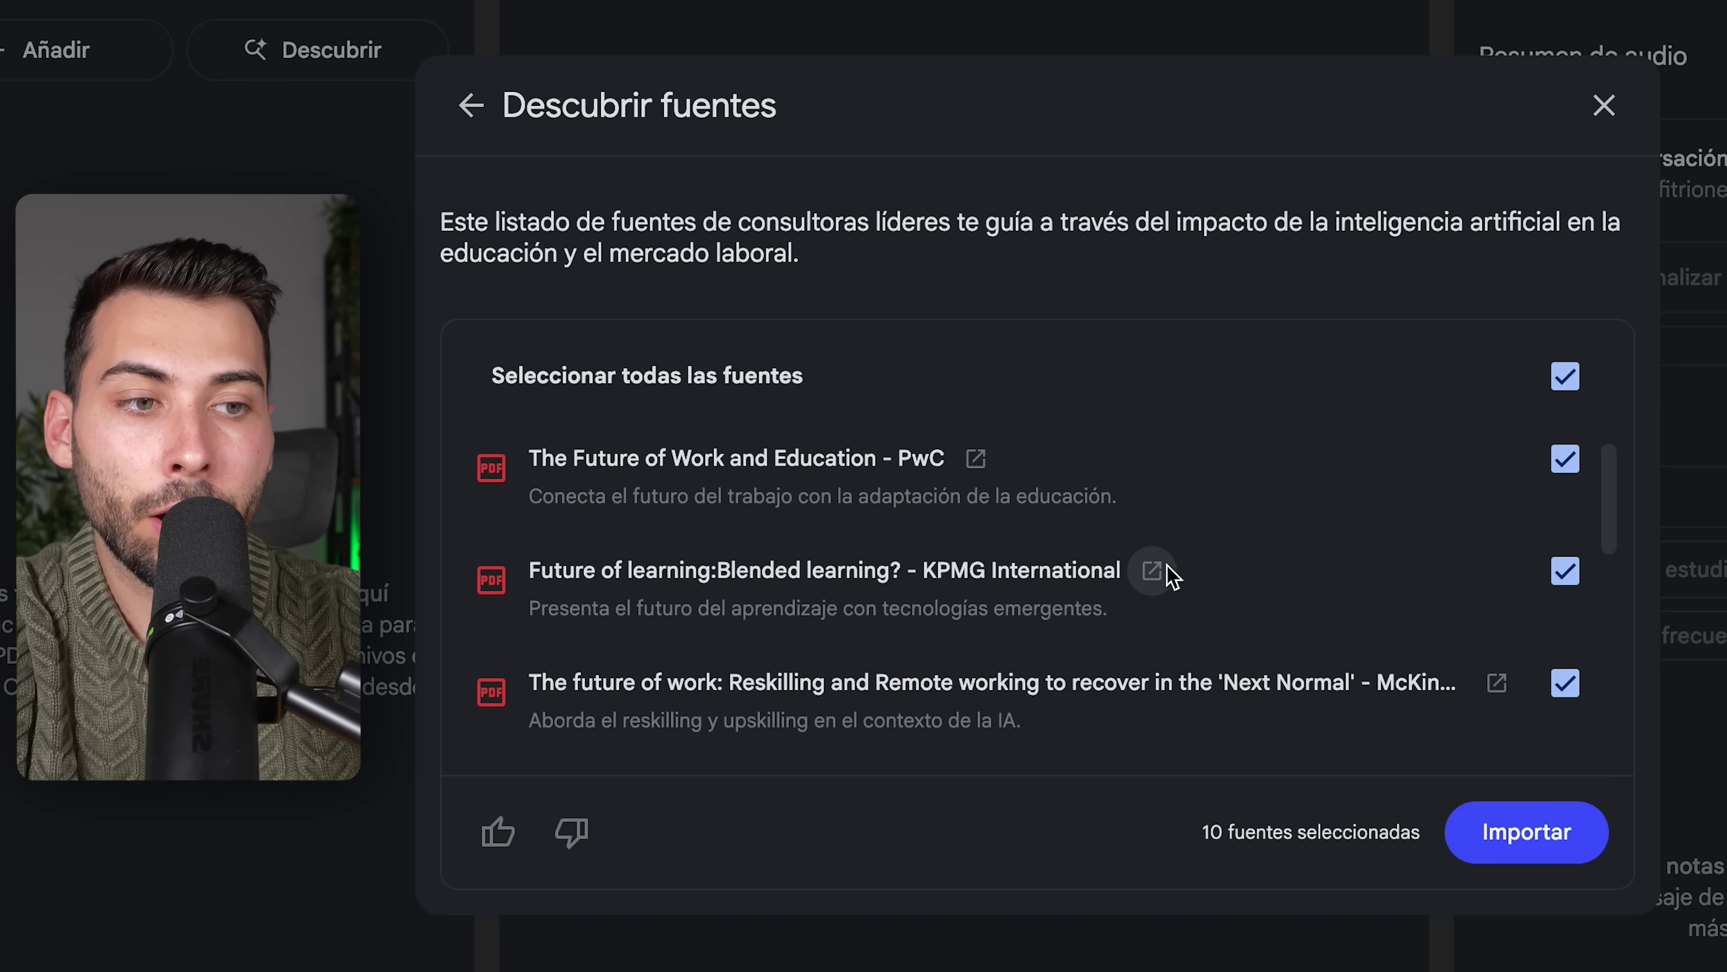
Step: Open the KPMG International report "Future of learning: Blended learning?" and skim through to its table of contents
click(1152, 570)
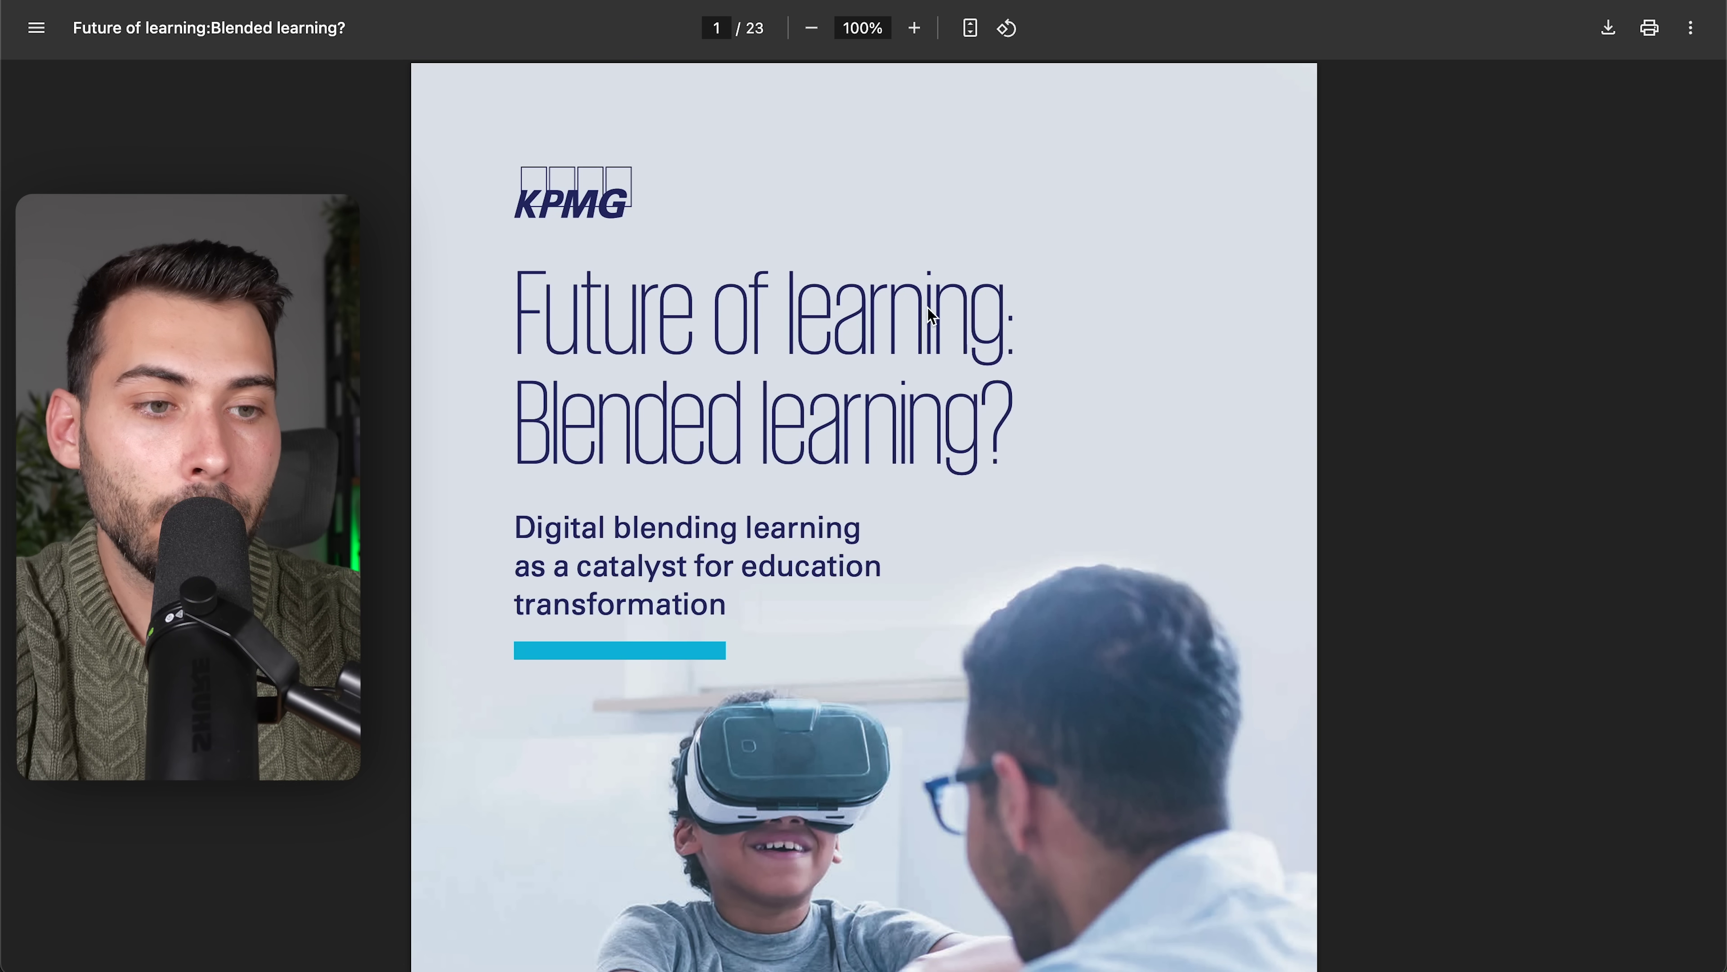
scroll(929, 316, down, 10)
scroll(930, 315, down, 15)
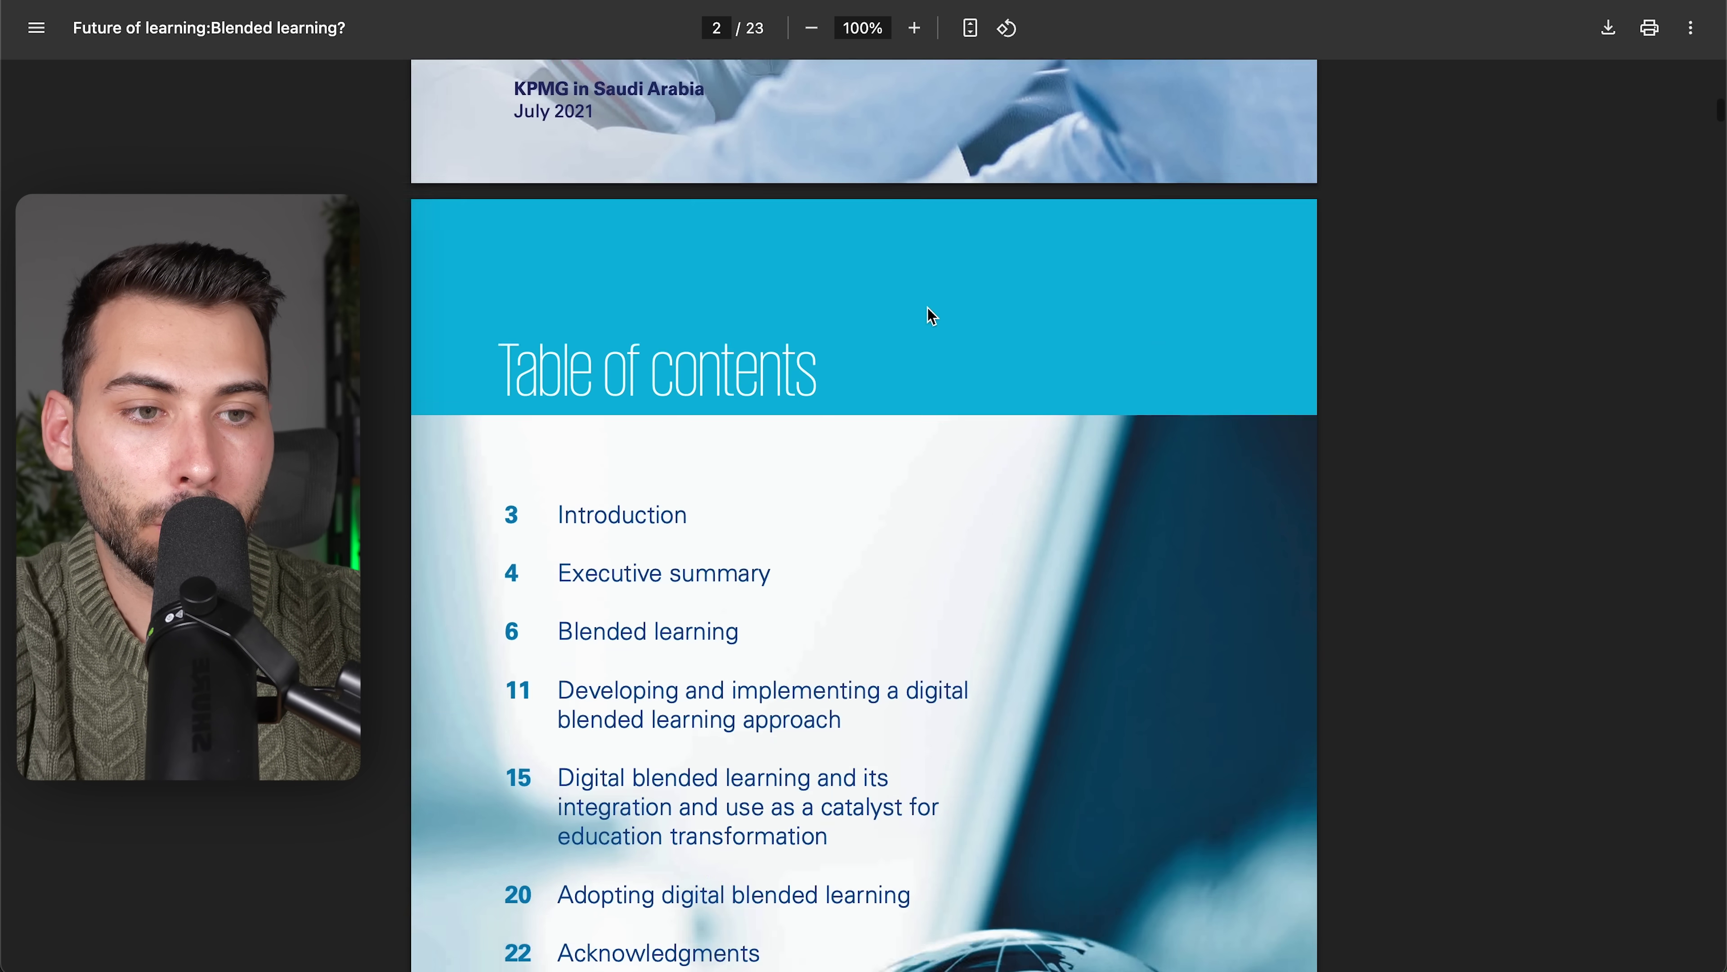
scroll(928, 308, down, 5)
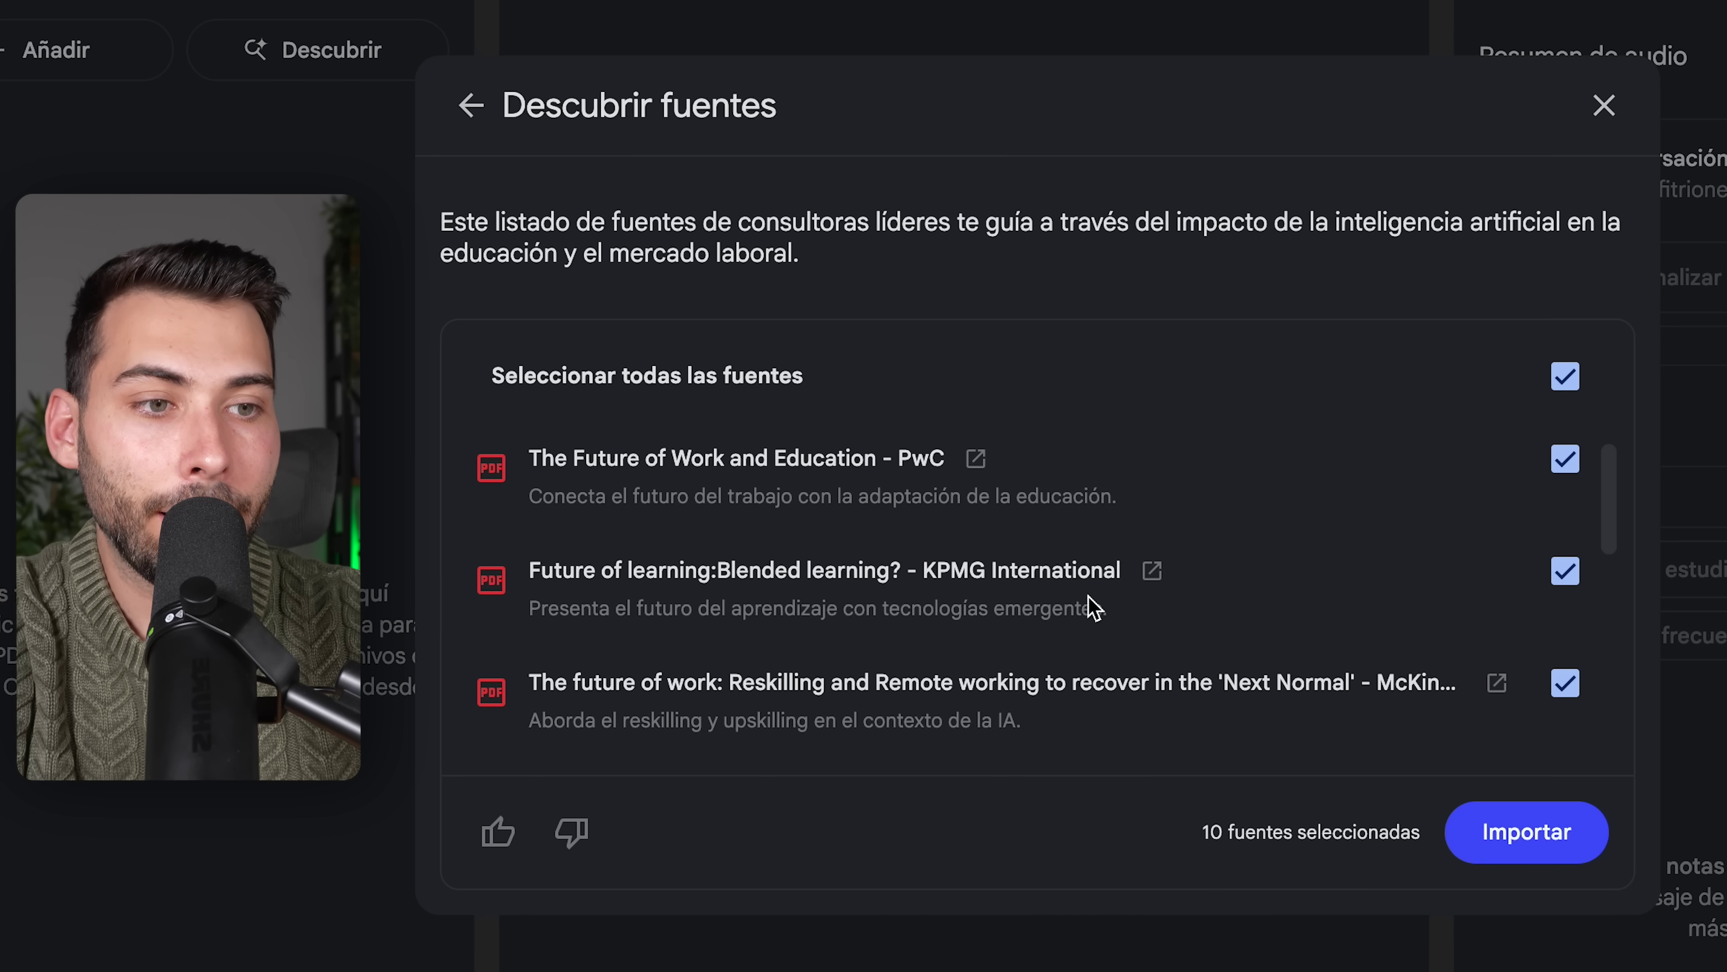
Step: Check the rest of the suggested sources and import all 10 selected ones into the notebook
scroll(1091, 608, down, 8)
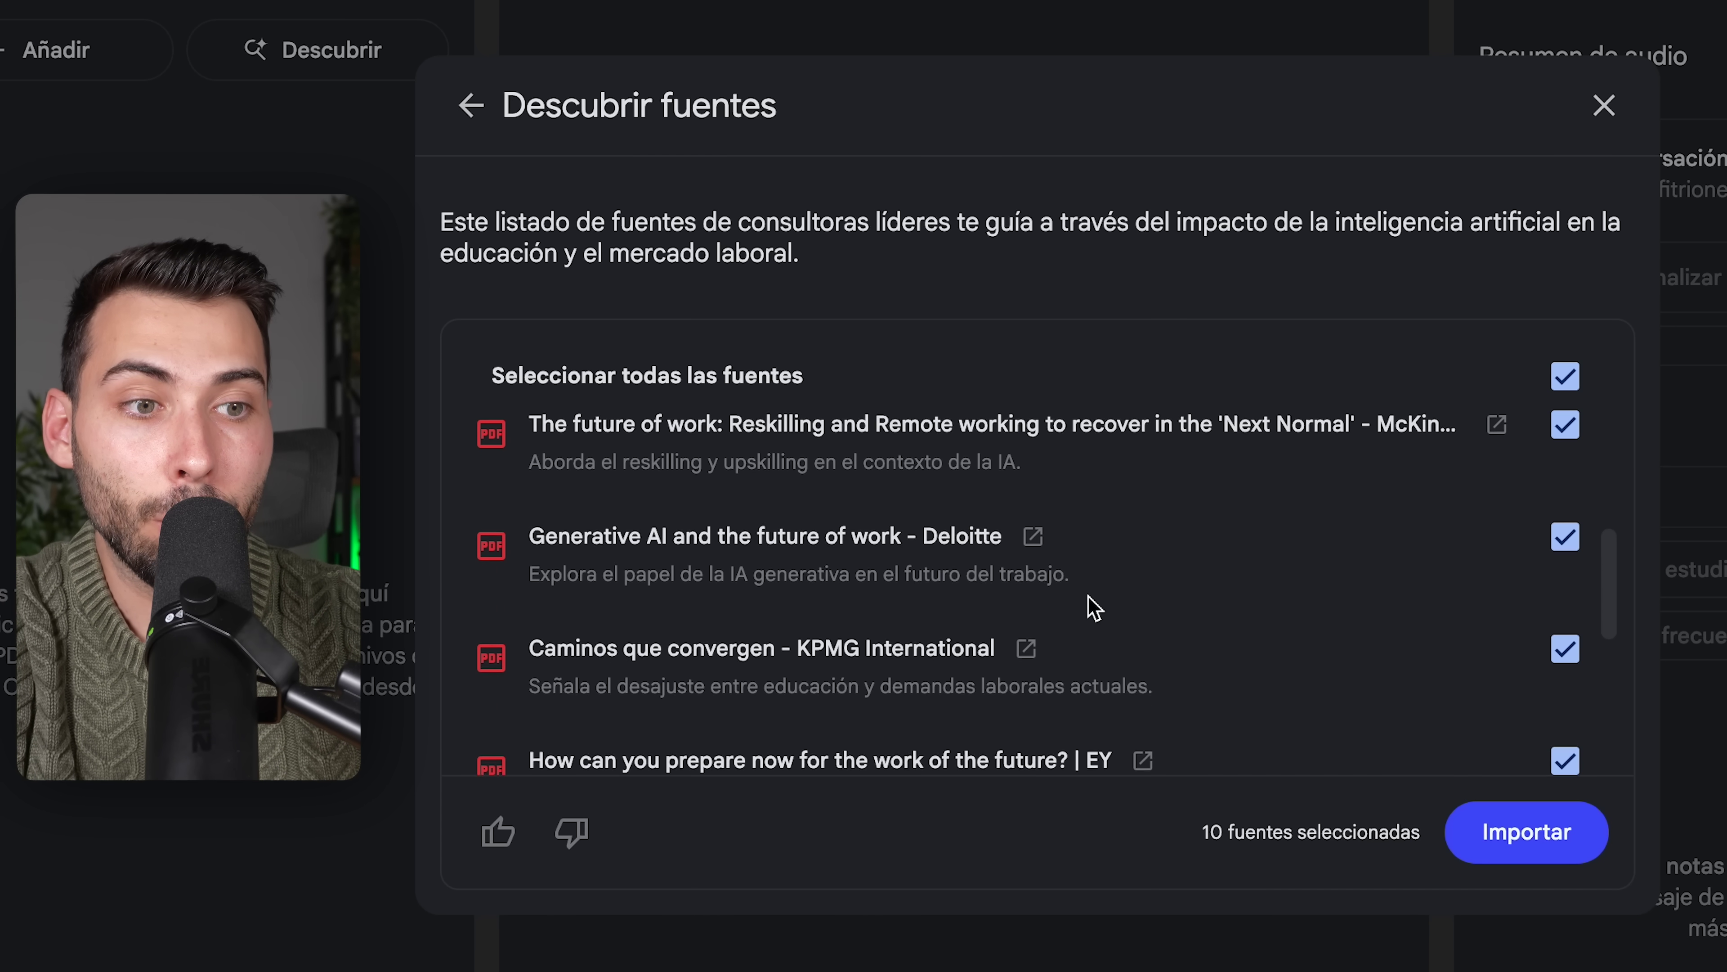
scroll(1091, 608, down, 2)
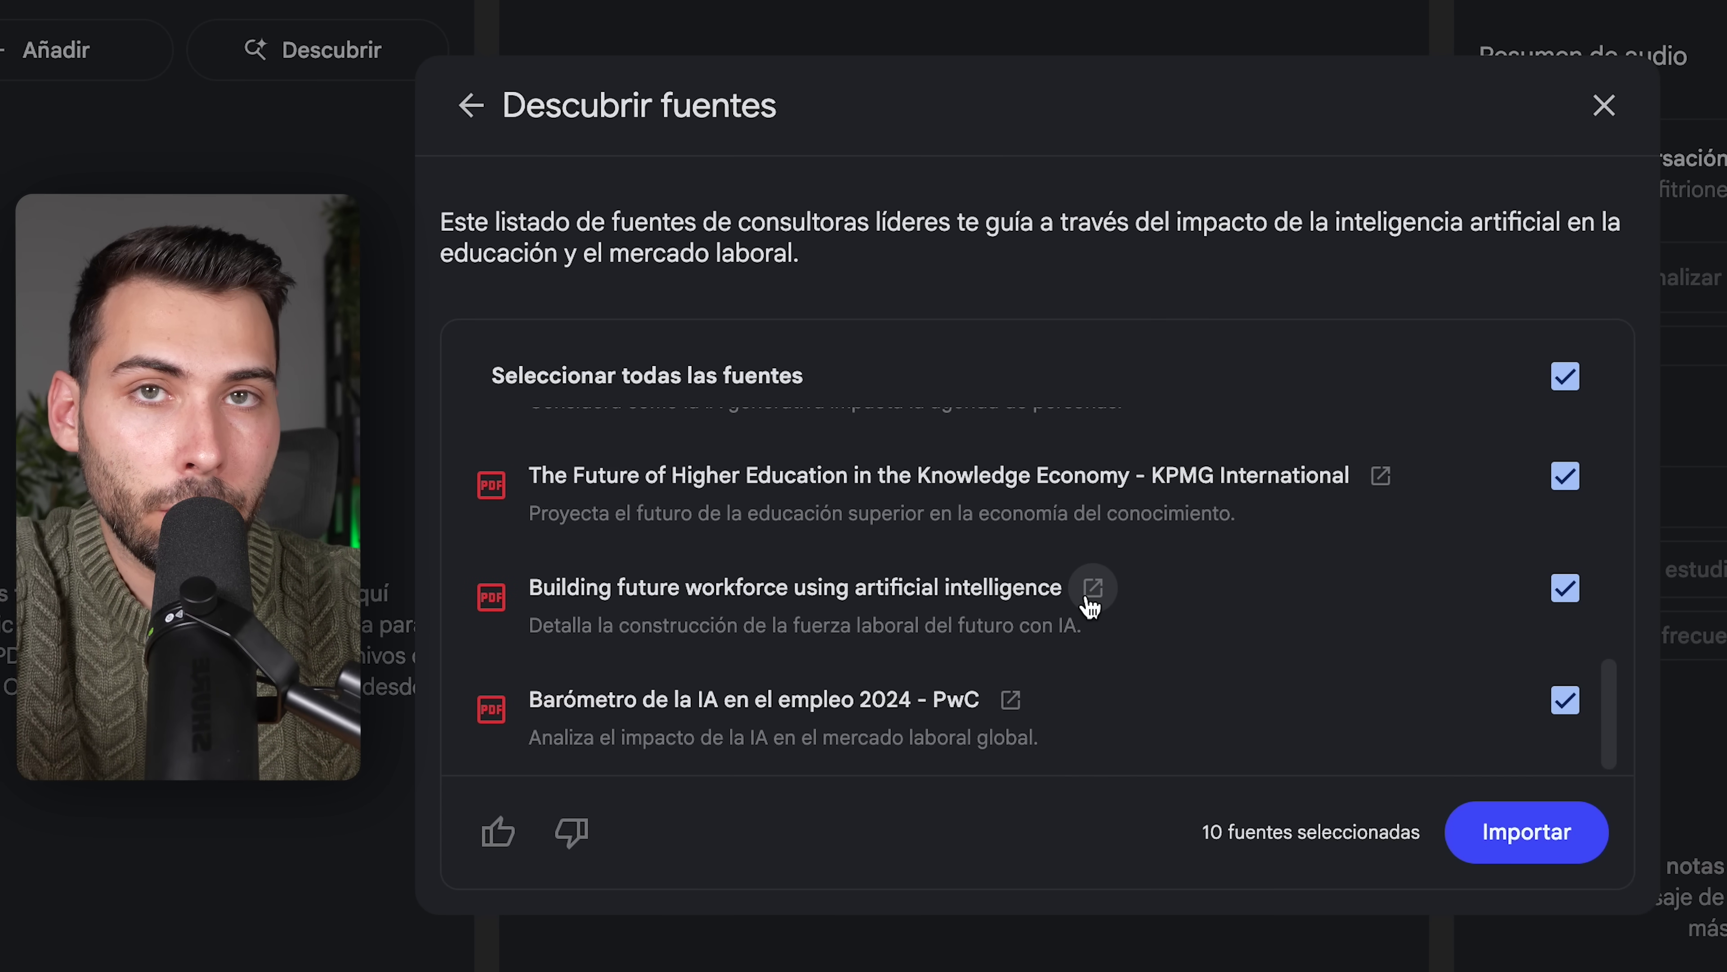
scroll(1091, 608, up, 1)
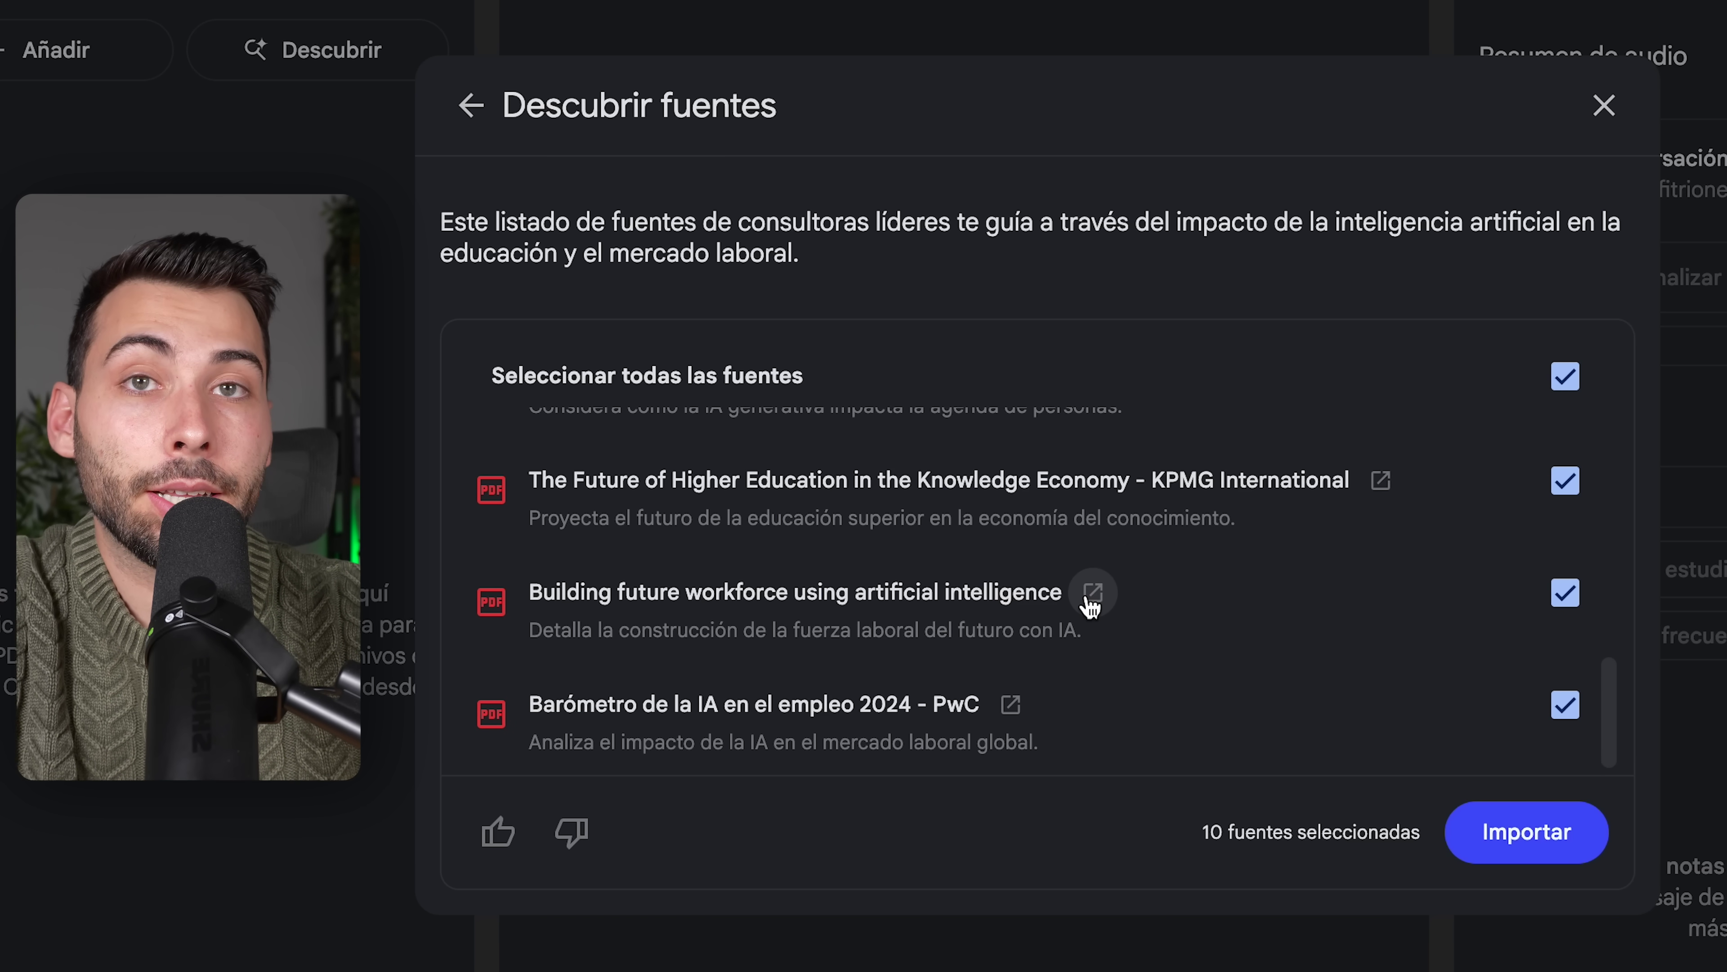
click(1523, 826)
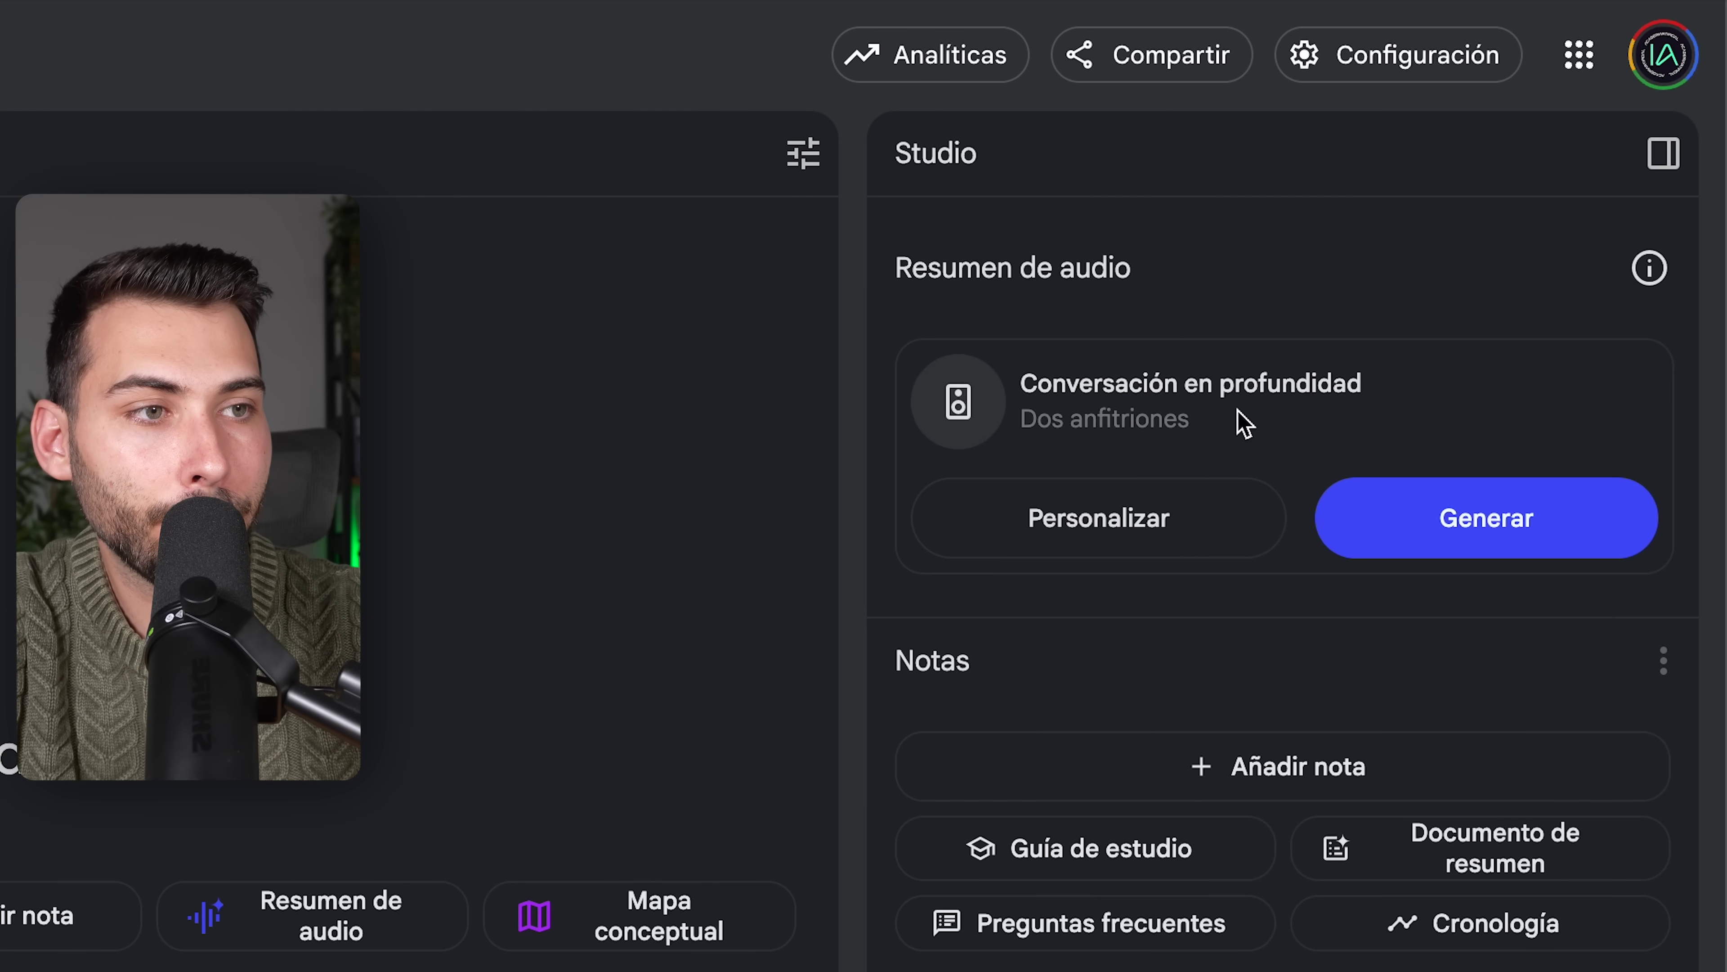
Step: Set the notebook's output language to español and save the setting
click(1420, 71)
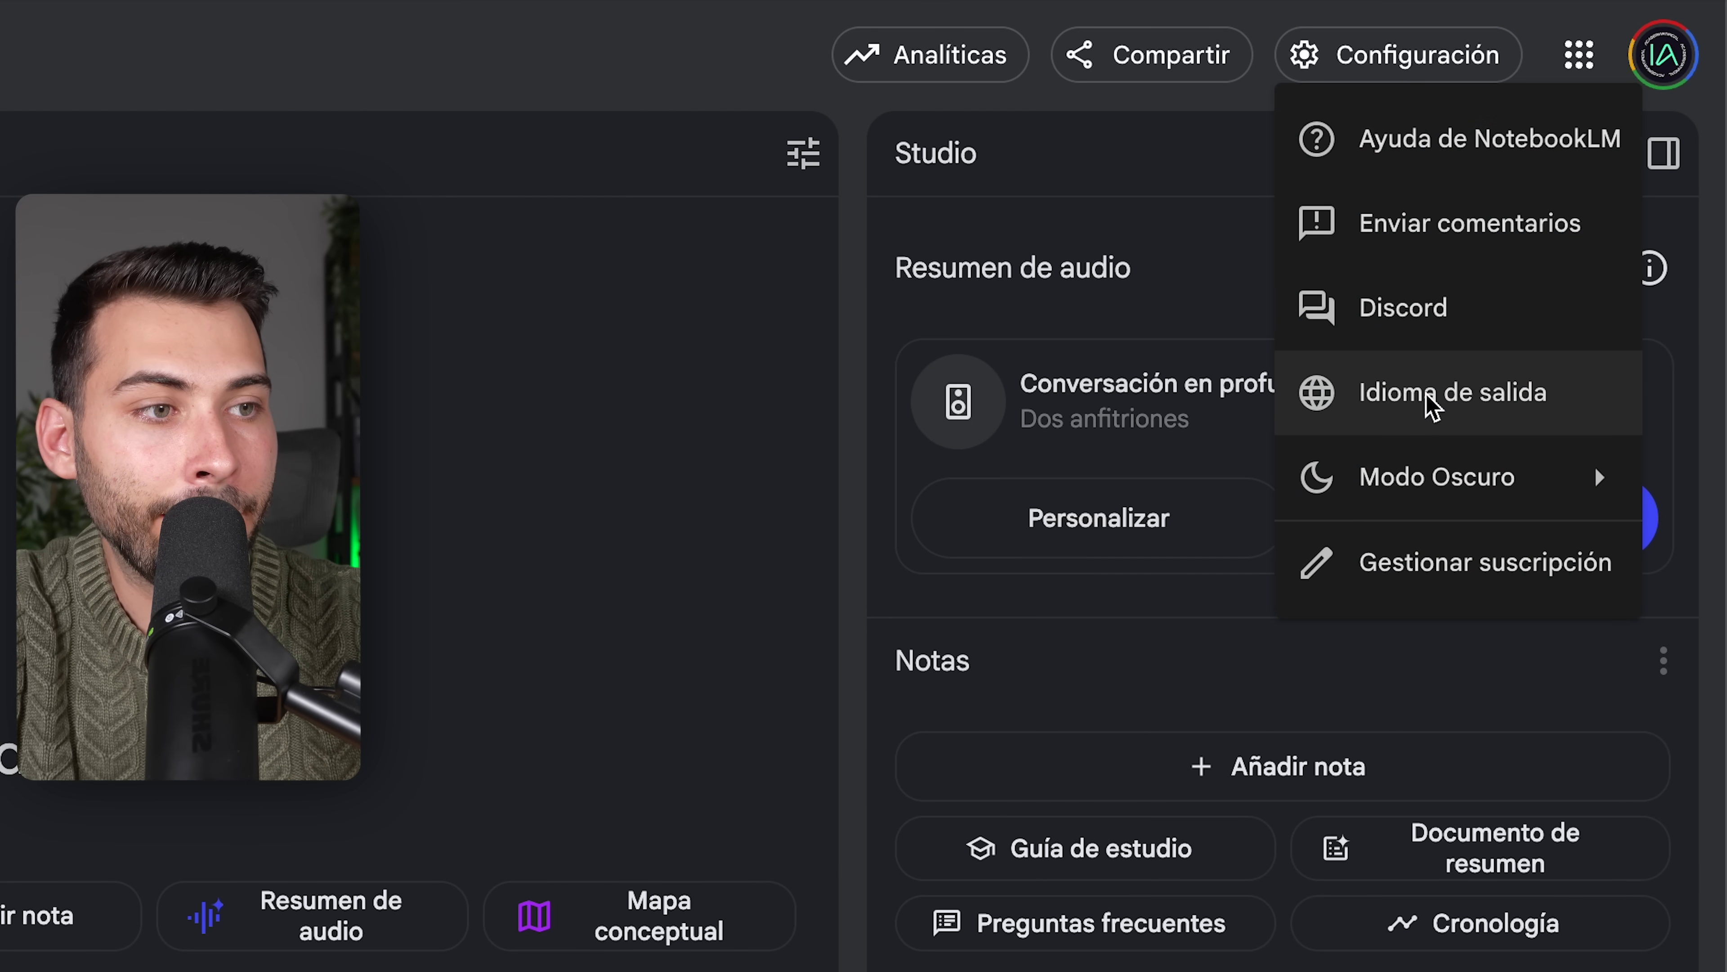
click(1428, 425)
click(517, 742)
scroll(530, 966, down, 10)
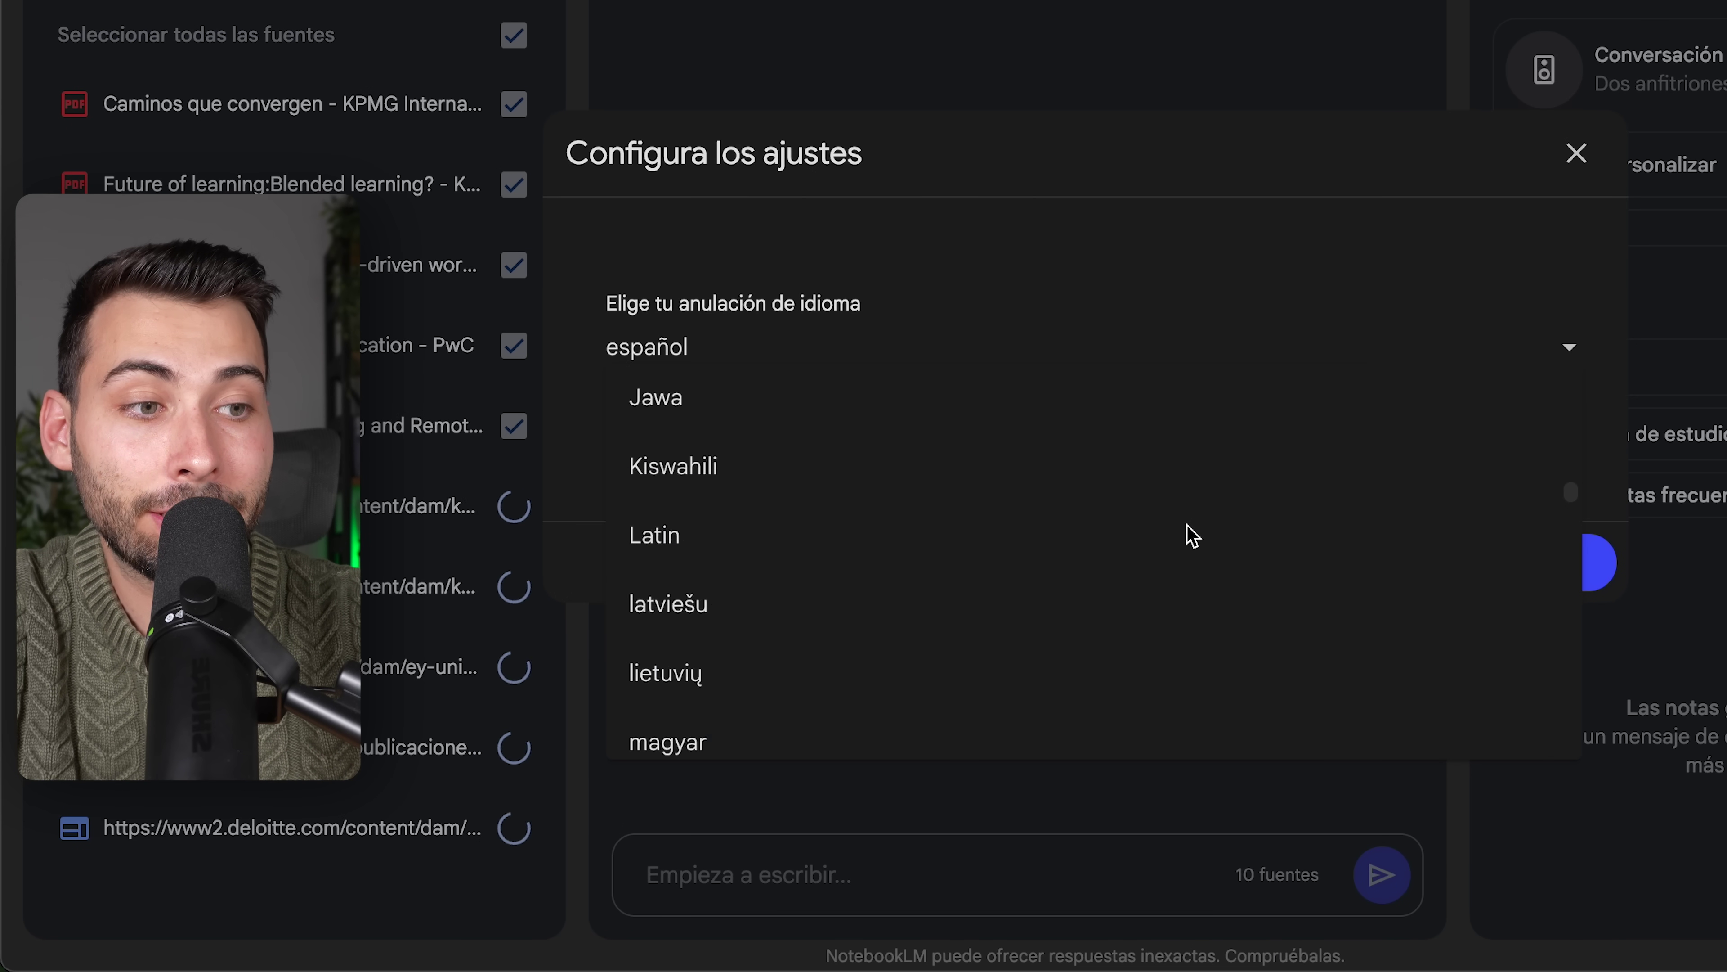
scroll(1191, 535, down, 20)
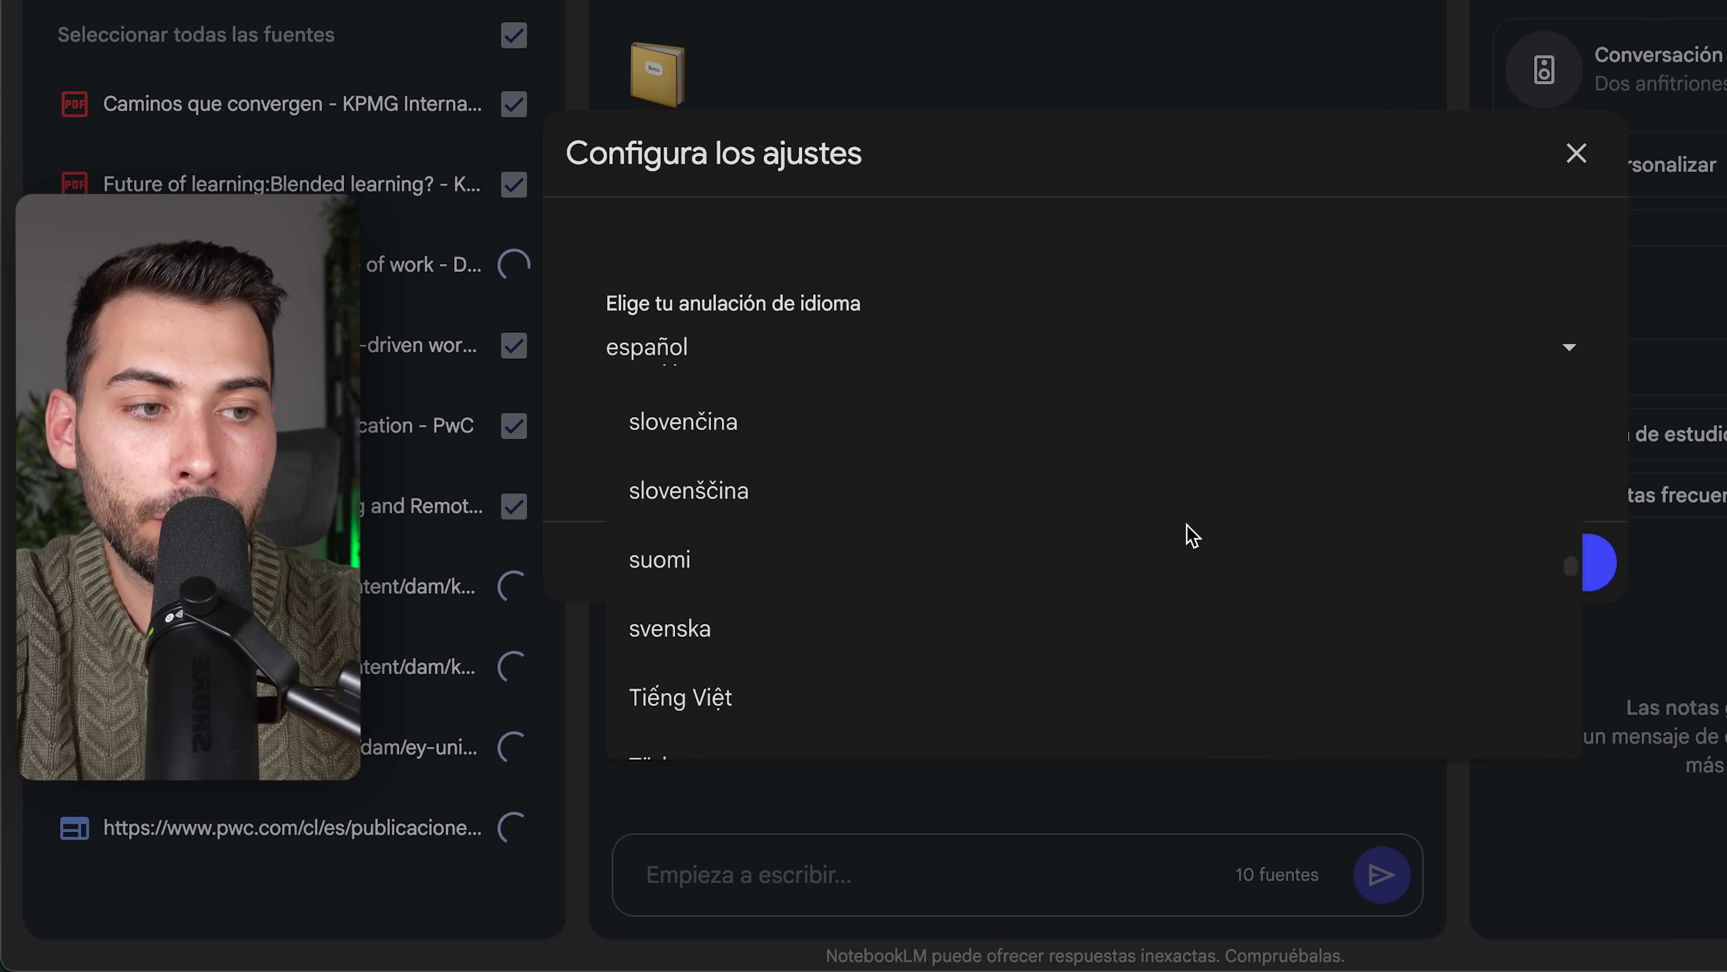
scroll(1191, 535, down, 3)
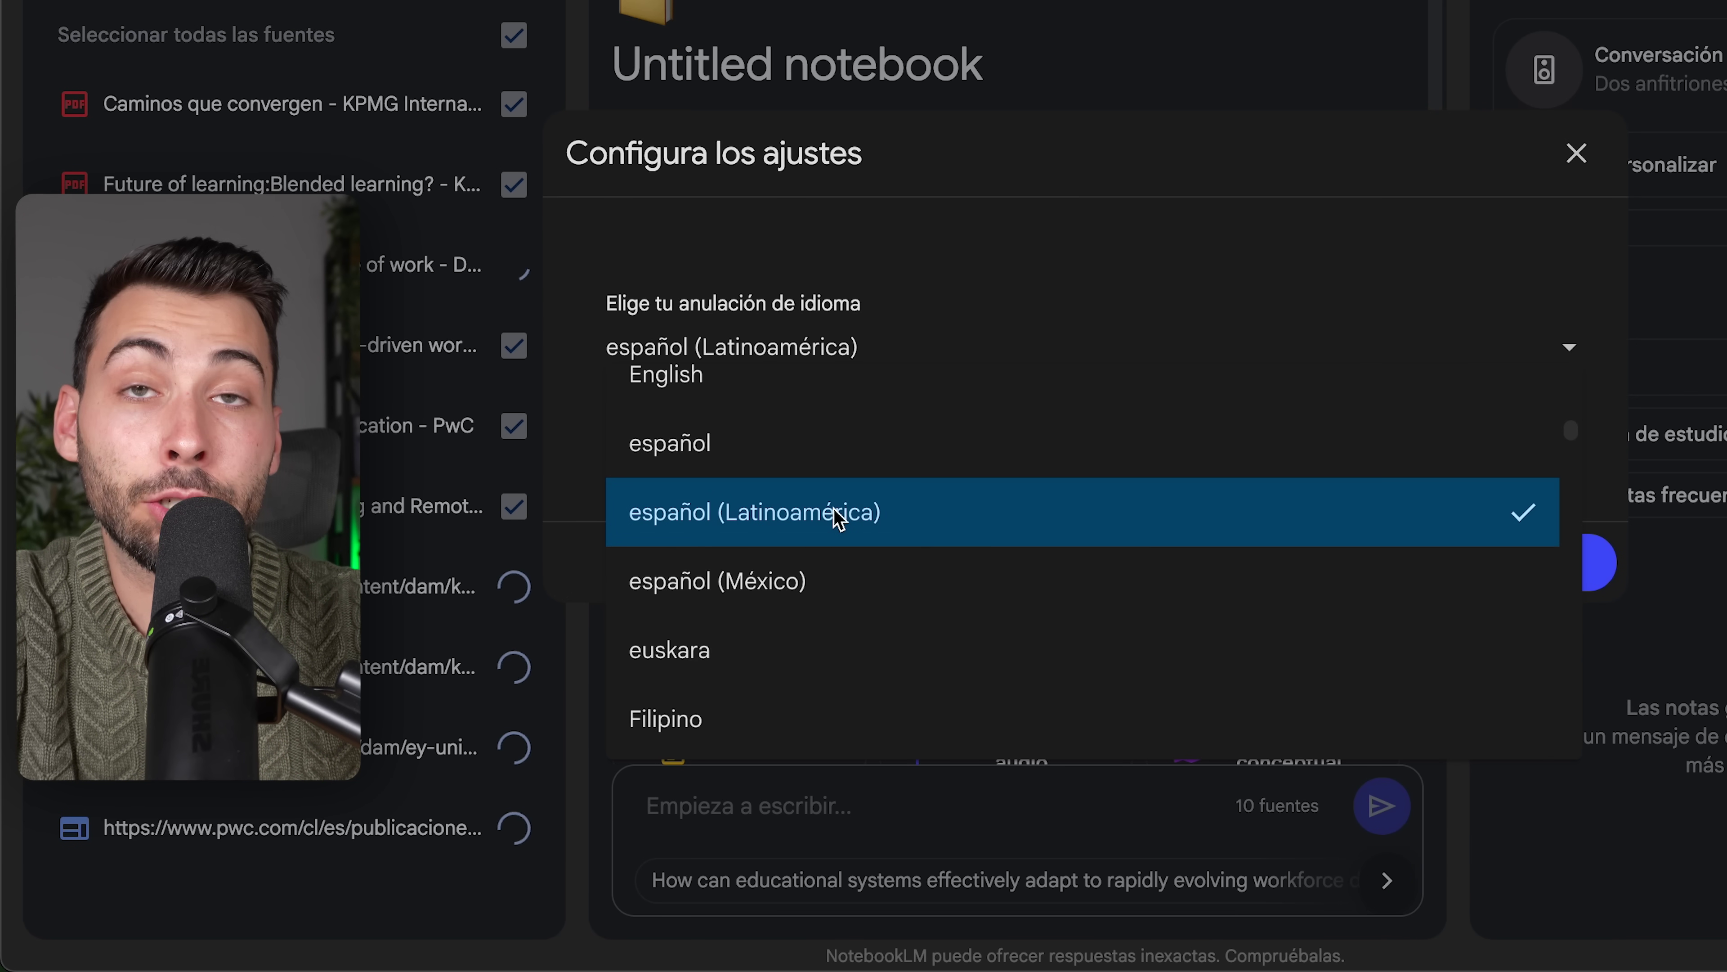
click(792, 453)
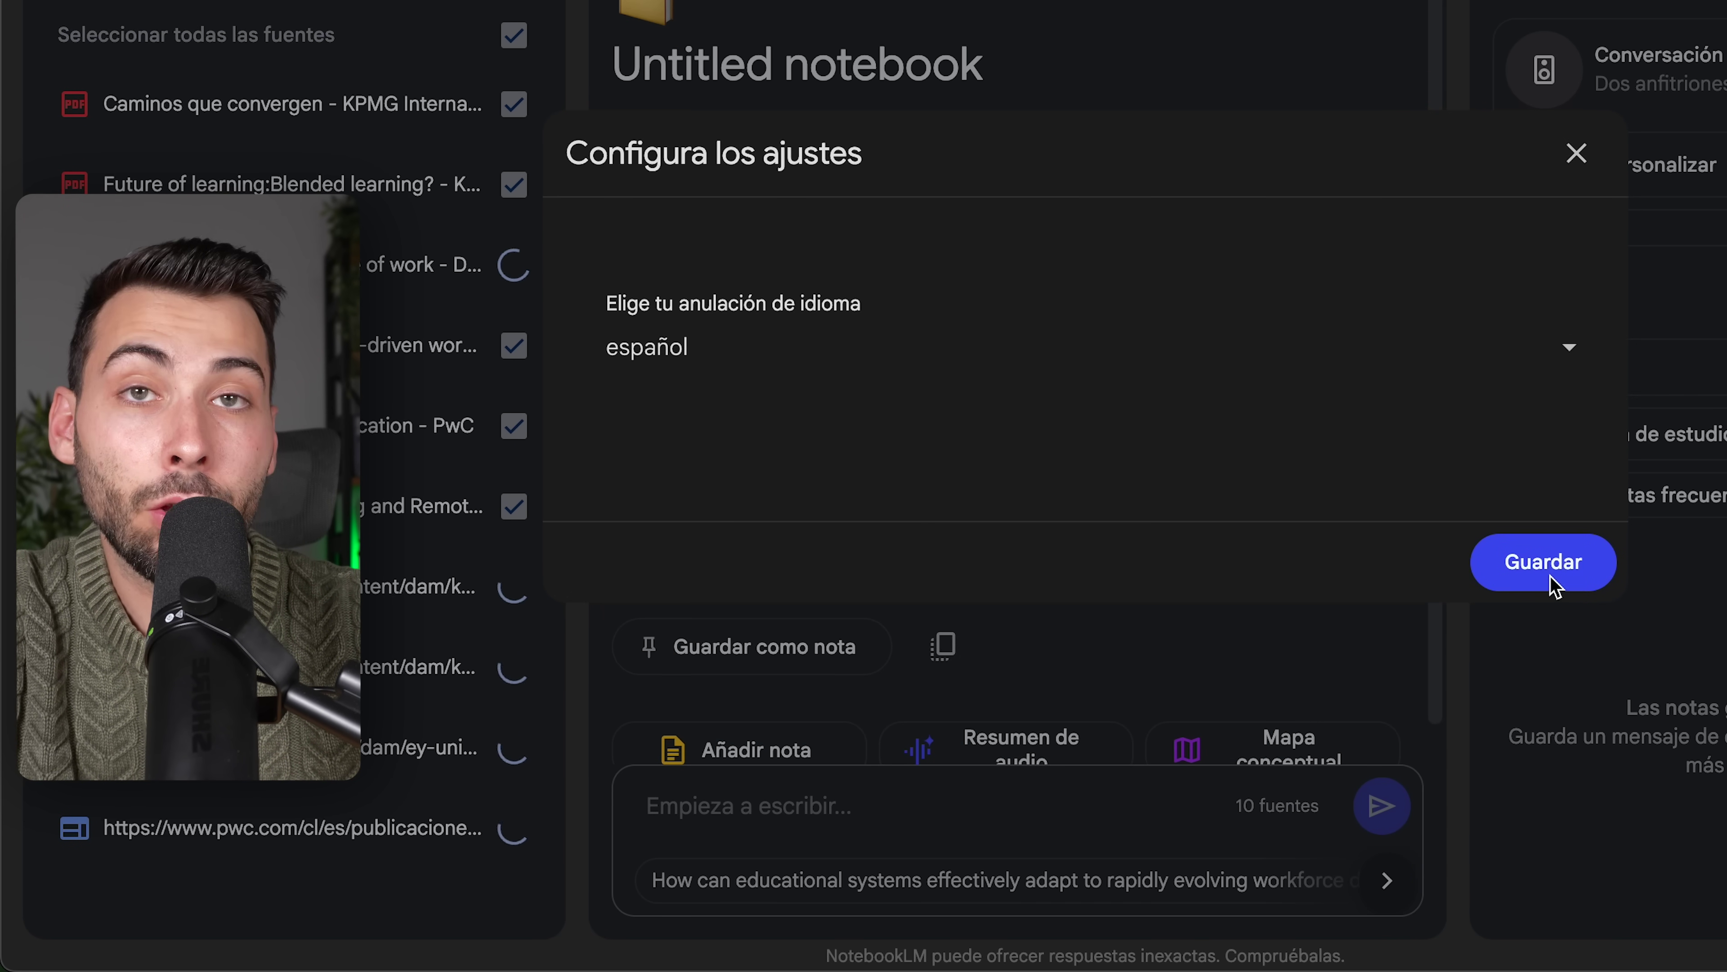
click(1545, 563)
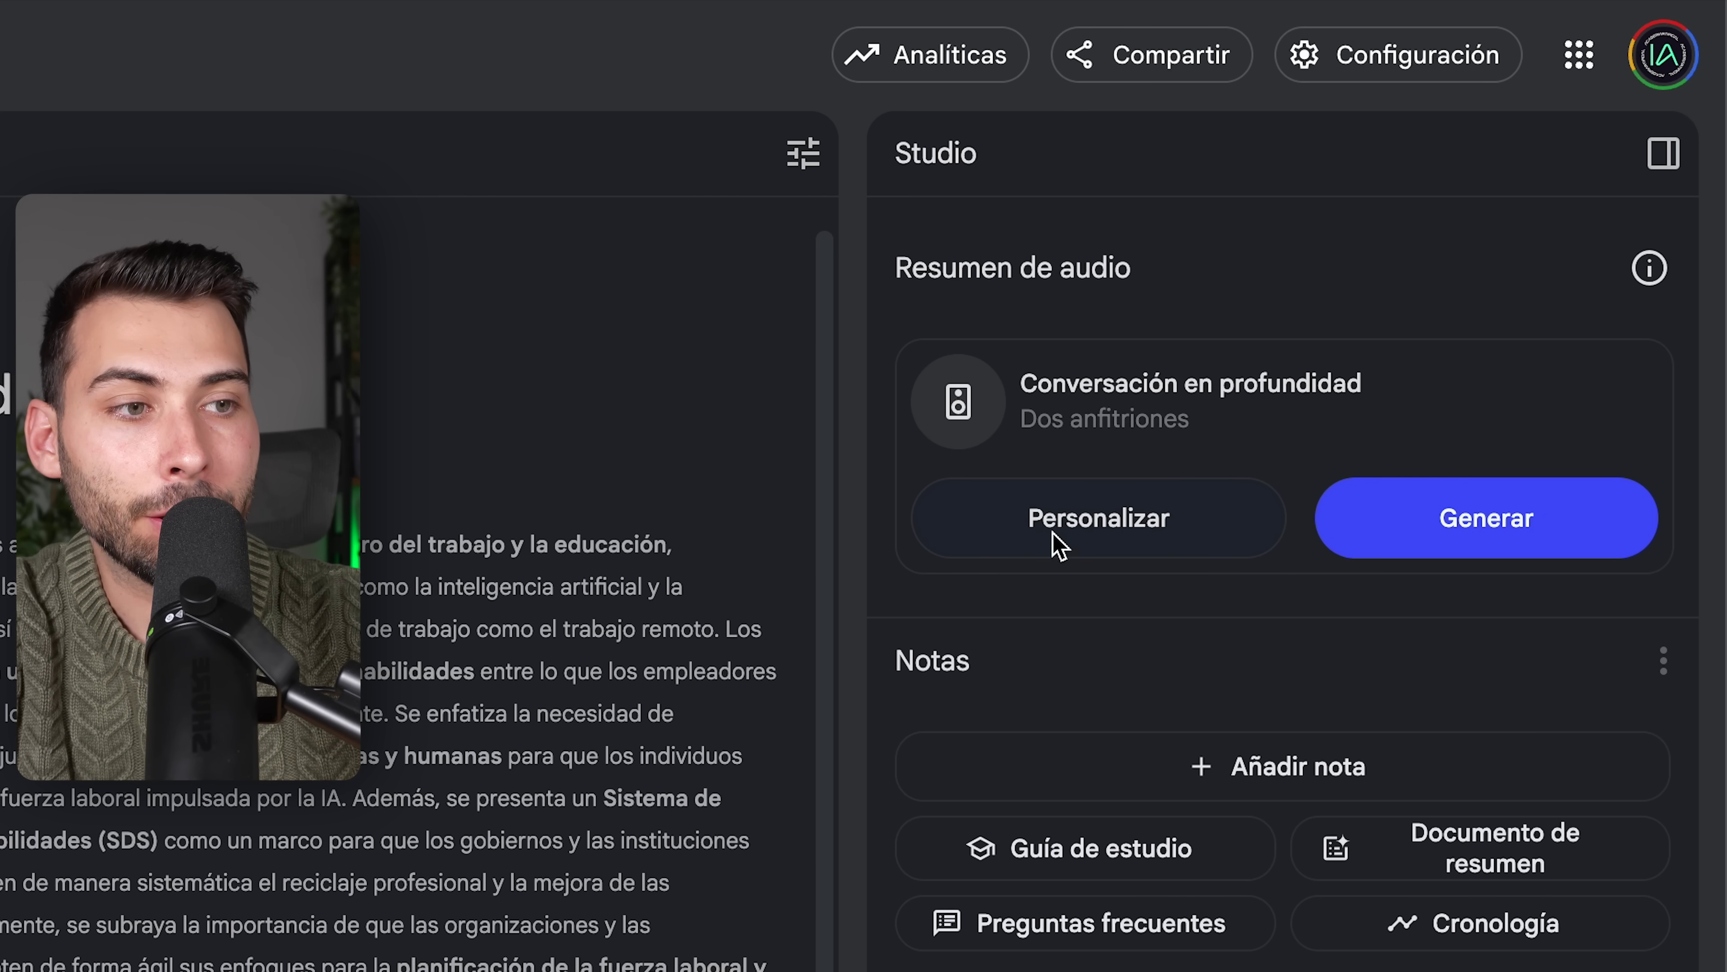
Step: Generate the two-host in-depth conversation audio summary and listen to about its first 30 seconds
click(1168, 535)
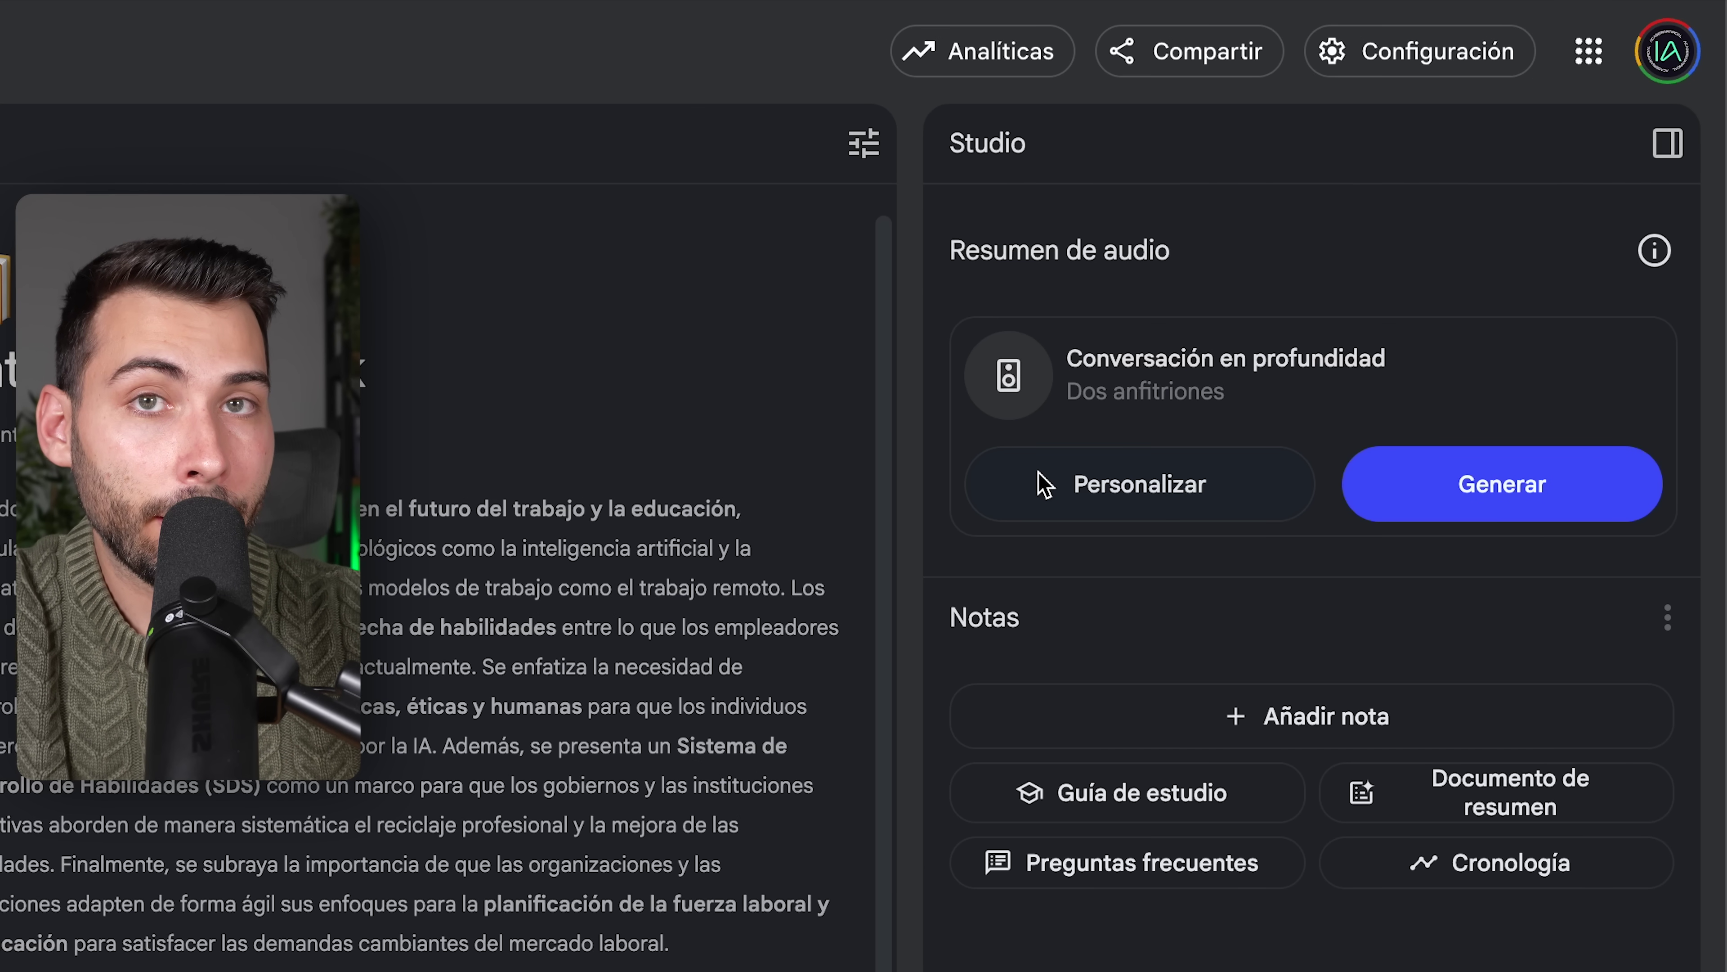
click(1415, 482)
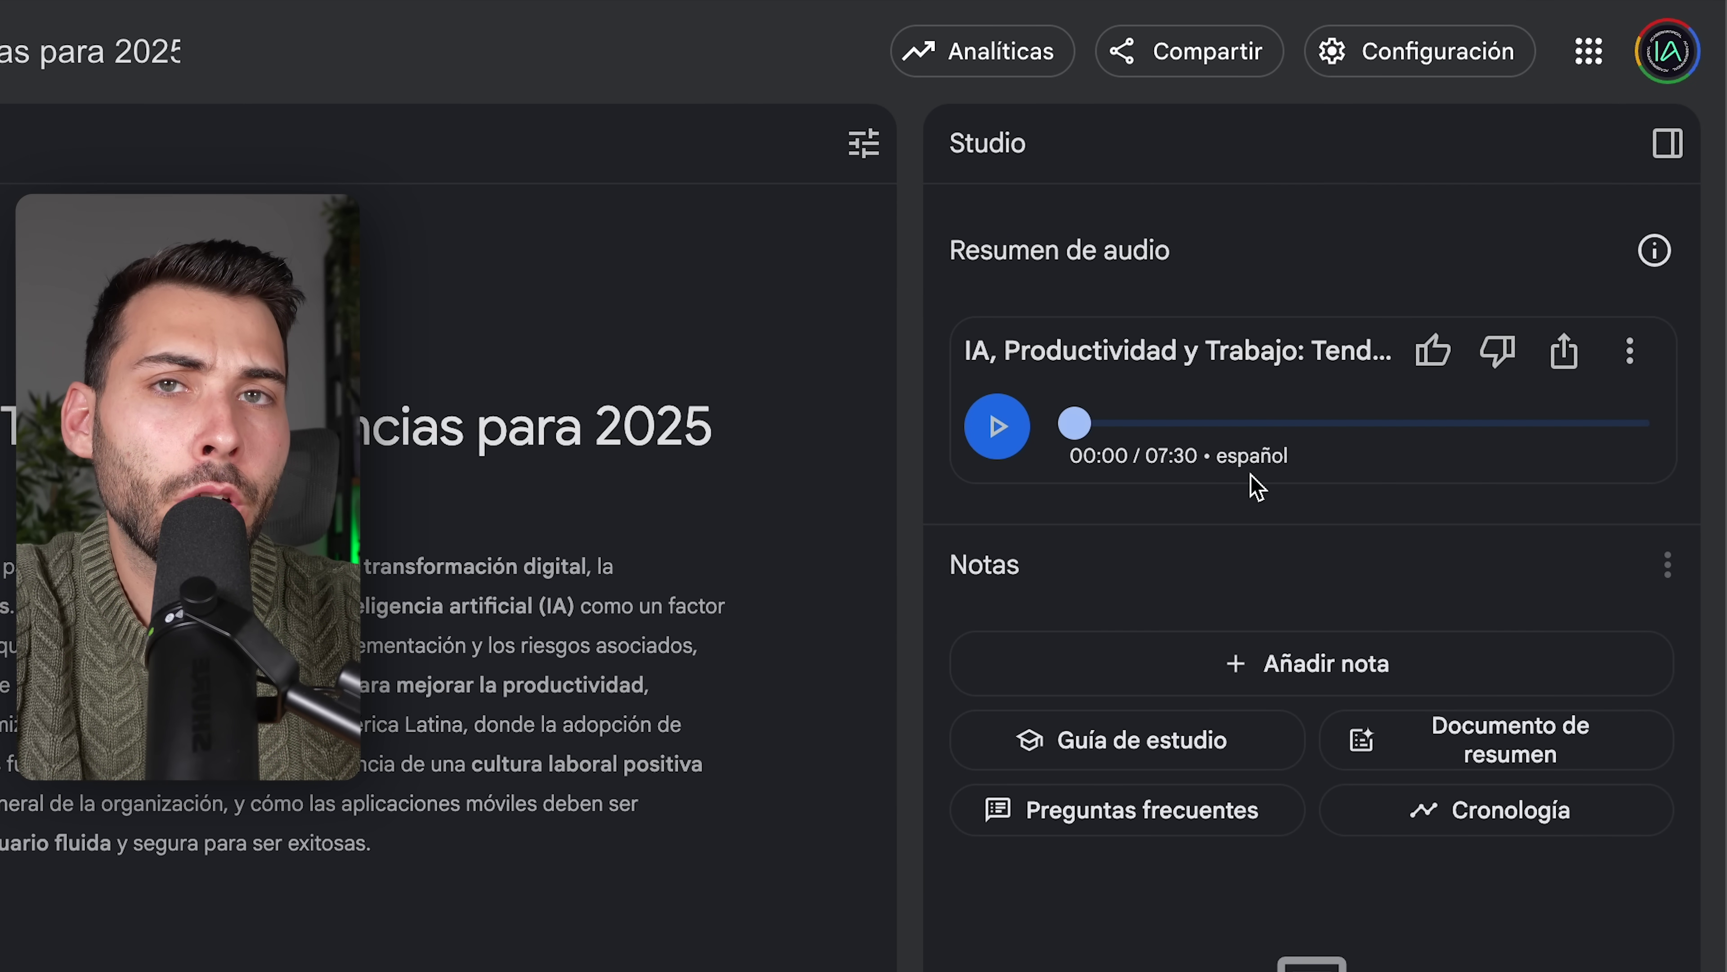
click(1003, 432)
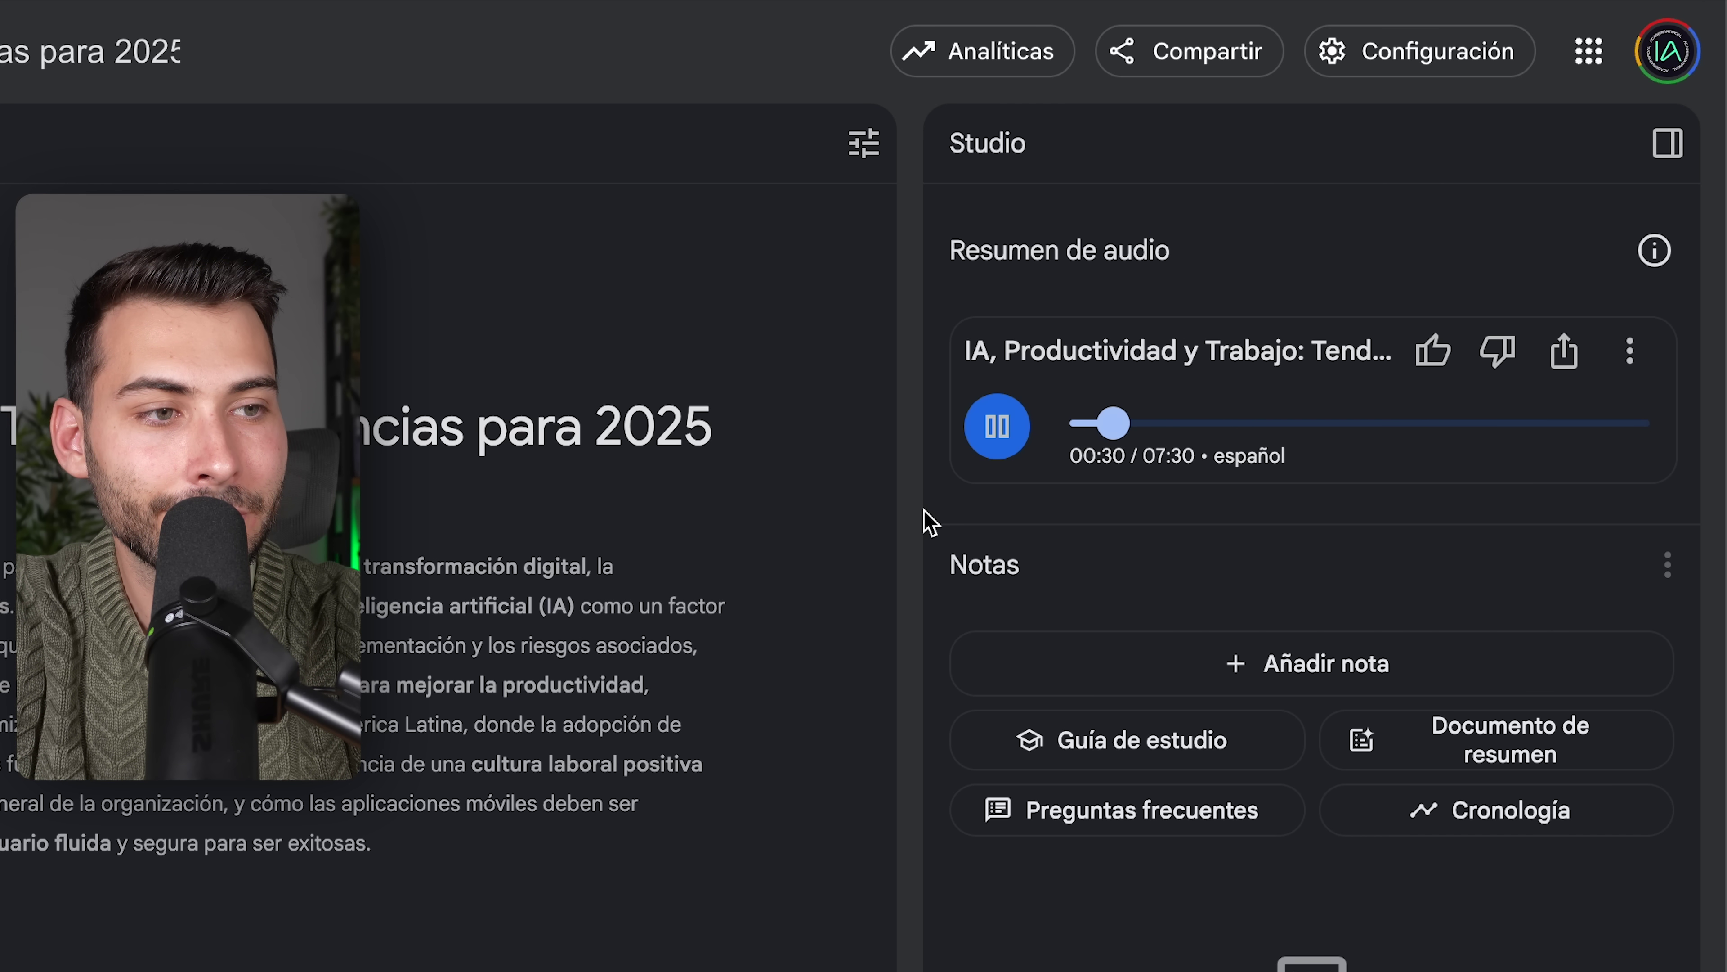
click(1005, 446)
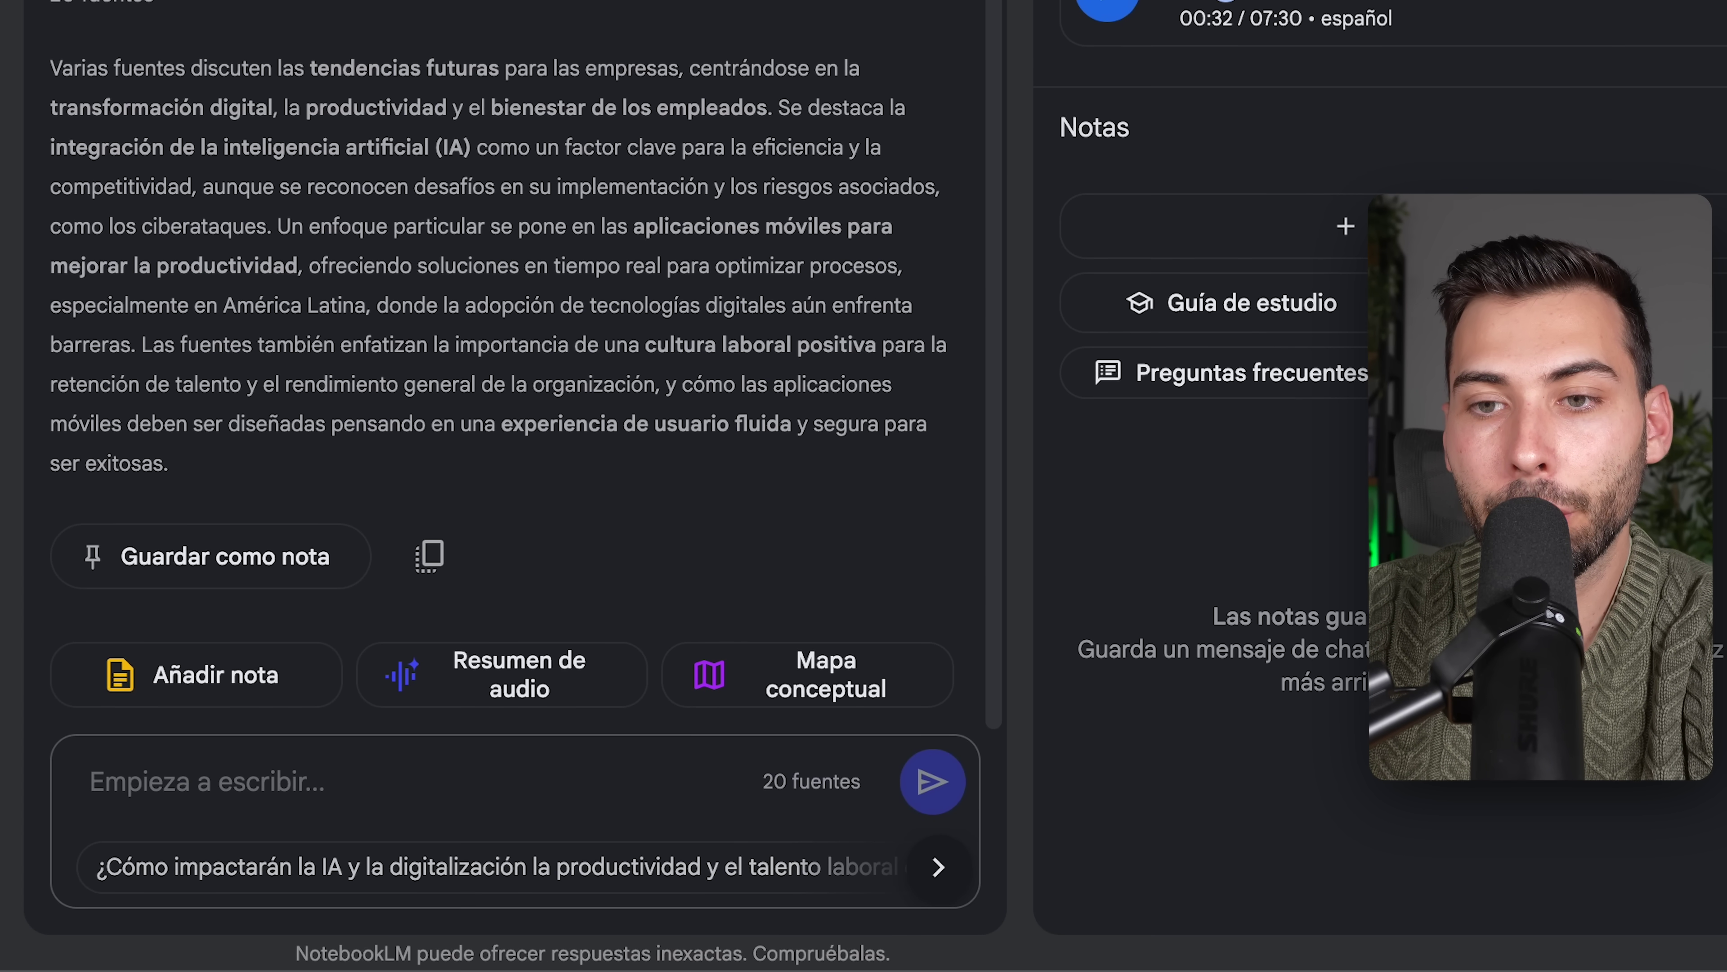
Step: Ask the notebook chat: "Recopila todos los puntos cuantitativos más relevantes organizados por bloques que ayude a realizar un panel con todos los datos"
click(258, 783)
text(Recopila todos los puntos cuantitativos más relevantes organizados por bloques que ayude a realizar un panel con todos los datos)
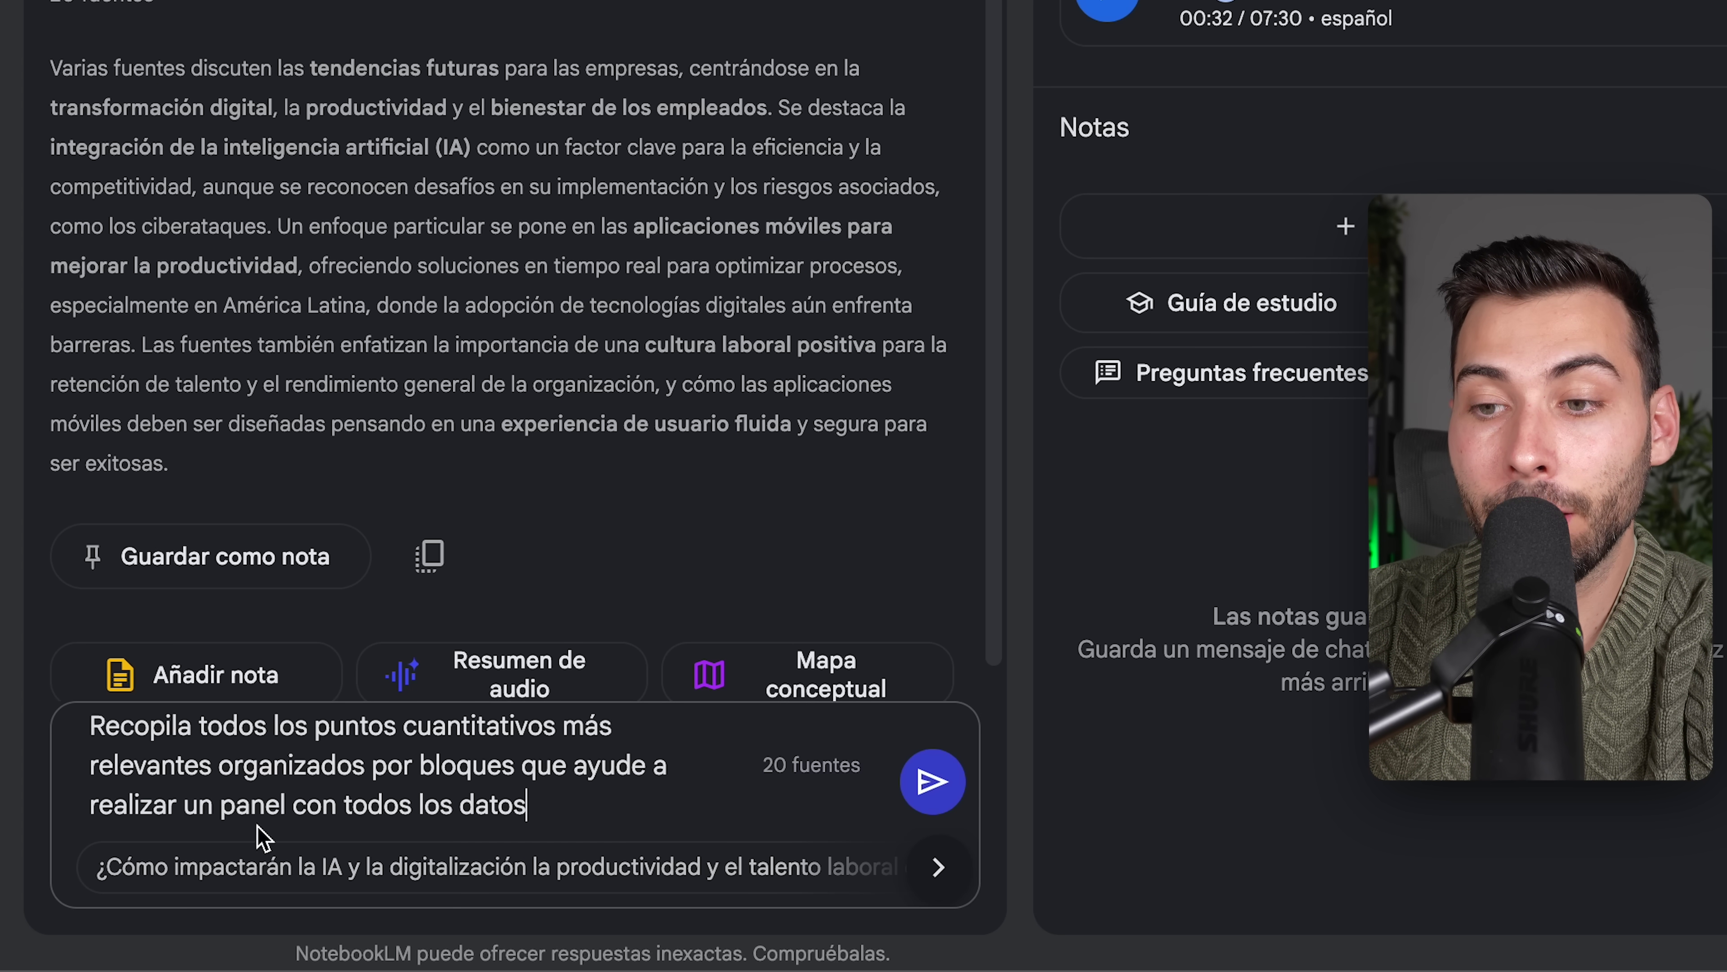
click(931, 782)
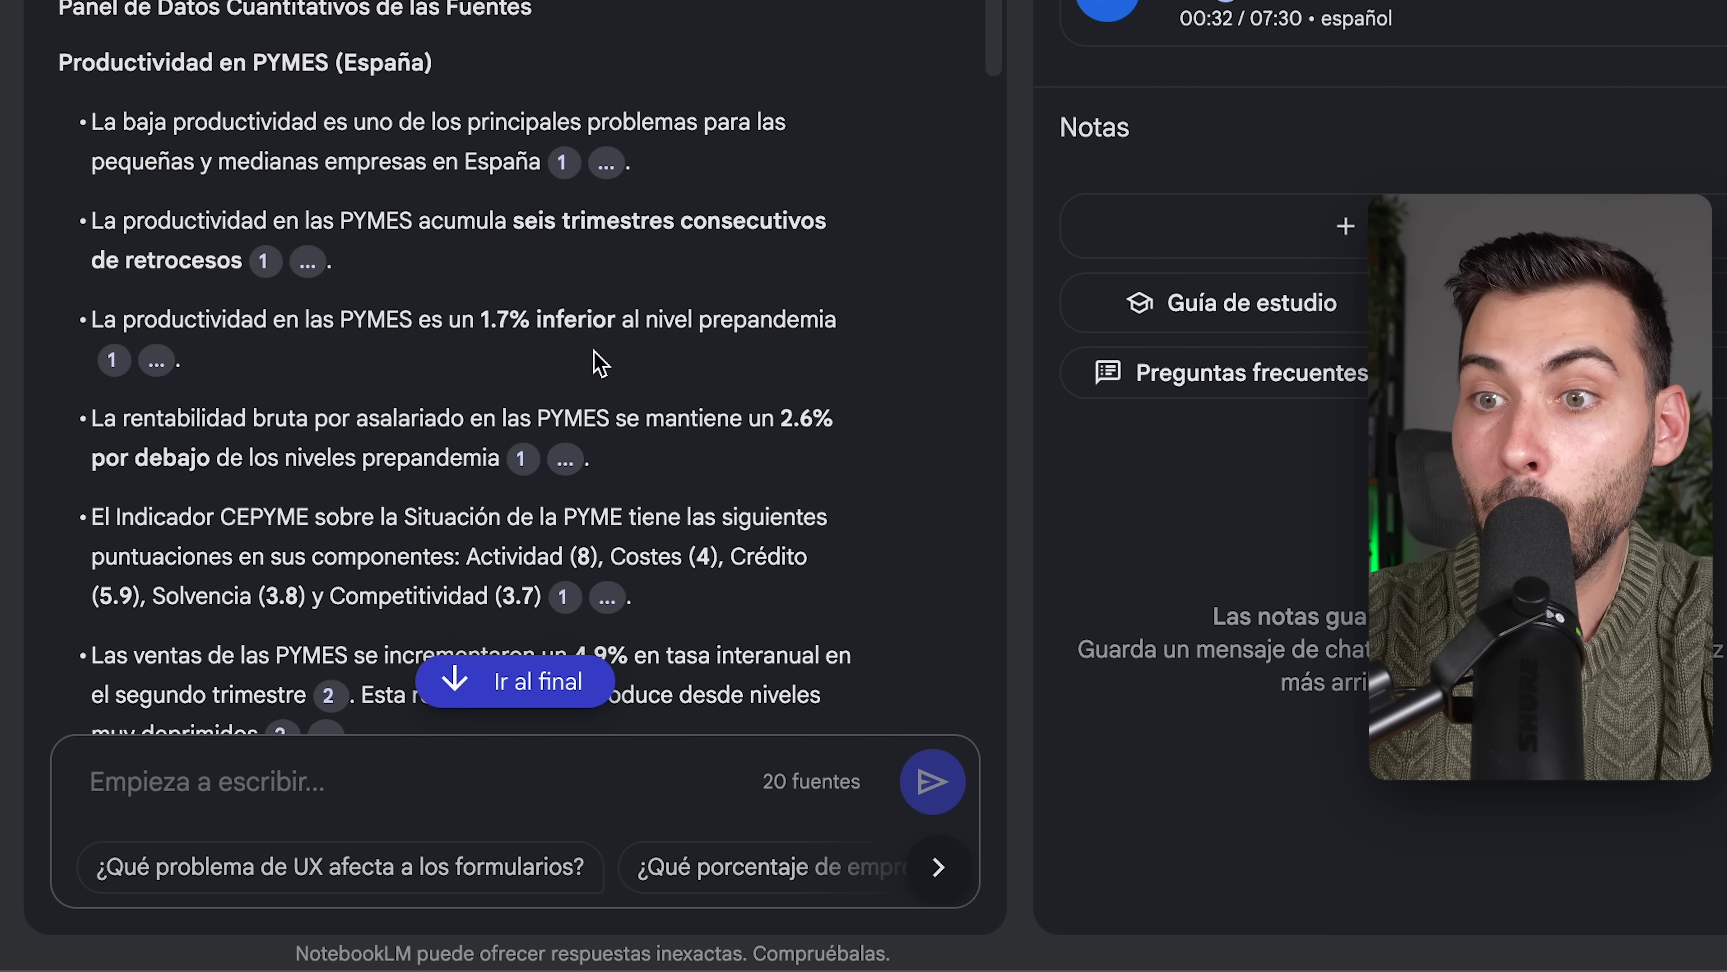
Step: Read through the chat's quantitative data answer to its end and copy the whole response
scroll(599, 362, down, 6)
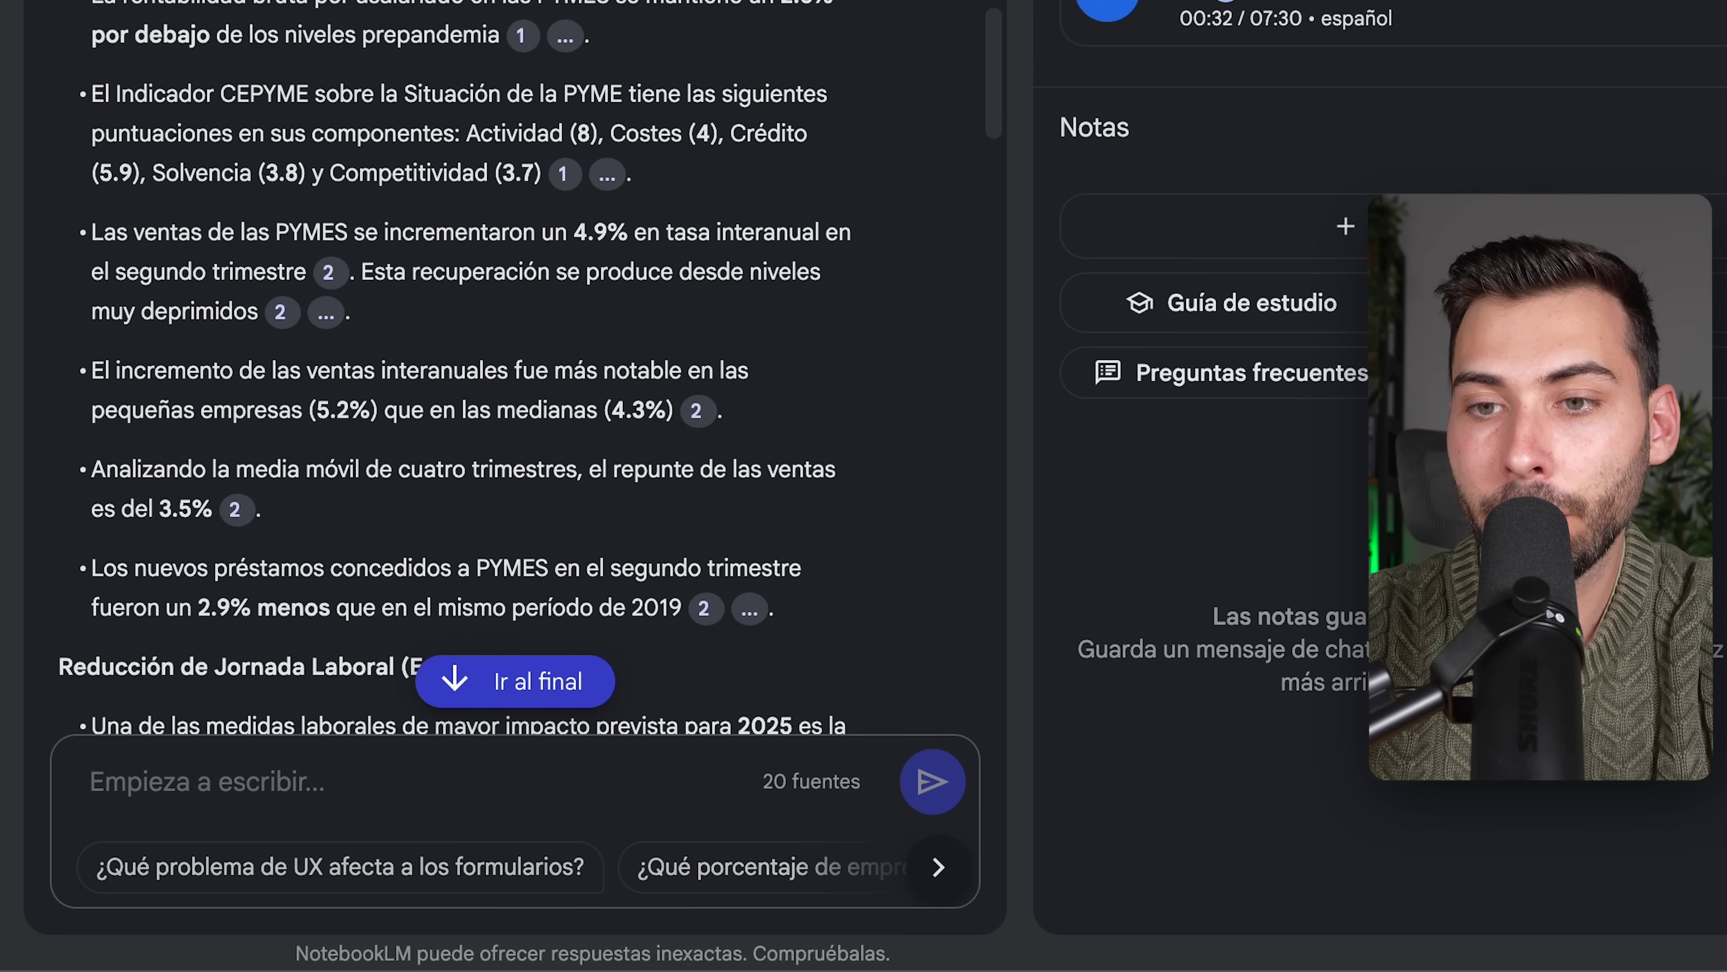
scroll(408, 307, down, 2)
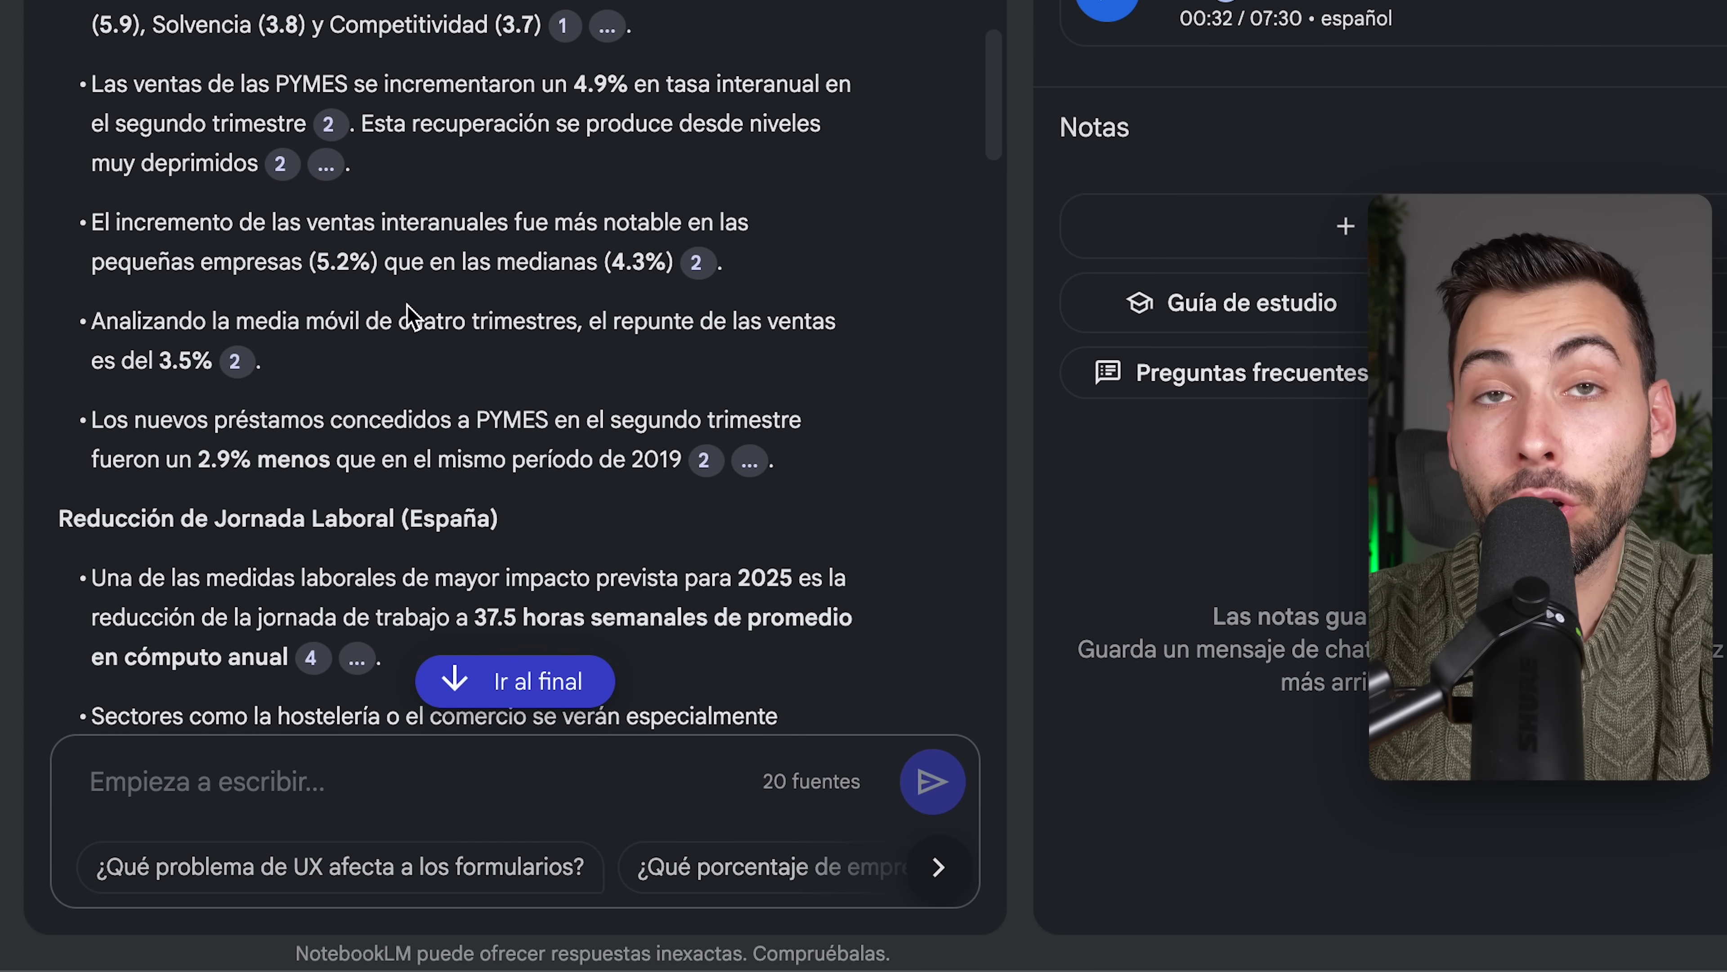
scroll(411, 316, down, 5)
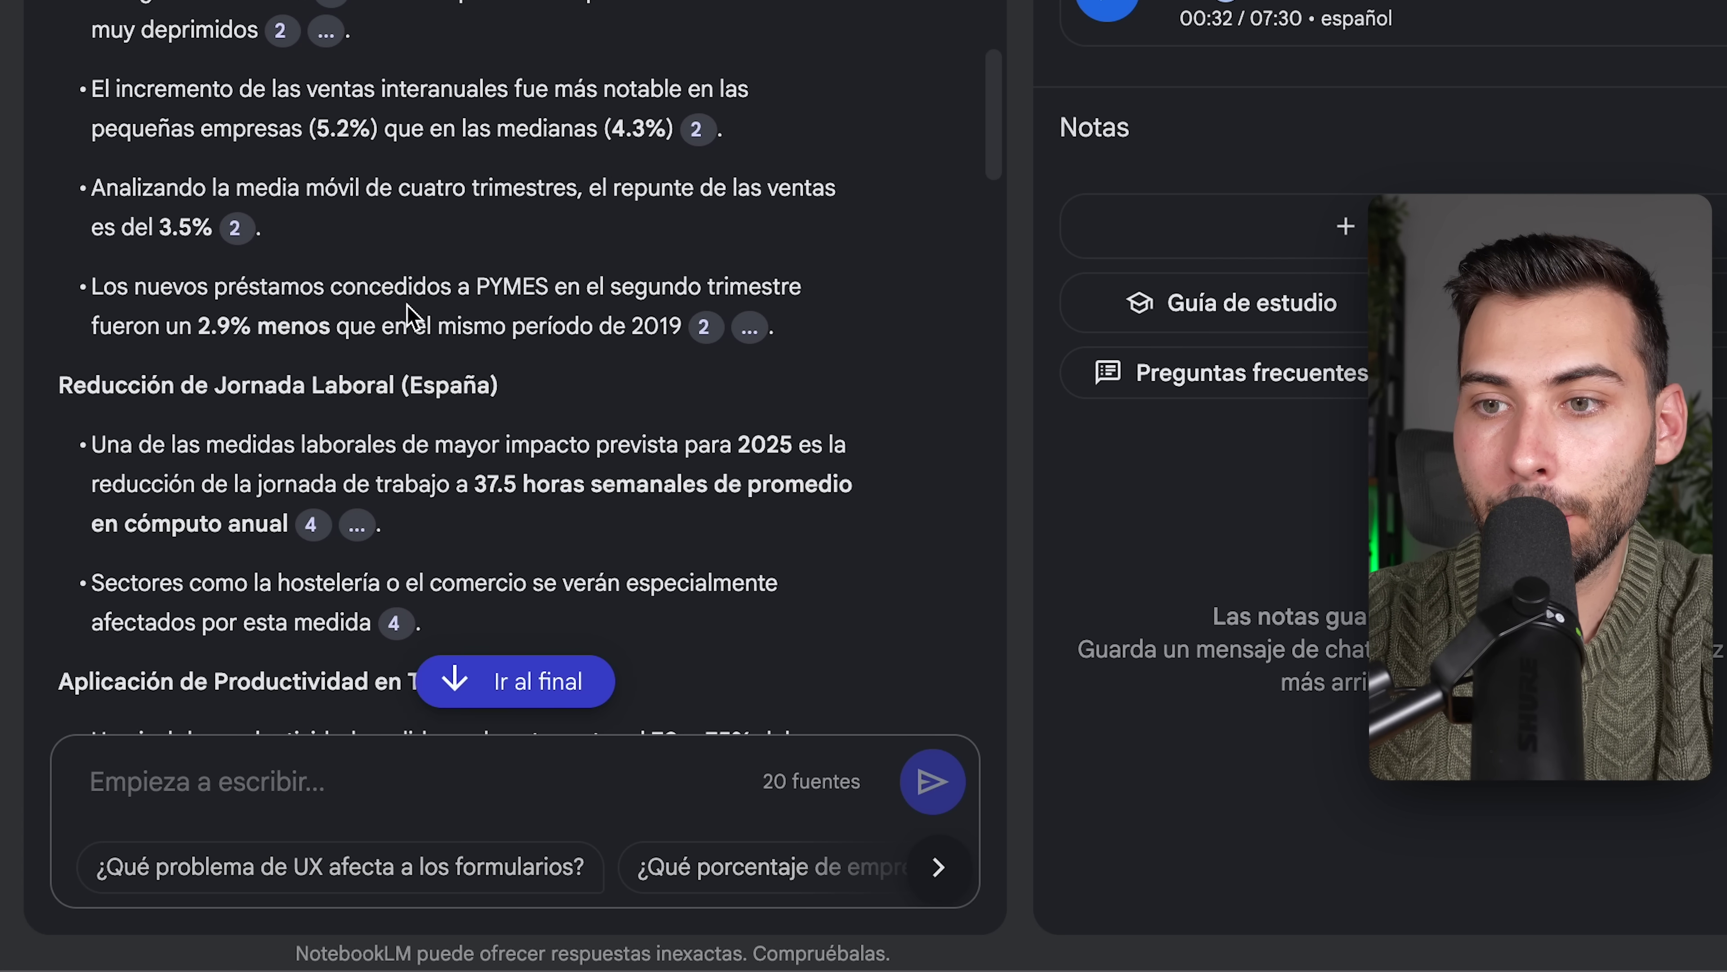
scroll(412, 316, down, 16)
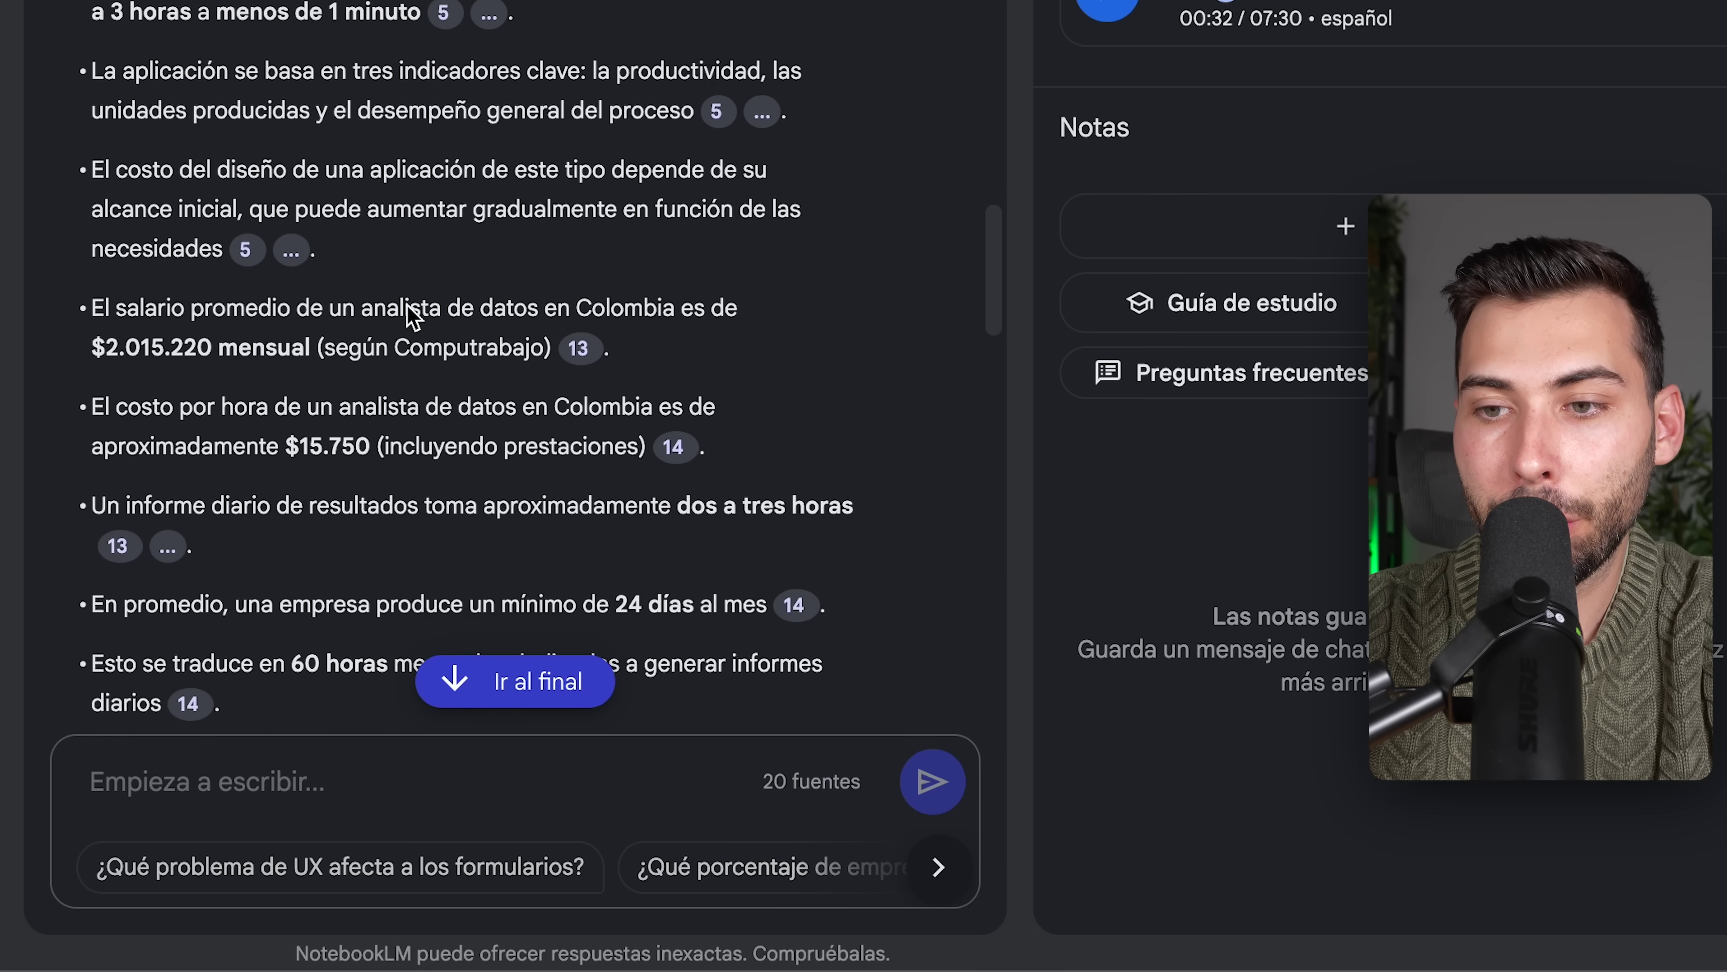
scroll(406, 306, down, 15)
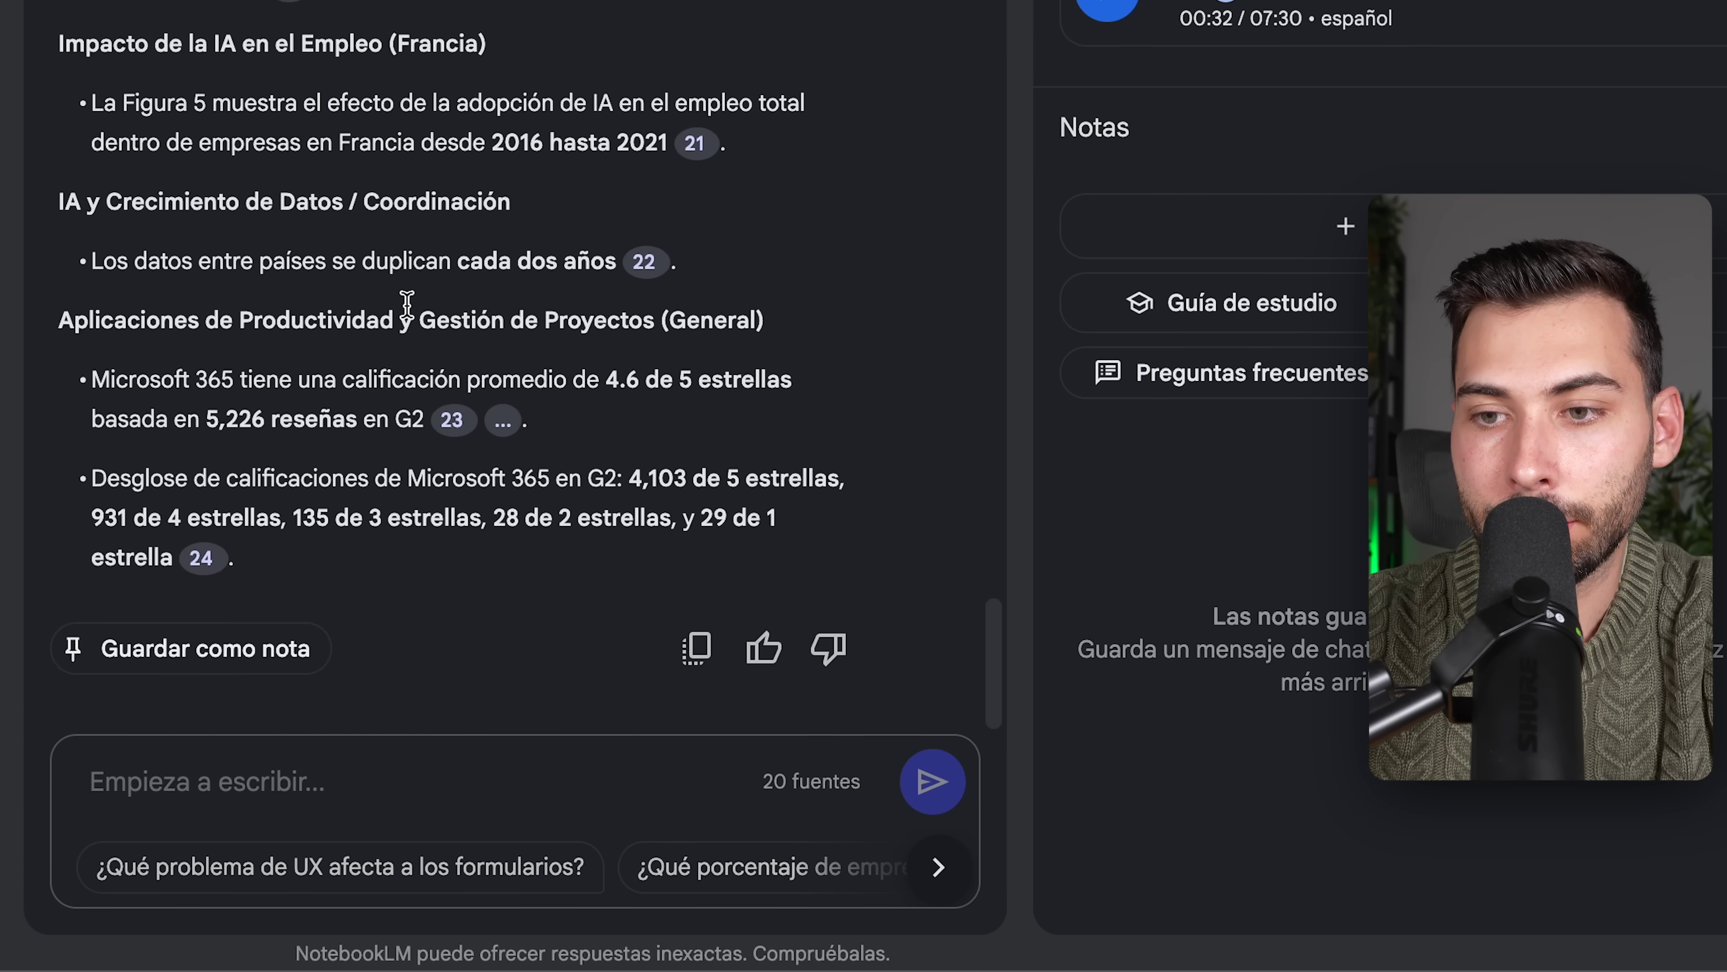
click(711, 659)
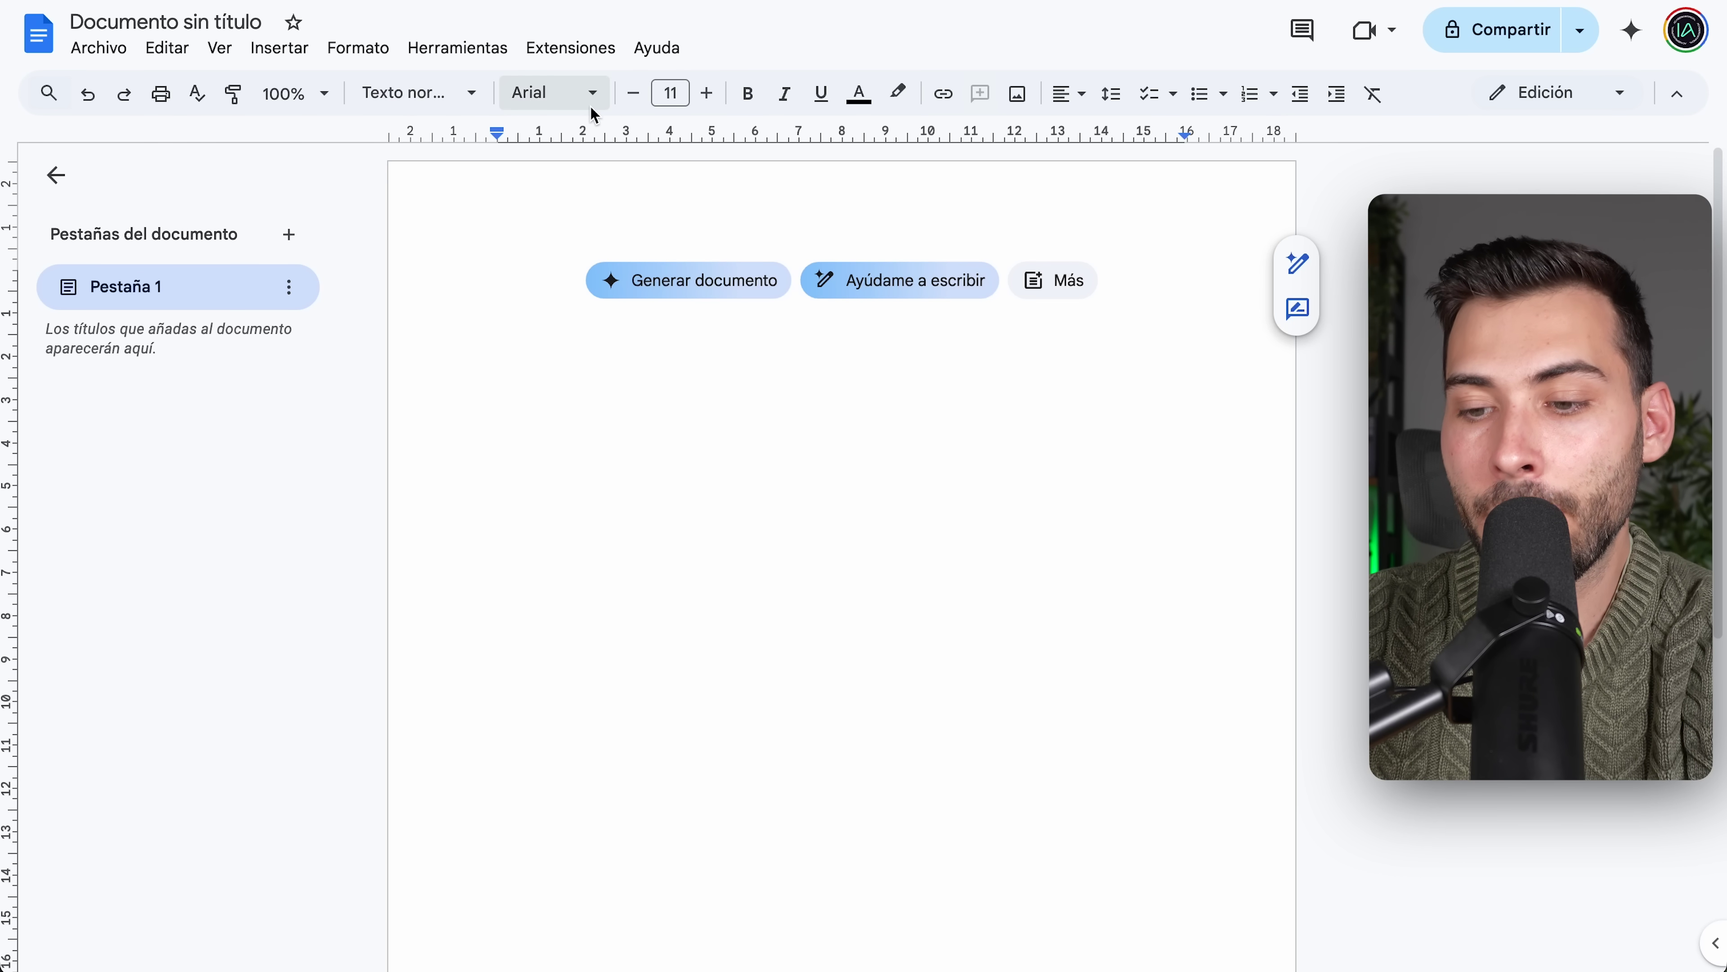
Step: Paste the copied answer into a blank Google Docs document and download the document as a PDF
key(super+v)
click(98, 48)
mouse_move(198, 287)
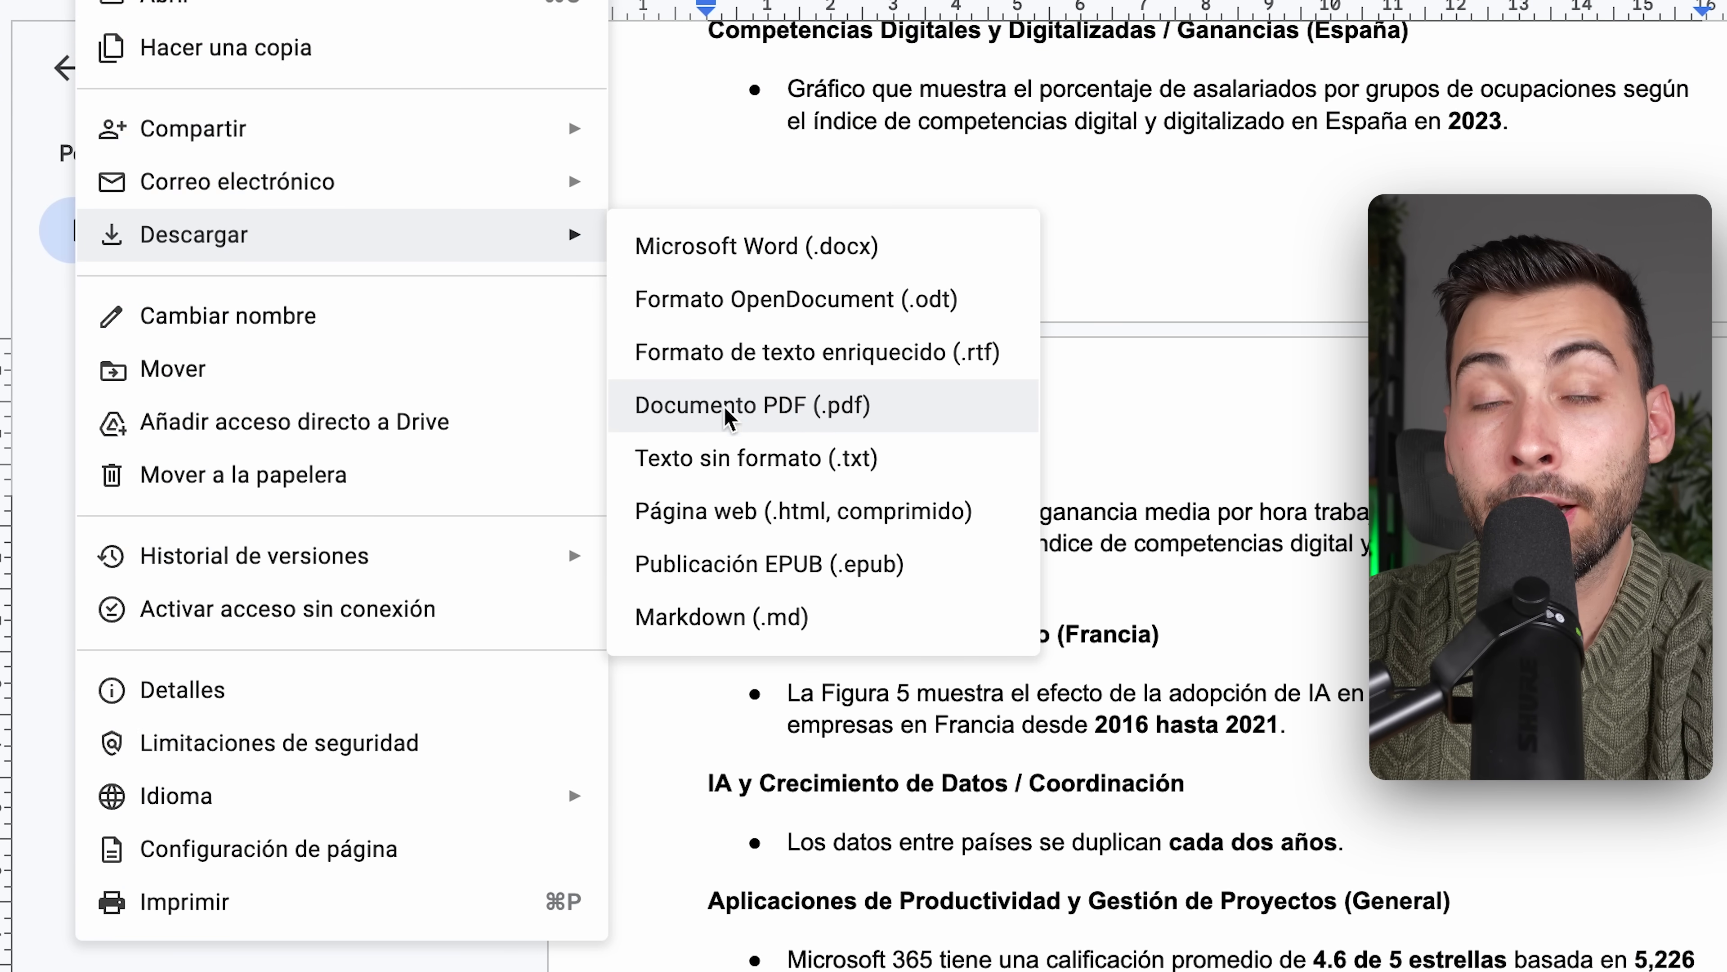
click(783, 408)
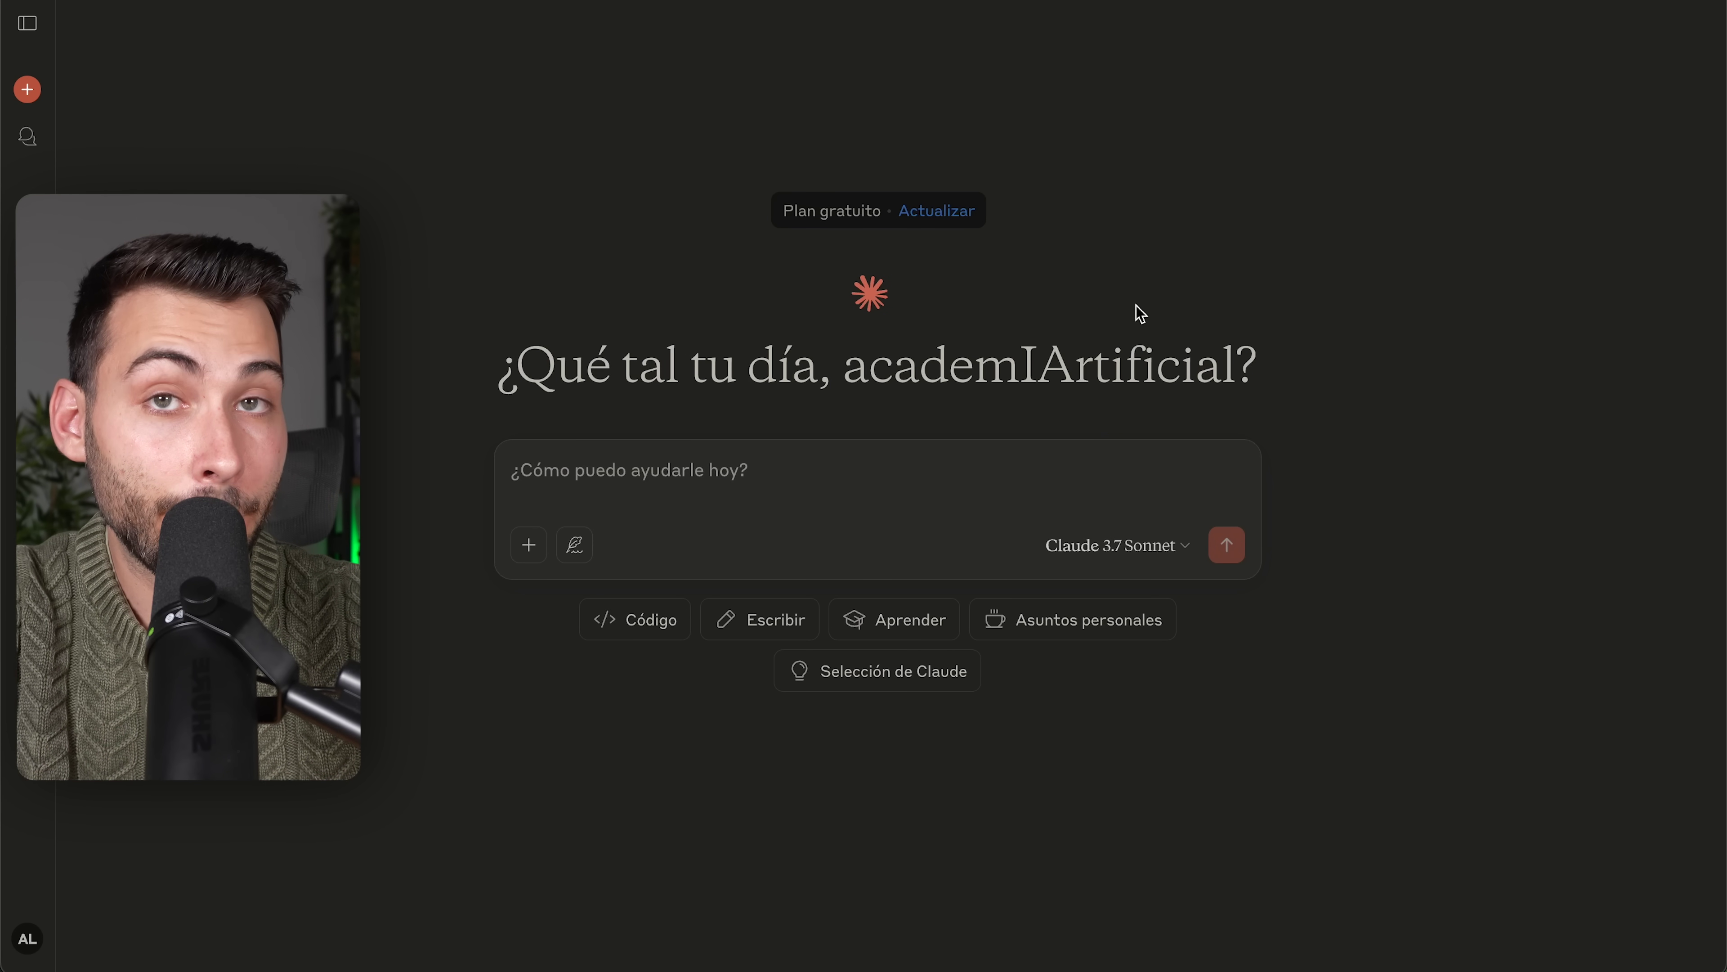
Step: Switch to Claude, attach the downloaded "Documento sin título.pdf" to a new chat and check the available models
click(1469, 4)
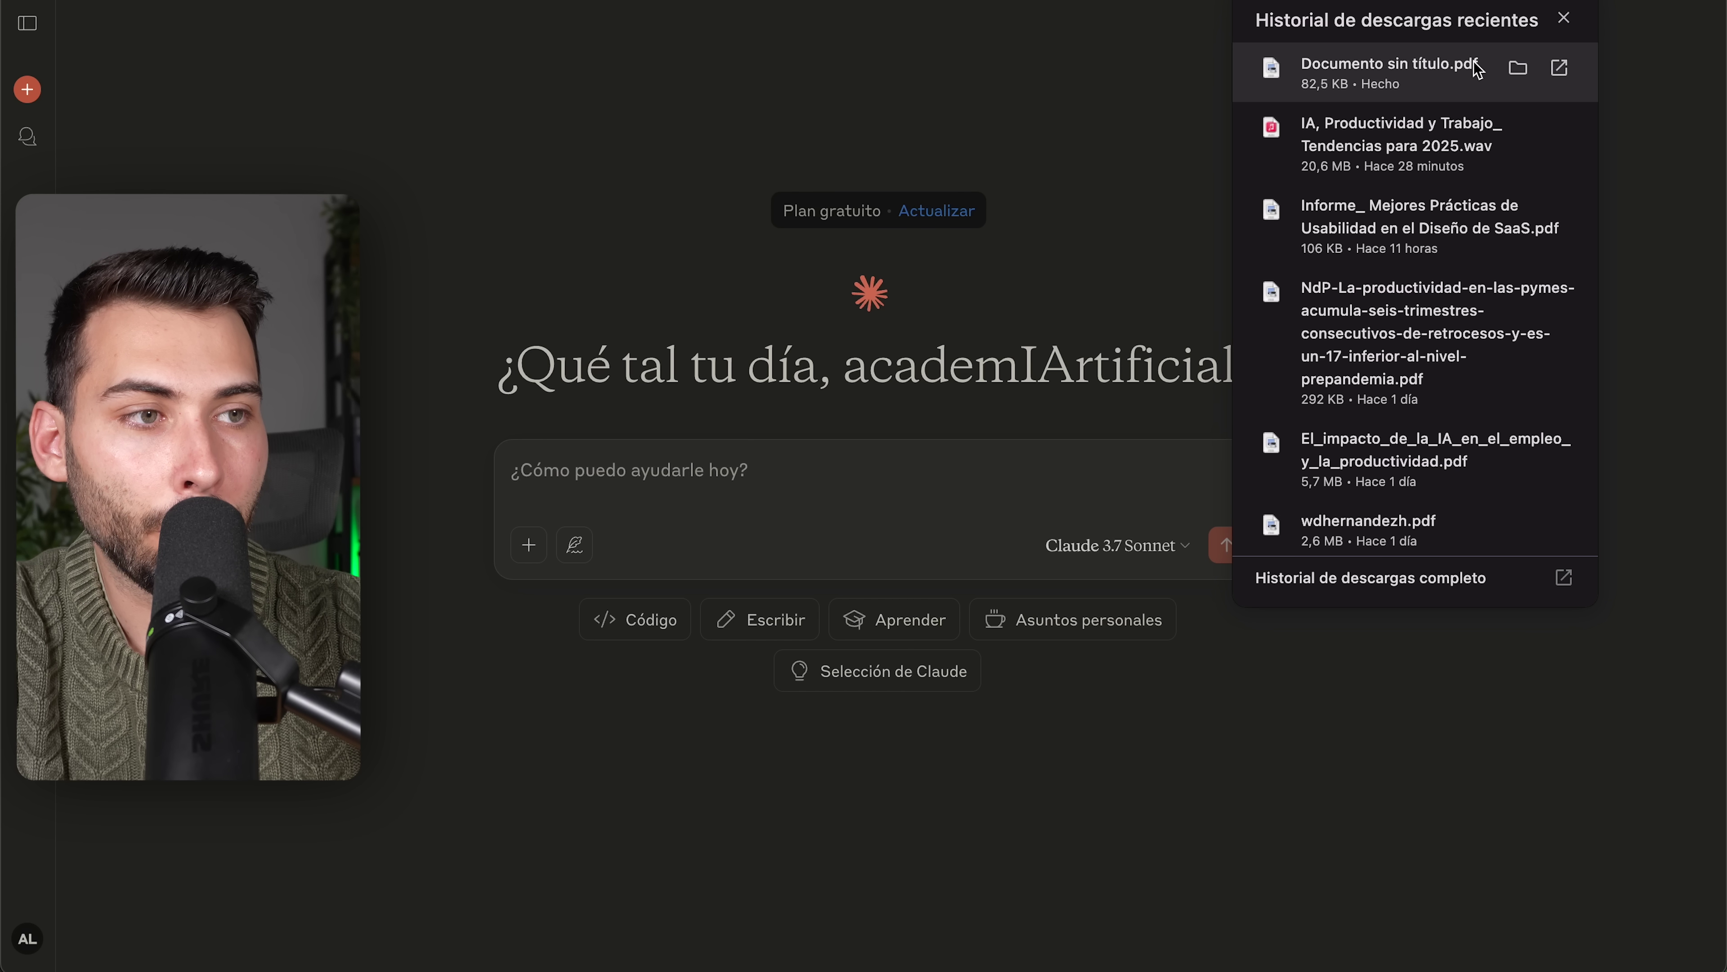
drag(1469, 65, 821, 518)
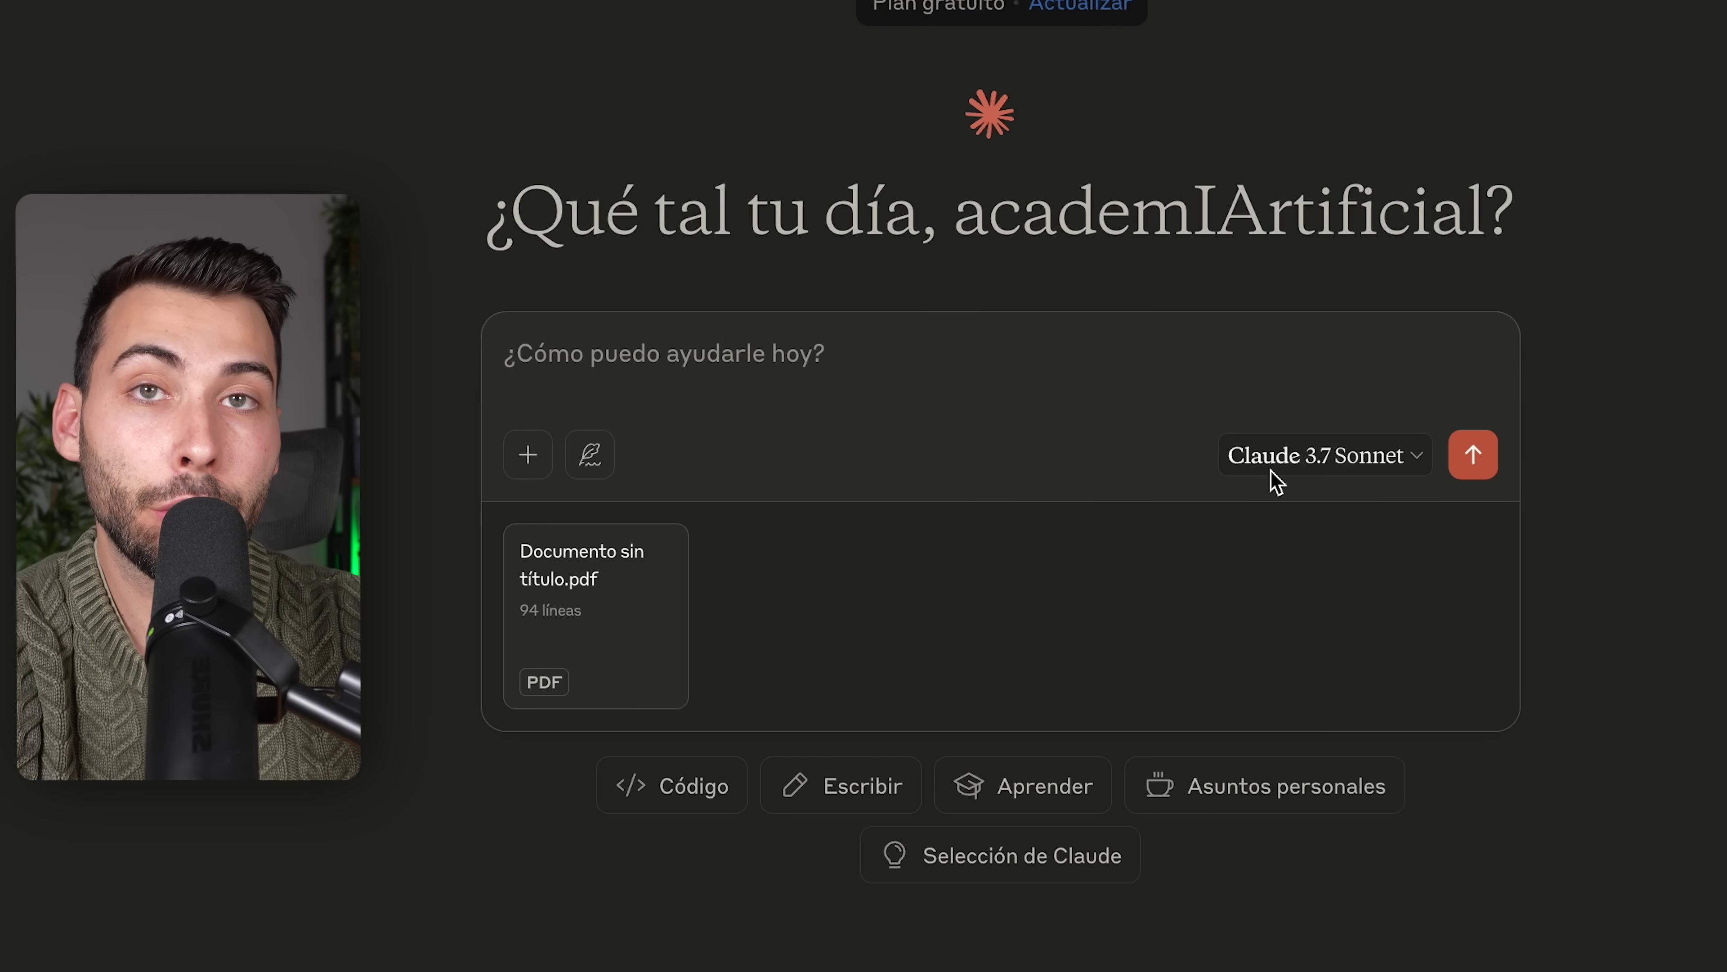
click(1376, 476)
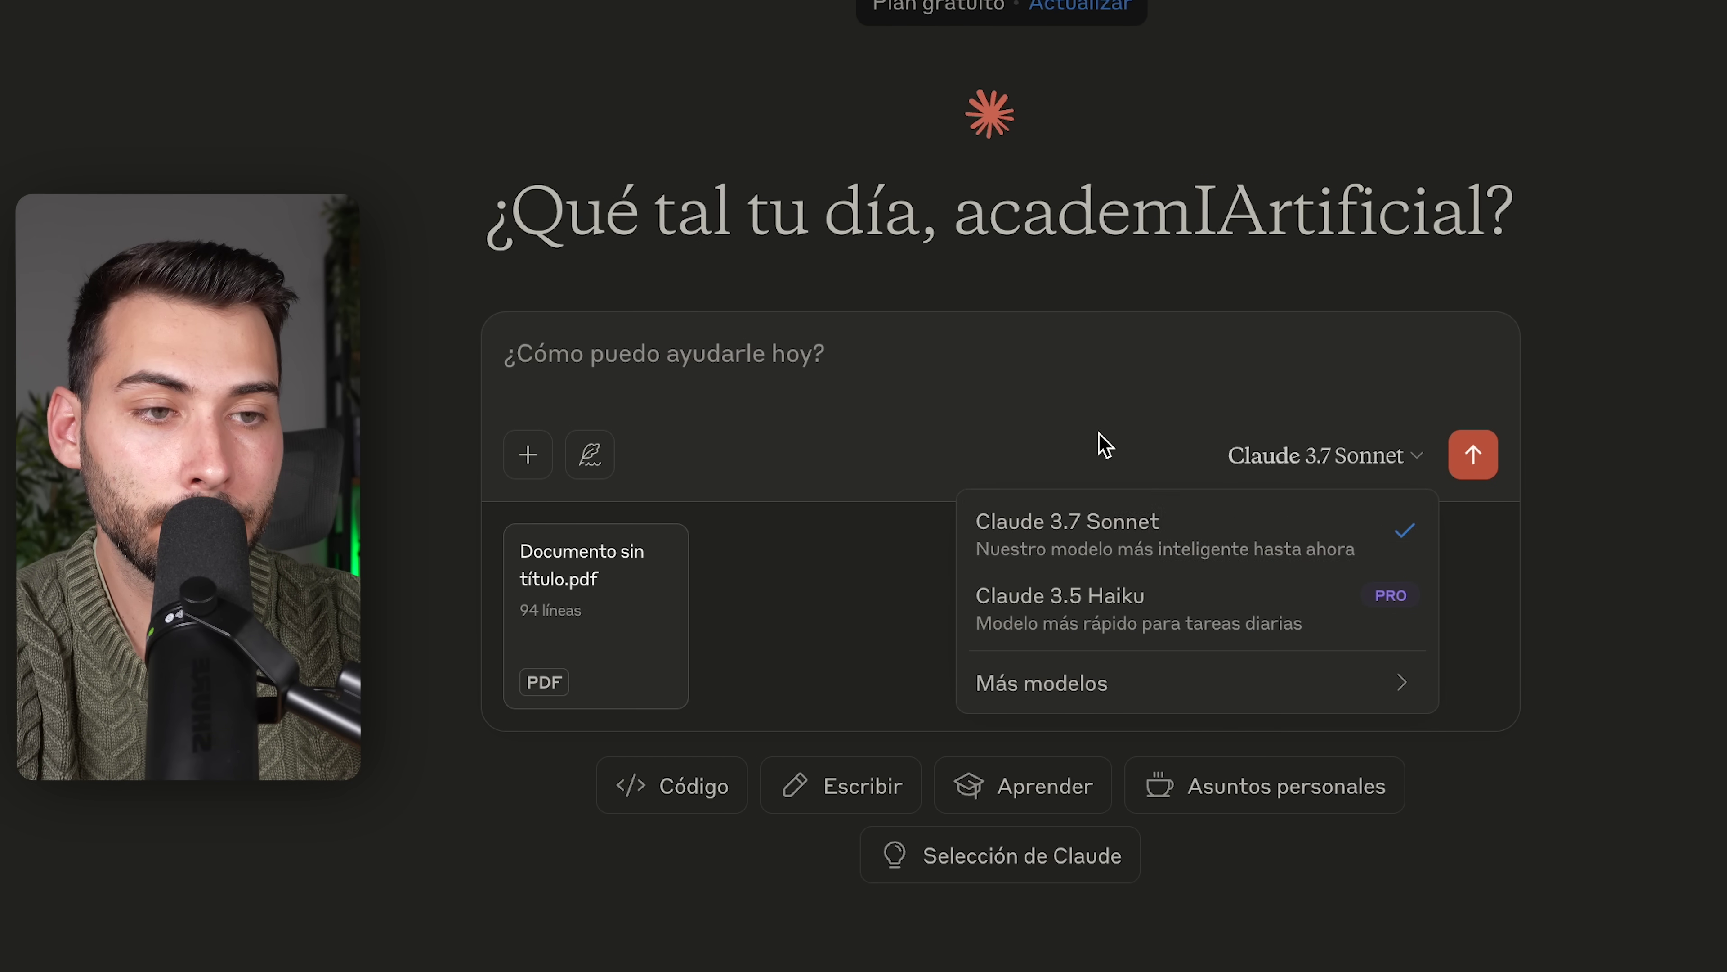
Step: Submit a prompt for an interactive education-outlook panel with growth charts, automation trends, technology adoption levels, KPIs, internal data comparison and 3 strategic recommendations
click(622, 357)
key(ctrl+v)
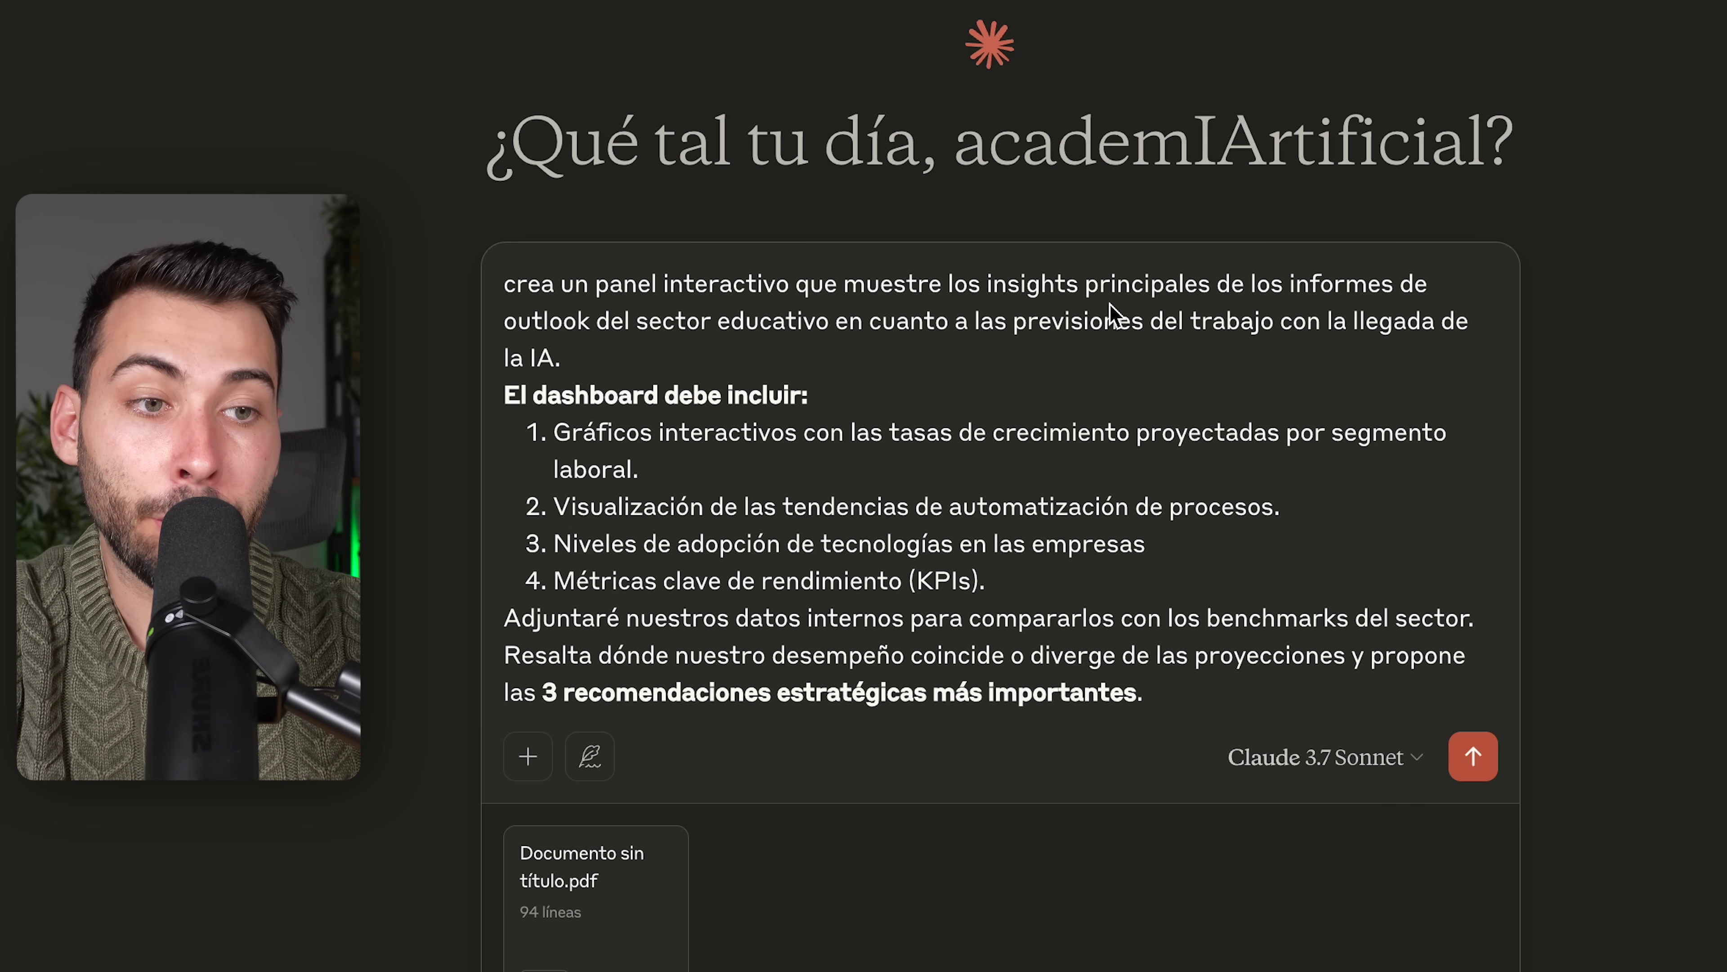
scroll(666, 372, down, 2)
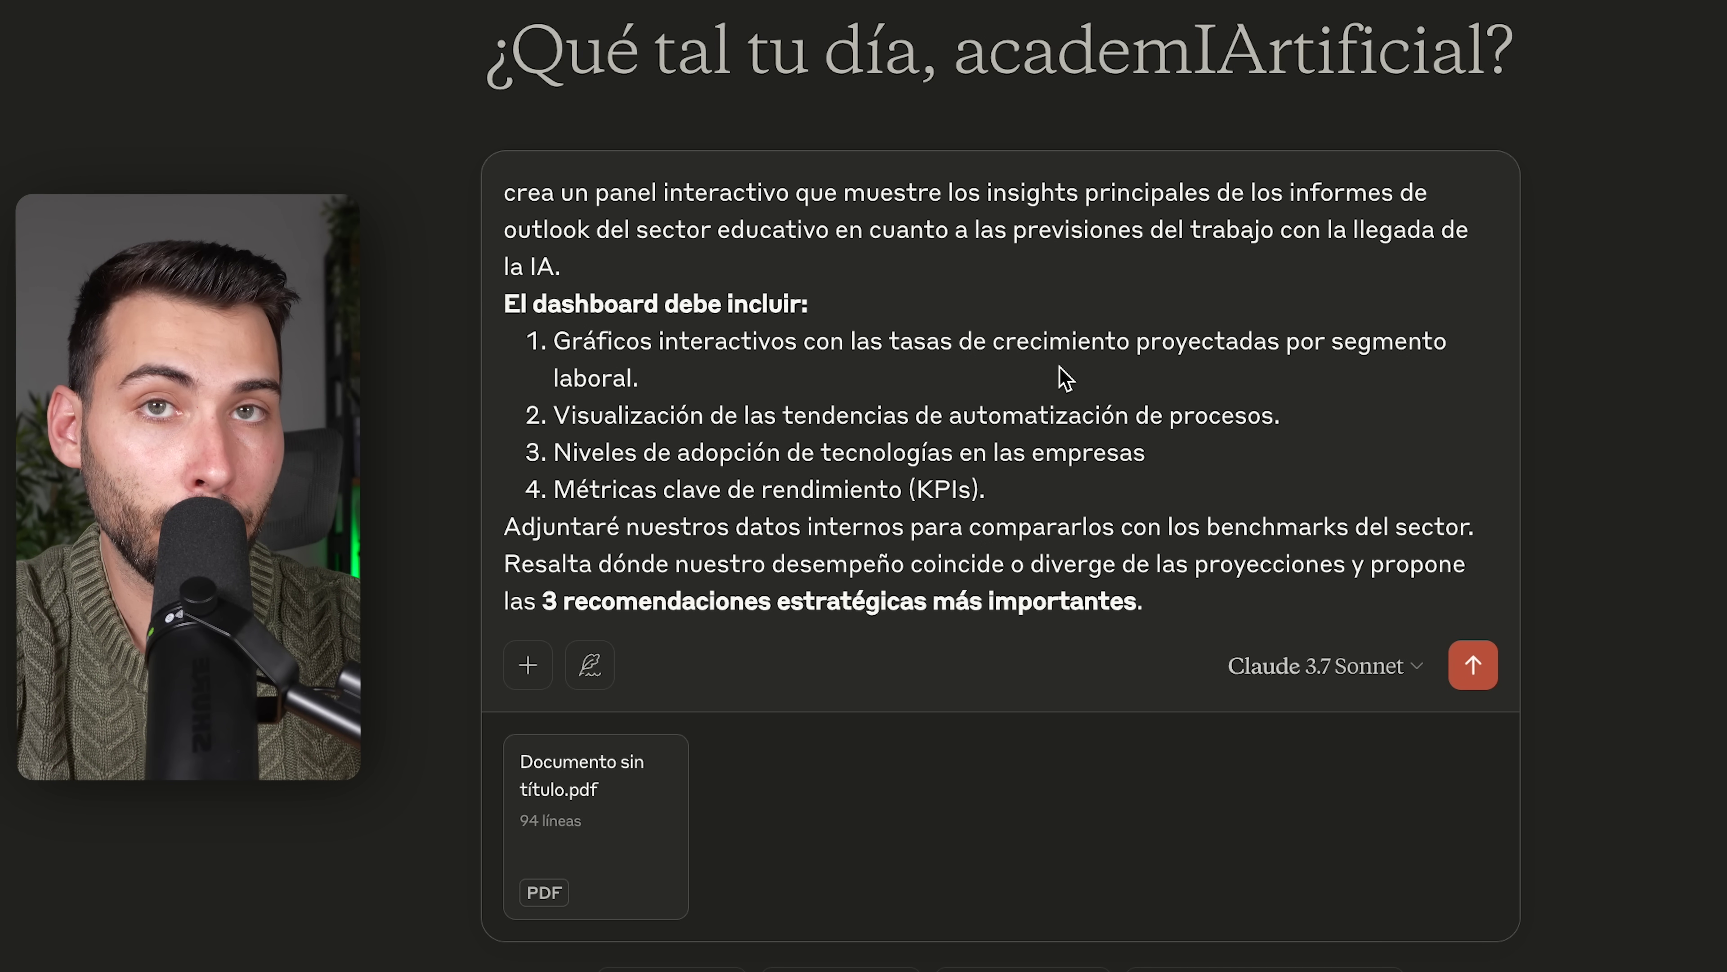
scroll(620, 393, down, 1)
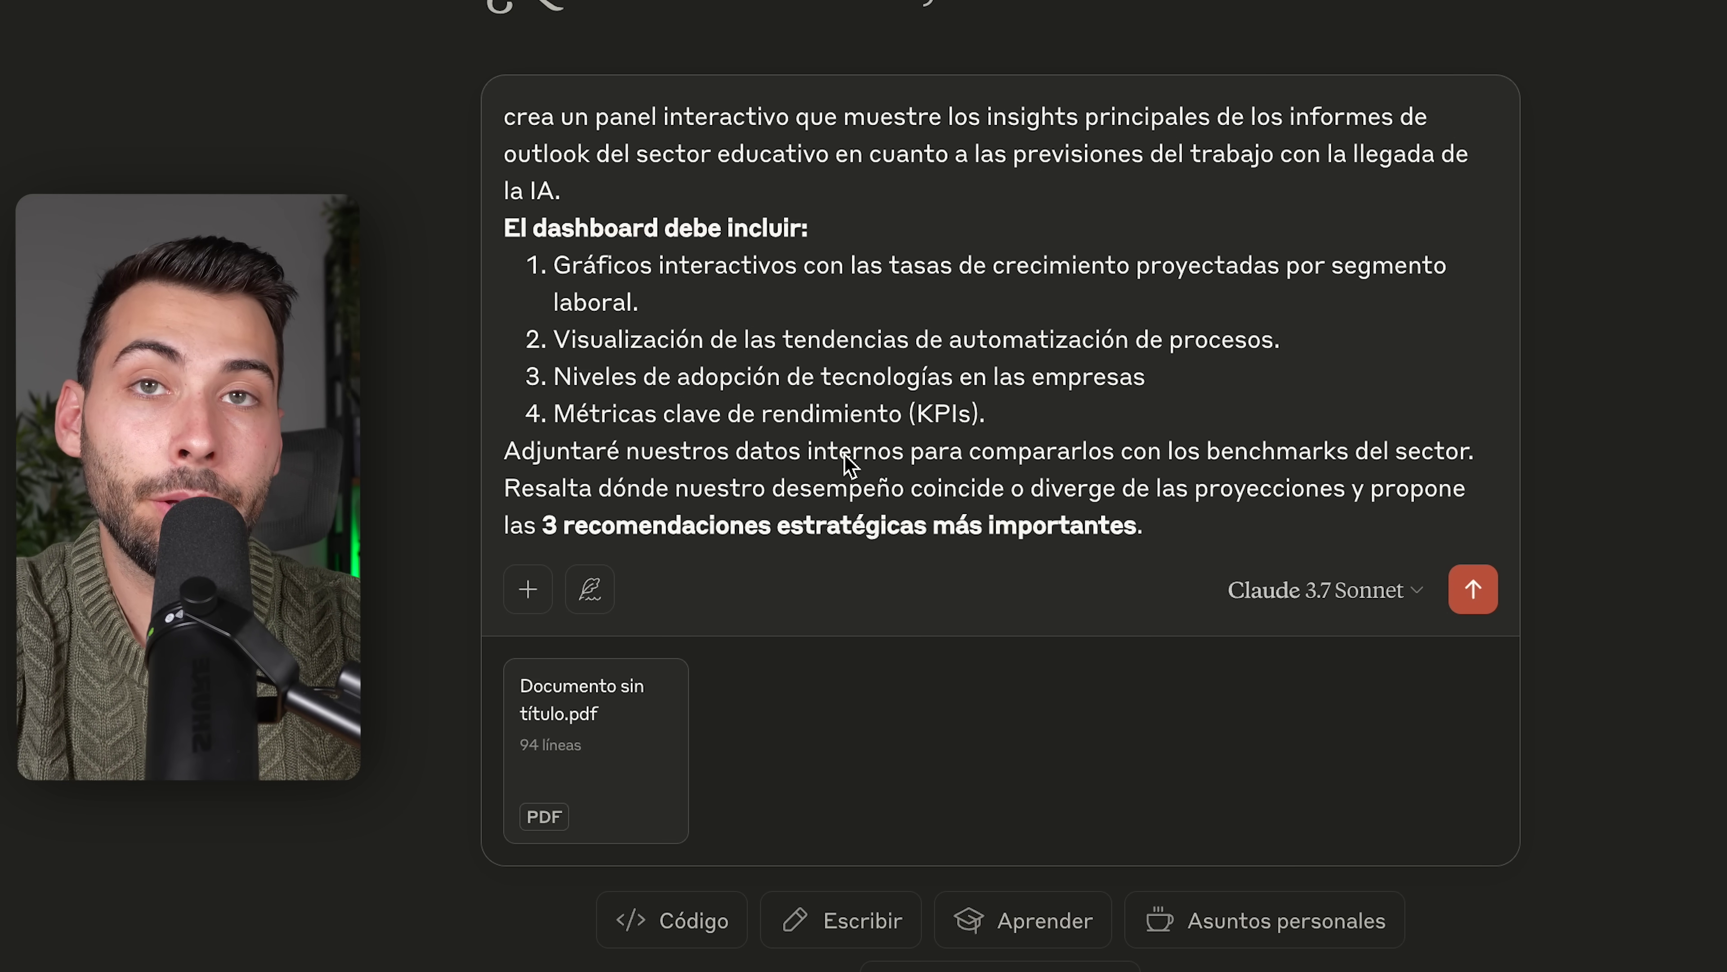
scroll(502, 511, down, 1)
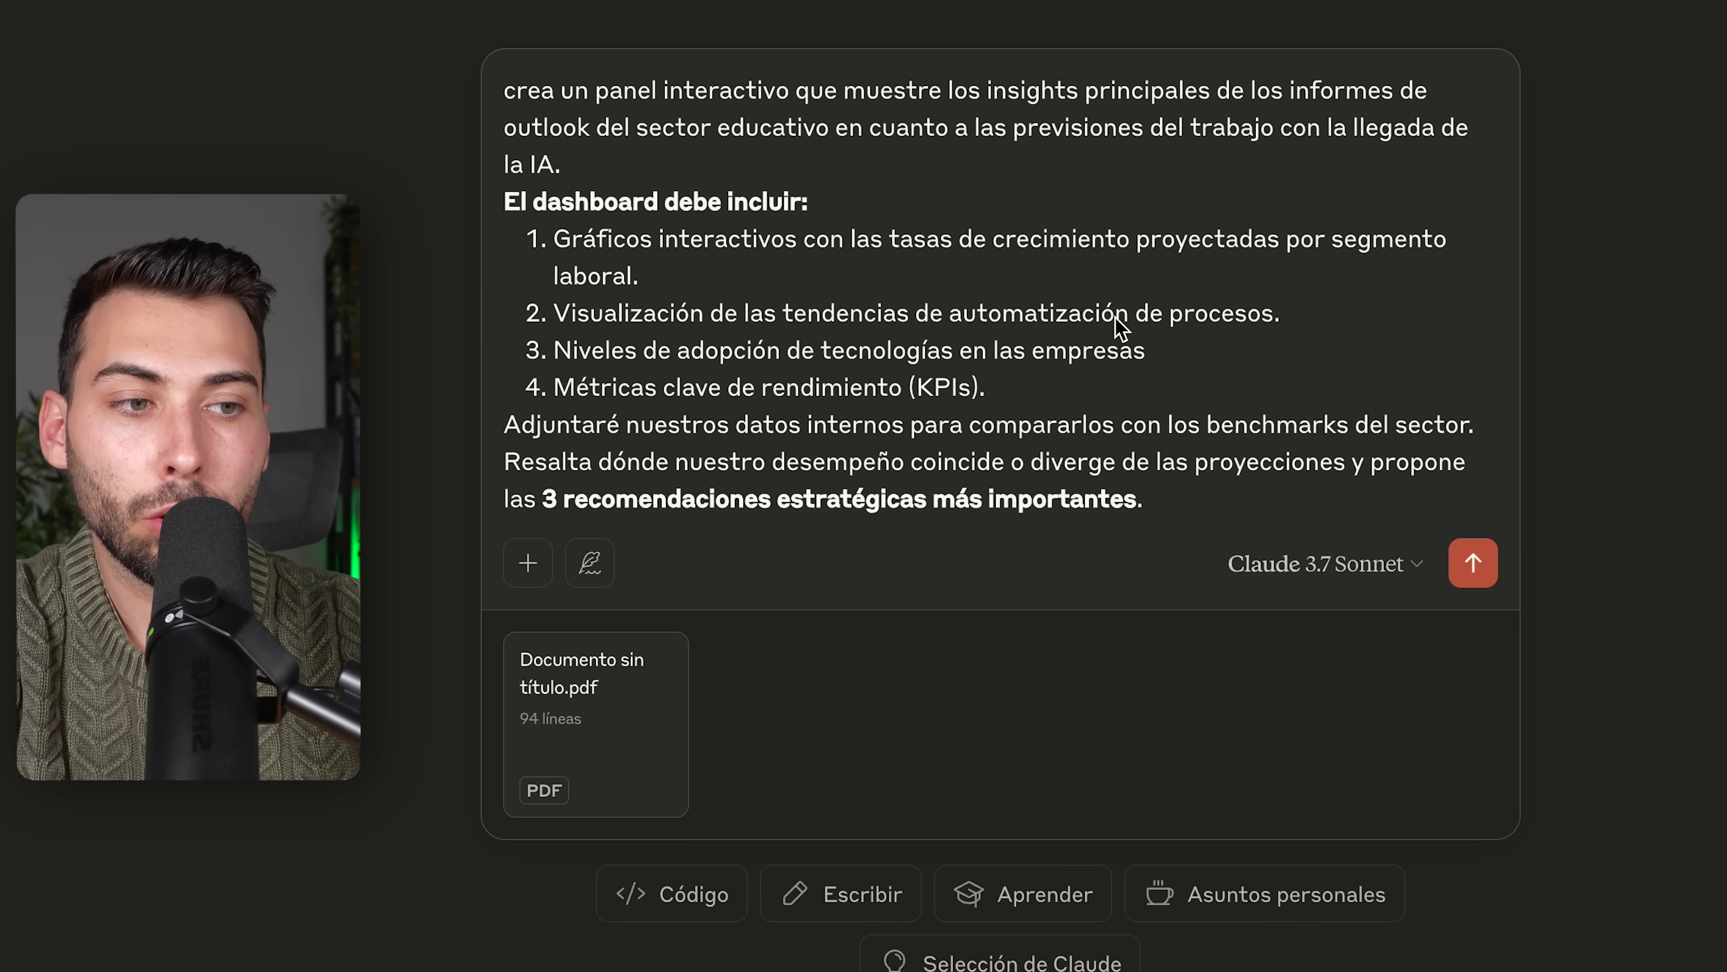
click(1473, 563)
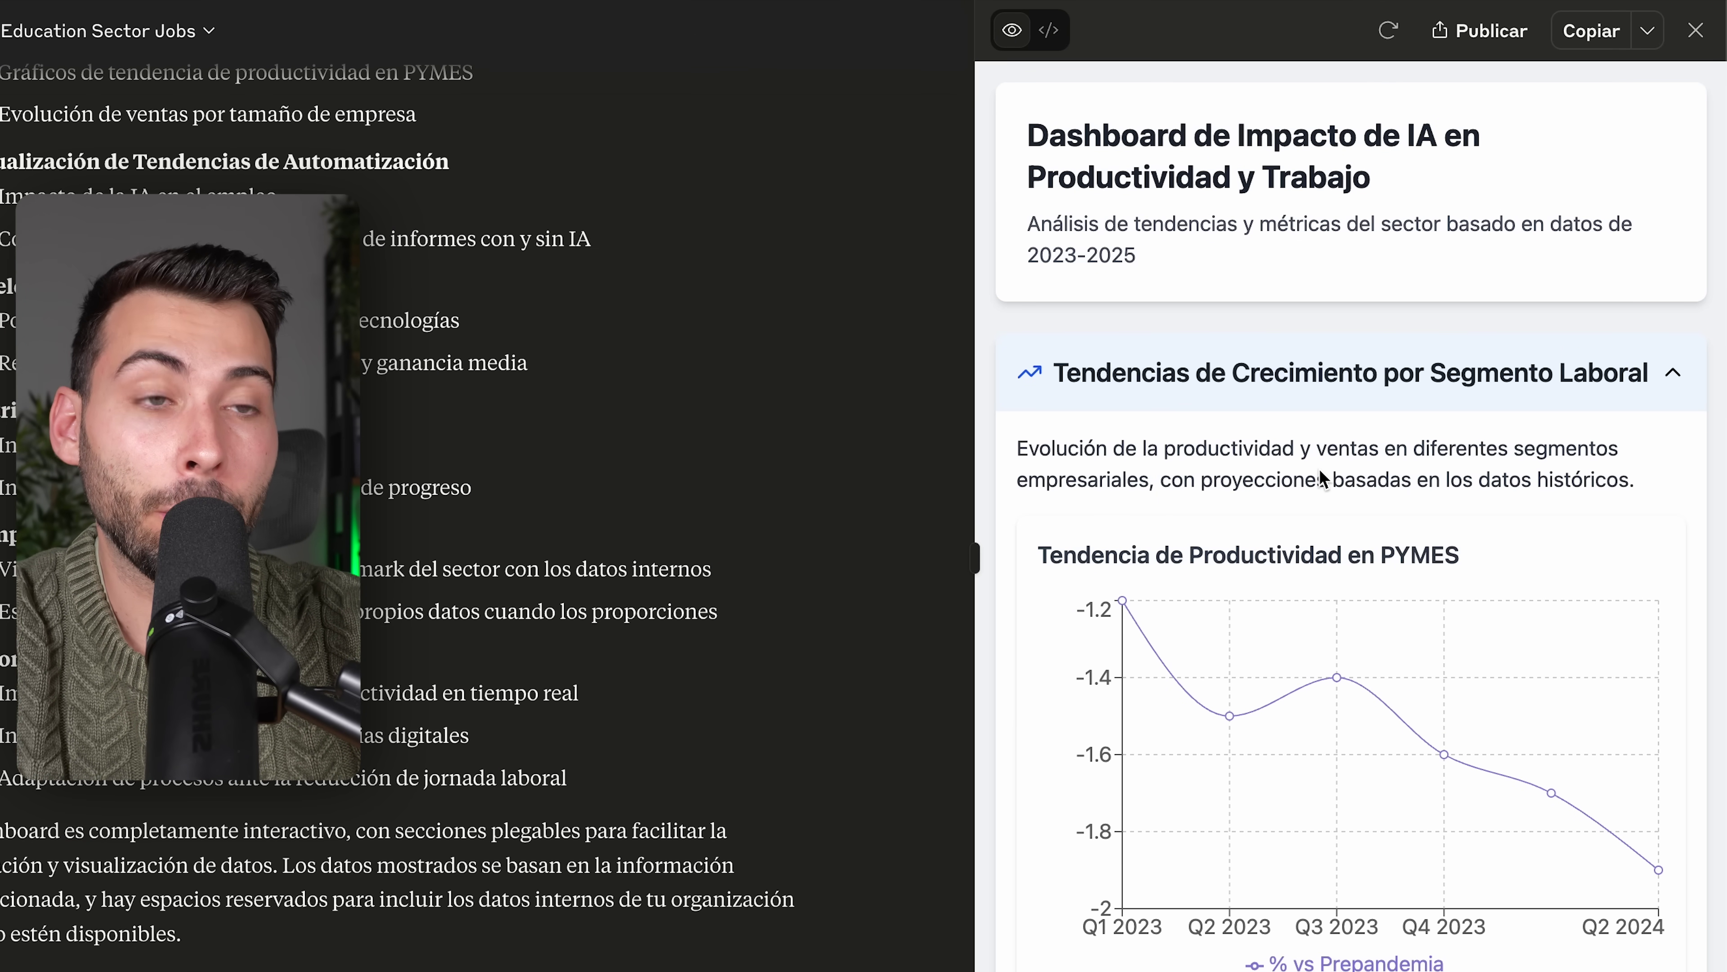
Step: Widen the generated dashboard preview and examine its labour growth, automation trend, technology adoption and digital competence charts
drag(975, 562, 369, 558)
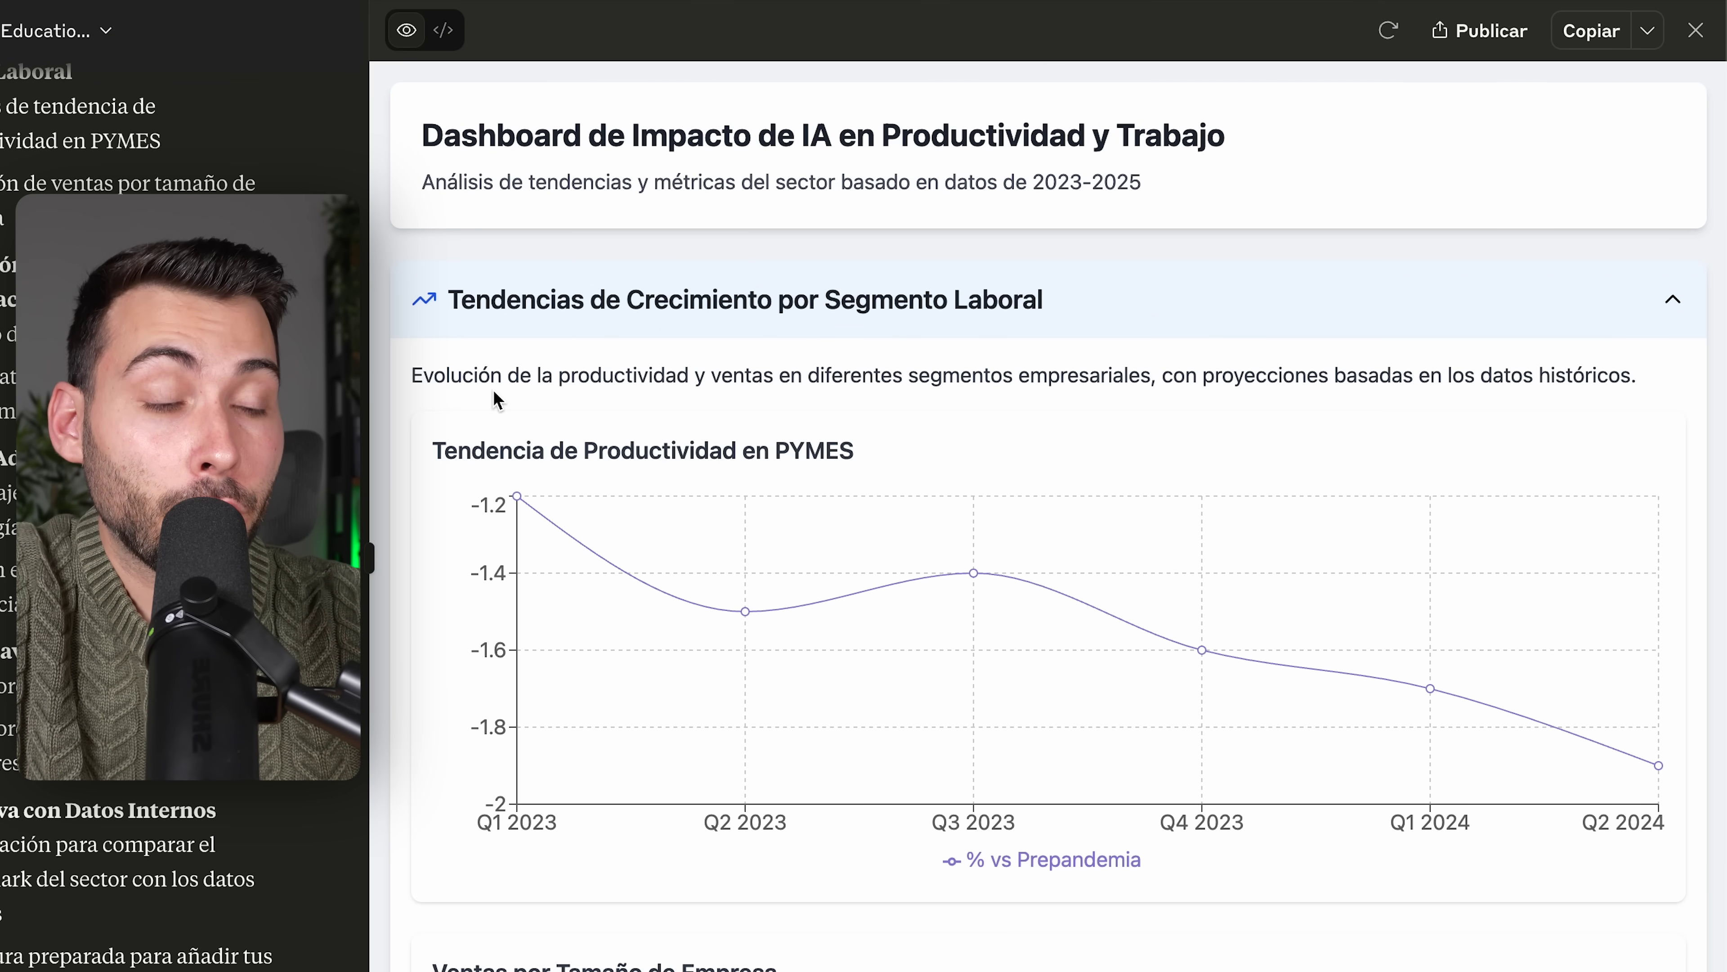
scroll(507, 408, down, 3)
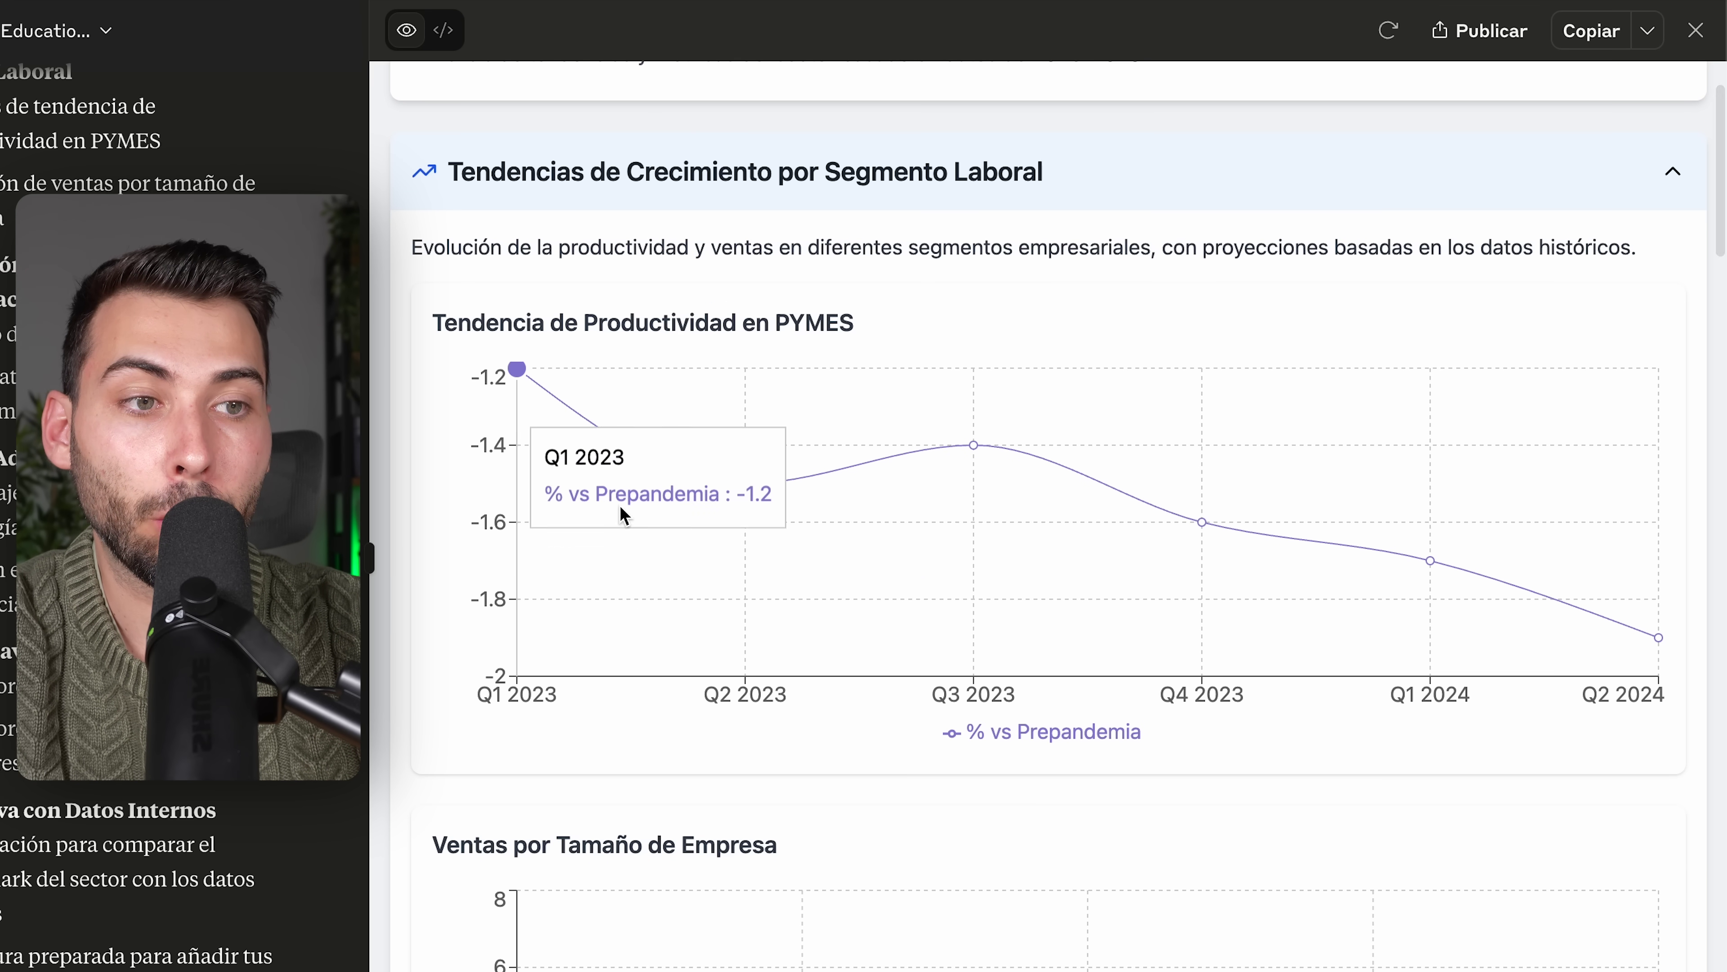
scroll(1156, 486, down, 10)
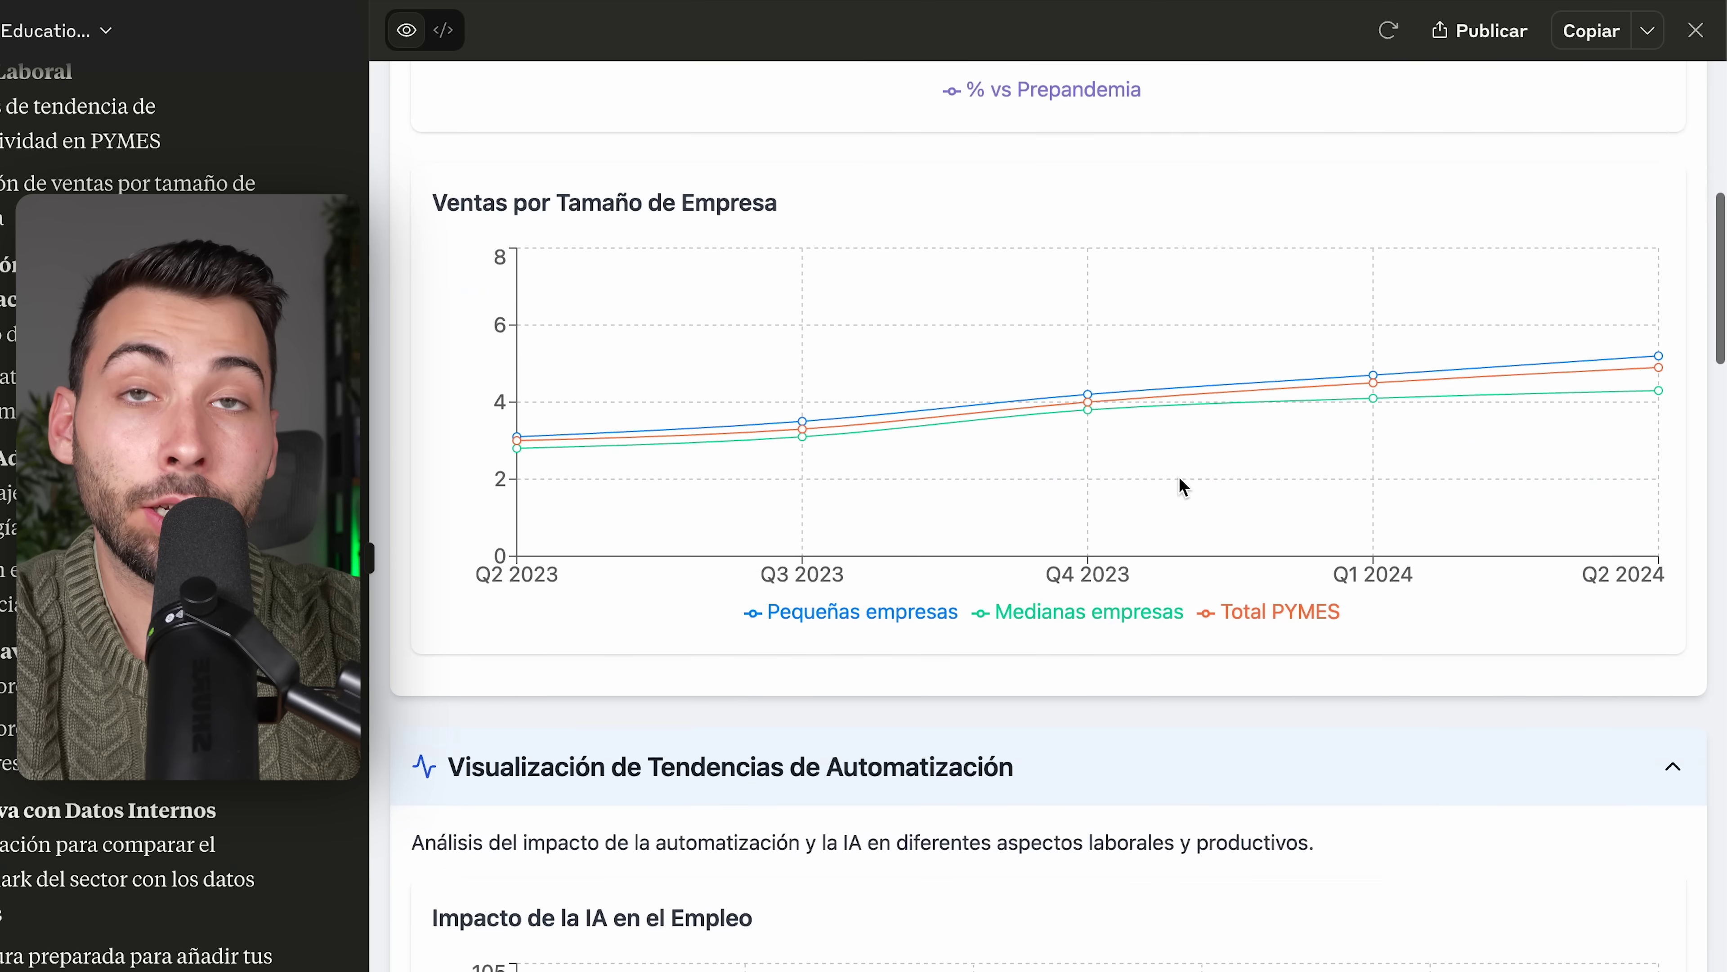
scroll(1179, 476, down, 5)
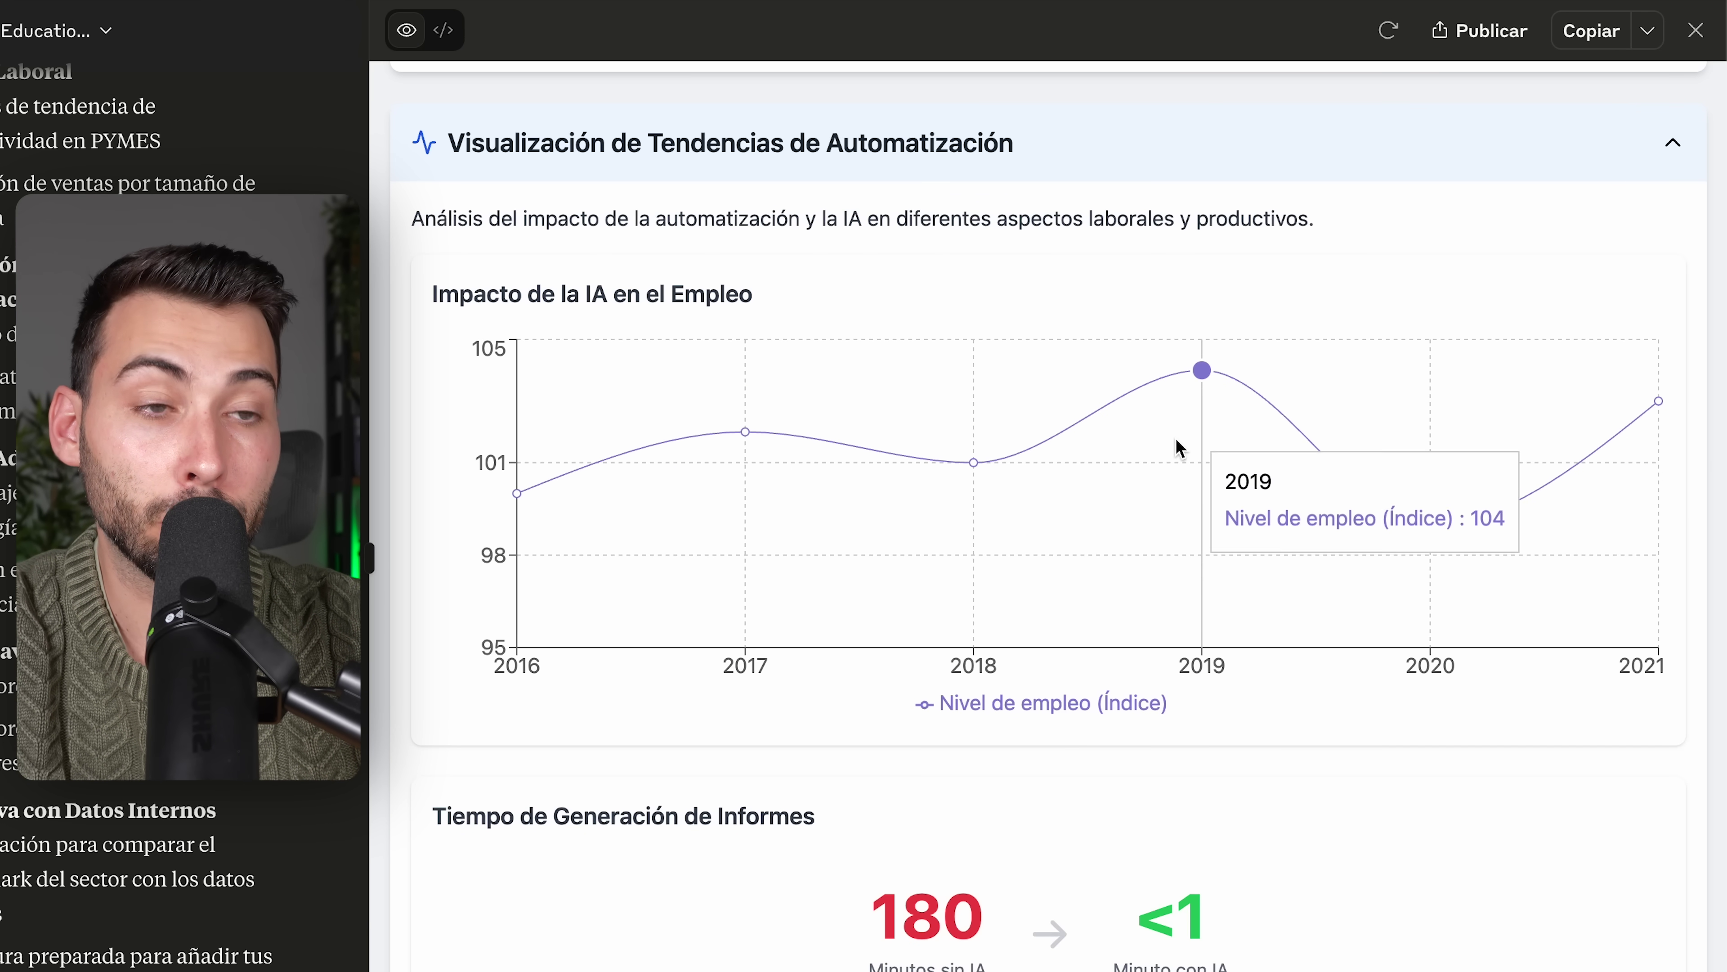
scroll(1232, 447, down, 10)
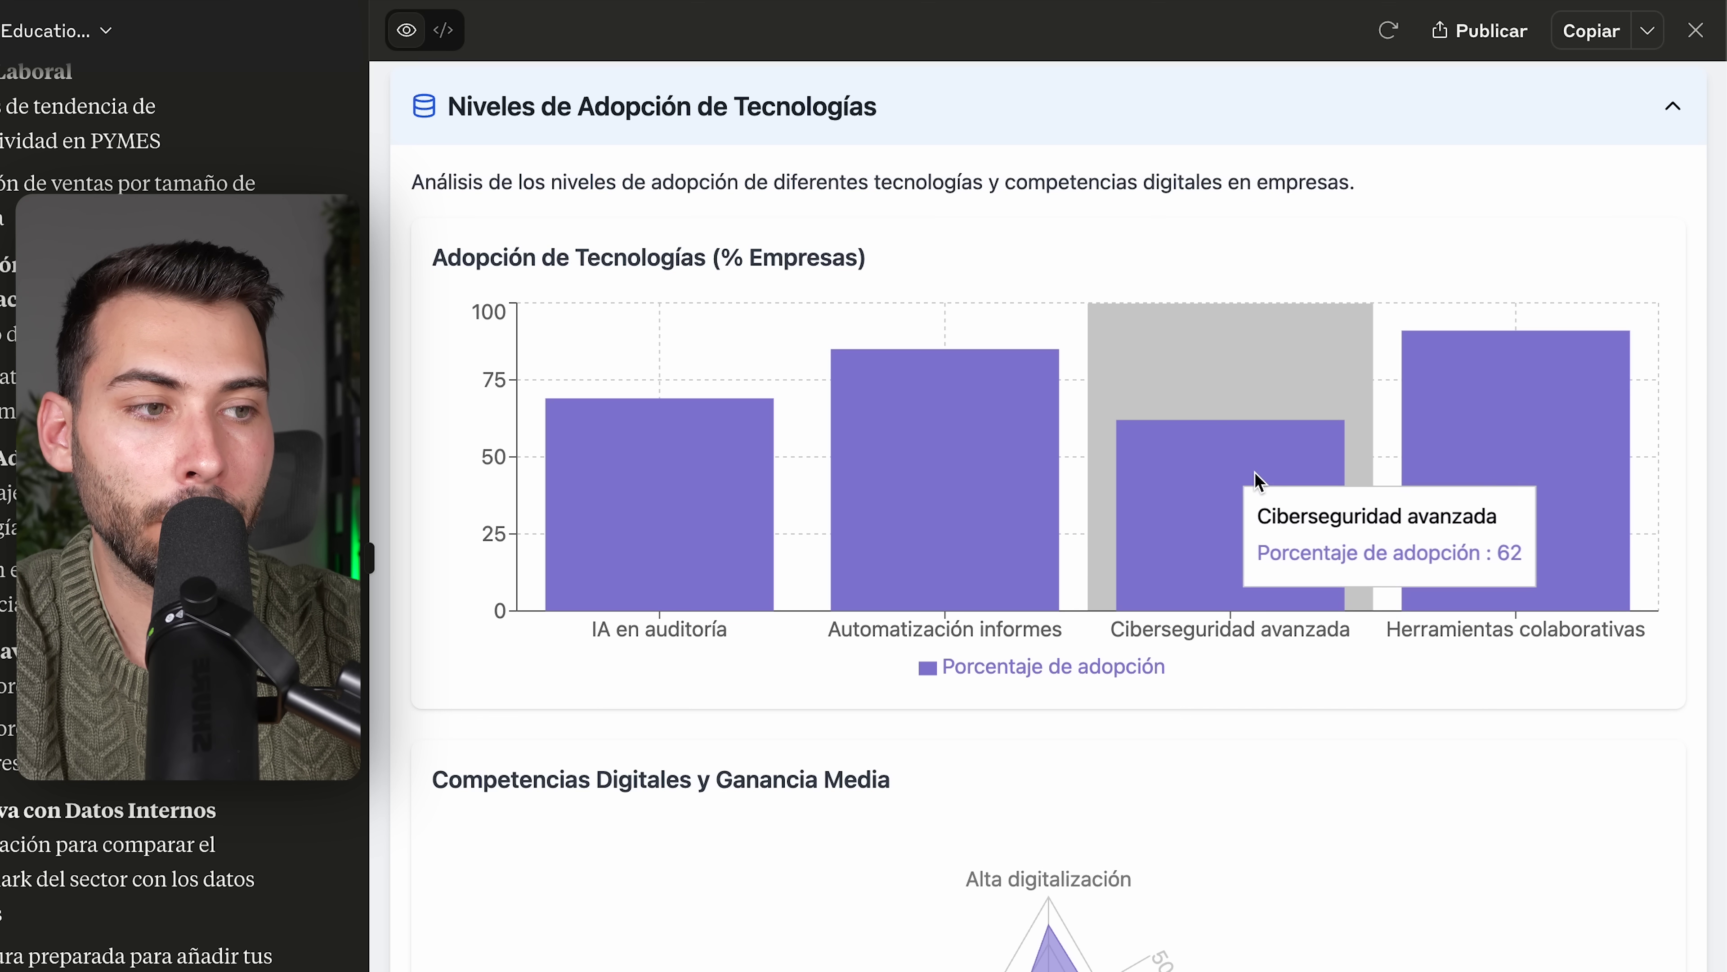
scroll(1527, 454, down, 2)
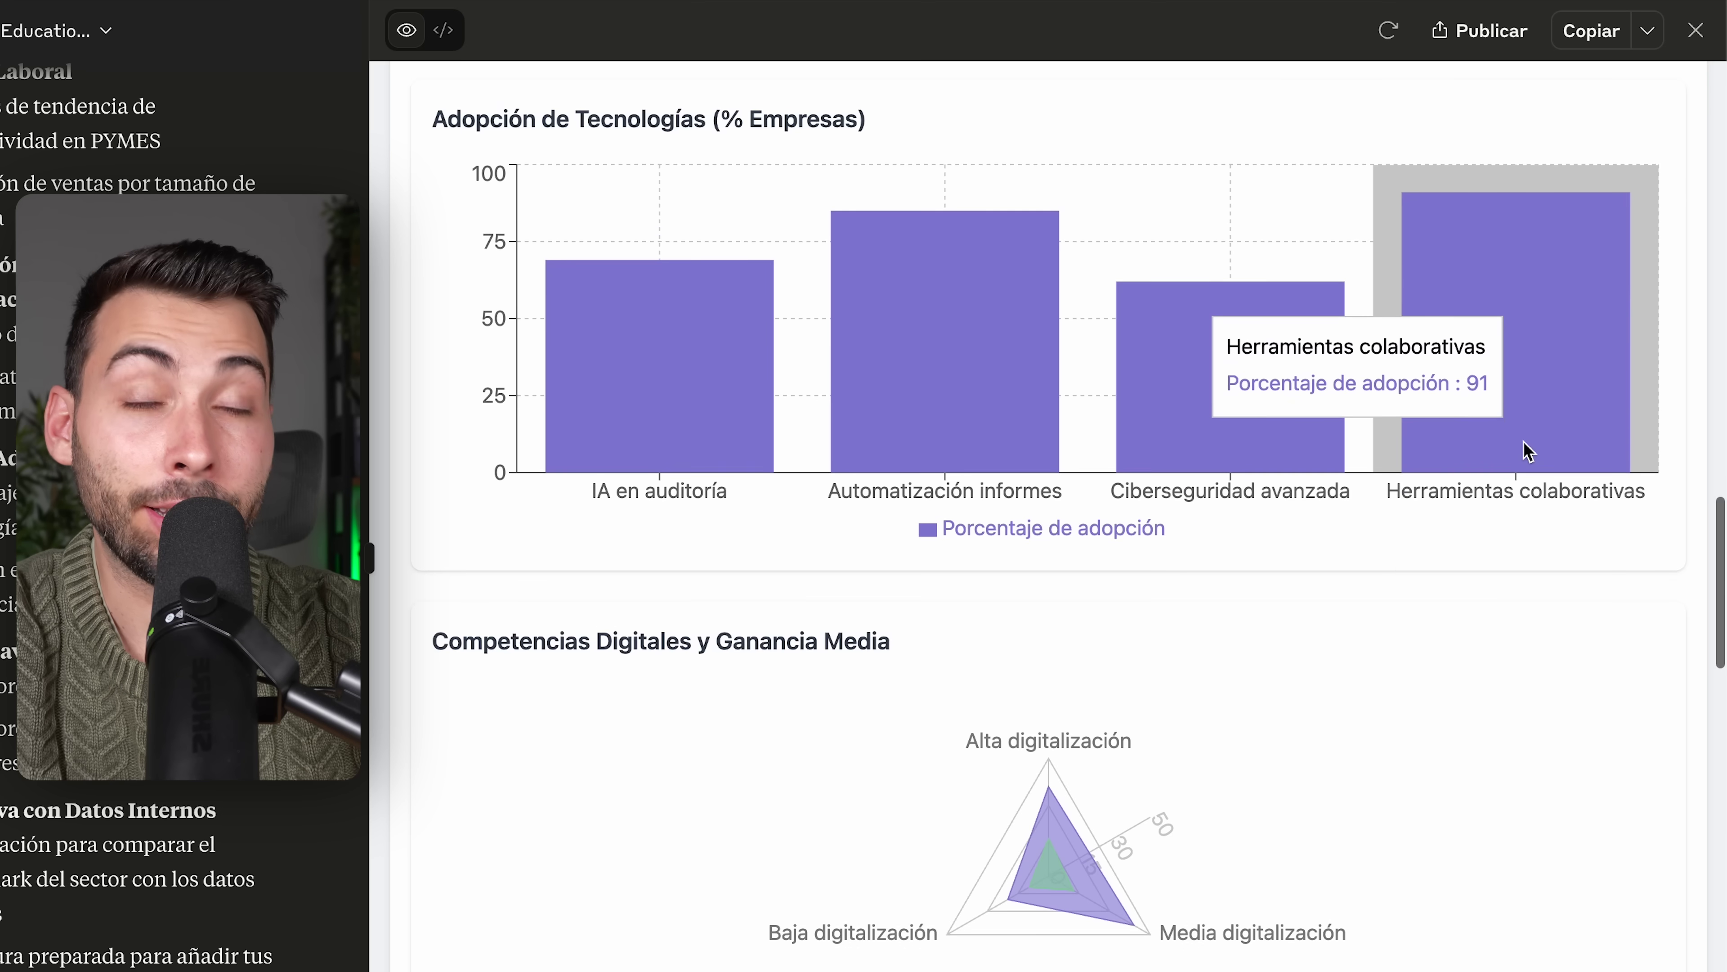
scroll(1528, 454, down, 5)
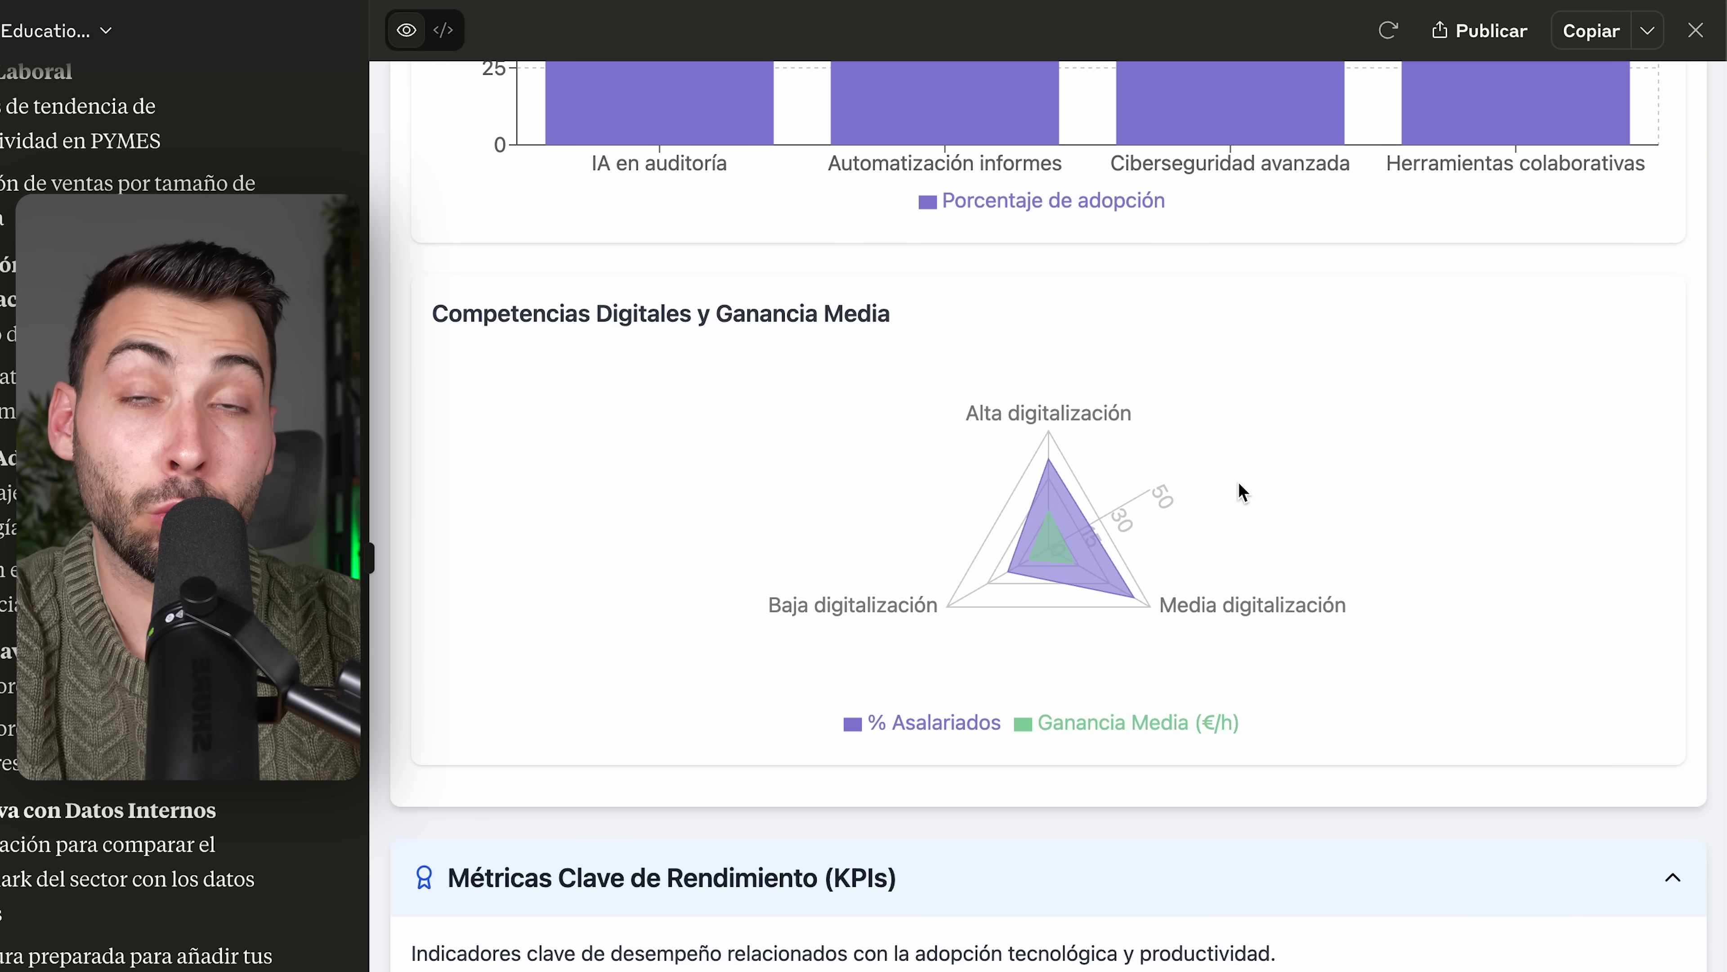
mouse_move(1048, 454)
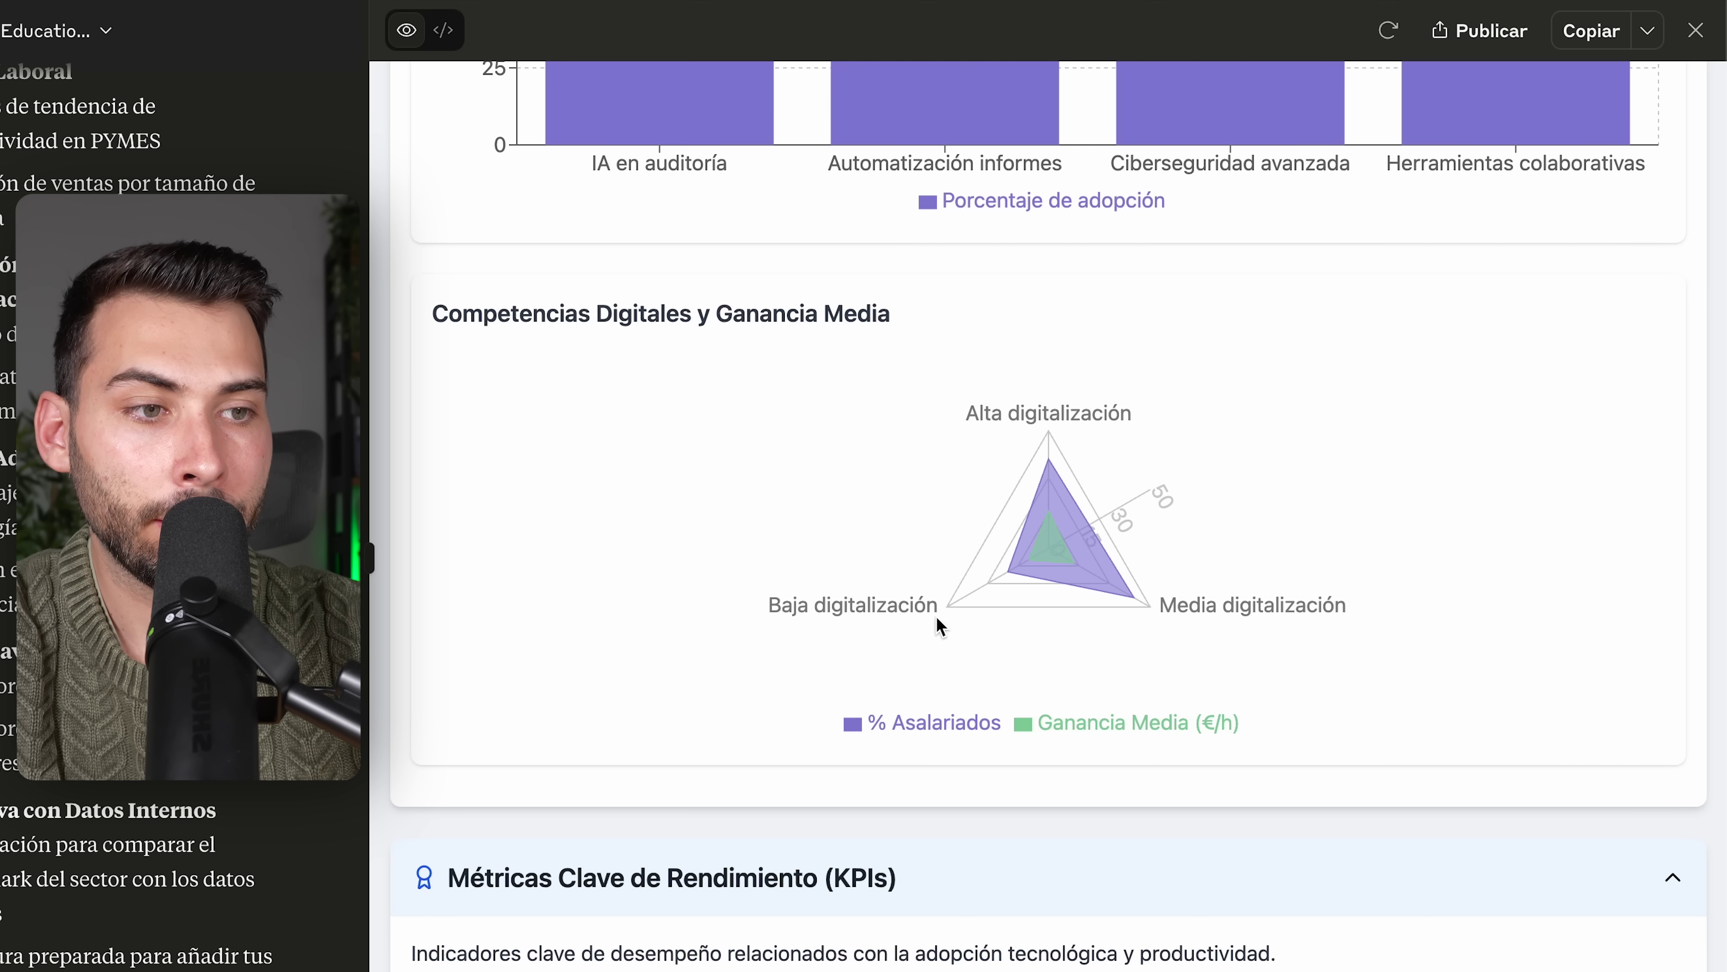
mouse_move(957, 611)
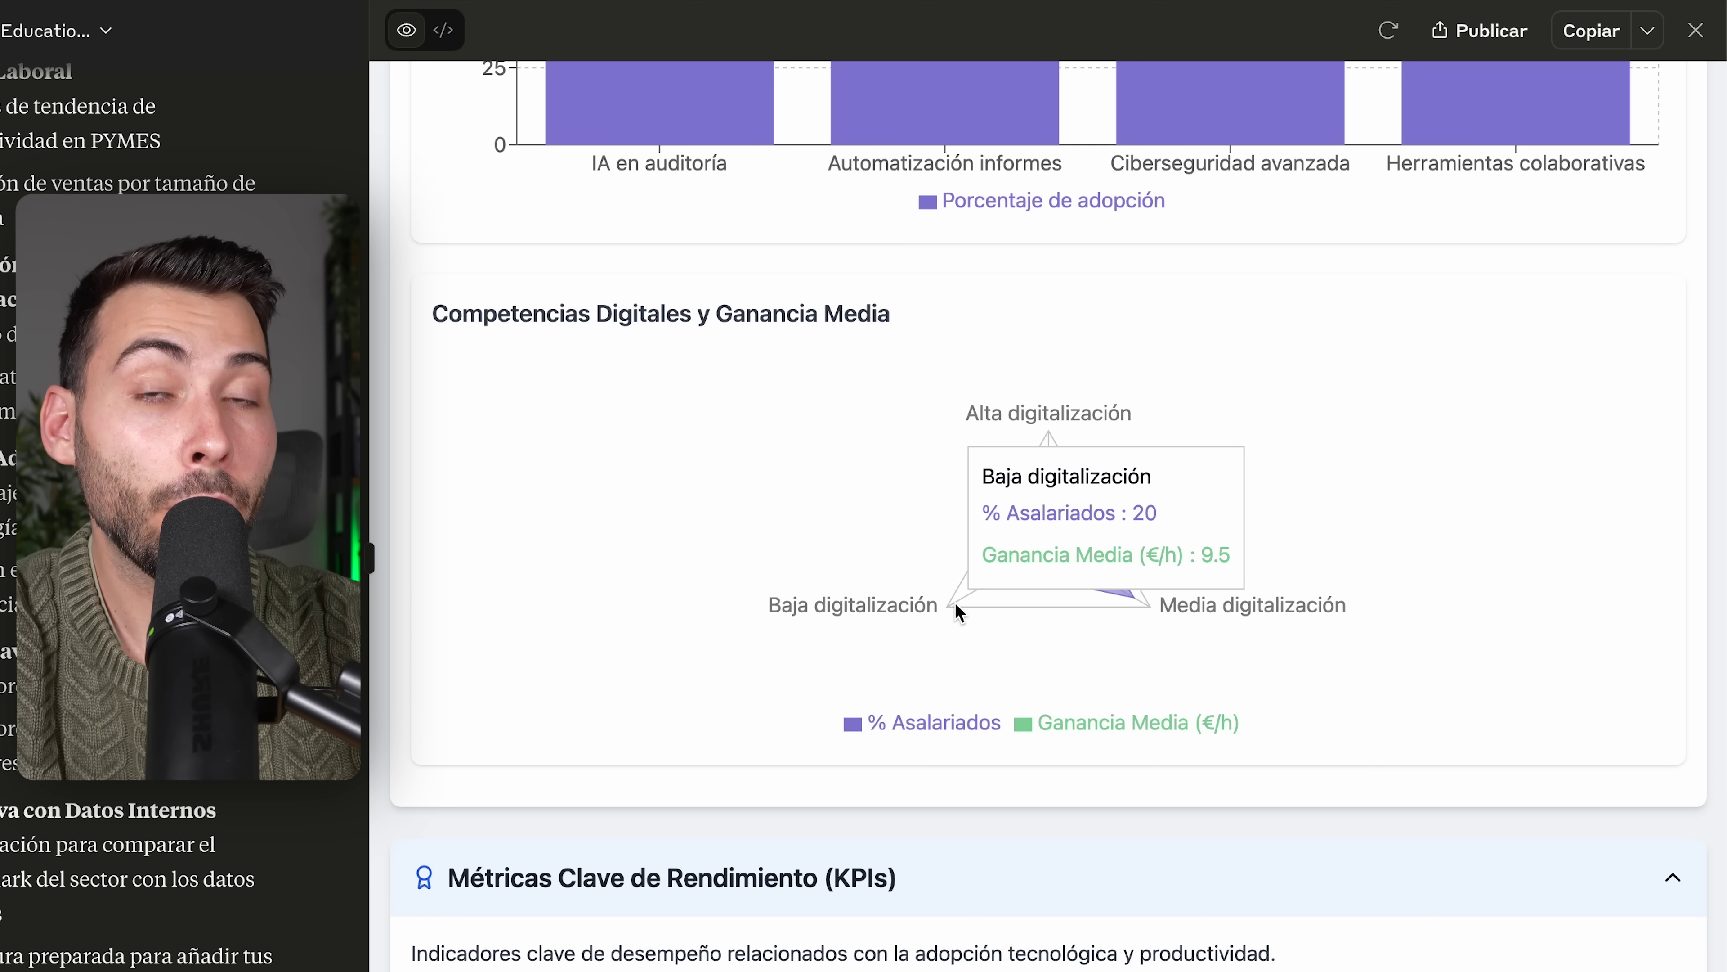
Step: Examine the dashboard's key performance metrics, including the CEPYME index chart and KPI cards, and the remaining sections below
scroll(956, 604, down, 6)
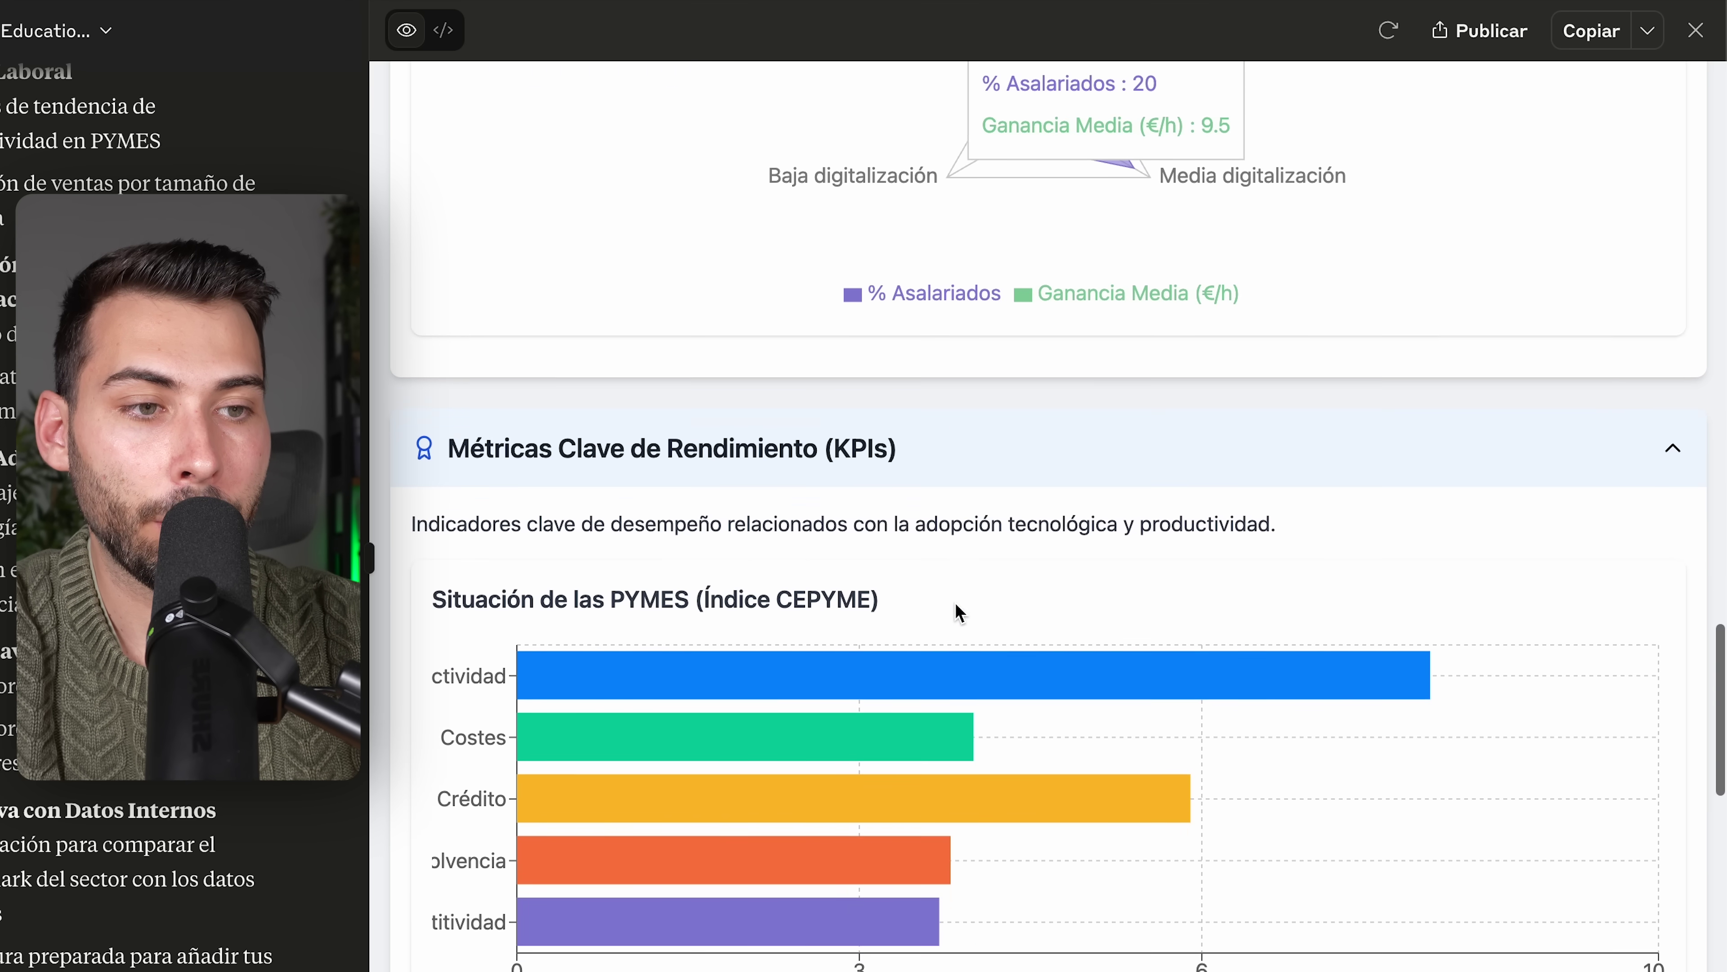
scroll(956, 604, down, 1)
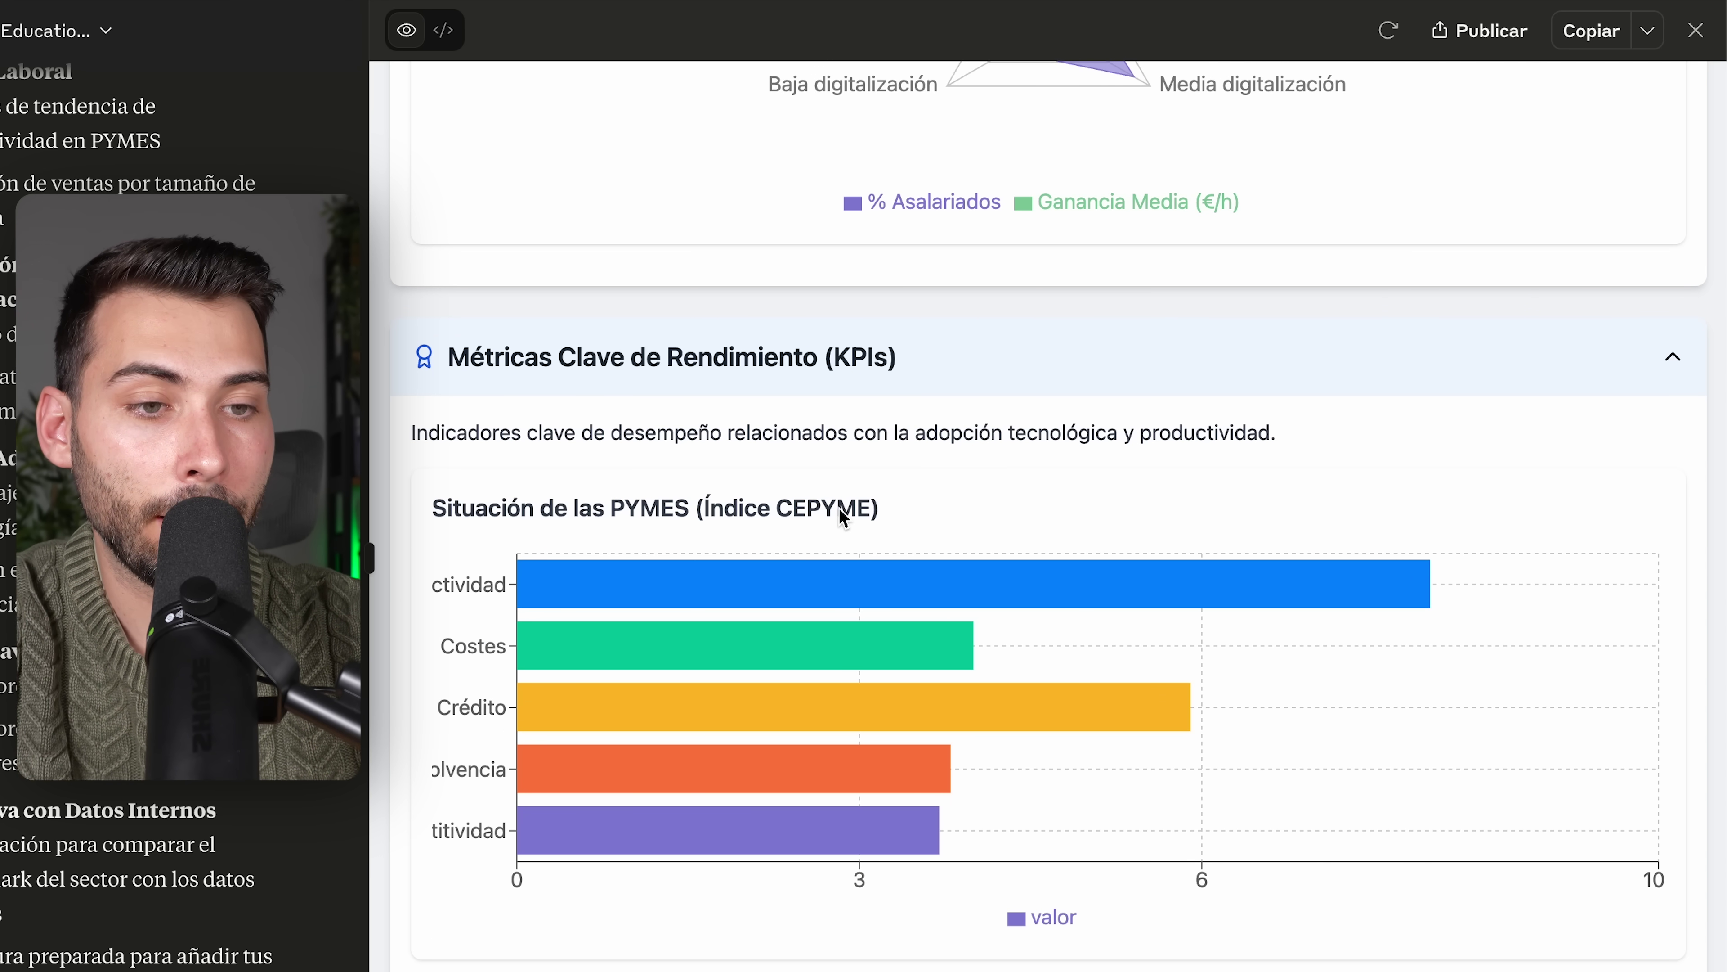
scroll(844, 517, down, 1)
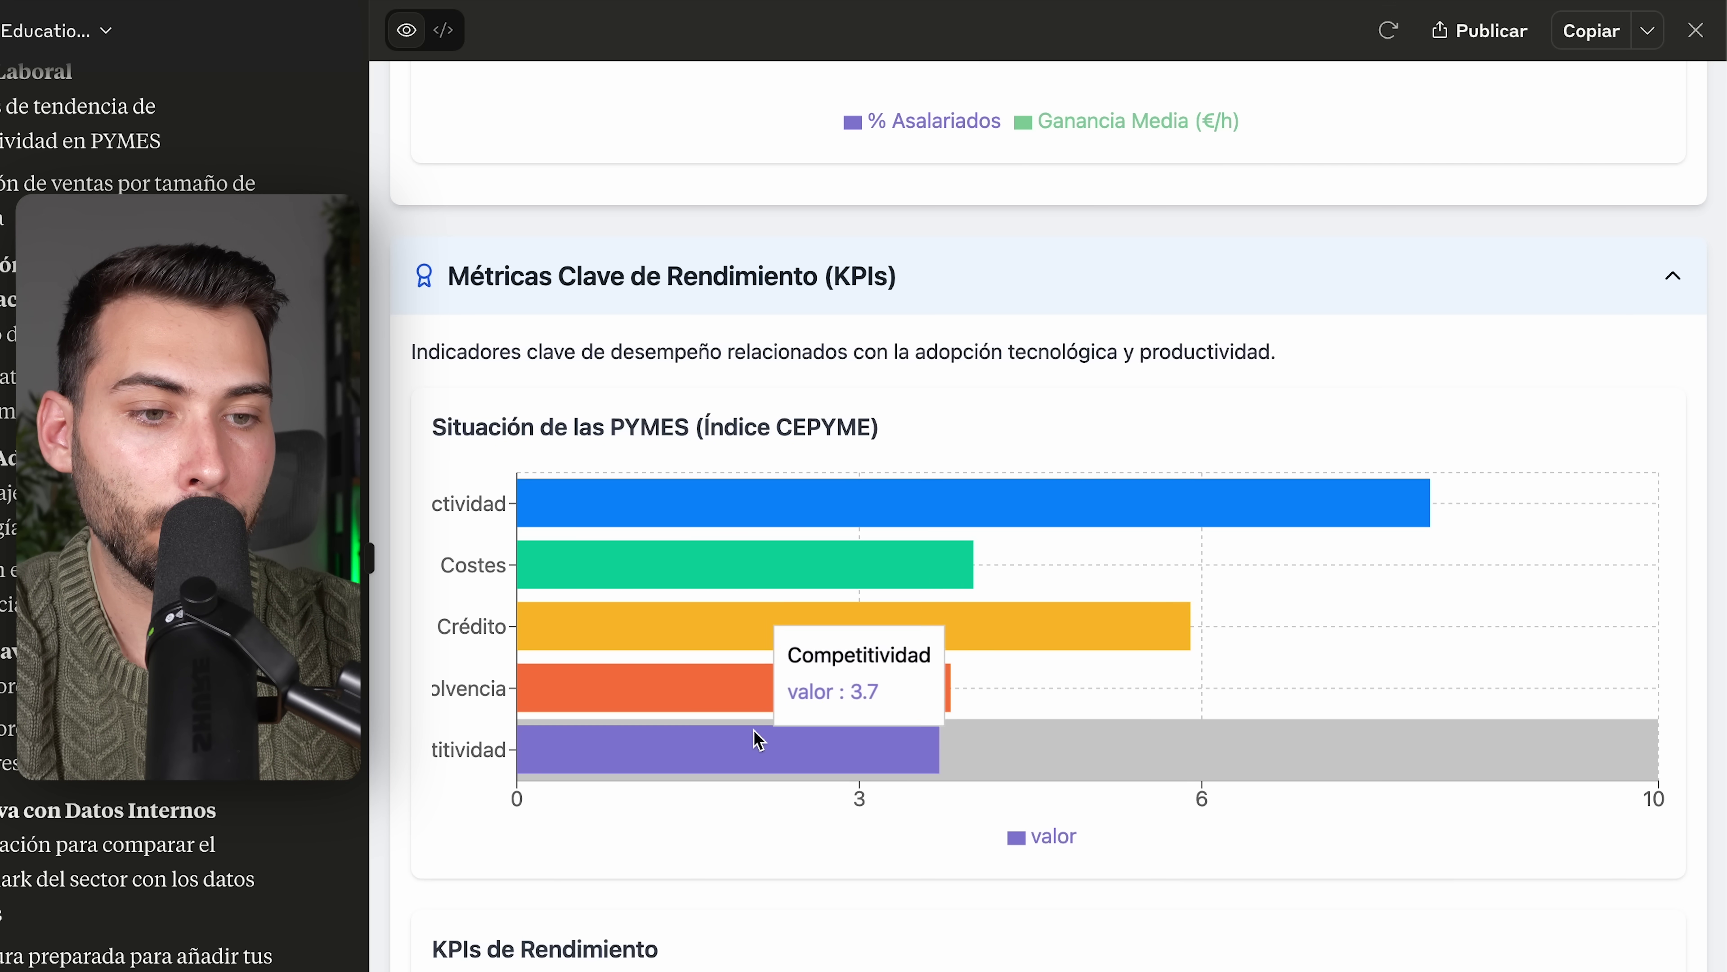
scroll(754, 735, down, 5)
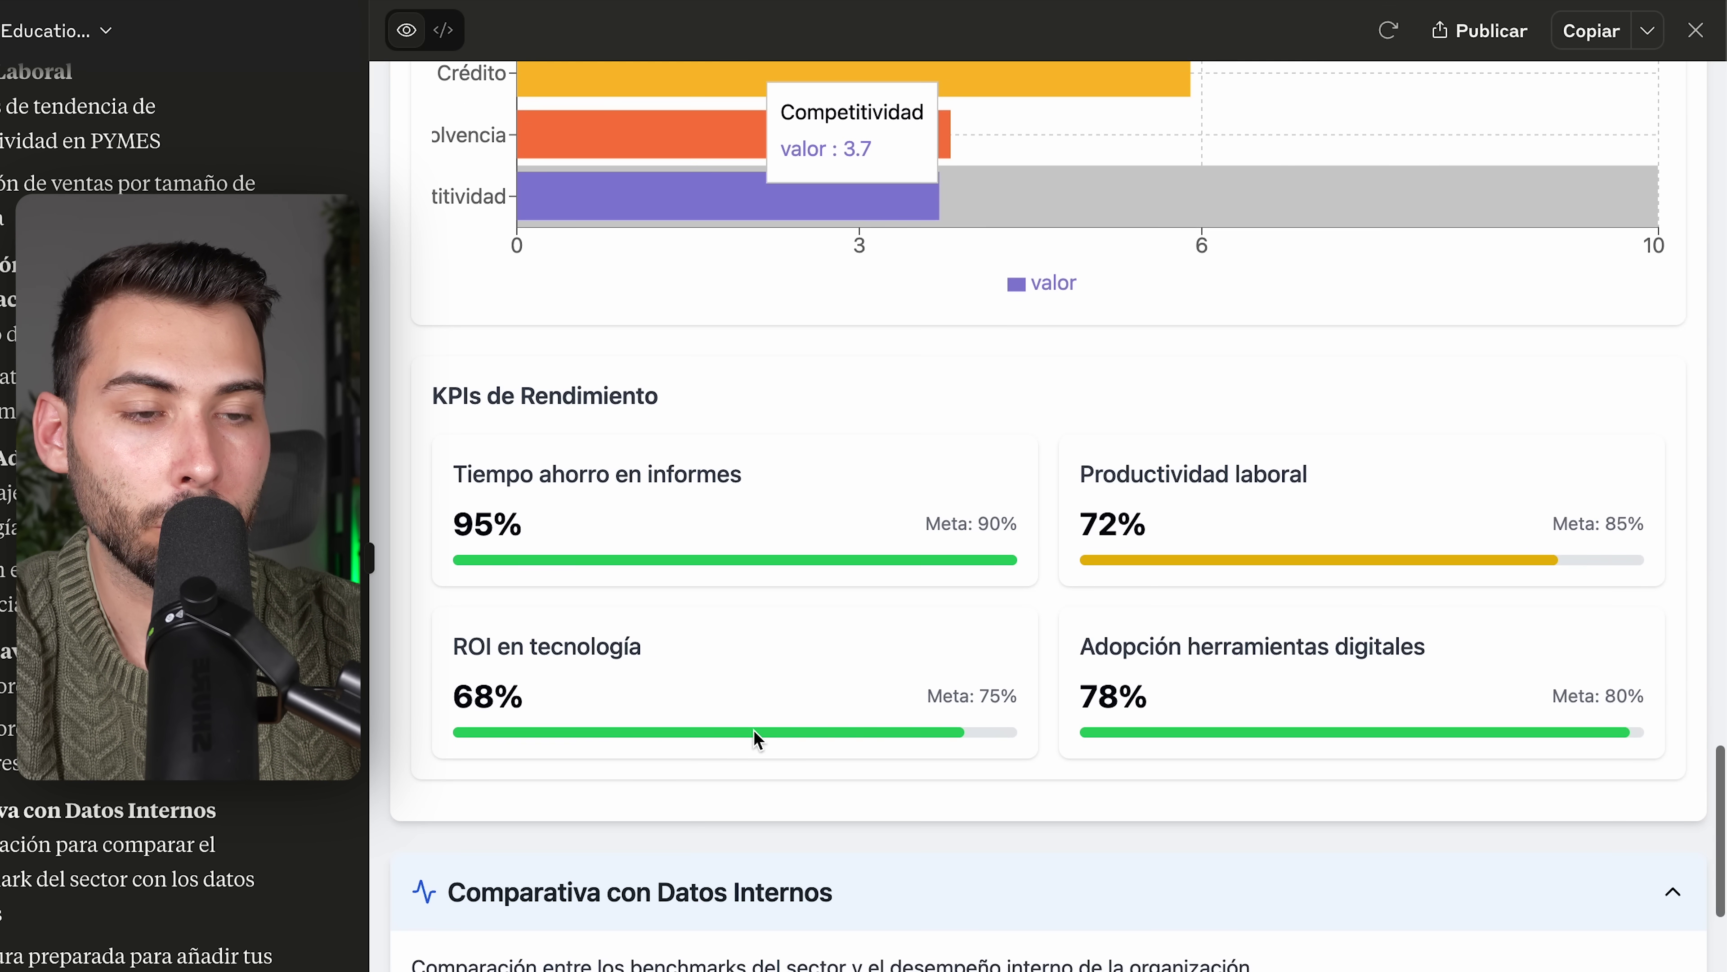
scroll(841, 636, down, 5)
scroll(842, 630, down, 9)
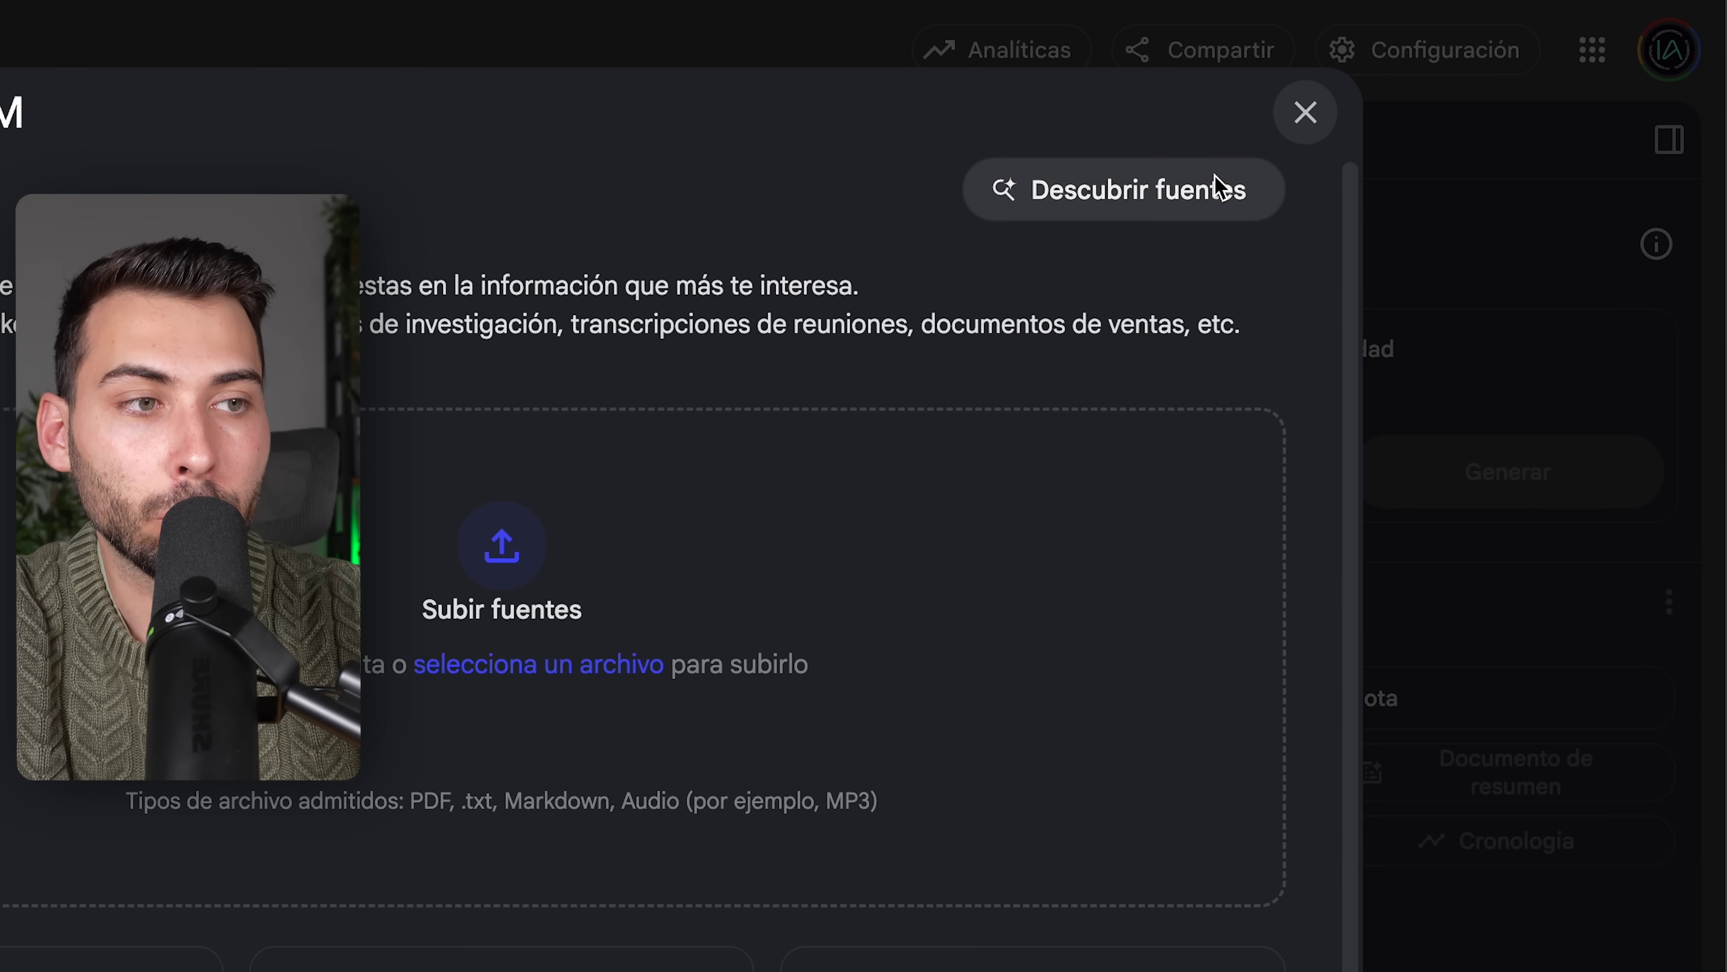
Step: Discover sources on leading companies and promising startups transforming processes with AI, automation or advanced robotics, specifying the year 2025
click(1217, 188)
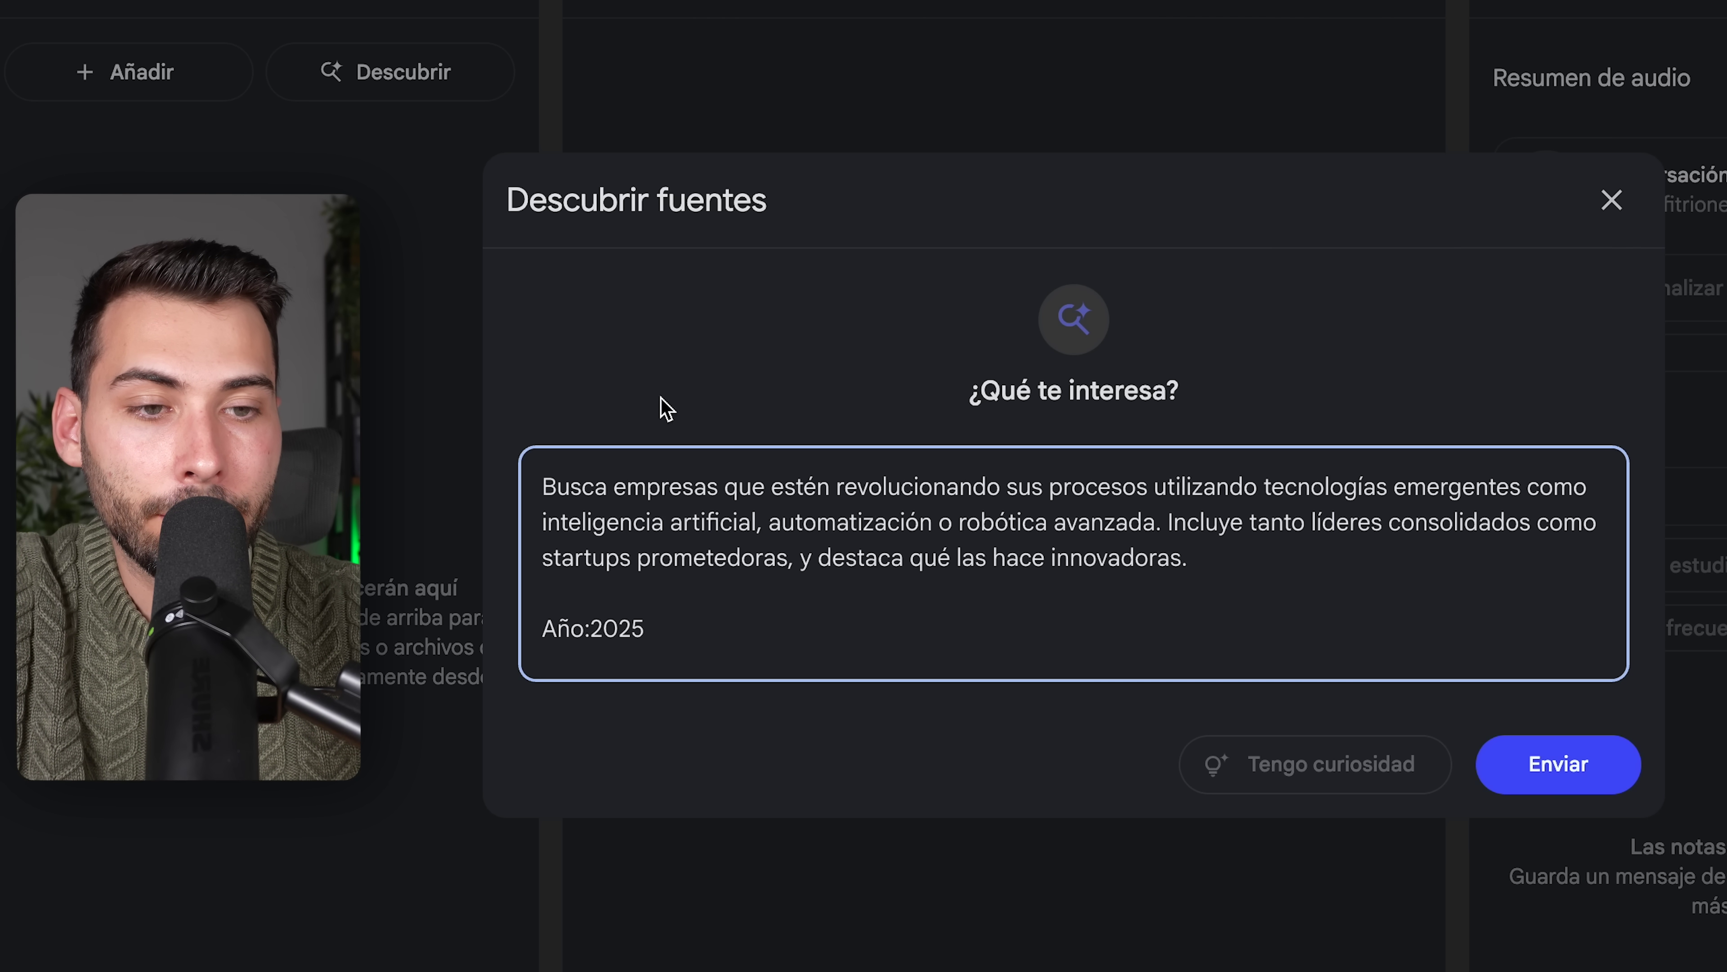
drag(549, 634, 667, 640)
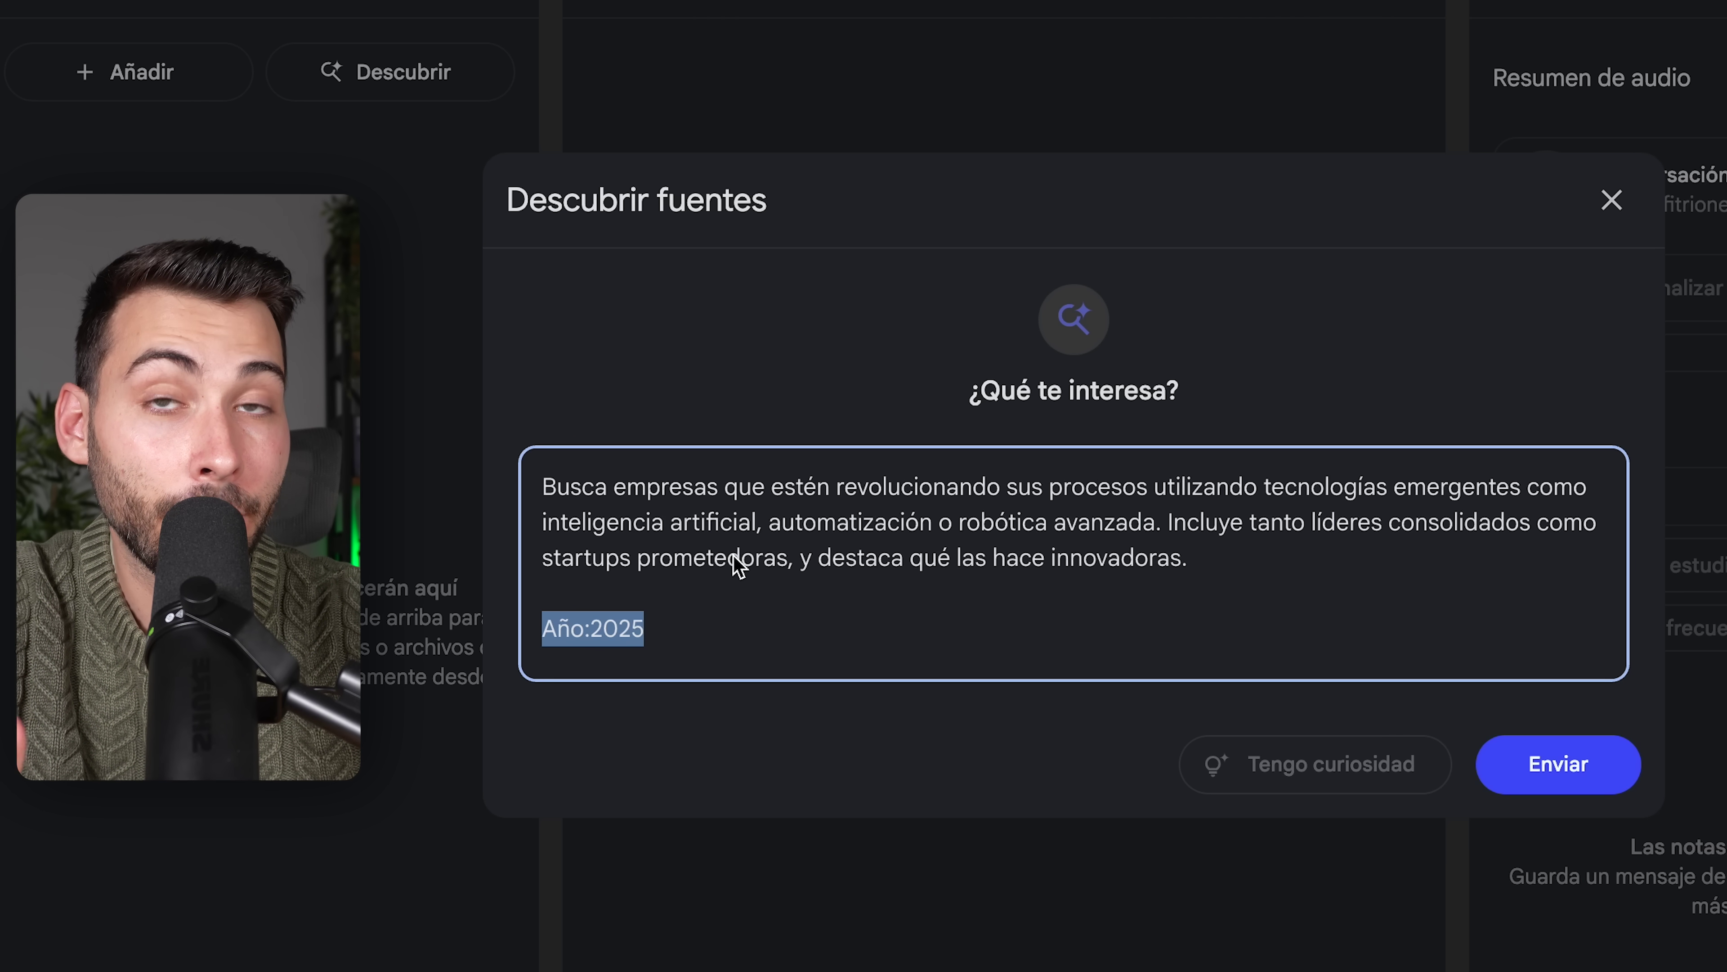
click(1349, 606)
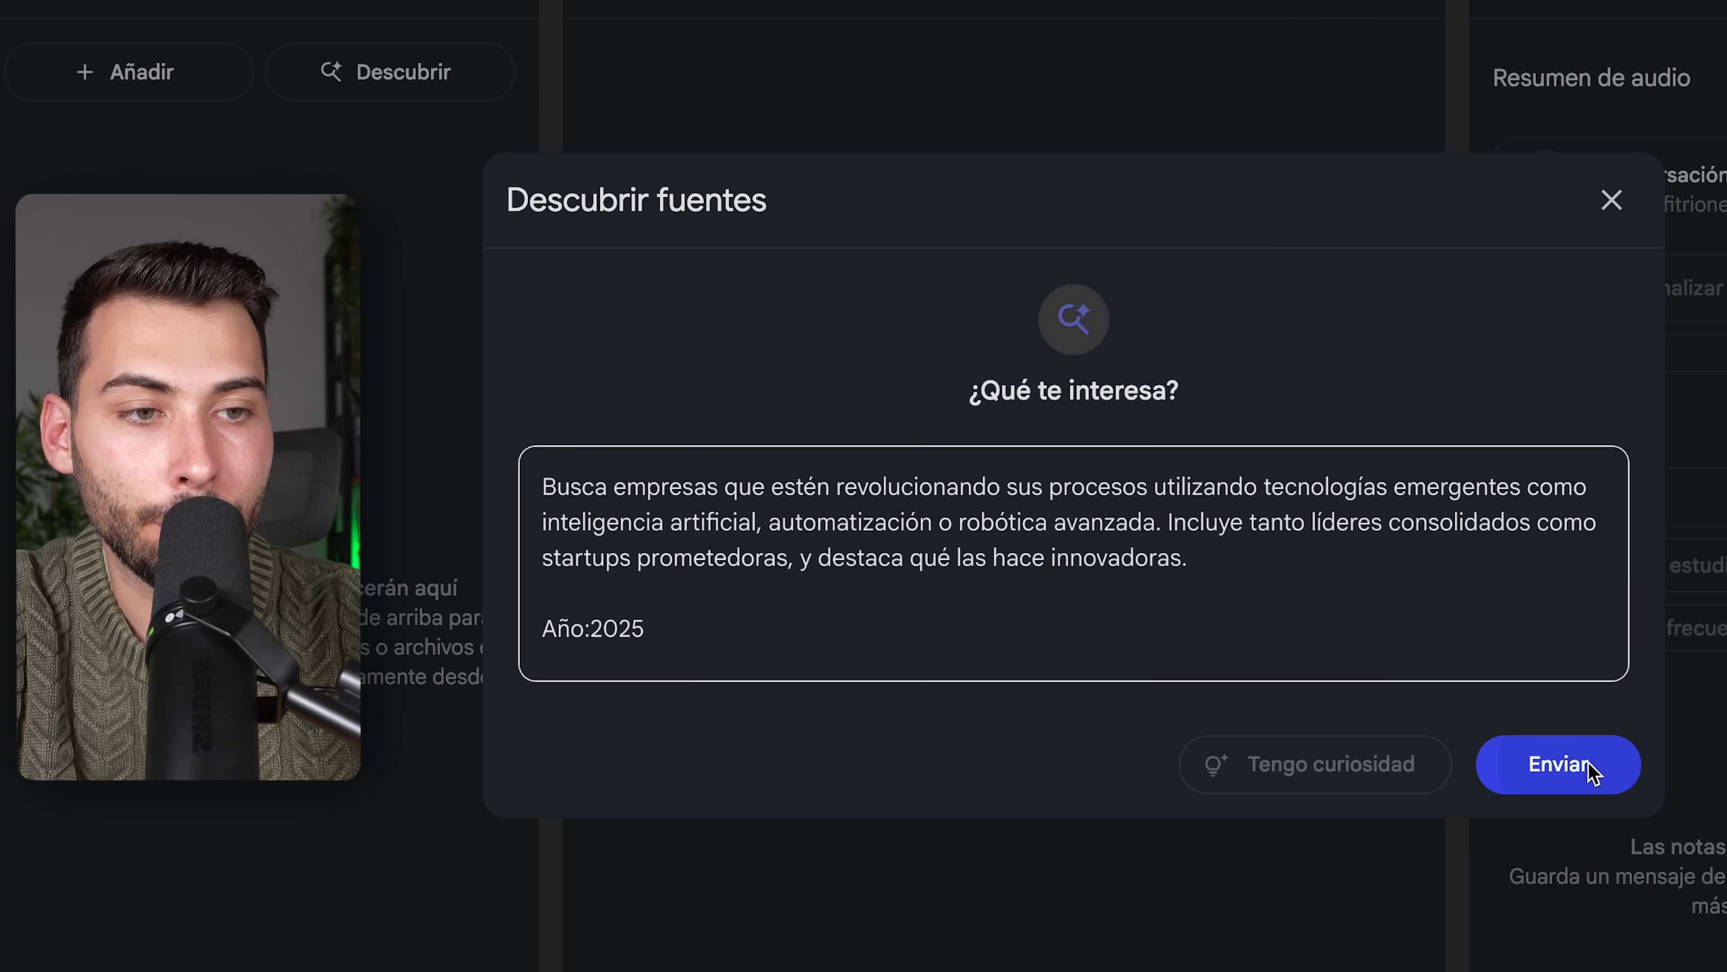
click(1539, 764)
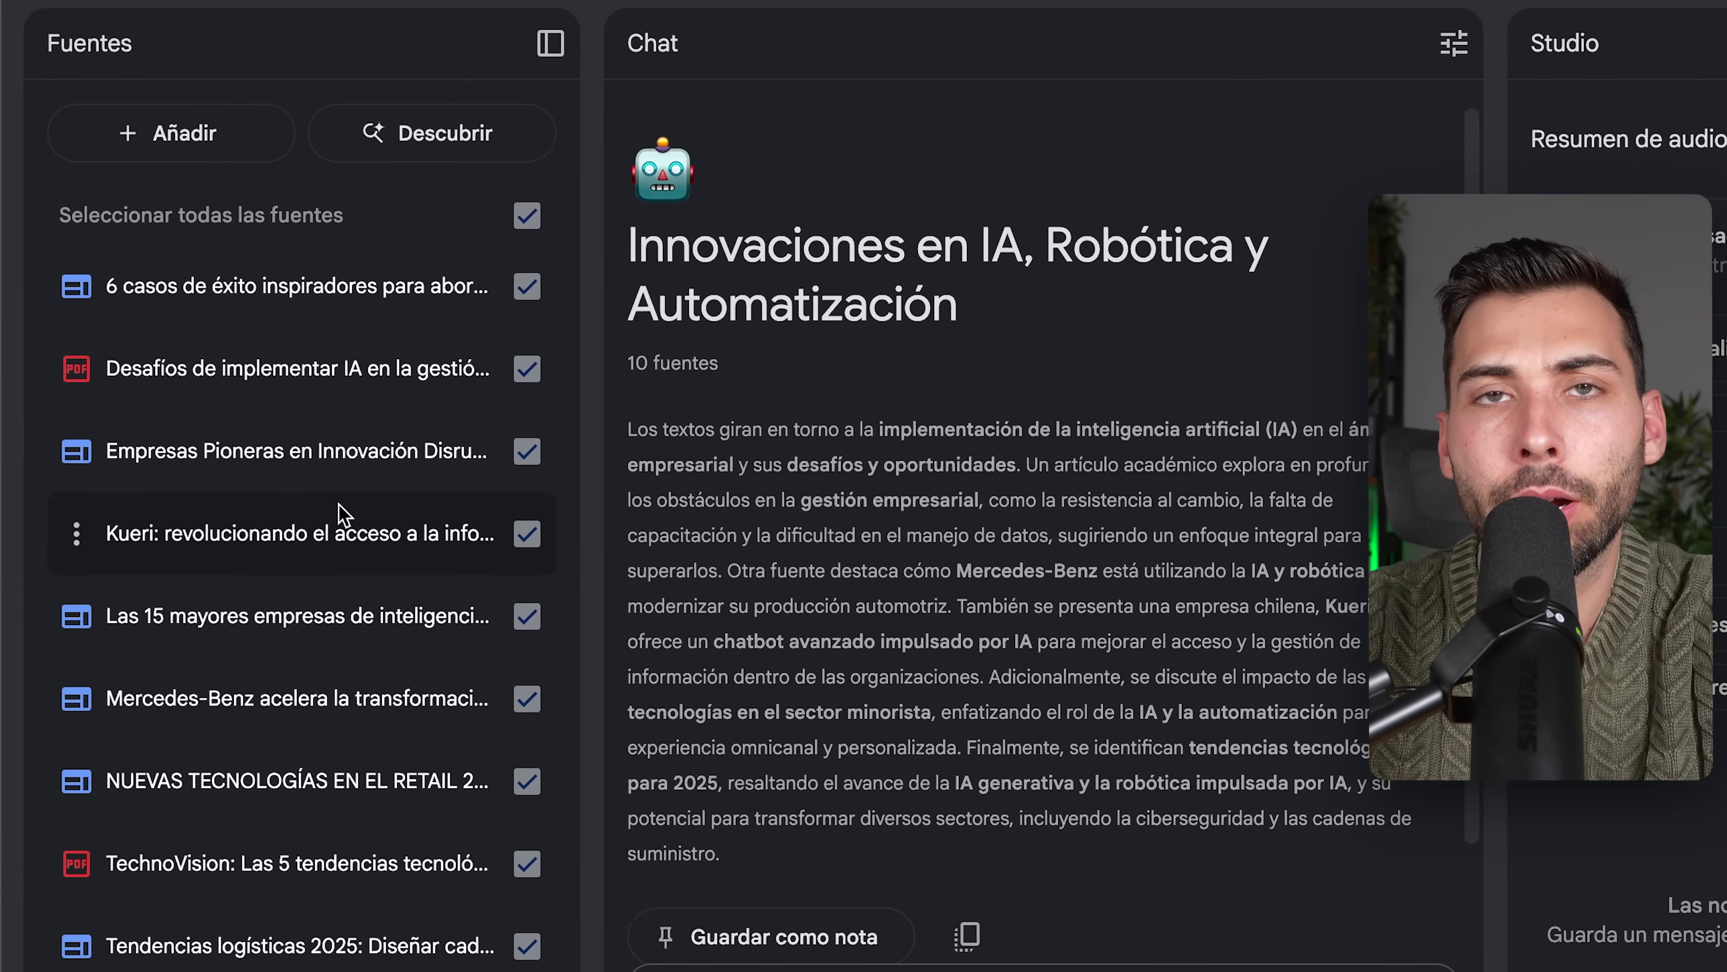
Step: Check the publication dates and content of the imported pages on disruptive innovation pioneers and the 15 largest AI companies
click(403, 463)
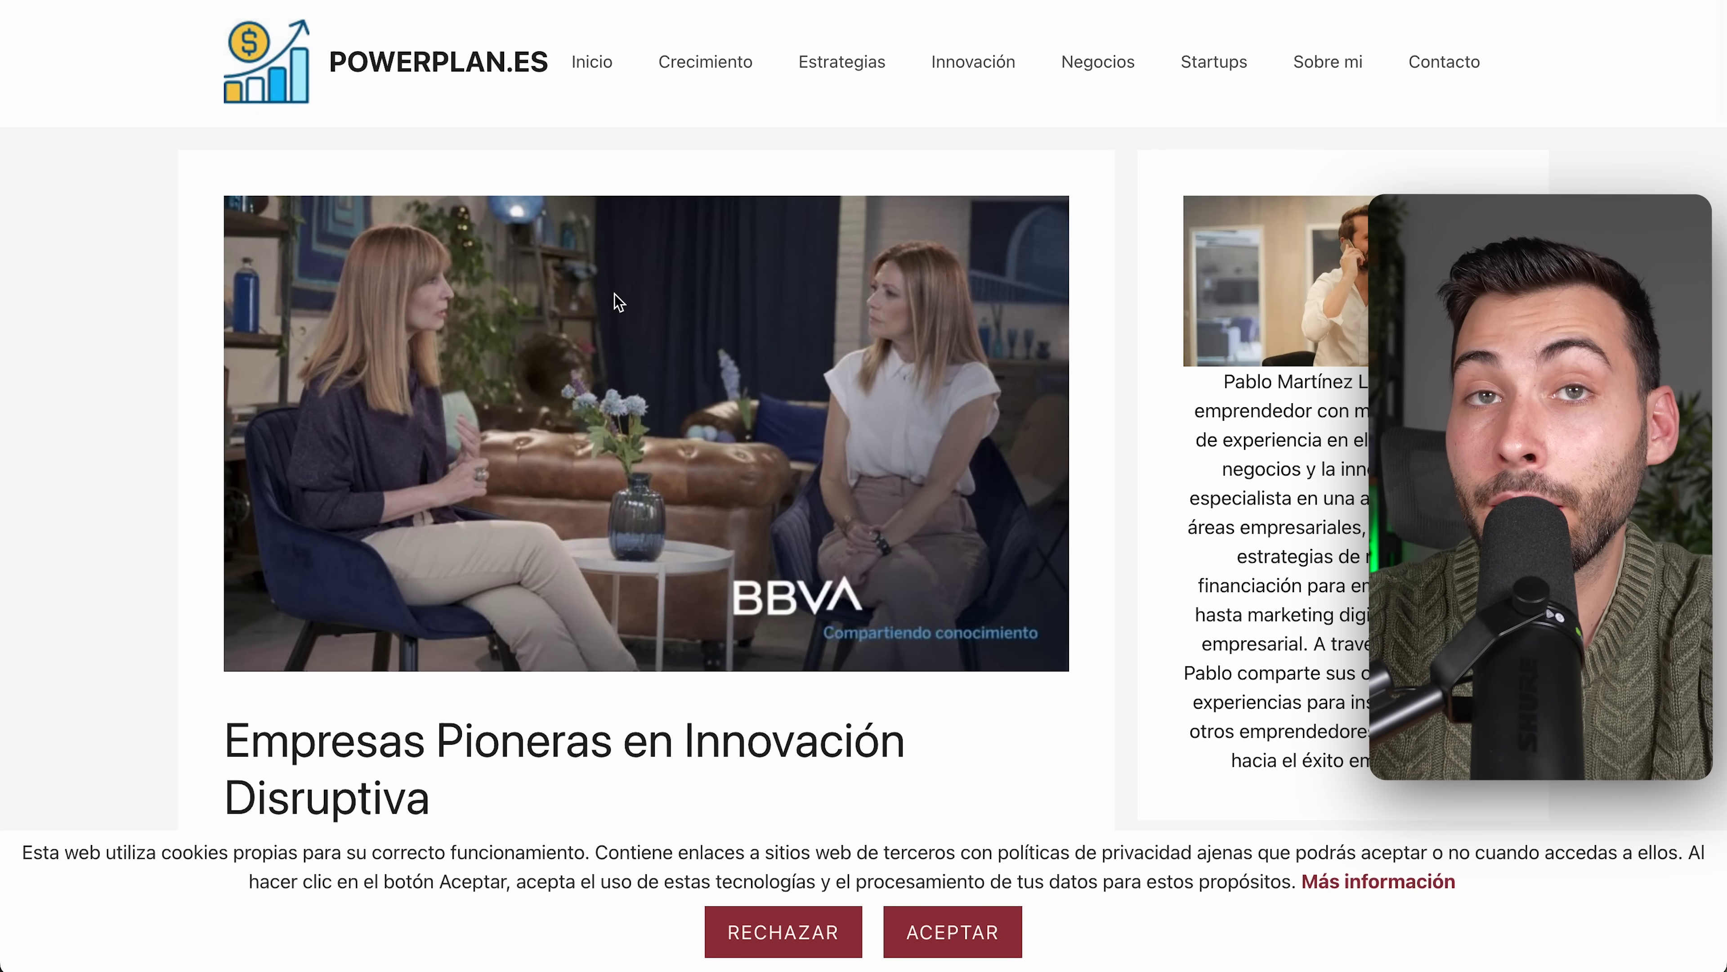
scroll(615, 295, down, 6)
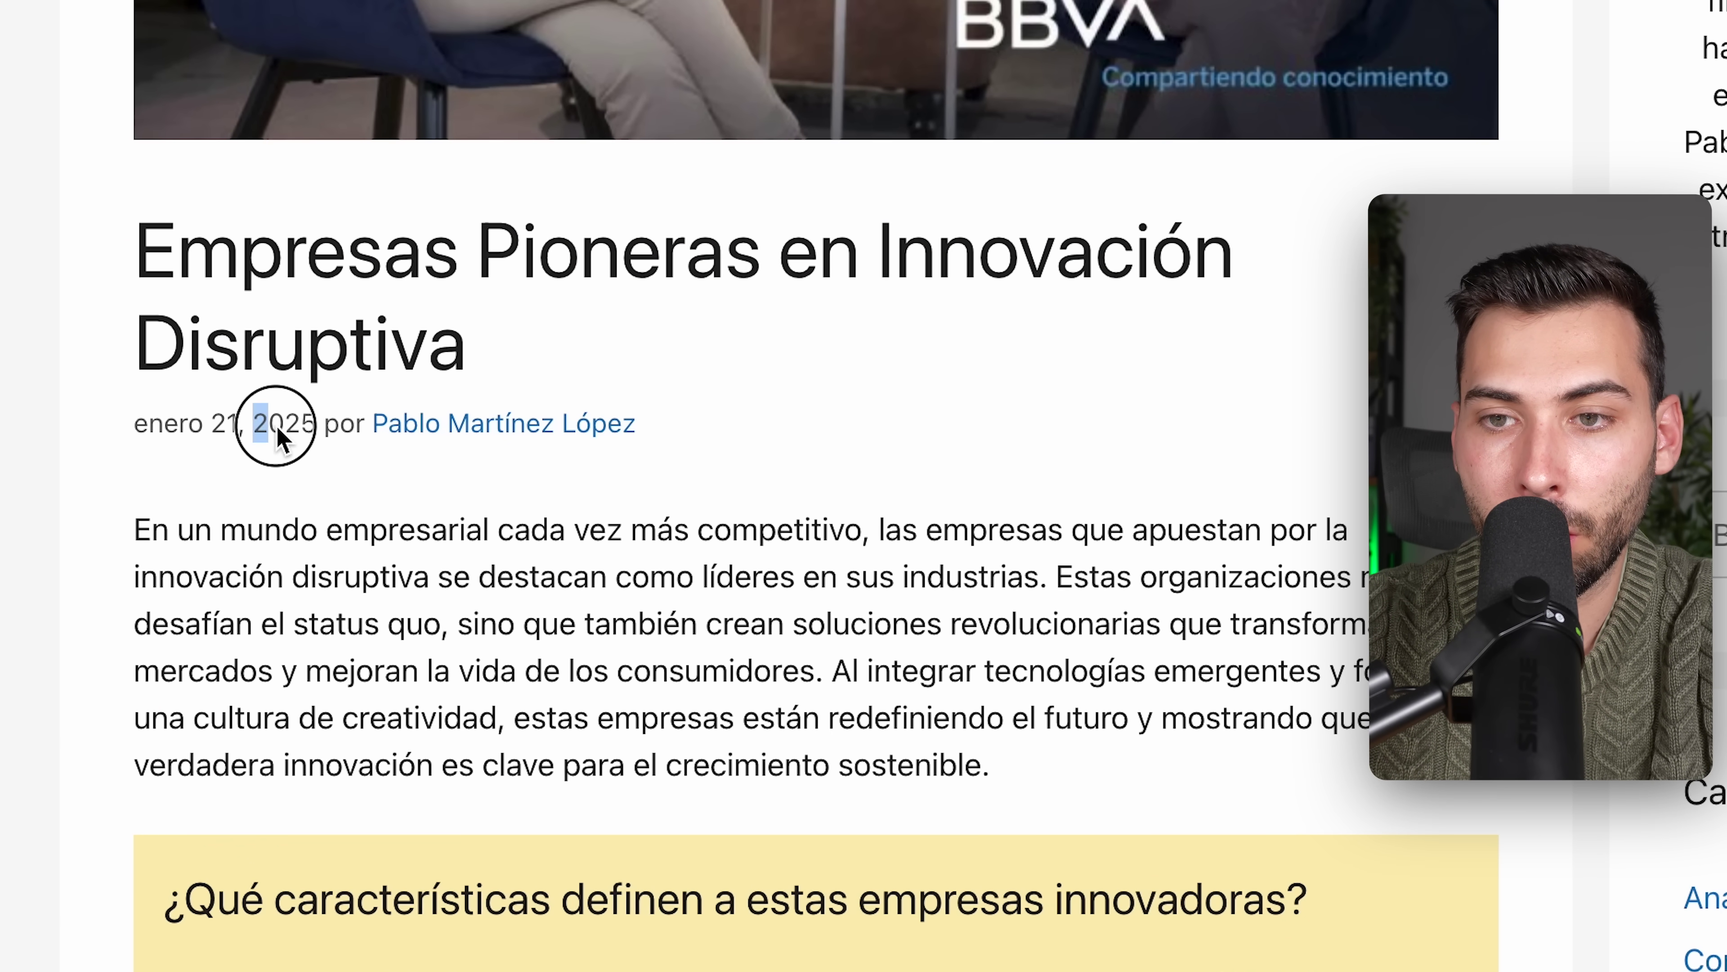
drag(275, 424, 314, 424)
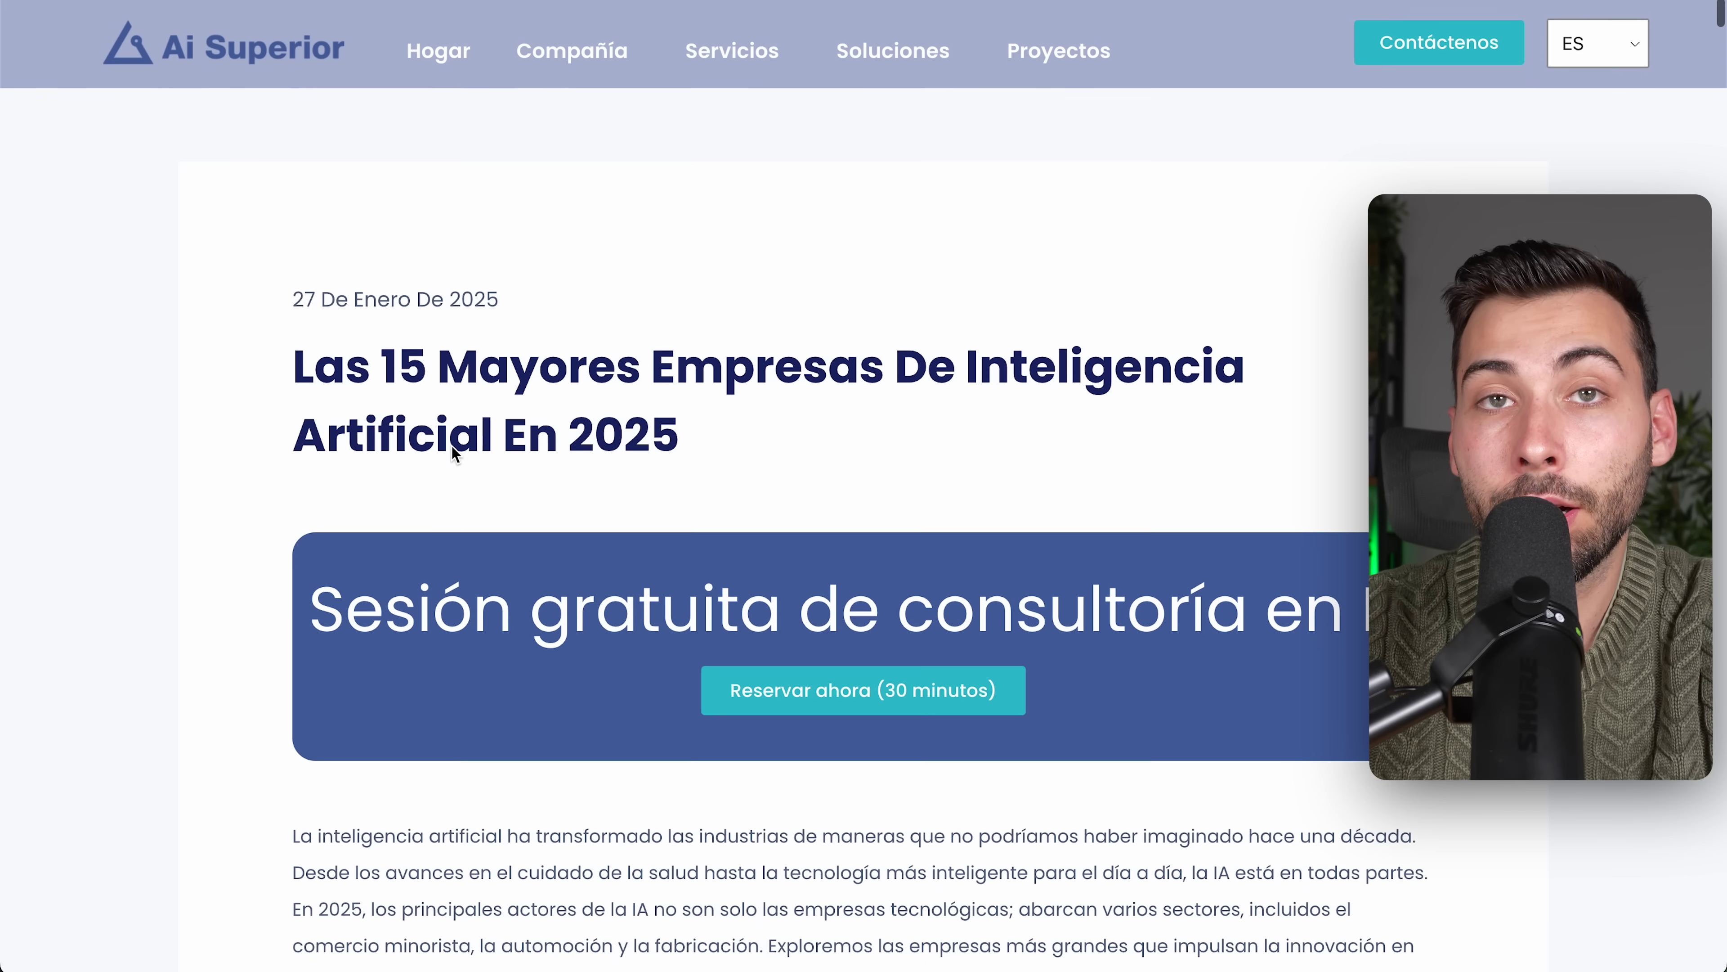
scroll(452, 446, down, 2)
scroll(452, 449, down, 3)
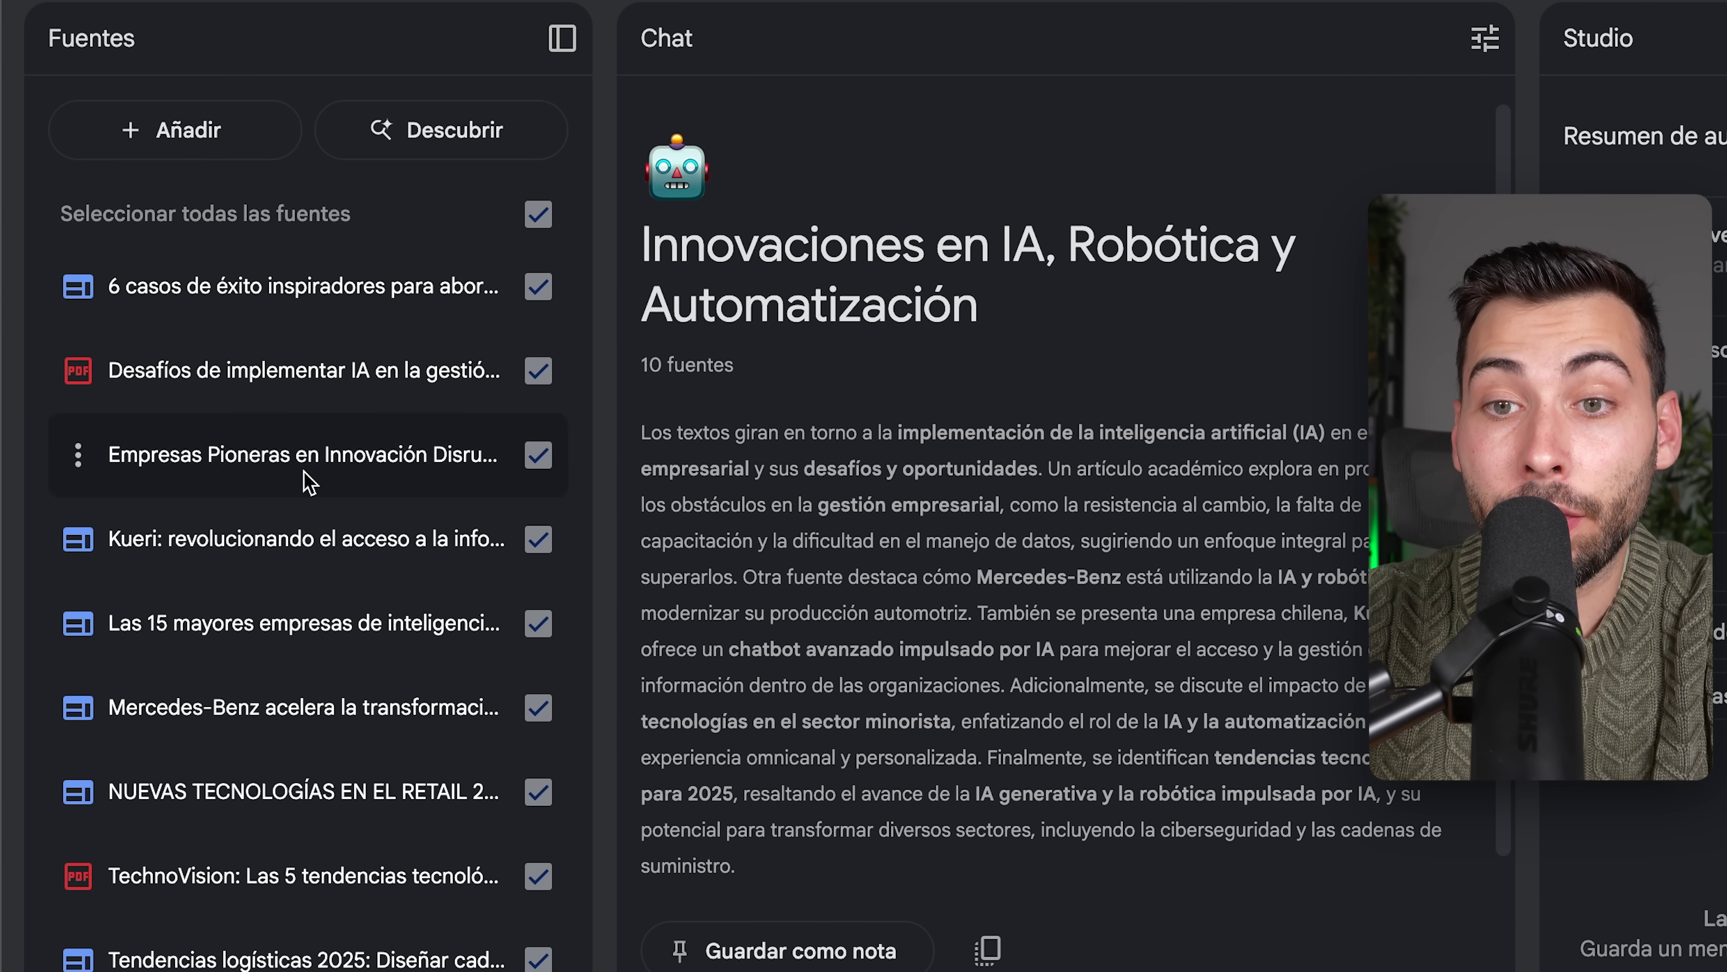
Step: View the management options for the Kueri source and the prompt for discovering more sources, leaving both unused
click(79, 541)
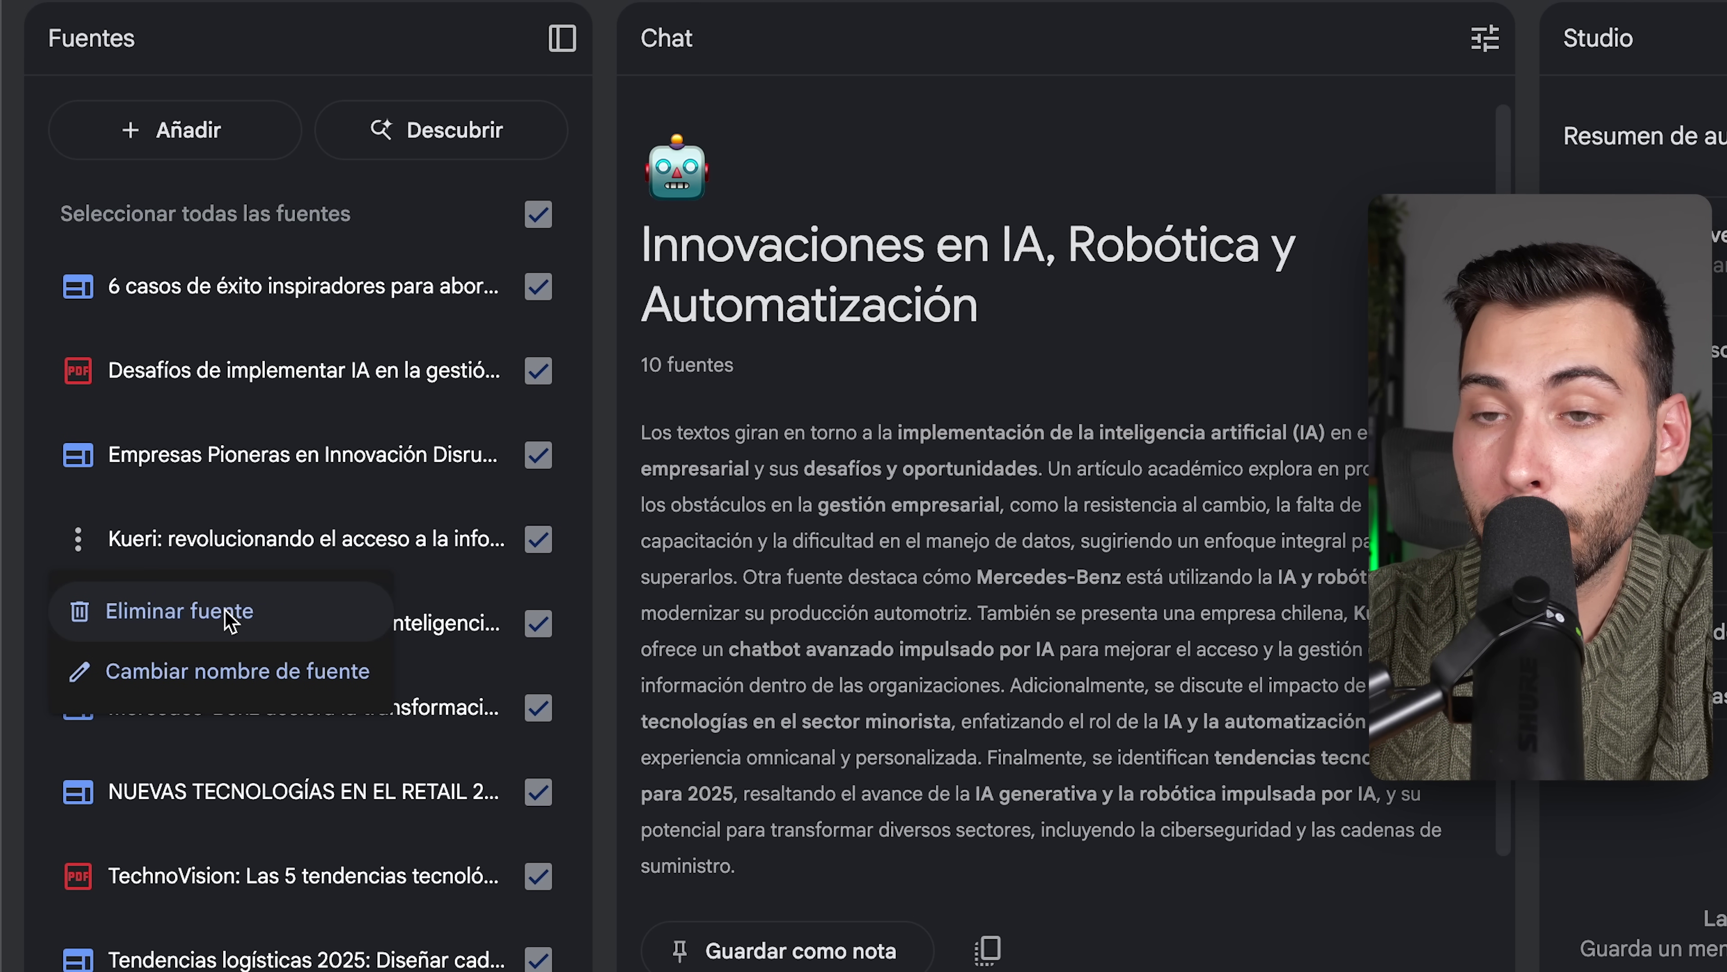
click(500, 136)
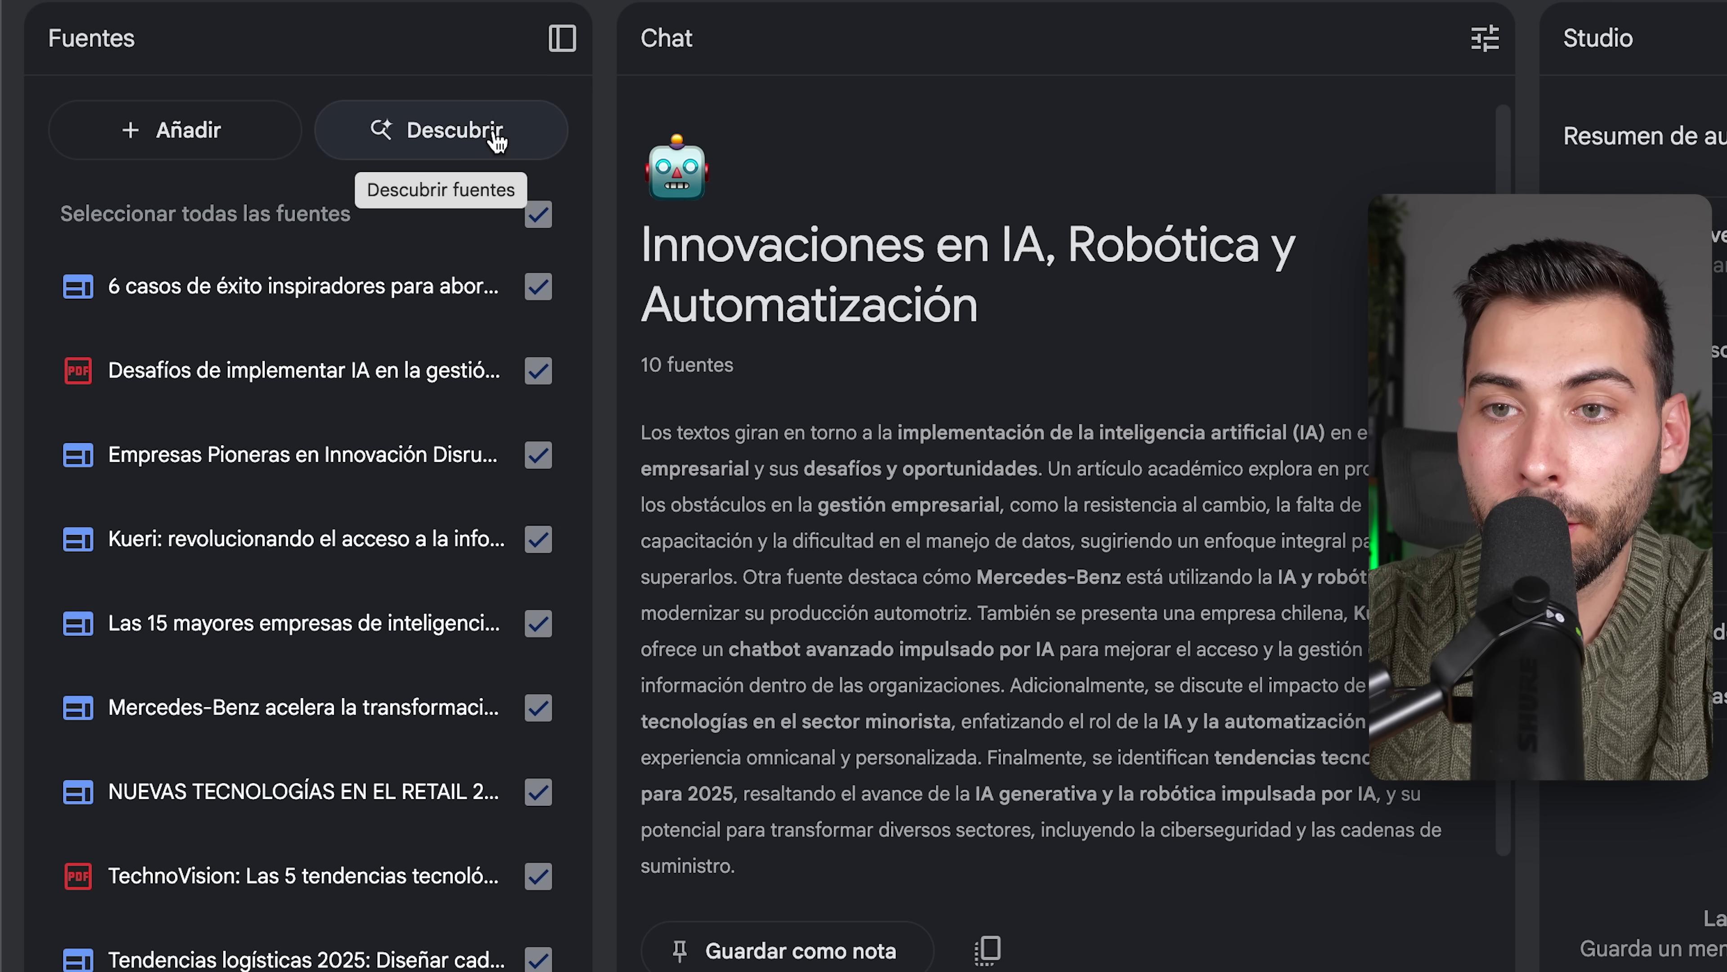
click(500, 137)
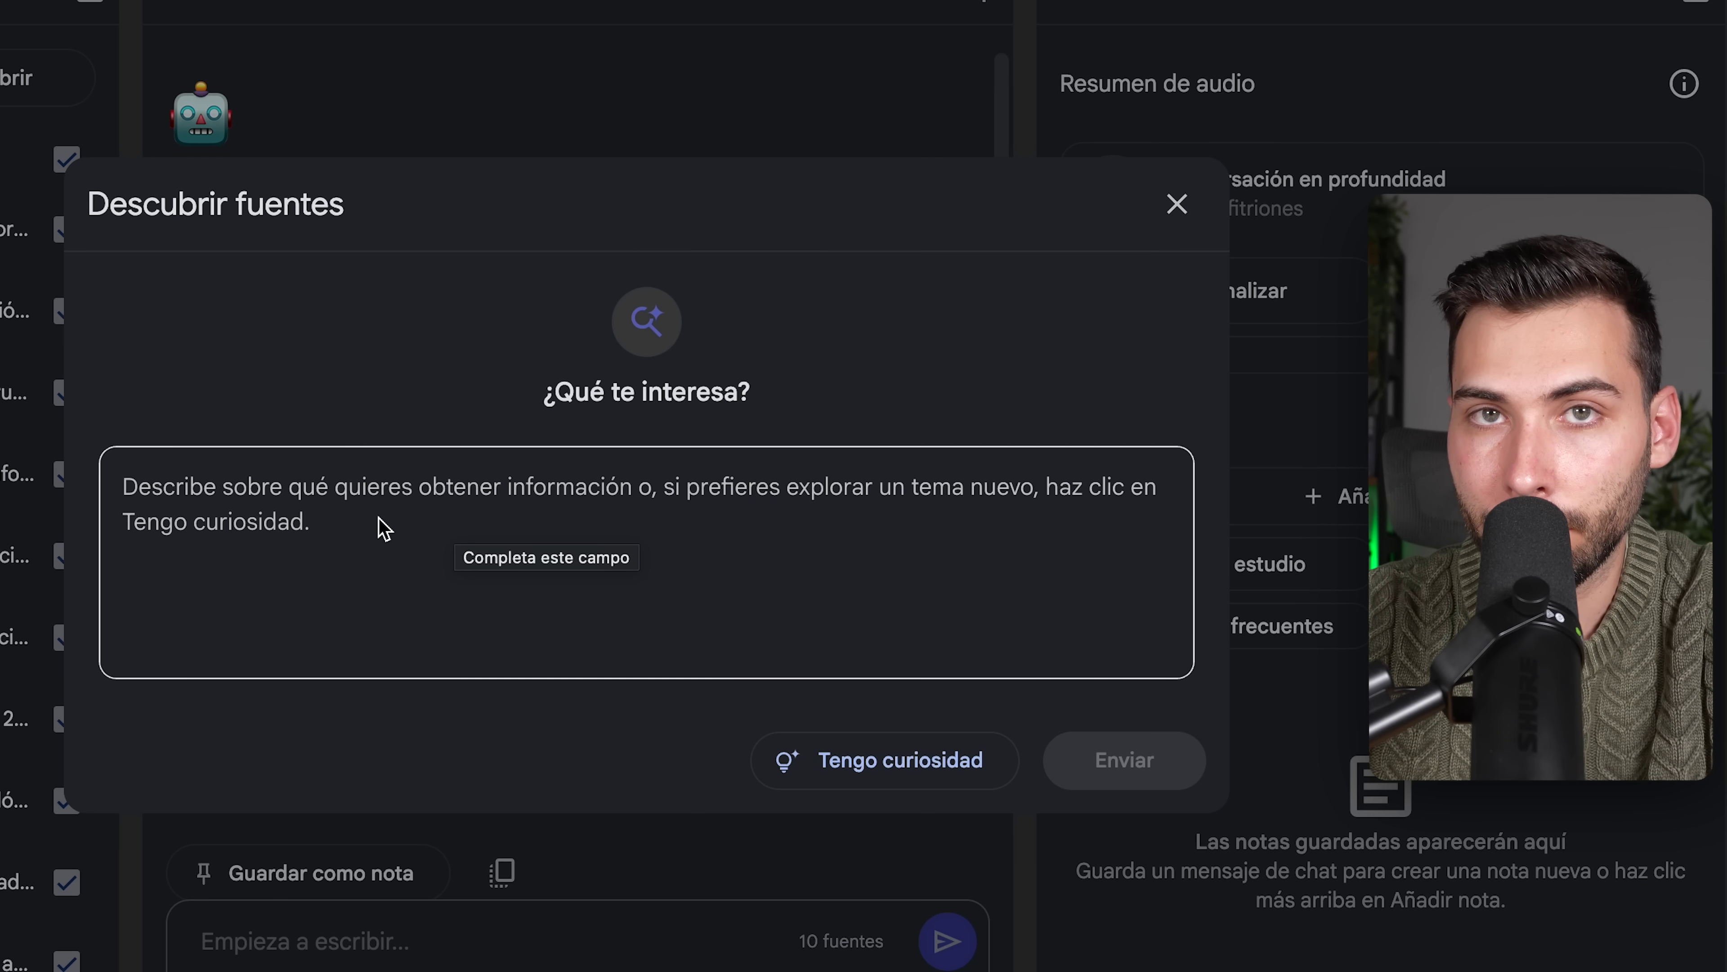
key(Escape)
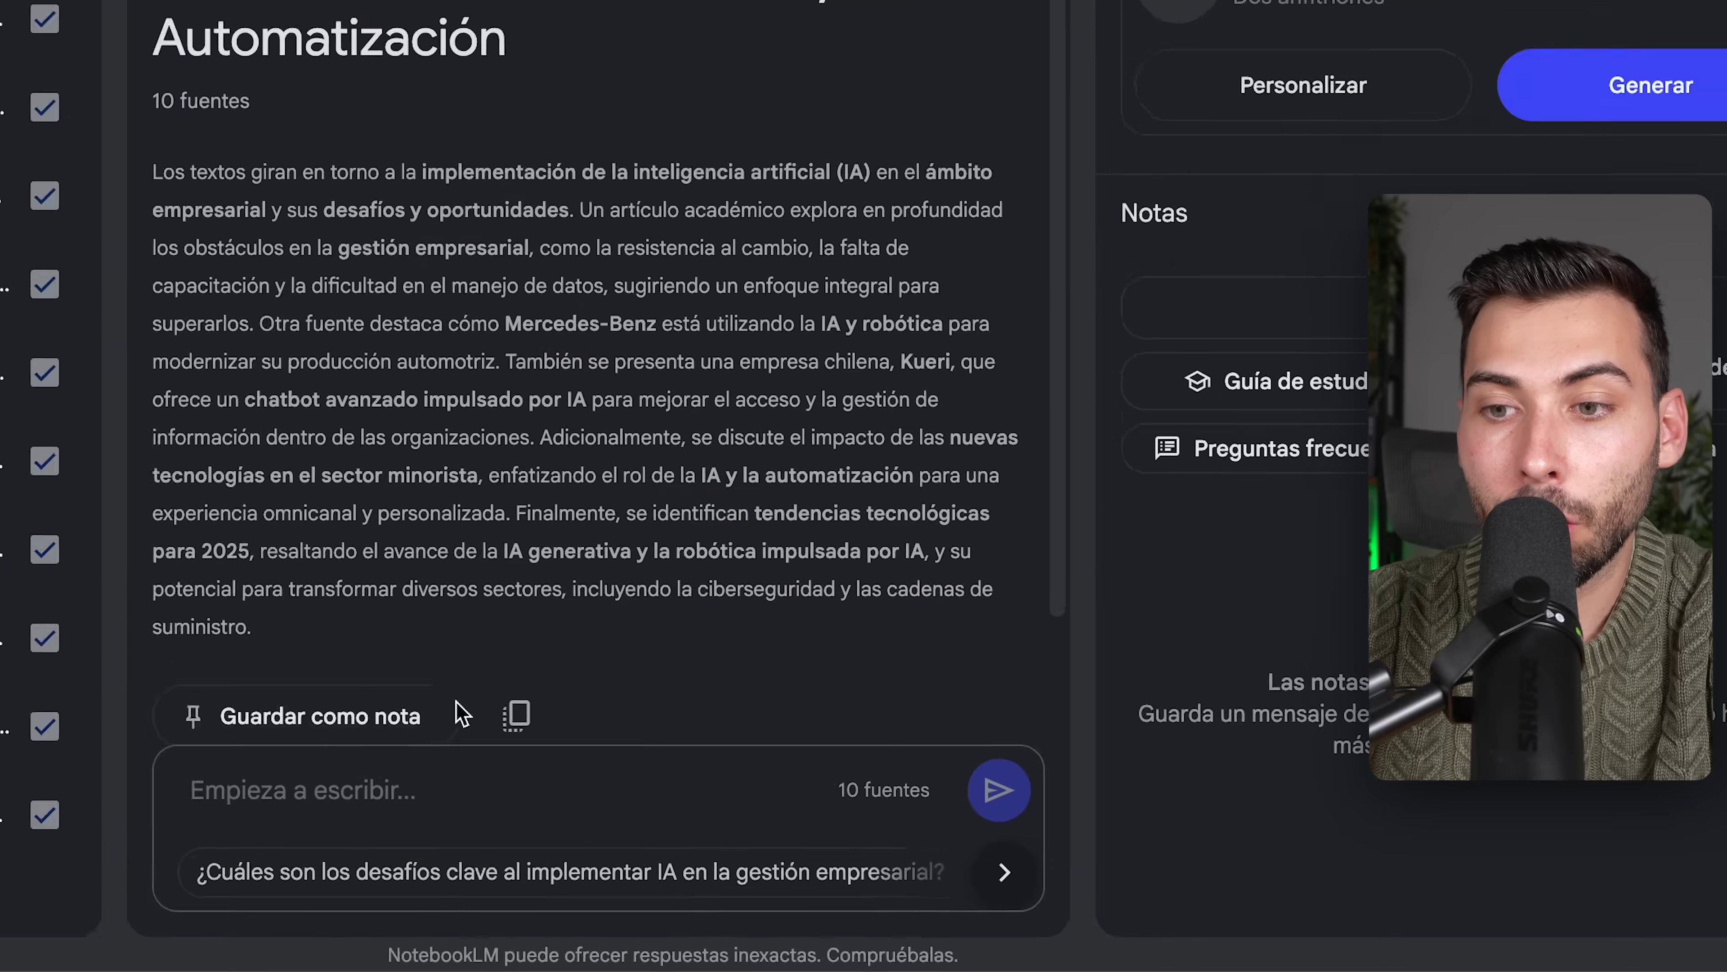
Step: Ask the notebook chat "Haz una lista con las 5 empresas líderes y startups prometedoras"
click(646, 843)
text(Haz una lista con las 5 empresas líderes y startups prometedoras)
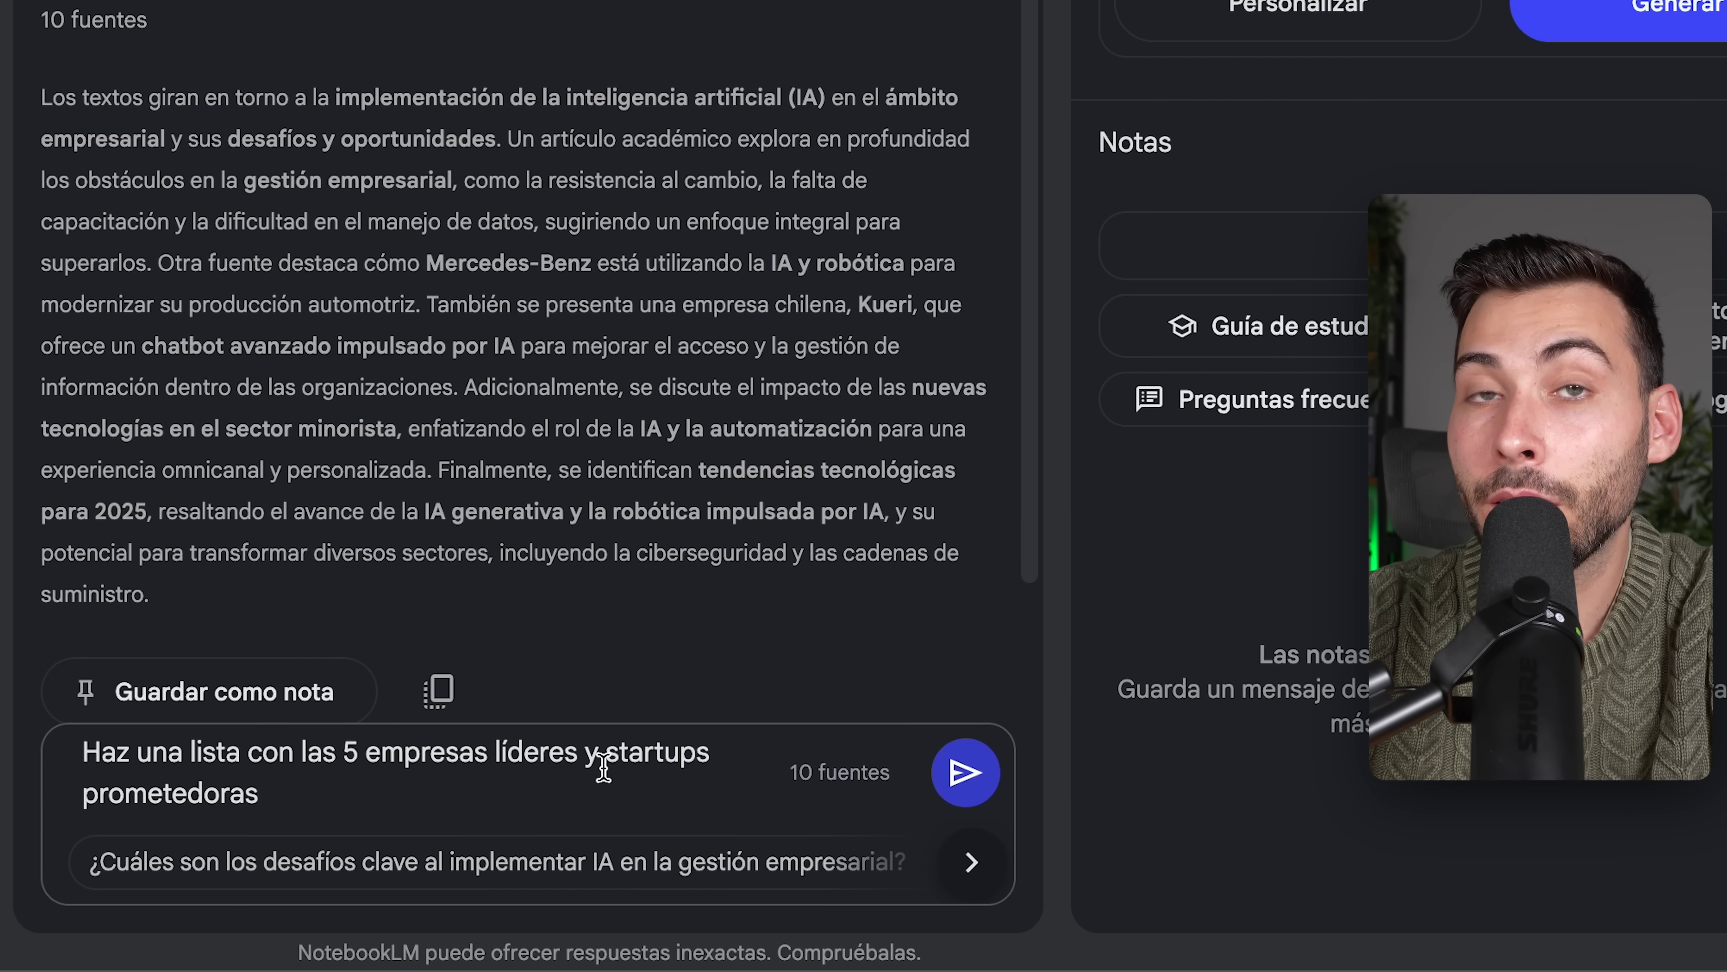
click(965, 774)
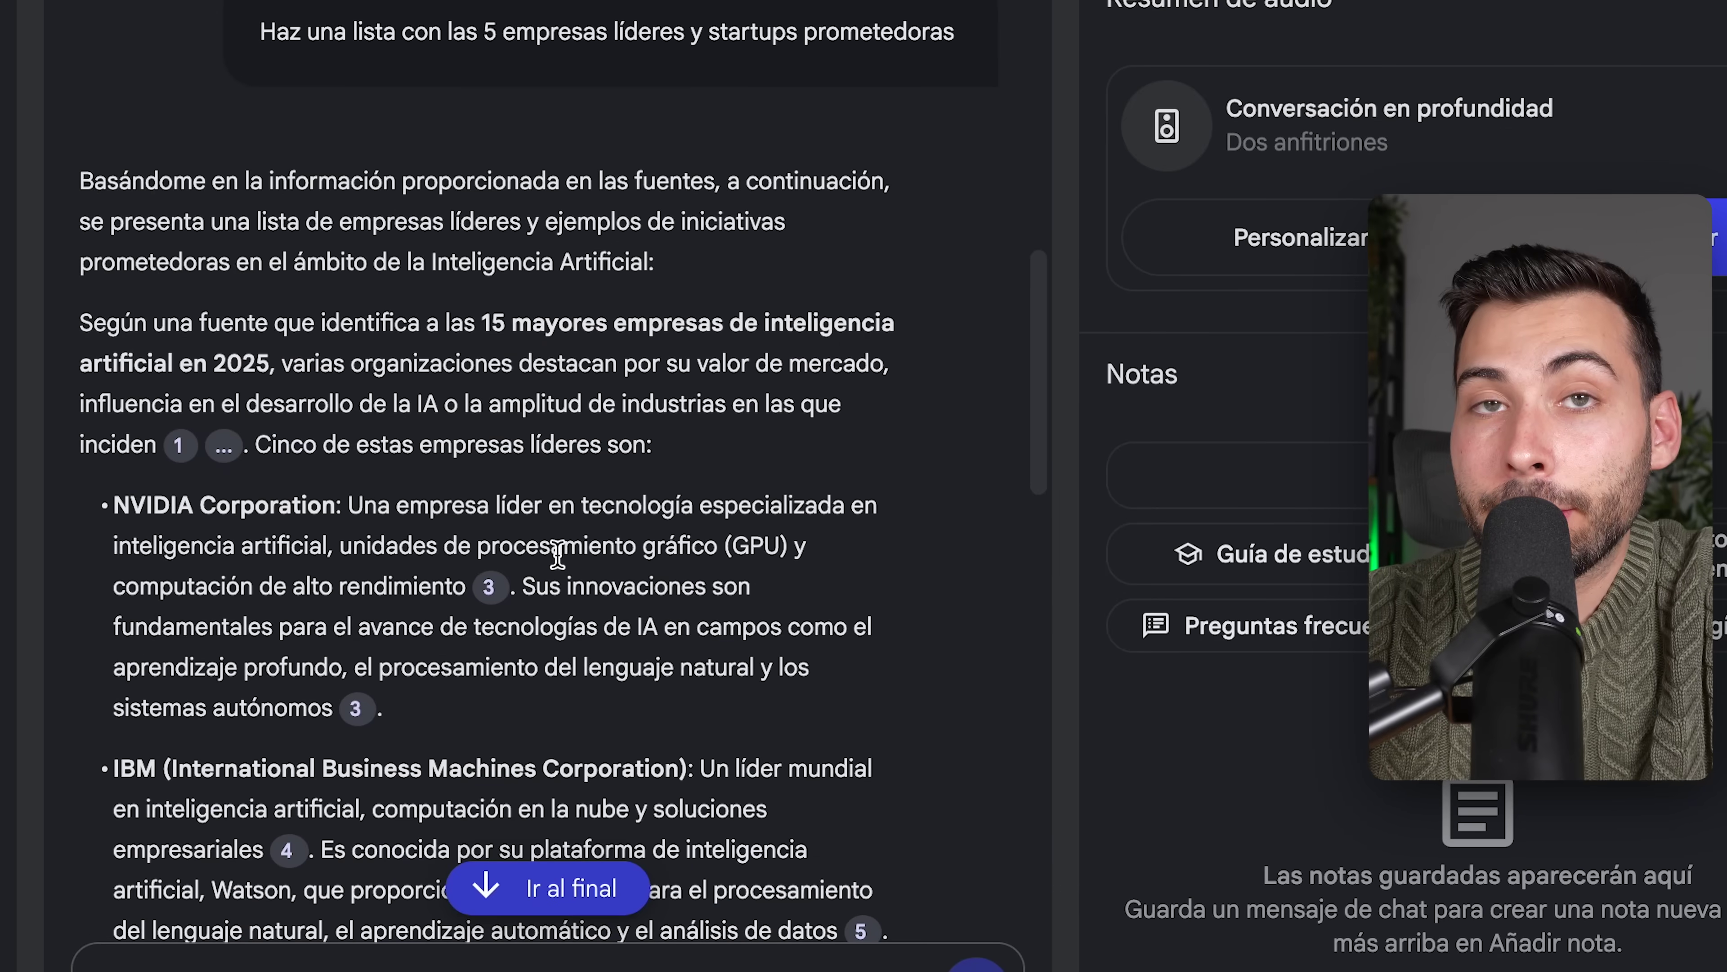
Step: Read through the chat answer's descriptions of the leading companies and promising startups
scroll(558, 554, down, 5)
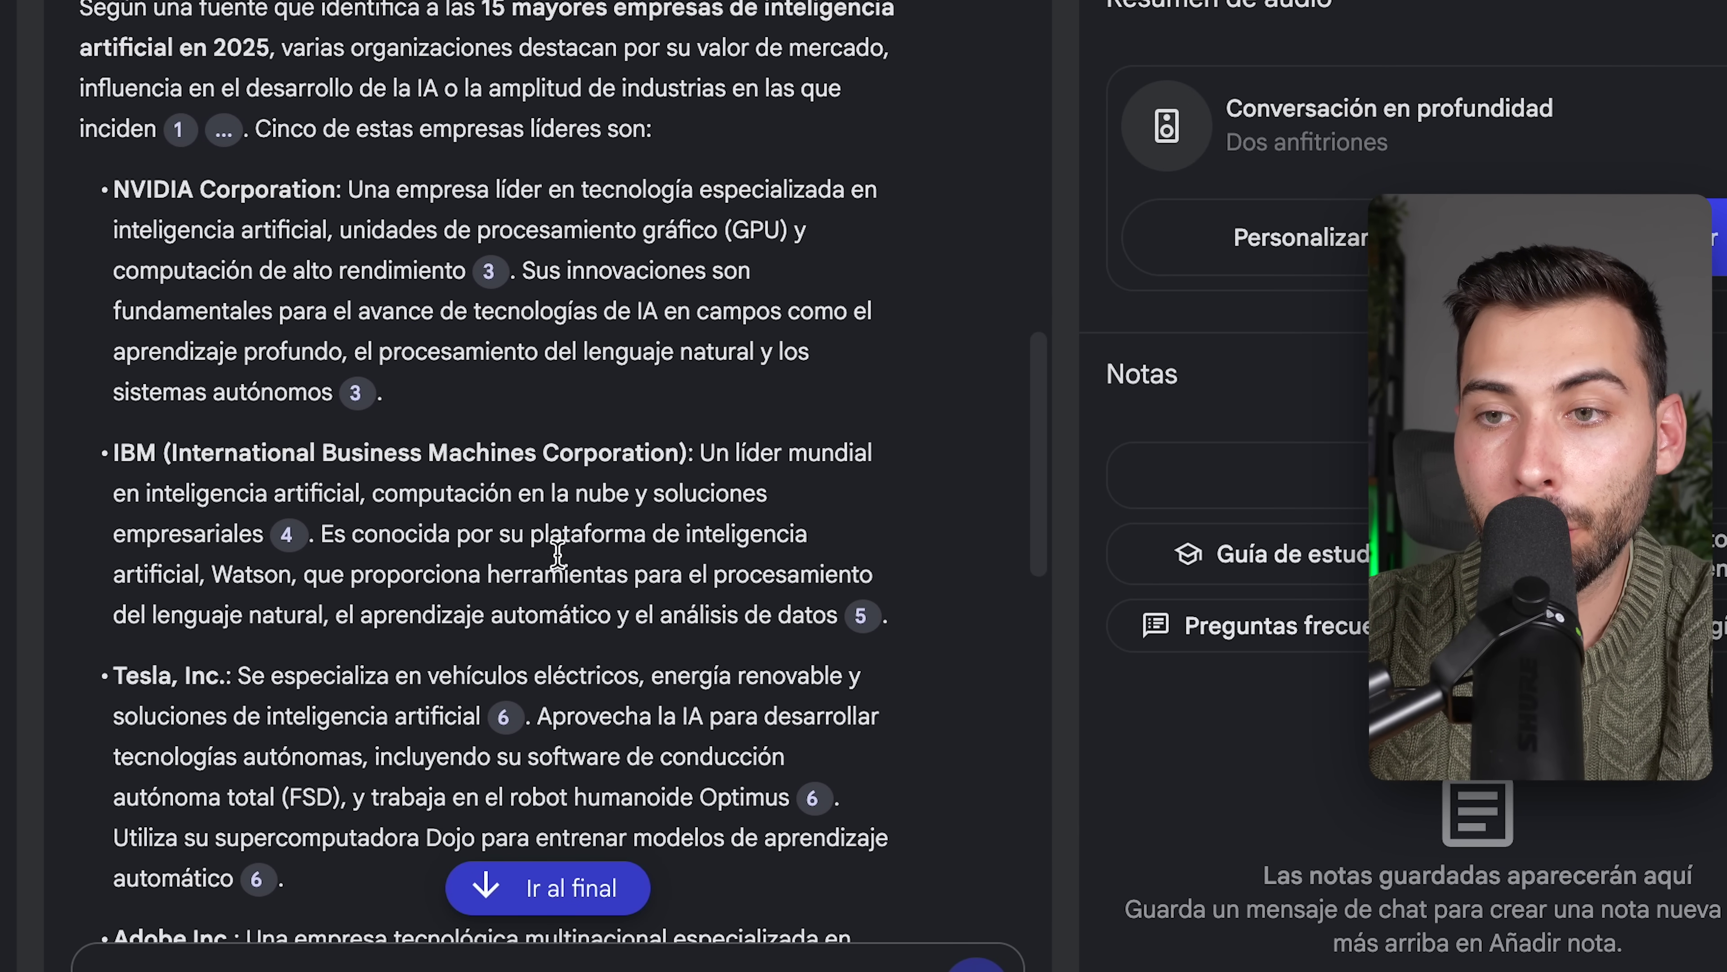
mouse_move(488, 270)
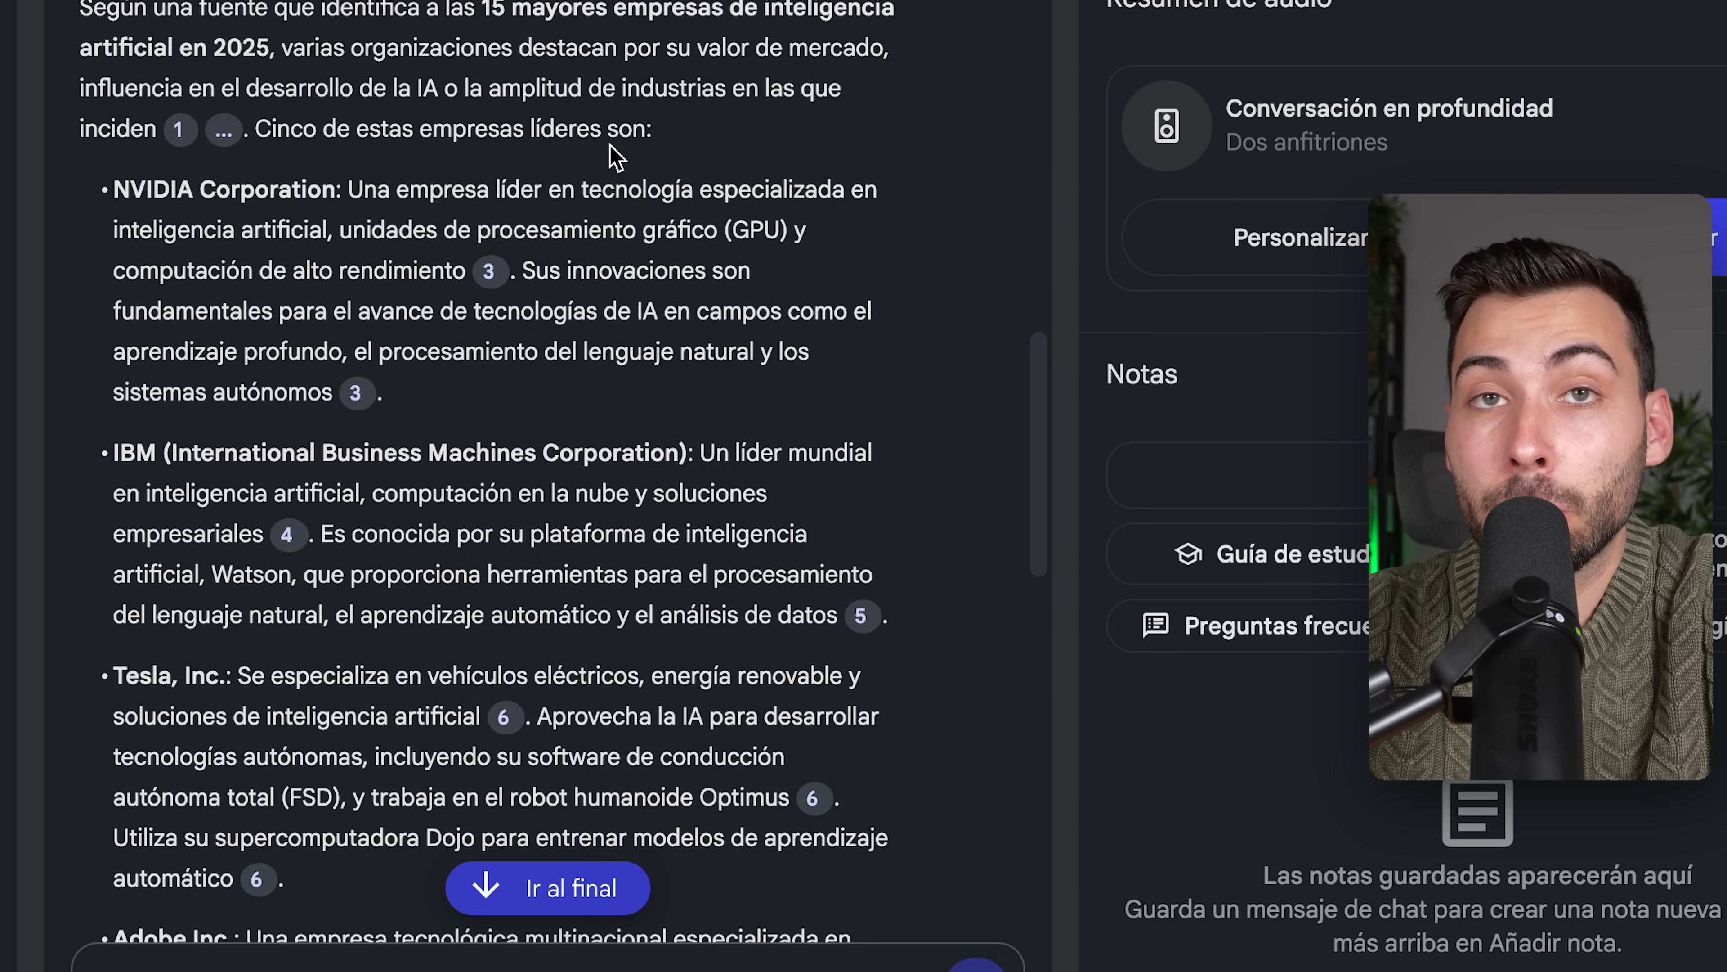
scroll(327, 236, down, 3)
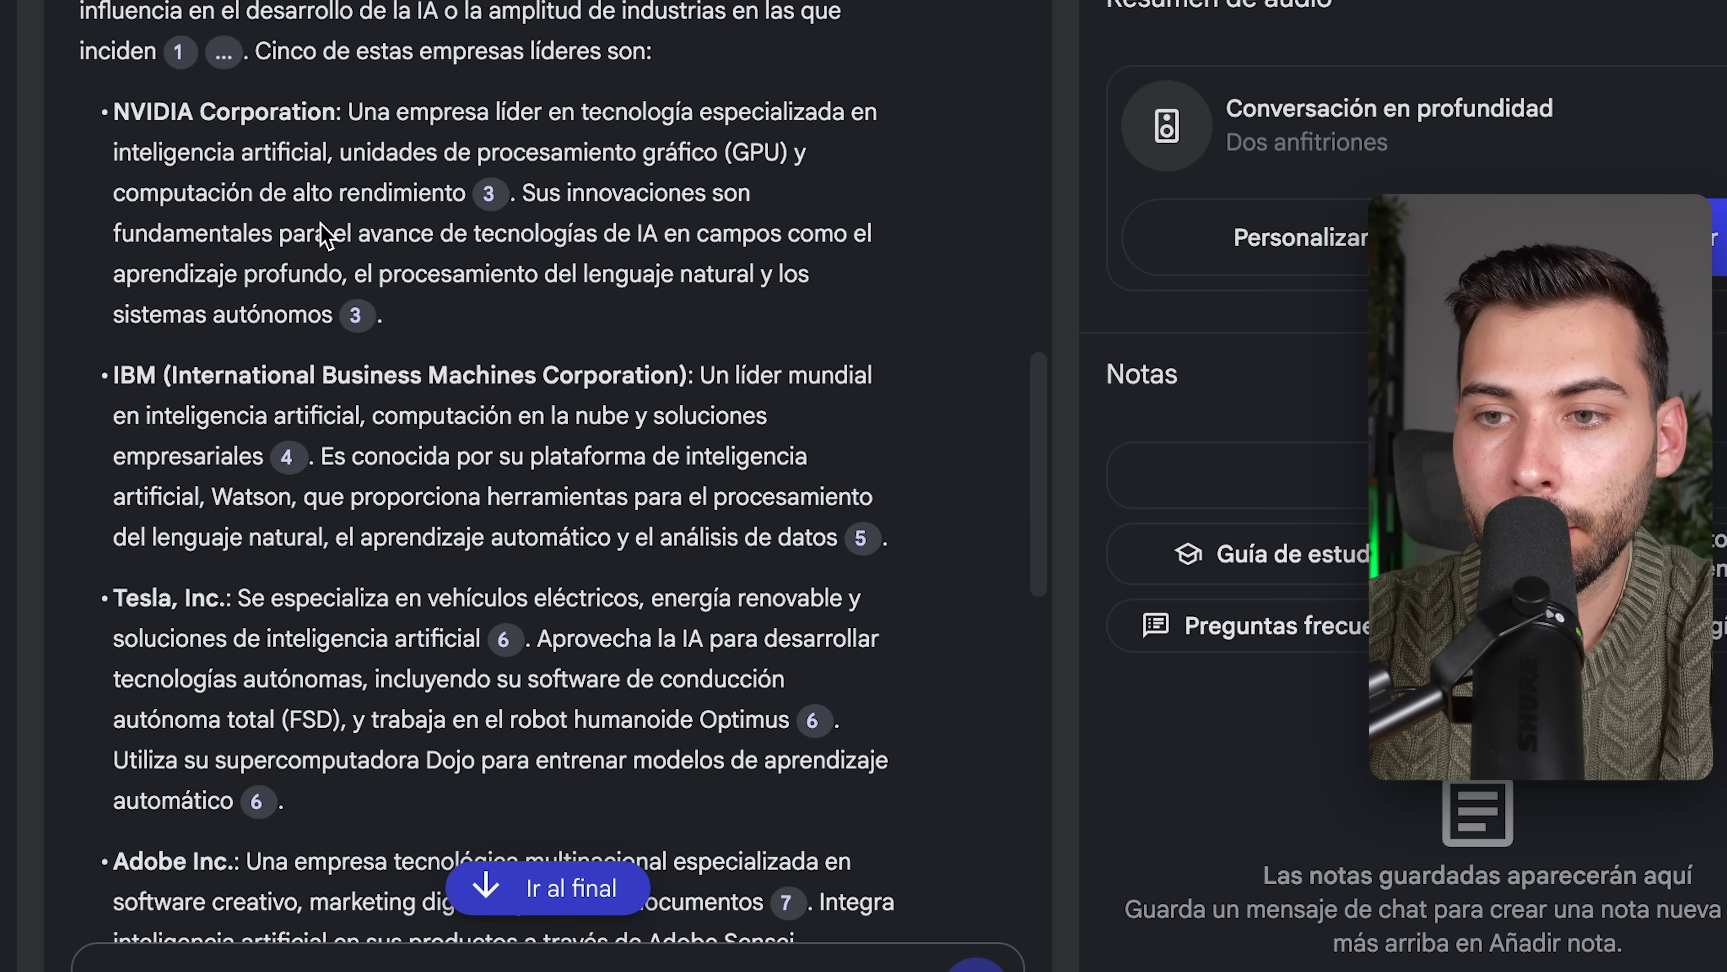
scroll(233, 317, down, 8)
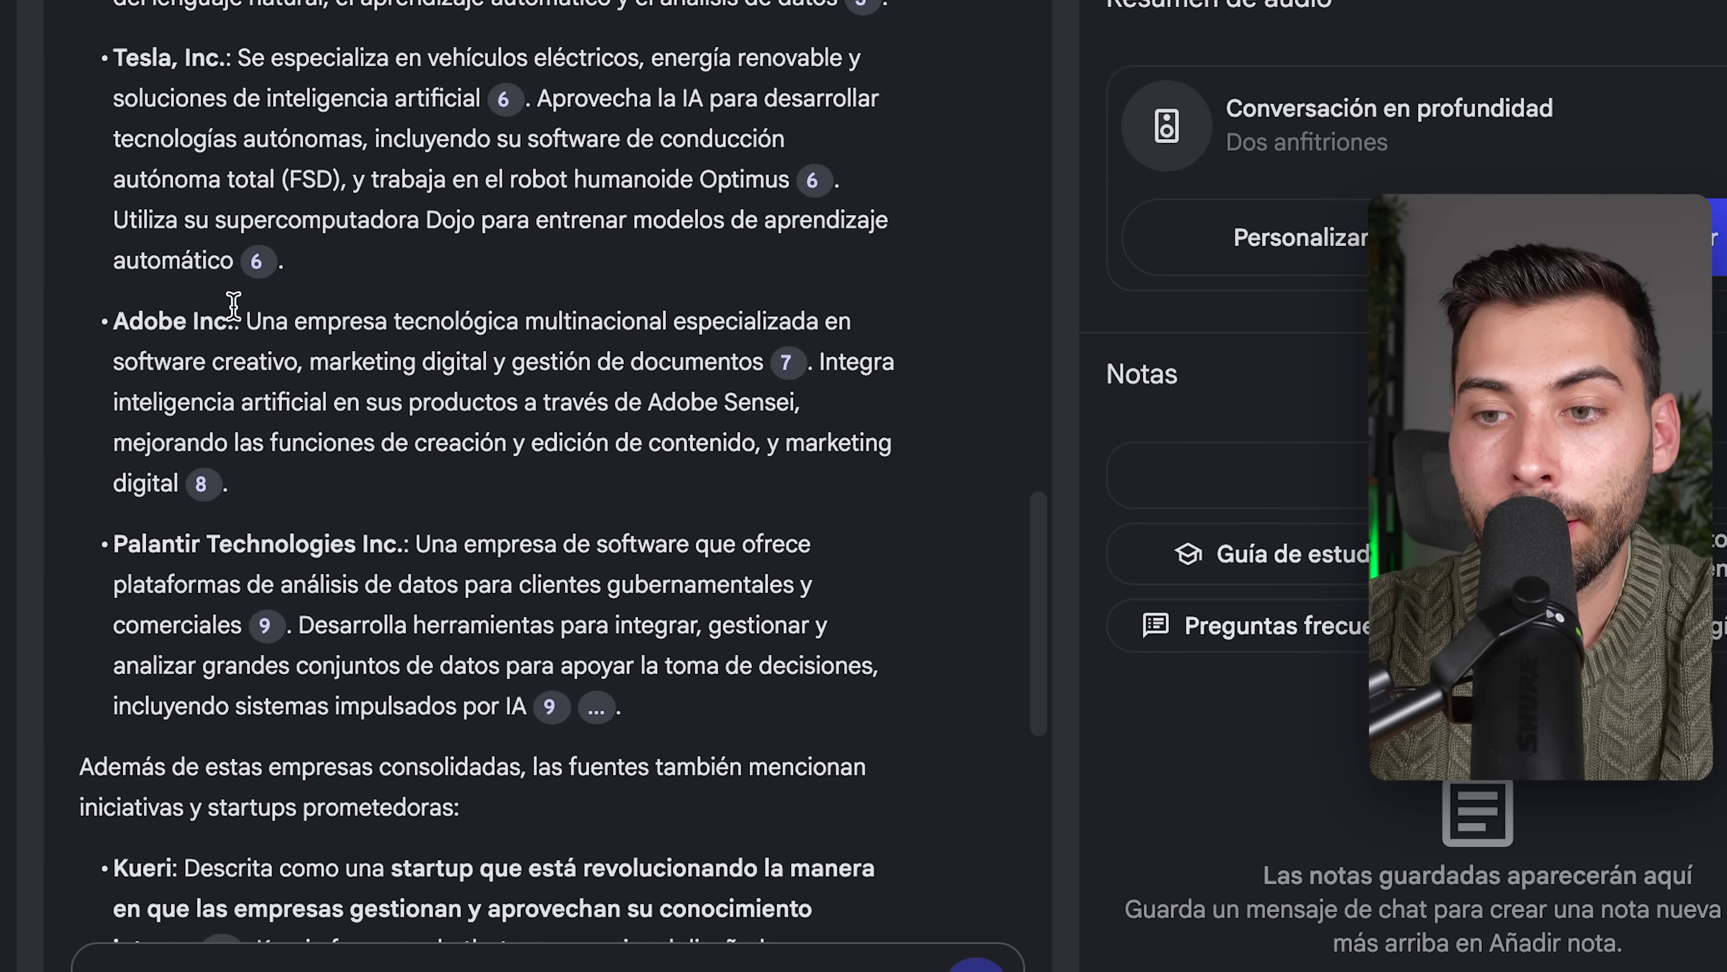
scroll(234, 306, down, 6)
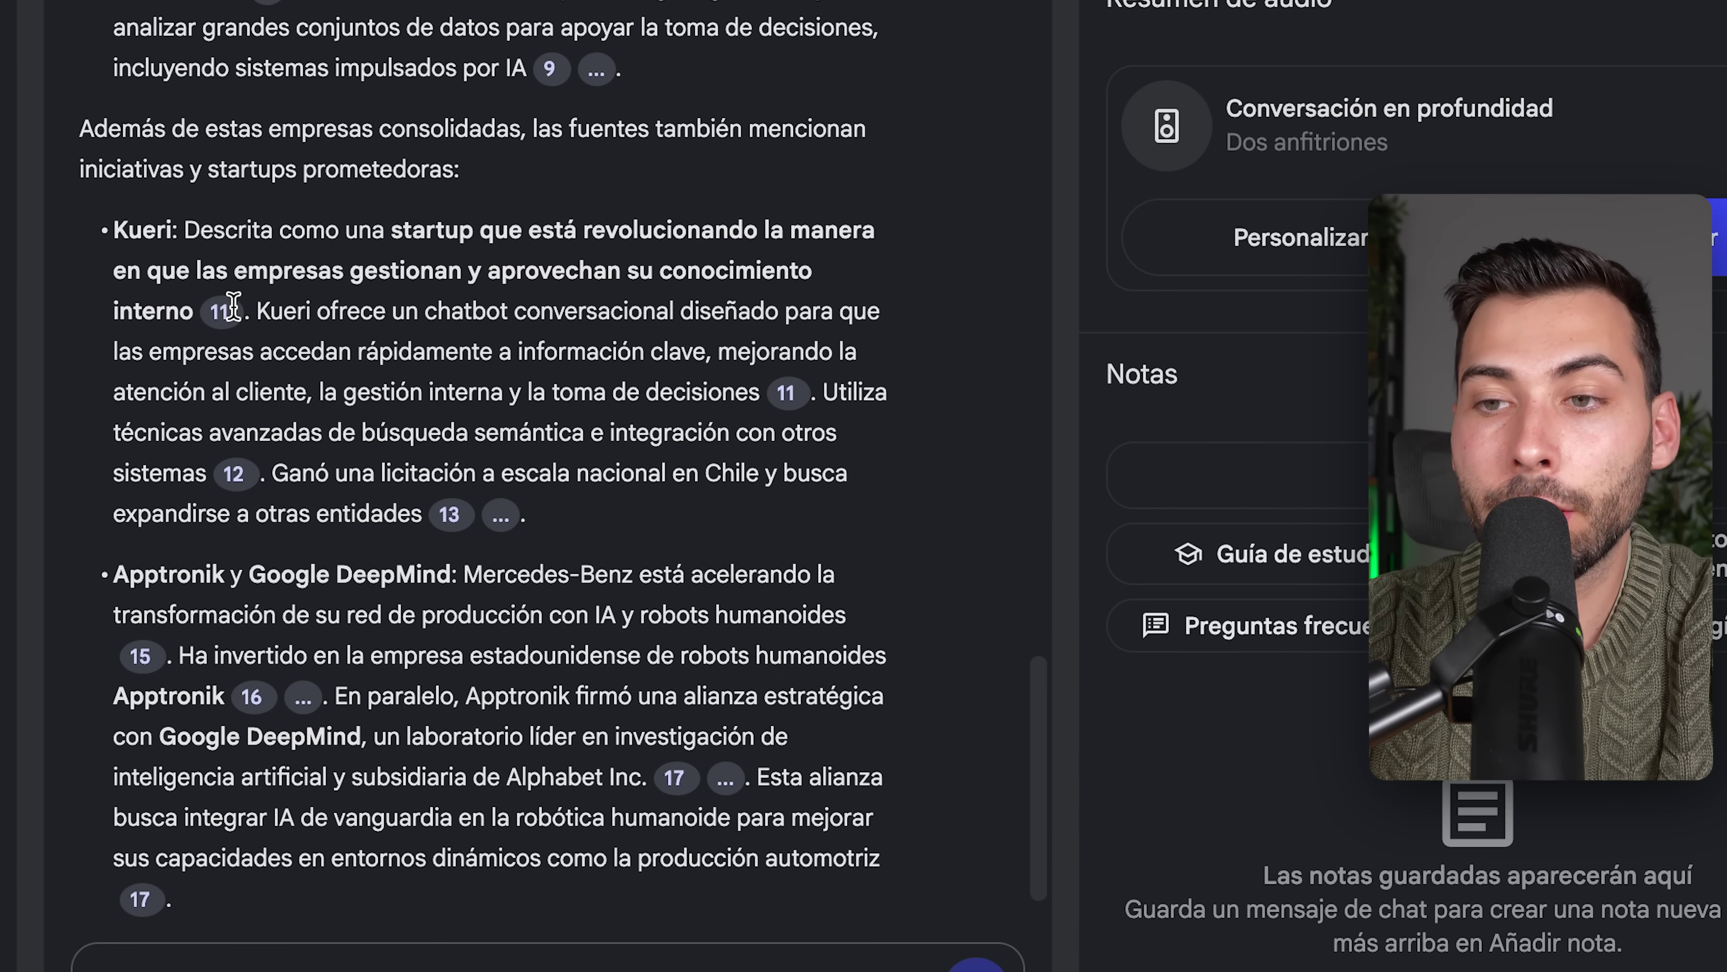
scroll(233, 307, down, 1)
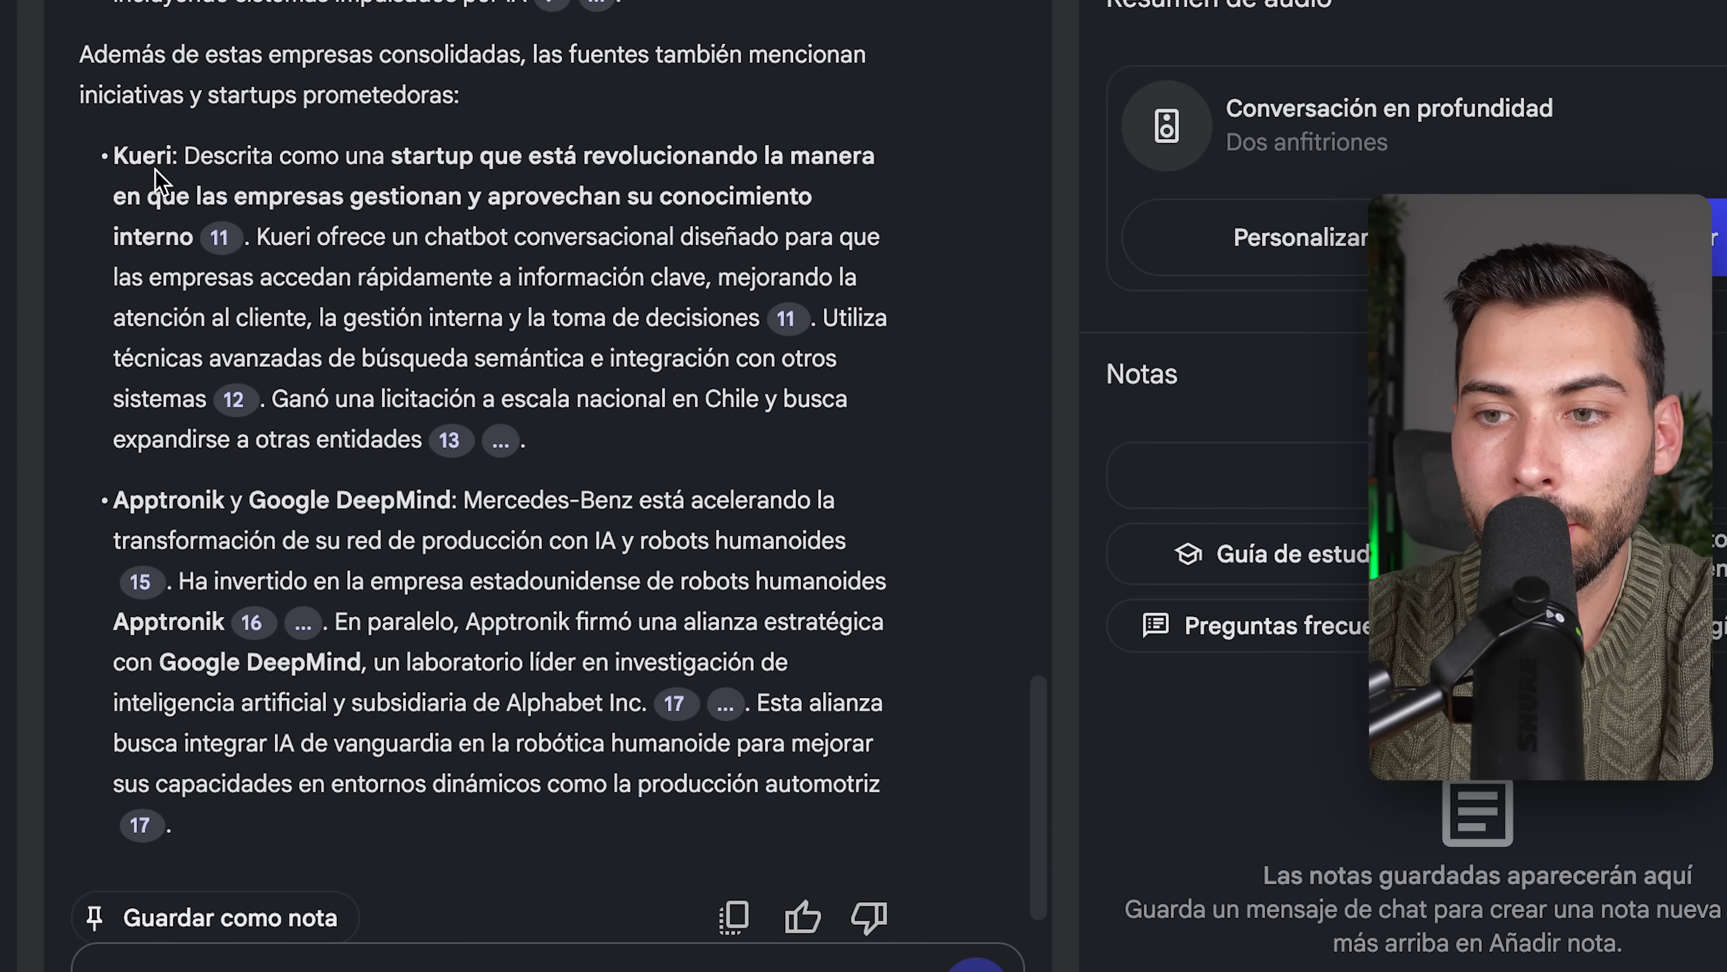
scroll(182, 510, up, 18)
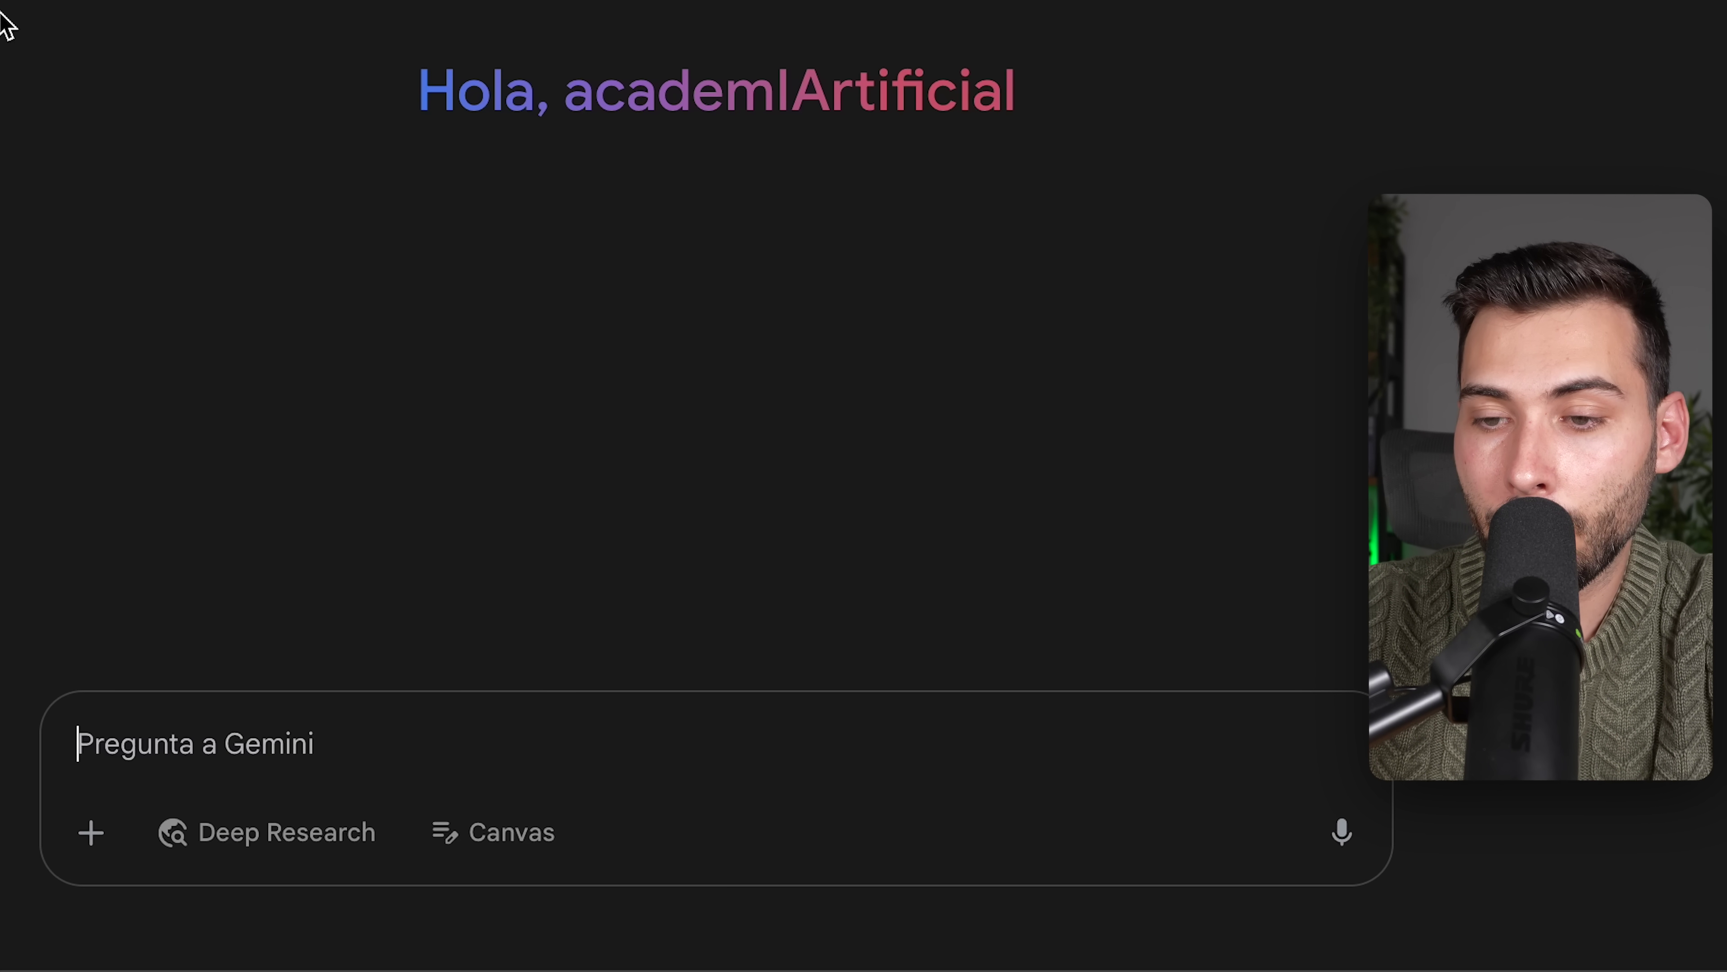
Step: Switch to Gemini and choose the Deep Research with 2.5 Pro model for a new chat
click(267, 851)
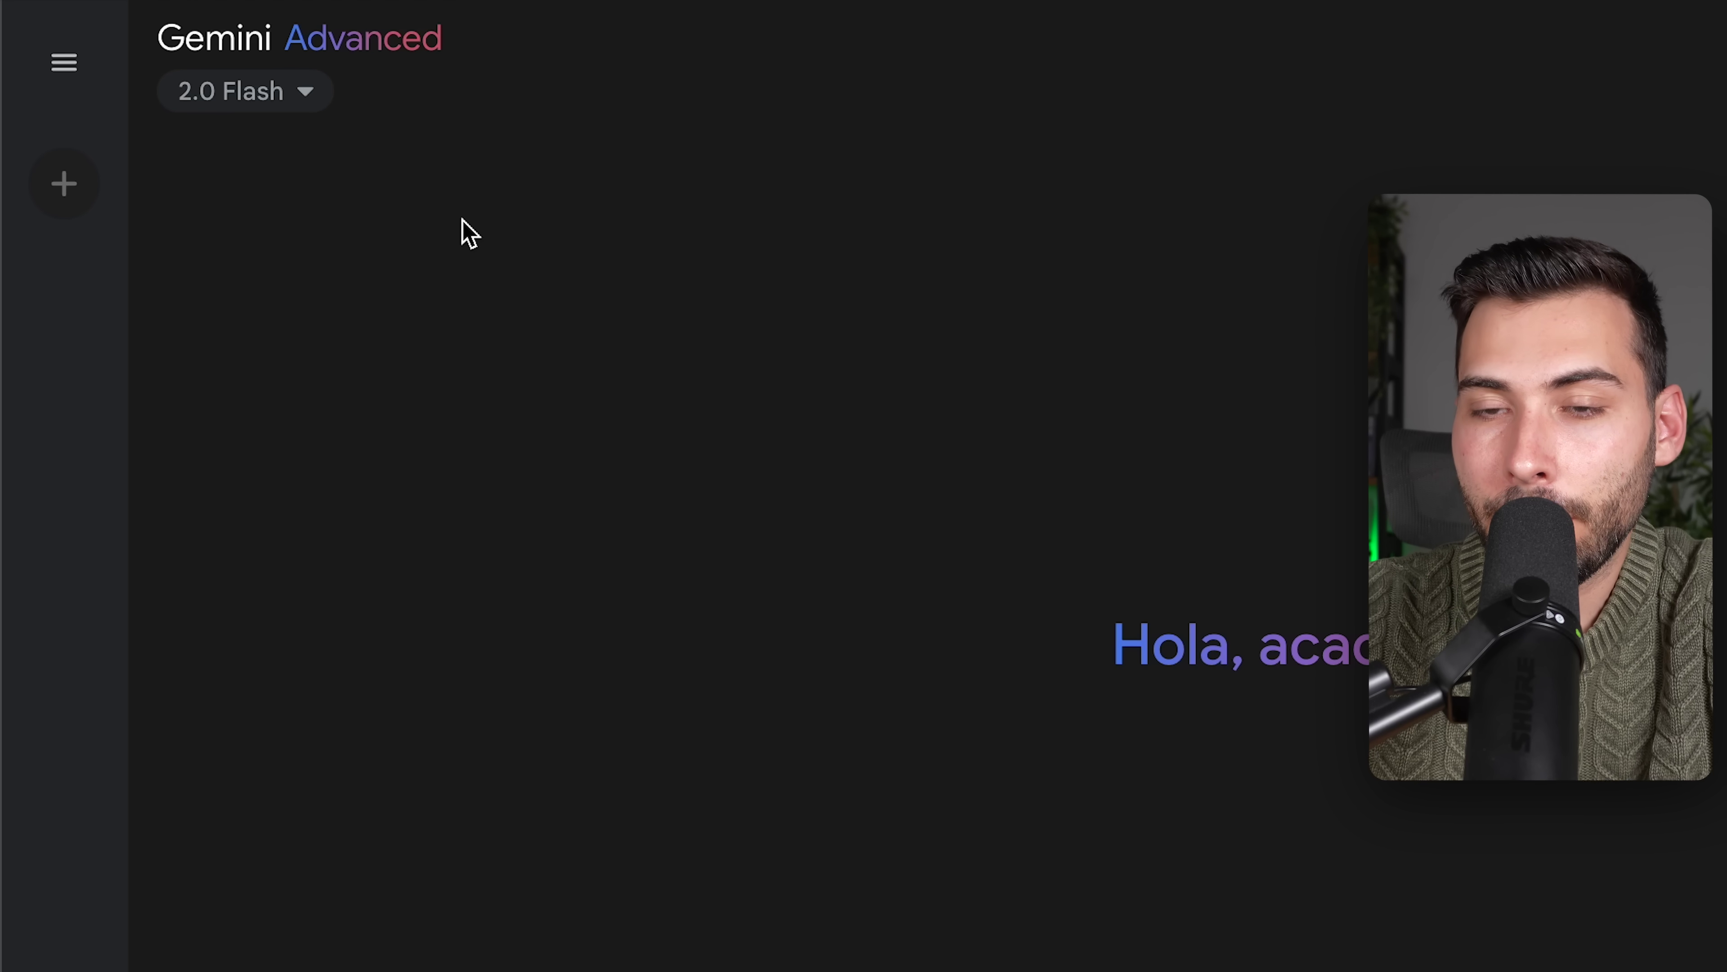
click(299, 91)
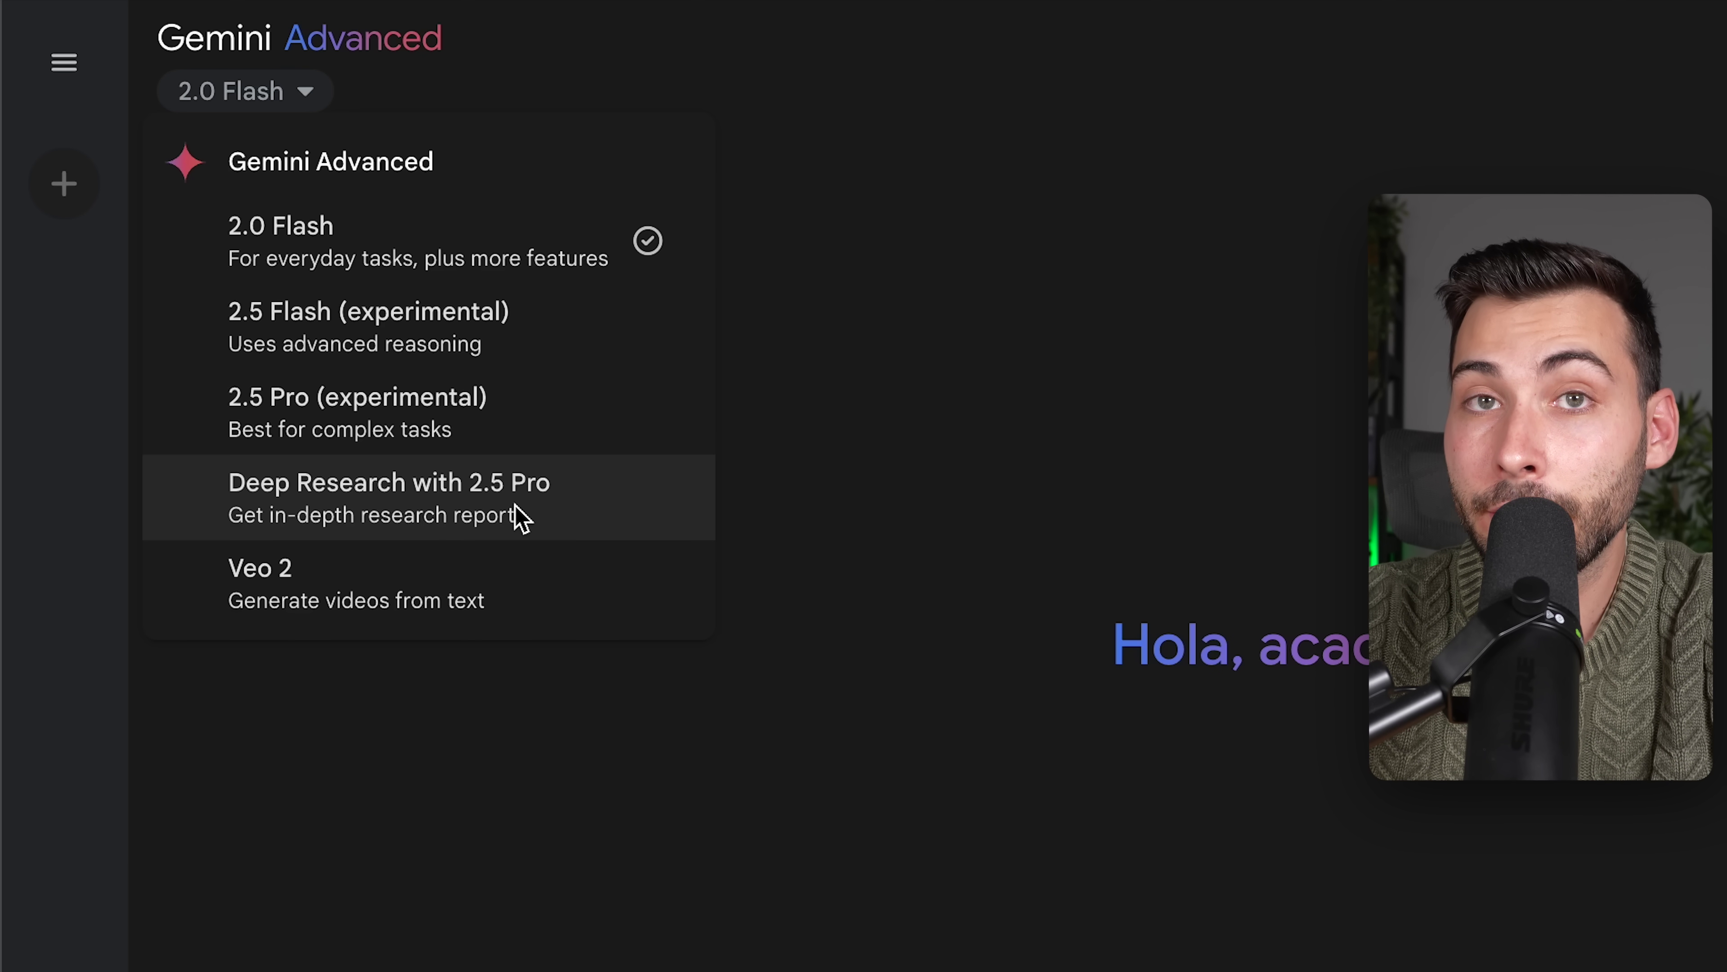
click(544, 510)
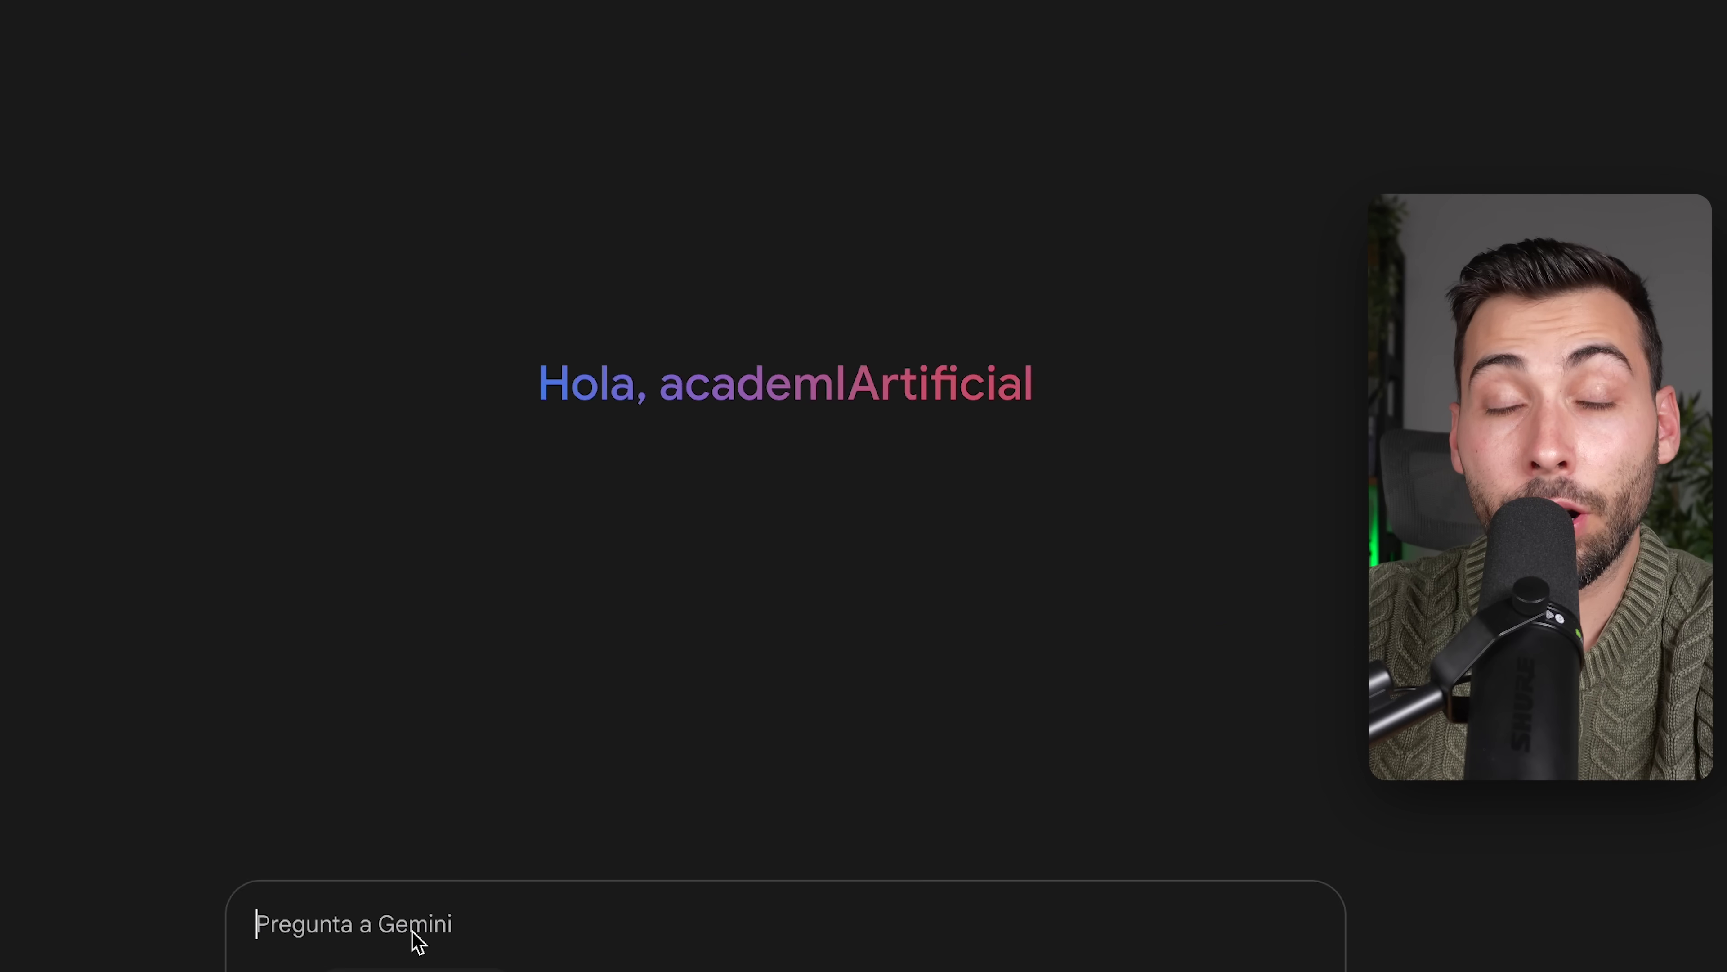
Step: Submit the prepared prompt for a deep executive strategic analysis of NVIDIA Corporation, checking its full text in the expanded editor first
key(ctrl+v)
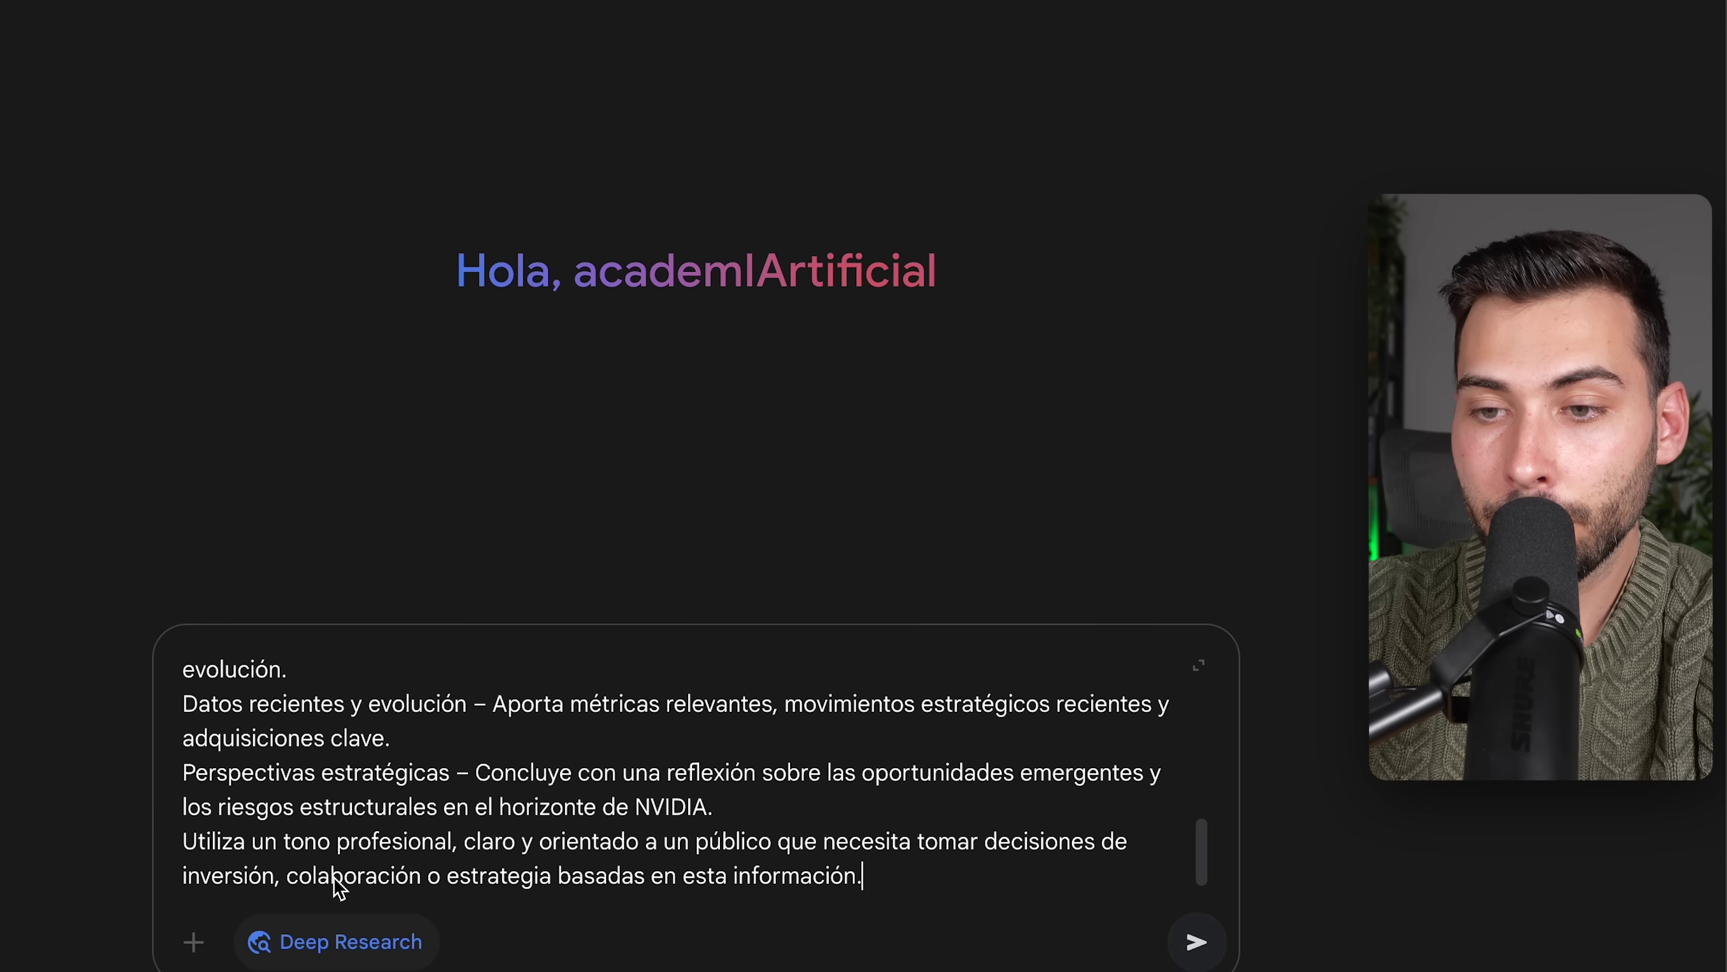
scroll(421, 789, up, 5)
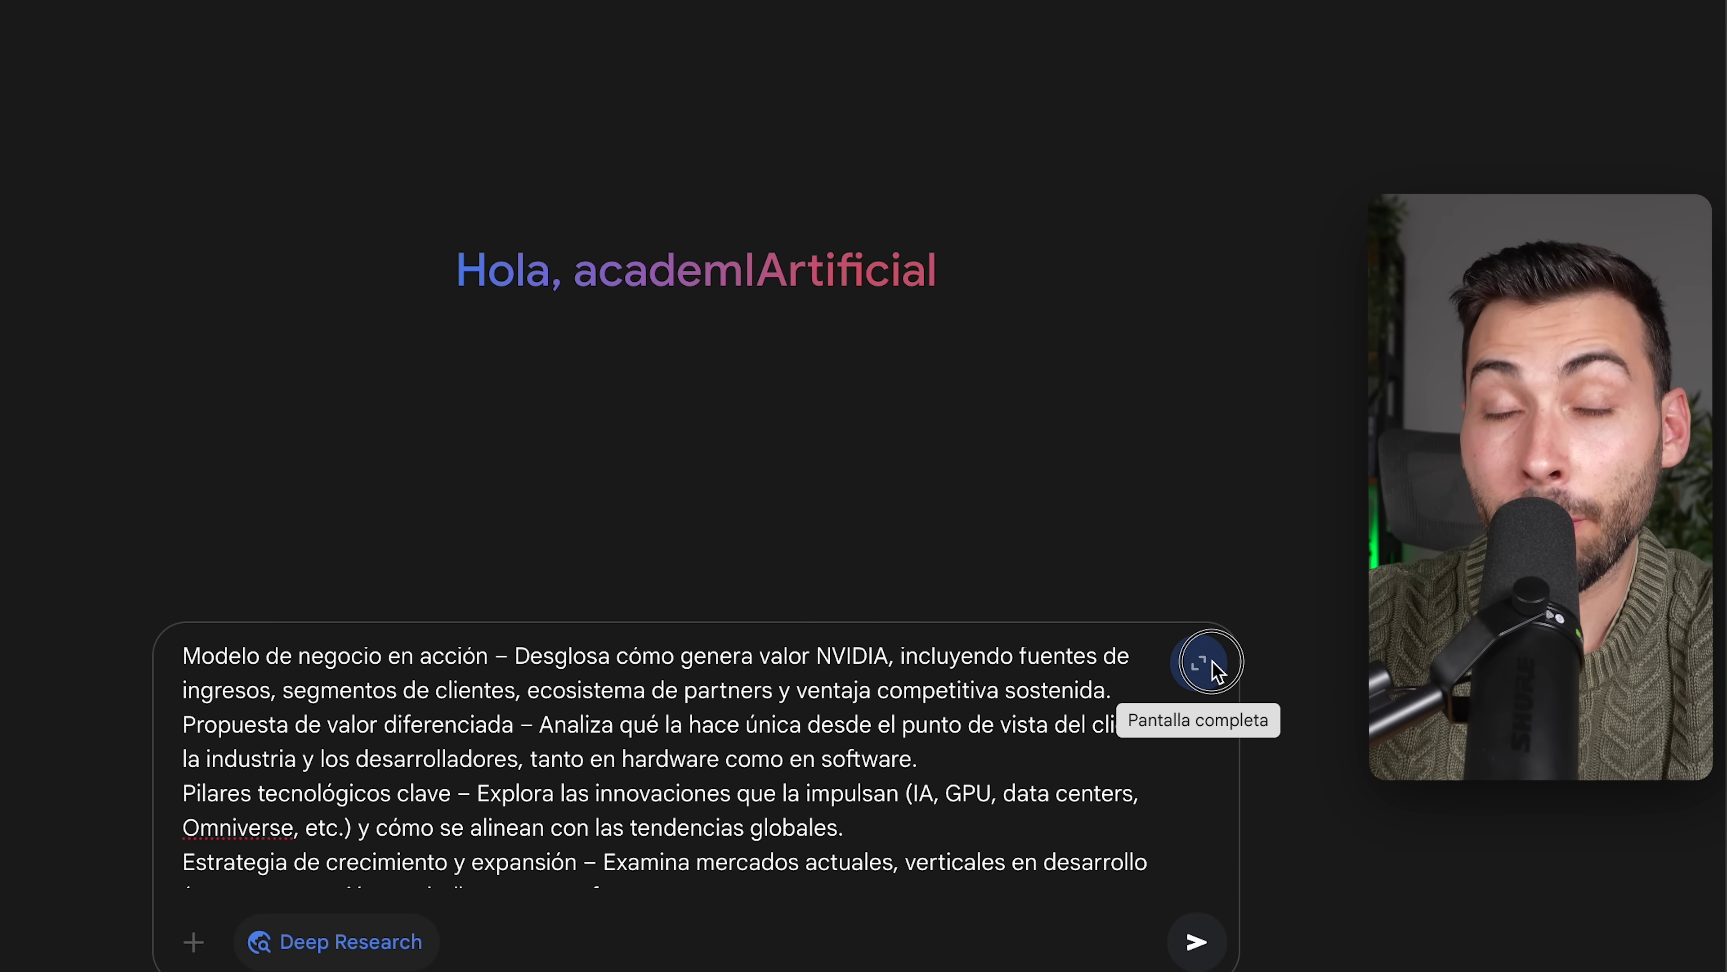
click(1213, 662)
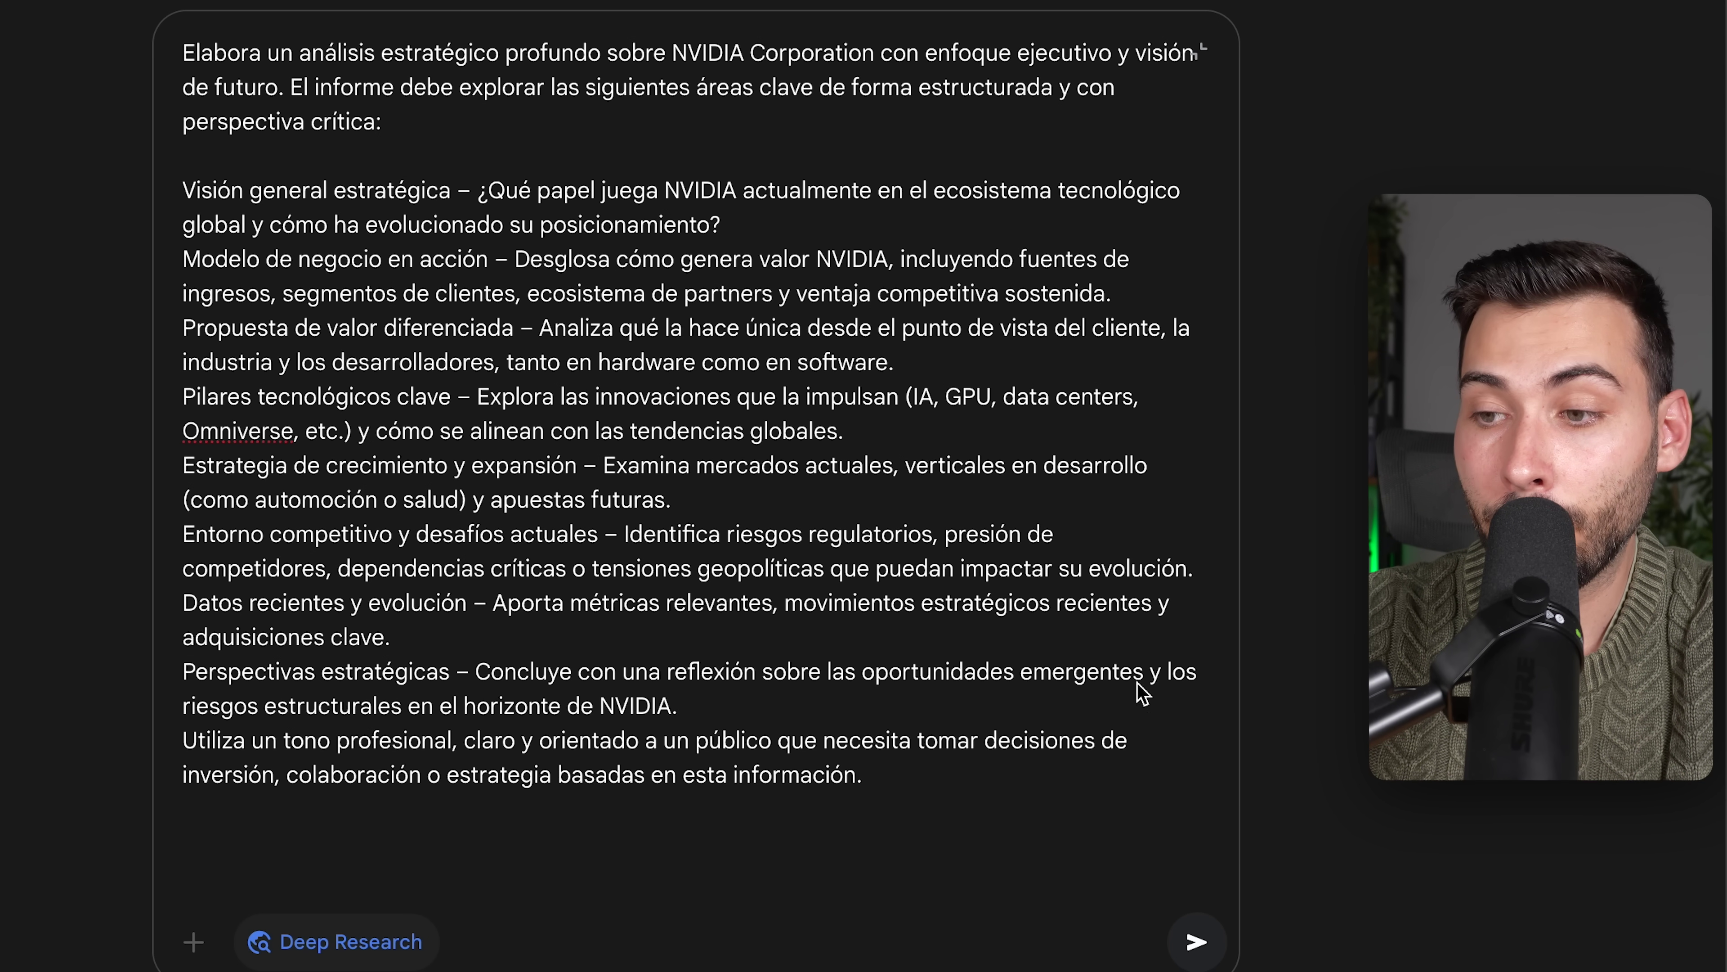
click(1197, 941)
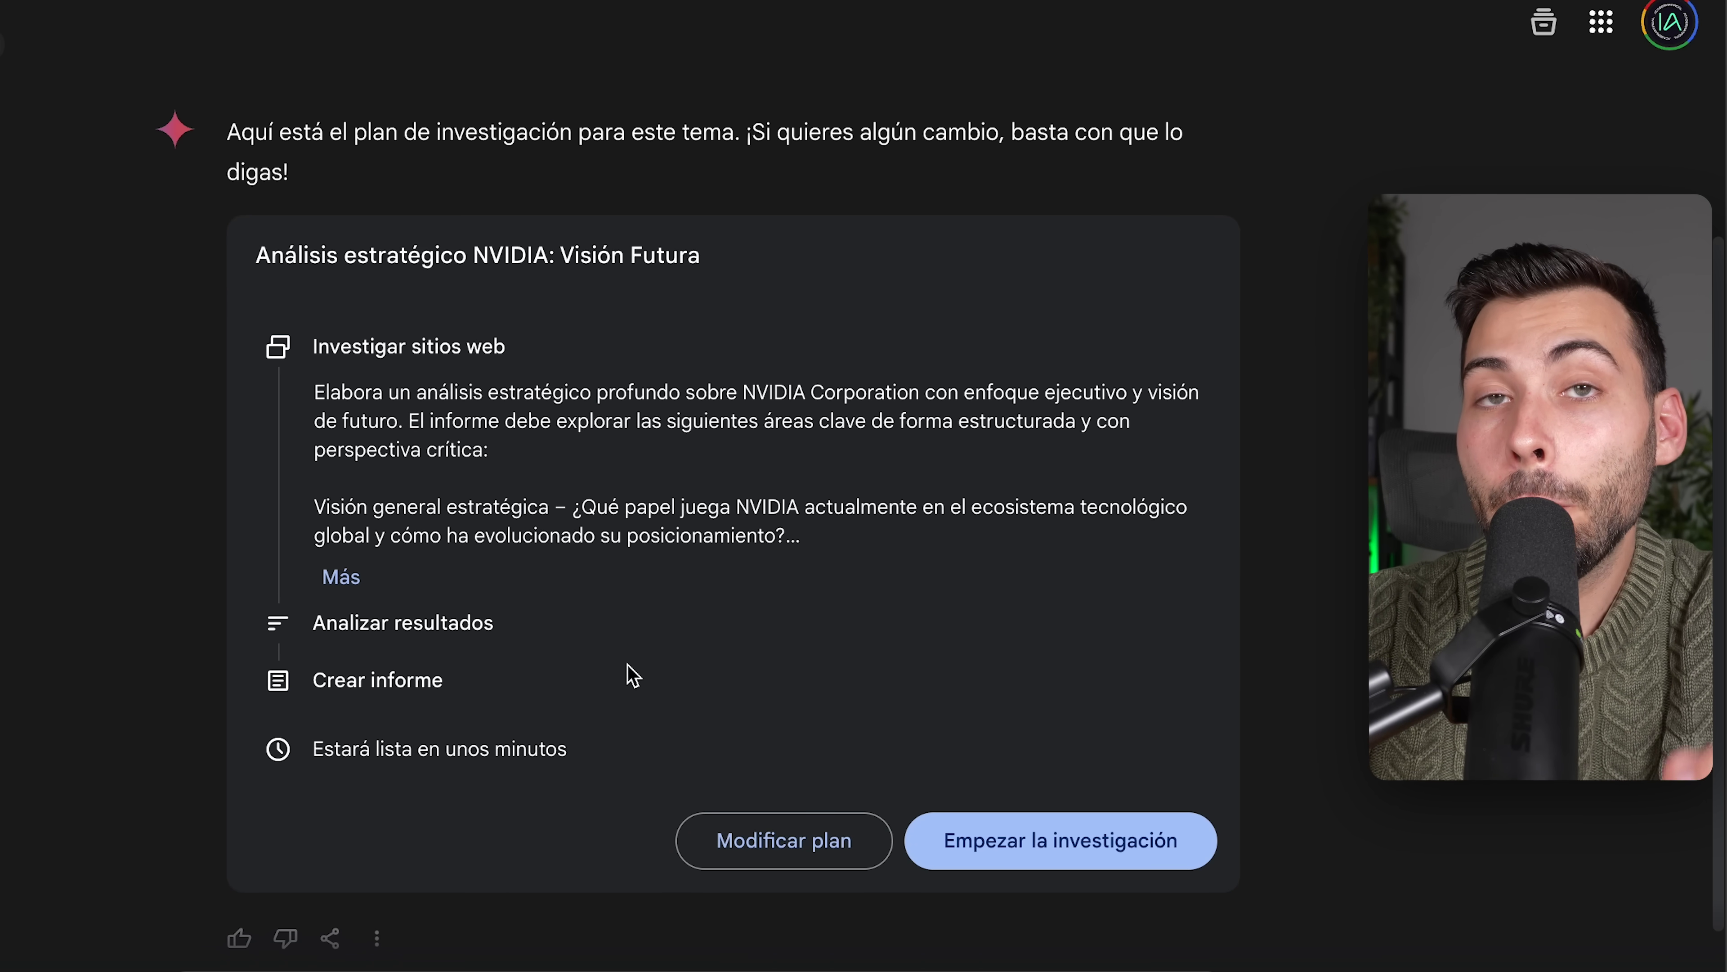
Step: Expand the proposed NVIDIA research plan and examine all eight research points and the remaining stages
click(342, 577)
scroll(344, 581, down, 8)
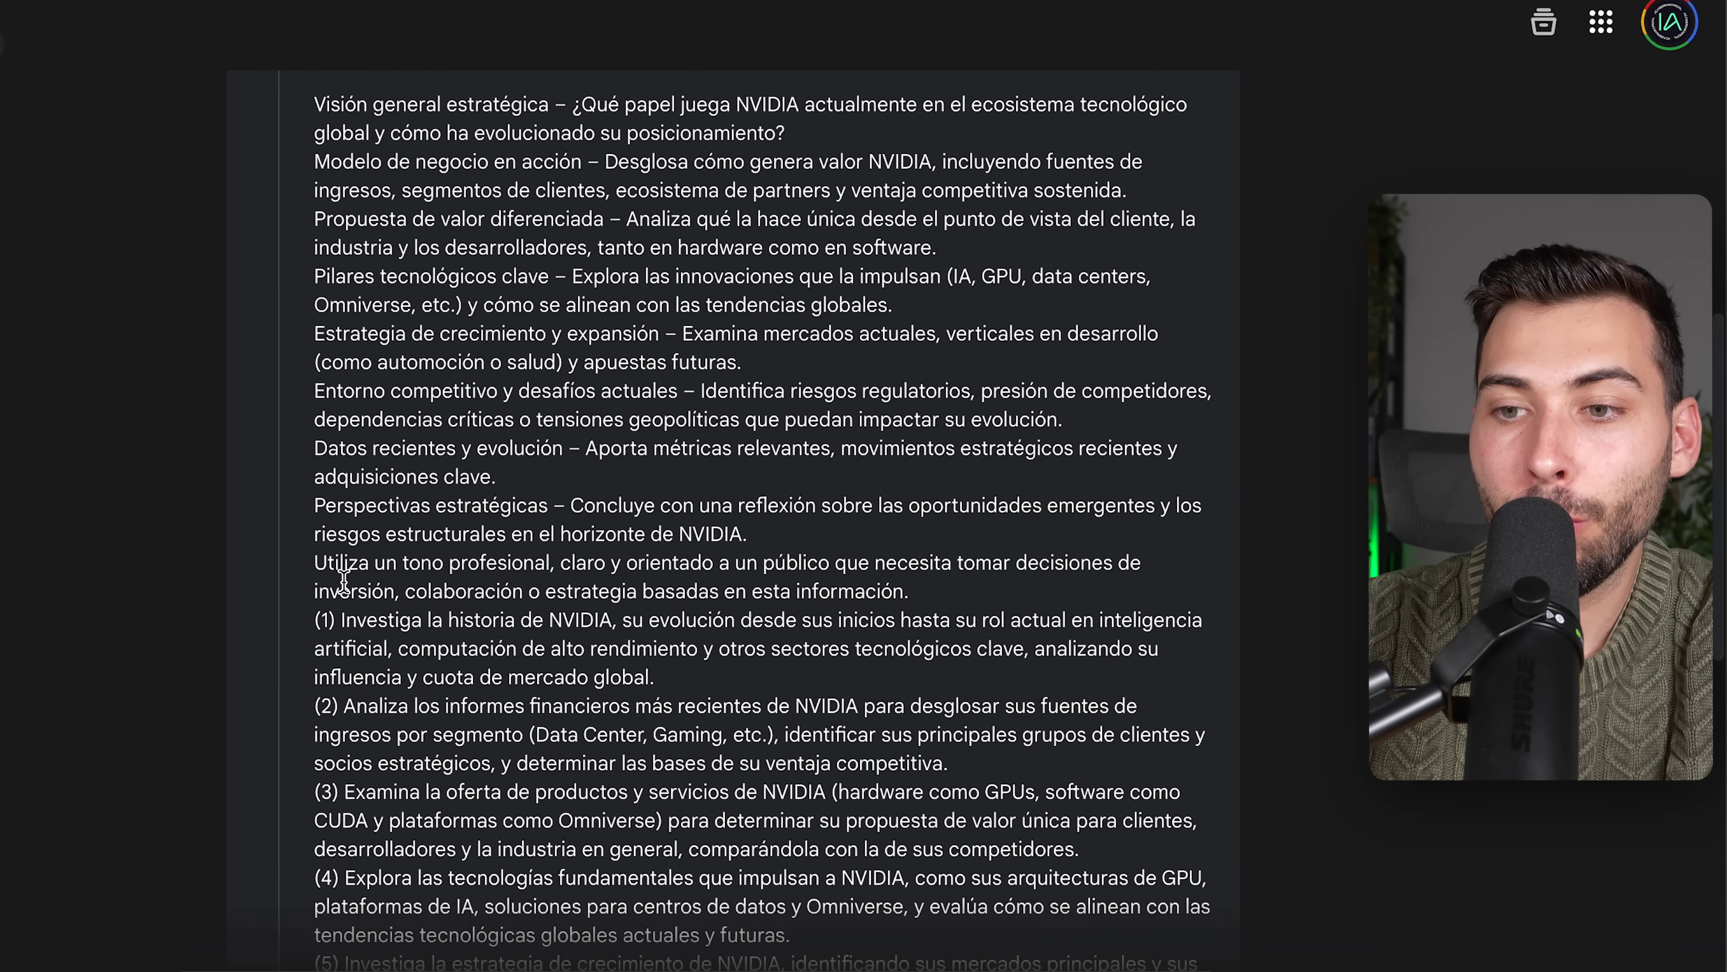
scroll(343, 582, down, 5)
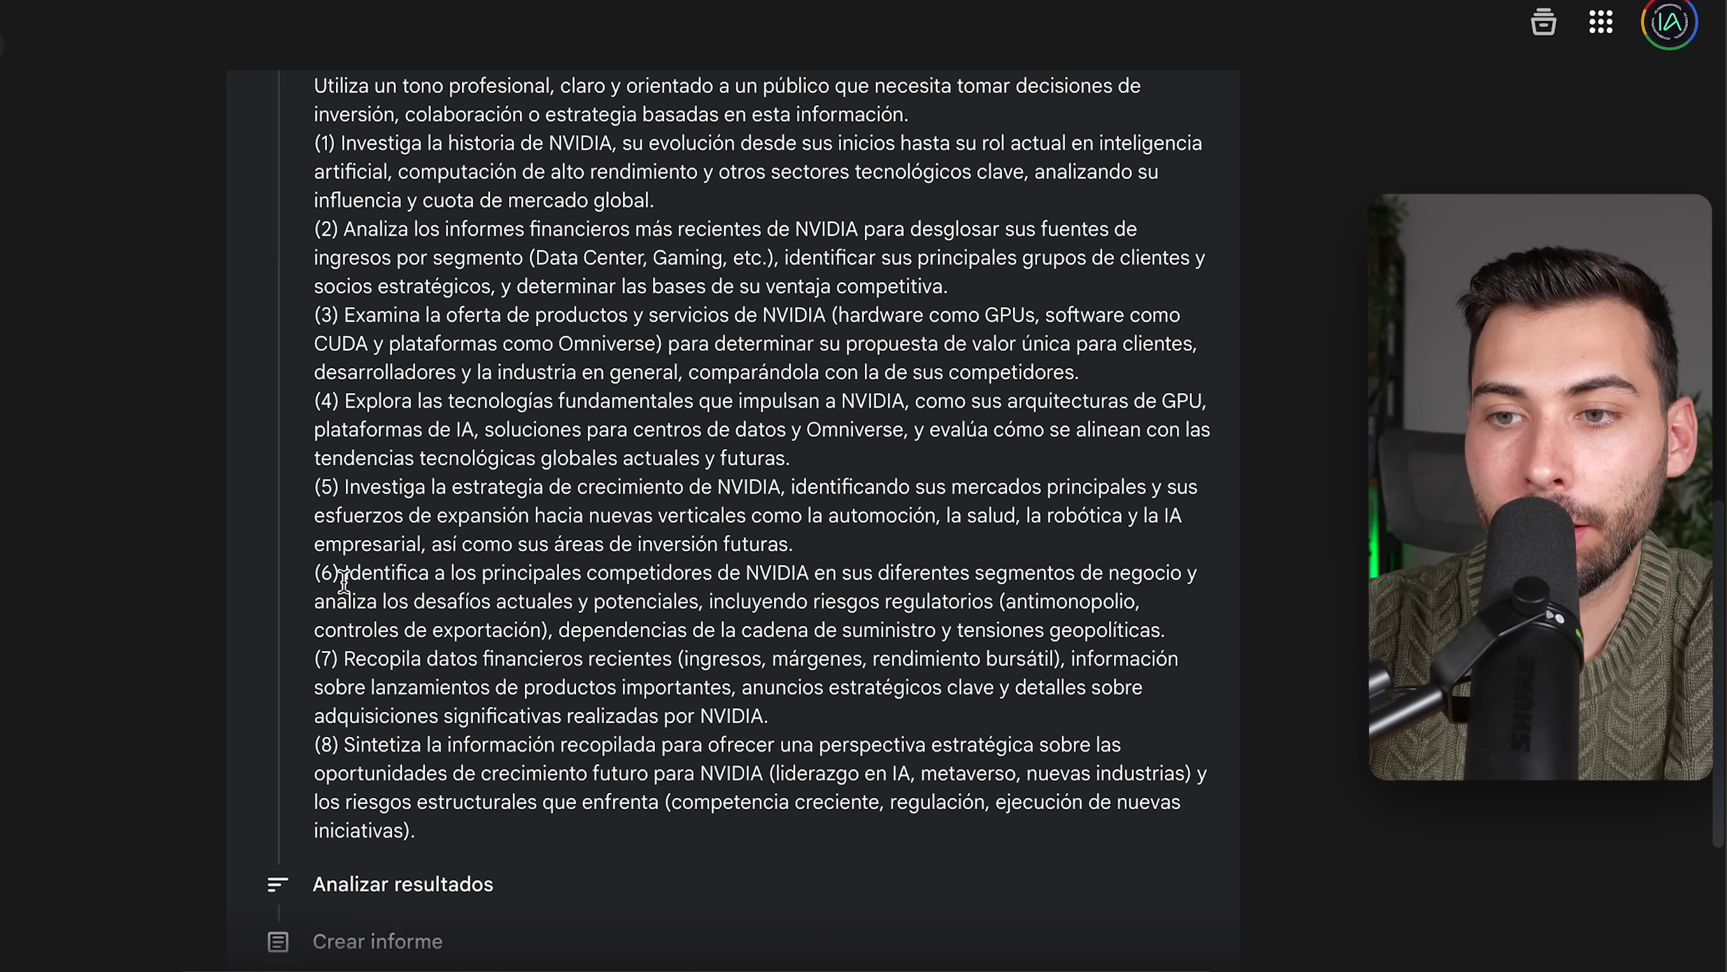
scroll(343, 581, down, 1)
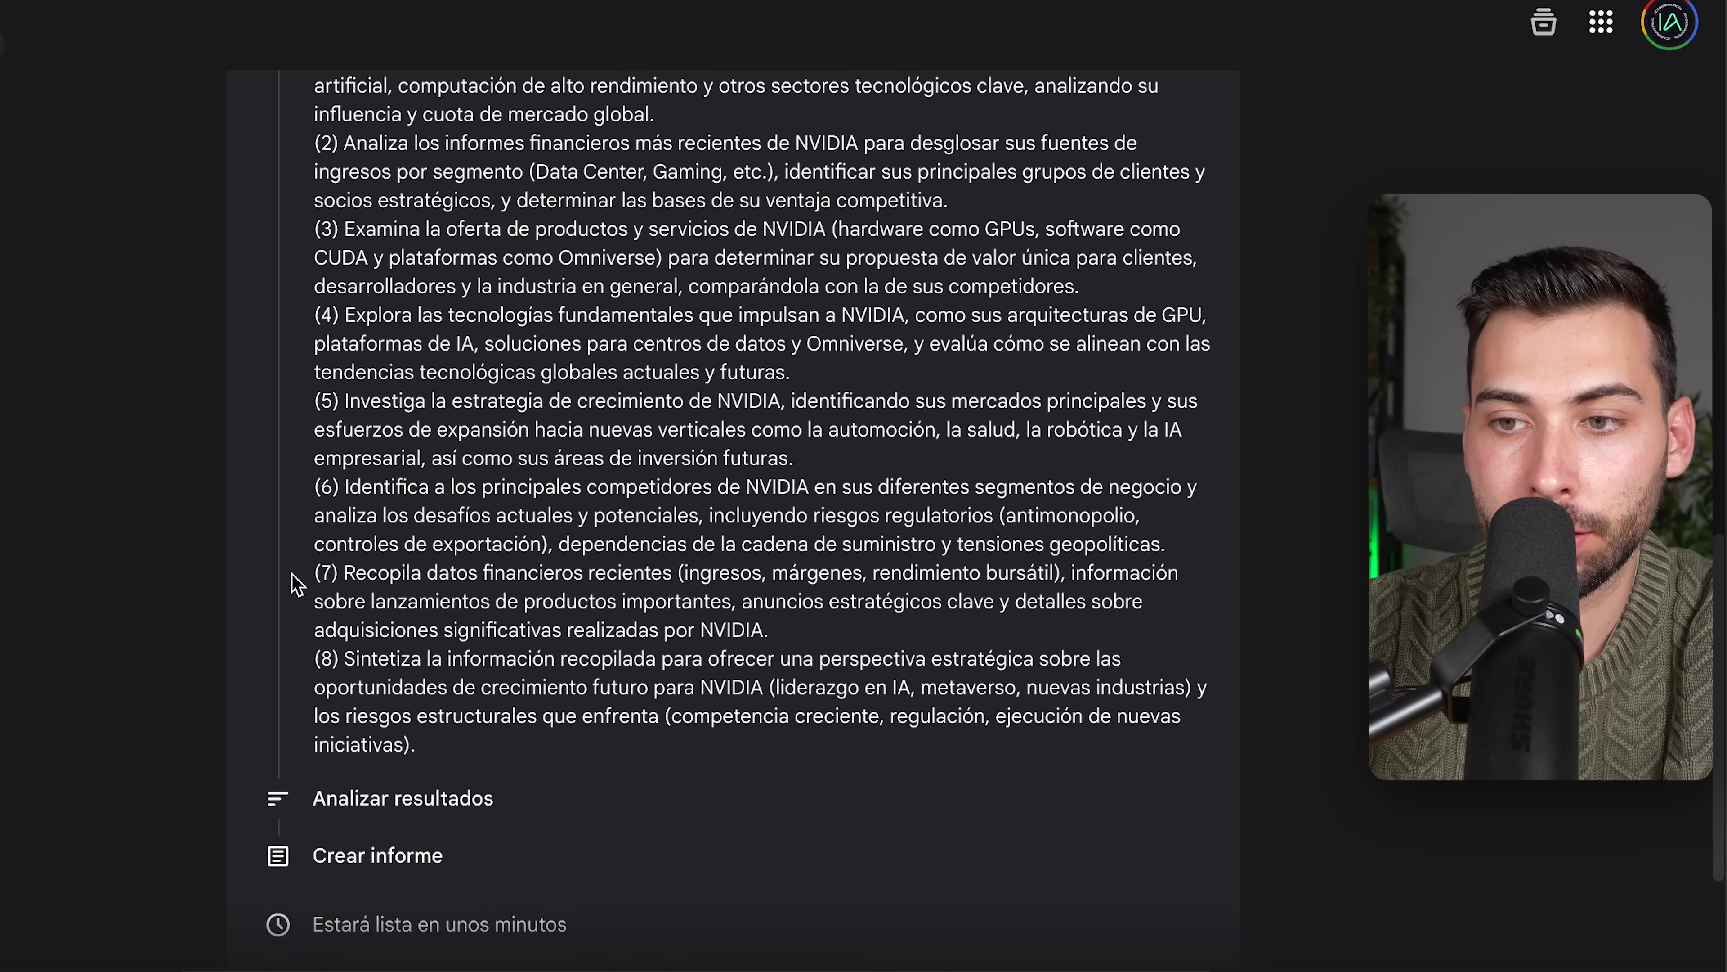
scroll(527, 670, down, 2)
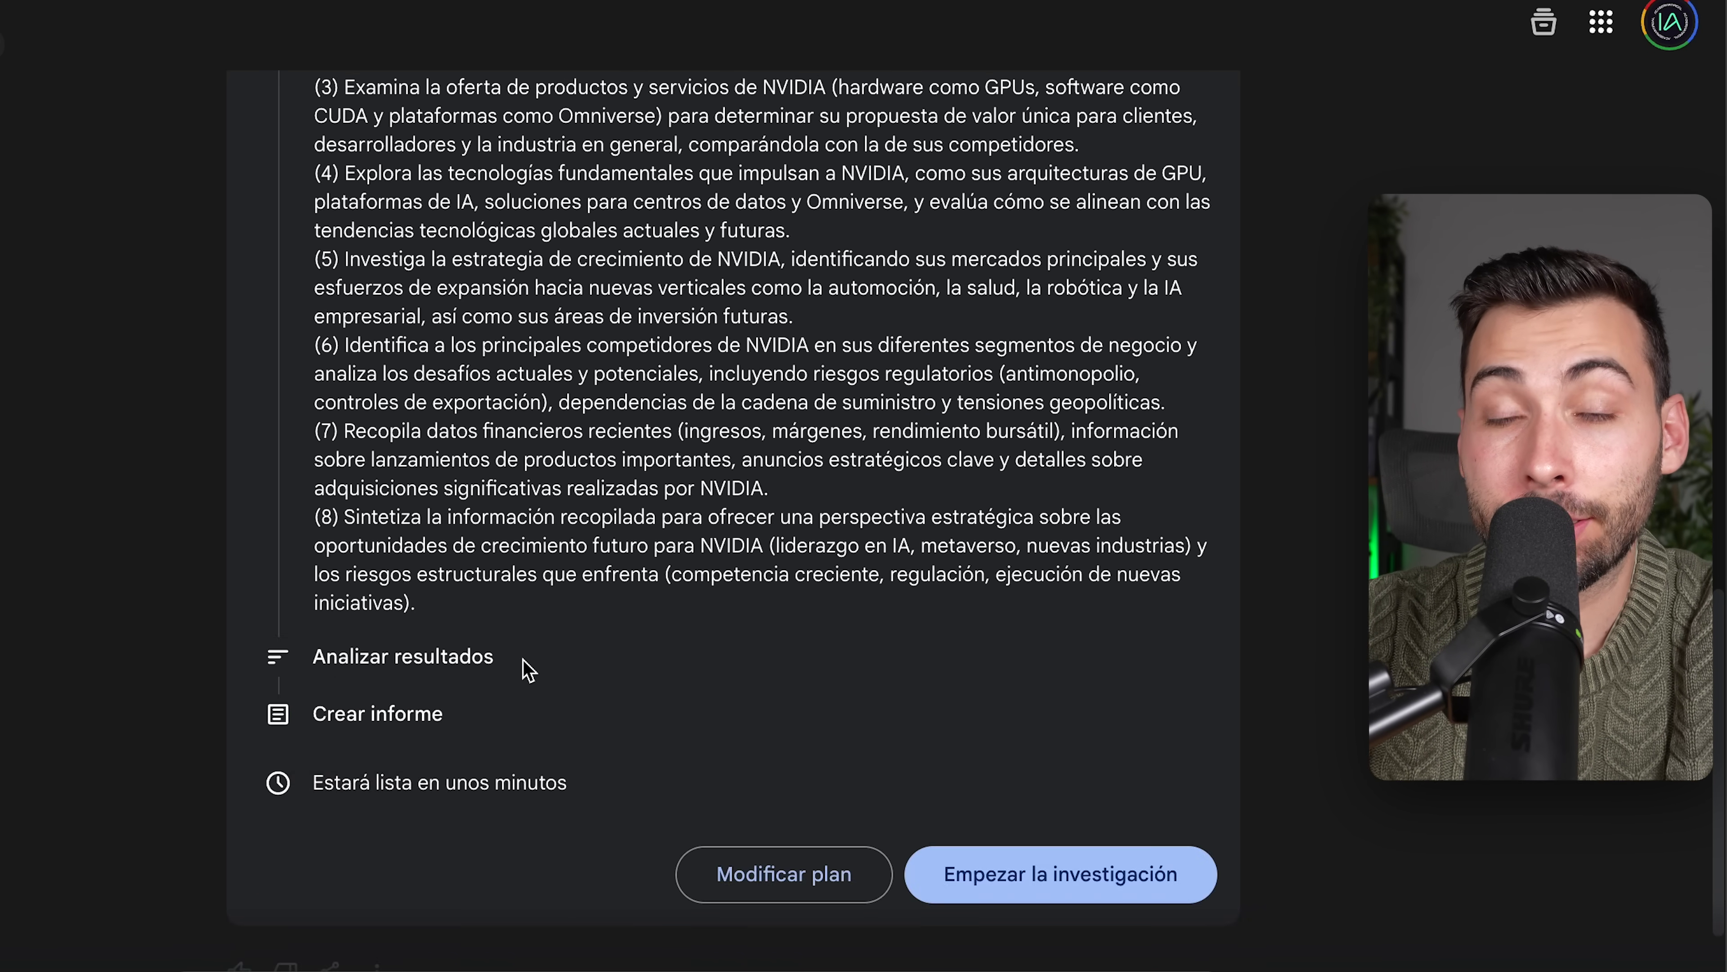
scroll(528, 670, down, 1)
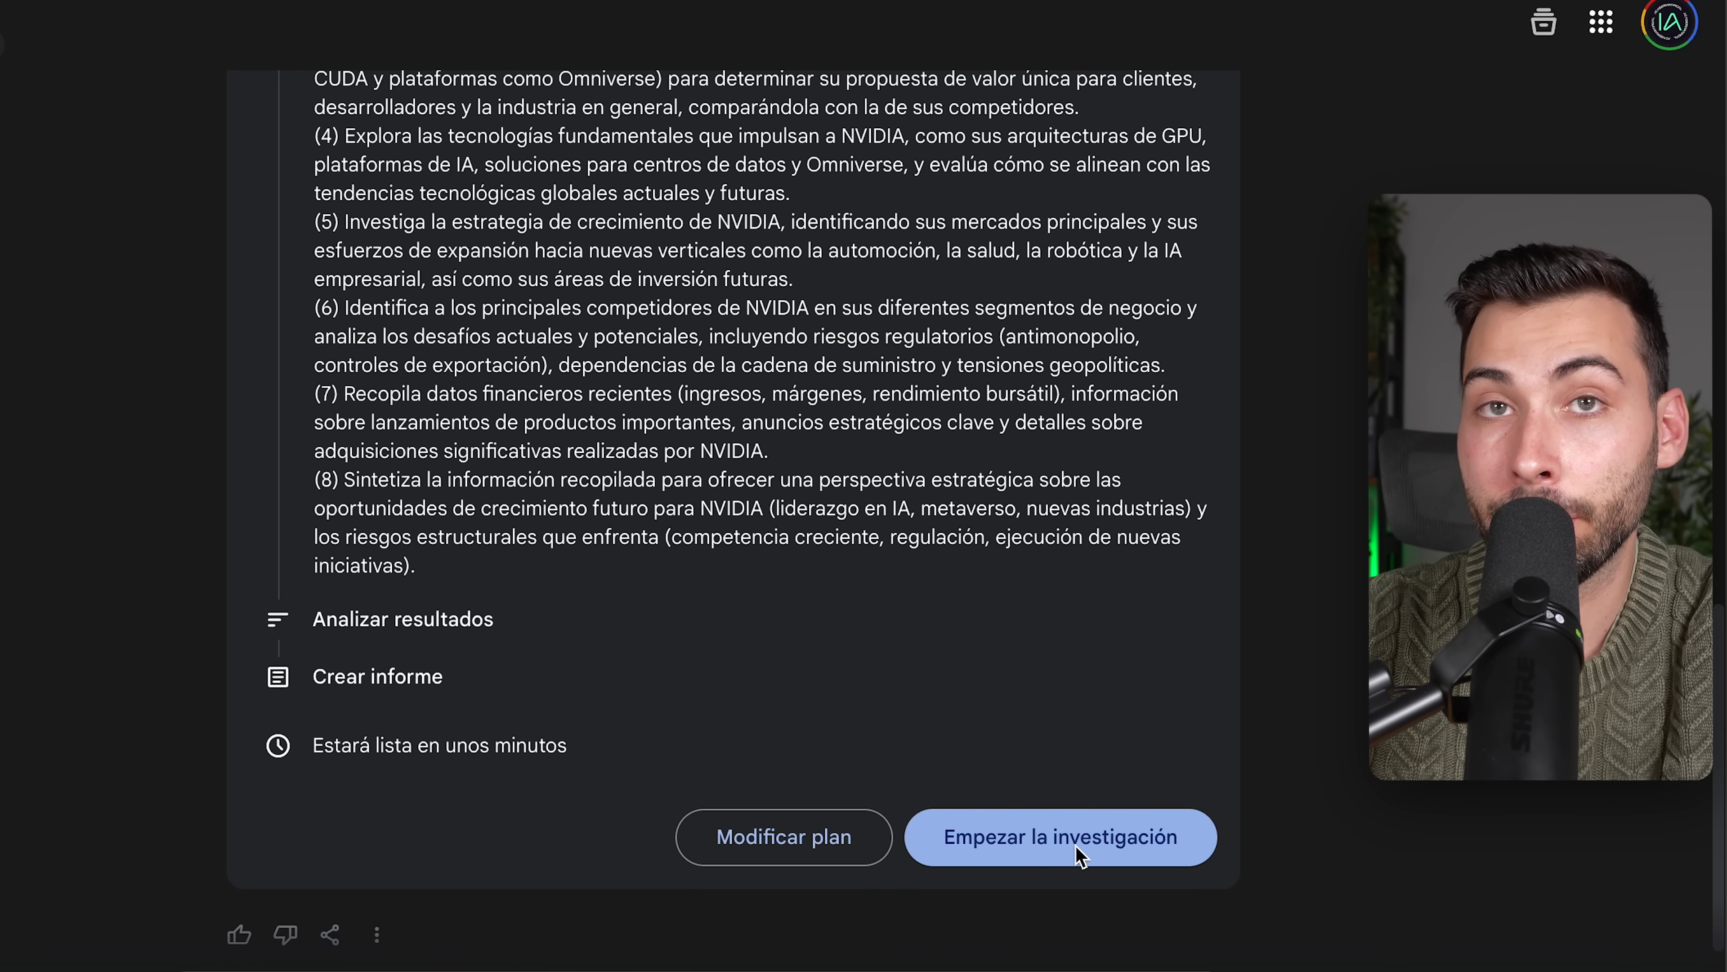
Step: Start the NVIDIA investigation and examine its reasoning and the websites being researched
click(1085, 858)
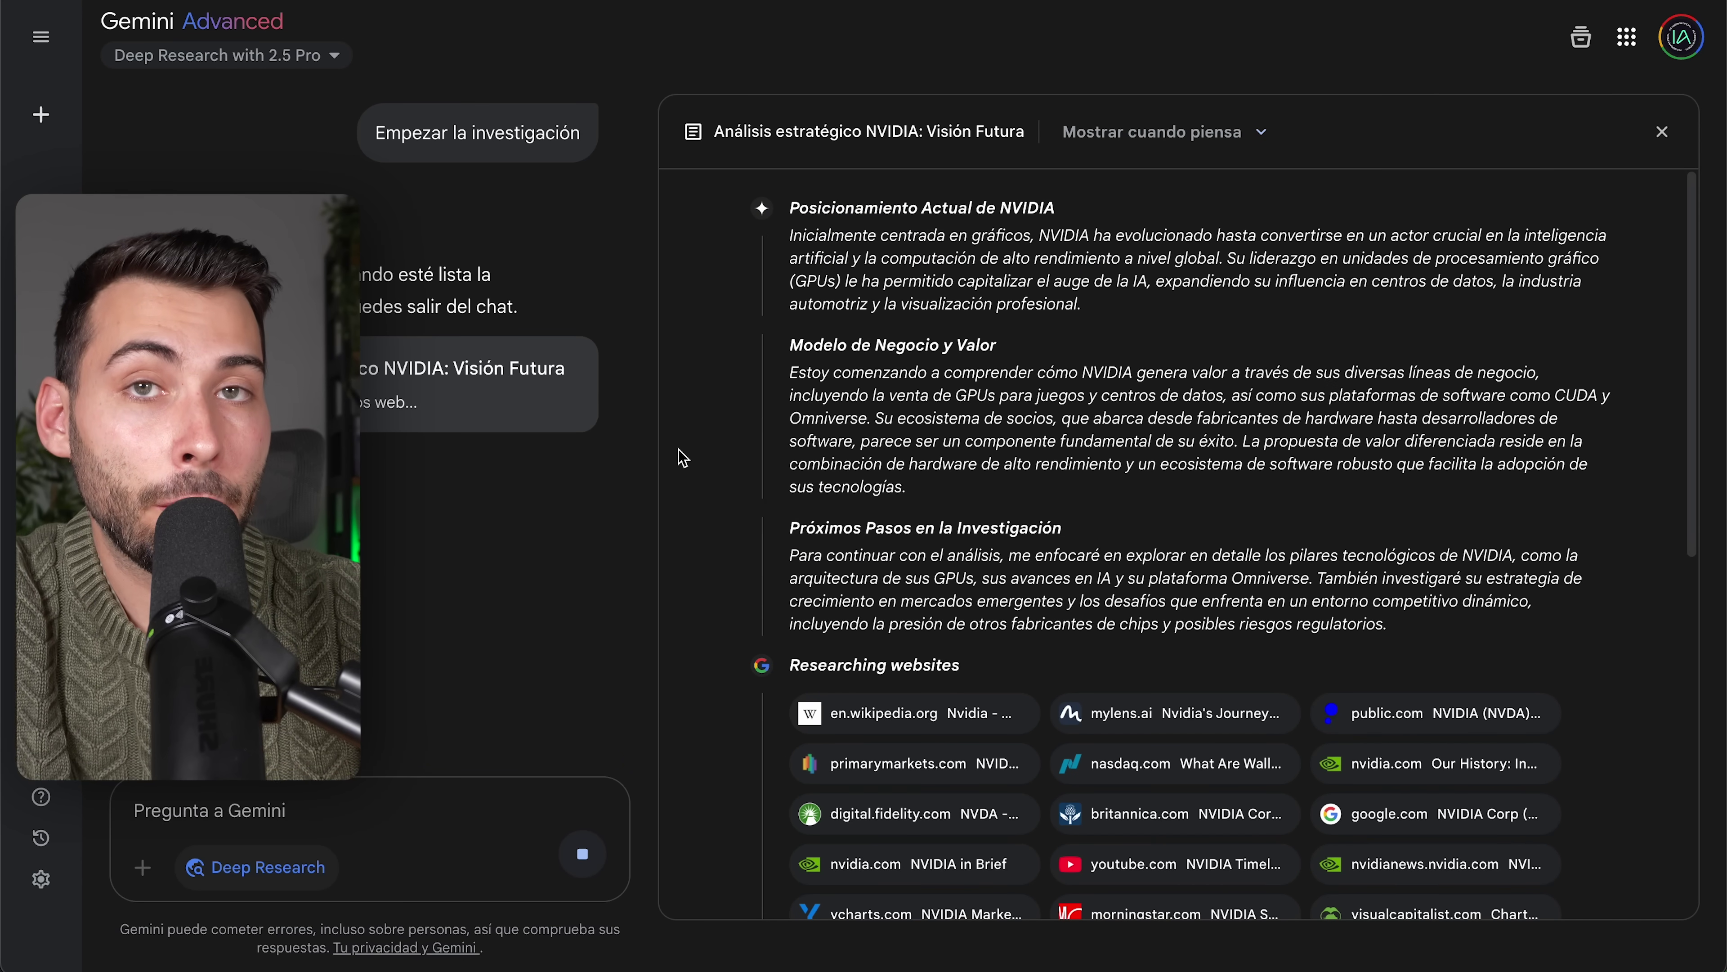
scroll(1020, 252, down, 5)
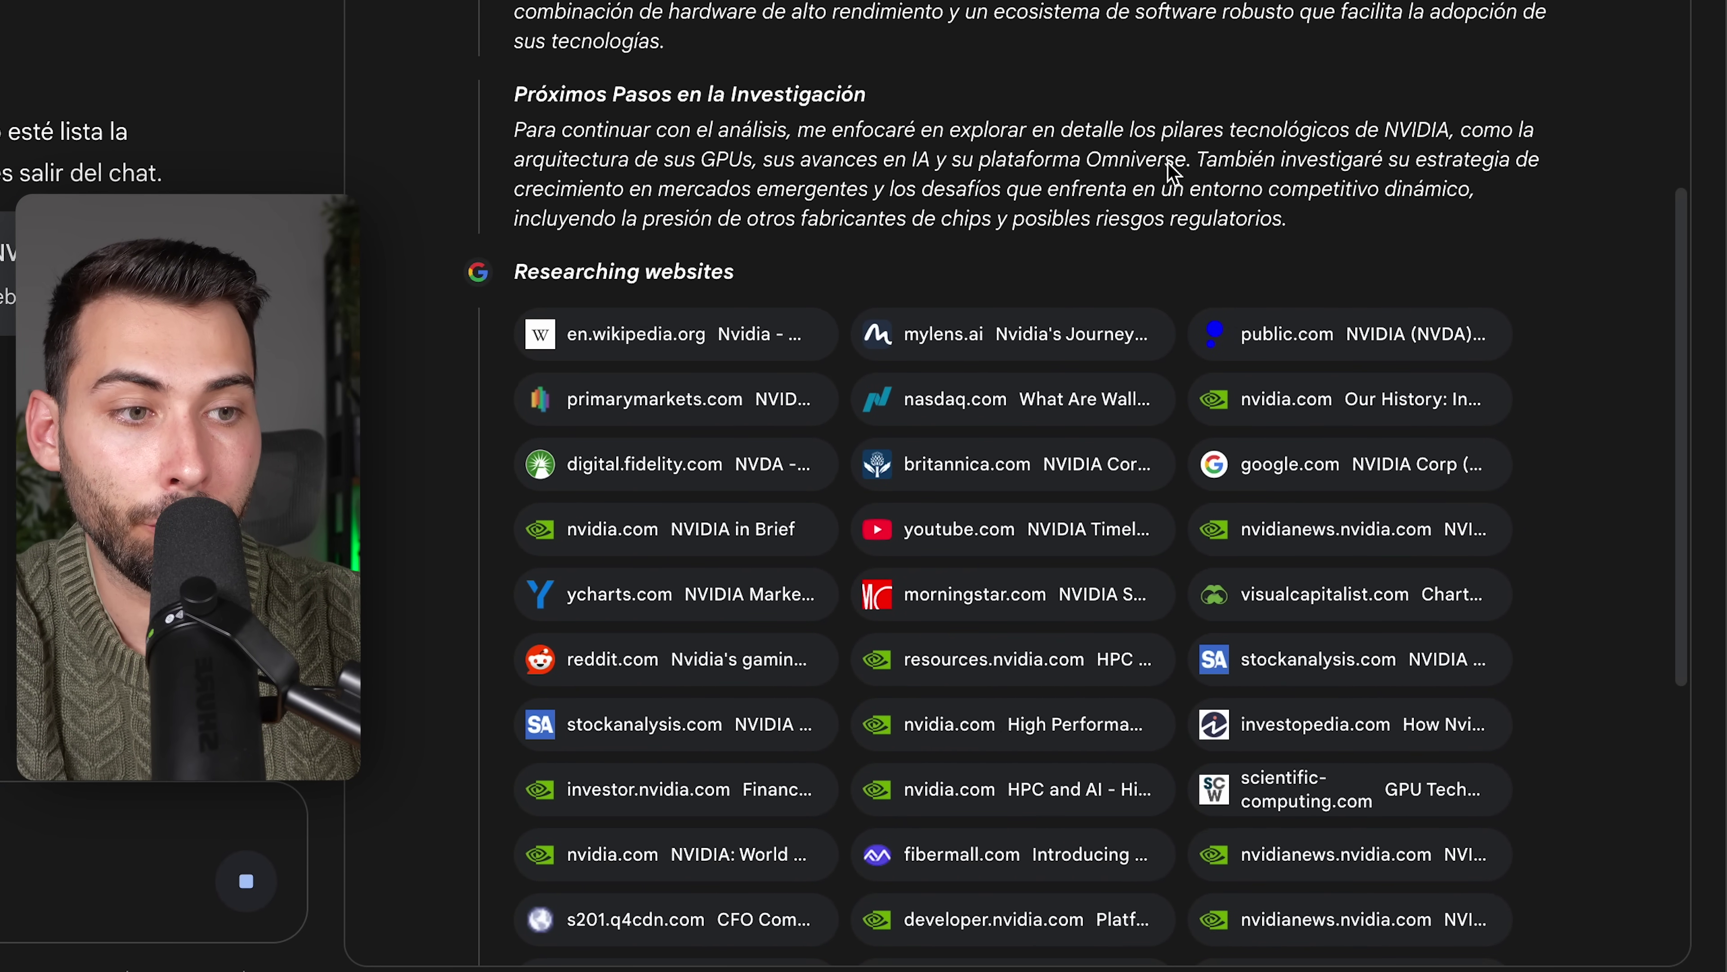
Step: Examine the finished NVIDIA report, including the sources cited for the hardware and software coevolution paragraph and the revenue and growth by segment table
scroll(850, 738, down, 2)
scroll(850, 738, down, 1)
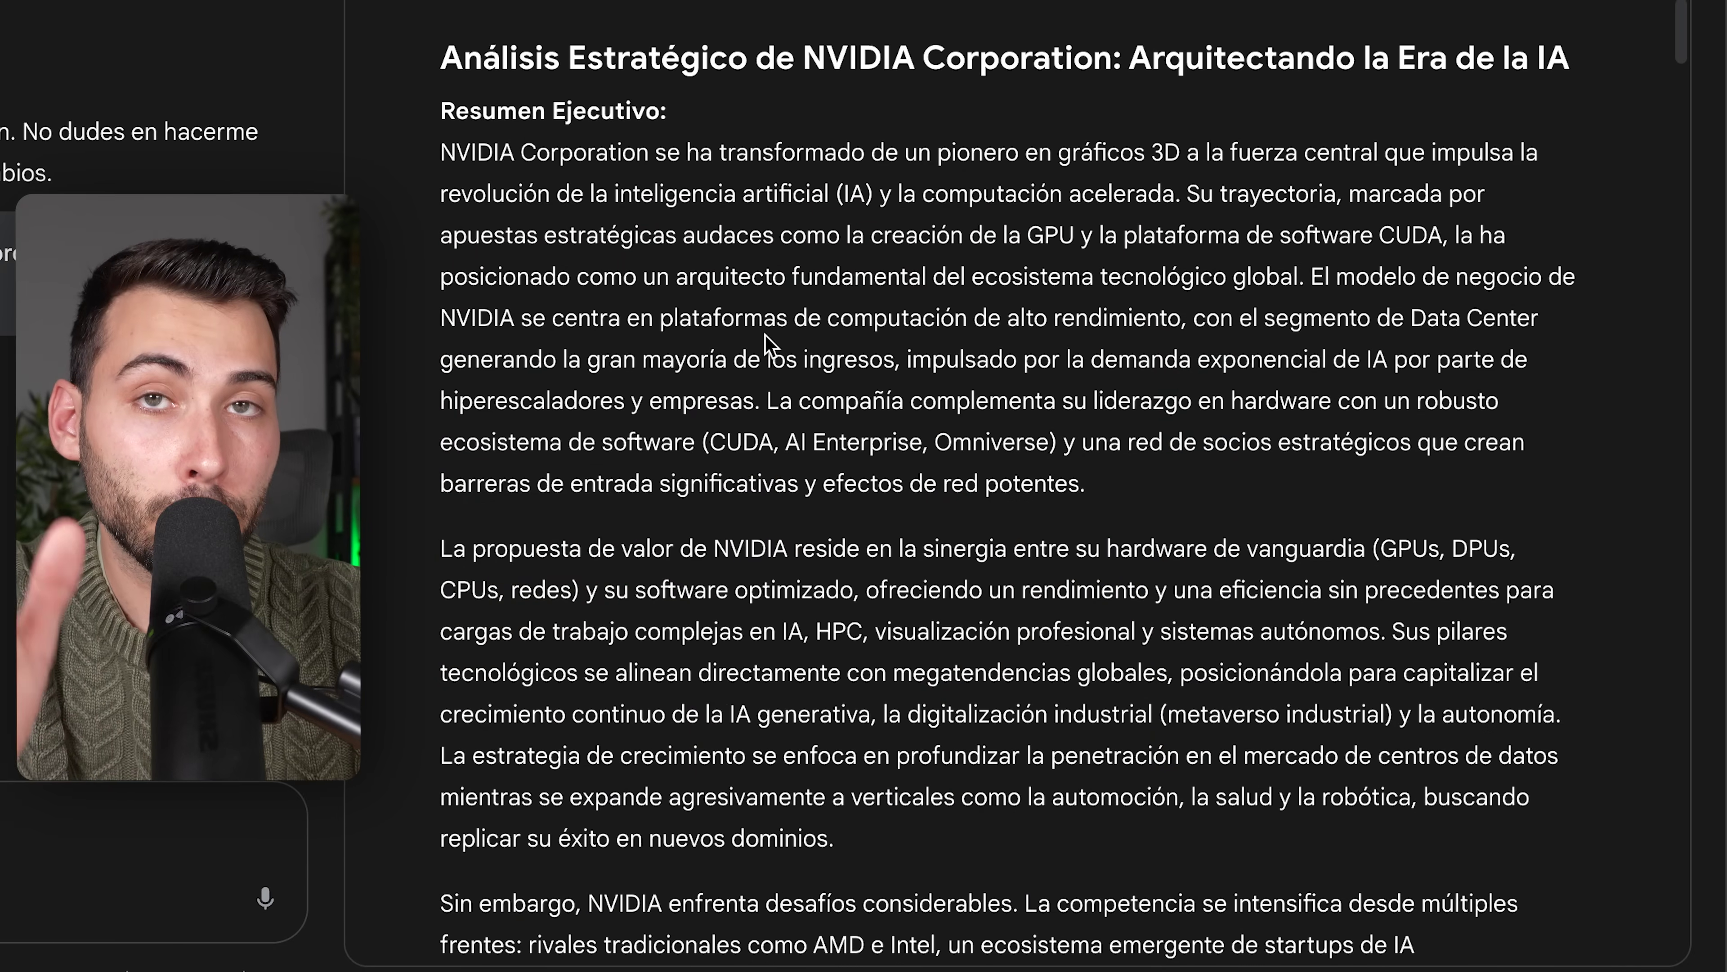
scroll(767, 343, down, 8)
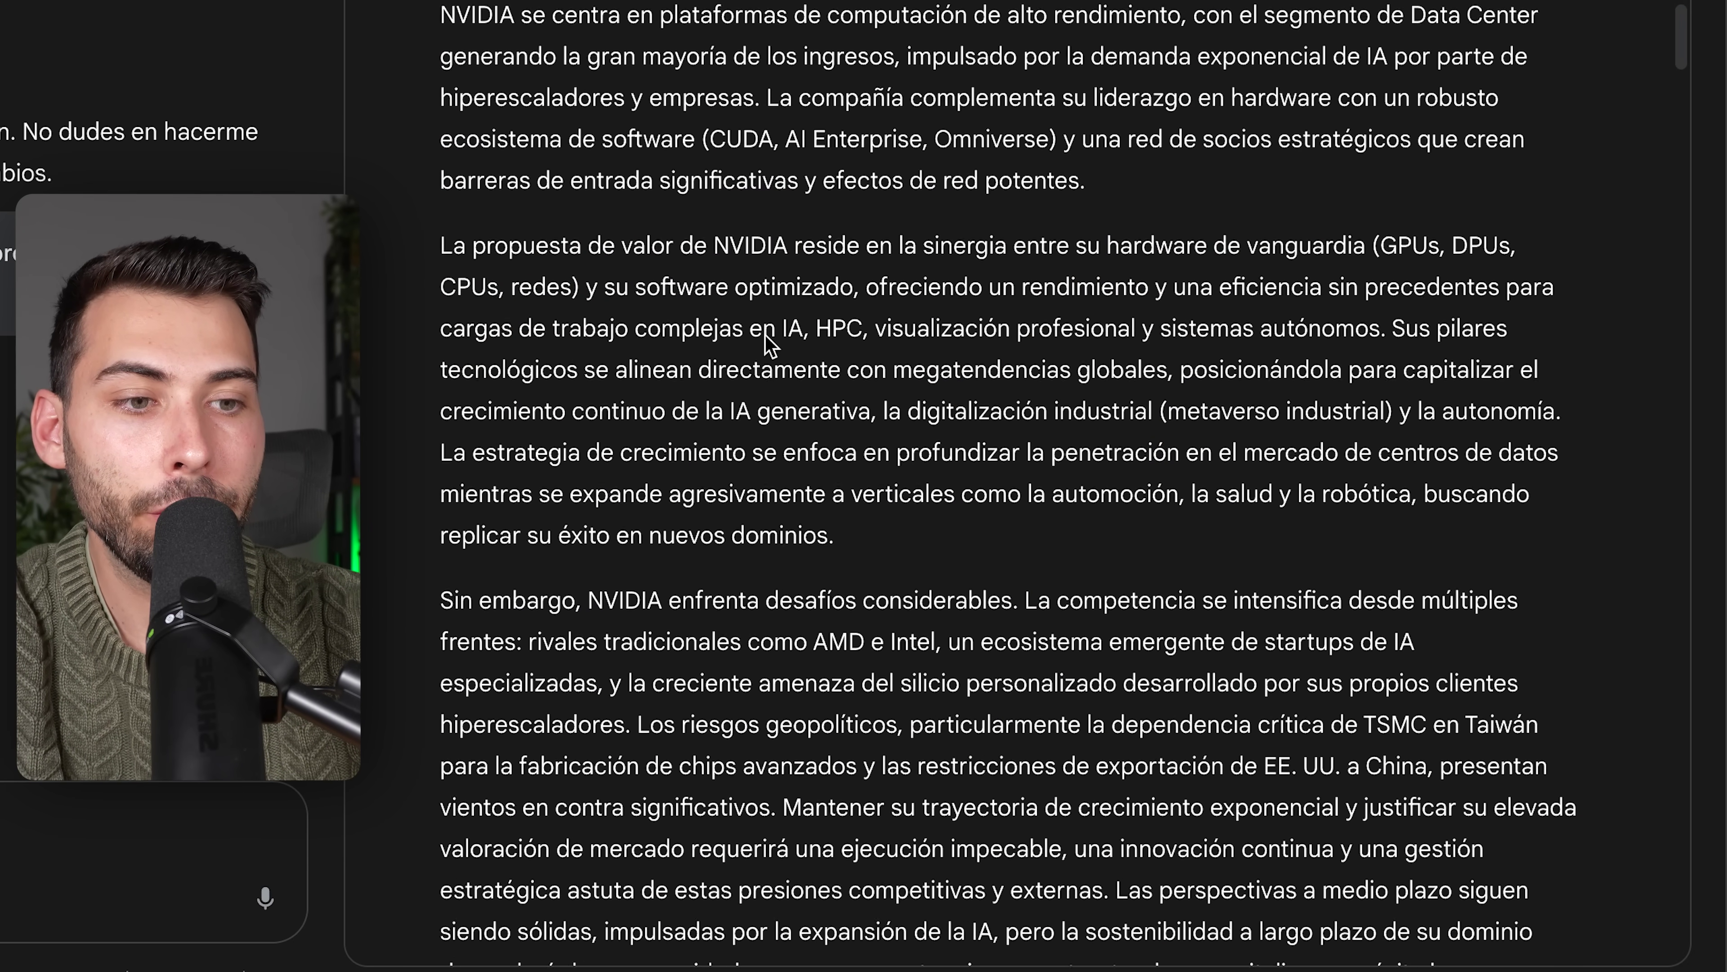
scroll(767, 343, down, 3)
scroll(765, 334, down, 20)
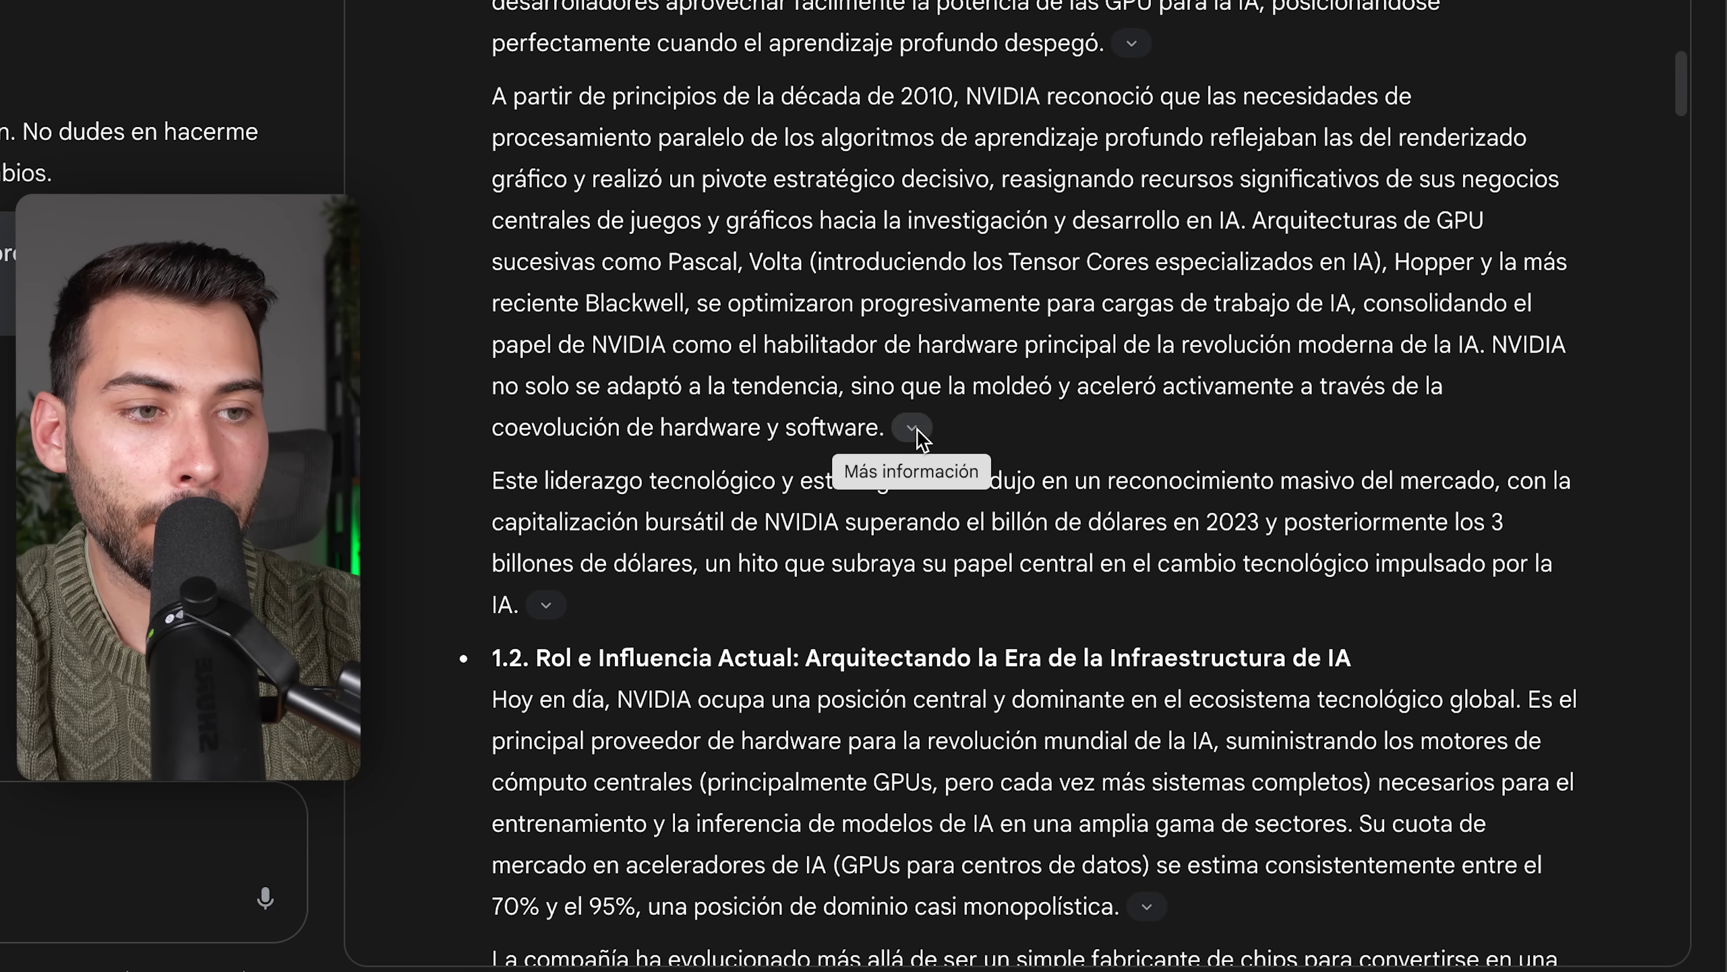
click(912, 427)
scroll(920, 439, down, 5)
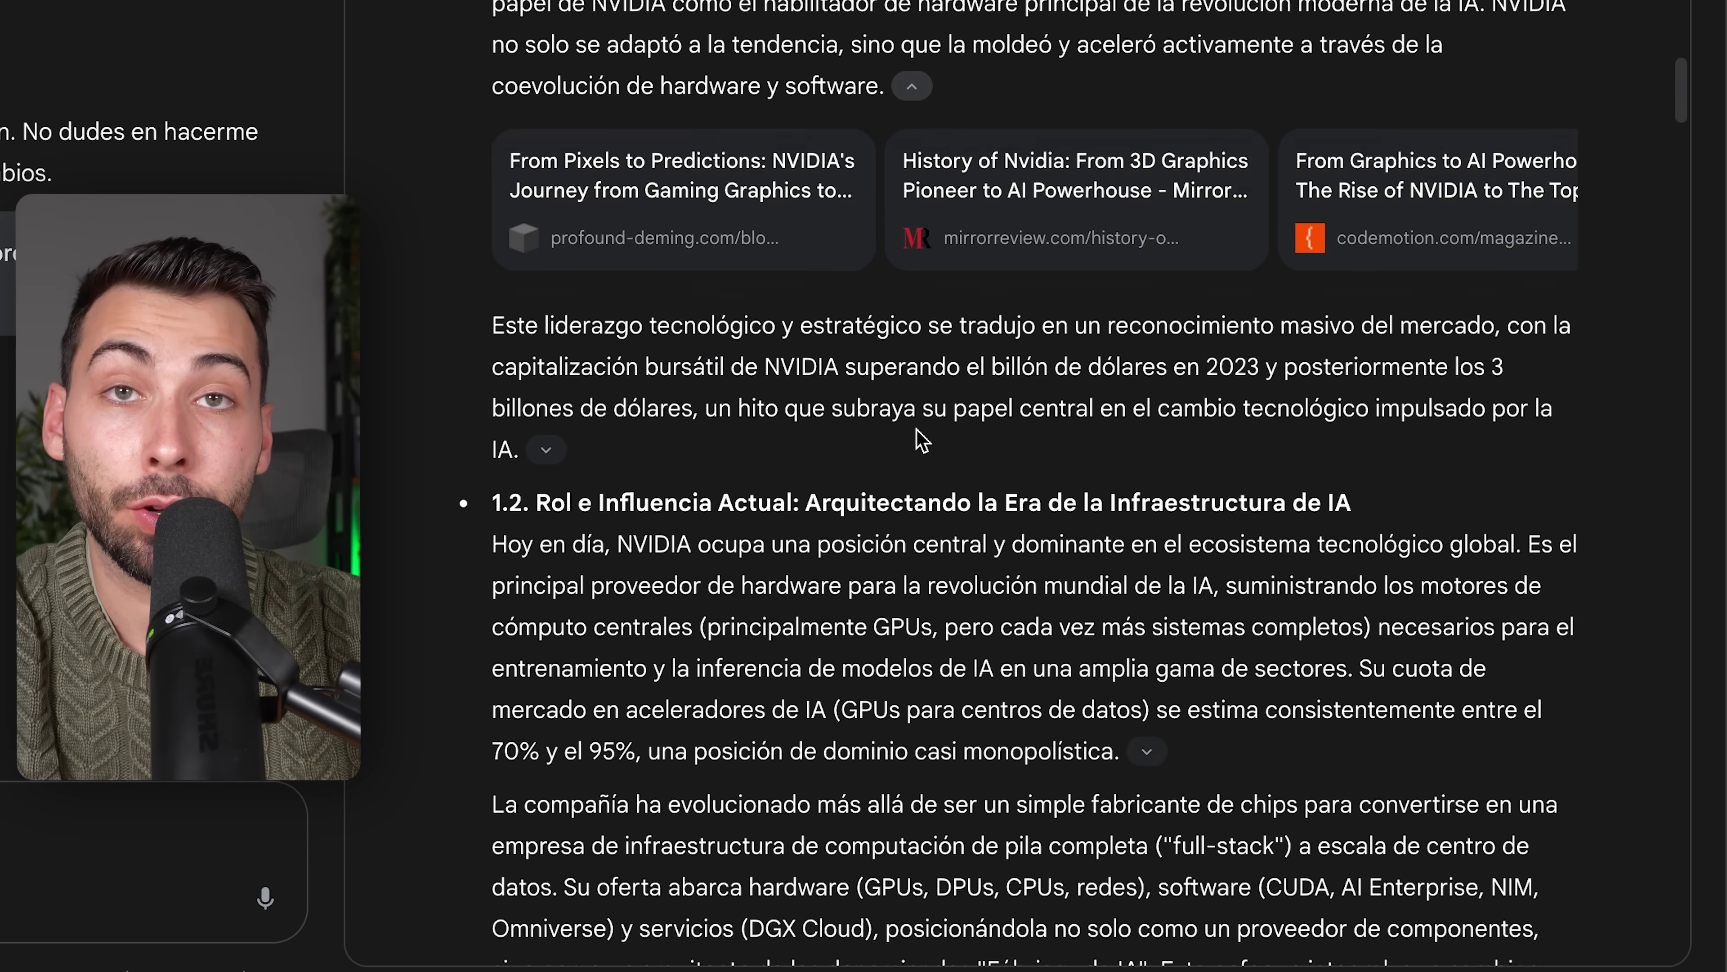
scroll(921, 439, down, 20)
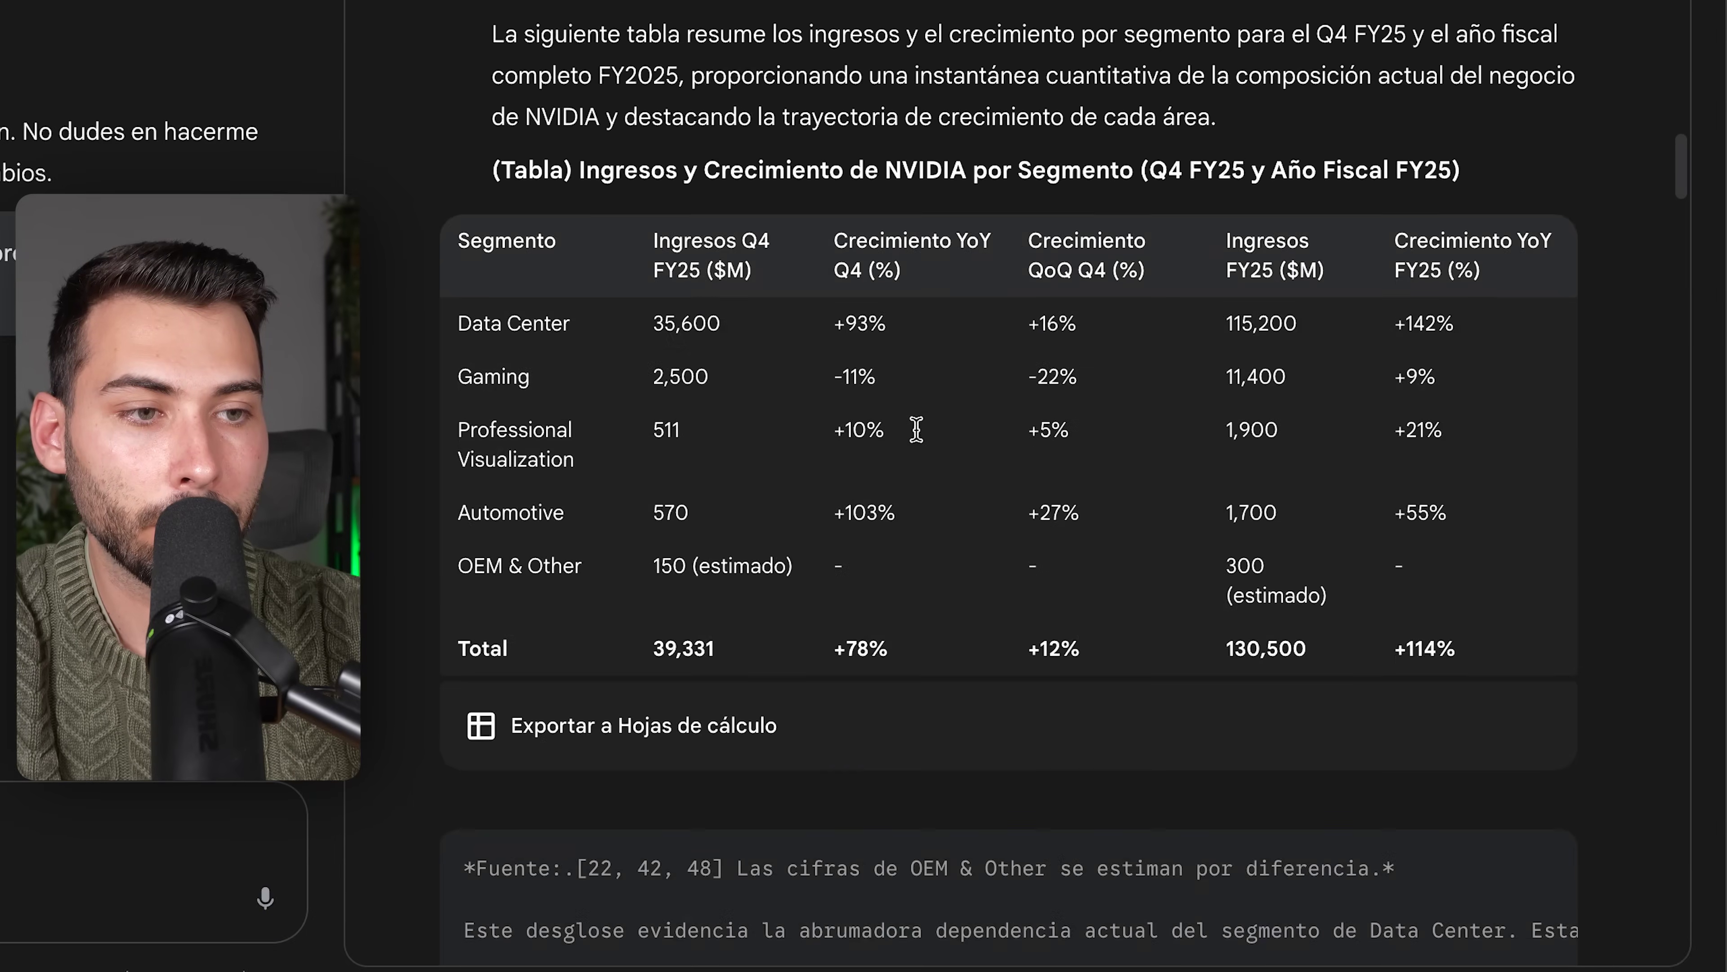
scroll(915, 429, down, 1)
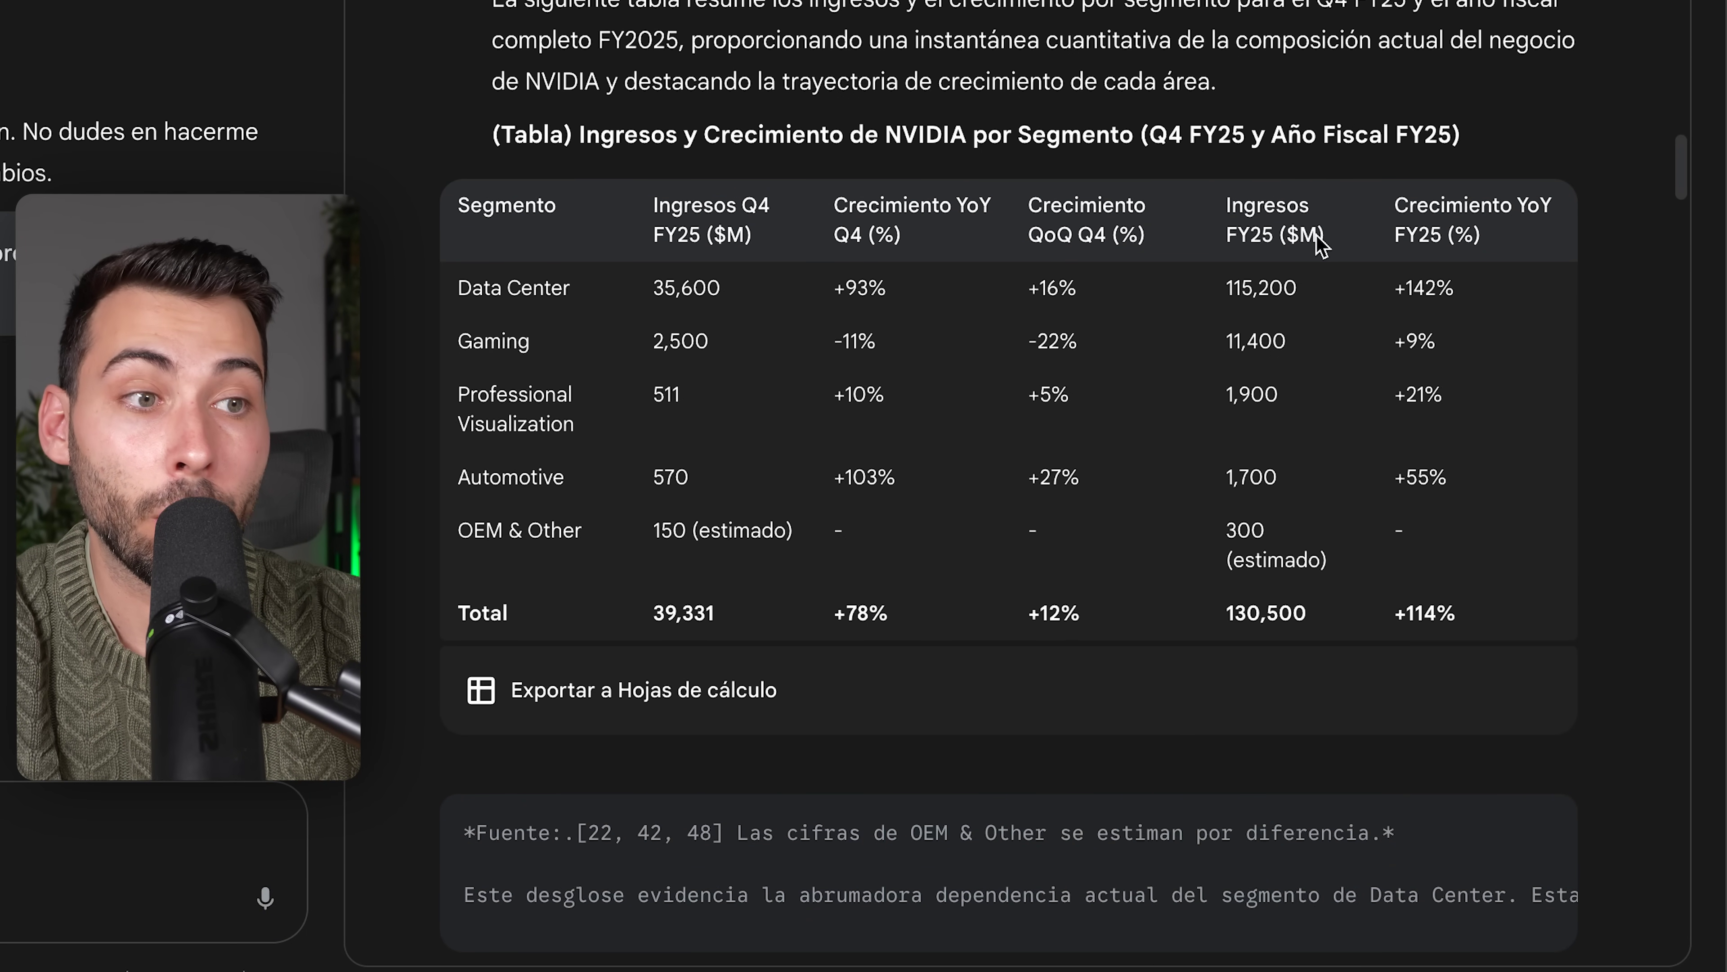
scroll(1511, 386, down, 1)
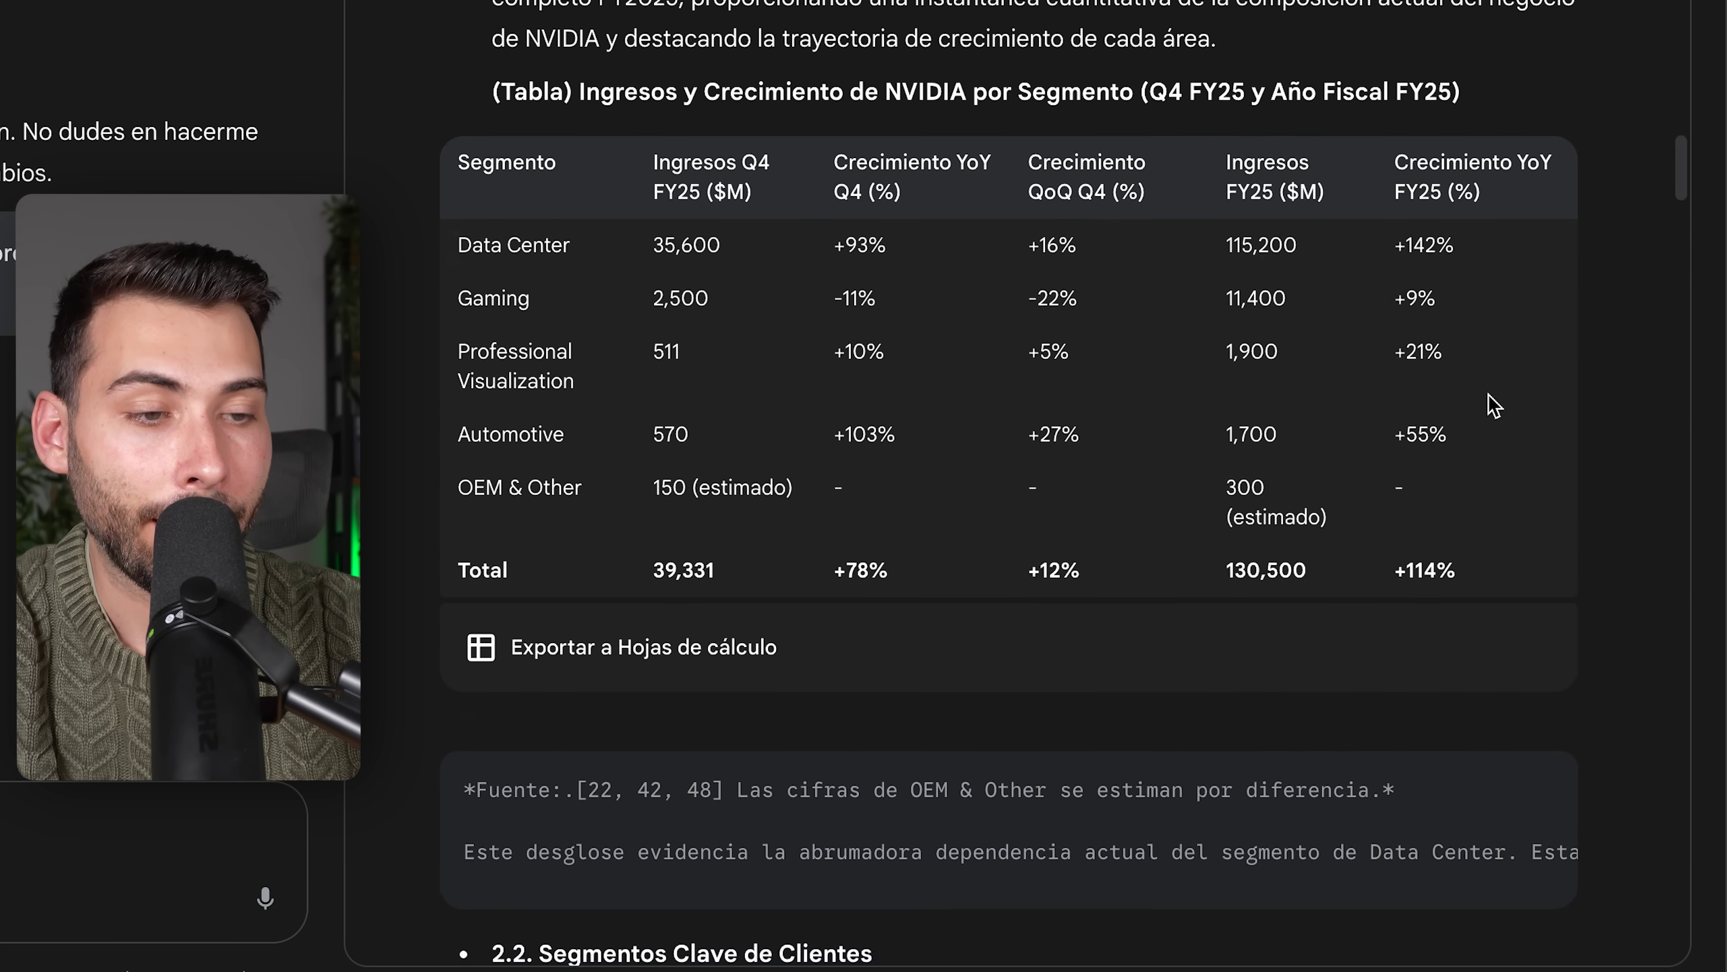
scroll(1494, 406, down, 20)
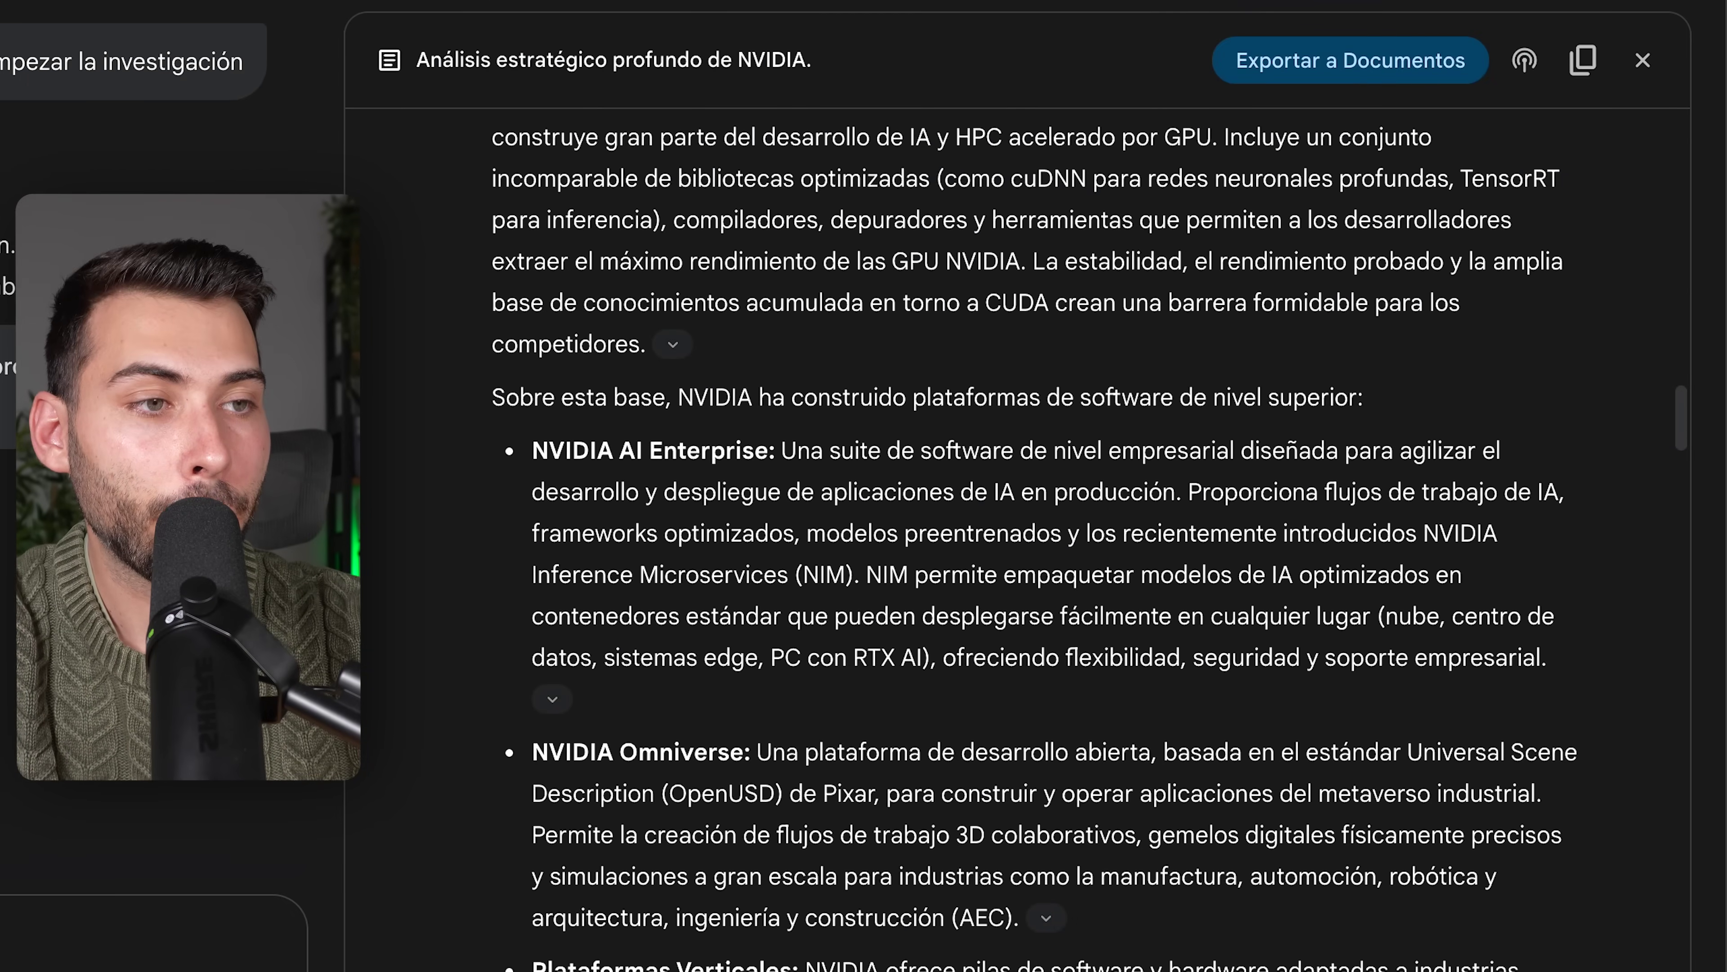
Step: Export the NVIDIA strategic analysis to Google Docs and look through the exported document's opening pages
click(1383, 80)
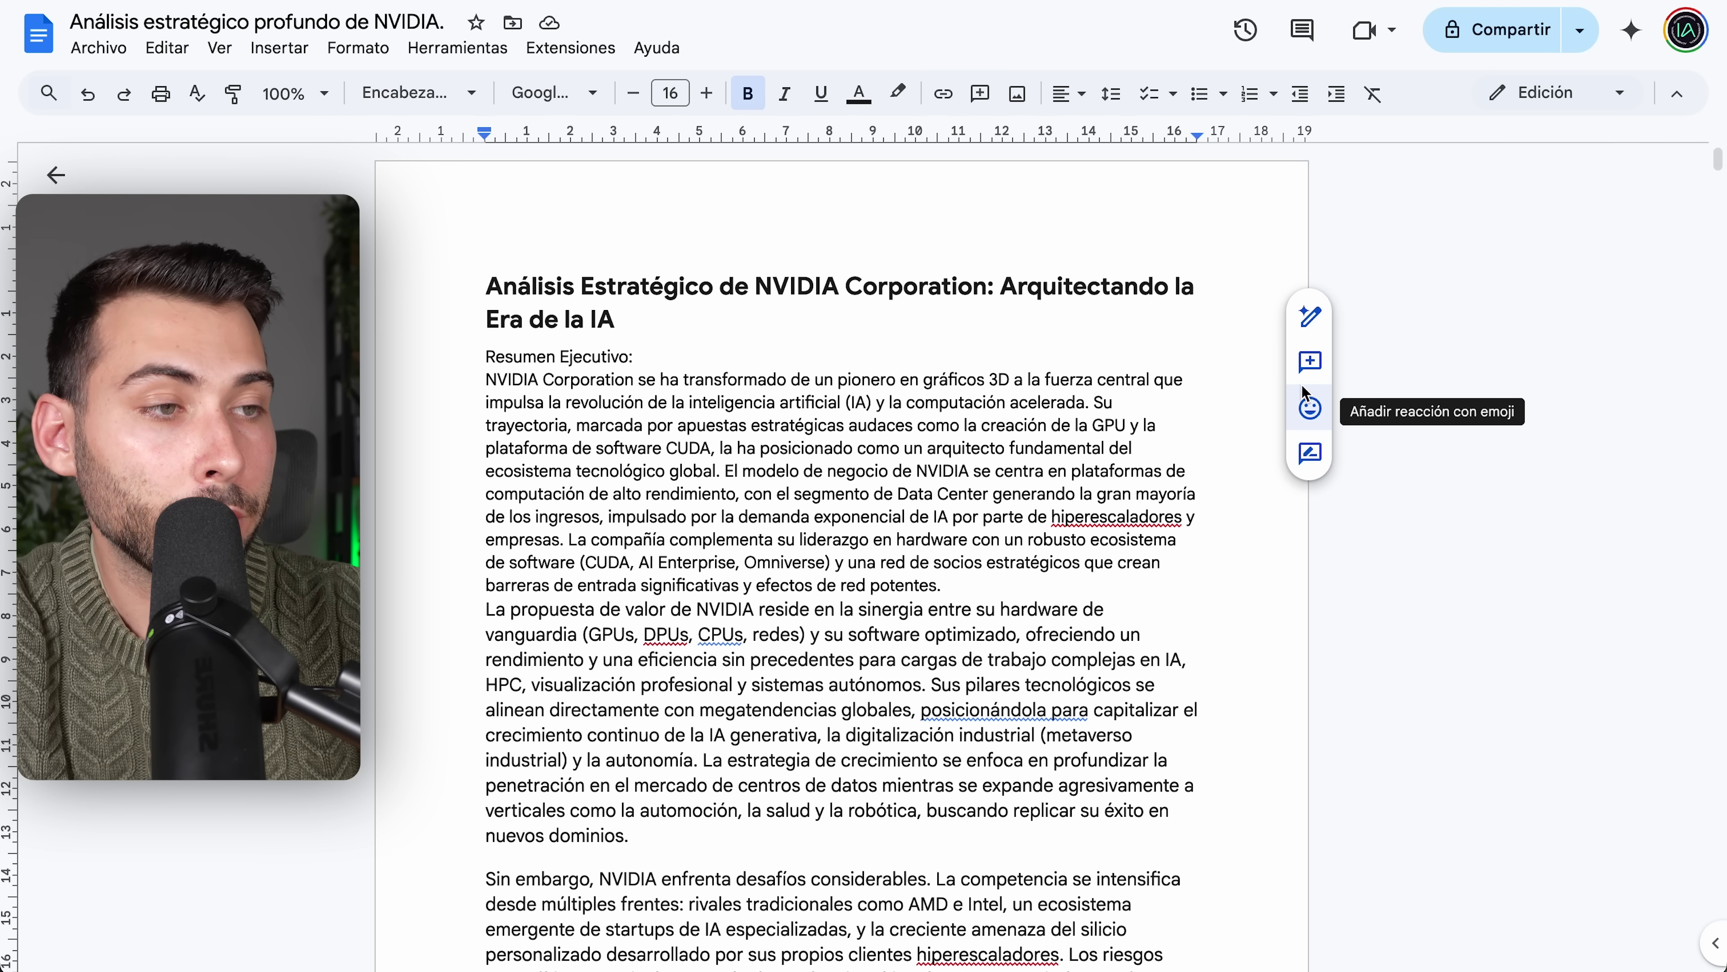
scroll(1607, 400, down, 1)
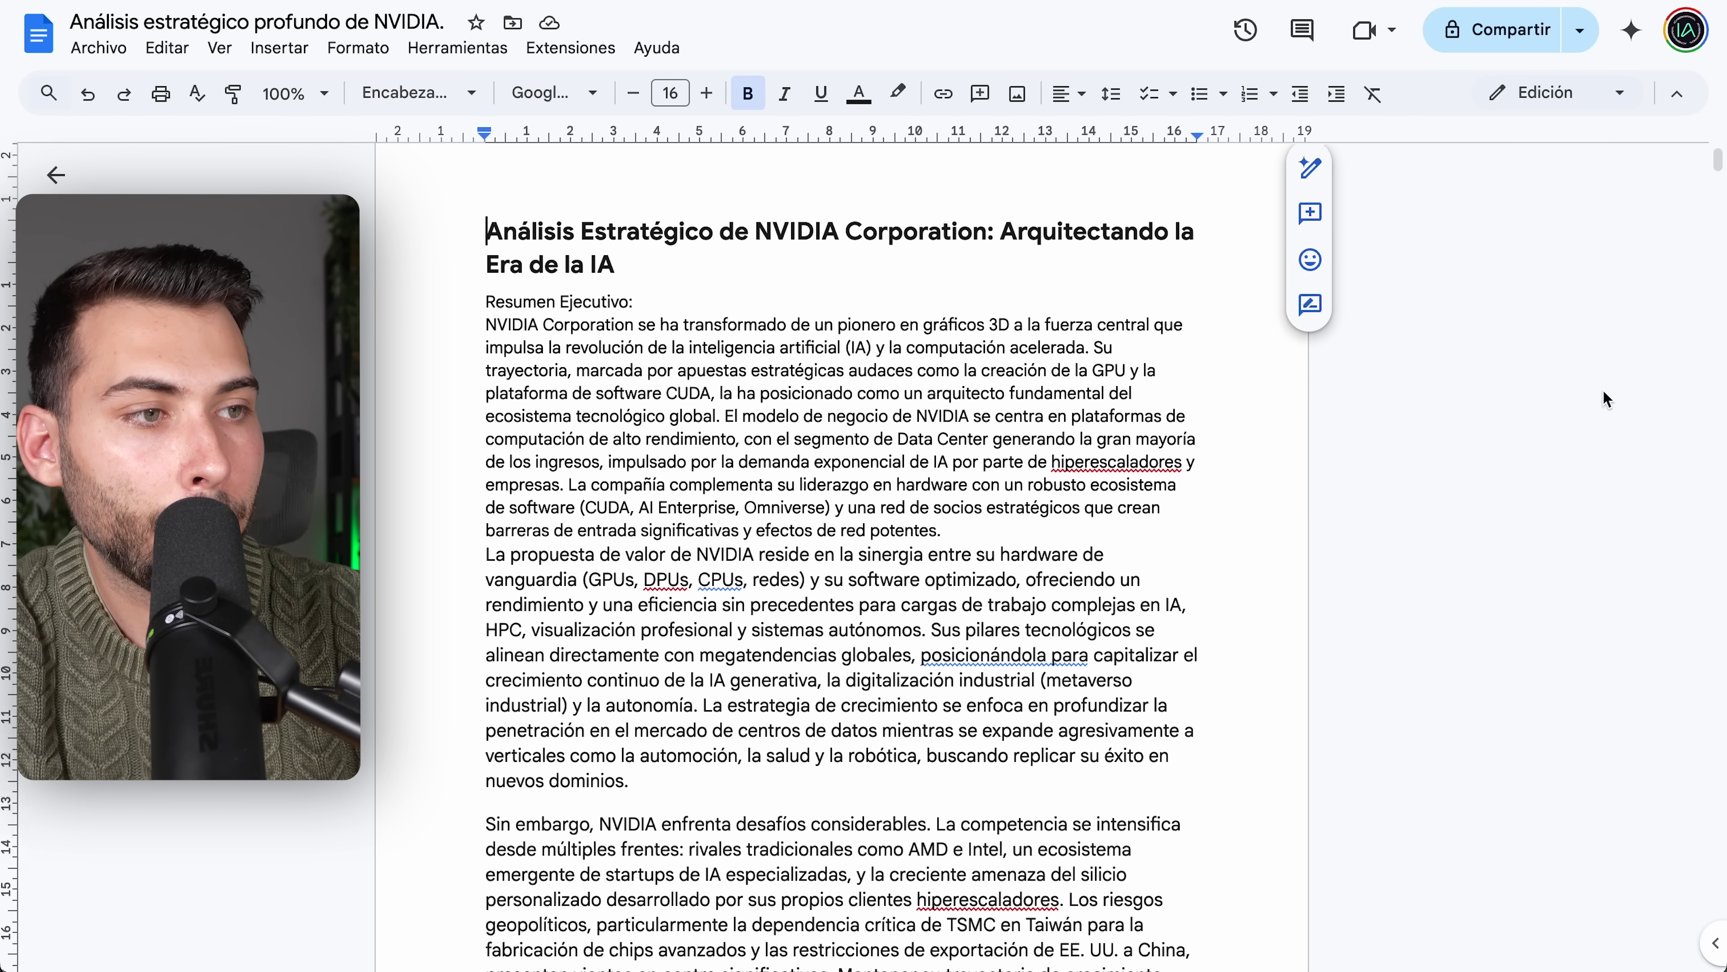
scroll(1607, 399, down, 5)
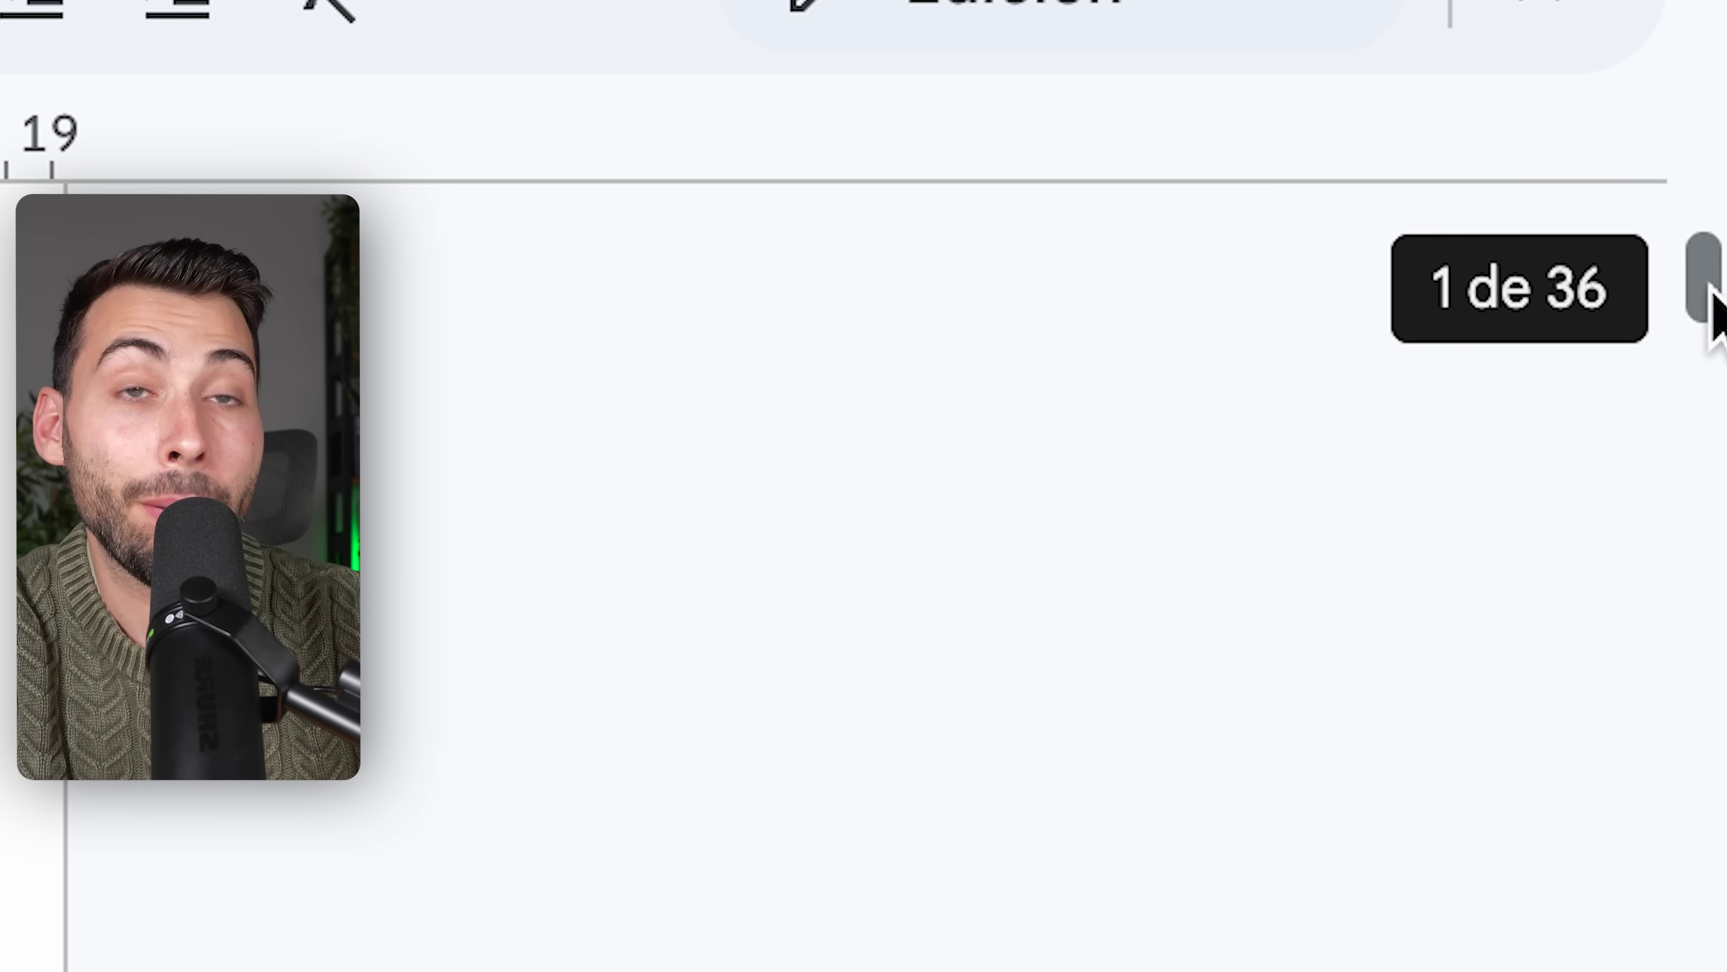
scroll(1713, 289, down, 20)
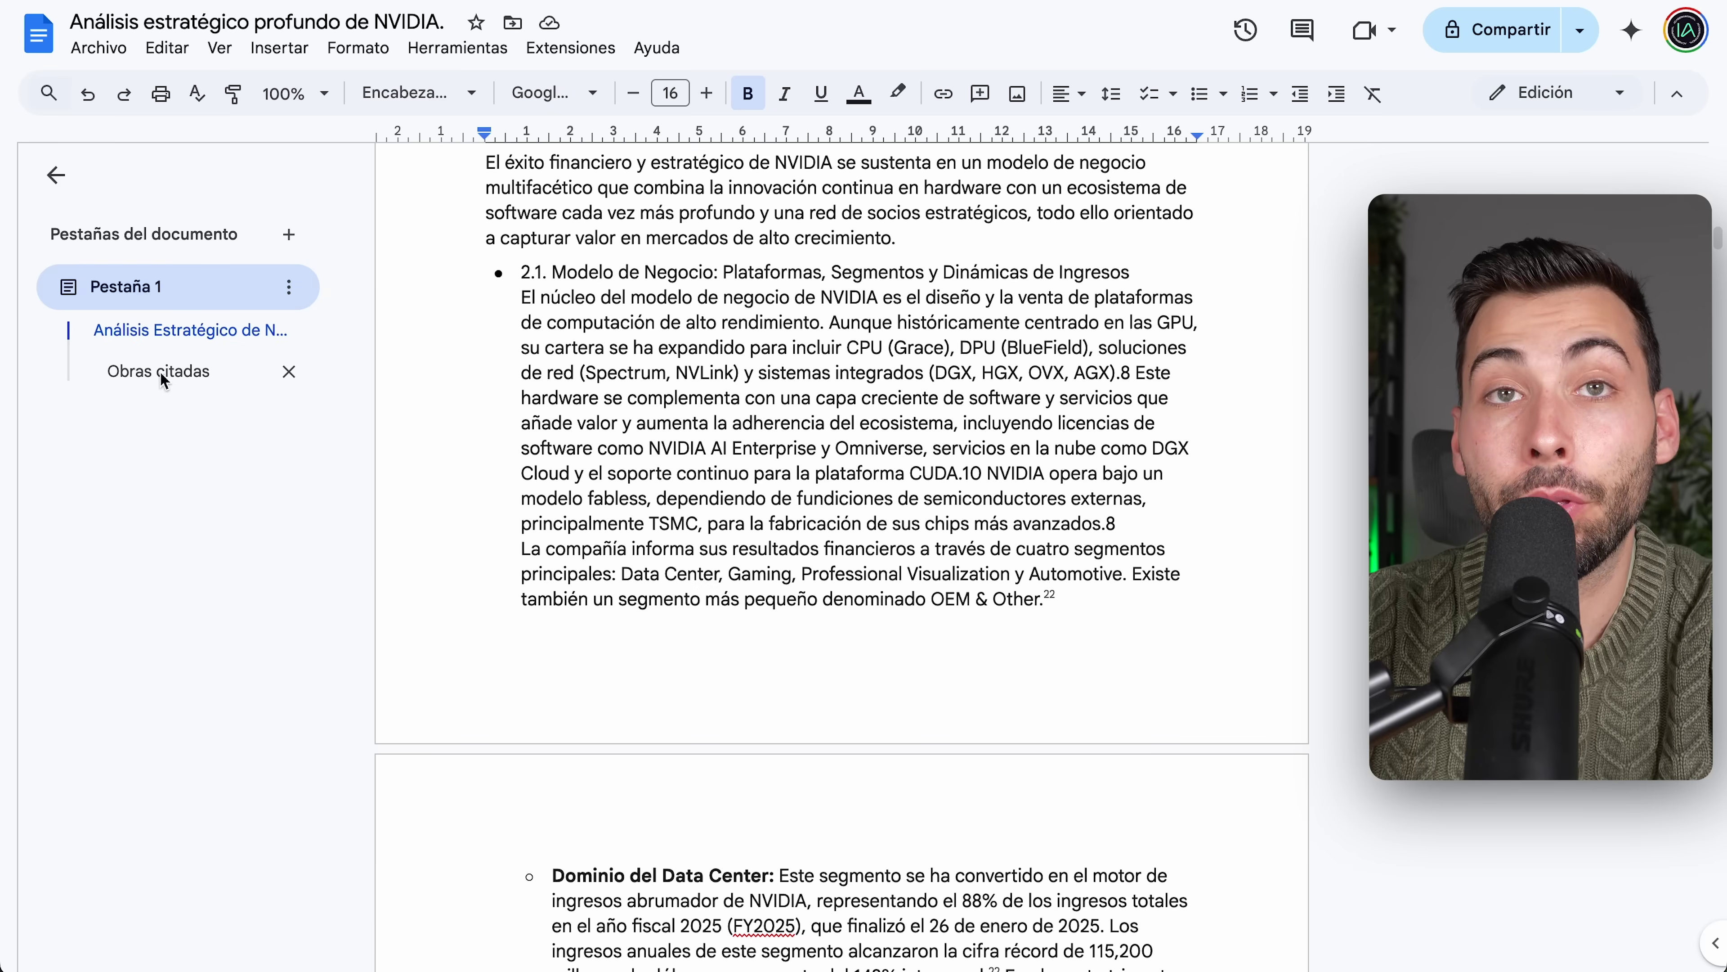
Step: Review the references in the document's Obras citadas section and open the document's download format options
click(171, 373)
scroll(749, 538, down, 8)
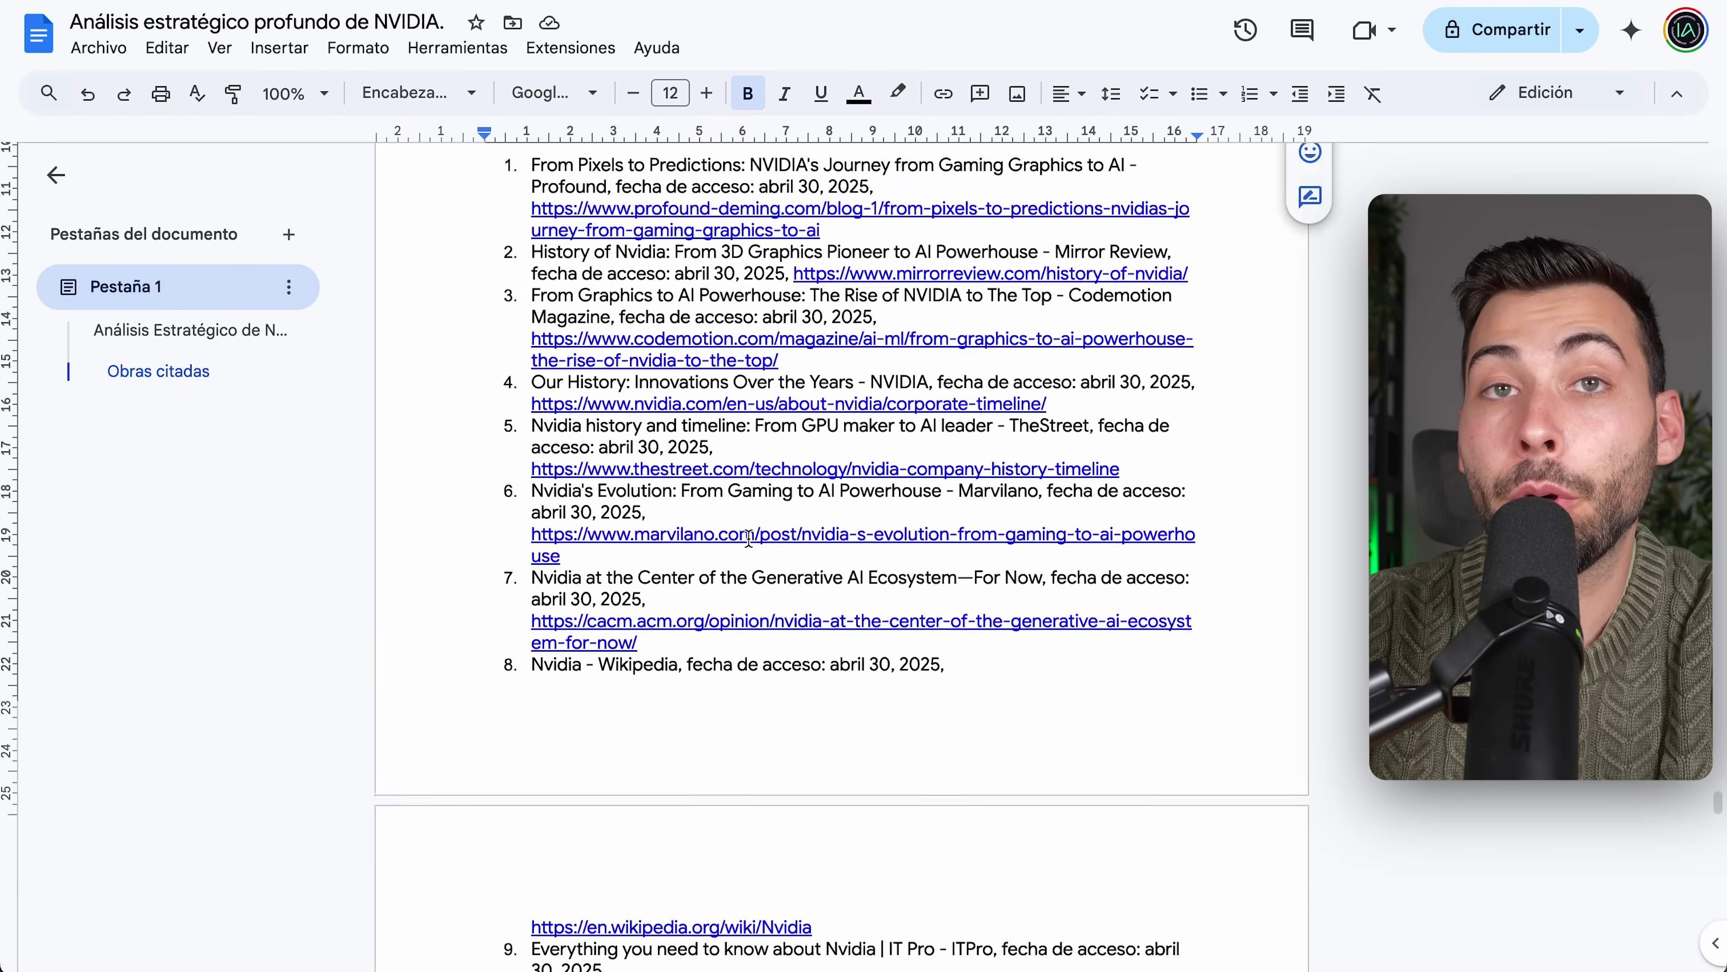
scroll(749, 538, down, 20)
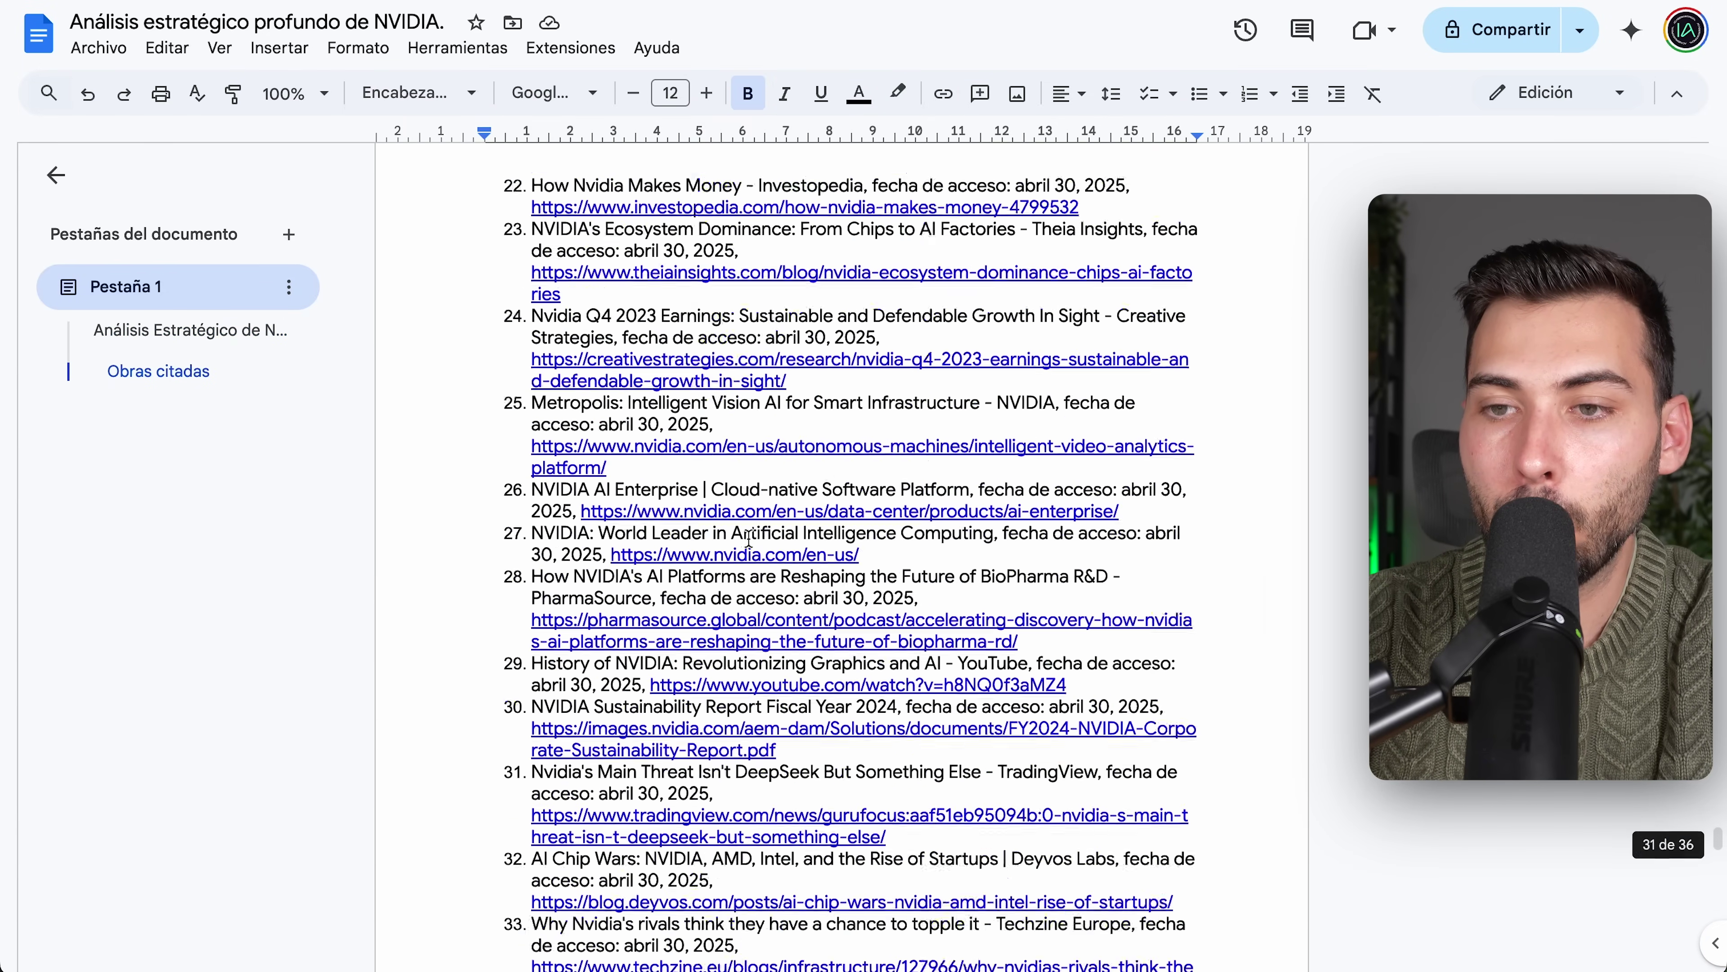
scroll(749, 538, down, 20)
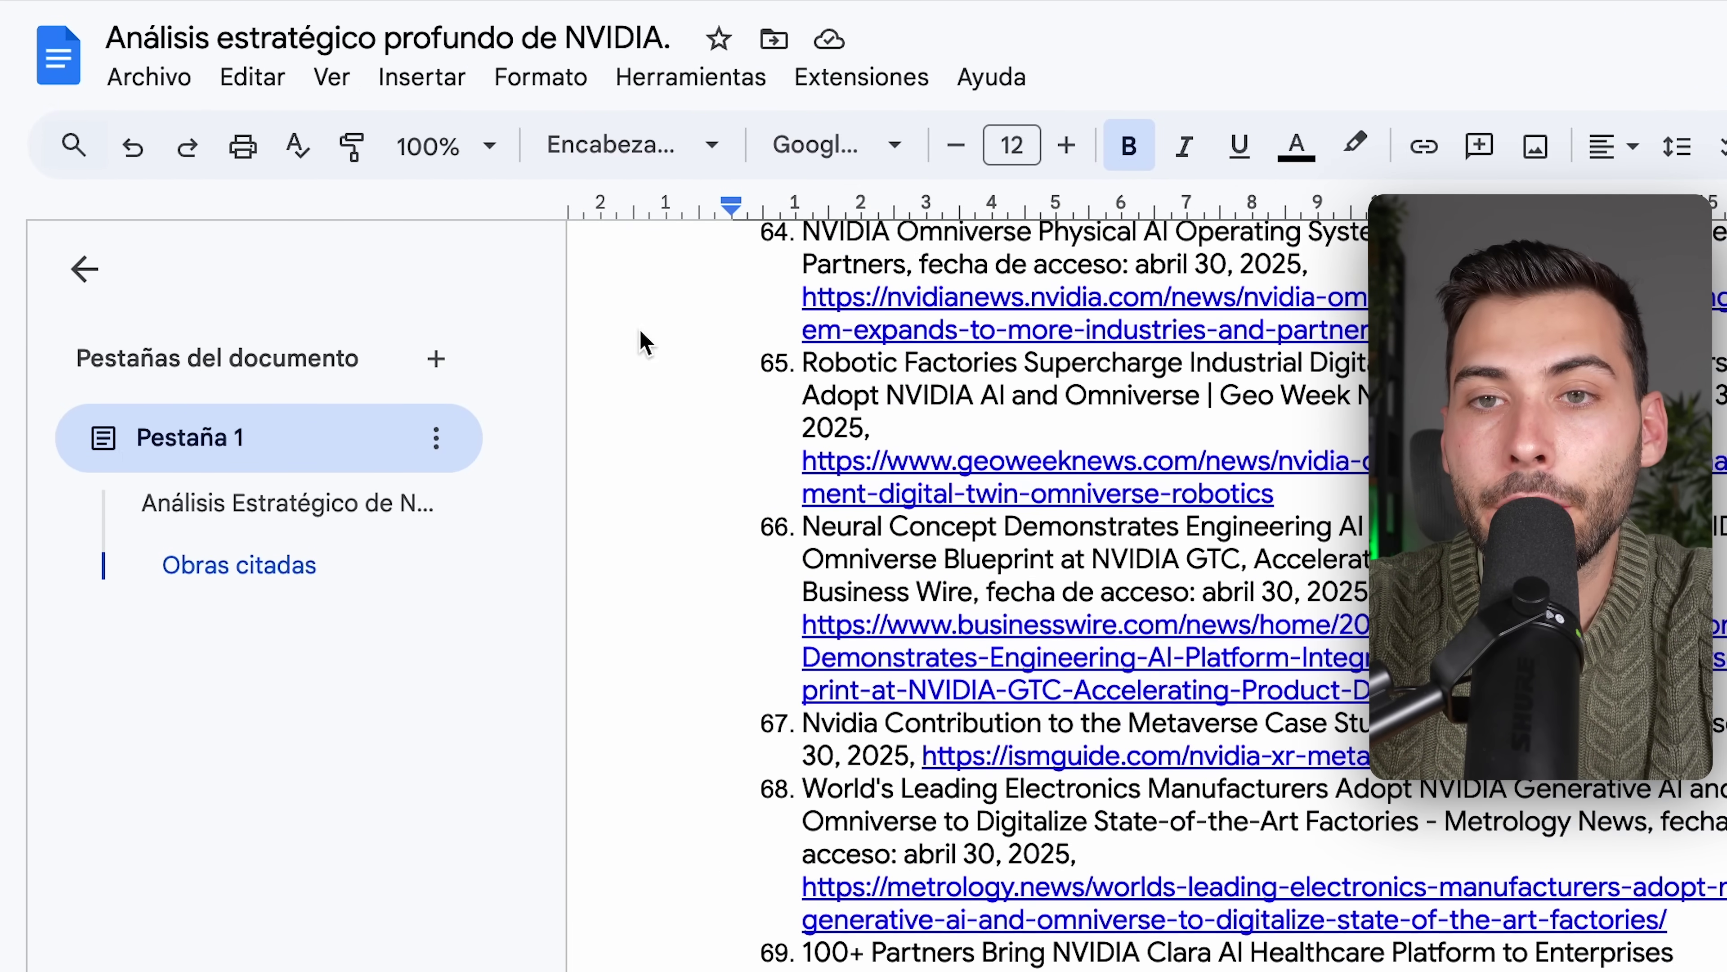
click(135, 80)
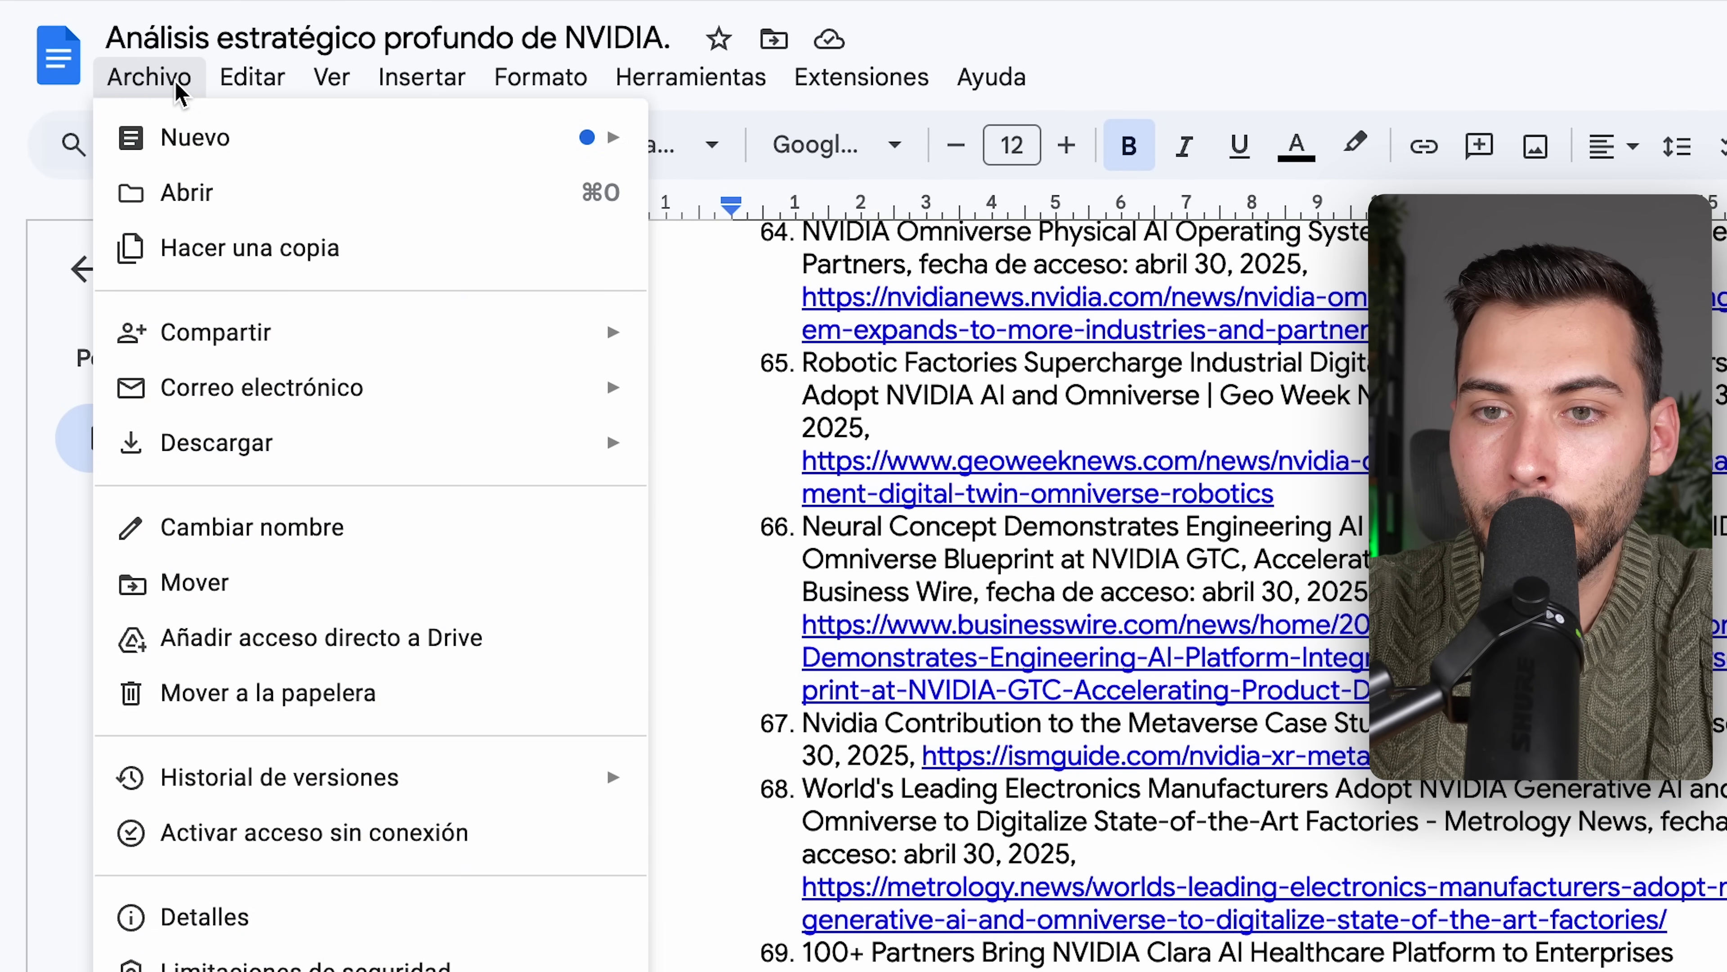
mouse_move(494, 439)
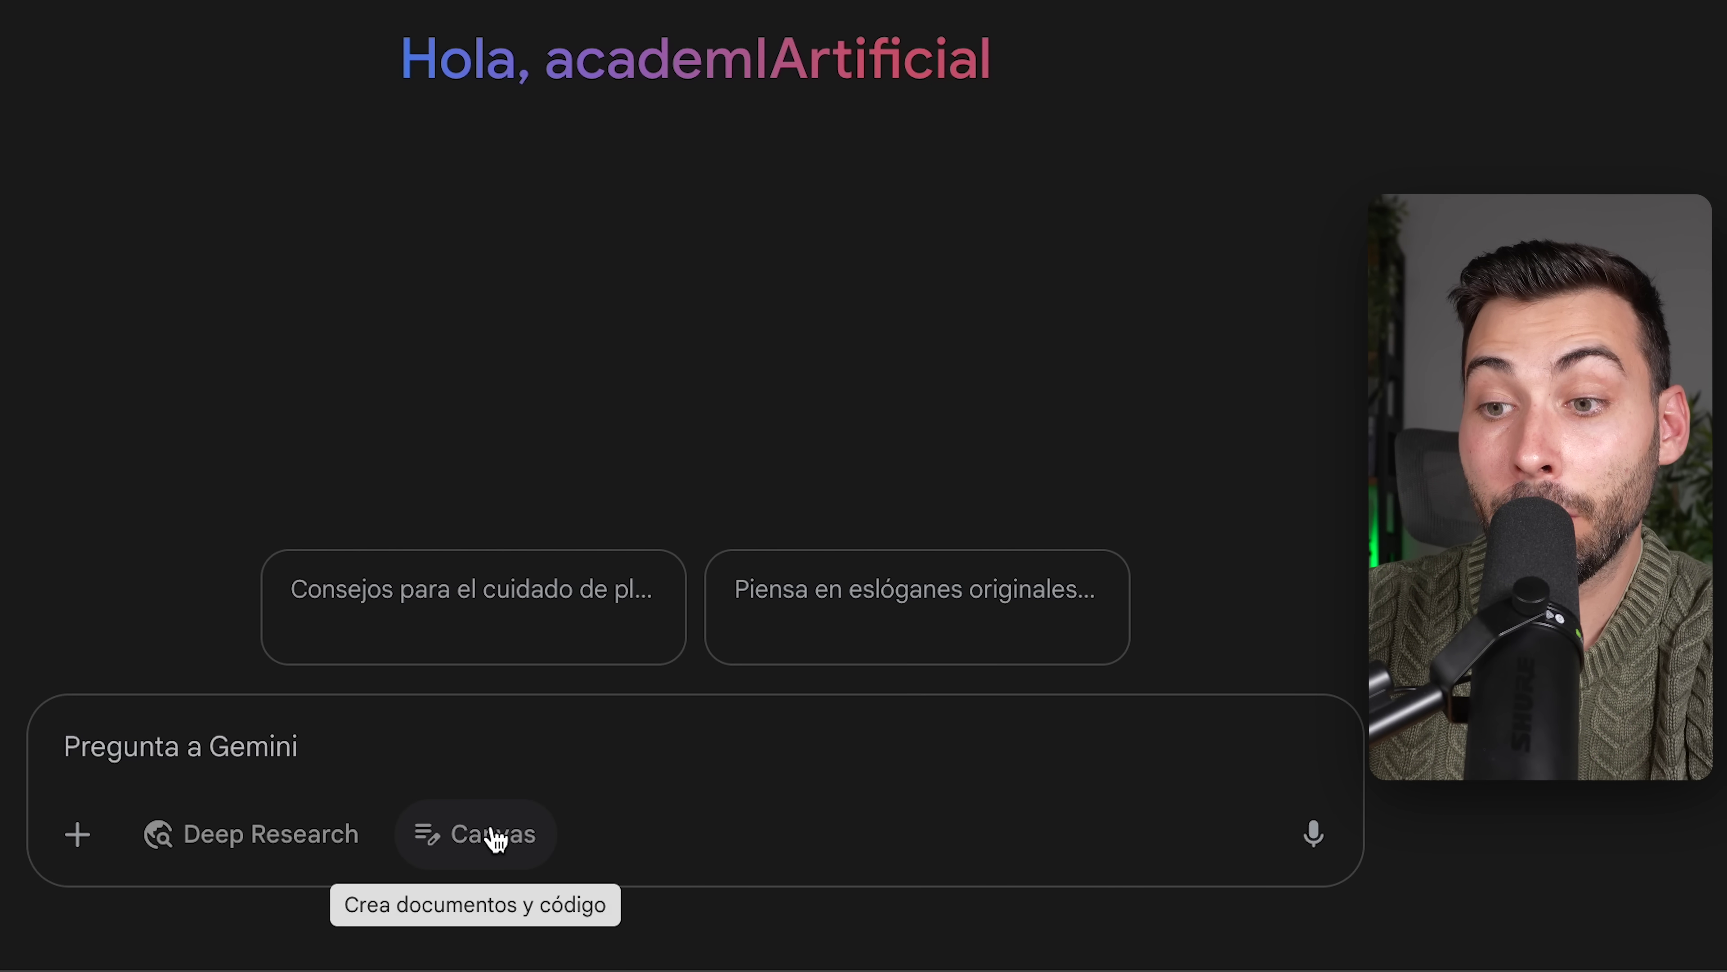
Step: In a new Gemini chat with Canvas enabled, submit the prepared prompt for an executive visual presentation and analytical panel, attaching the downloaded report file
click(492, 839)
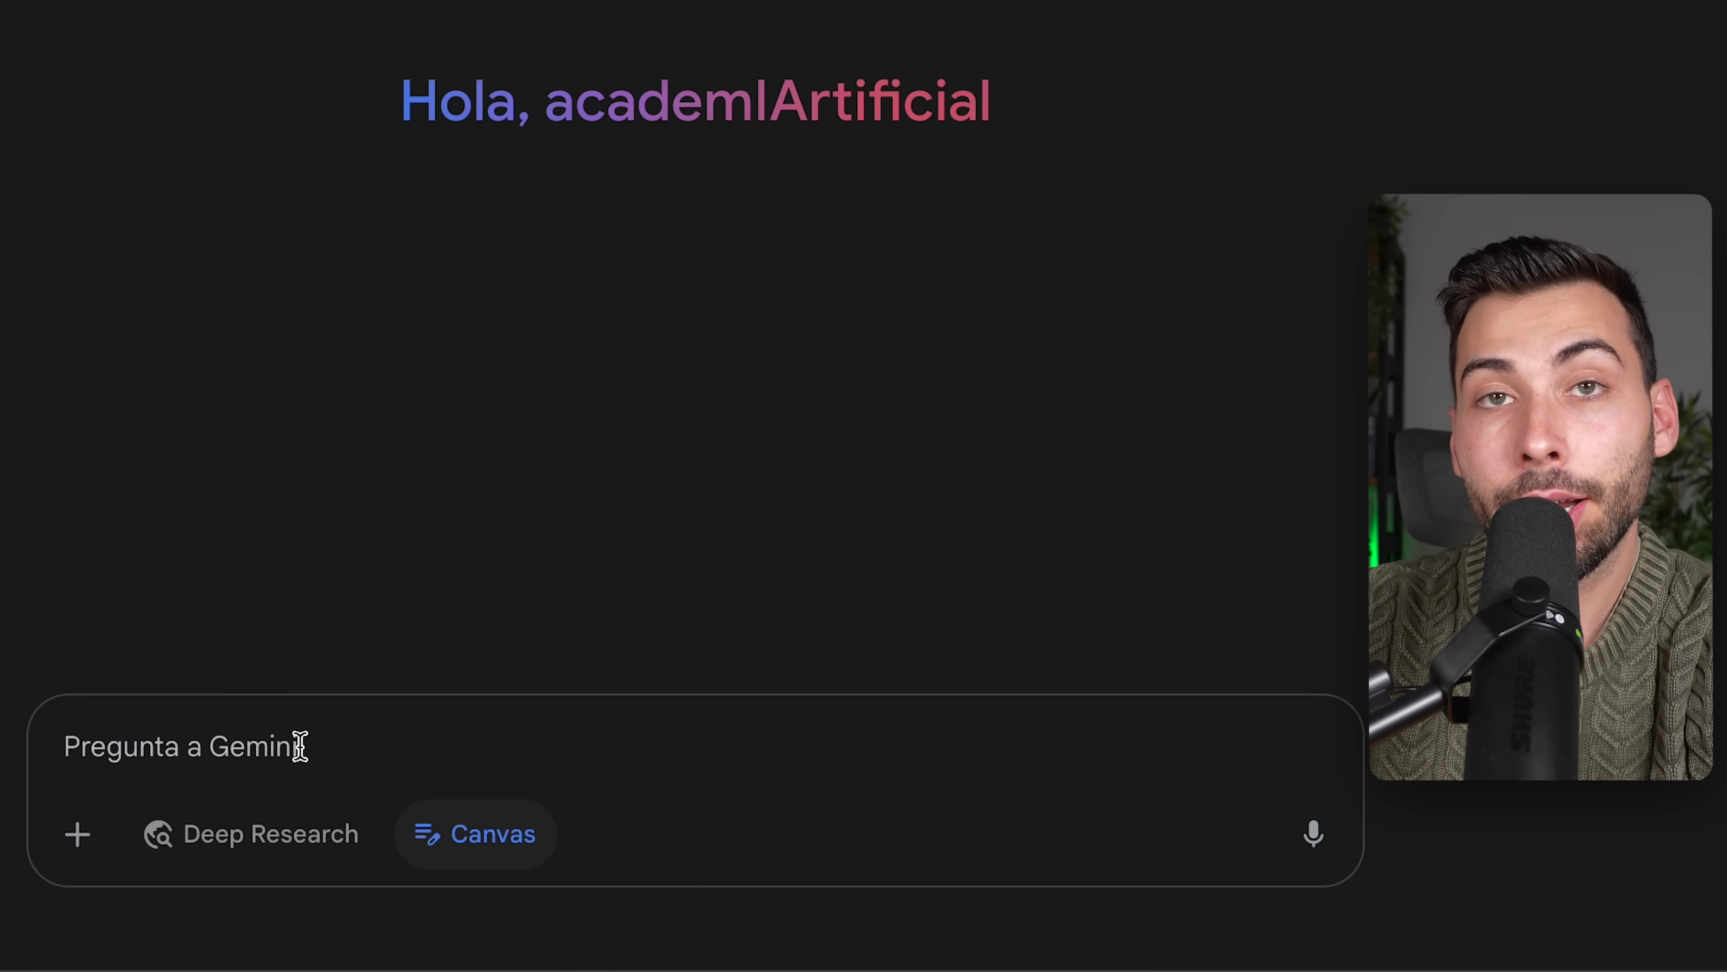
key(ctrl+v)
scroll(1024, 566, up, 10)
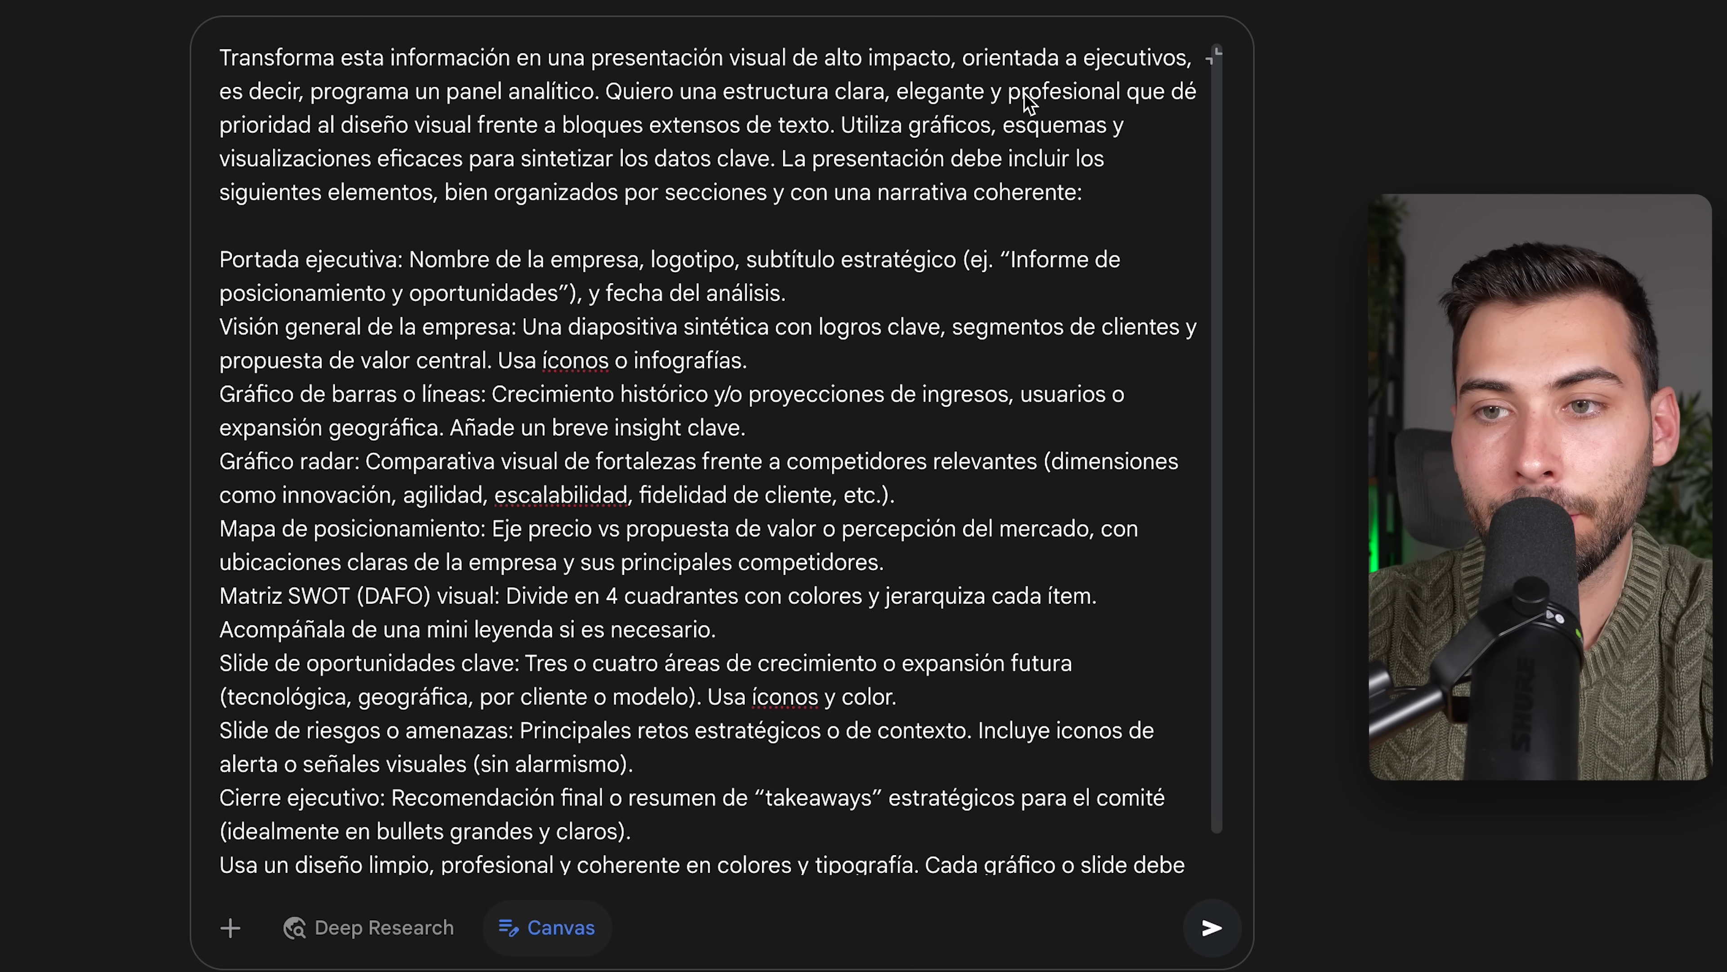
scroll(300, 139, down, 1)
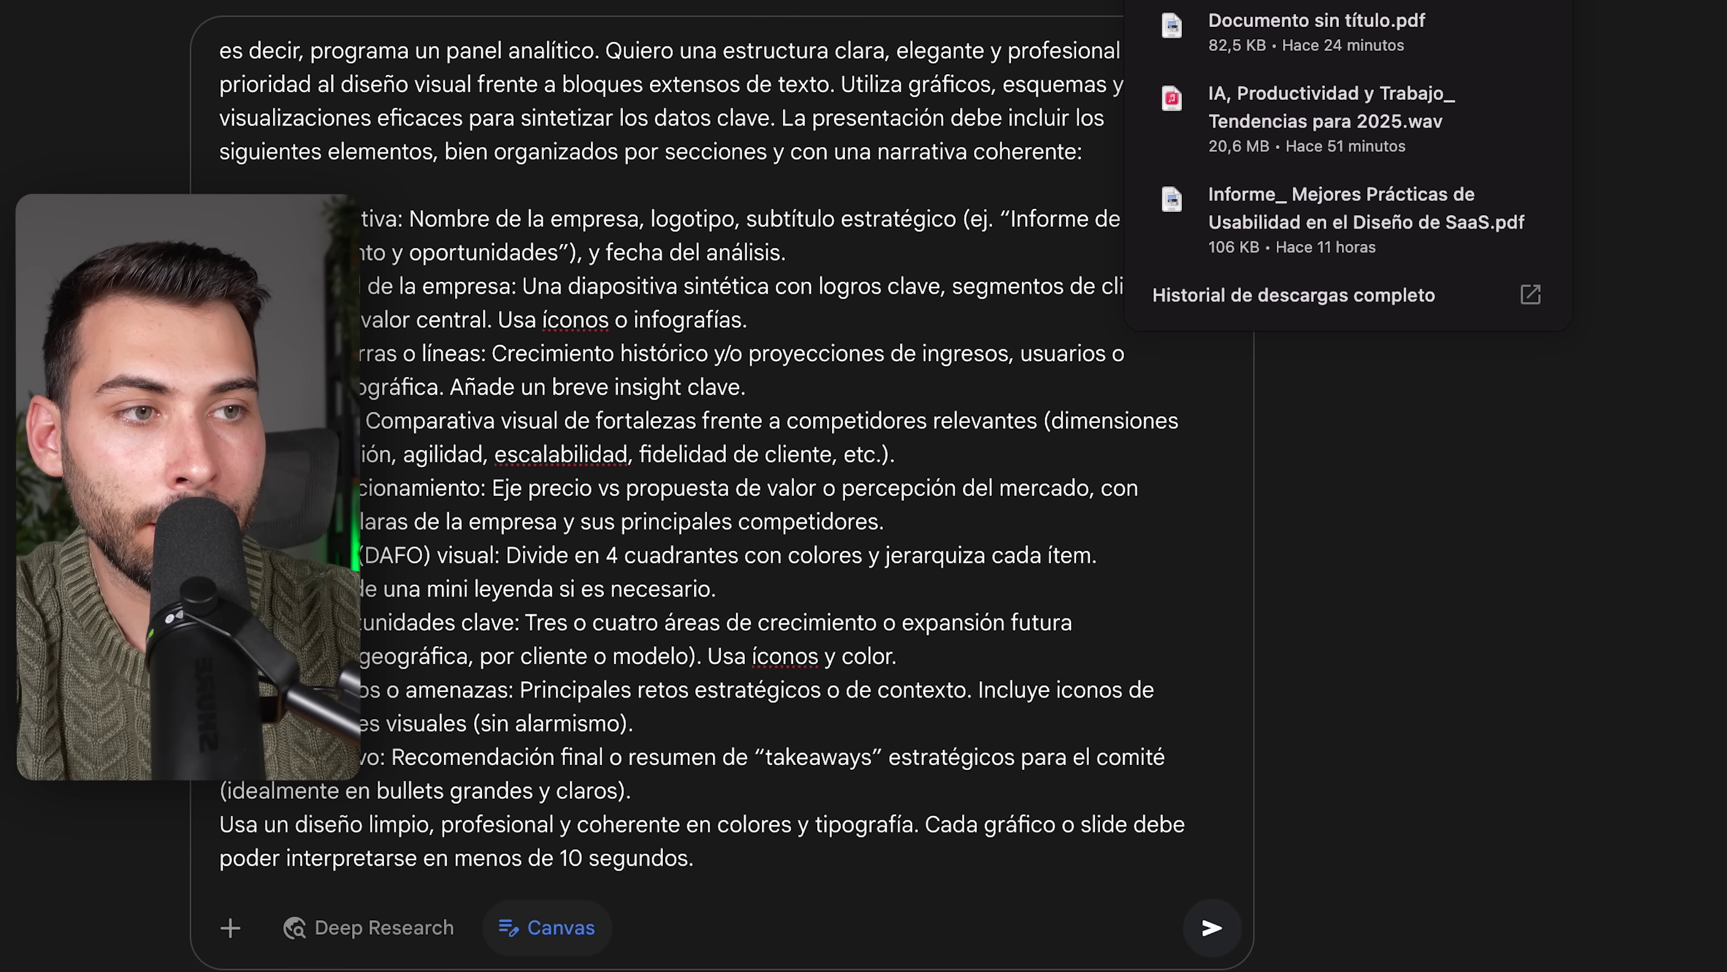
drag(1312, 31, 457, 770)
click(1204, 963)
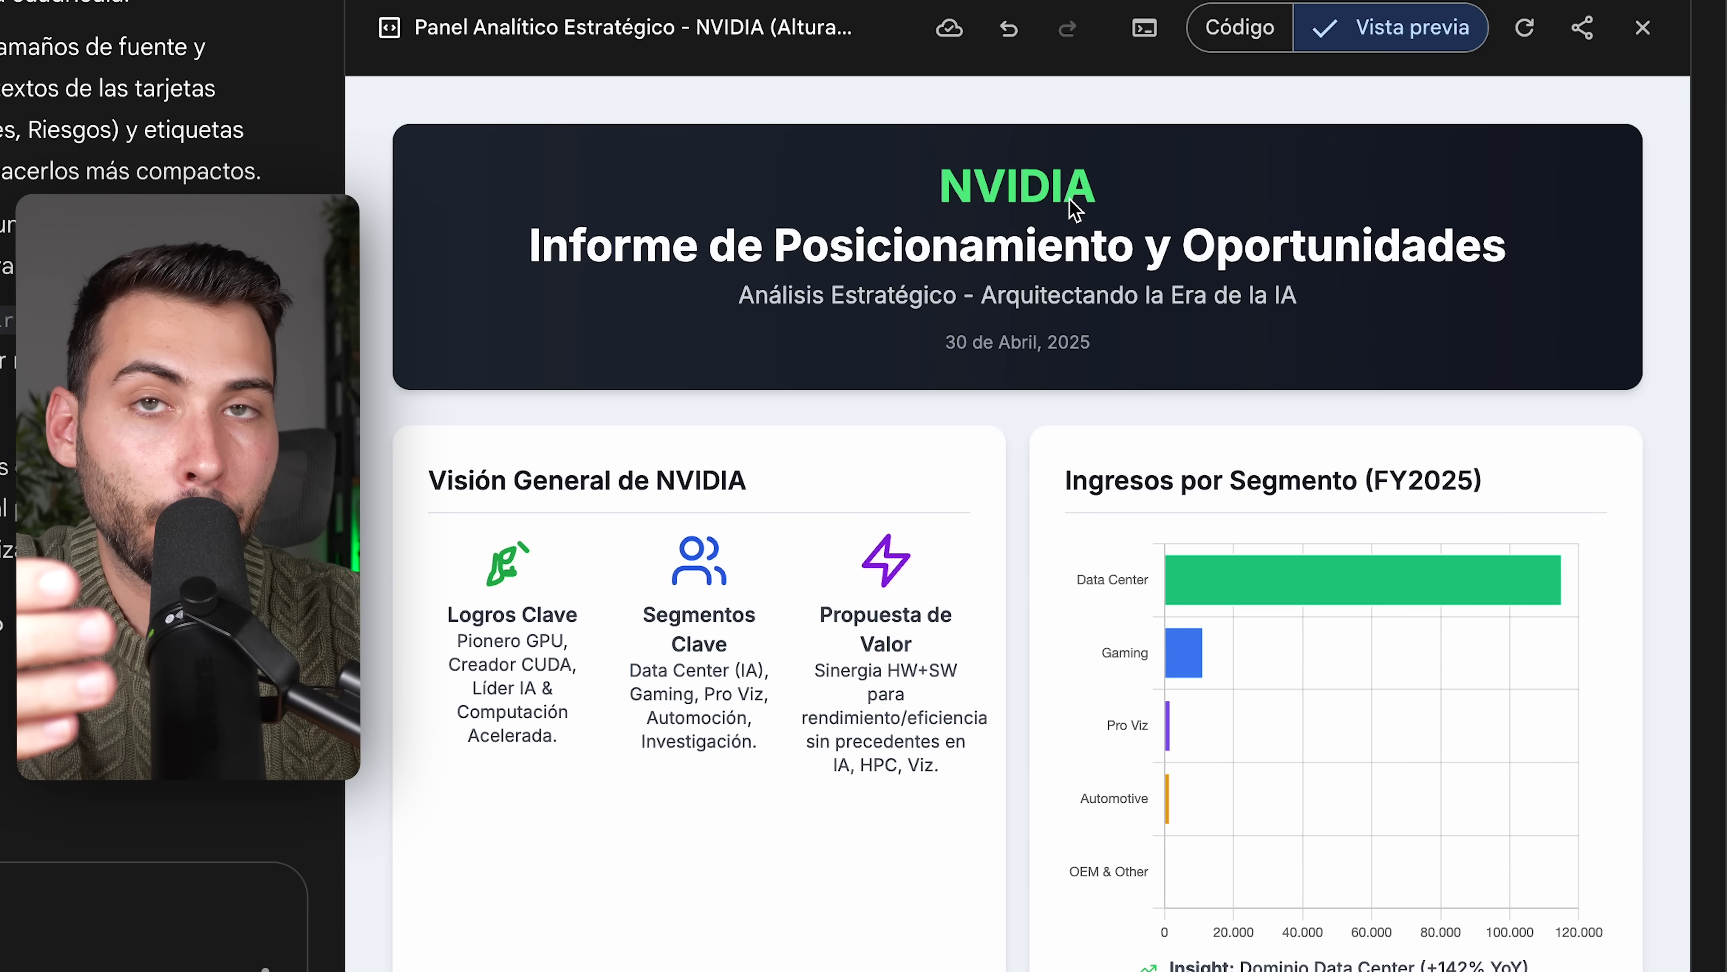
Step: Examine the generated NVIDIA dashboard: overview, segment revenue chart values, competitor radar ratings, positioning map, SWOT matrix and strategic opportunities
scroll(1073, 208, down, 3)
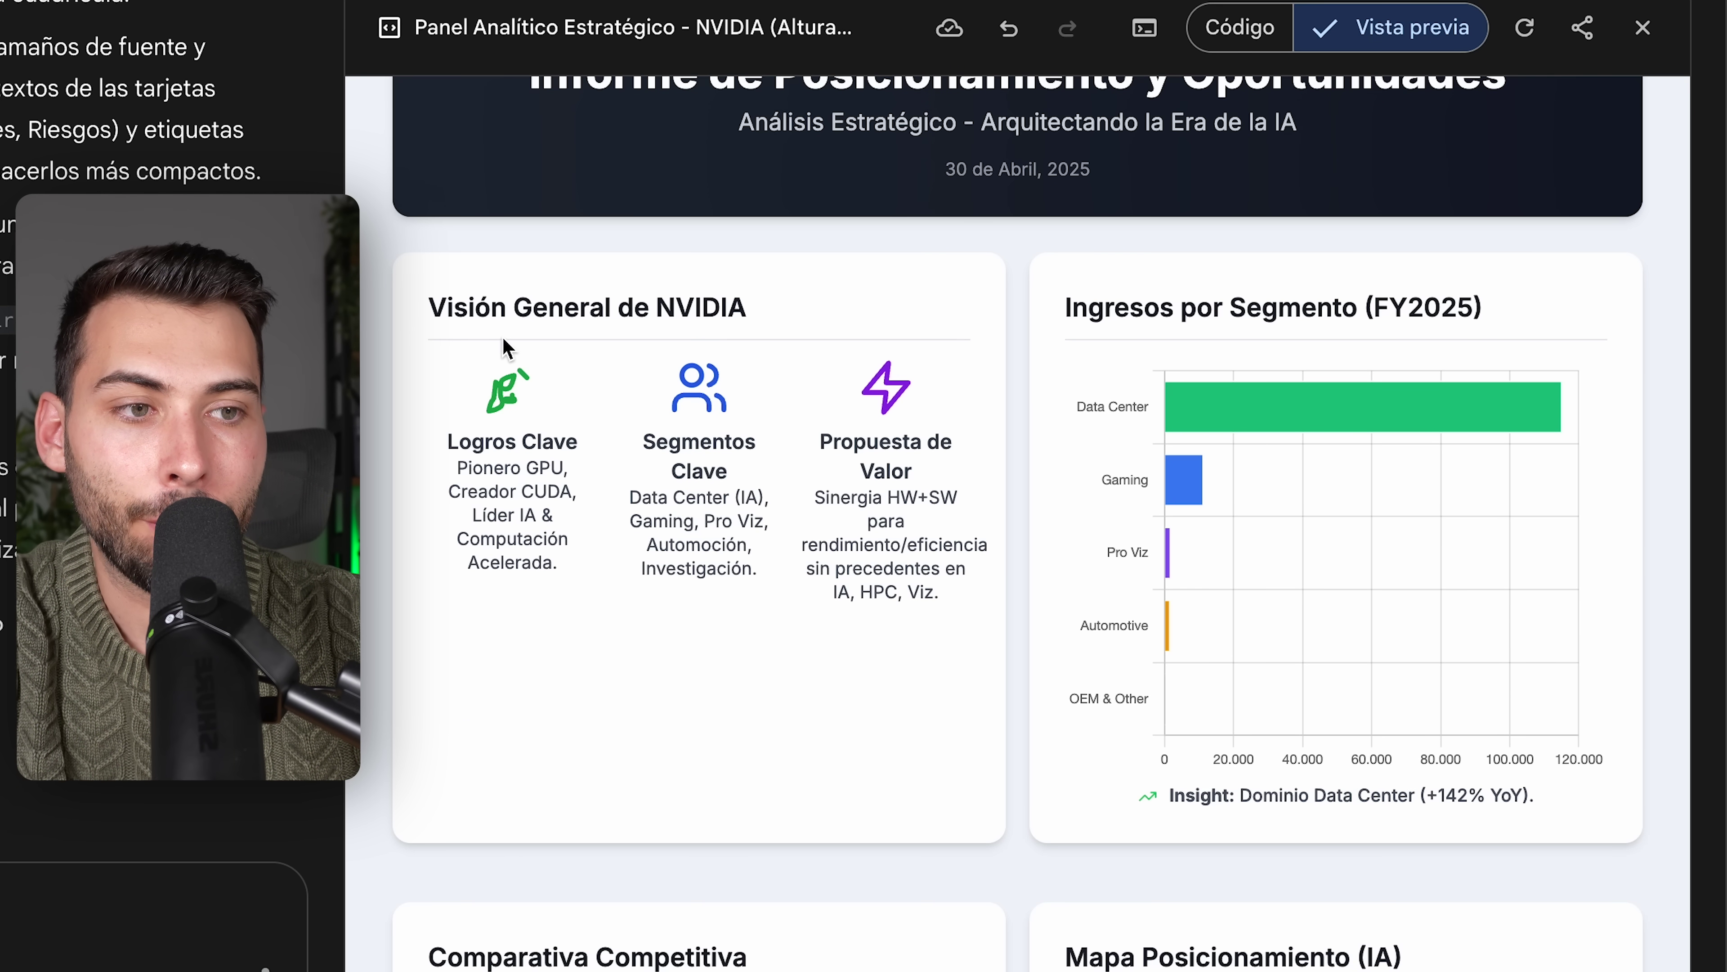
mouse_move(1236, 410)
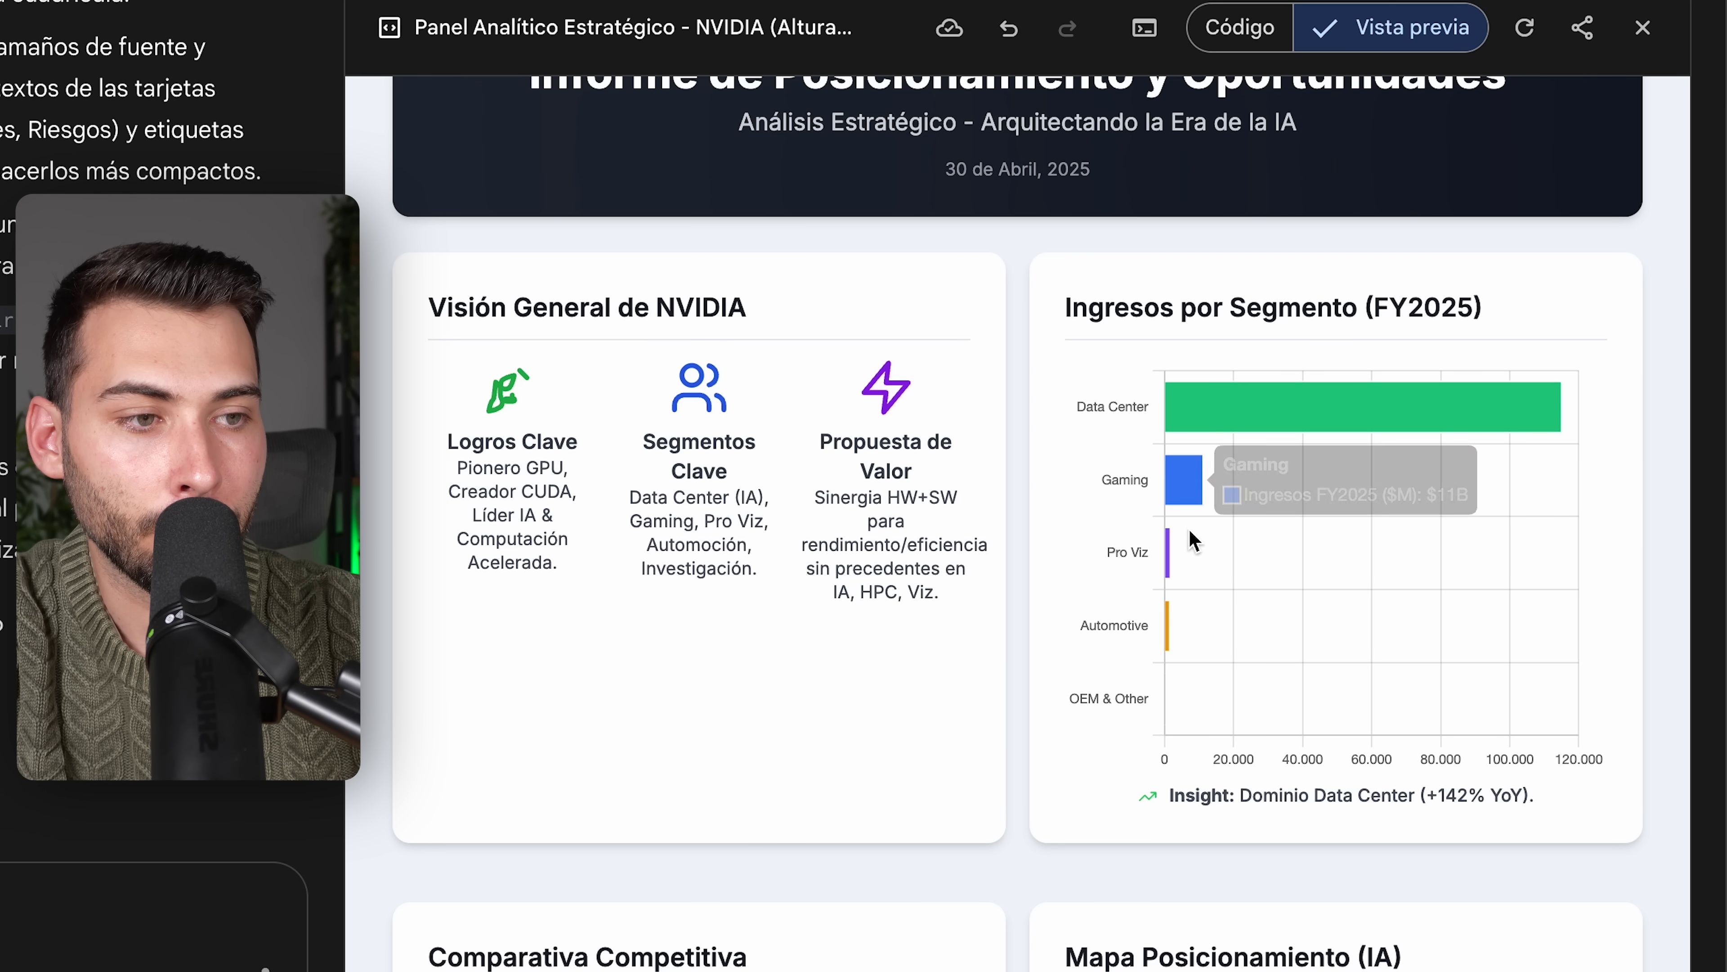
mouse_move(1171, 633)
scroll(1174, 643, down, 10)
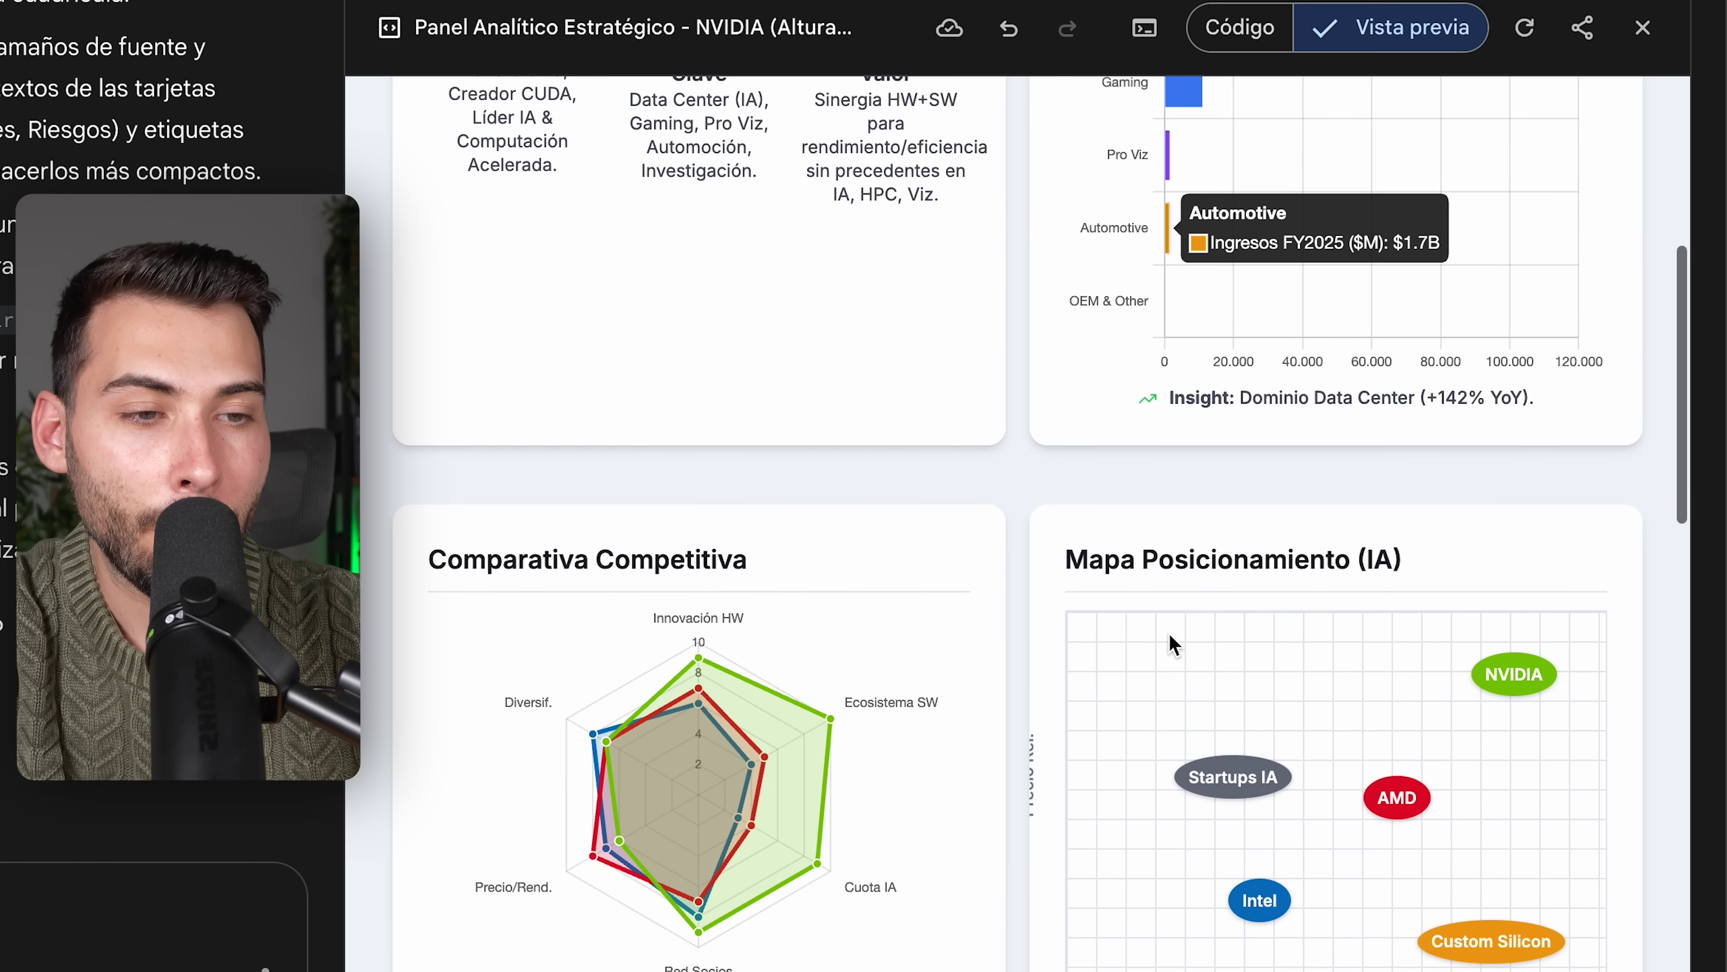
scroll(1171, 643, down, 1)
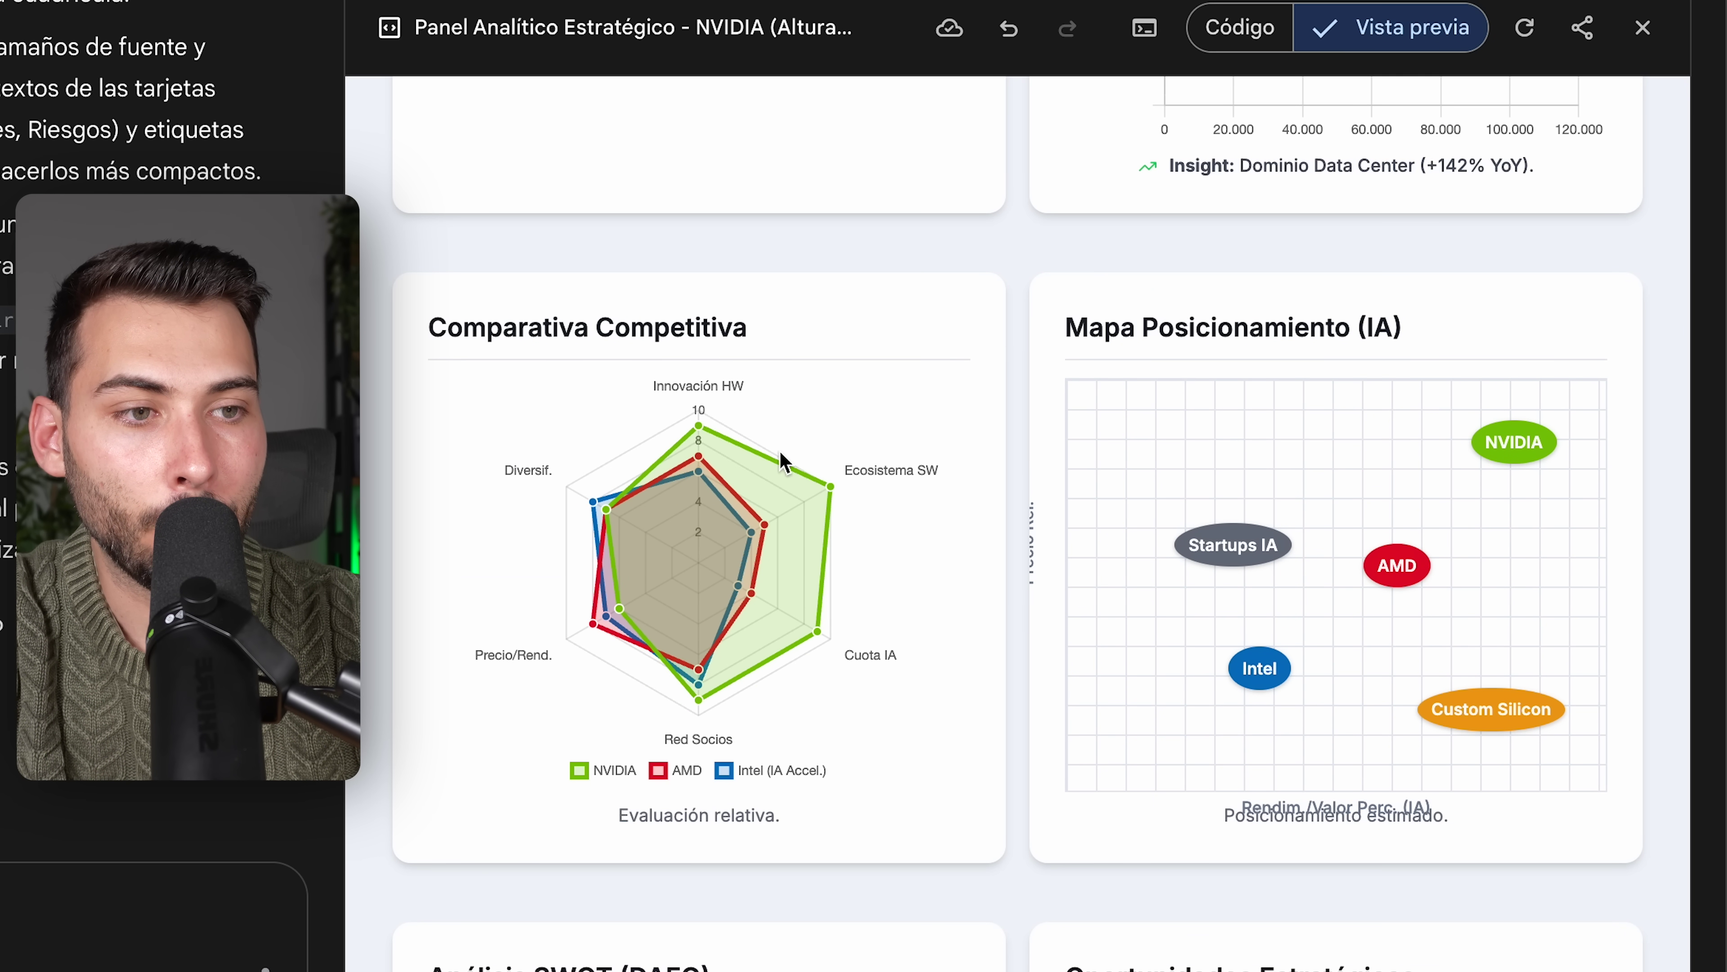
mouse_move(835, 490)
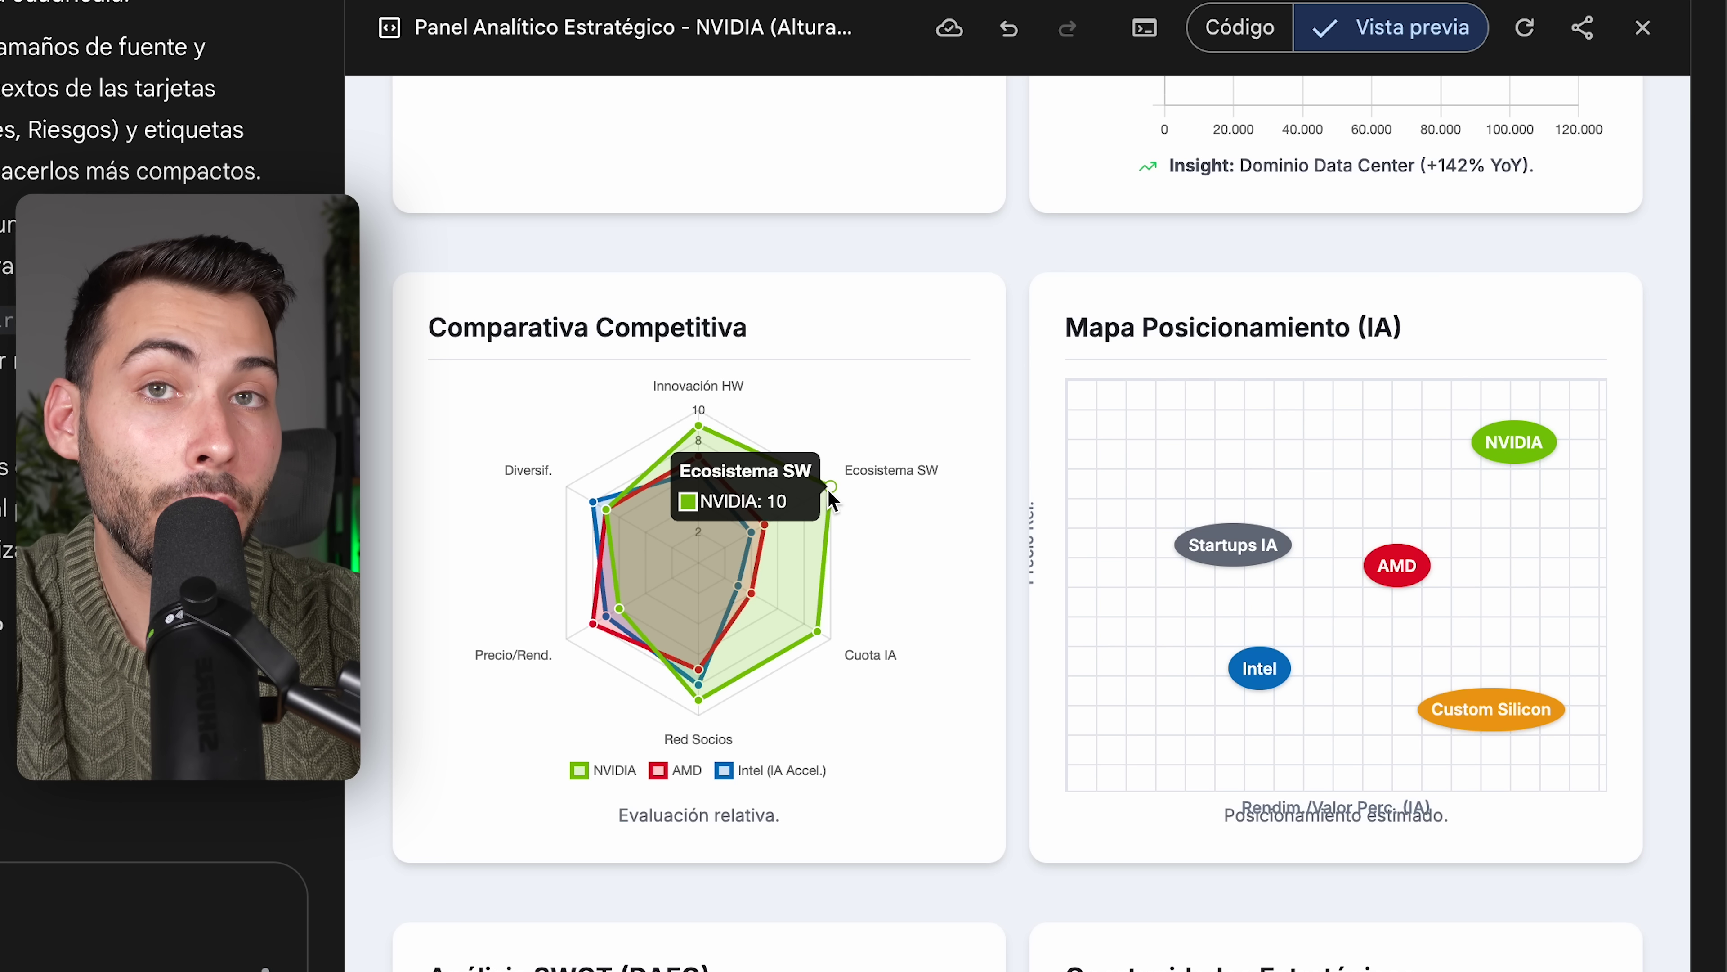
mouse_move(766, 524)
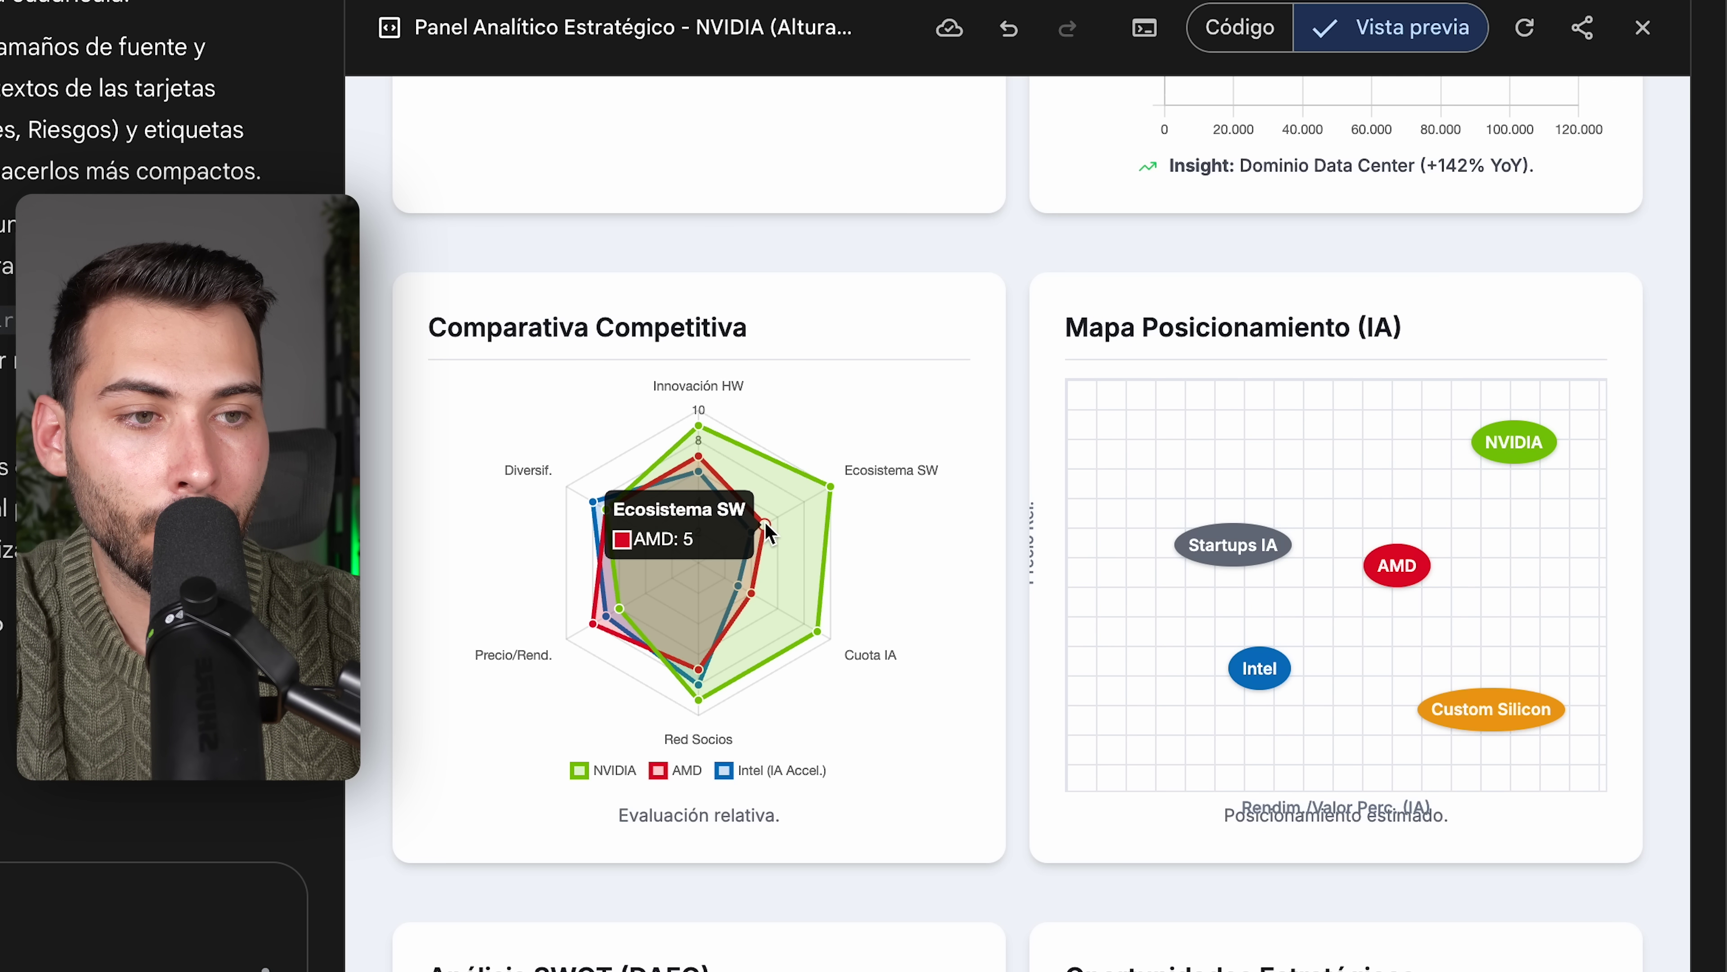
mouse_move(698, 469)
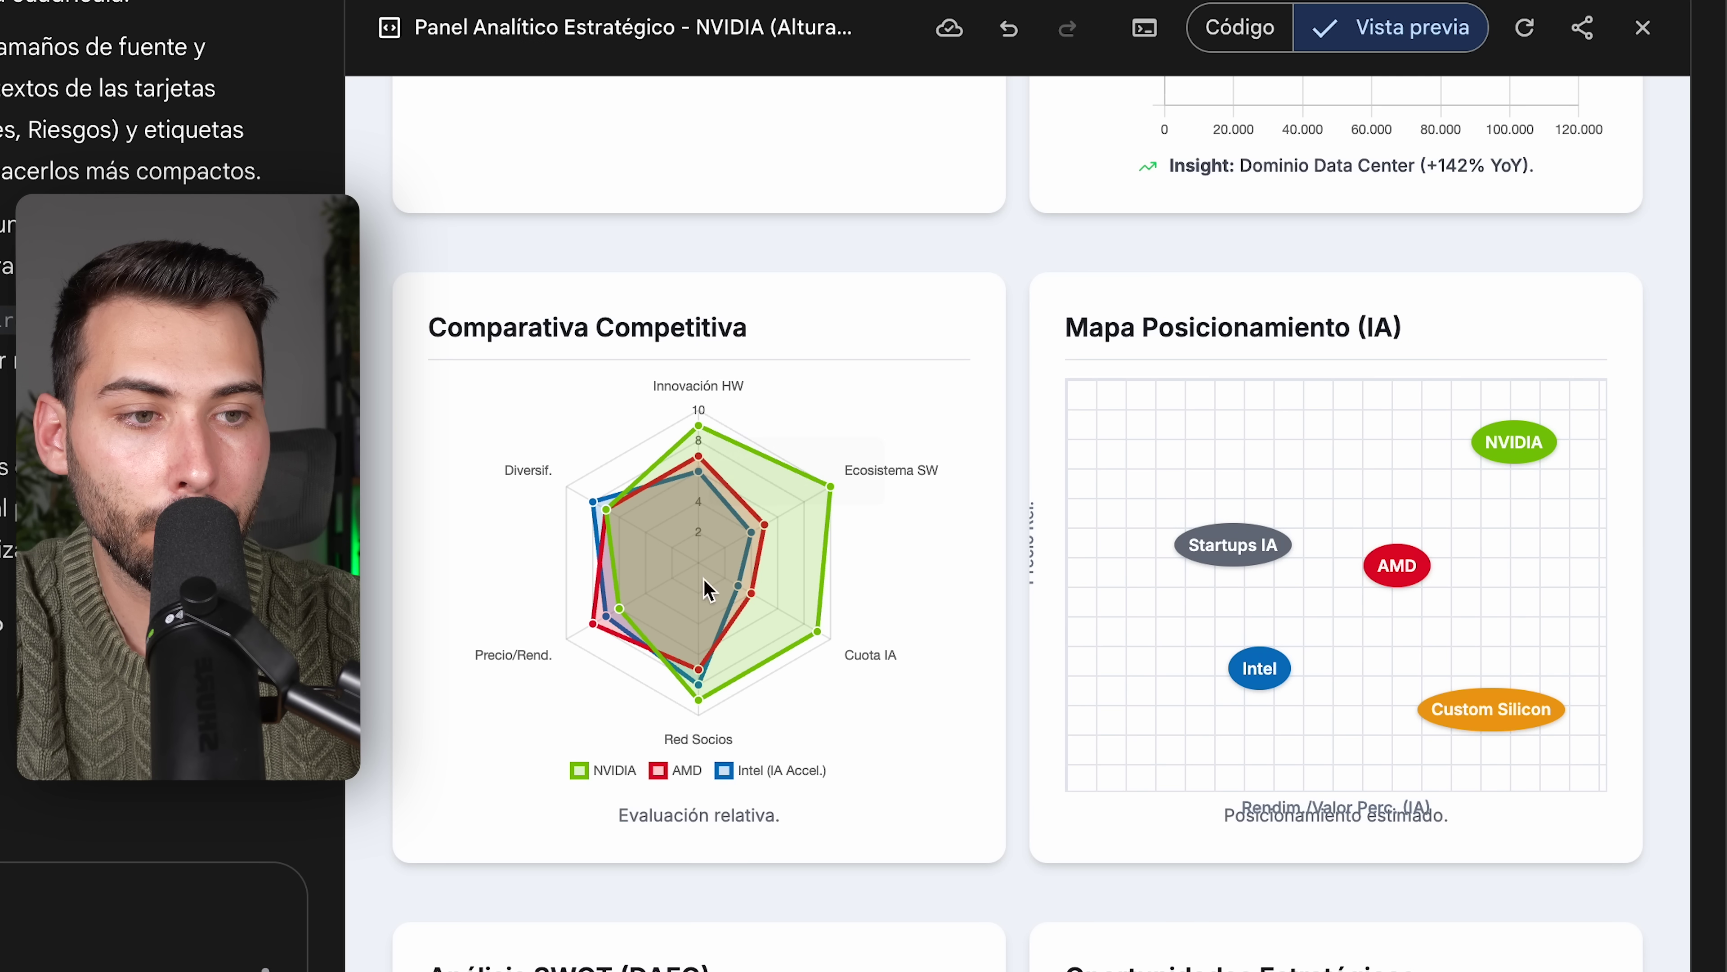
mouse_move(752, 603)
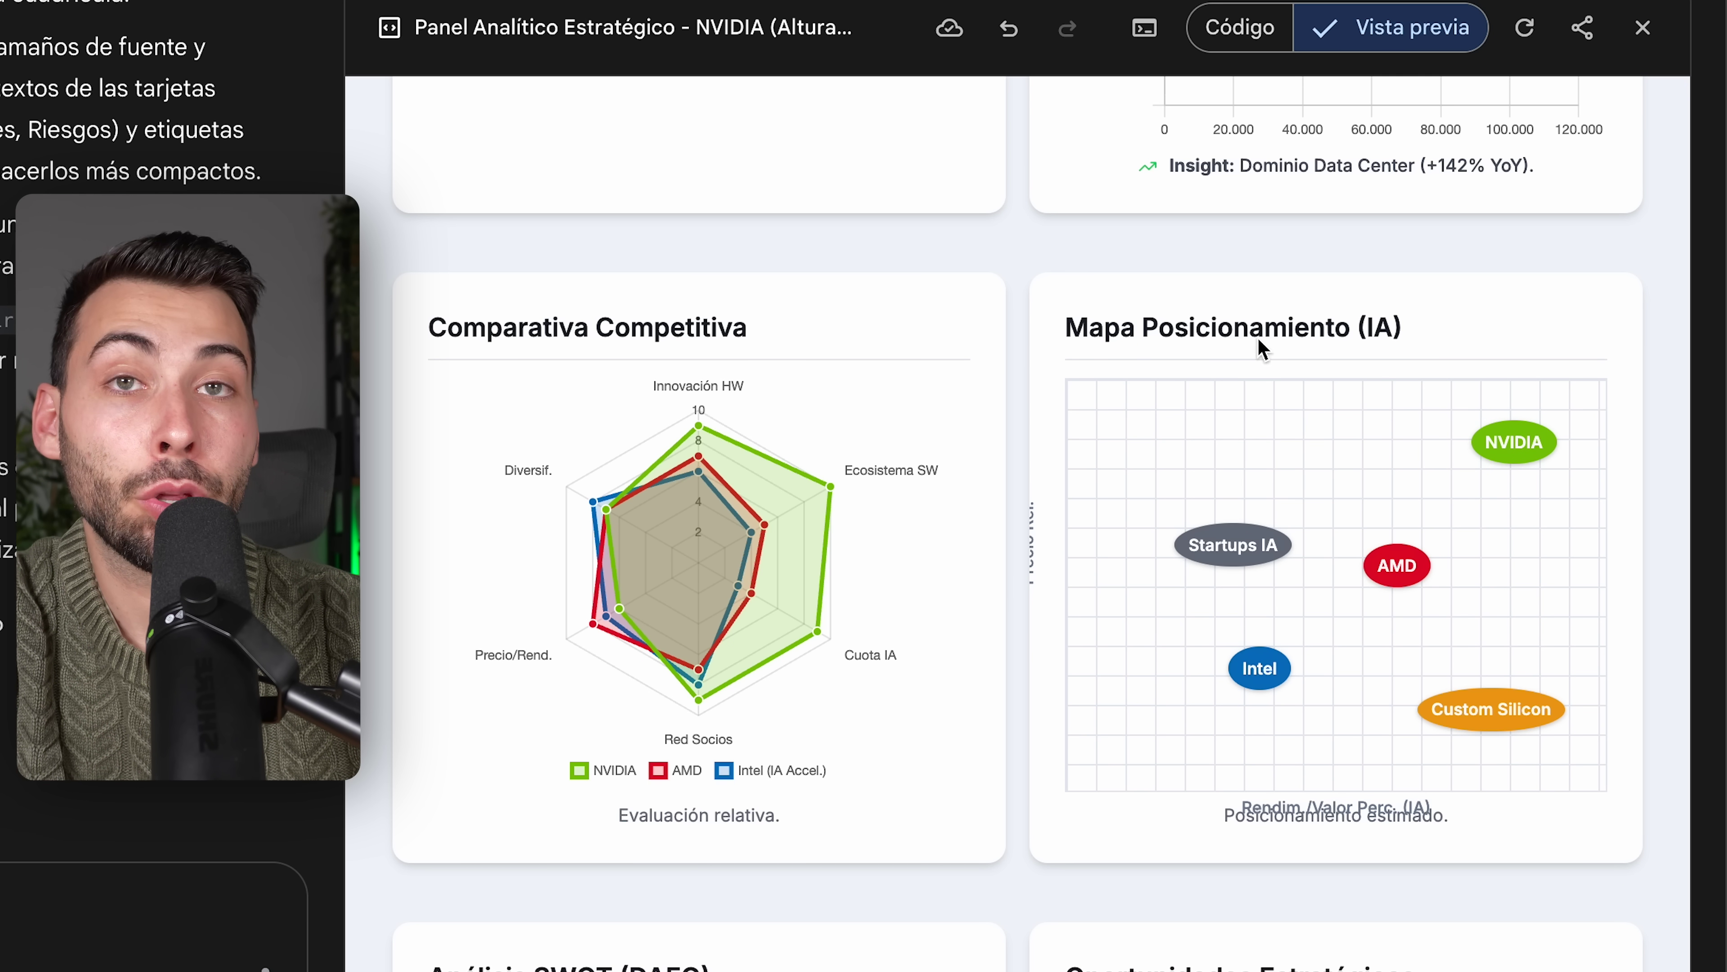
scroll(1407, 381, down, 1)
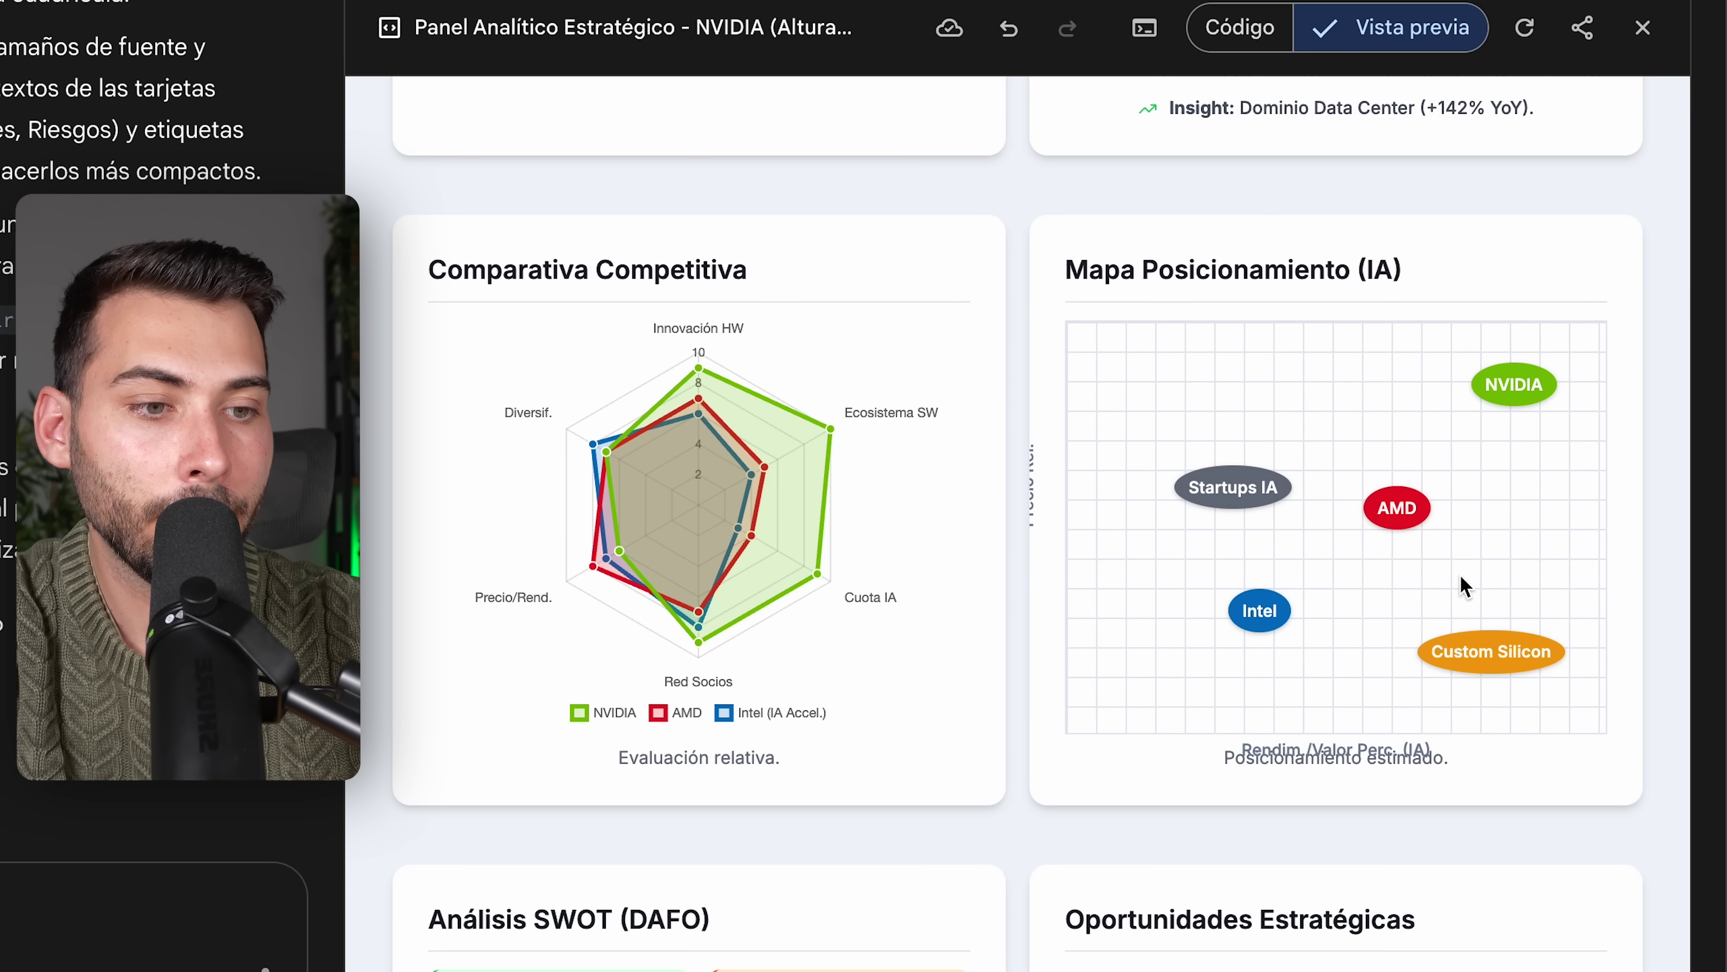
scroll(1463, 586, down, 10)
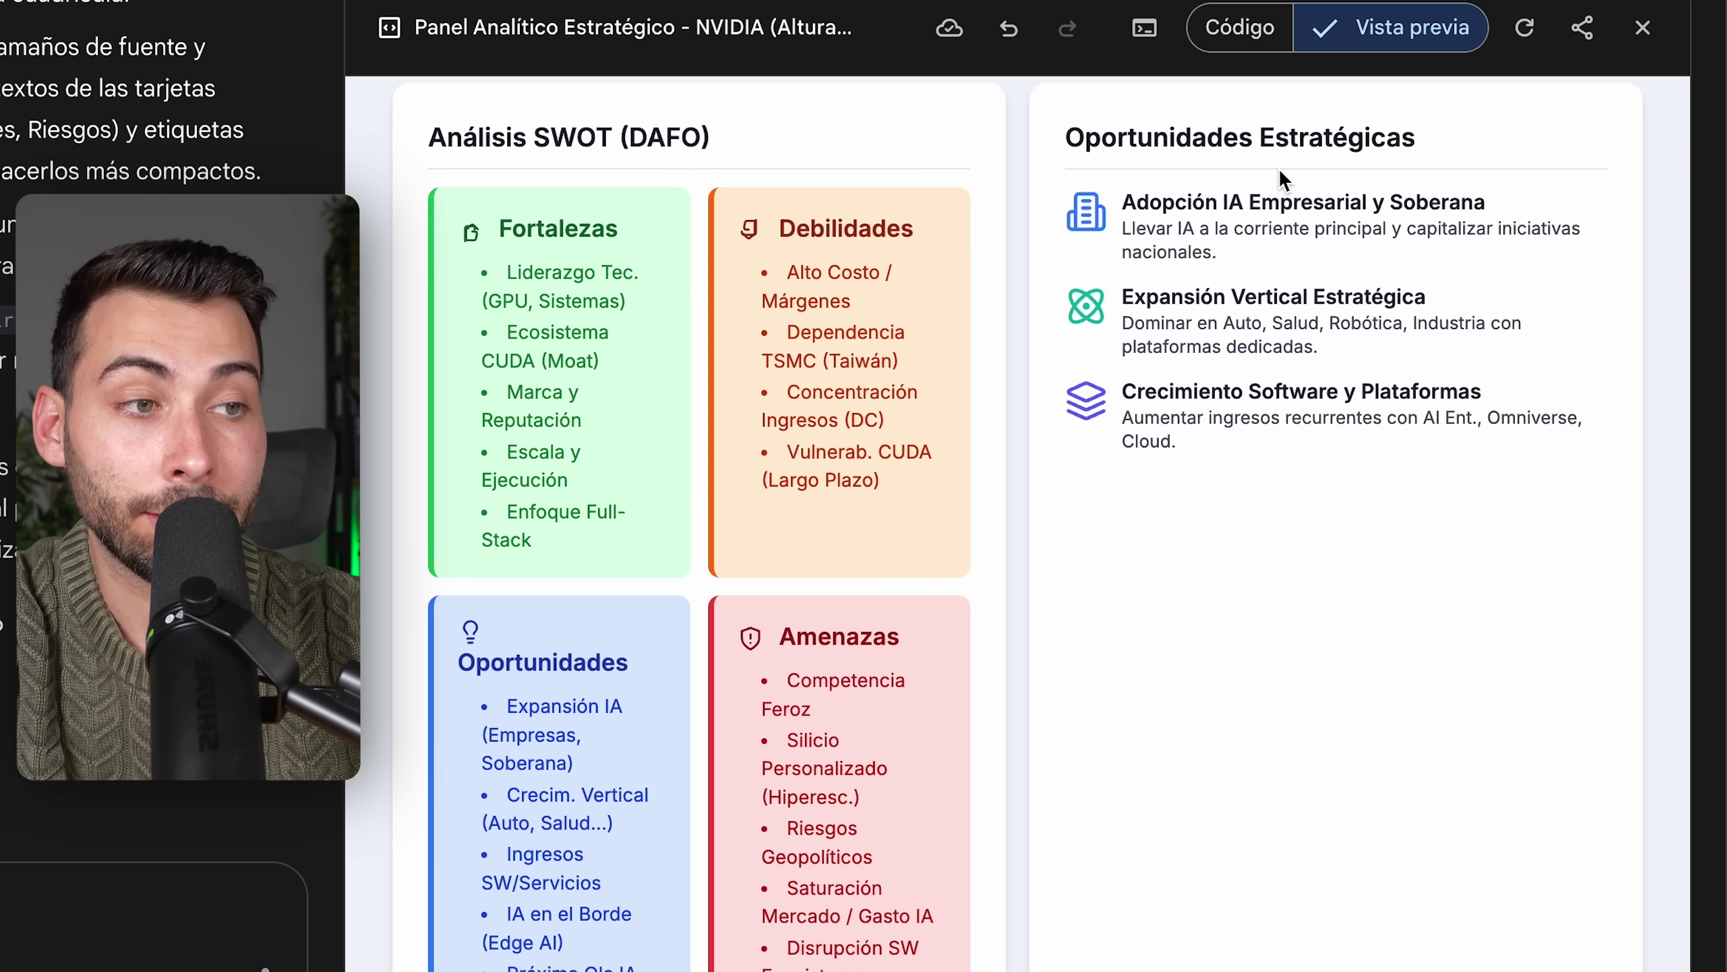
scroll(1387, 163, down, 9)
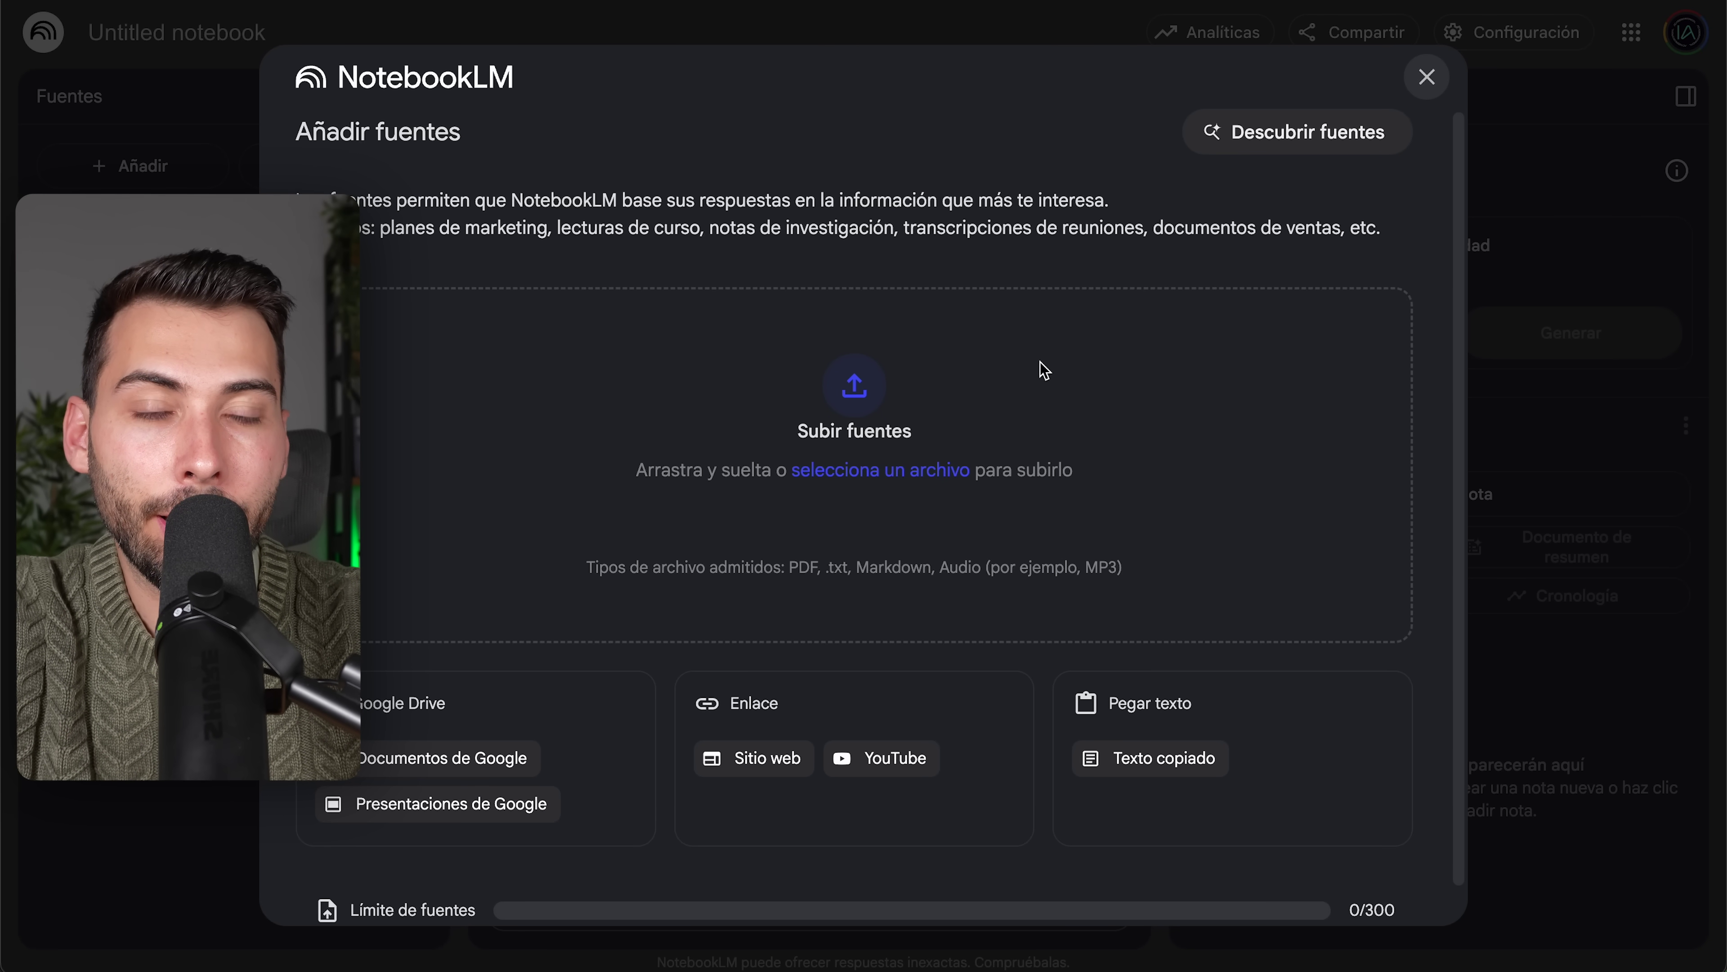
Step: Switch to a new NotebookLM notebook and discover sources for "Encuentra las charlas TED más exitosas de todos los tiempos de Youtube"
click(1303, 131)
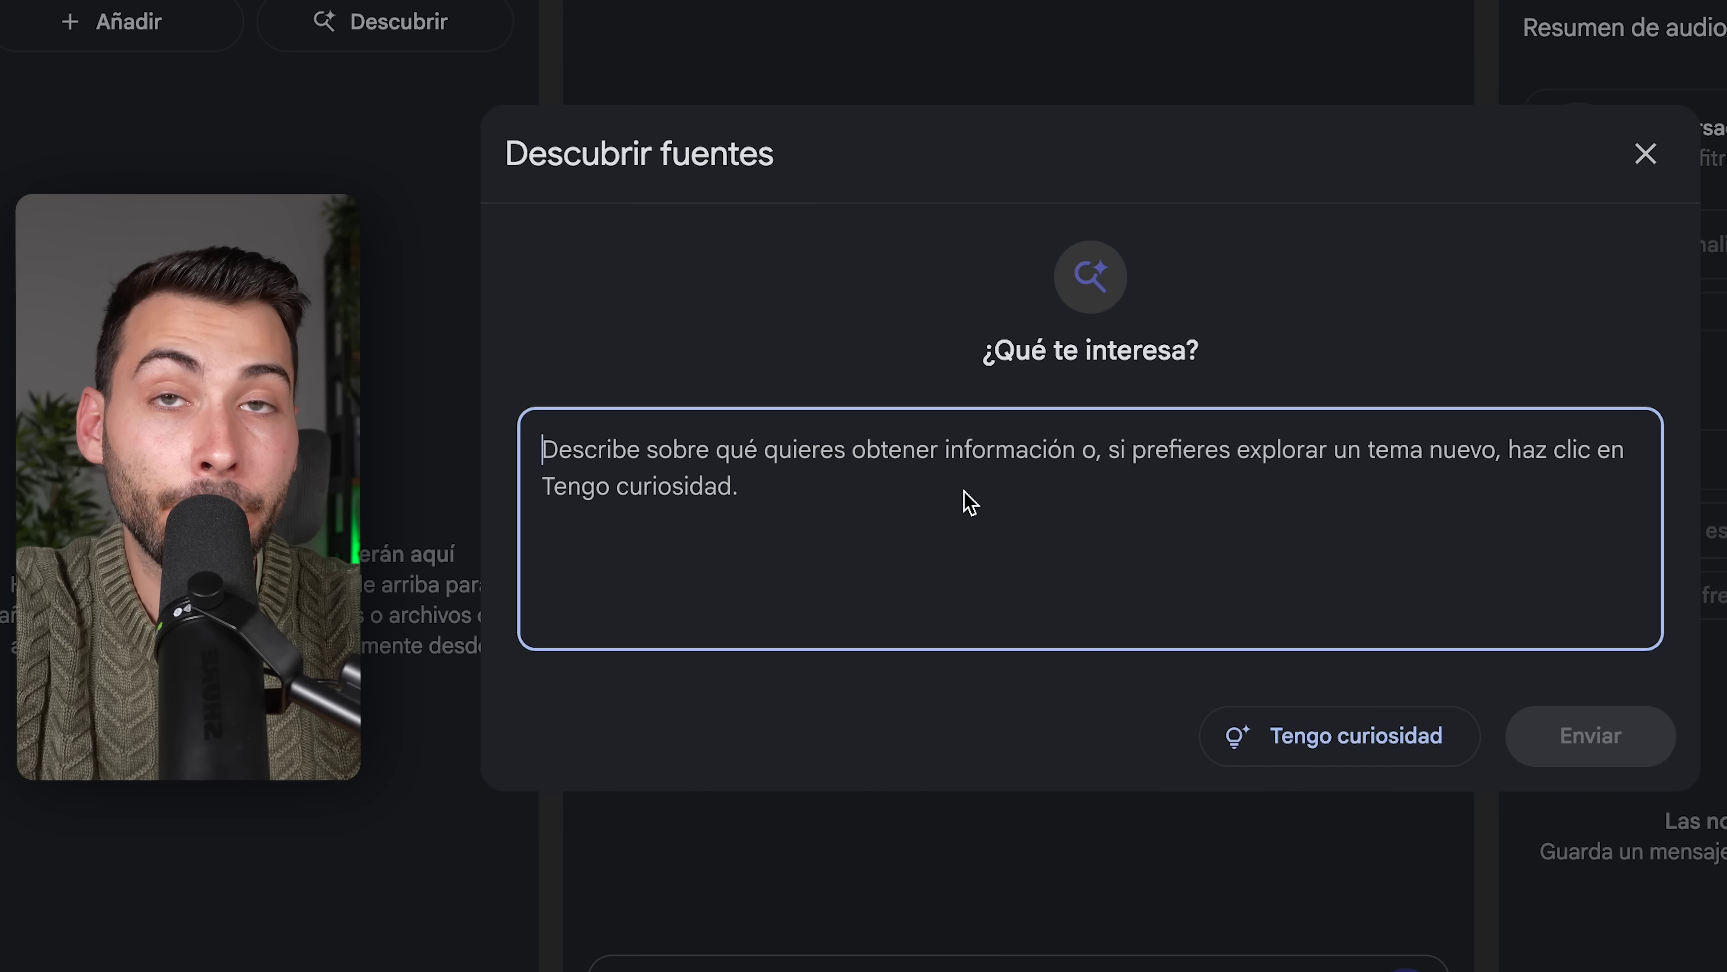
text(Encuentra las charlas TED más exitosas de todos los tiempos de Youtube)
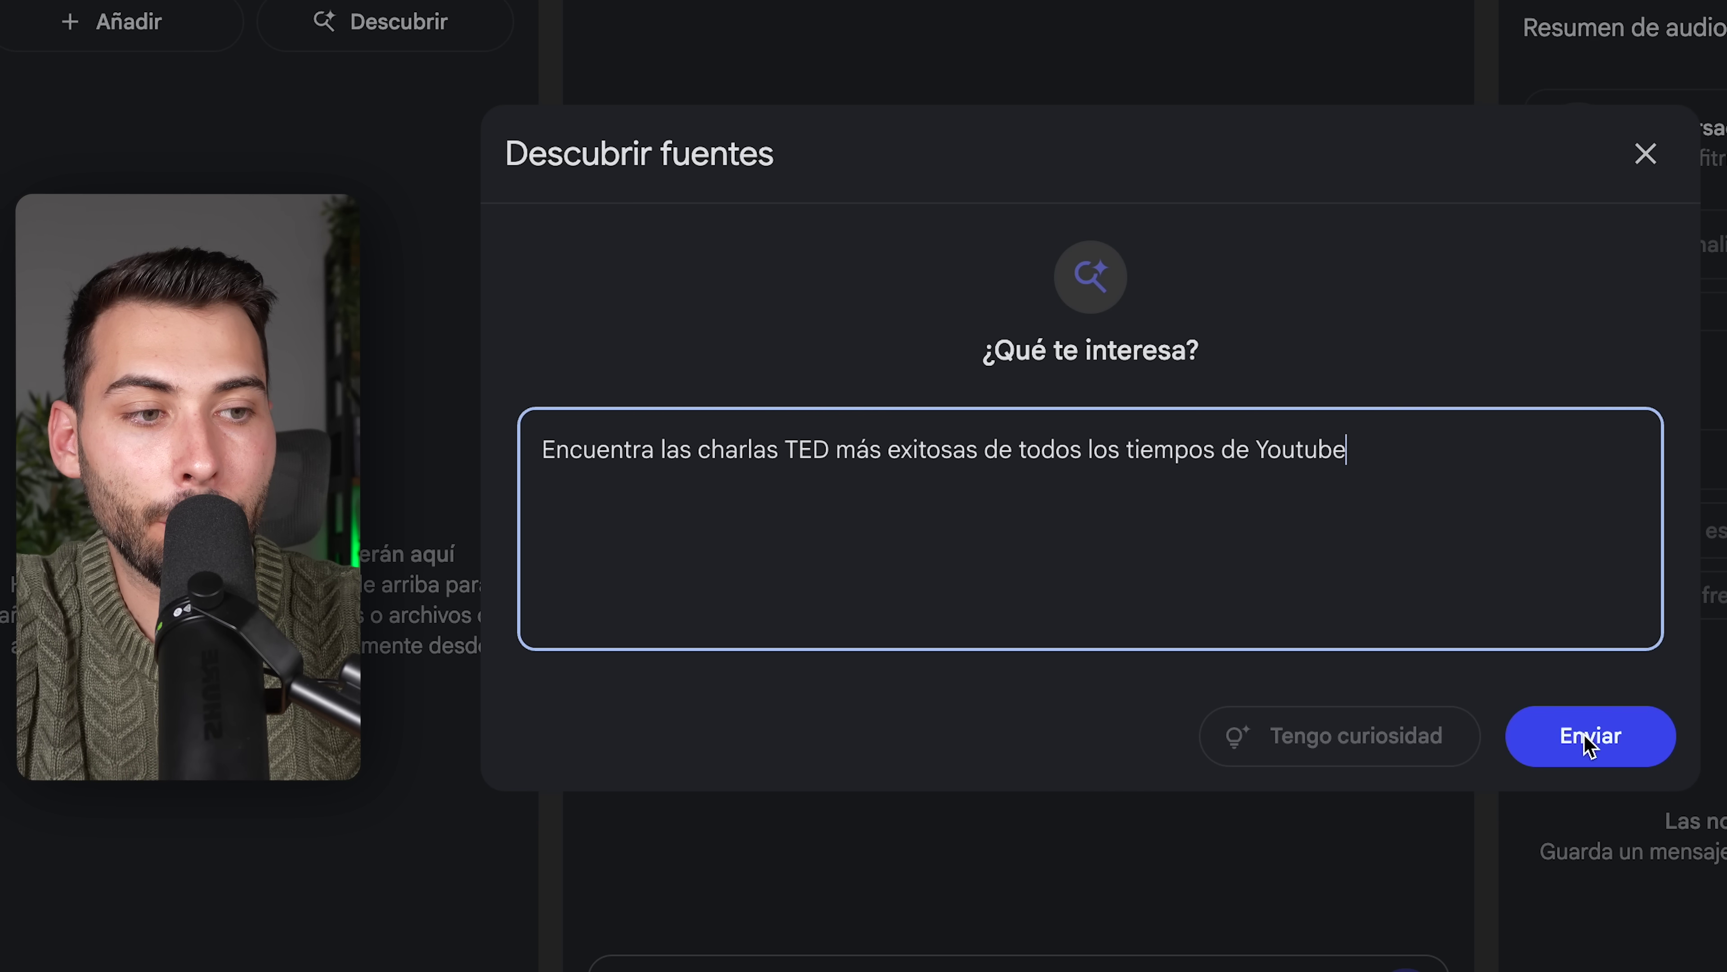
click(1608, 737)
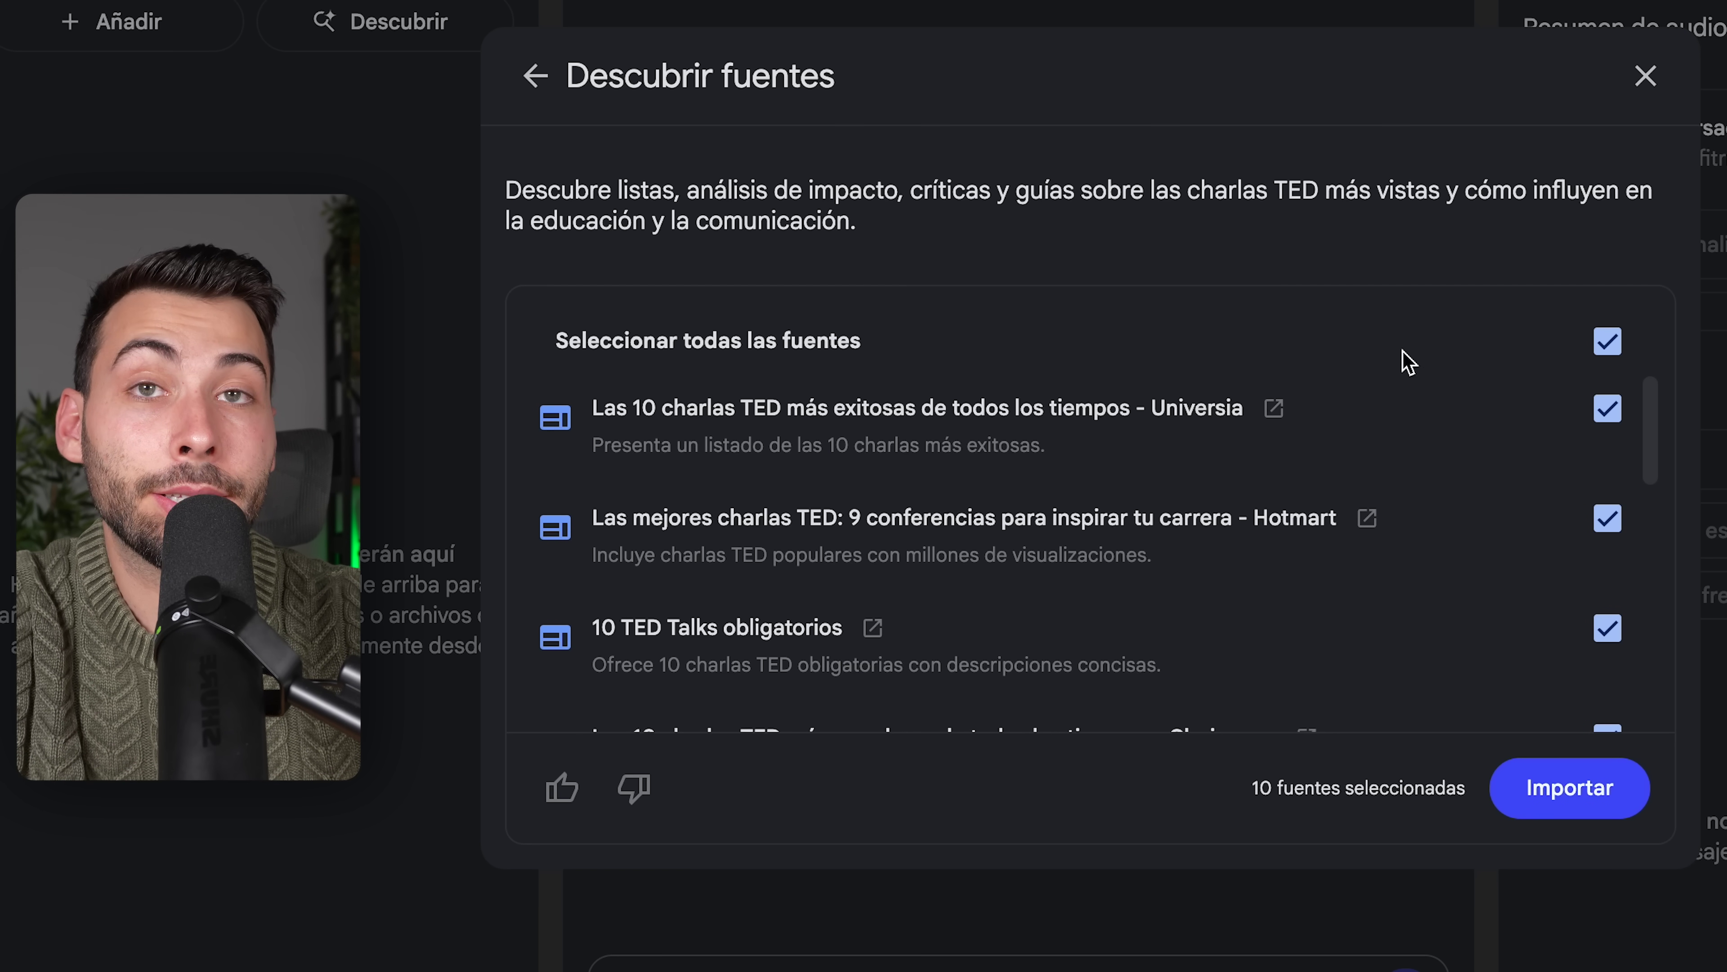
Step: Review the discovered TED talk sources and import all of them into the notebook
scroll(1097, 549, down, 9)
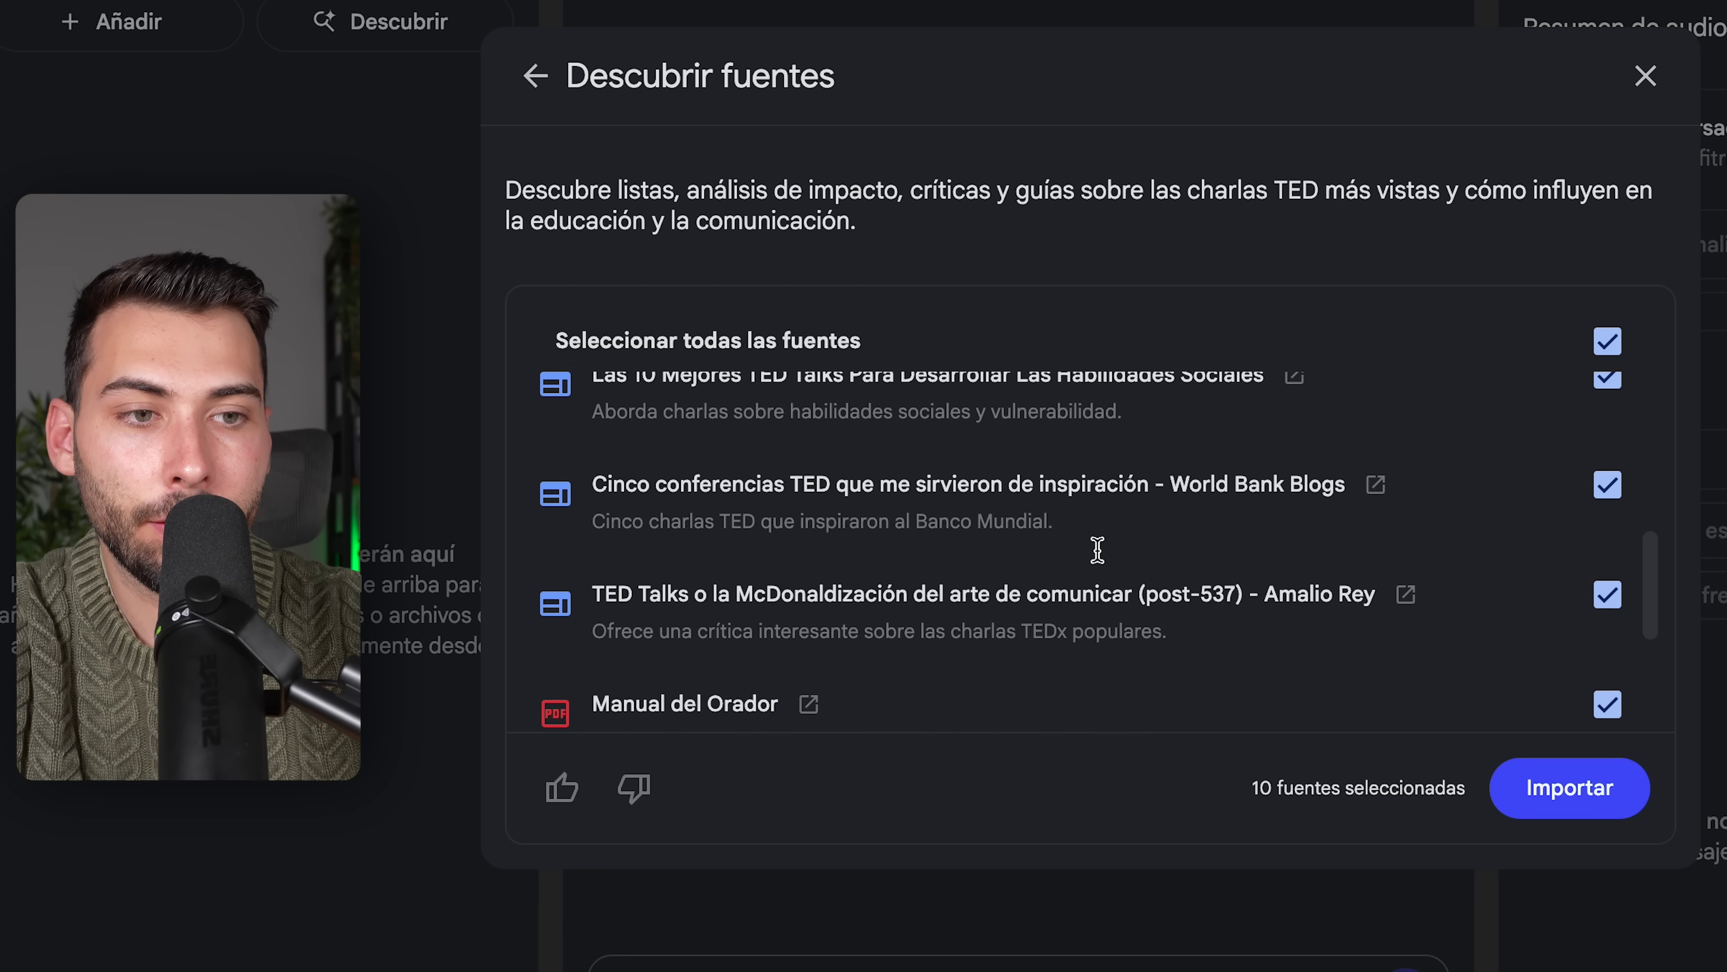
scroll(1097, 550, down, 3)
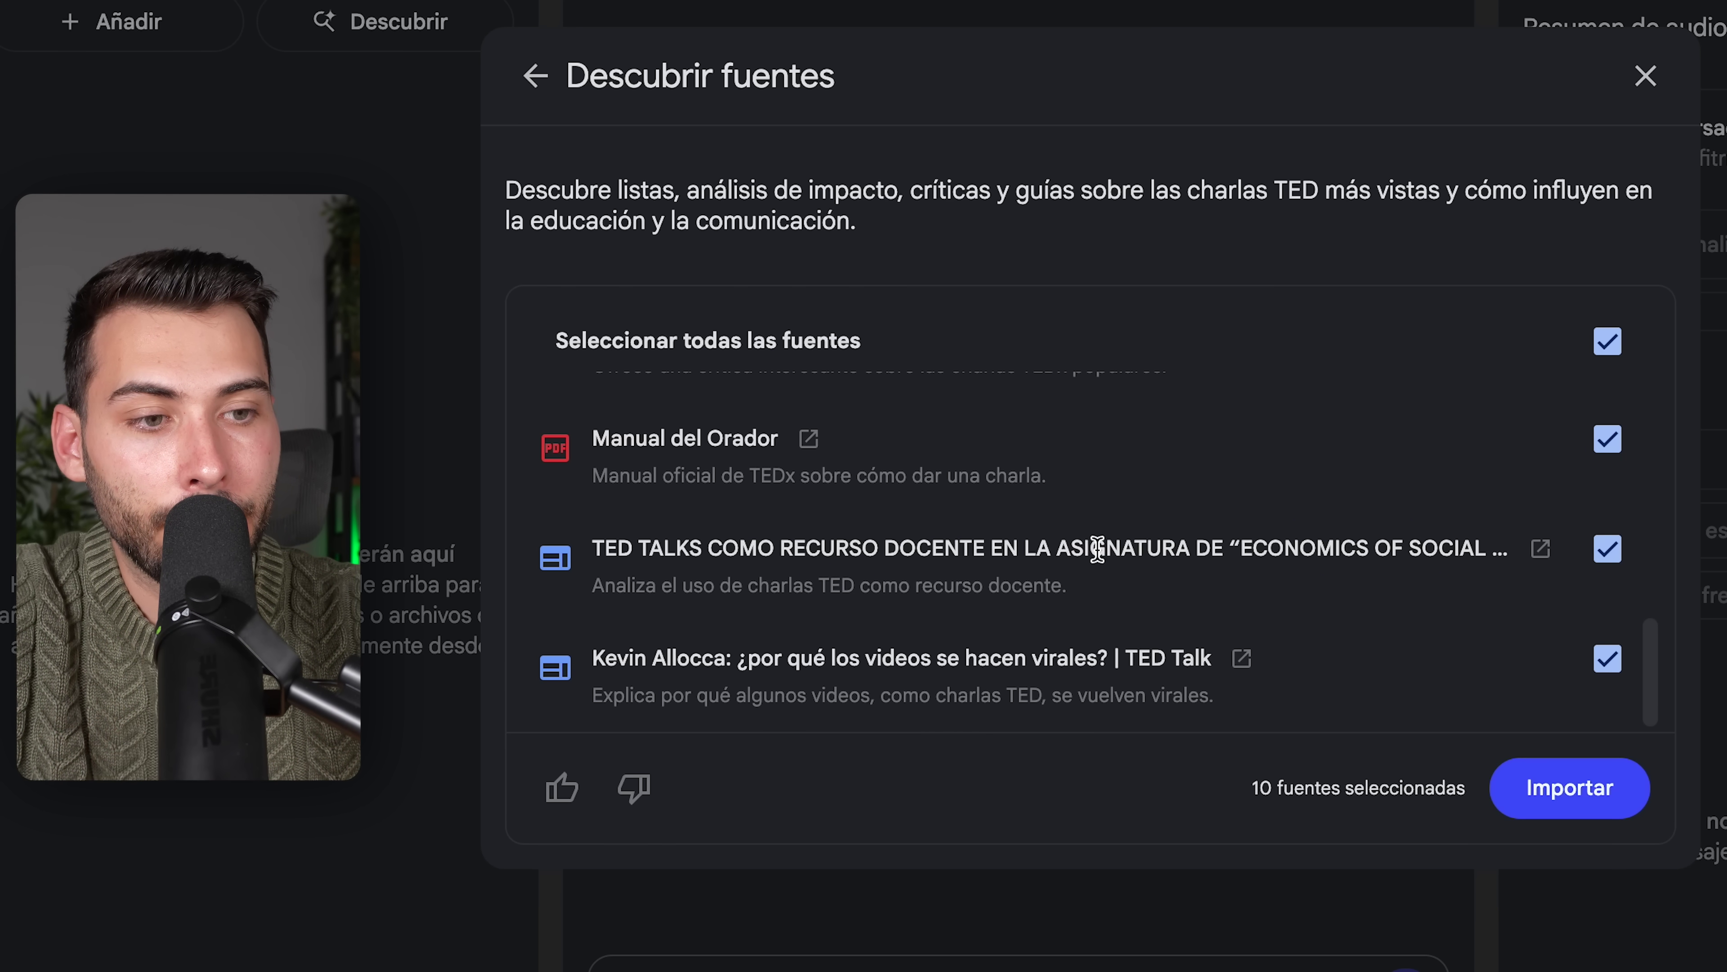
click(1588, 790)
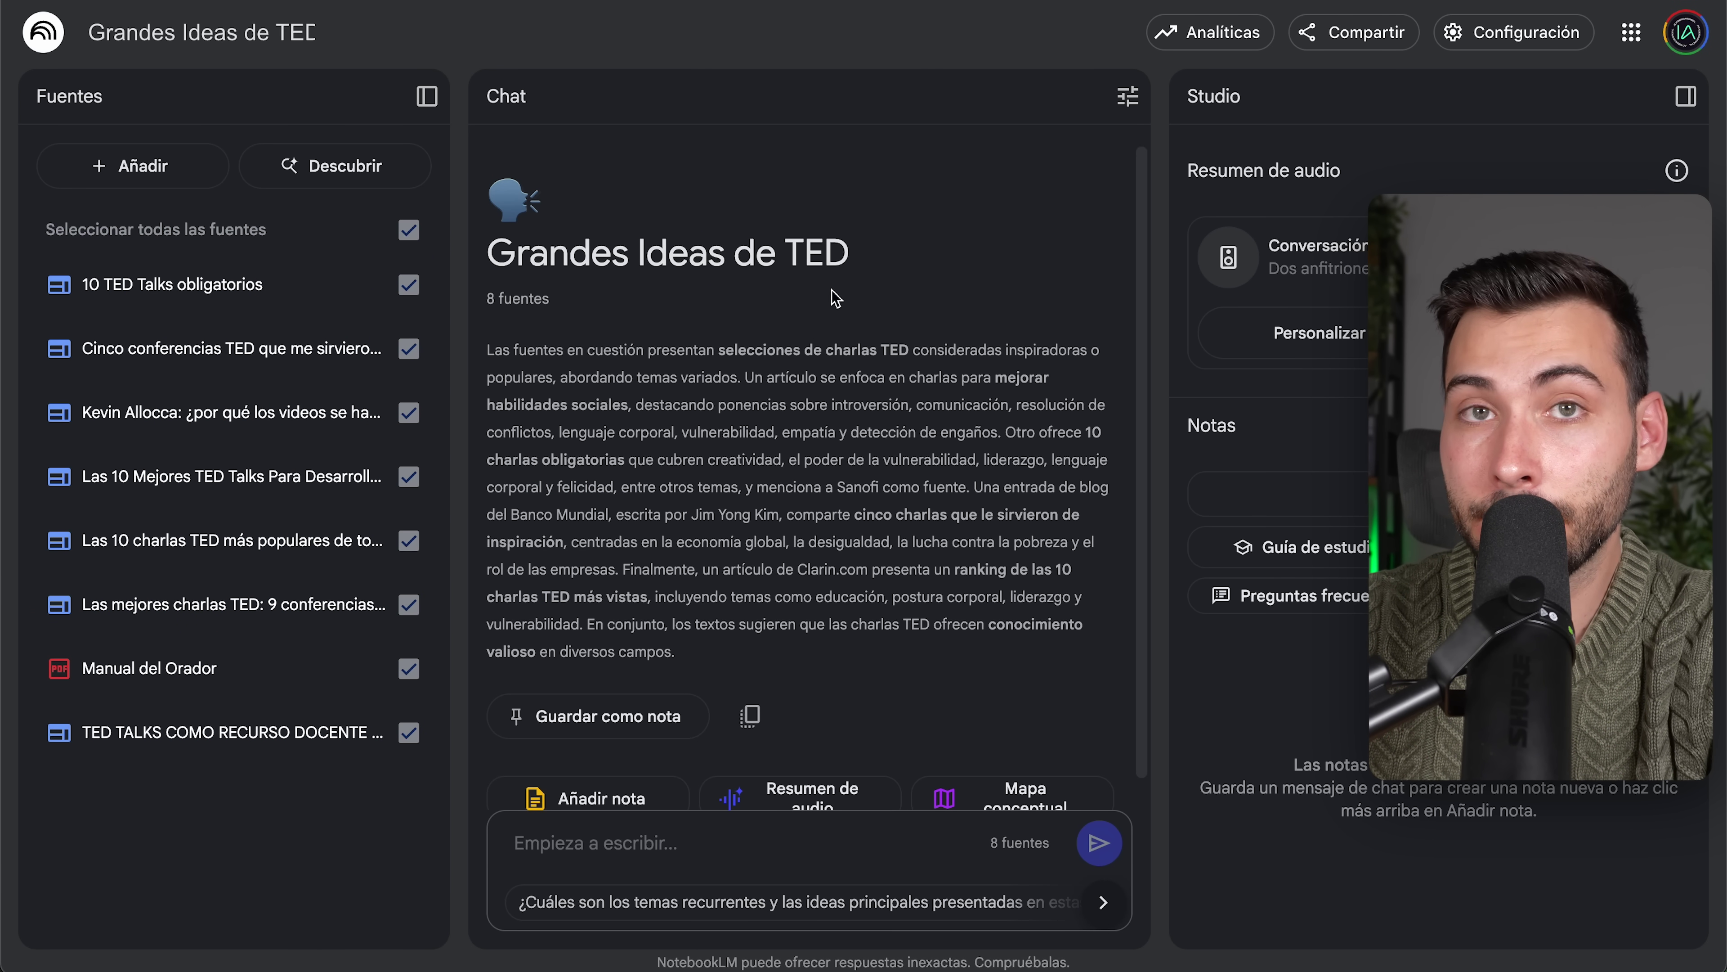
Step: Discover and import sources on authentic digital entrepreneurship video stories, focusing on LinkedIn conversations, entrepreneur YouTubers, TED Talks and first-person reviews of platforms like Hotmart
click(350, 171)
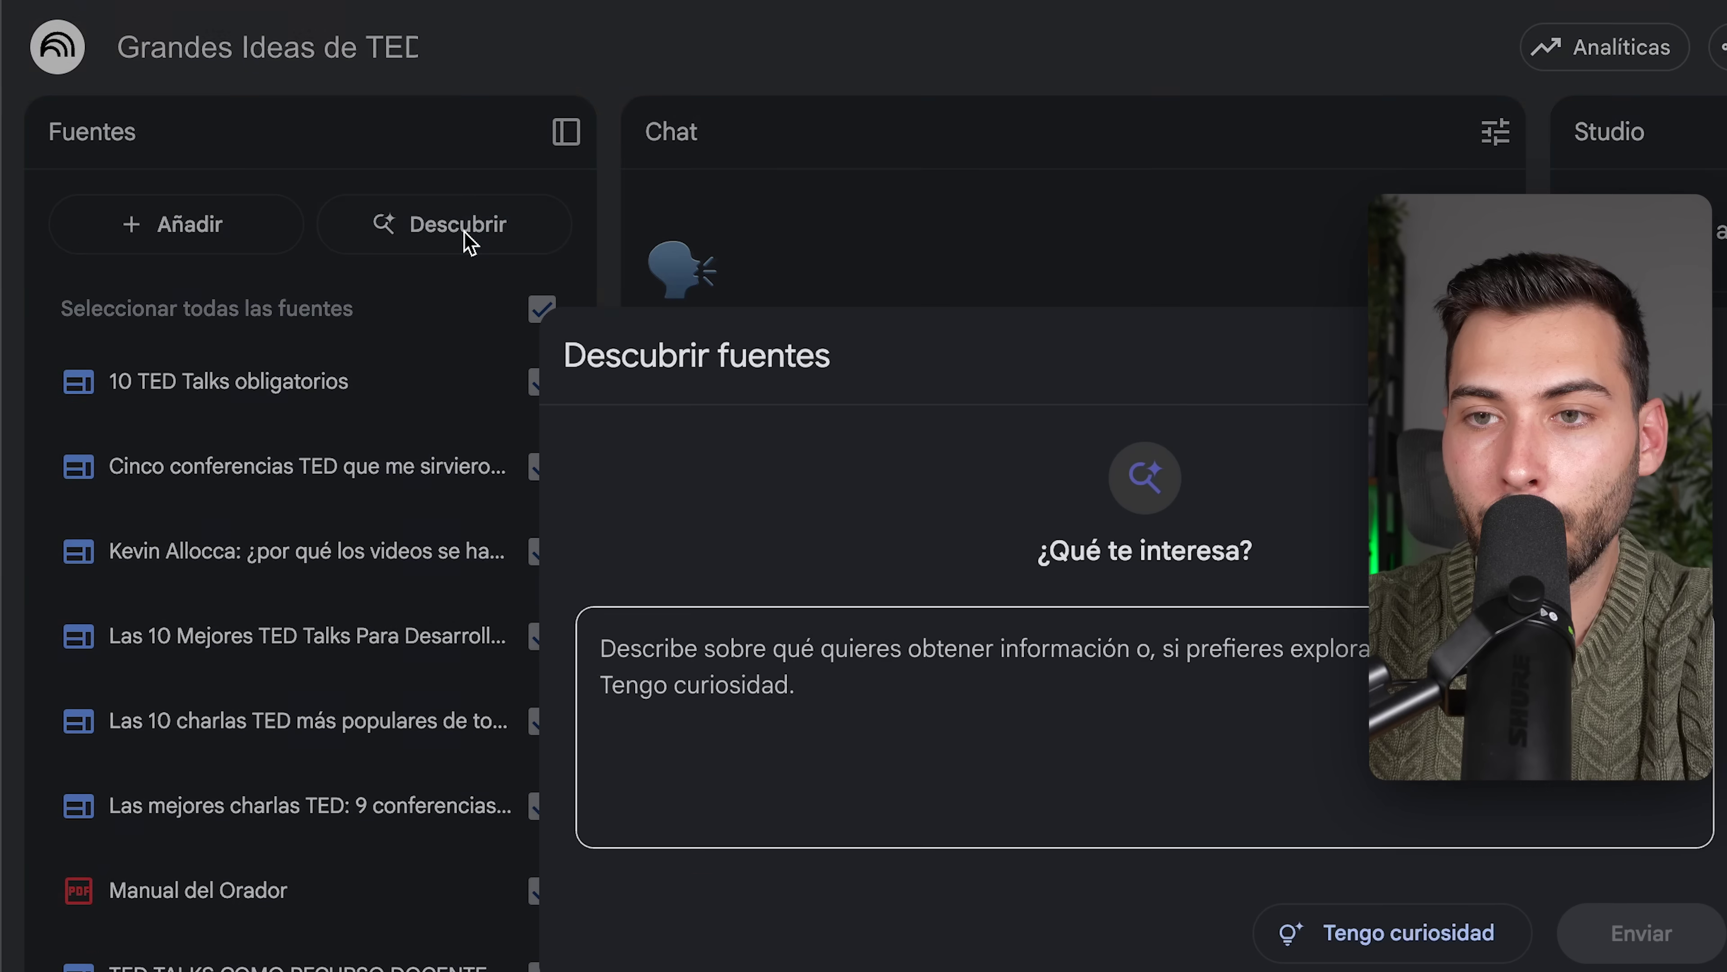
text(Rastrea voces auténticas del emprendimiento digital: identifica relatos en video donde creadores, fundadores tech o educadores online cuenten su historia sin filtros.  Pon el foco en: - Conversaciones reales en LinkedIn donde se lancen productos o se hable de modelos SaaS desde dentro. - YouTubers emprendedores que documenten sus aciertos, errores y pivotes. - TED Talks que inspiren con ideas rompedoras sobre negocio digital o innovación educativa. - Valoraciones en primera persona de quienes han vivido plataformas como Hotmart o similares a estos  El contenido debe ser auténtico, cercano y profesional con testimonios y voces reales)
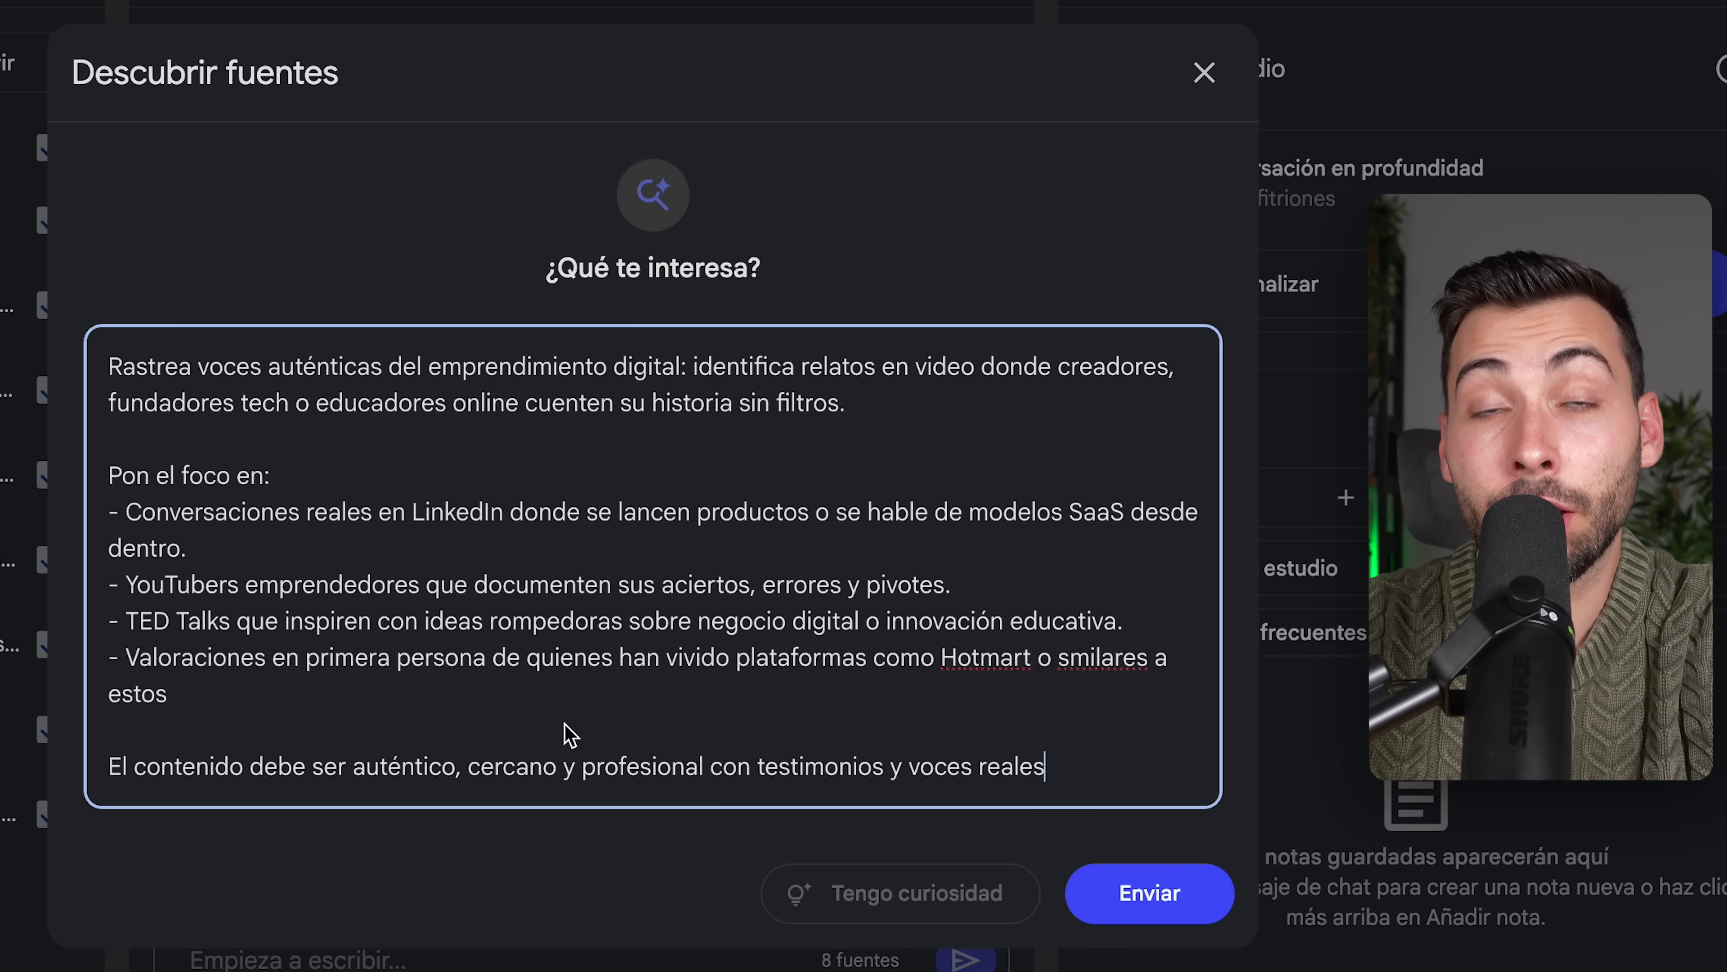
click(1115, 880)
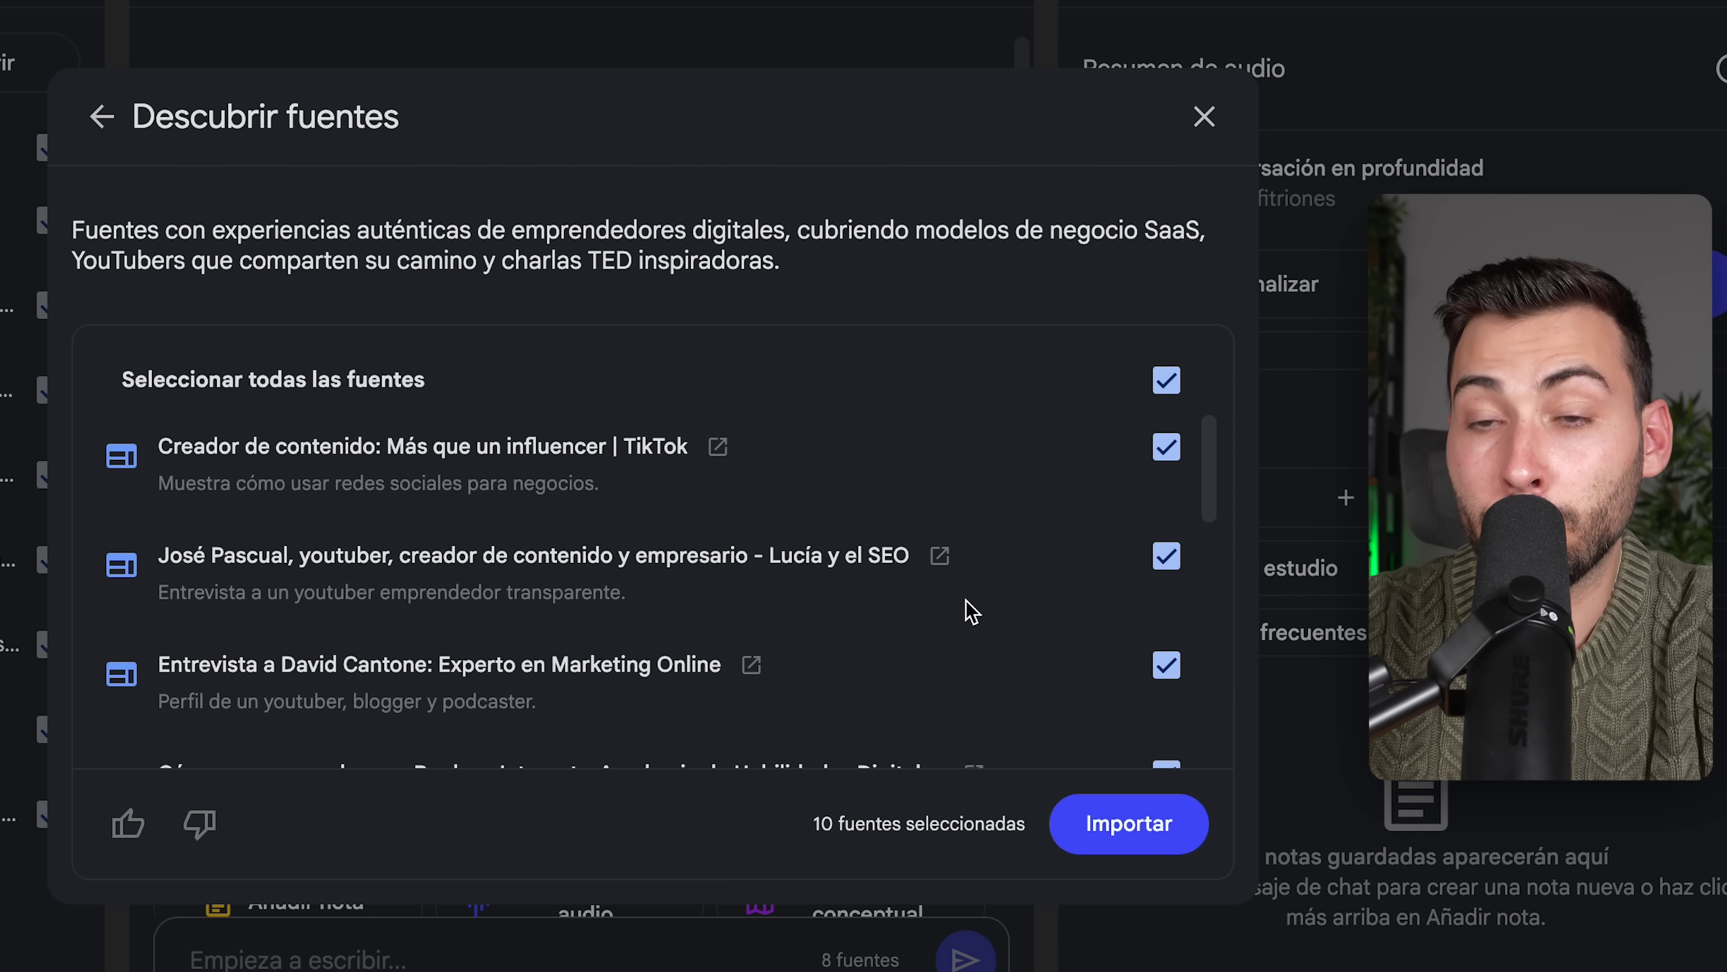
click(1154, 840)
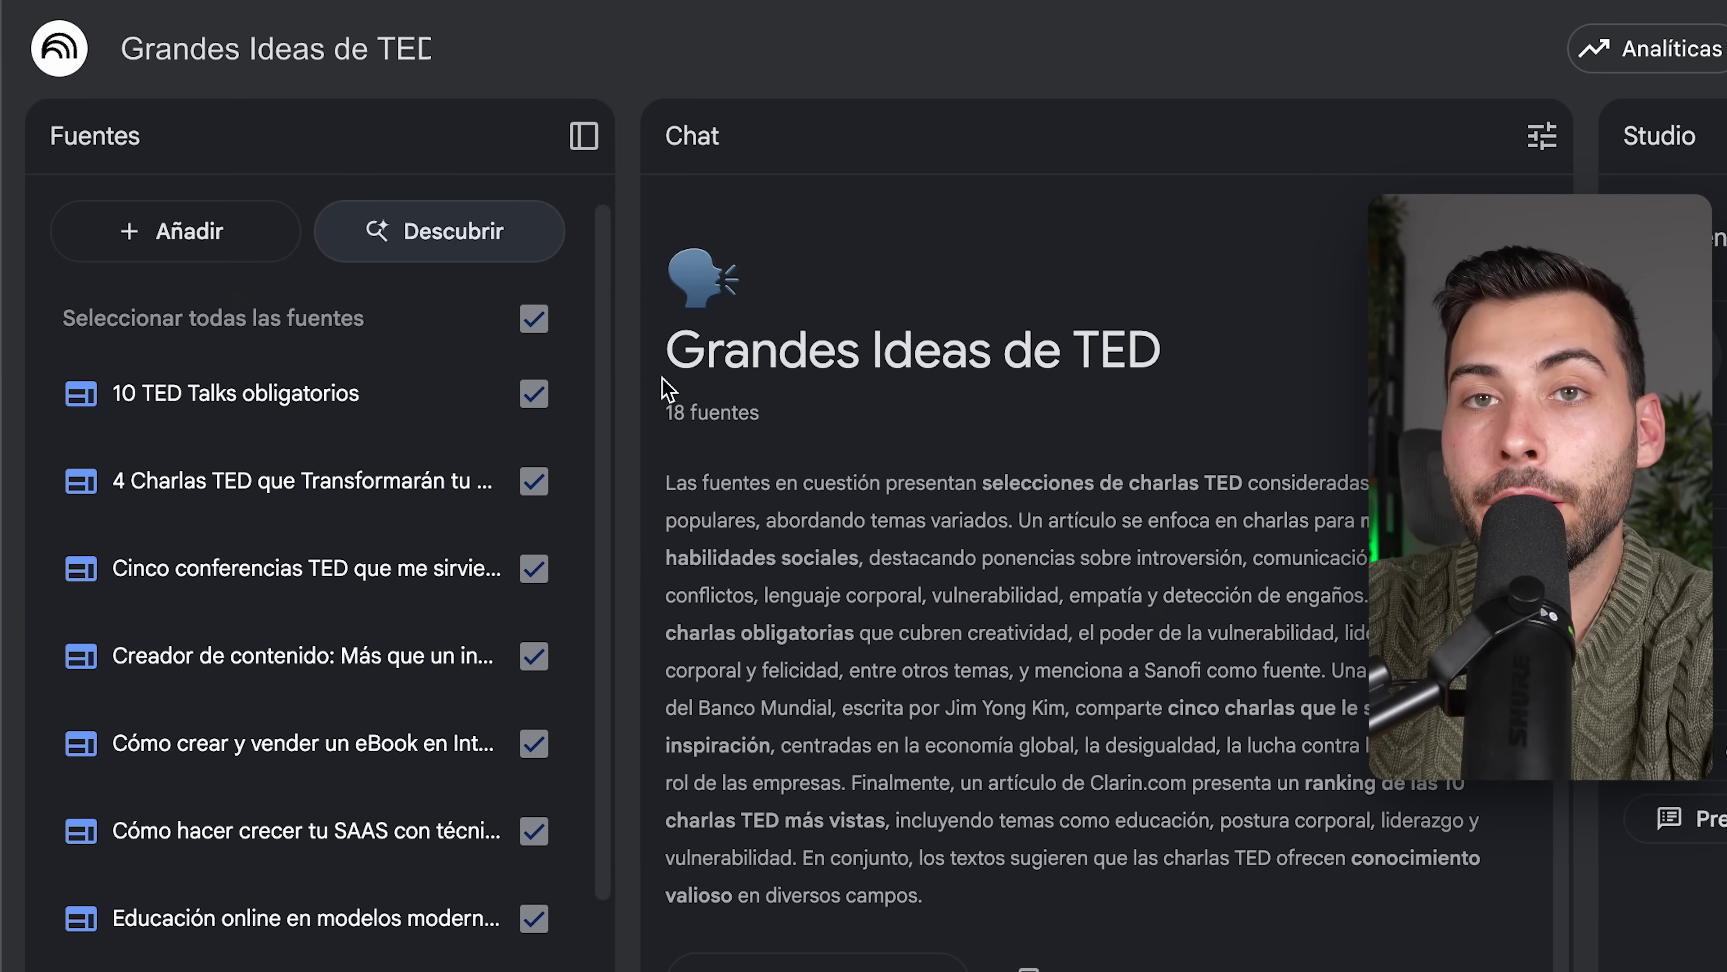
Step: Discover and import sources on digital investors' common doubts about creating content, launching products or investing, drawn from reddit.com/r/emprendimiento, quora.com, Linkedin and X.com
click(498, 248)
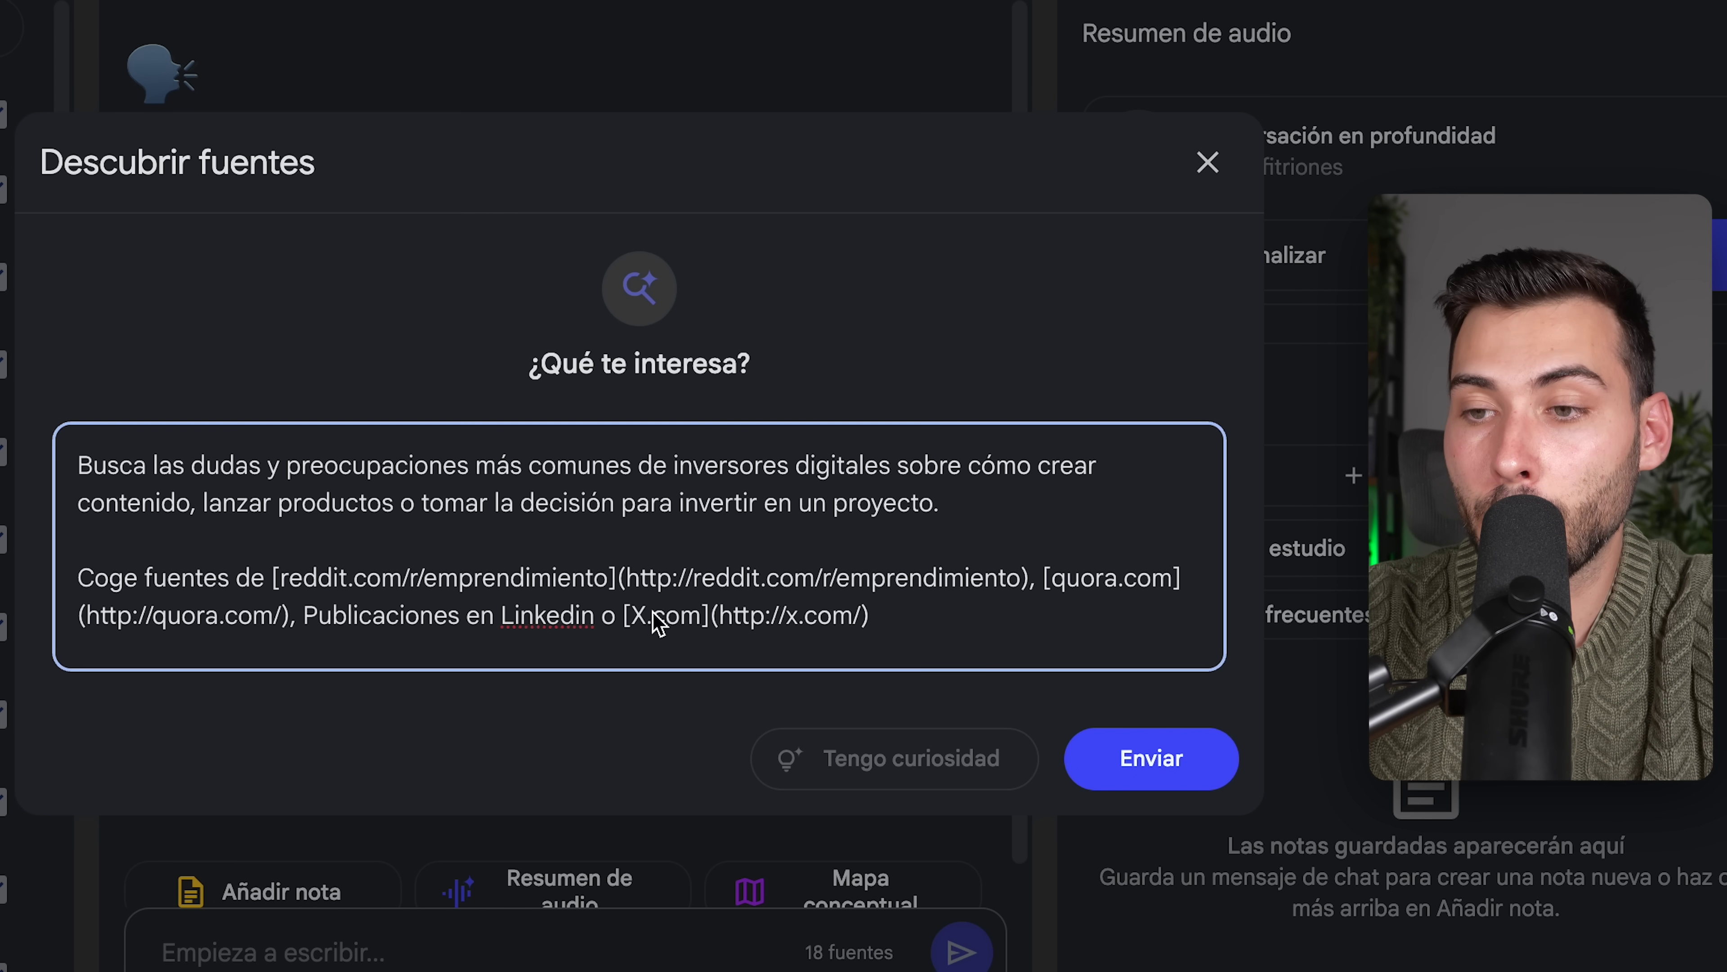
click(1188, 775)
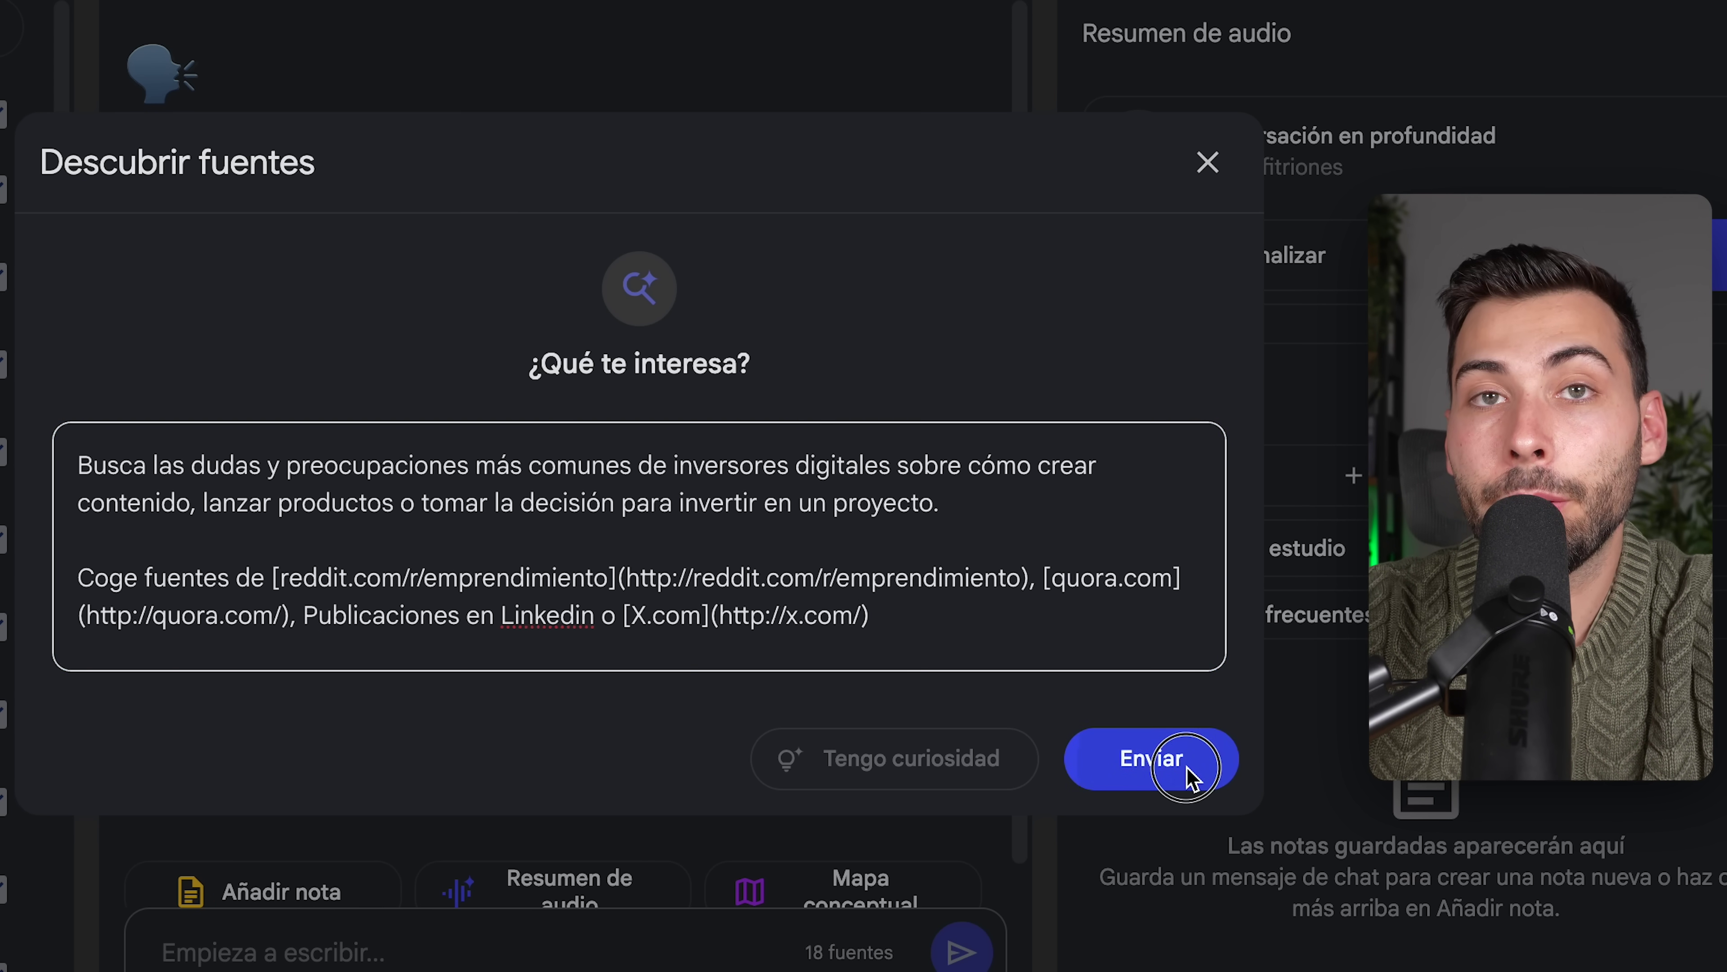
scroll(883, 556, down, 7)
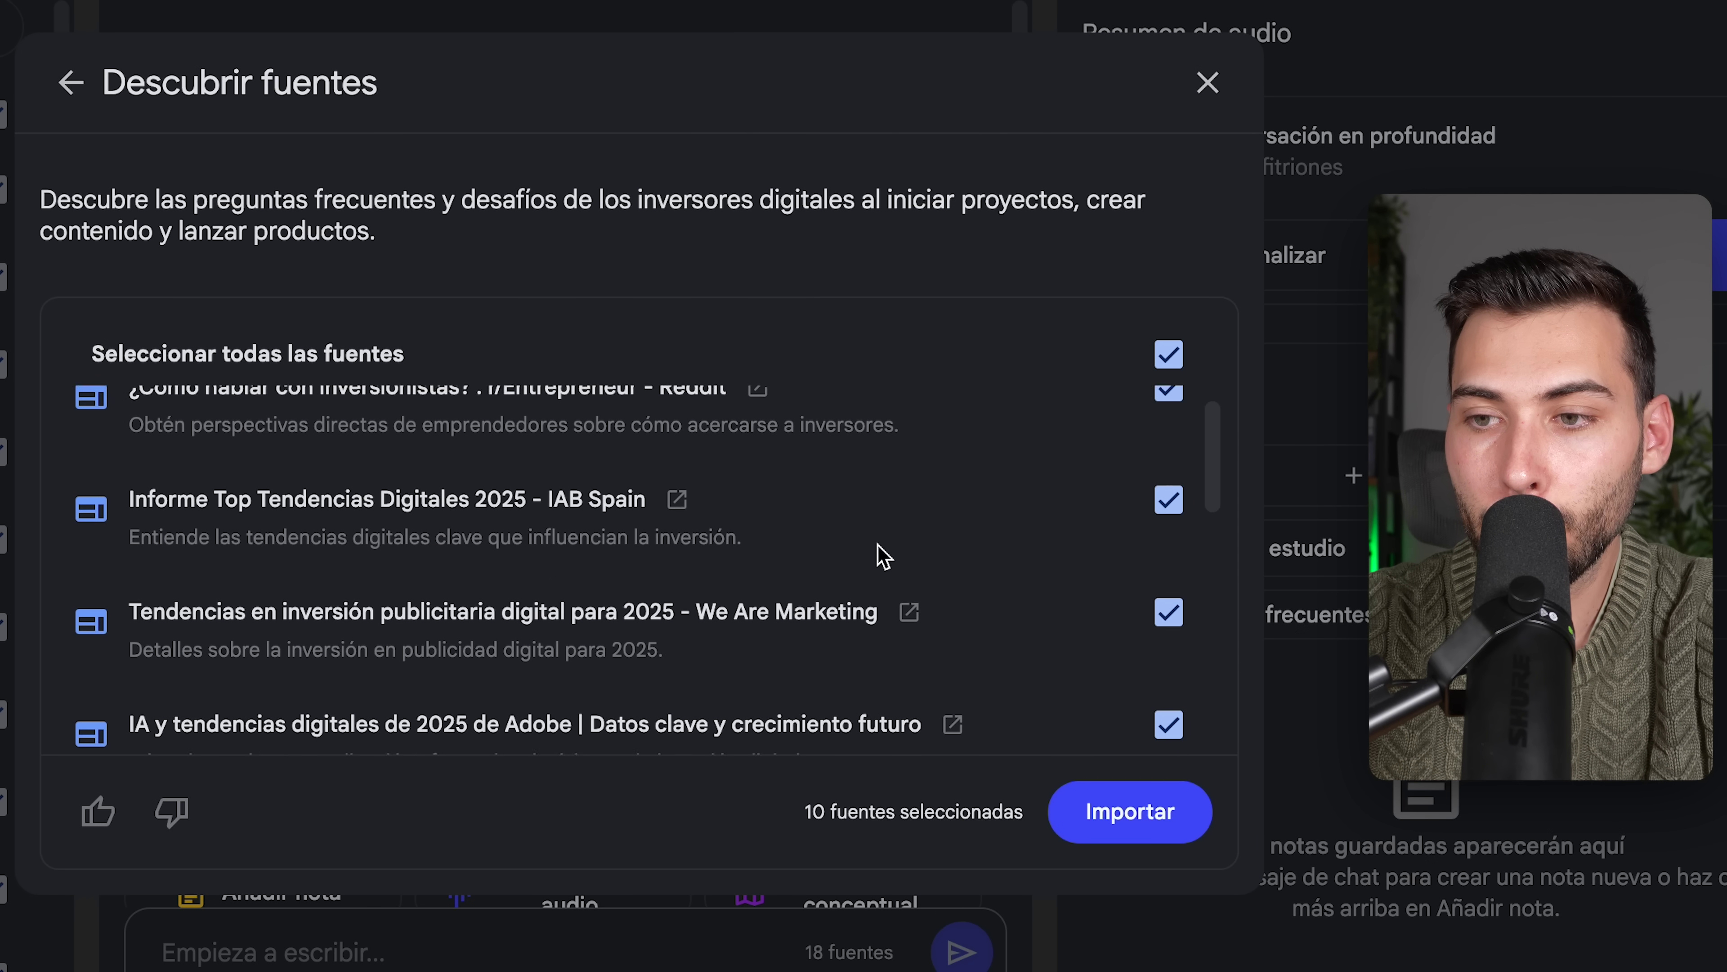
scroll(882, 556, down, 5)
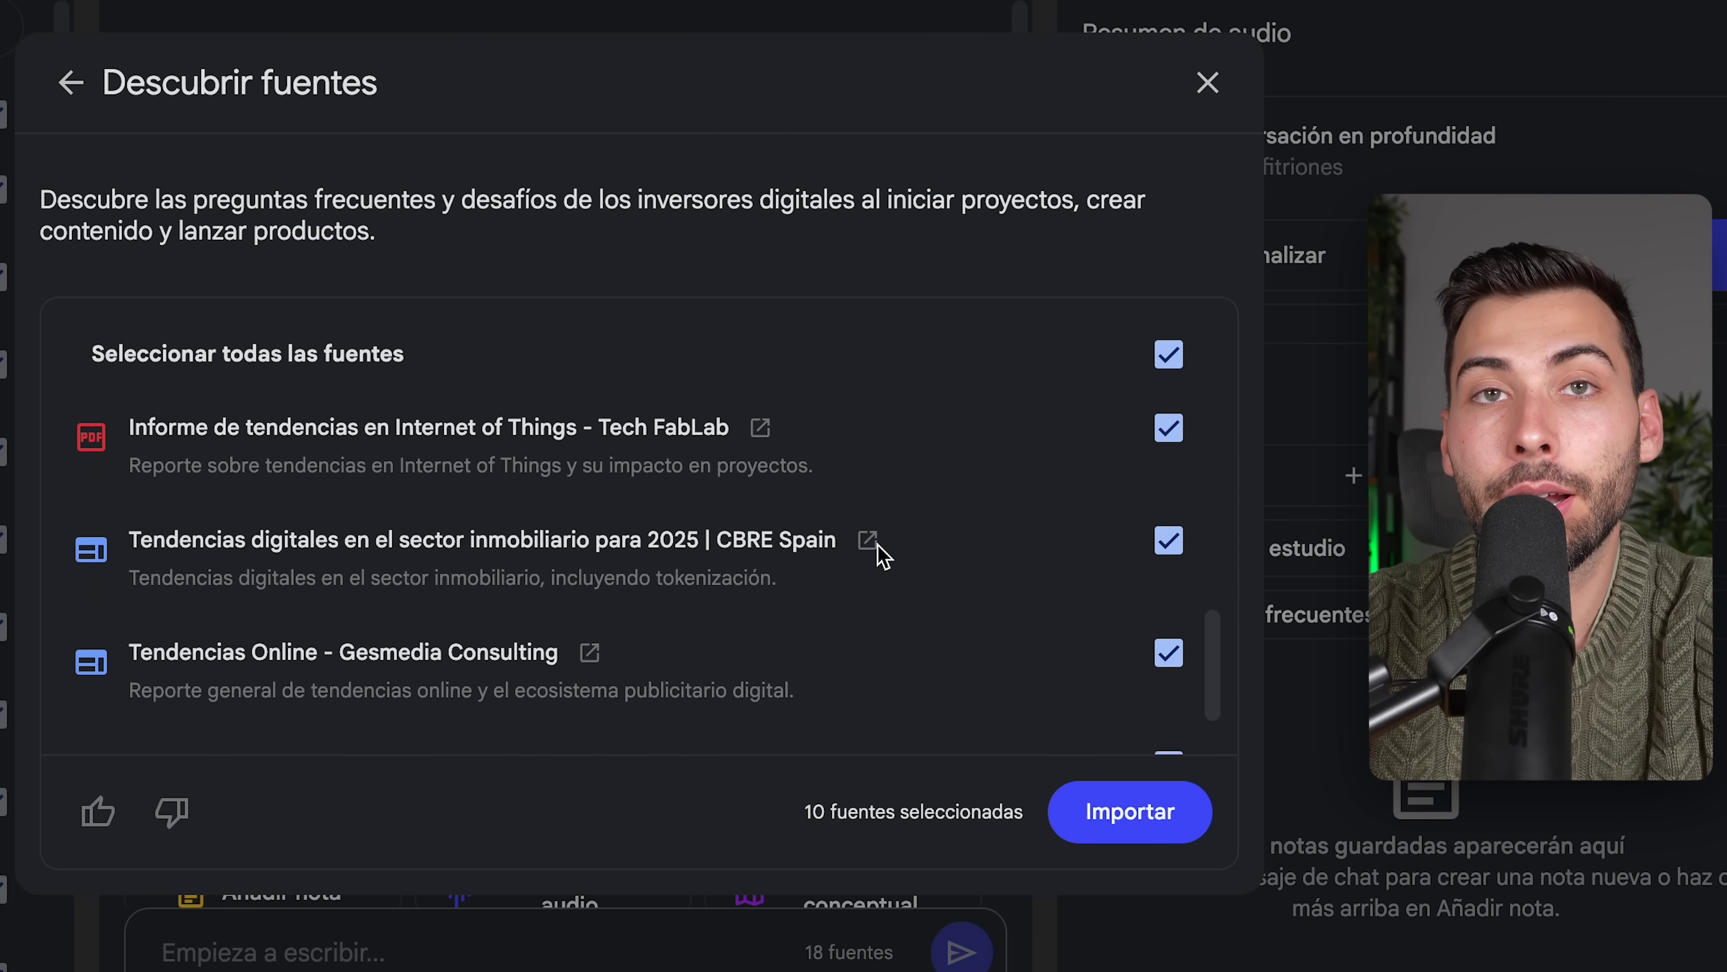
click(1180, 820)
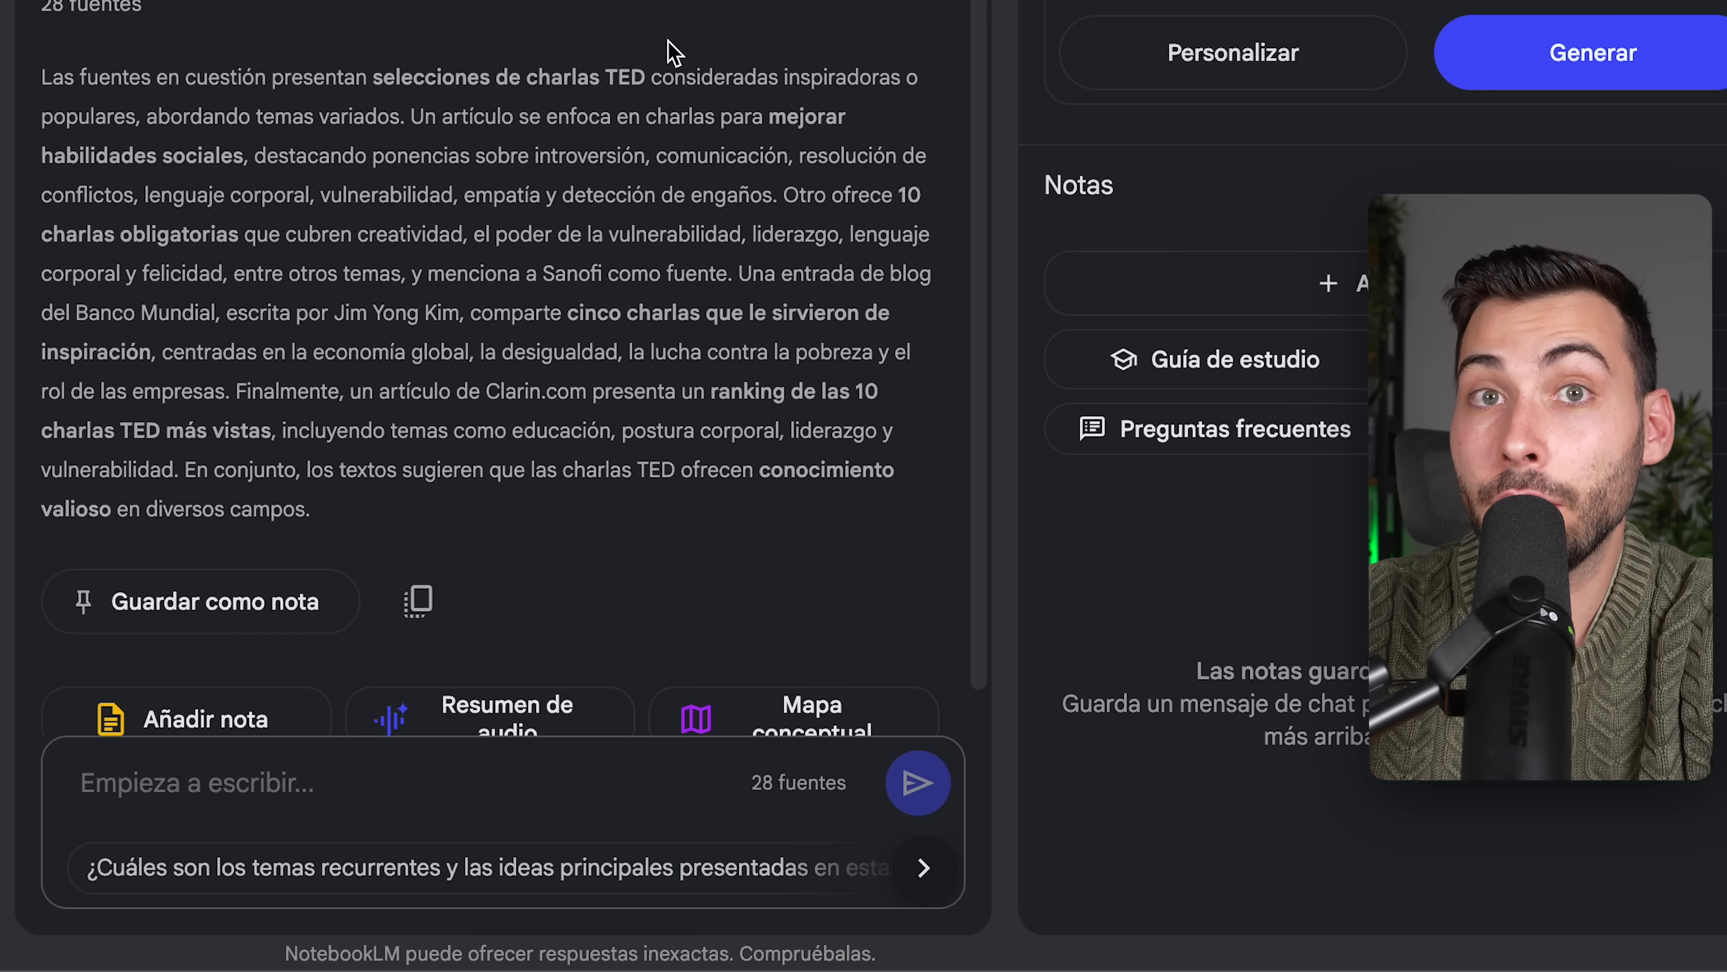
Step: Ask the notebook chat for a brand style guide for online-product investors, covering key vocabulary, effective message examples, linguistic structures and tone of voice
click(287, 797)
text(**Desarrolla una guía de estilo para mi marca, enfocada en conectar con inversores que invierten en productos online, lanzan formaciones, utilizan herramientas como SaaS o inteligencia artificial. Construye una guía práctica que defina con claridad:**  1. **Vocabulario clave**: términos, expresiones y giros que reflejen el lenguaje real de los emprendedores digitales actuales, así como palabras que deberíamos evitar para no sonar desconectados. 2. **Ejemplos de mensajes que funcionan bien** (vs. los que suenan genéricos, fríos o demasiado técnicos). 3. **Estructuras lingüísticas que generen conexión y acción**, incluyendo formas de hablar que refuercen autoridad sin perder empatía. 4. **El tono de voz más efectivo** para este perfil: cómo debe sonar nuestra marca para ser percibida como cercana, profesional, útil y con visión.)
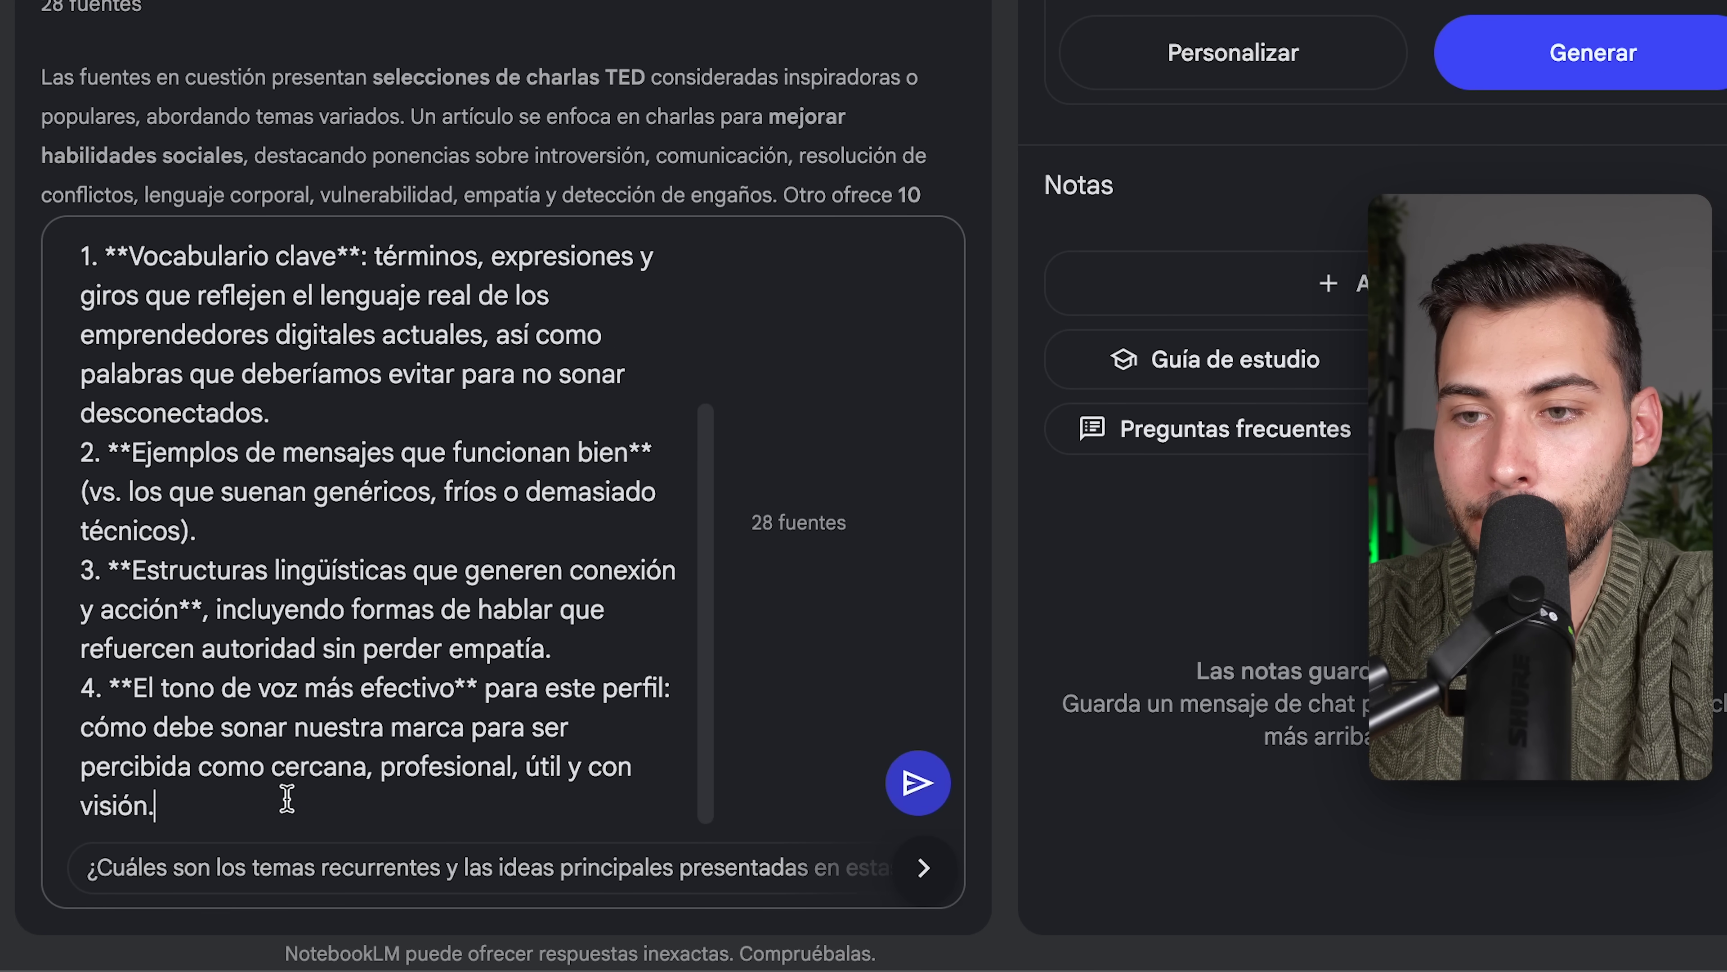
scroll(130, 279, up, 5)
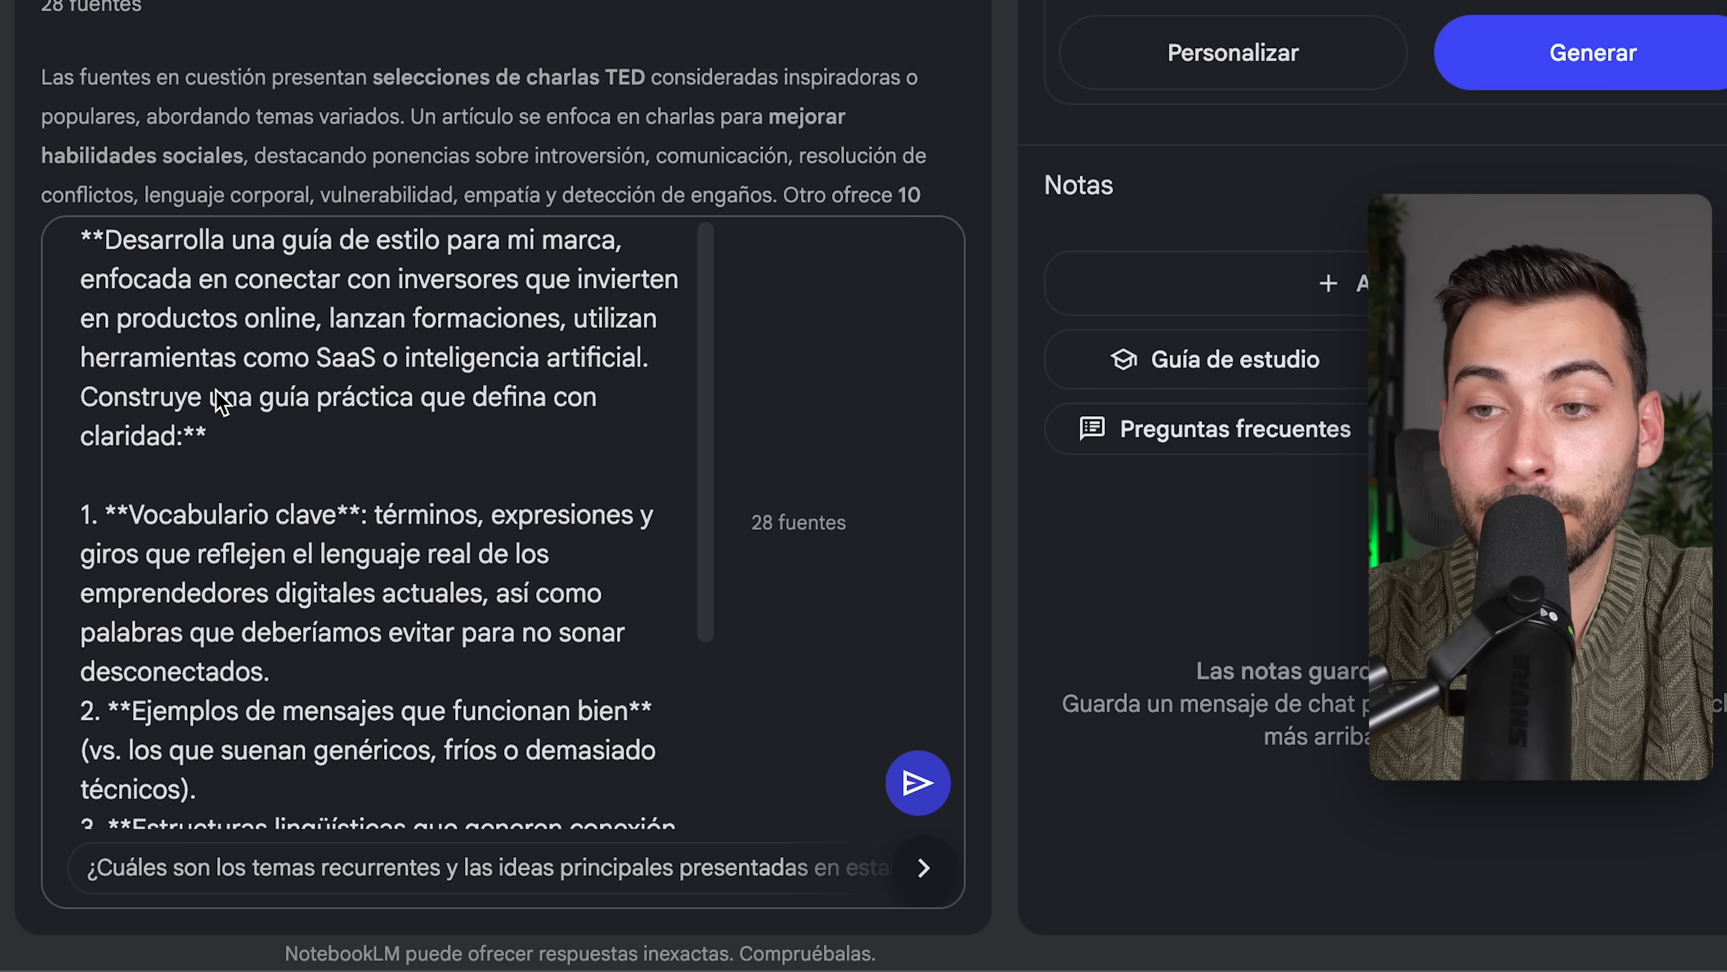
scroll(328, 392, down, 3)
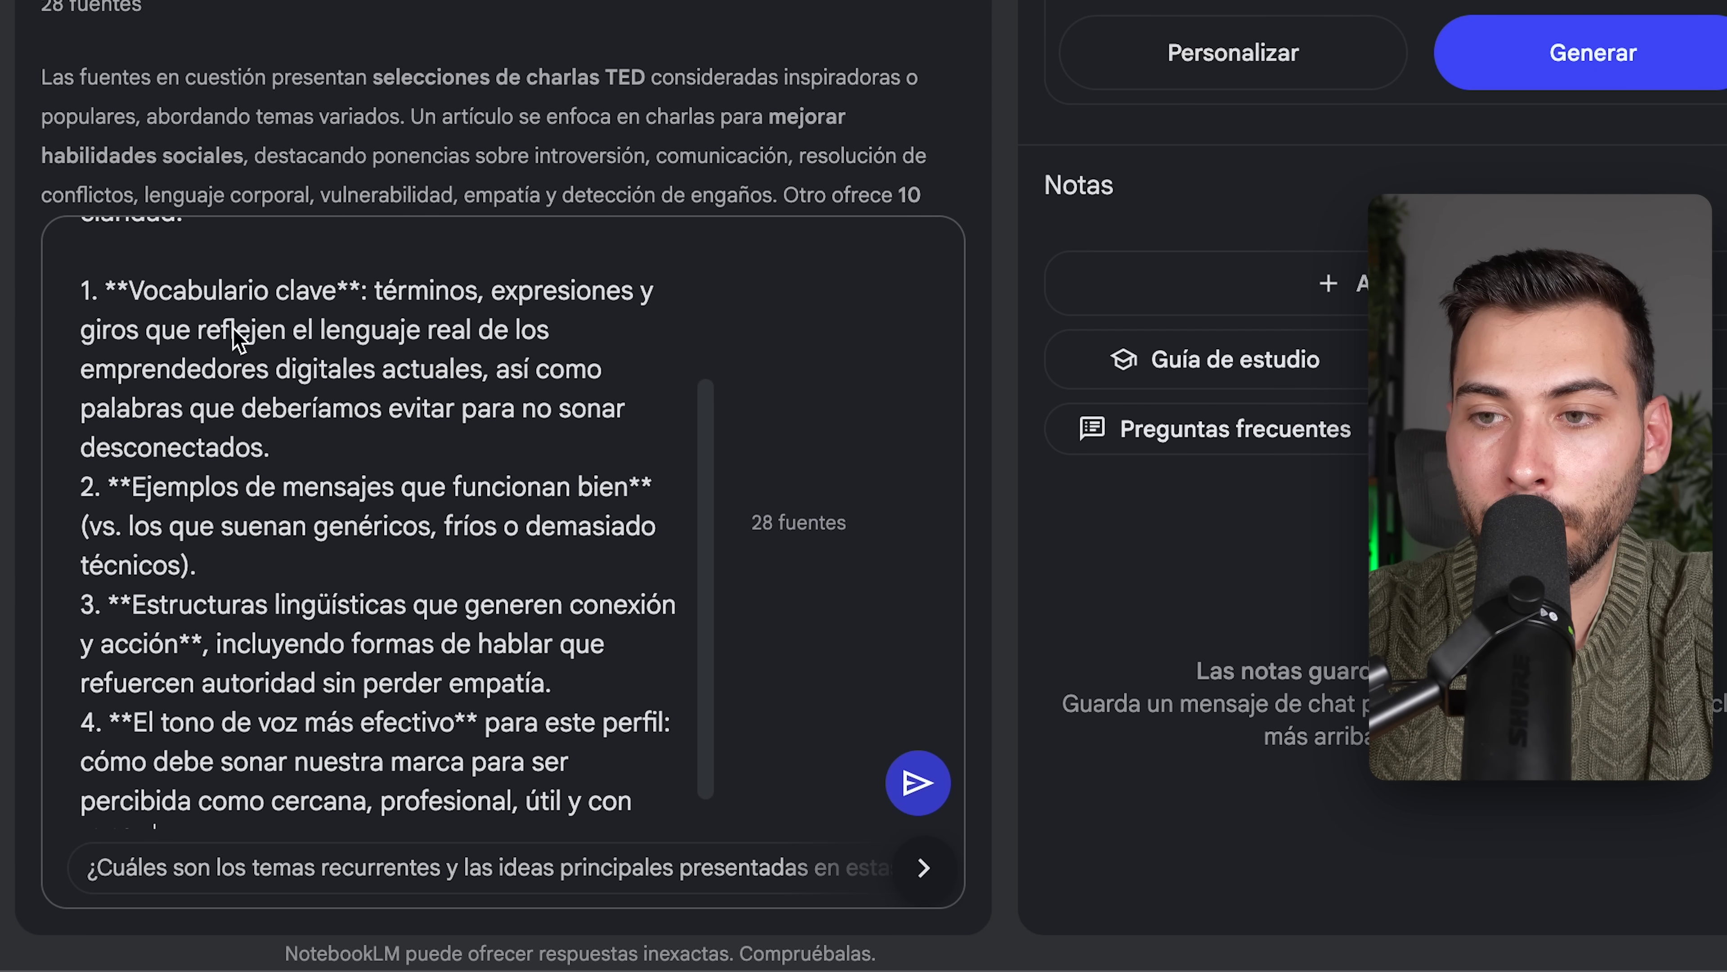
scroll(330, 320, down, 1)
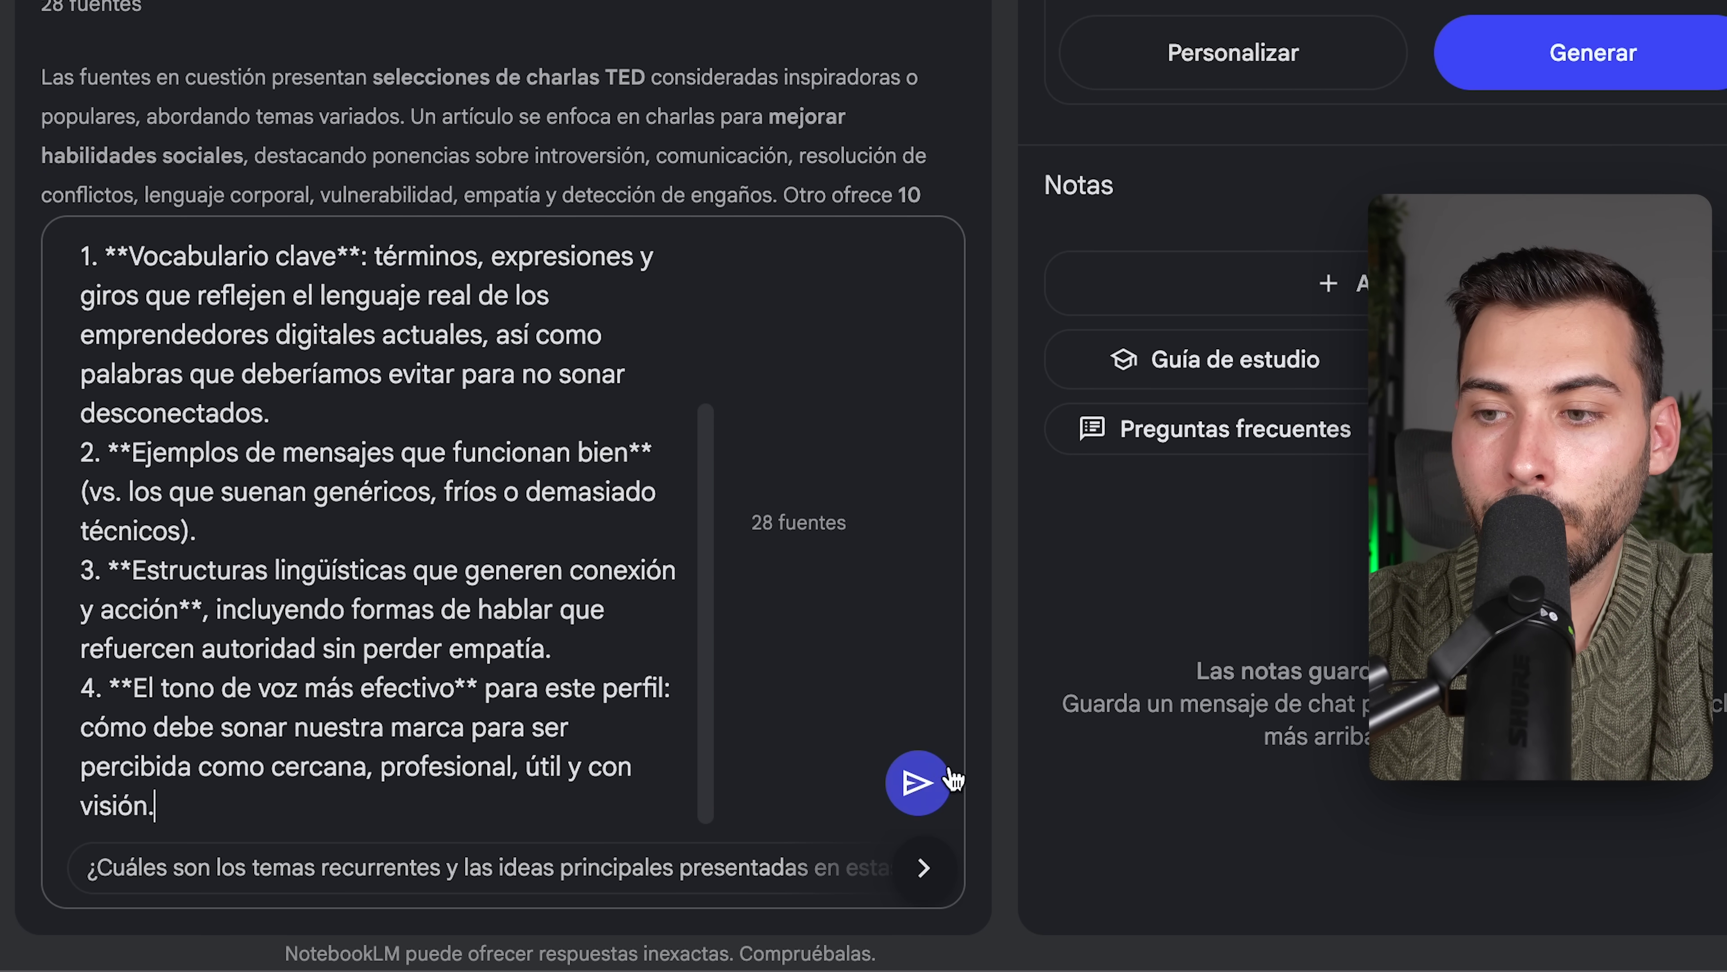
click(917, 782)
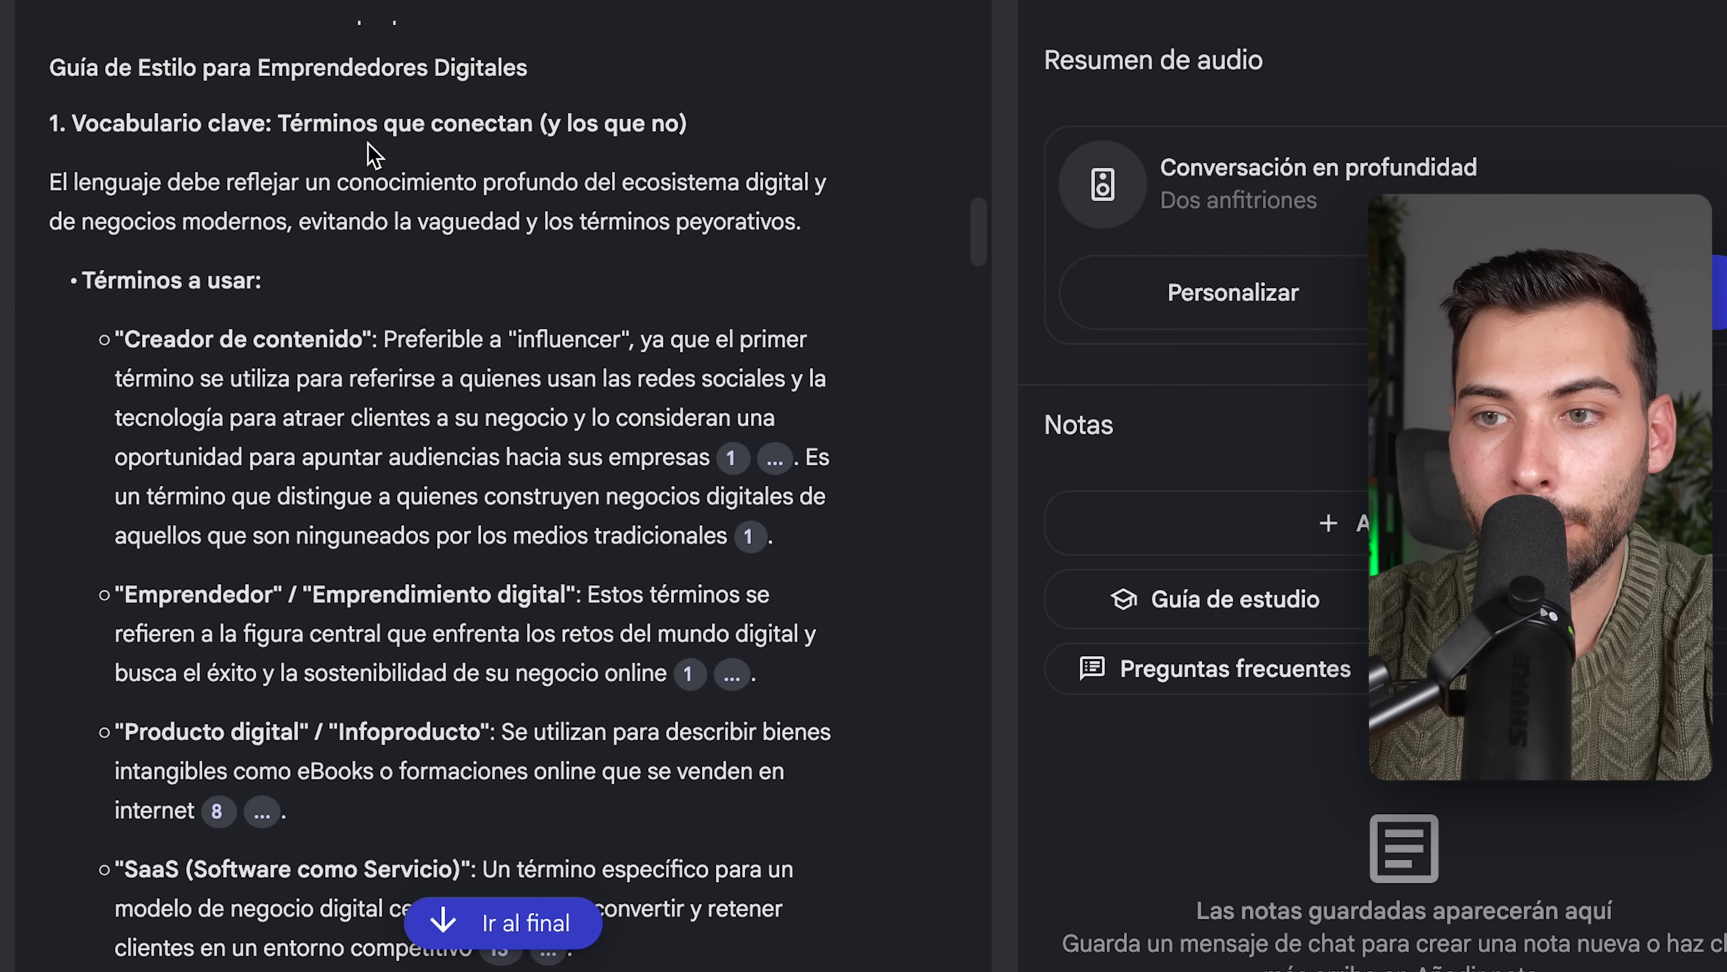
Step: Examine the style guide's key vocabulary section, including the terms to use, the terms to avoid and a cited source passage
scroll(371, 153, down, 3)
scroll(198, 344, down, 5)
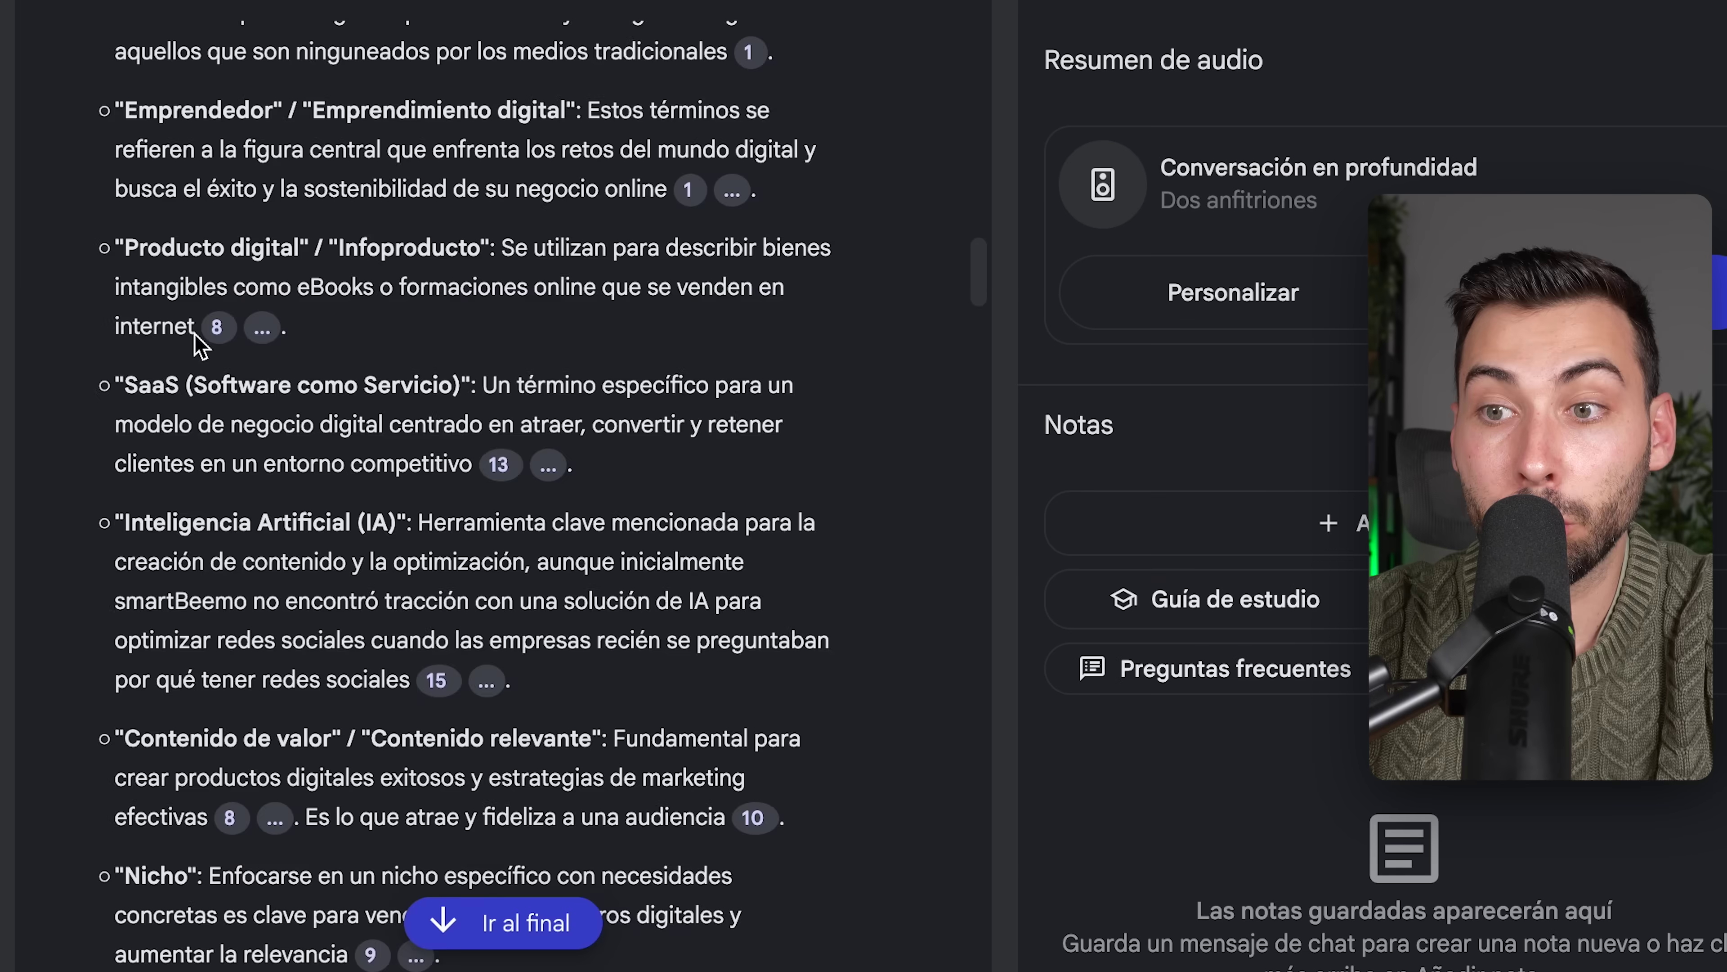
scroll(198, 343, down, 5)
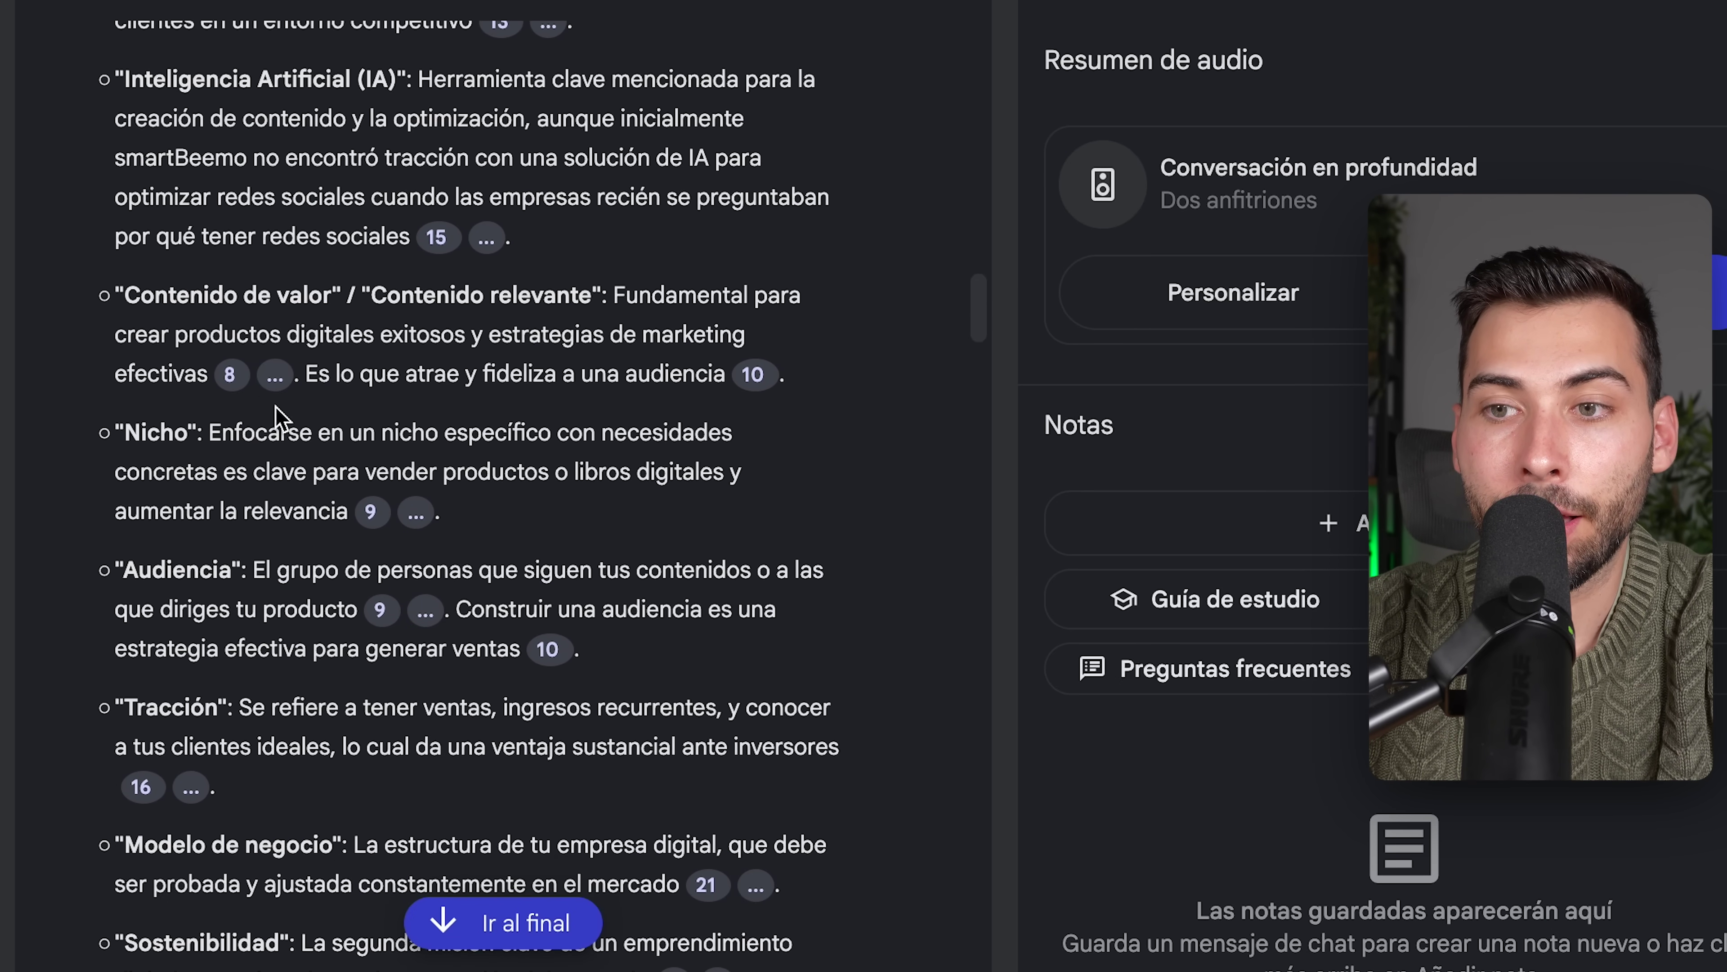
mouse_move(231, 376)
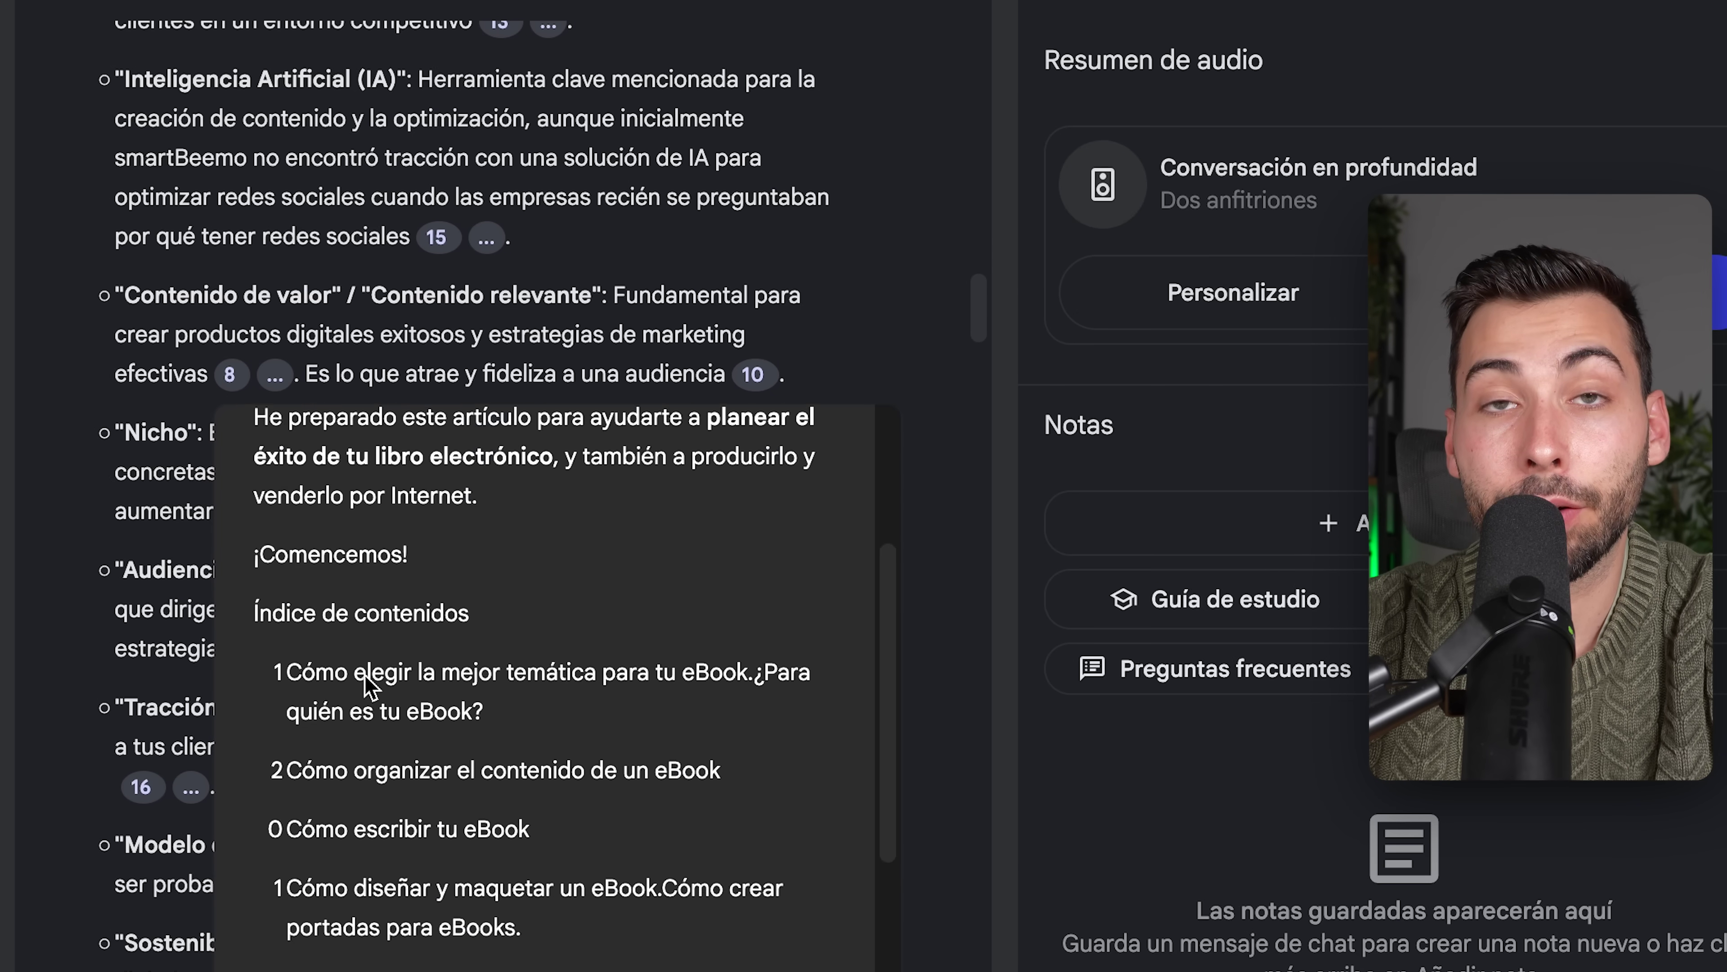
scroll(106, 452, down, 7)
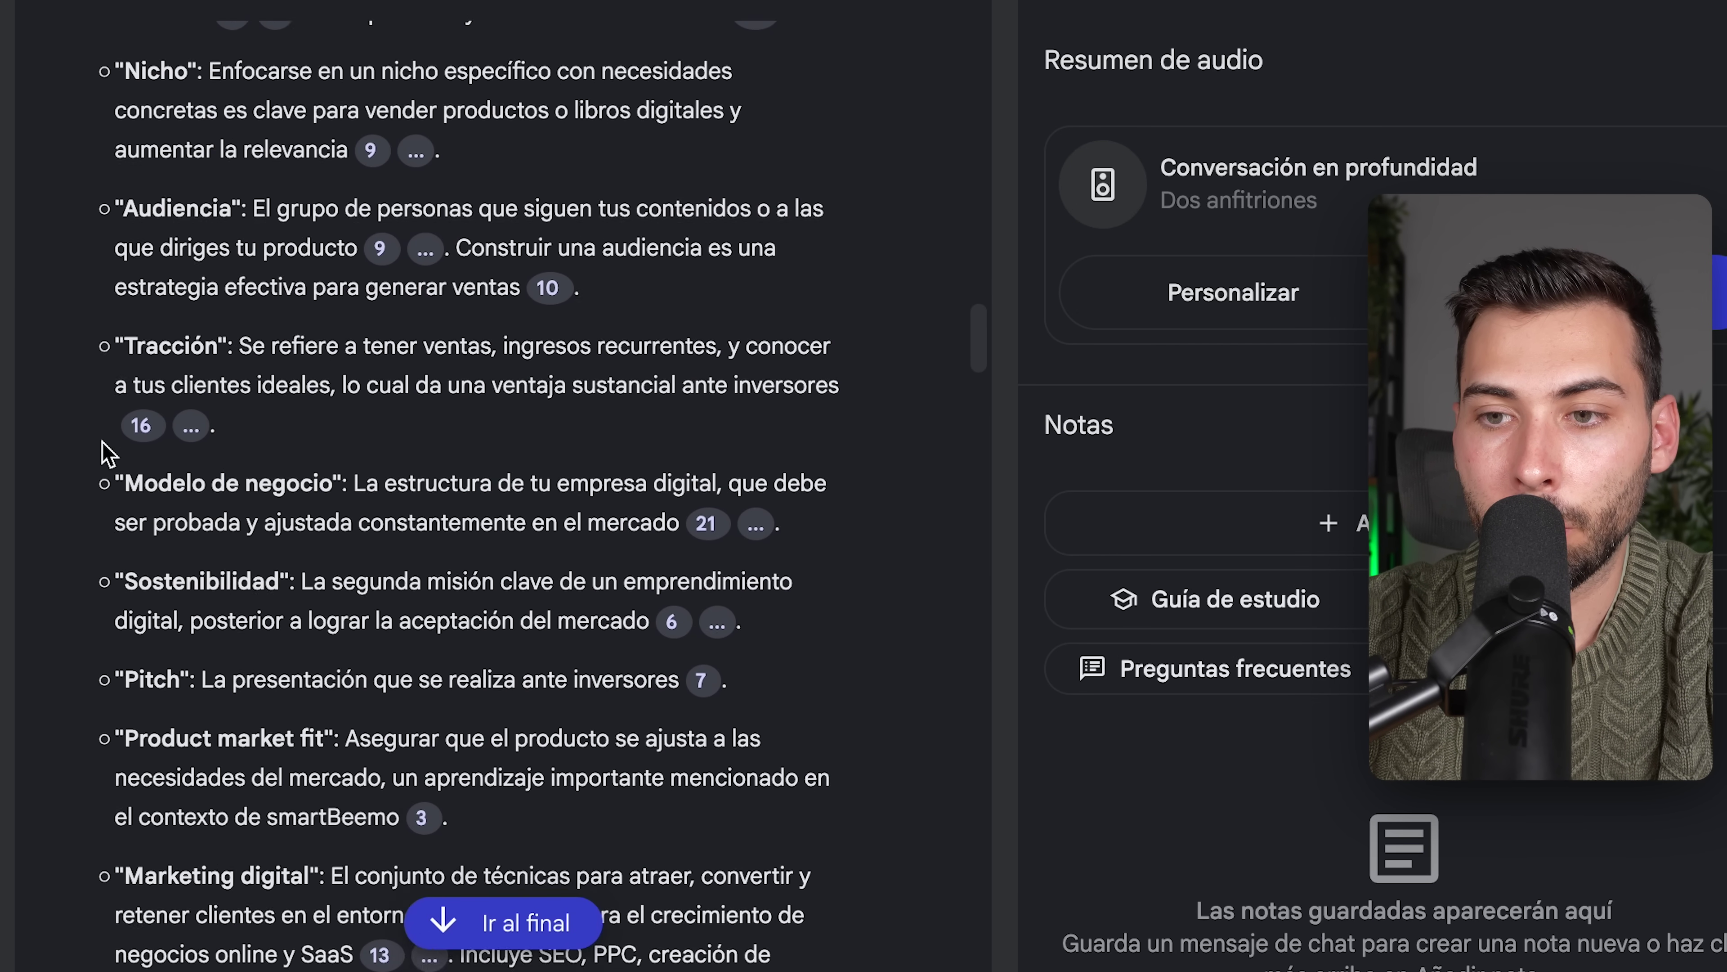
scroll(103, 541, down, 1)
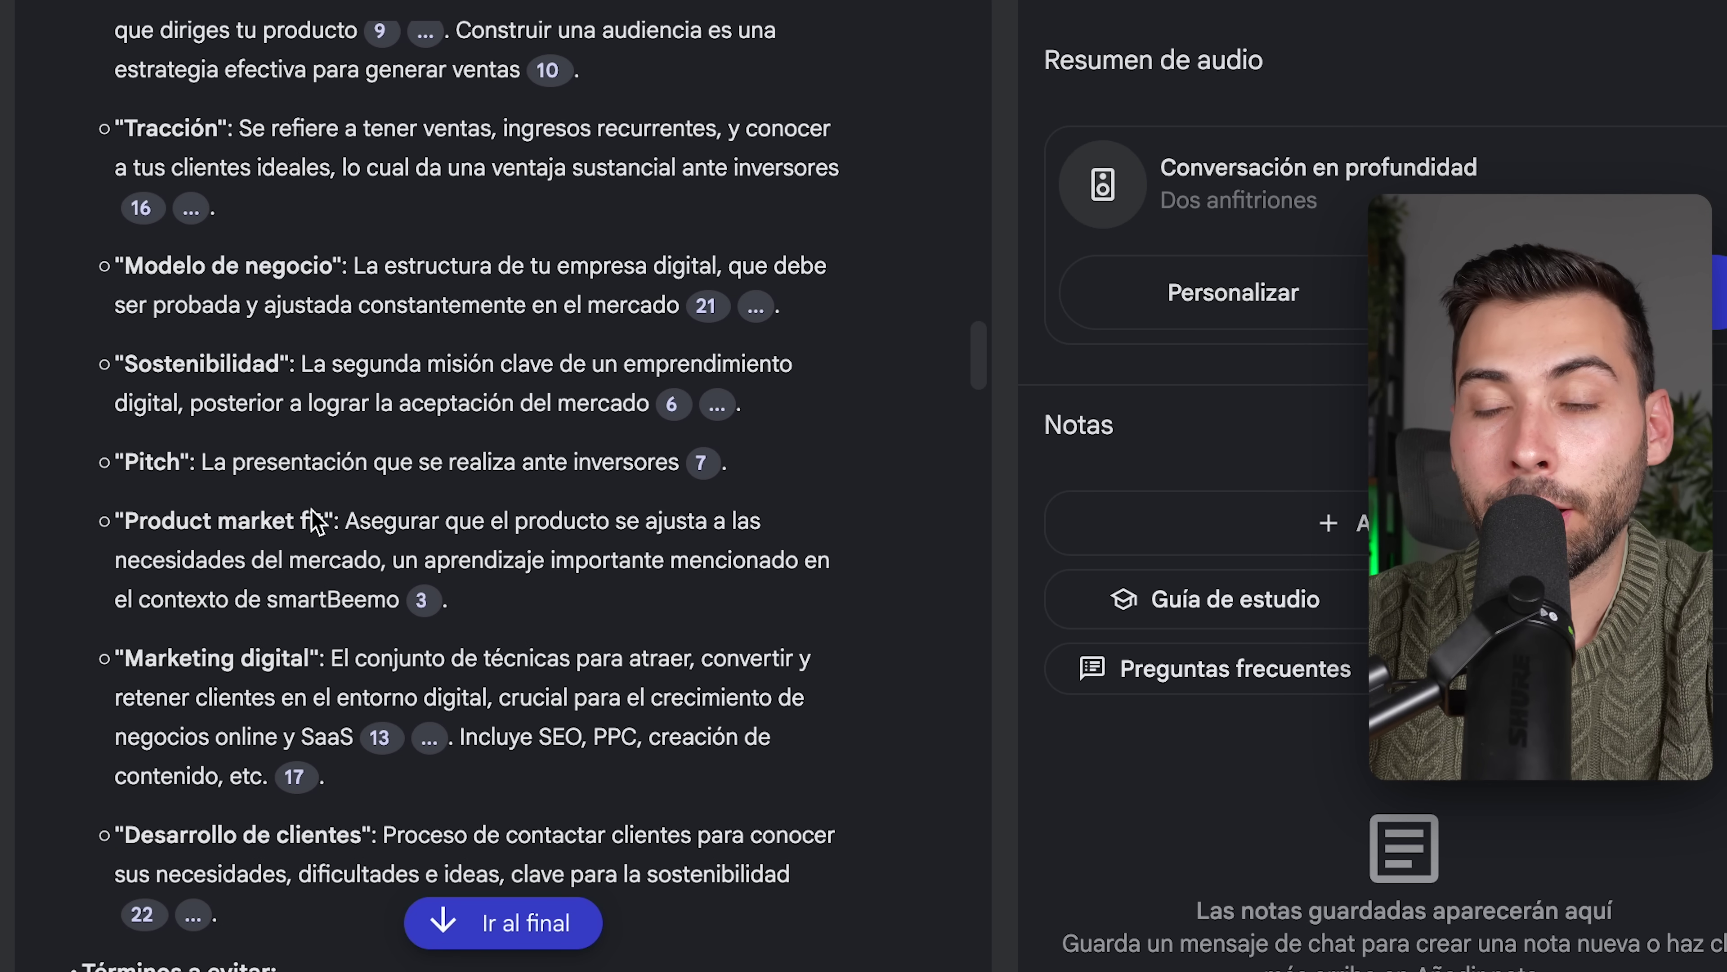
scroll(367, 512, down, 1)
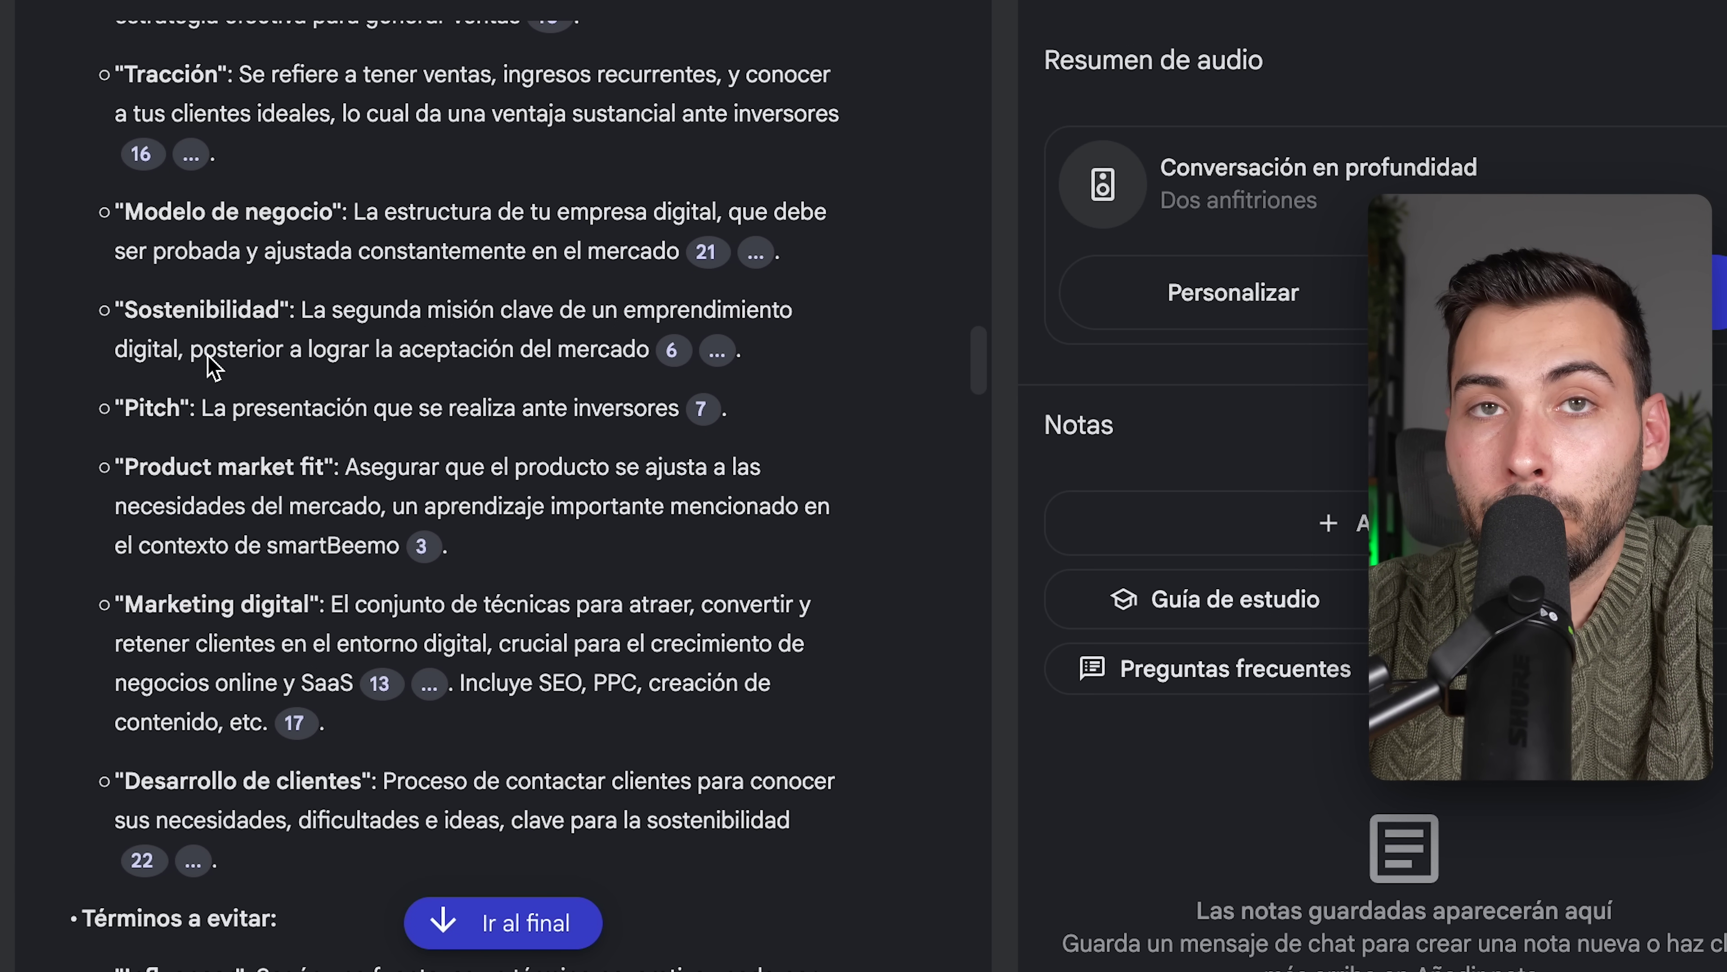
scroll(213, 367, down, 10)
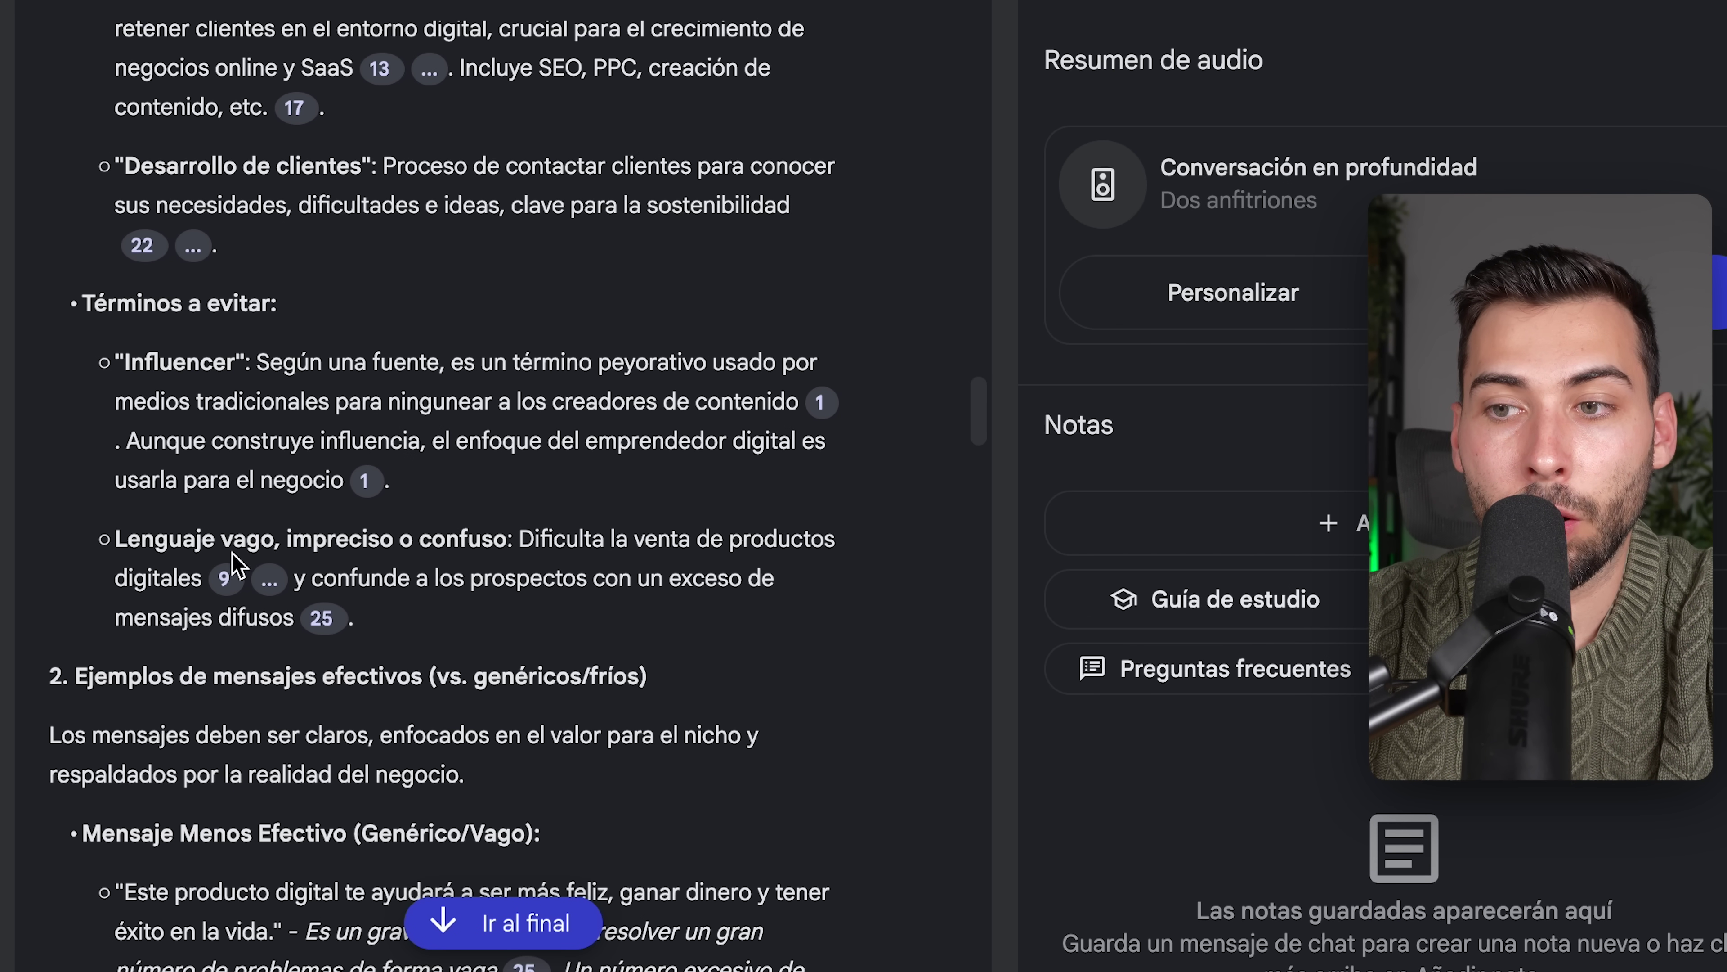
Step: Read the style guide's effective versus generic message examples and its linguistic structures for connection and action
scroll(513, 581, down, 7)
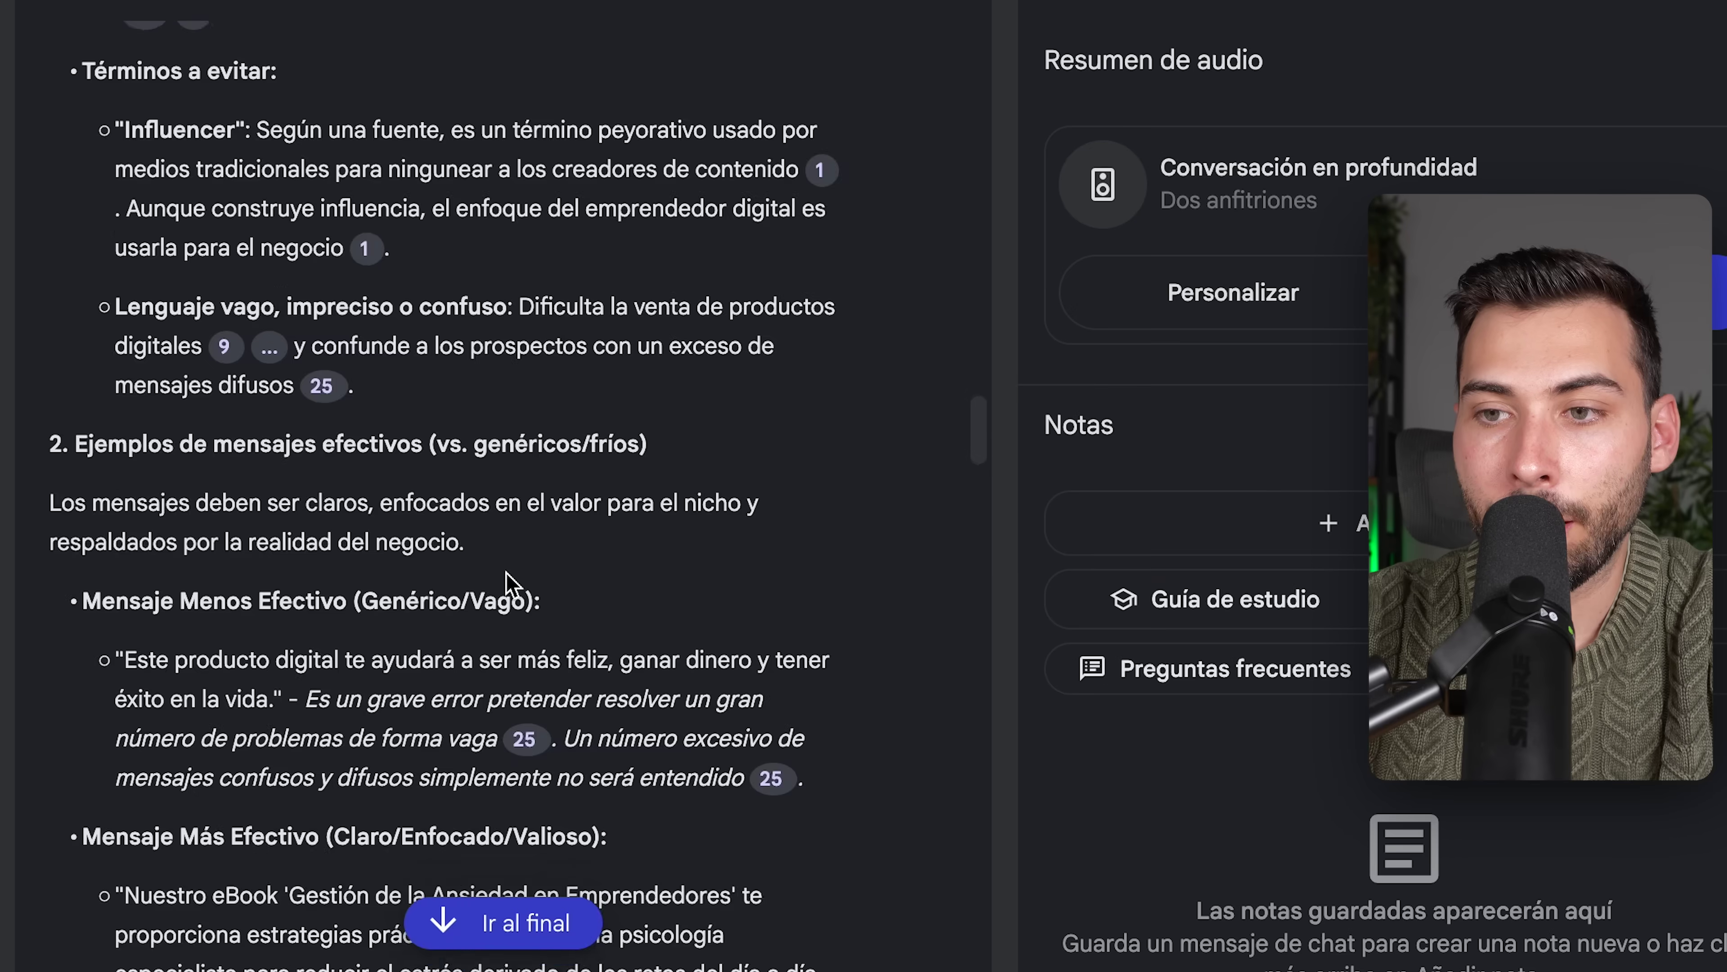
scroll(512, 583, down, 1)
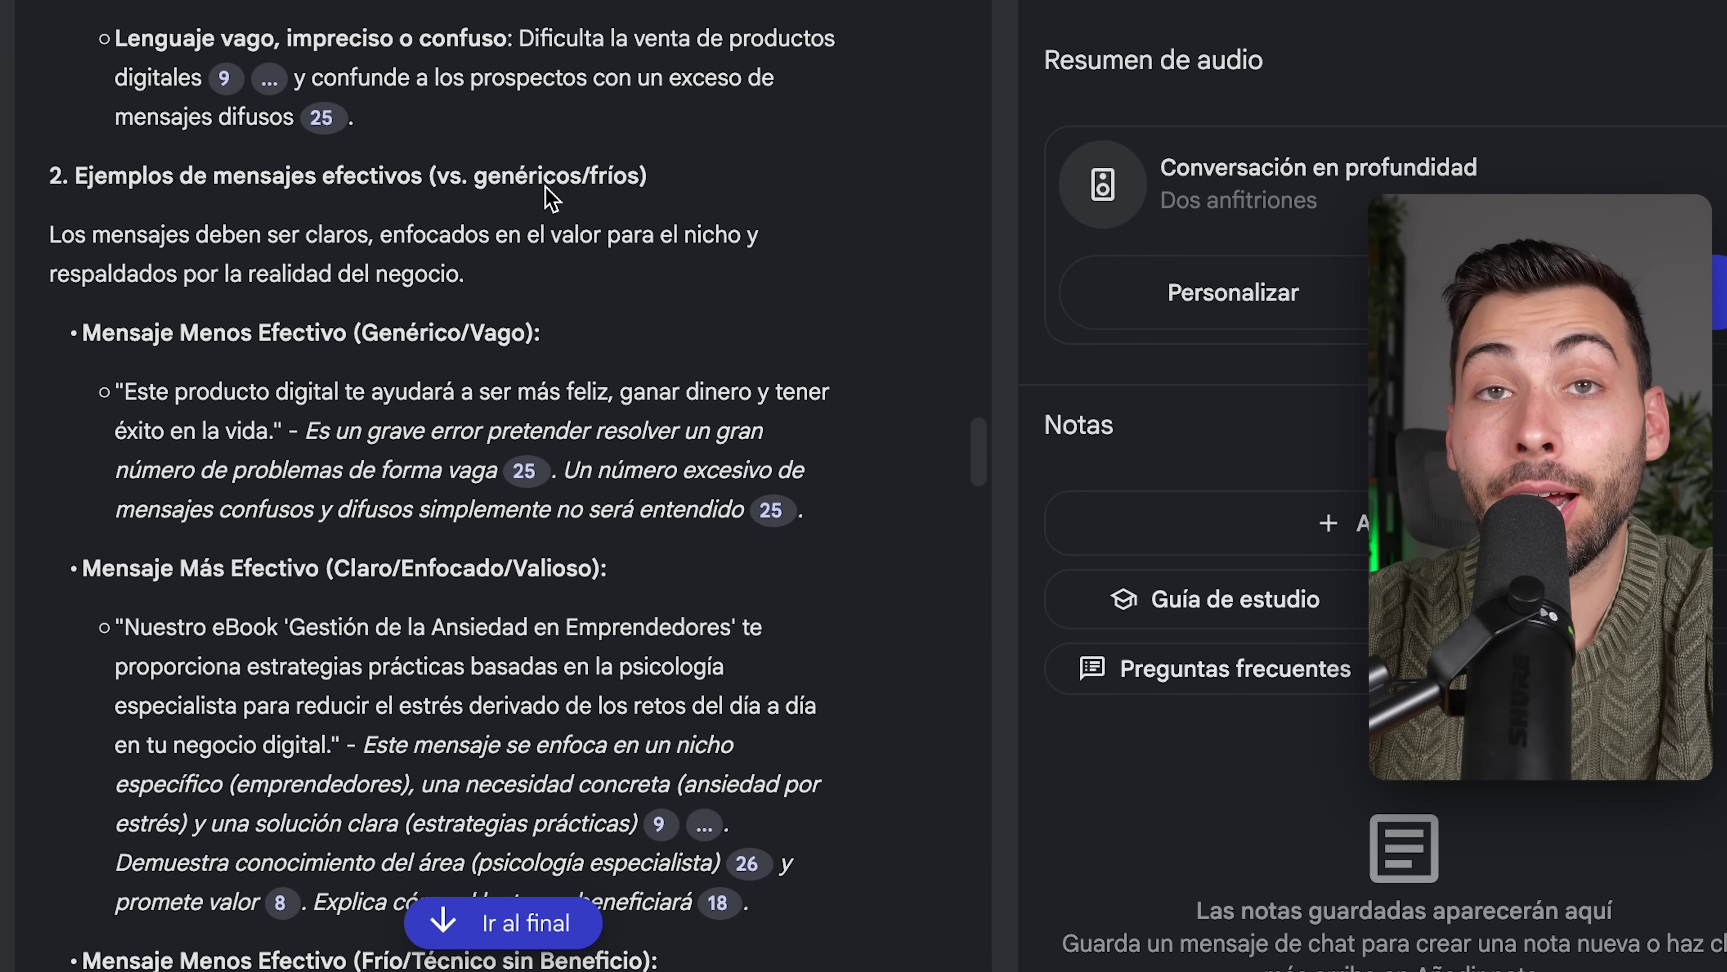
scroll(551, 198, down, 10)
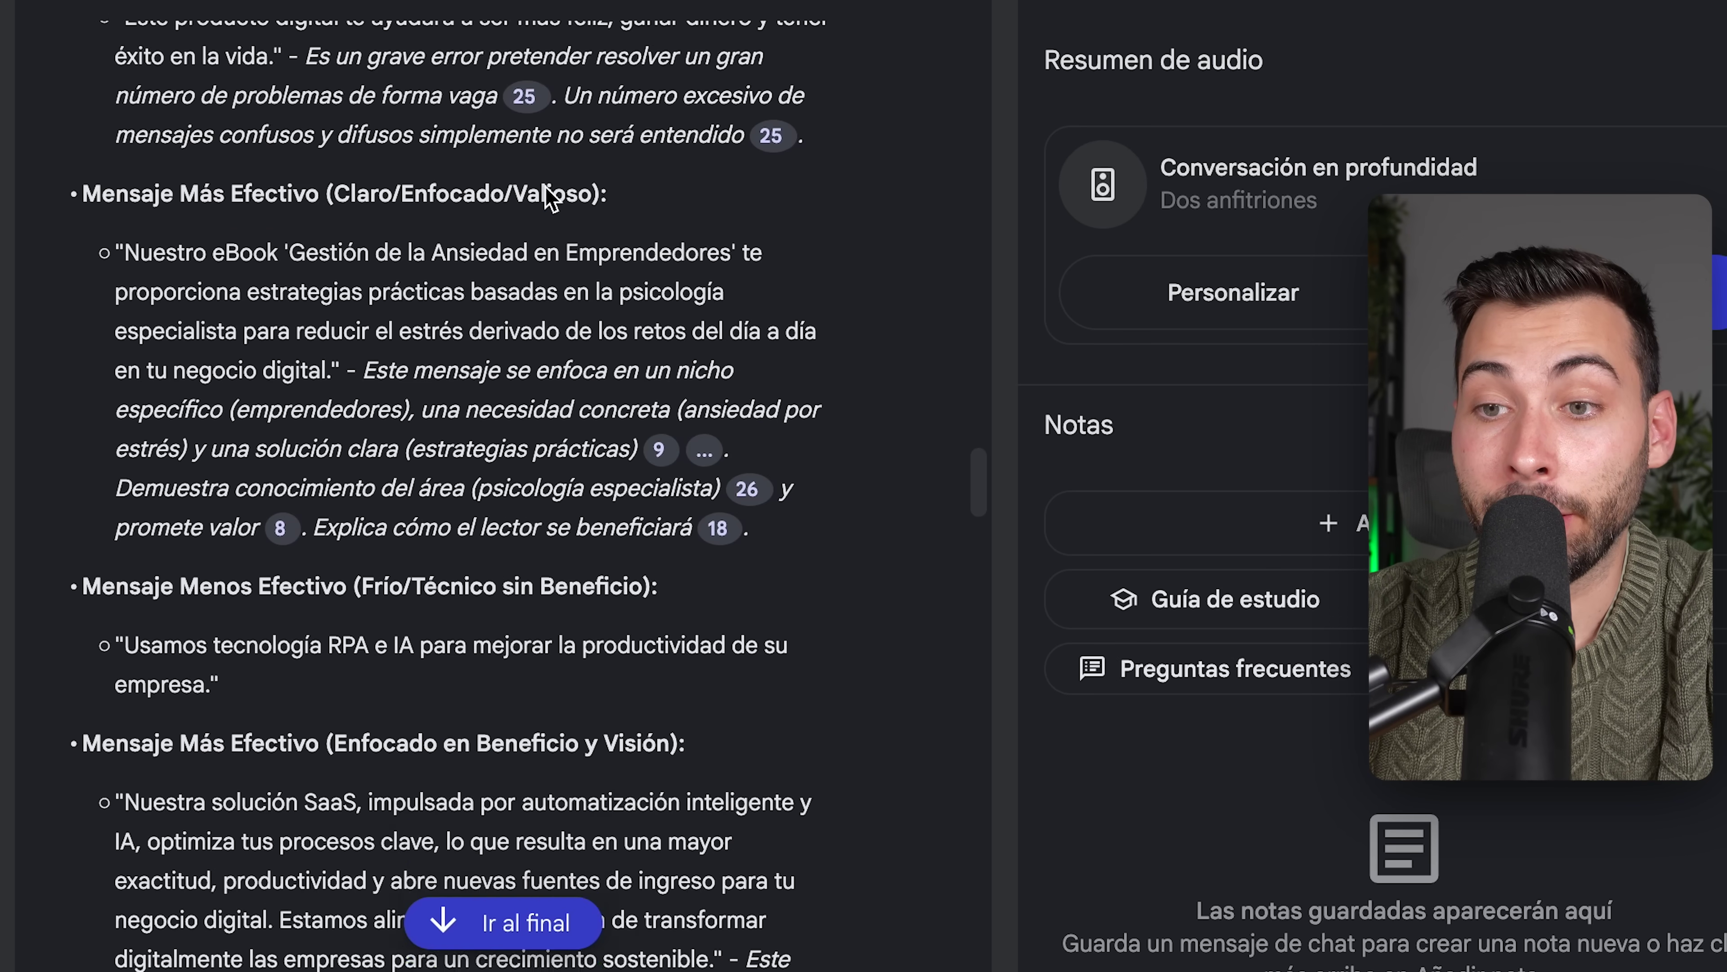
scroll(551, 198, down, 12)
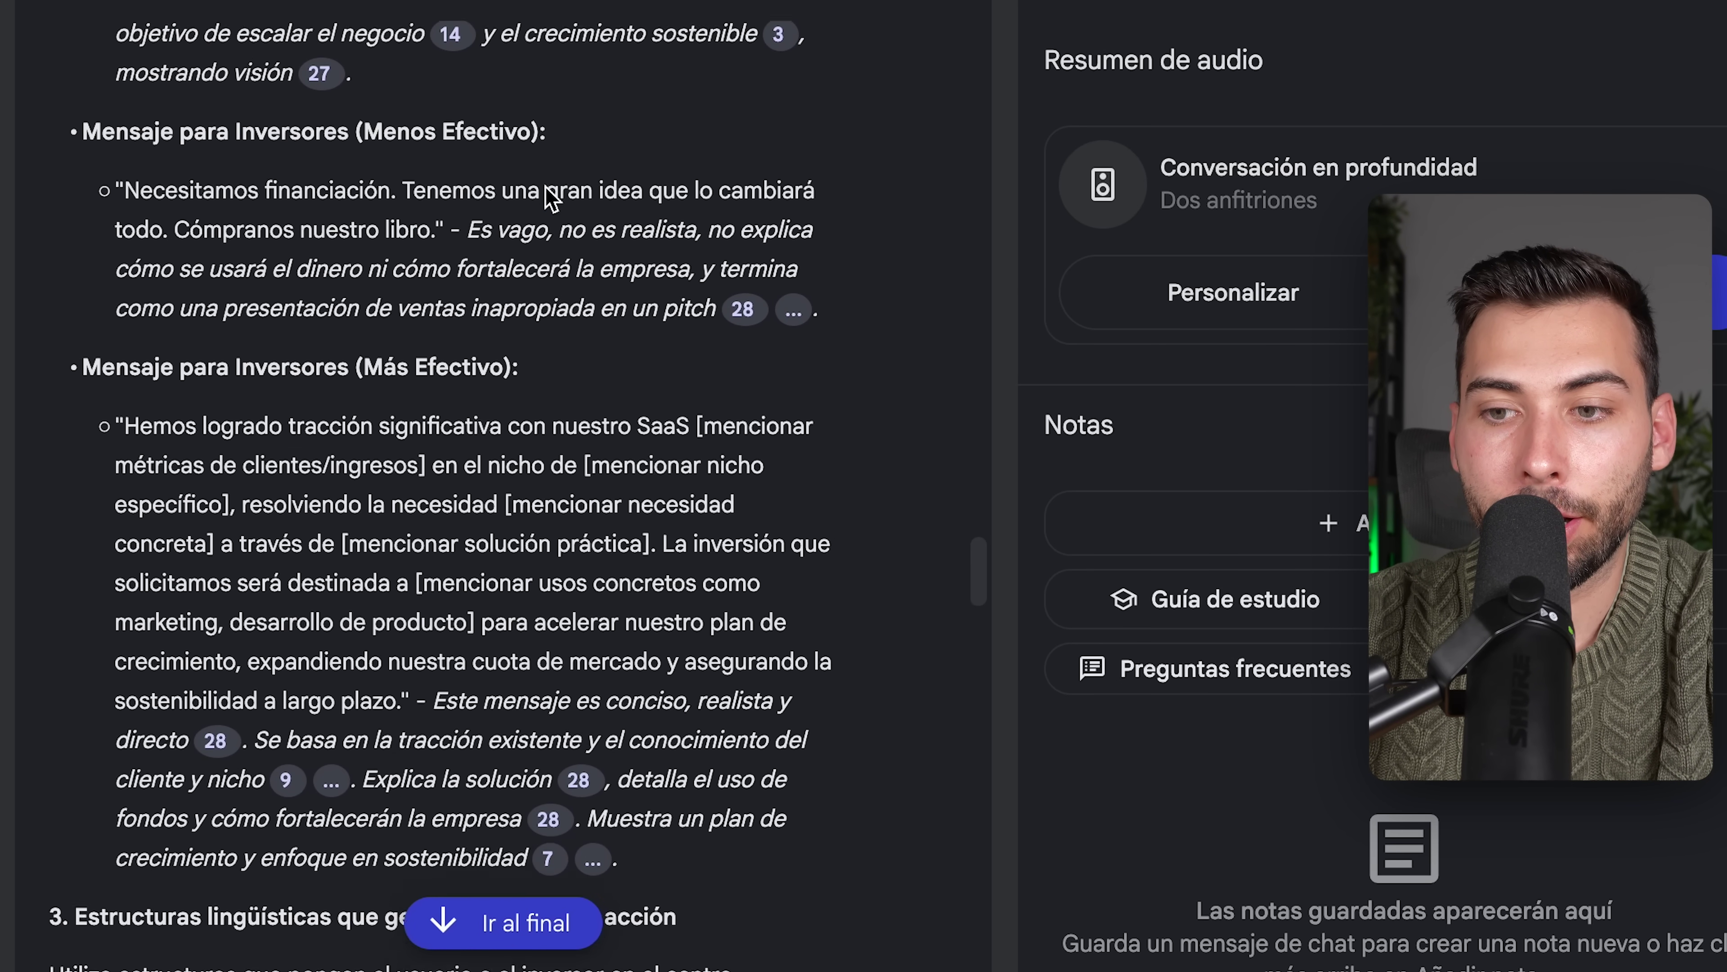
scroll(551, 199, down, 8)
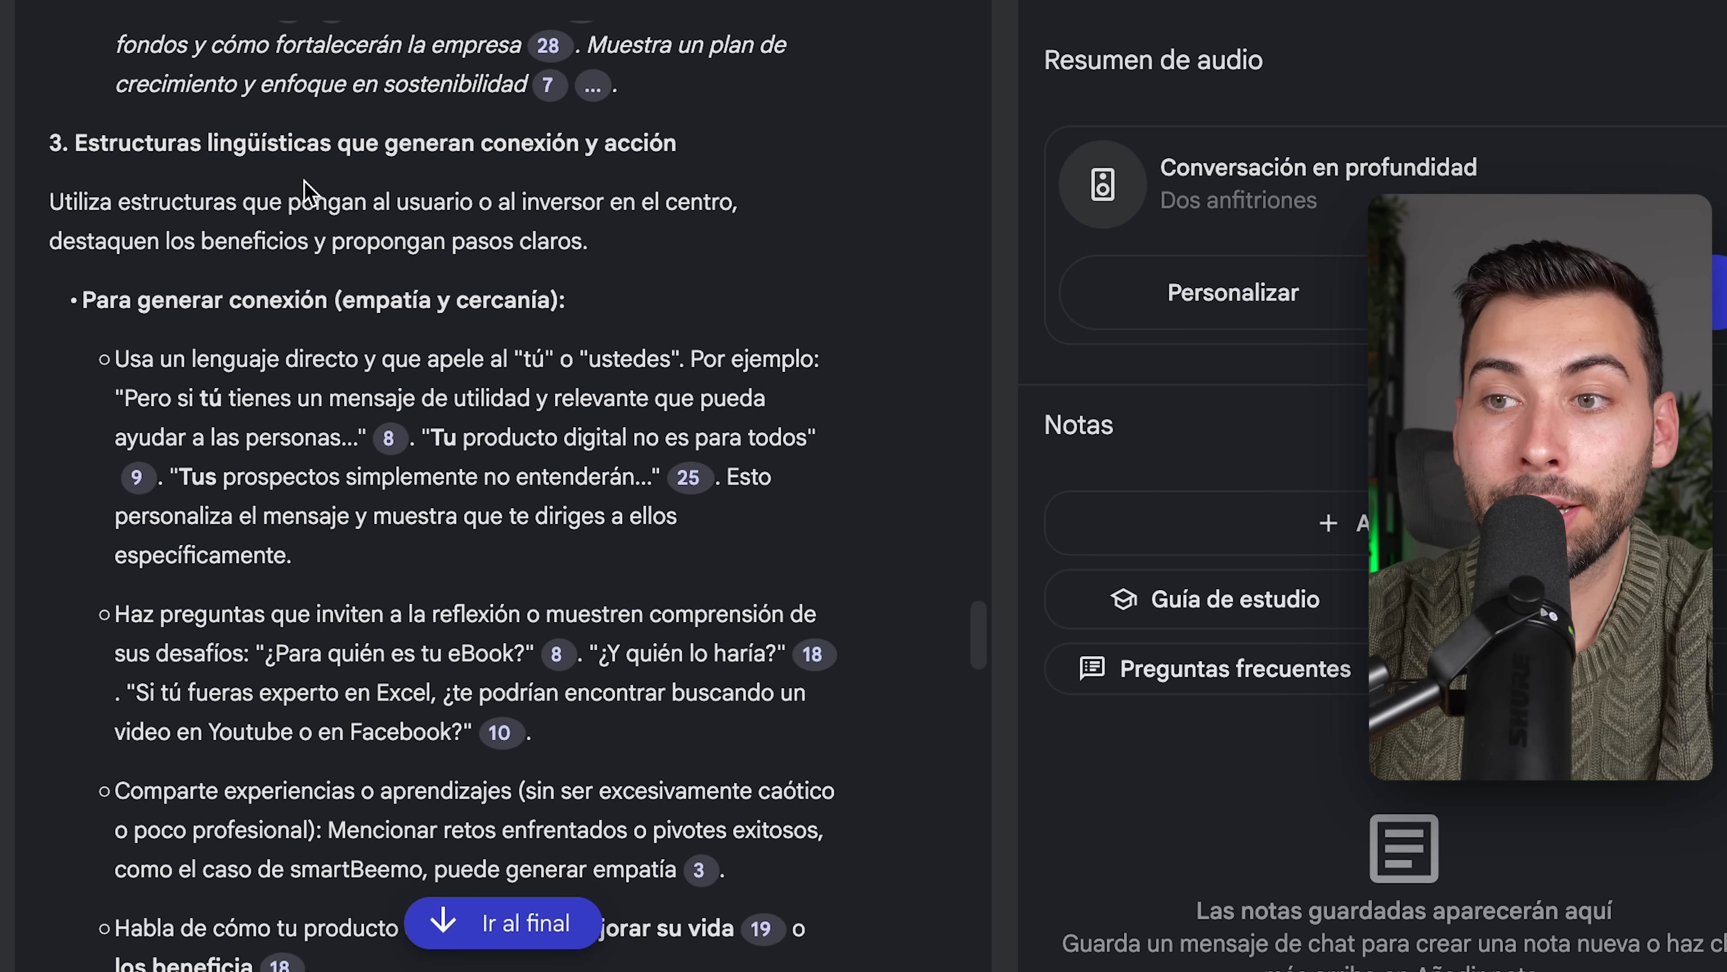
scroll(320, 198, down, 1)
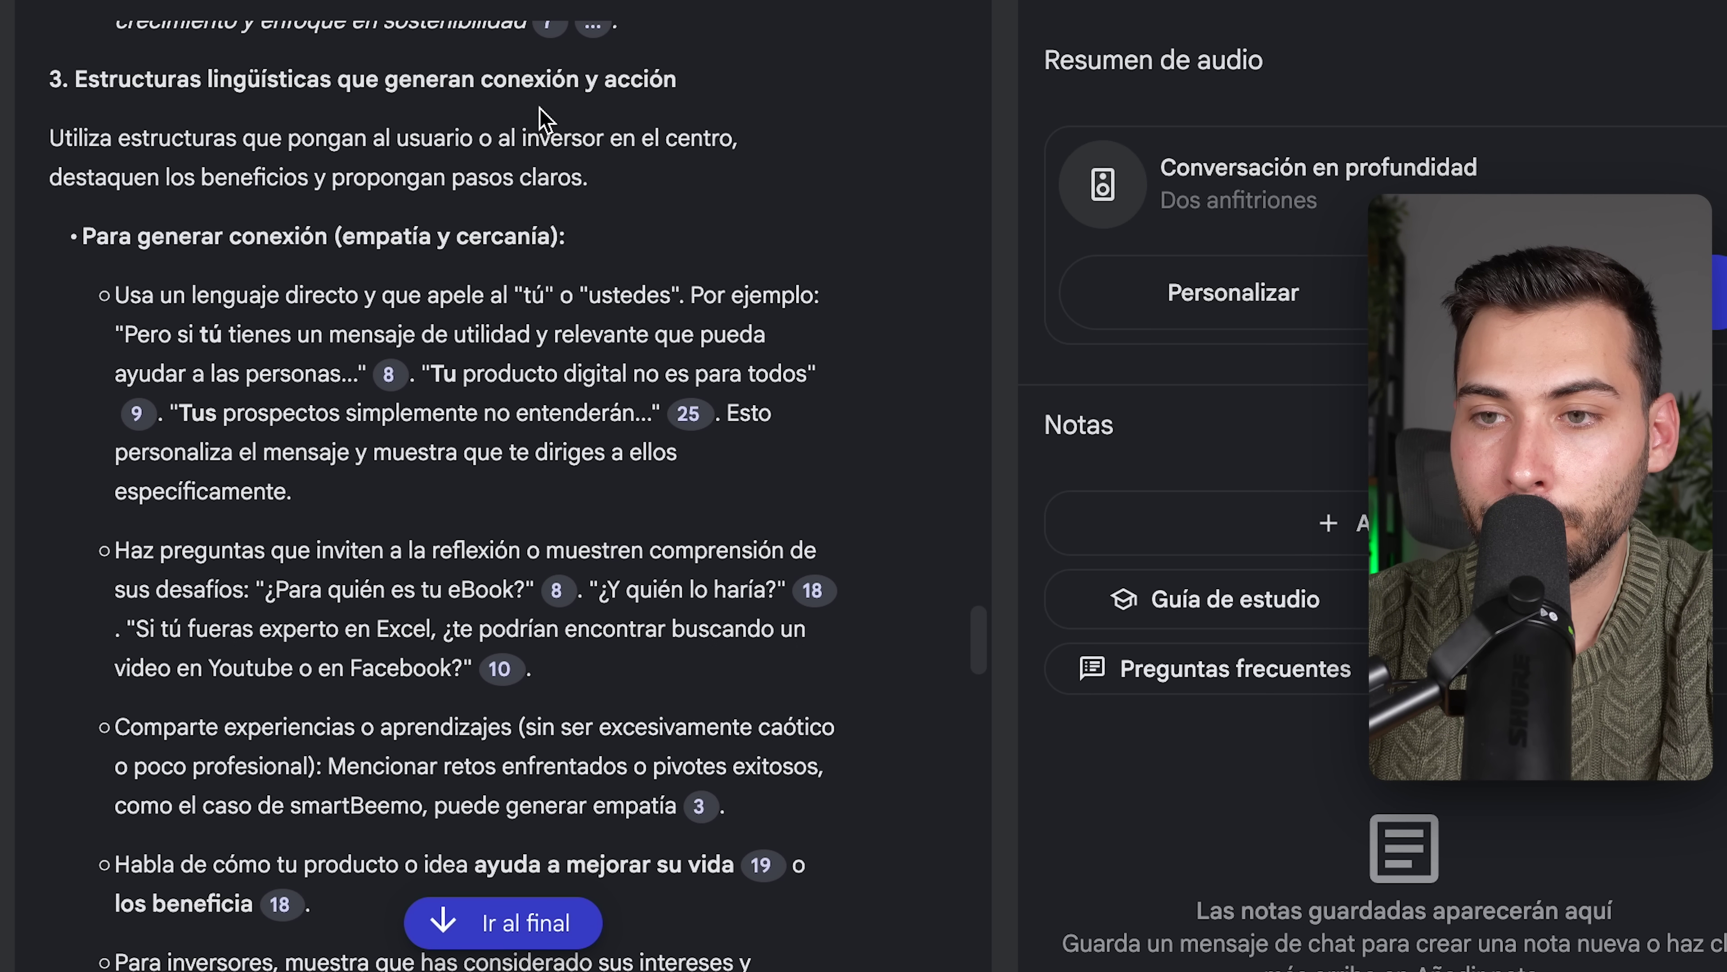
scroll(540, 116, down, 2)
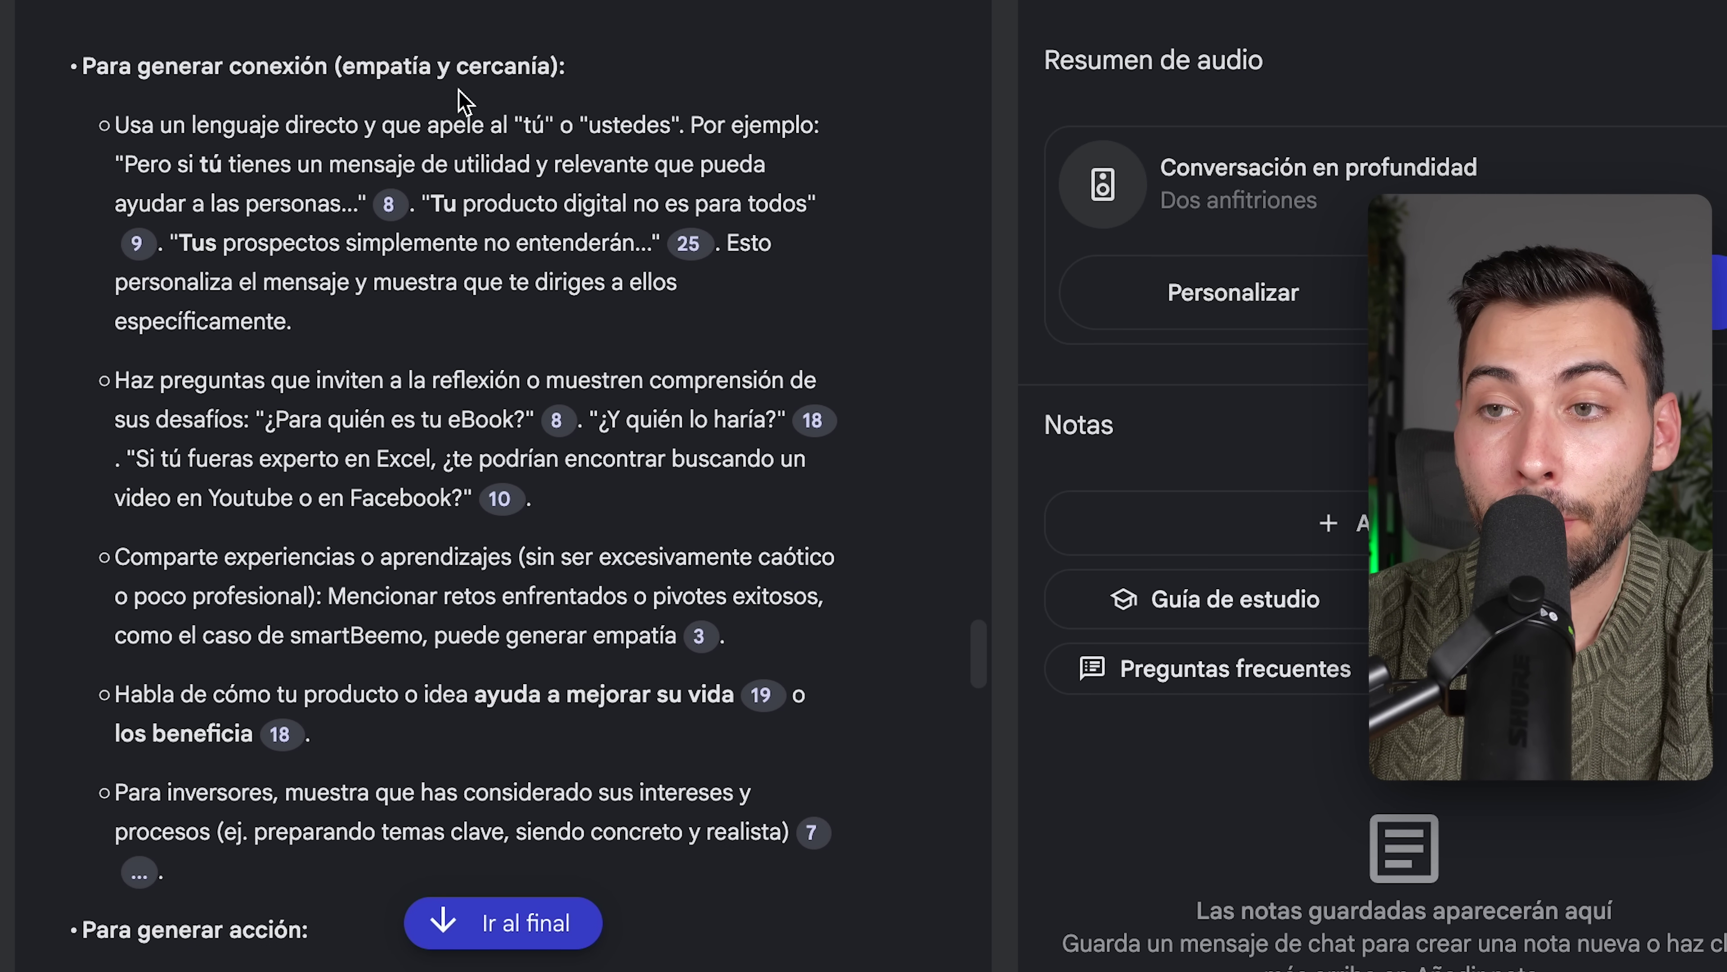
Step: Review the style guide's tone of voice section and closing summary, and save the response as a note
scroll(537, 102, down, 10)
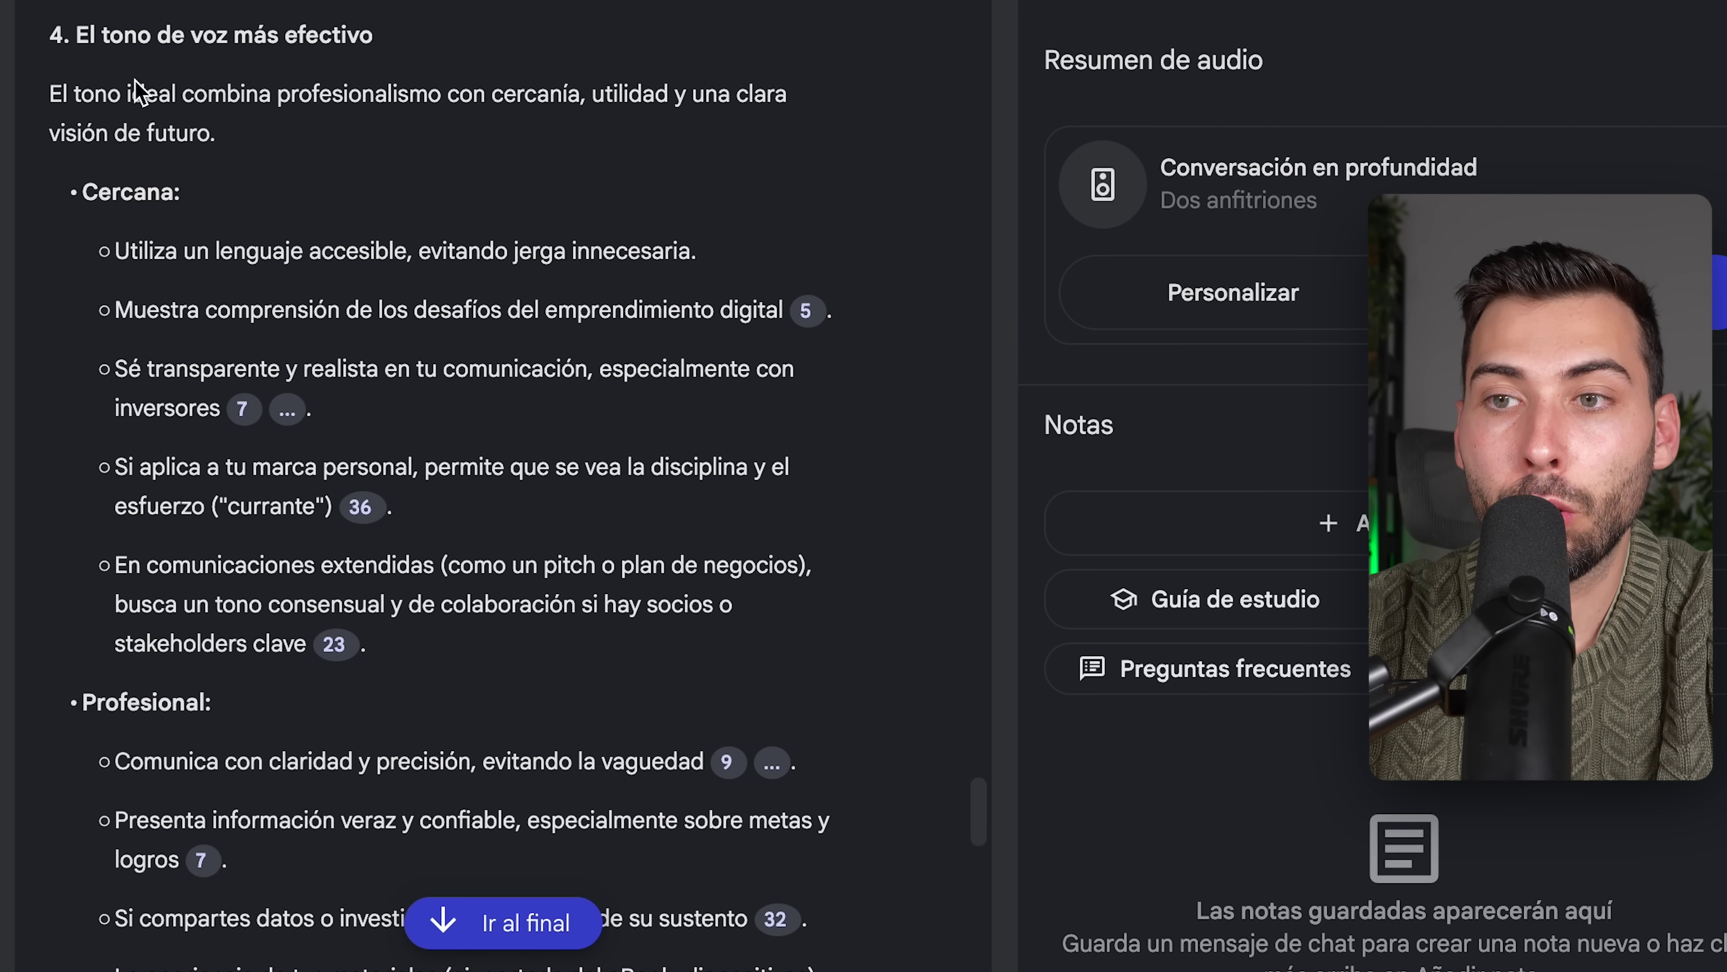
scroll(354, 153, down, 12)
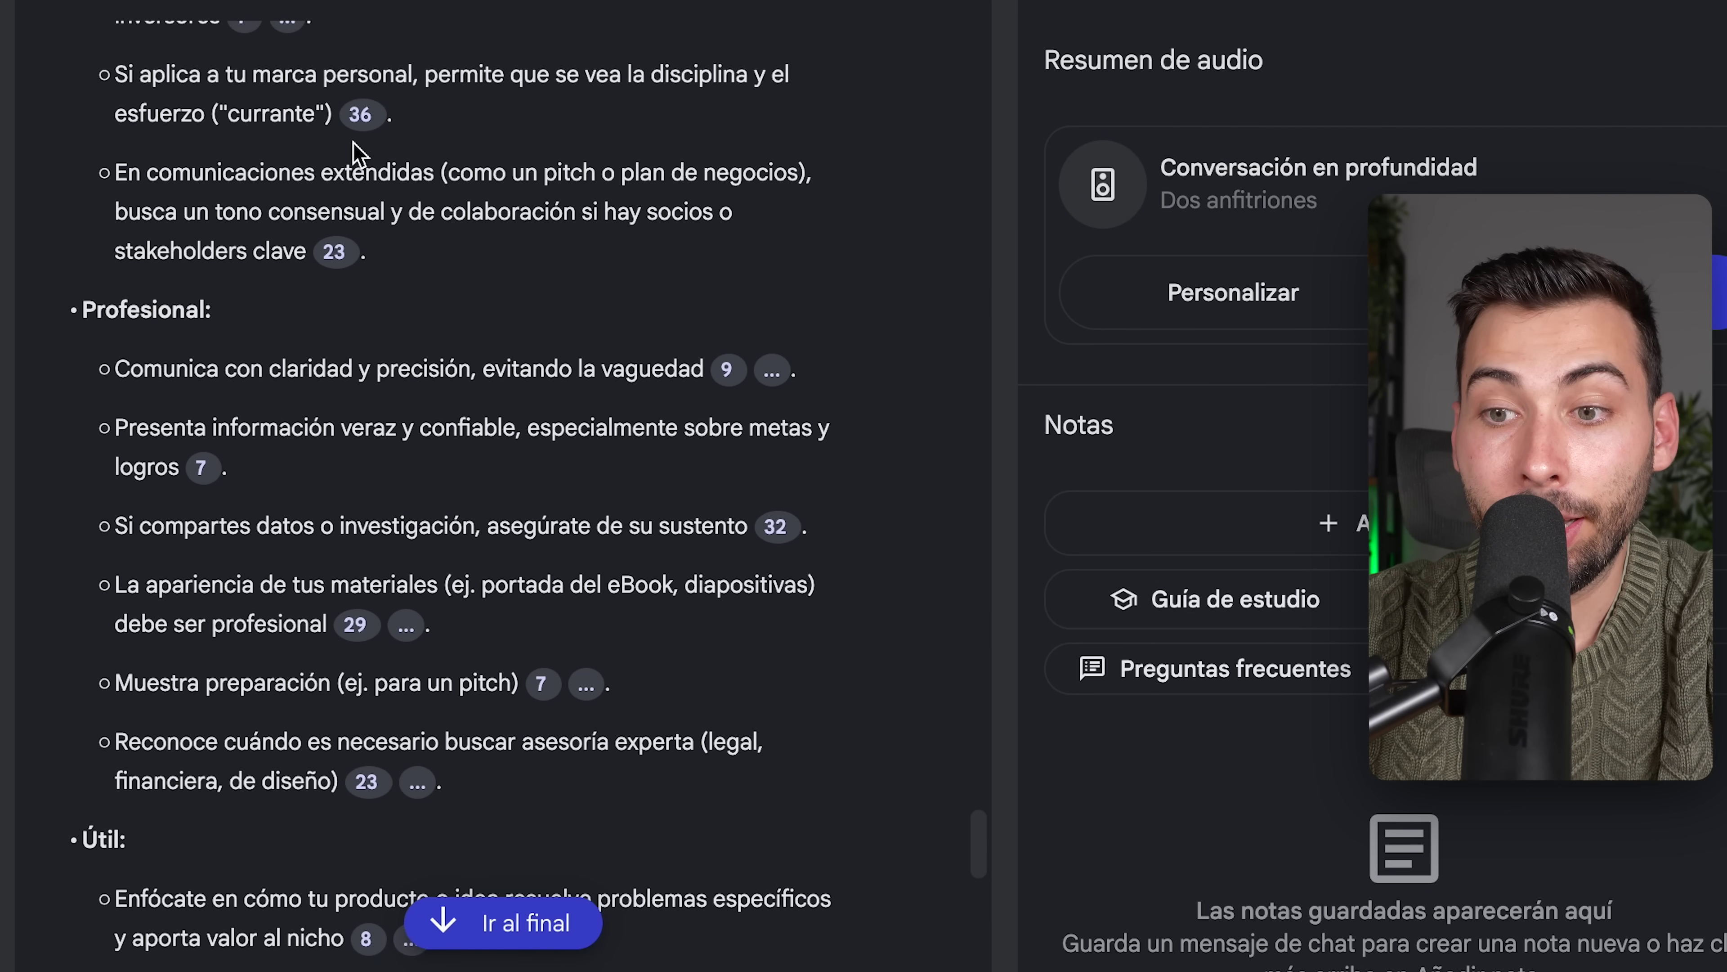
scroll(353, 143, down, 5)
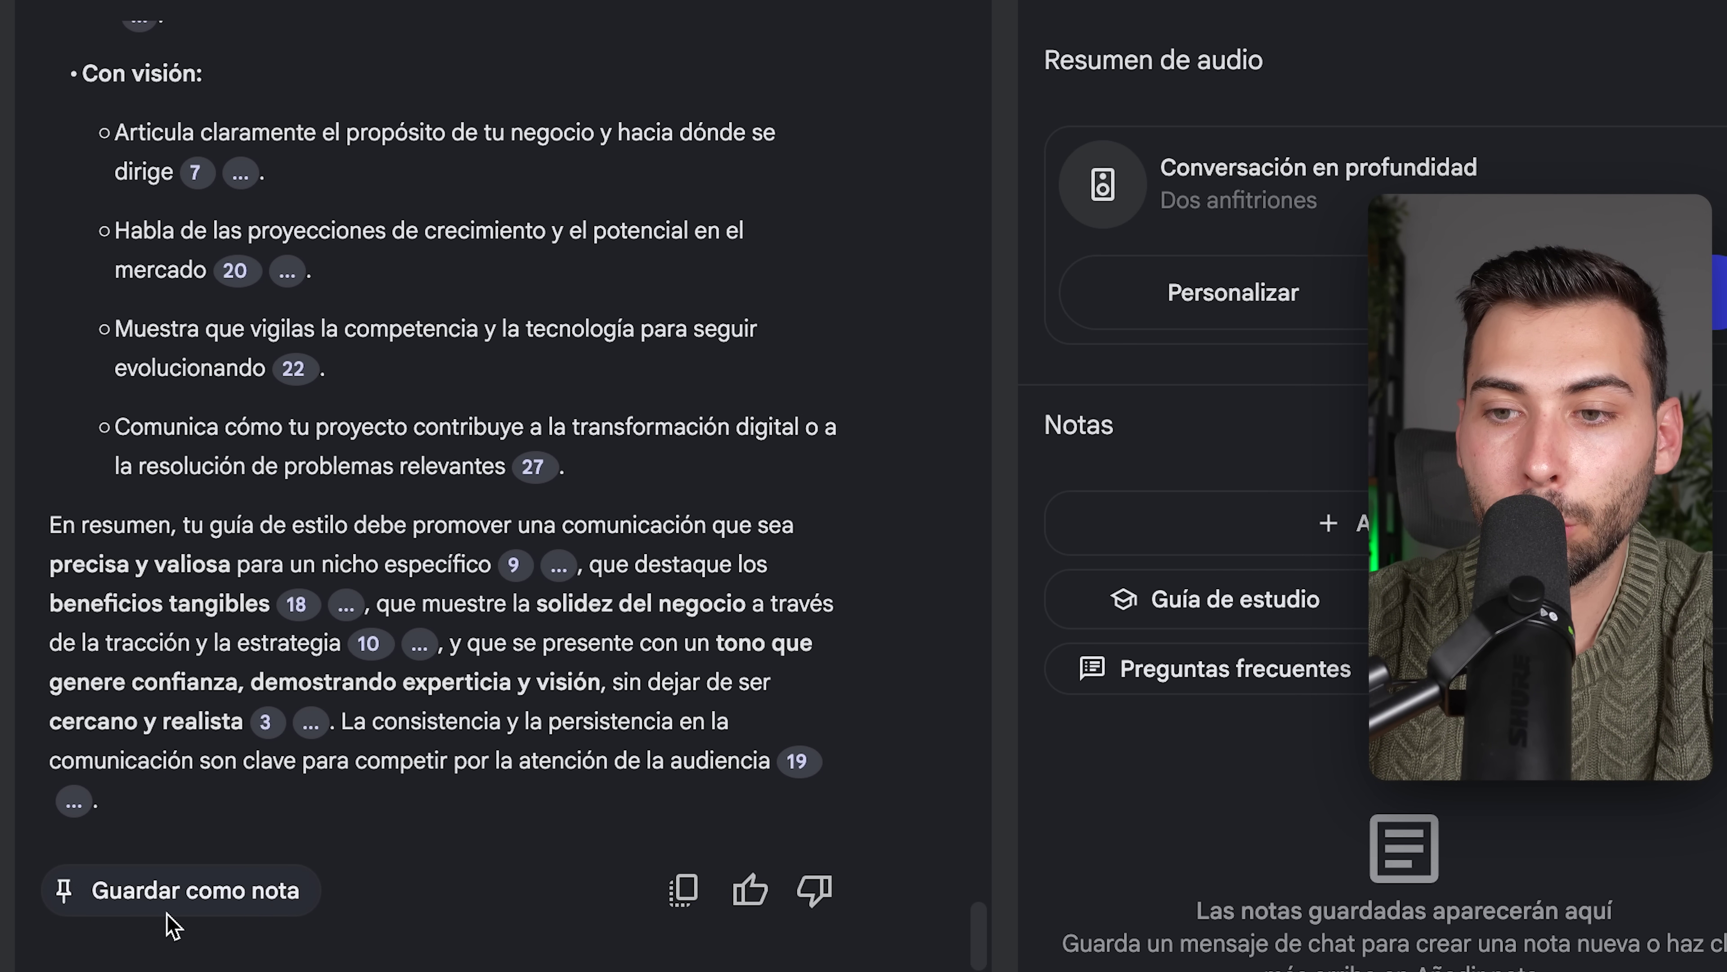
click(220, 915)
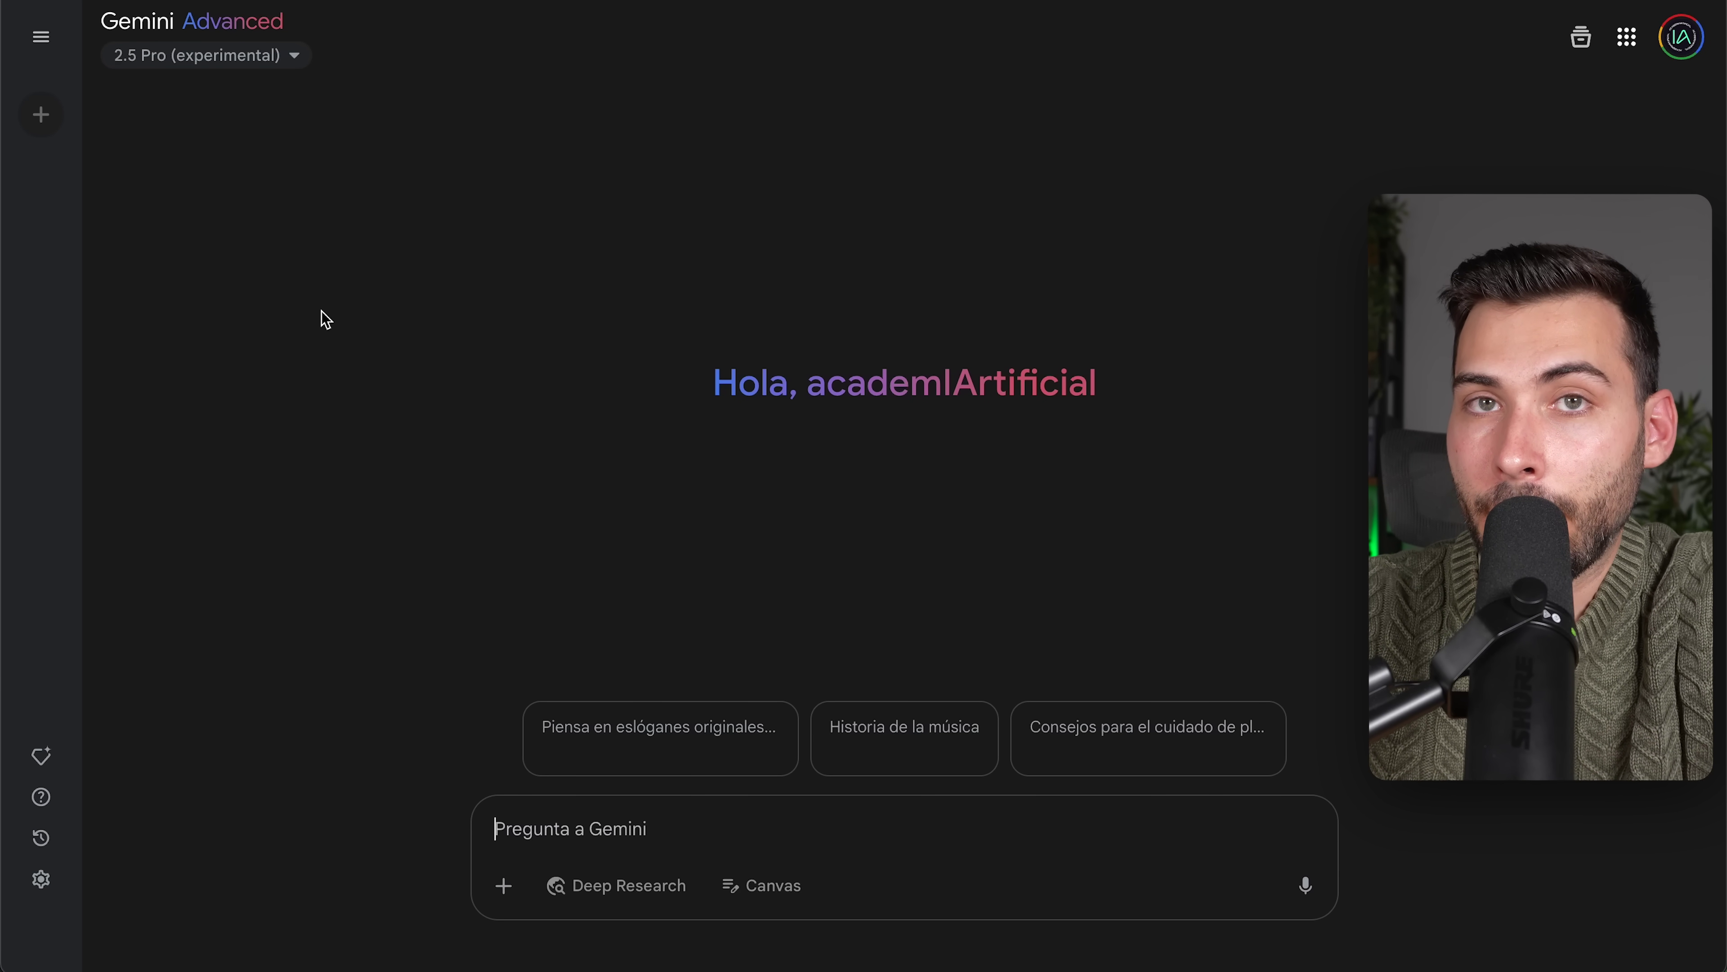
Step: In Gemini, request a Deep Research strategic analysis of Amazon covering revenue architecture, structural advantages, recent scale, leadership ideas and user testimonials
text(Quiero una radiografía estratégica y actualizada de Amazon como ecosistema empresarial. No busco una ficha técnica, sino una mirada profunda que combine visión, datos y contexto real. Explora estos ejes clave:  Arquitectura de ingresos: ¿Cómo diversifica sus fuentes de monetización más allá del e-commerce? (incluye AWS, suscripciones, publicidad, etc.) Ventajas estructurales: ¿Qué elementos la hacen prácticamente imbatible frente a otros players del retail, la nube o el contenido digital? Magnitud y tracción reciente: Datos actuales sobre su escala operativa, mercados activos y evolución global. Ideas fuerza de liderazgo: Recoge citas o conceptos clave de Jeff Bezos y ejecutivos actuales sobre visión, innovación o estrategia a largo plazo. Voz del usuario: Testimonios reales (positivos o críticos) que revelen cómo se vive la experiencia Amazon desde el consumidor. Basado en fuentes recientes, entrevistas relevantes, análisis sectoriales y casos de estudio. No quiero resumen; quiero claridad estratégica.)
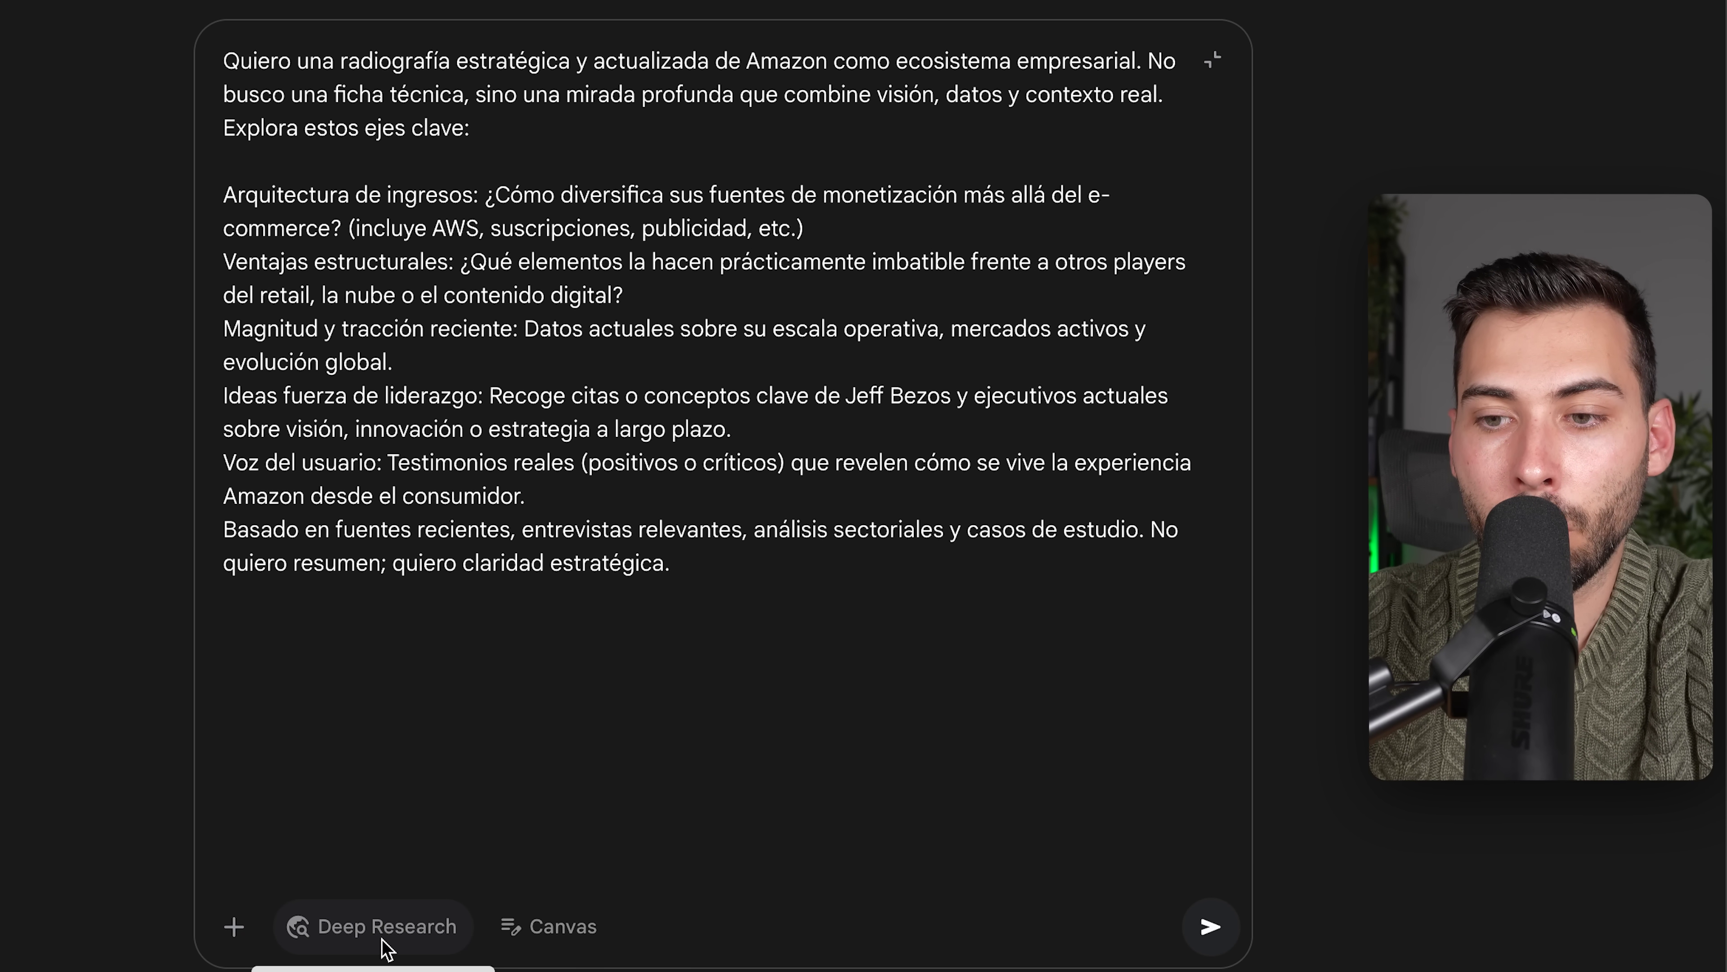
click(367, 939)
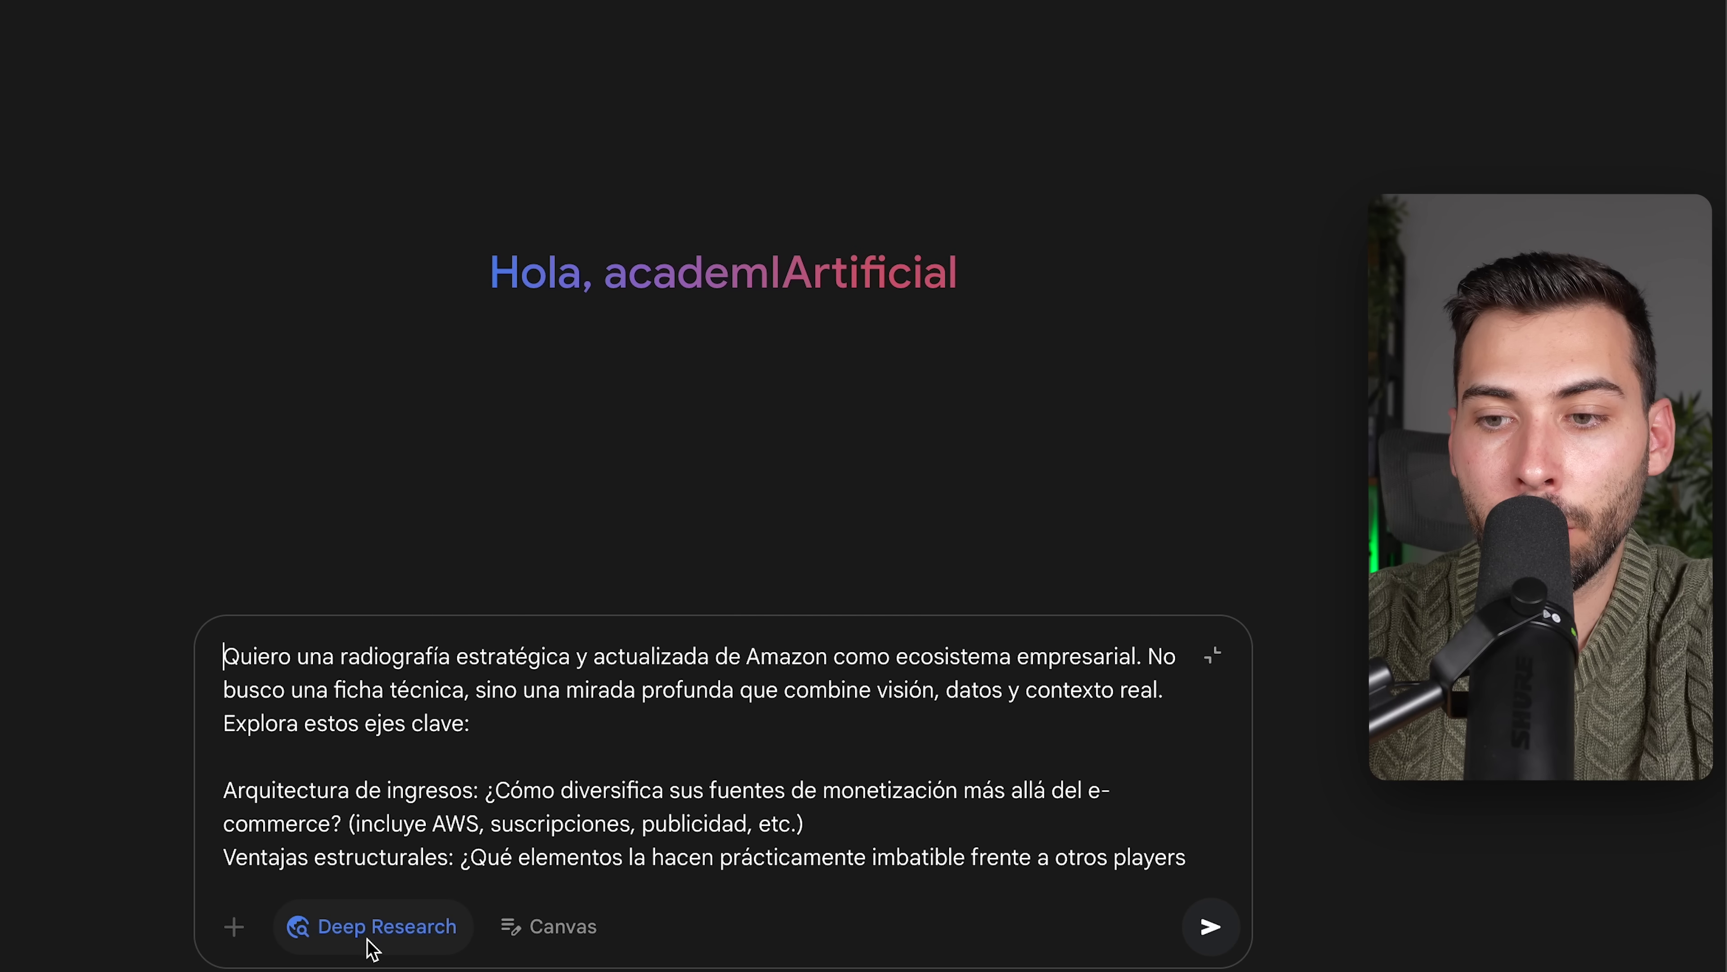
click(1230, 944)
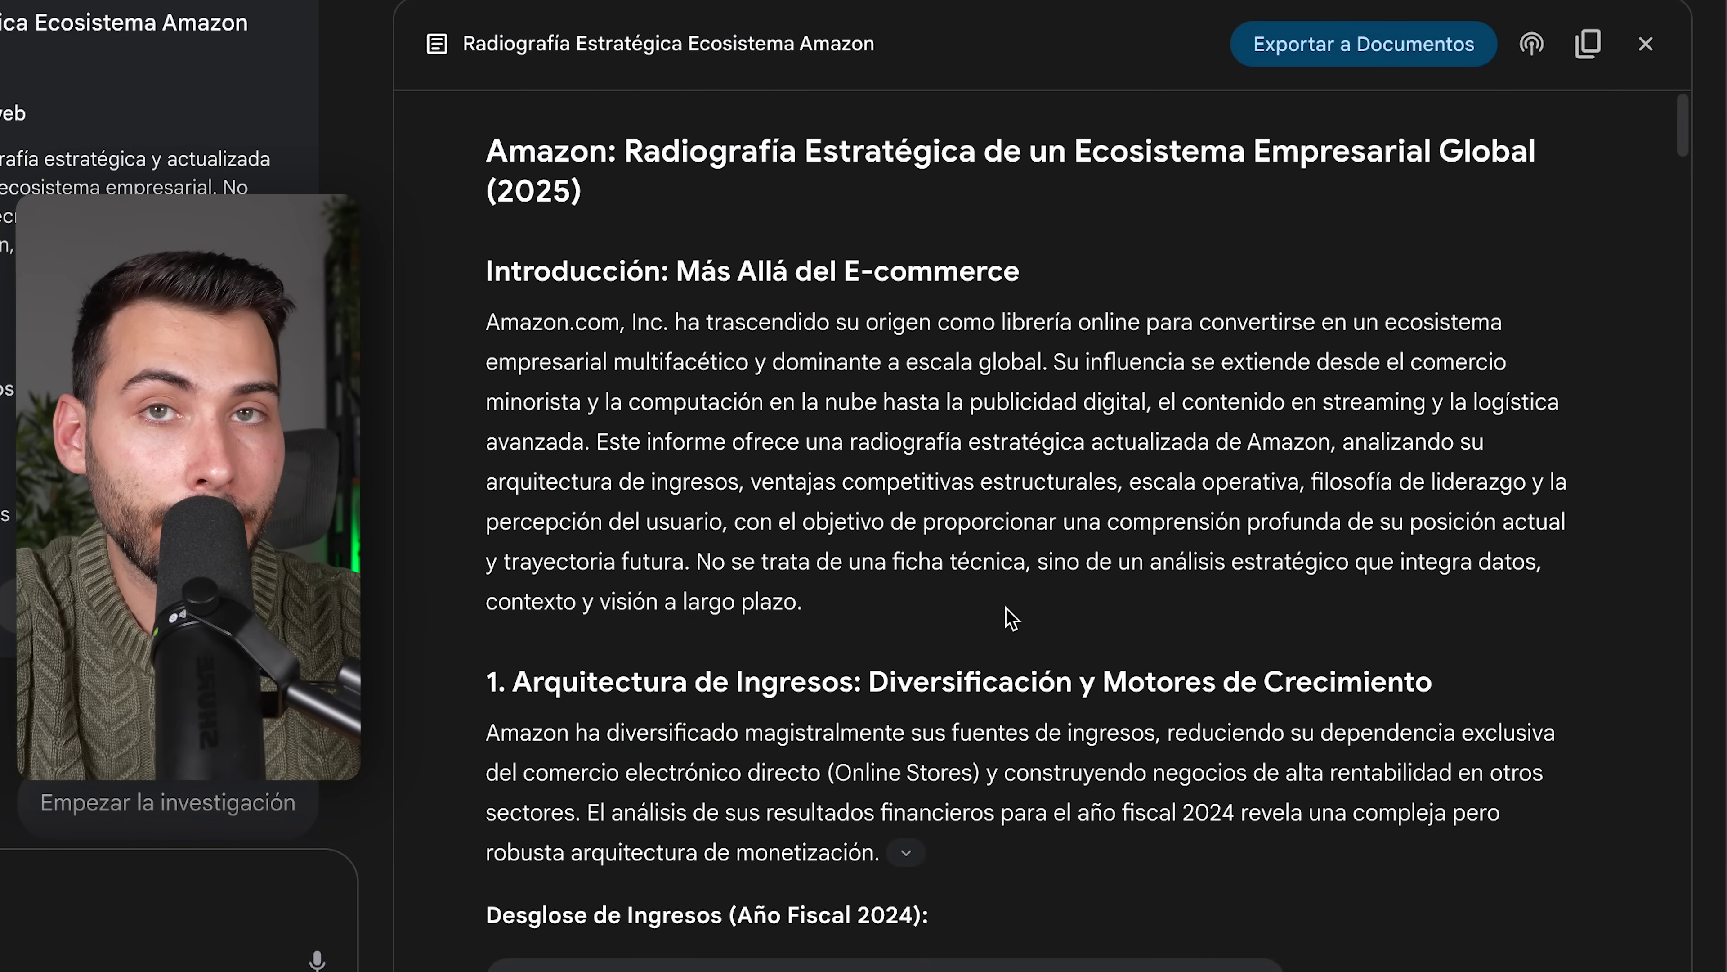
Step: Review the Amazon report's introduction, 2024 revenue breakdown and table of key competitive advantages
scroll(1011, 616, down, 5)
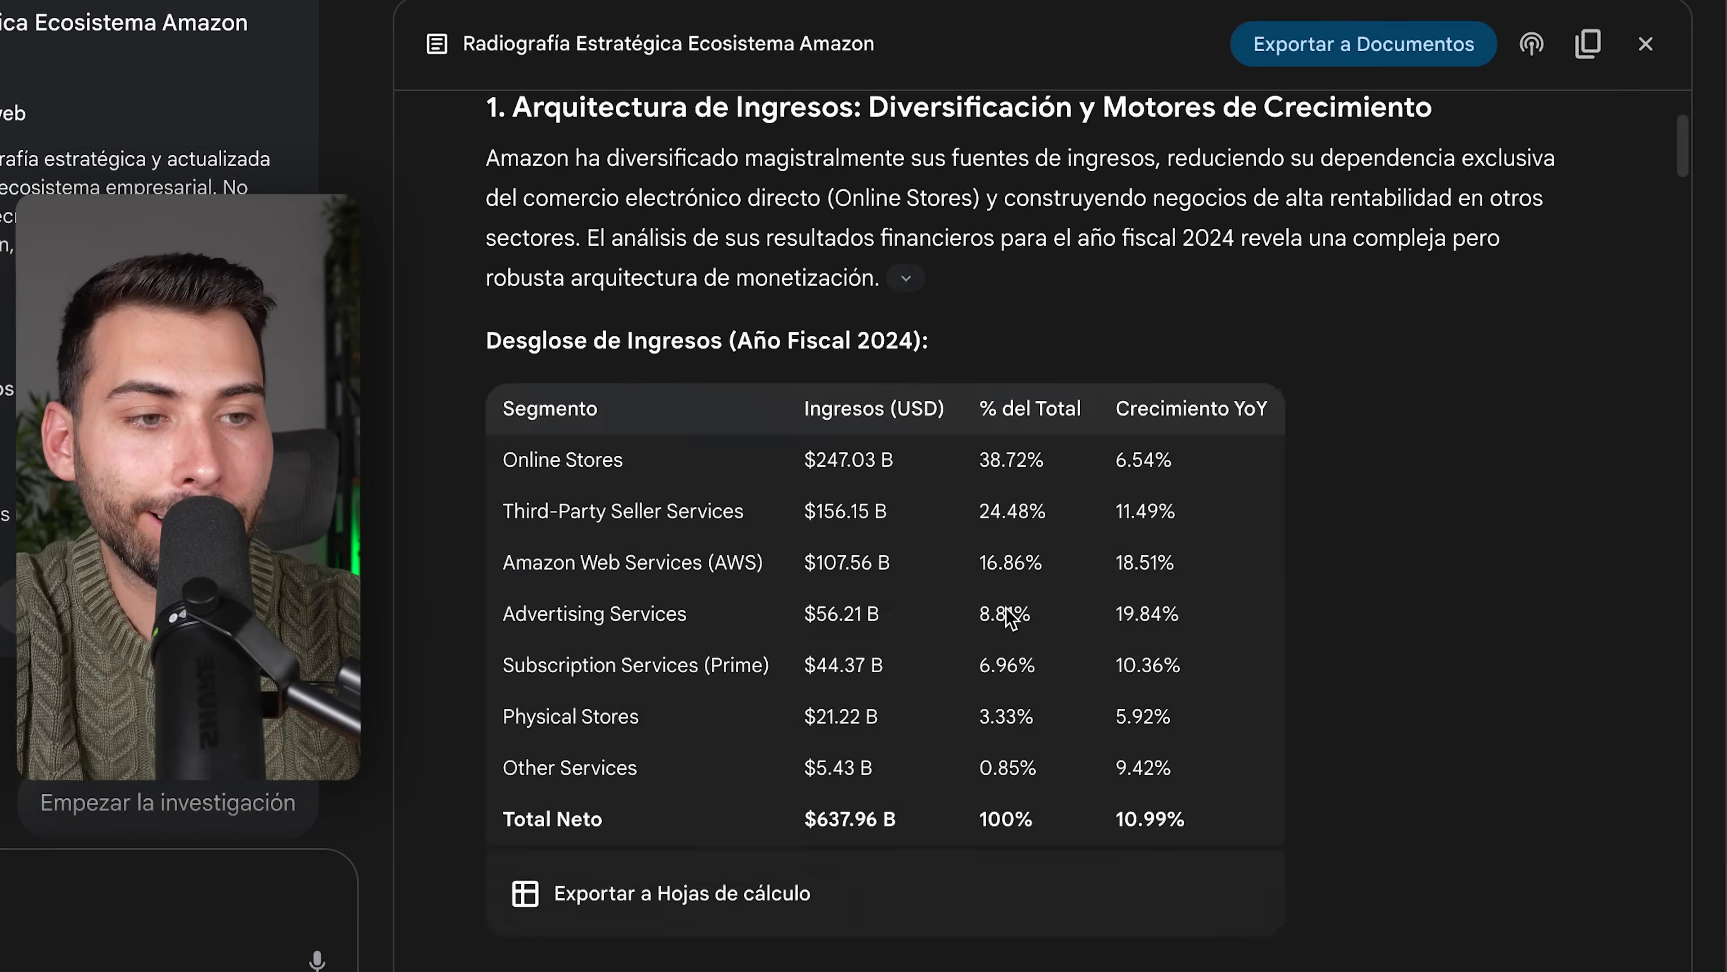
scroll(1011, 616, down, 15)
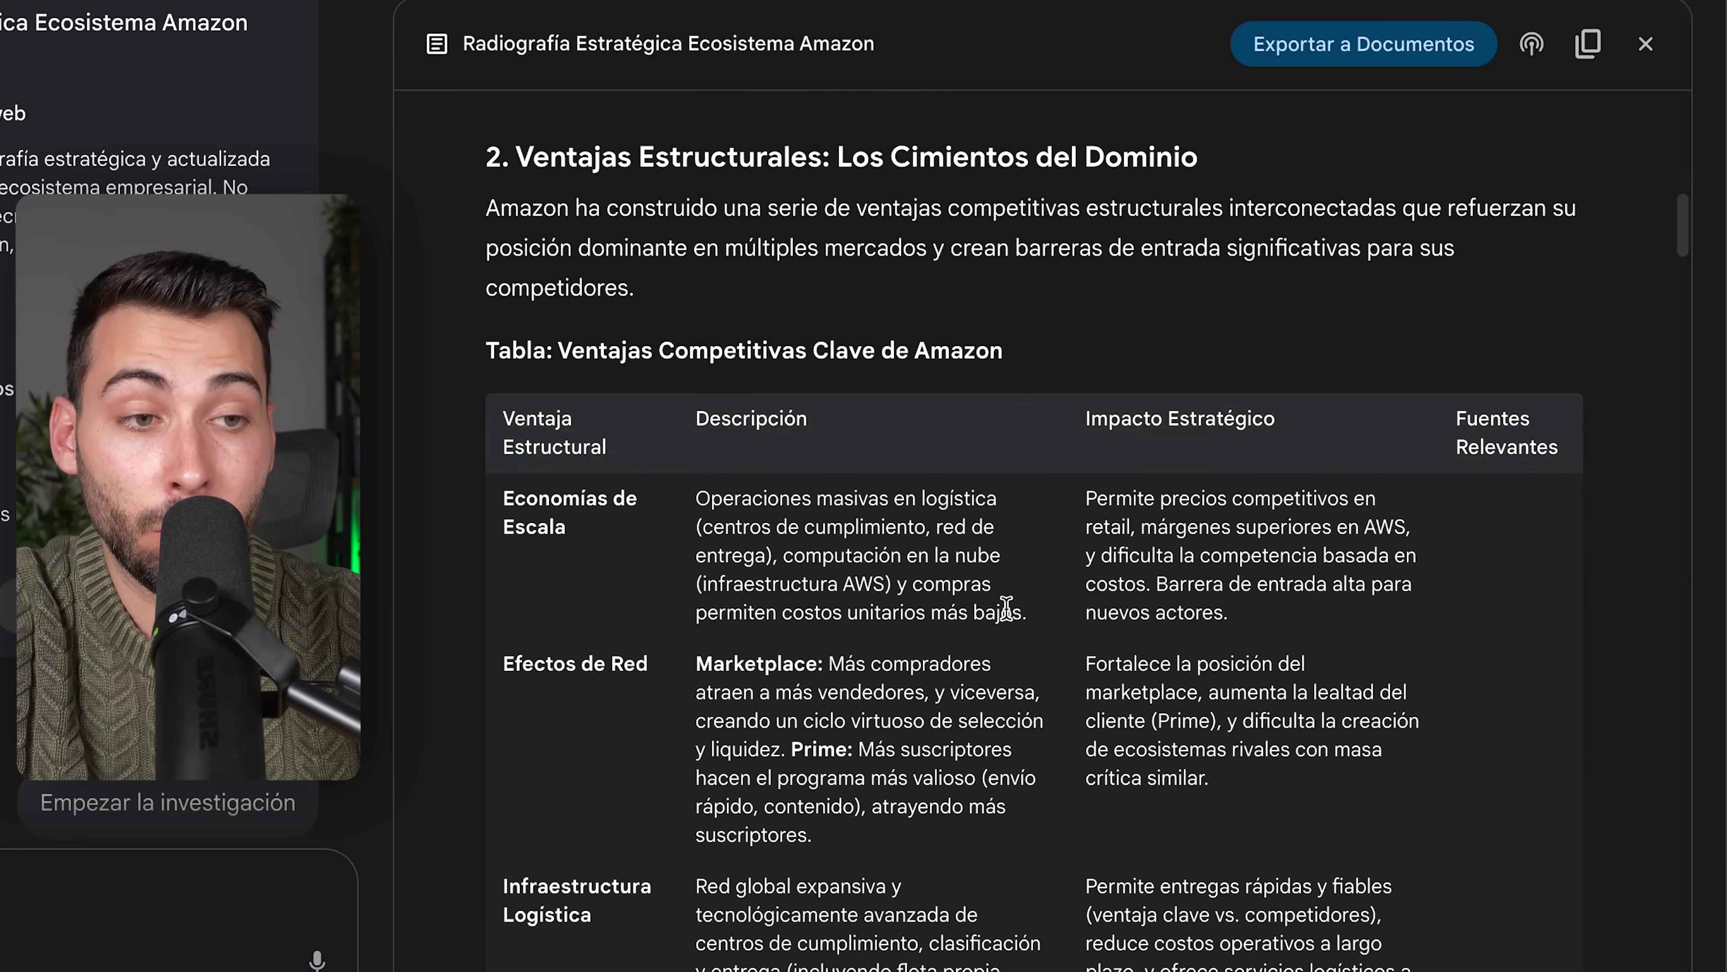
scroll(1007, 607, down, 13)
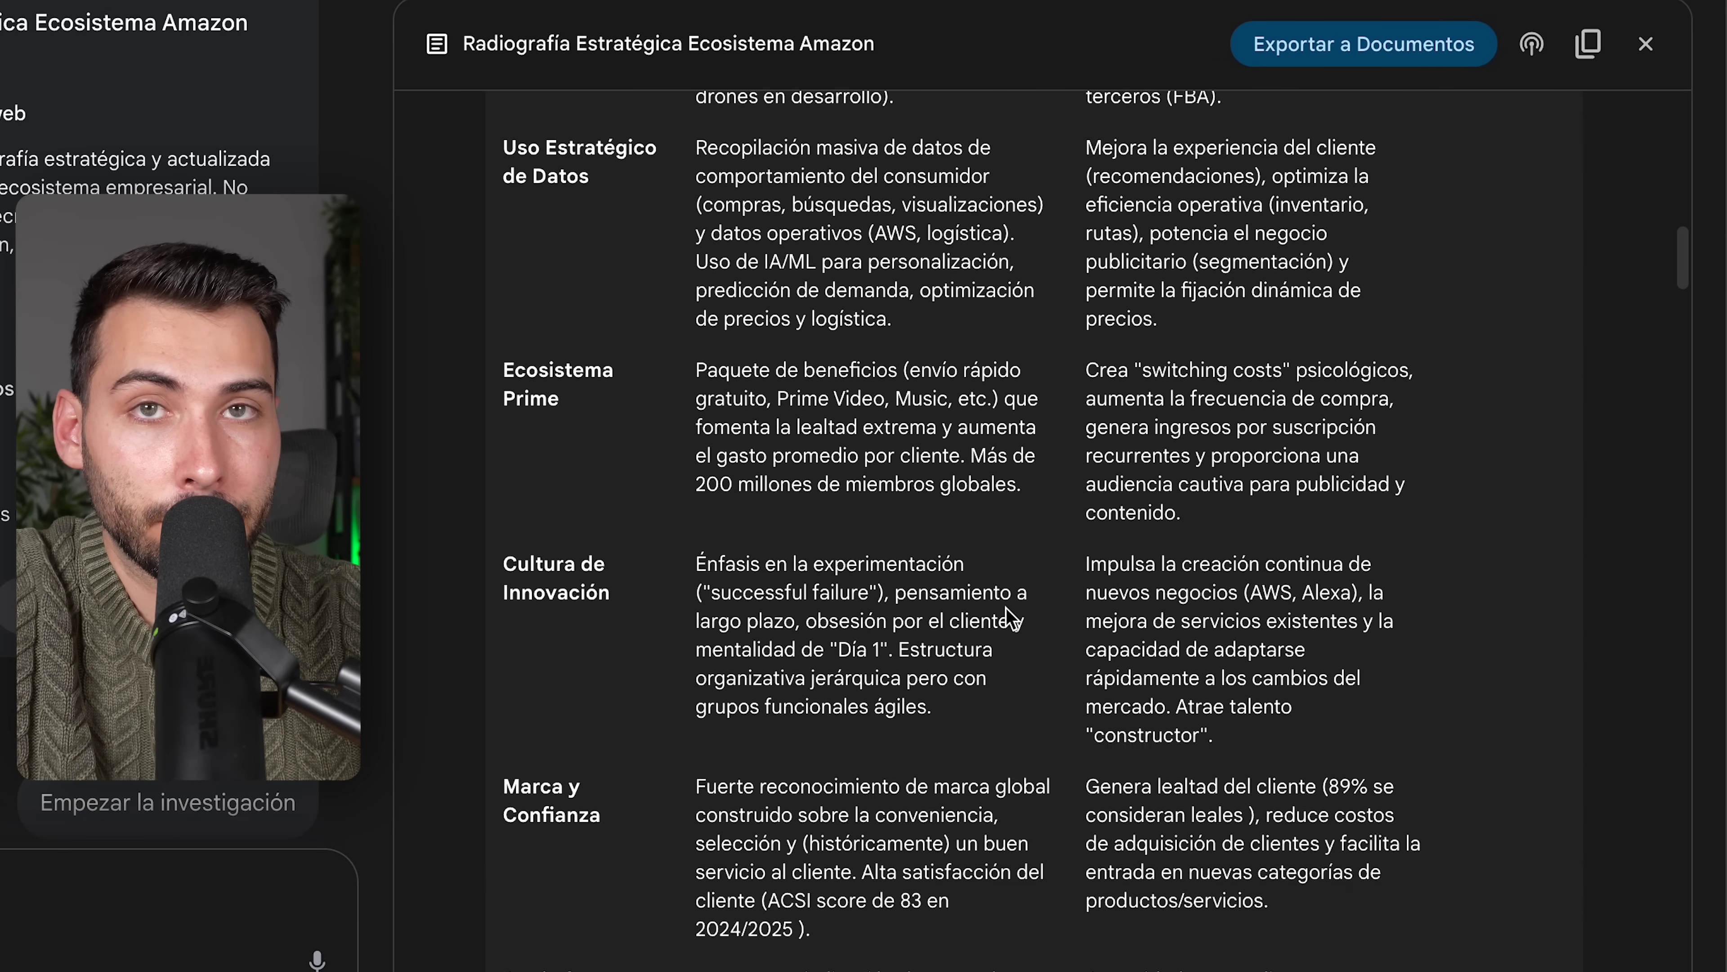
scroll(1011, 617, down, 7)
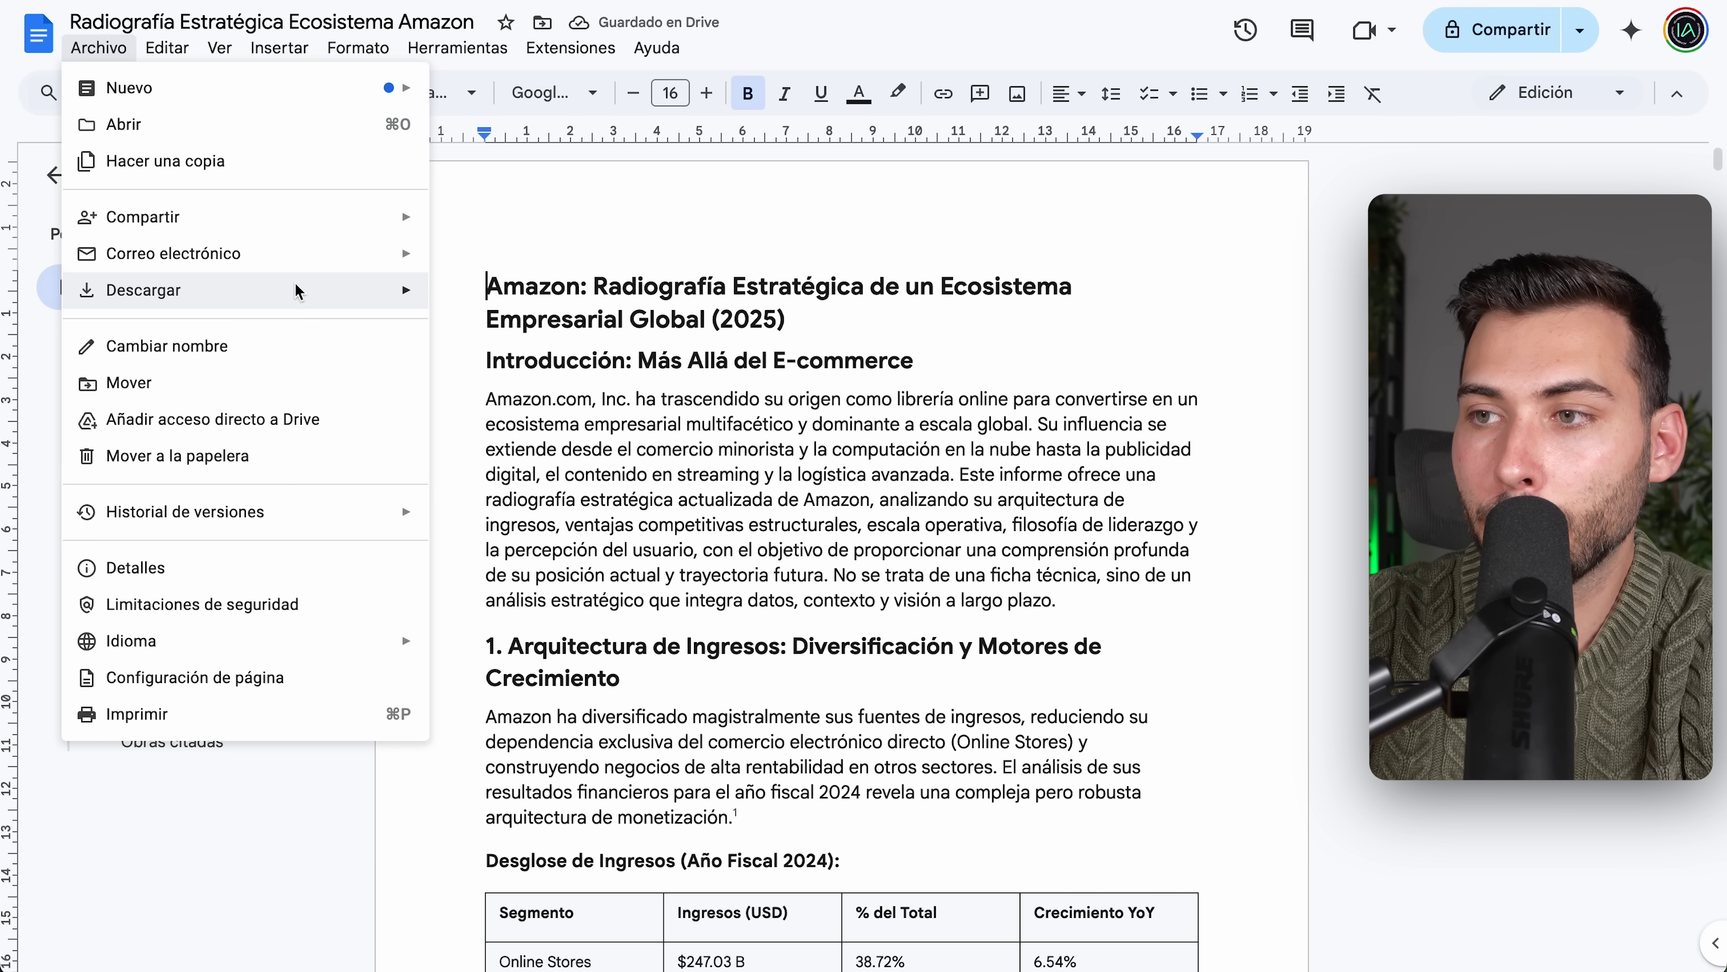
Step: Download the Amazon report from Google Docs as a PDF document and add it as a source to the TED notebook in NotebookLM
mouse_move(298, 291)
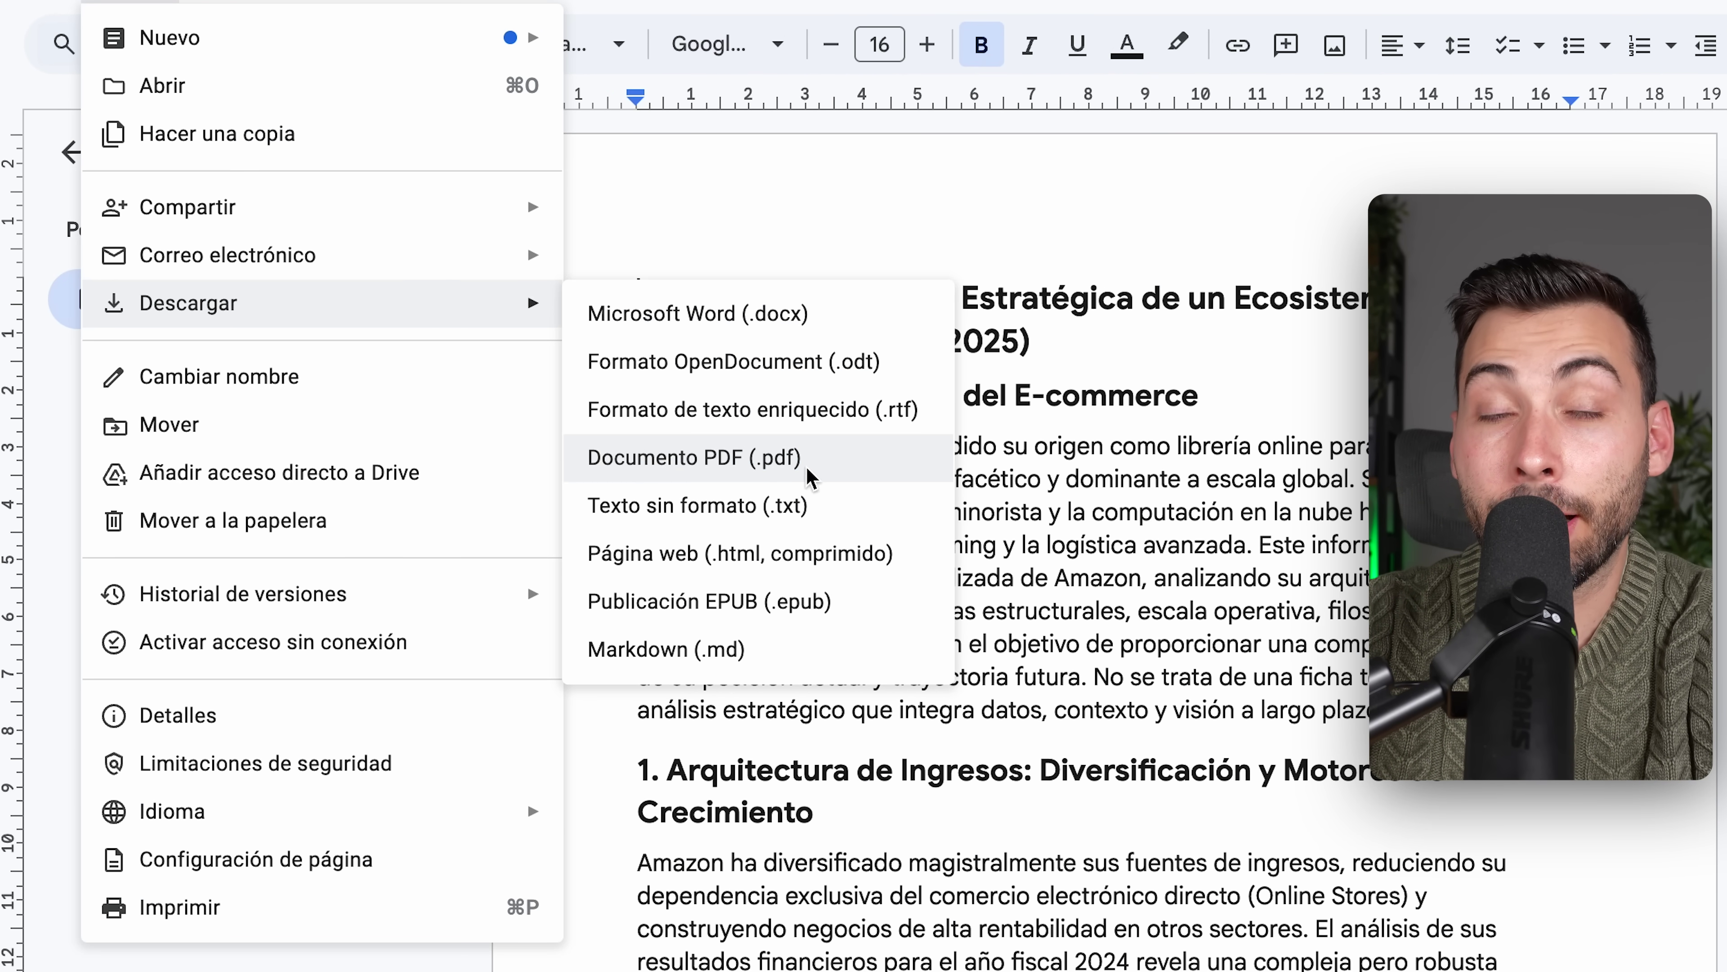
click(803, 471)
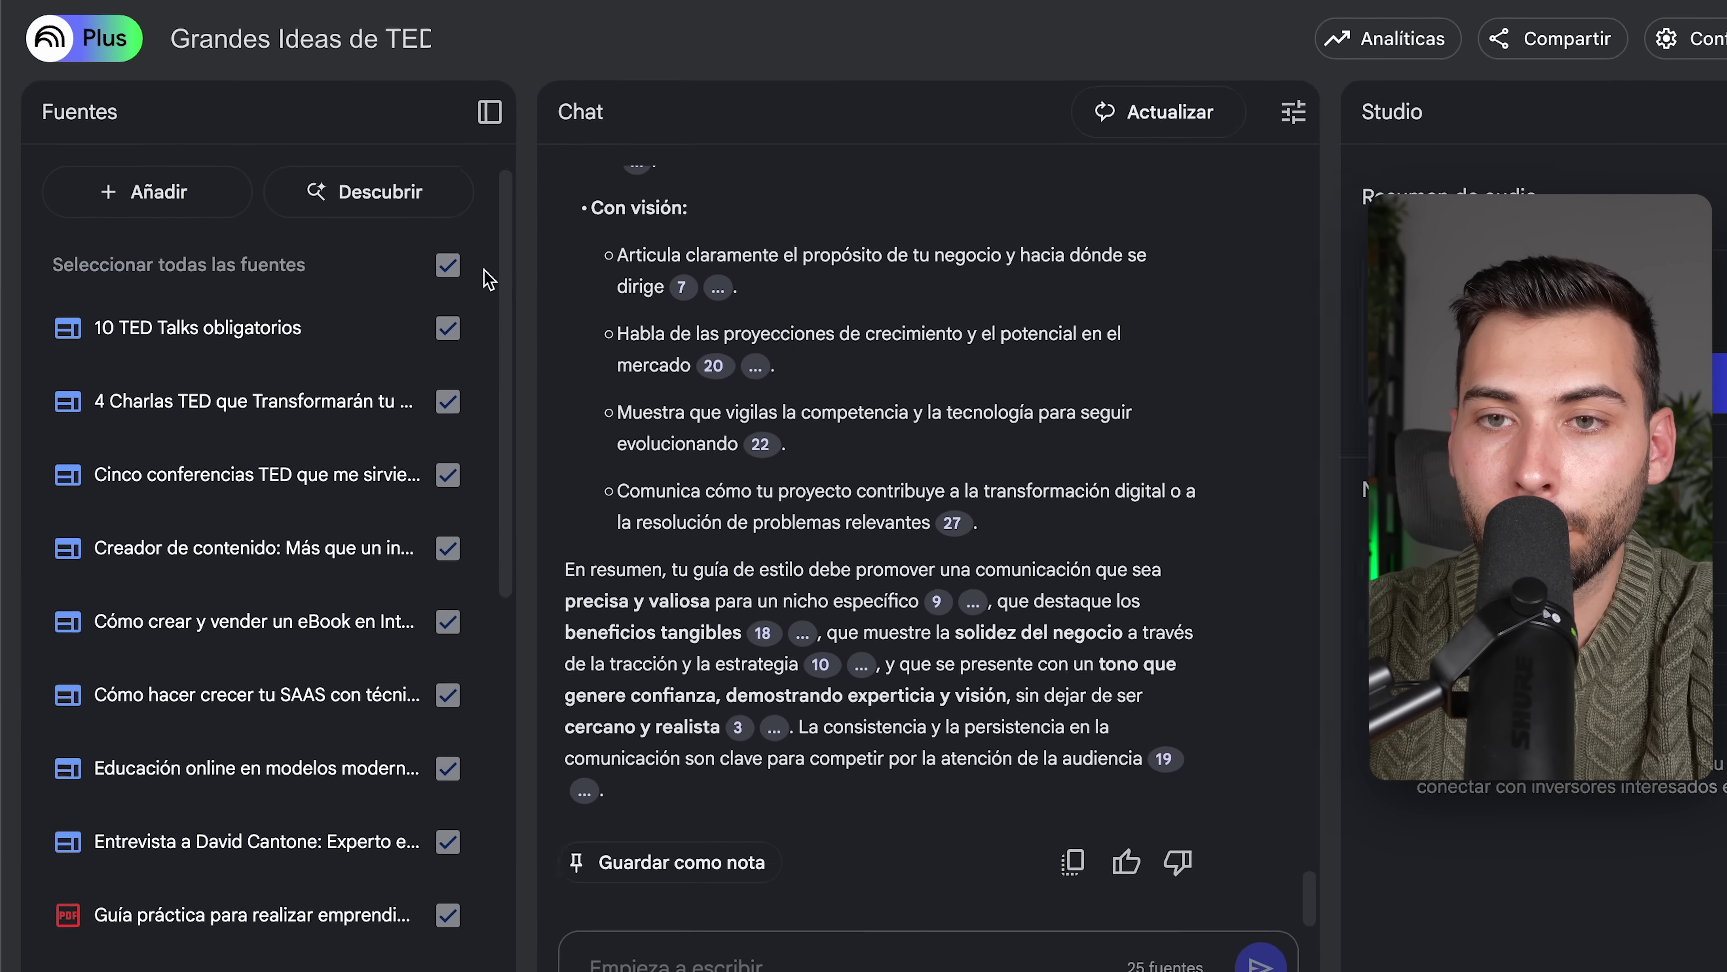
click(235, 268)
drag(1210, 89, 945, 540)
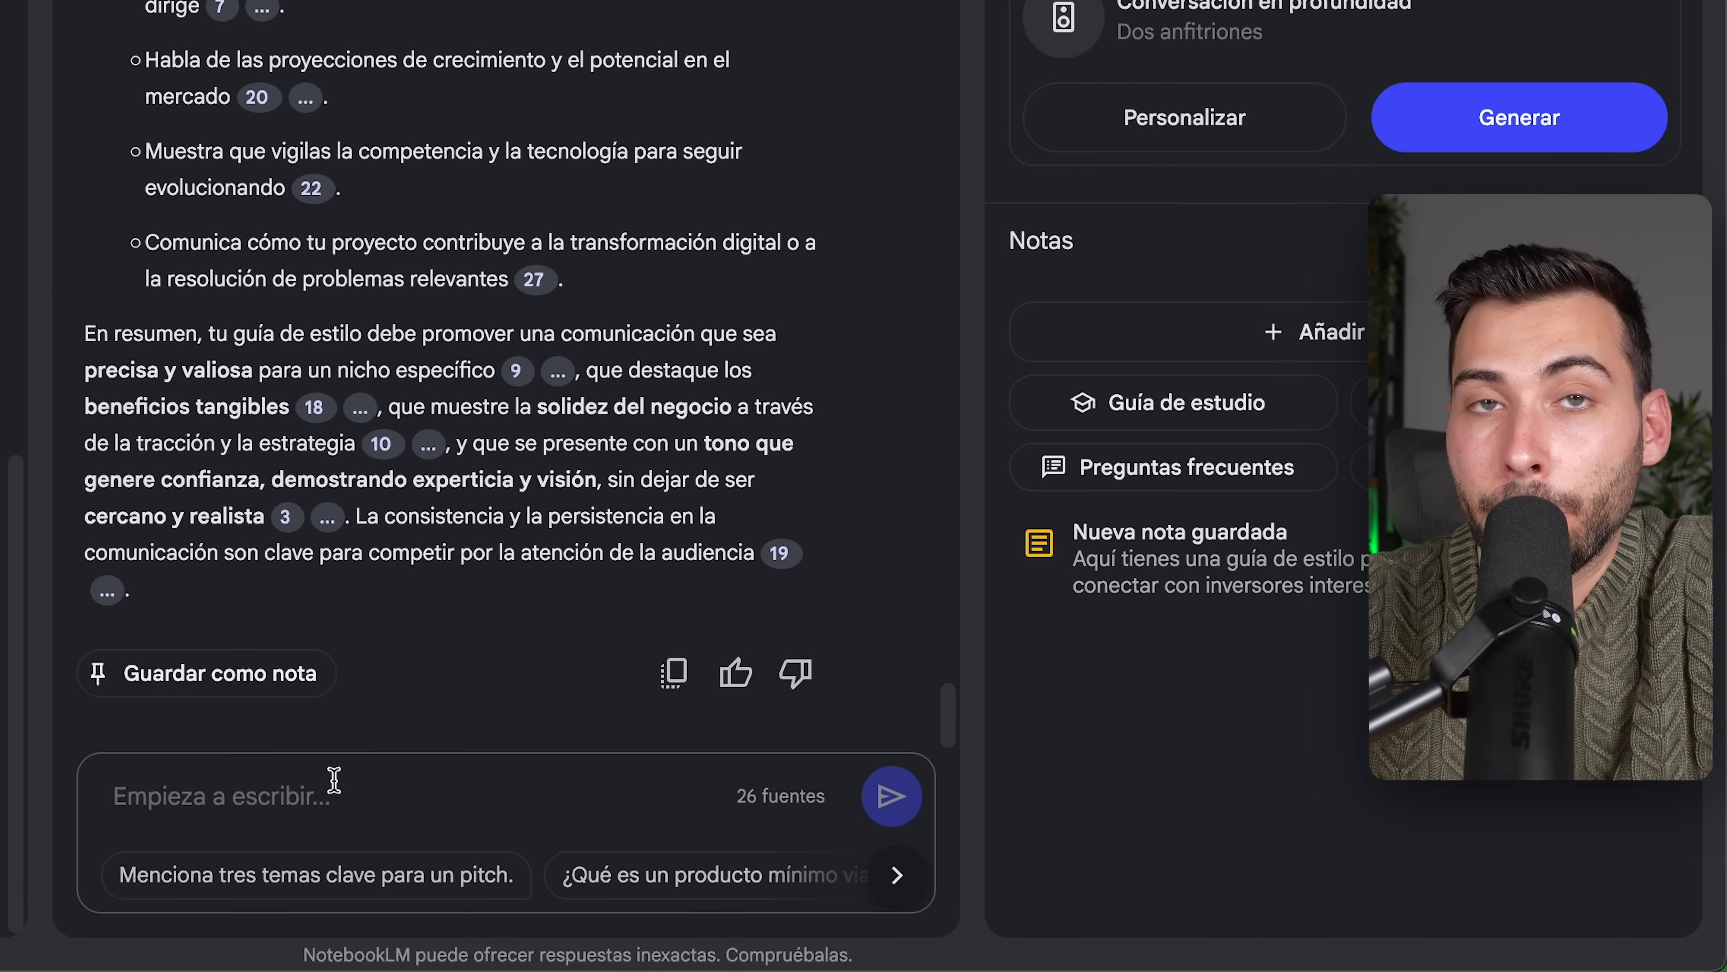
Step: Ask the notebook chat for a clear, authentic 60-second pitch presenting Amazon.com, with a curiosity-raising opening and a natural, conversational tone
click(326, 779)
key(ctrl+v)
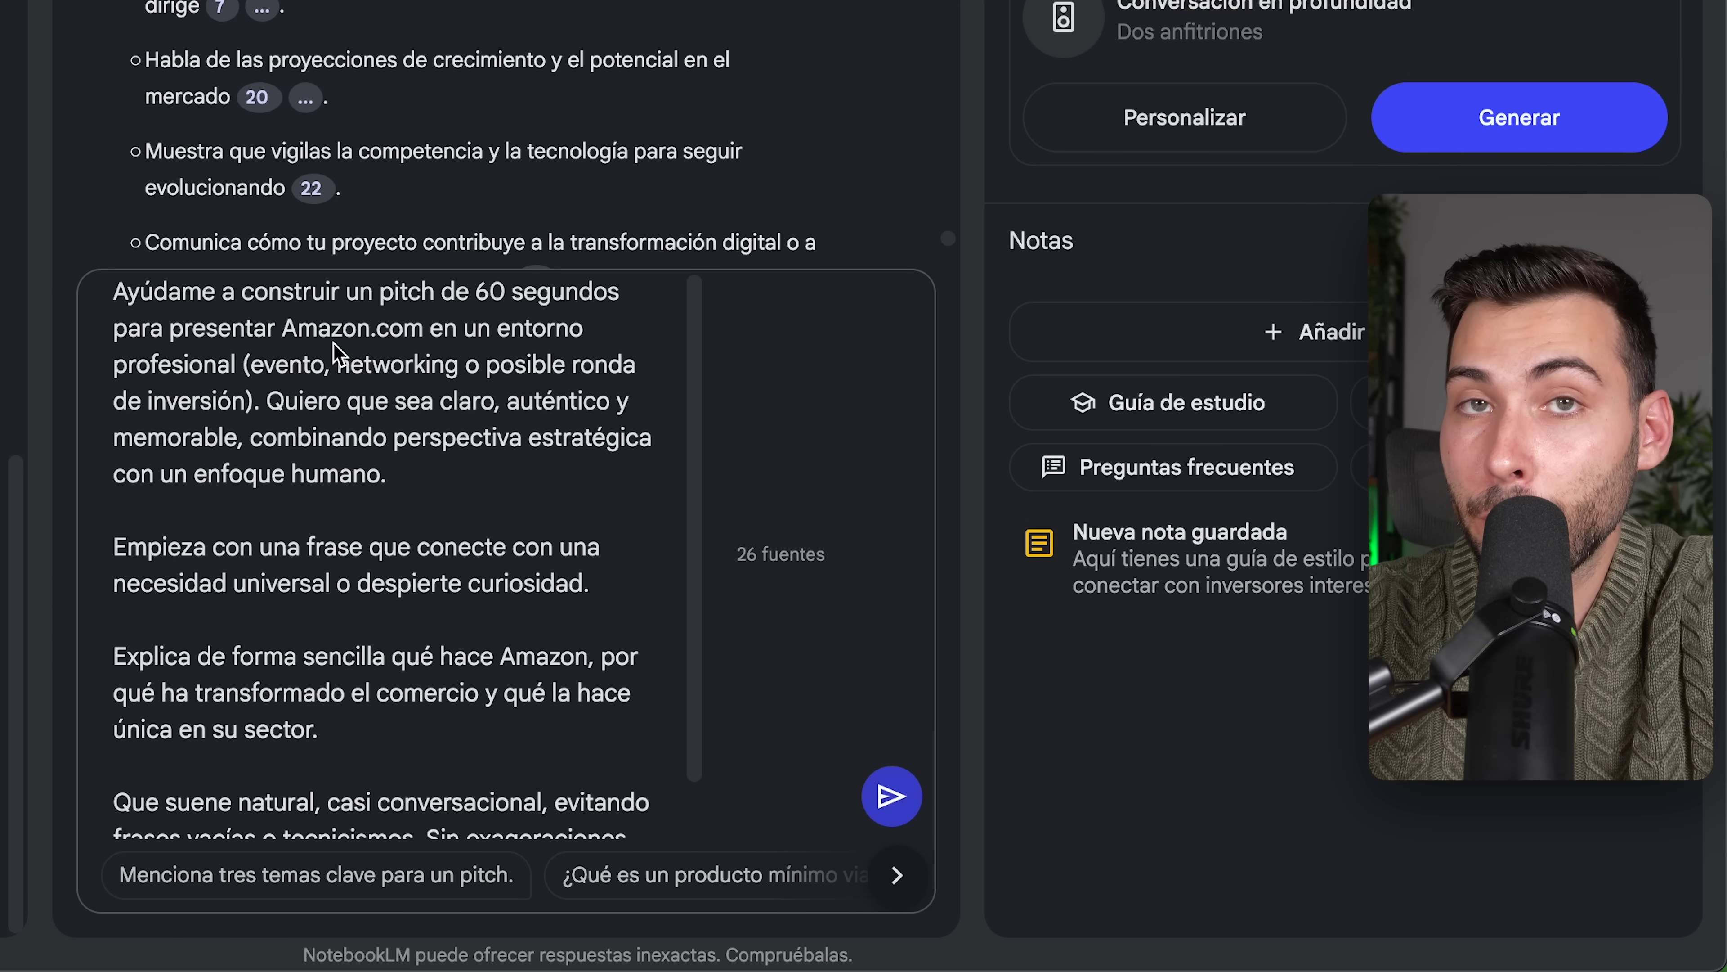
scroll(333, 344, down, 1)
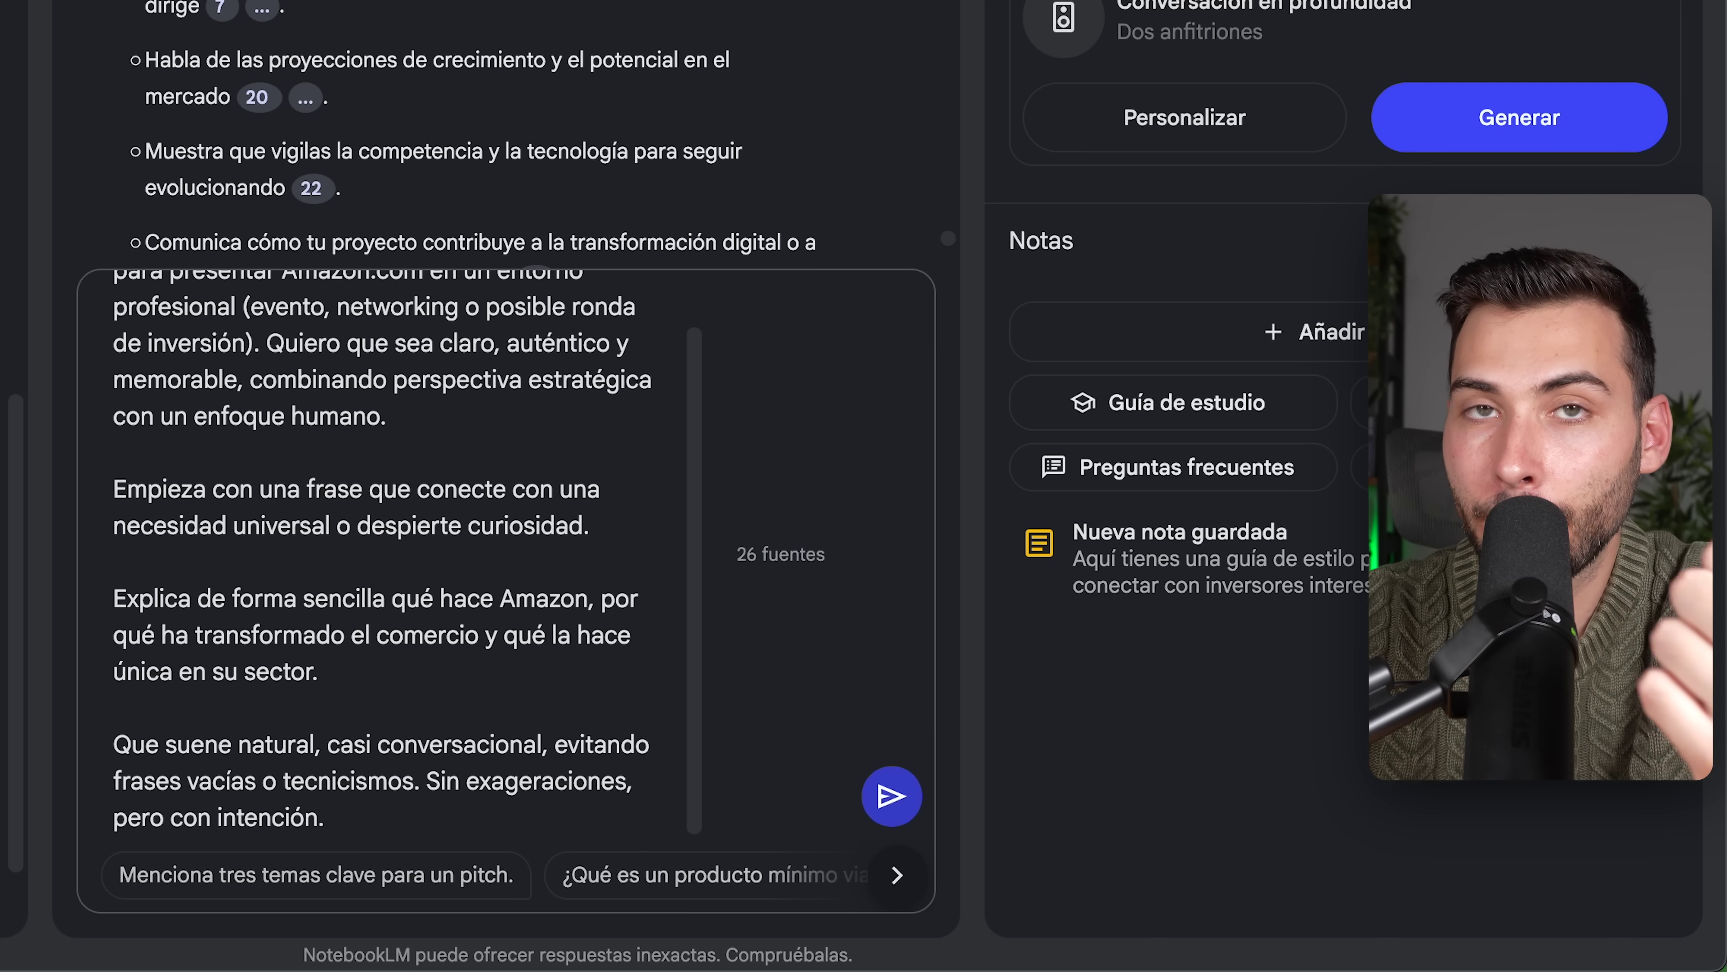
click(892, 797)
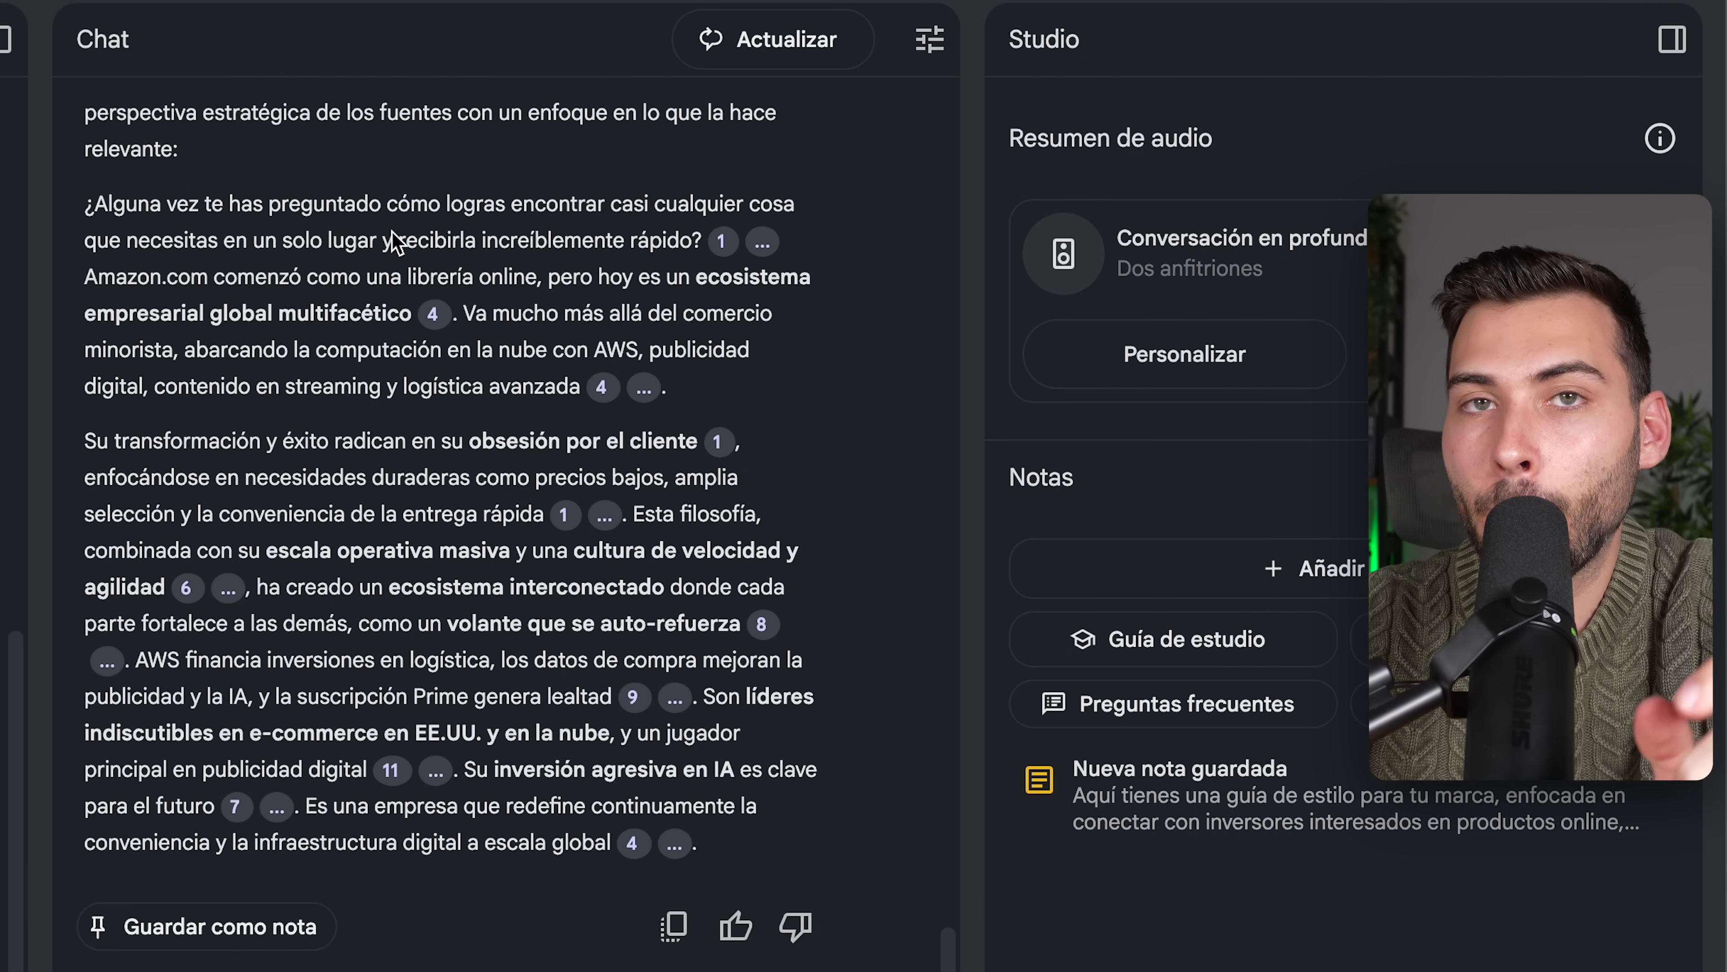
Step: Save the Amazon pitch response as a note, and open that note to read through its full text
scroll(123, 219, down, 1)
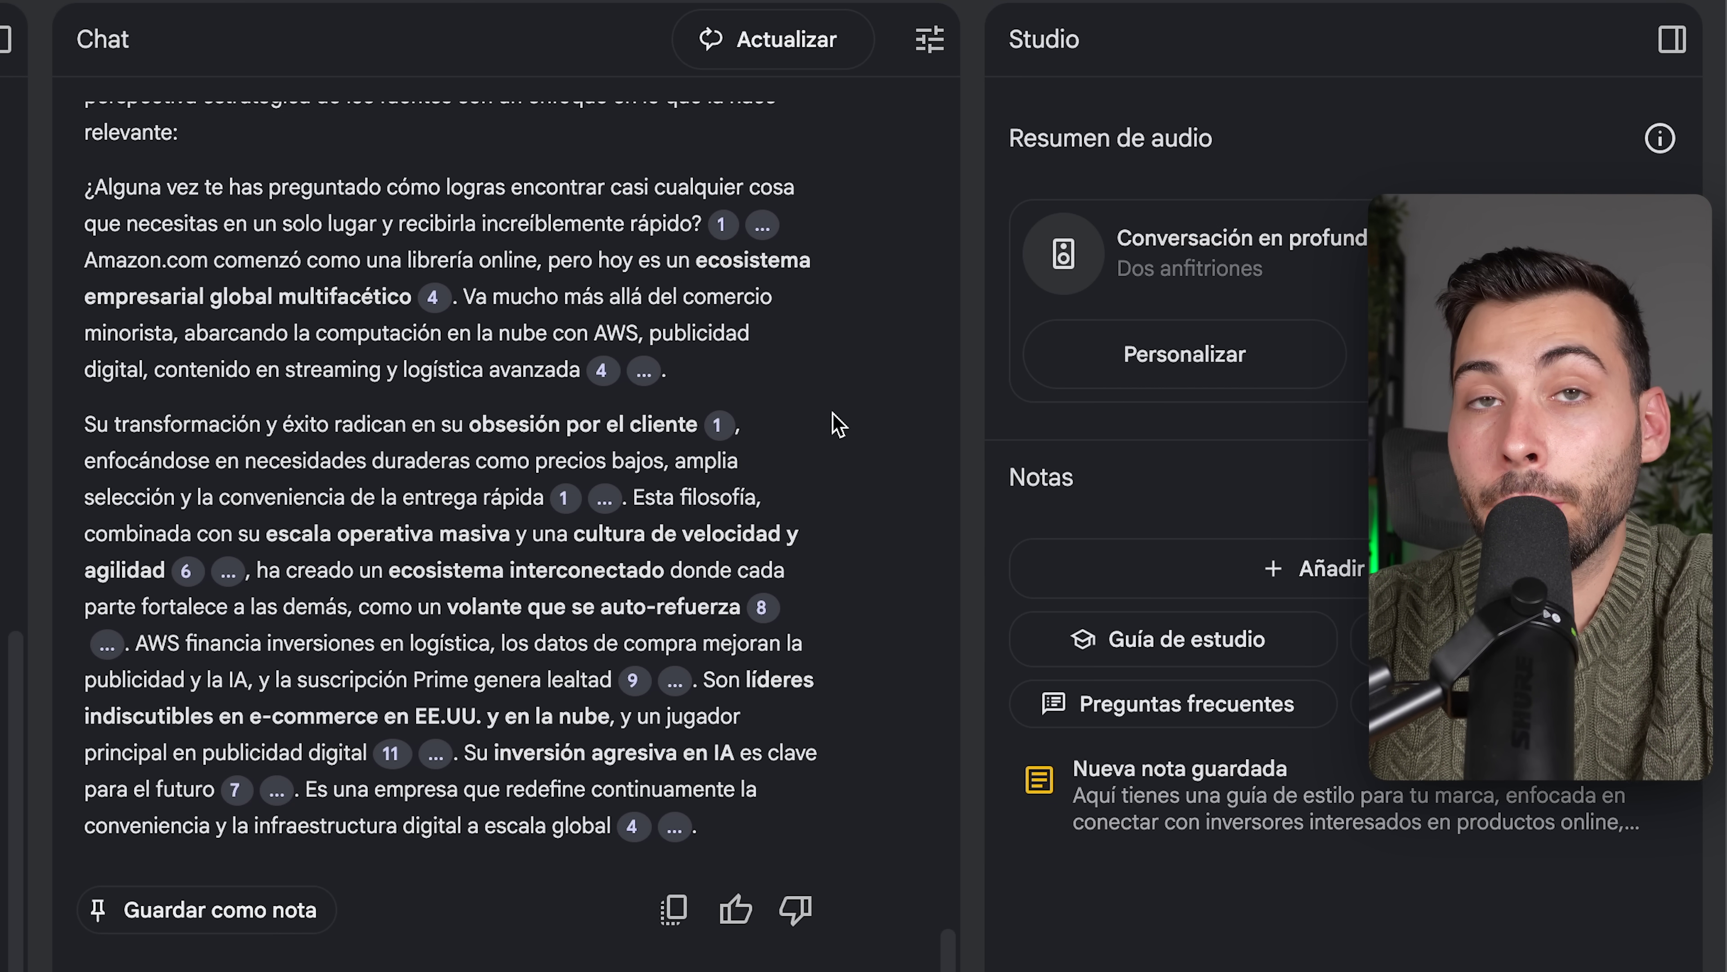
click(236, 925)
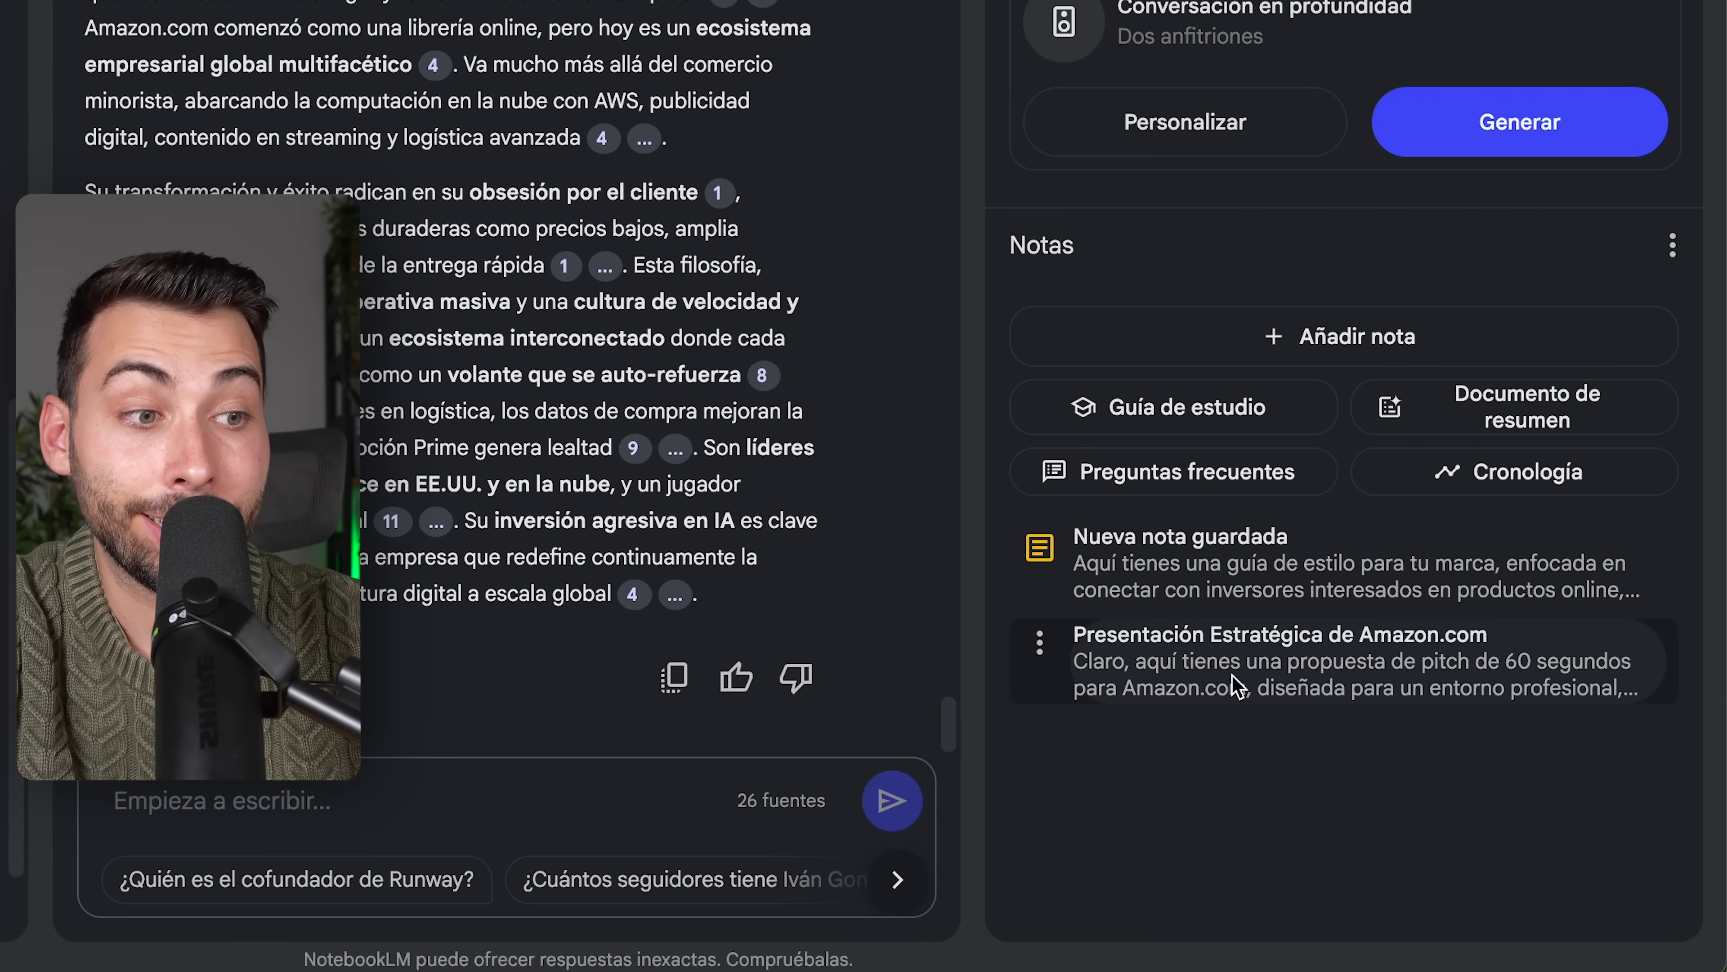
click(1237, 686)
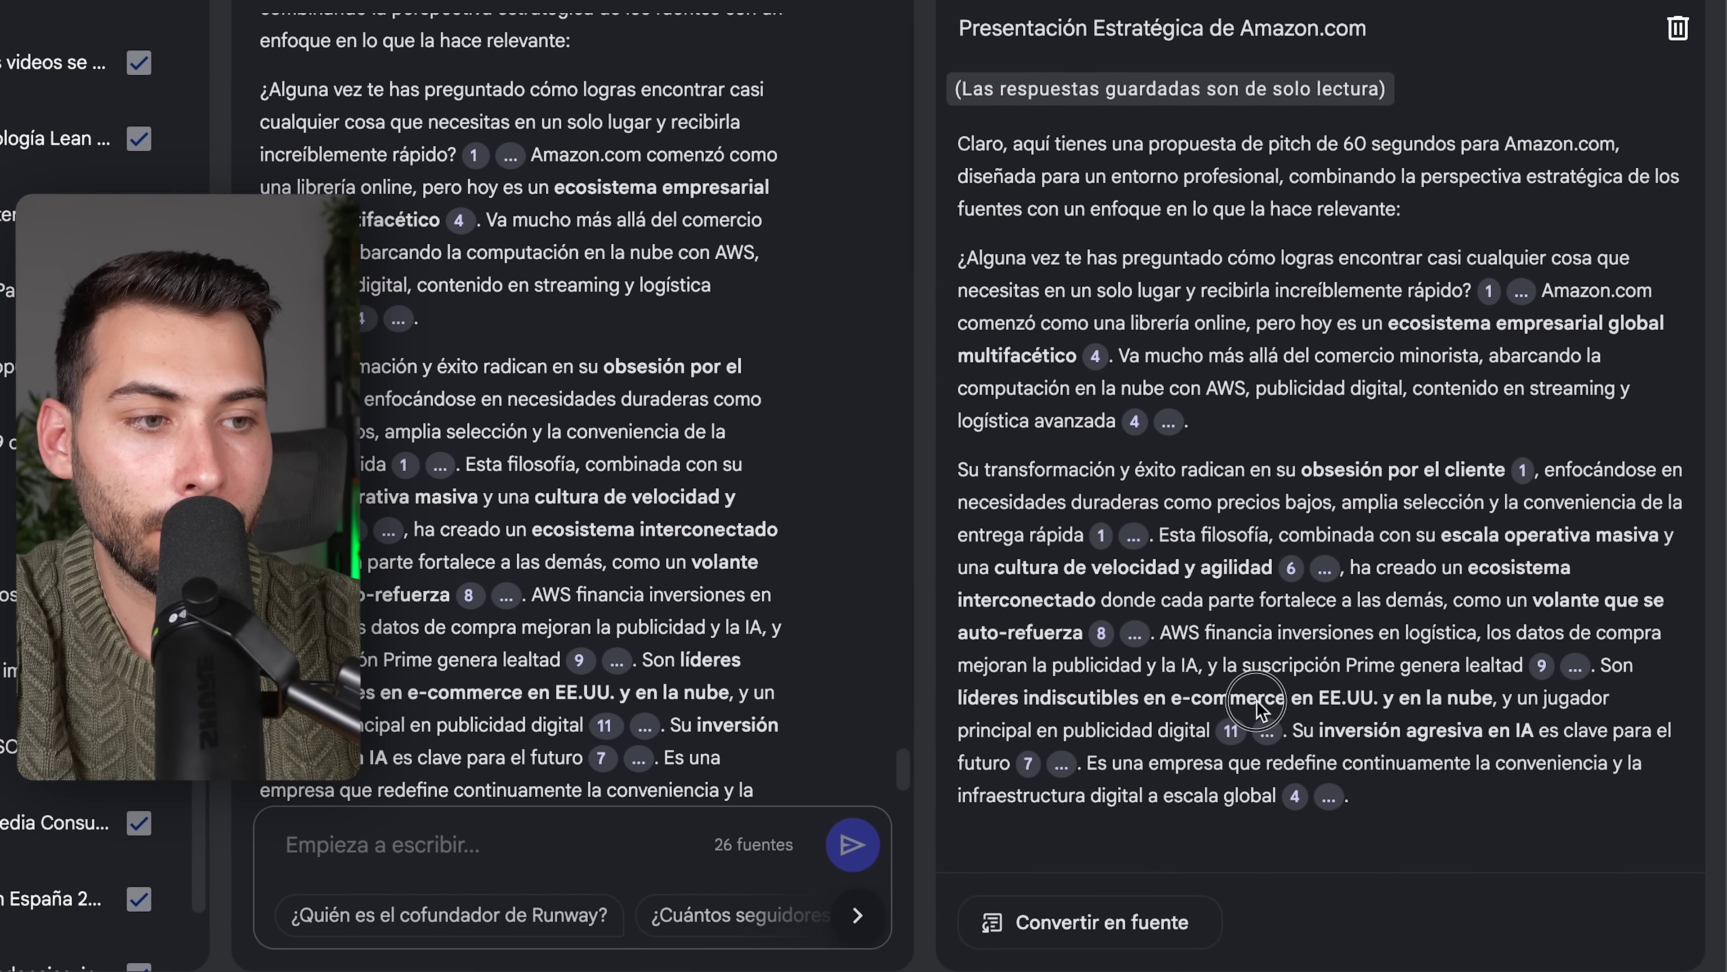
drag(1214, 697, 1431, 762)
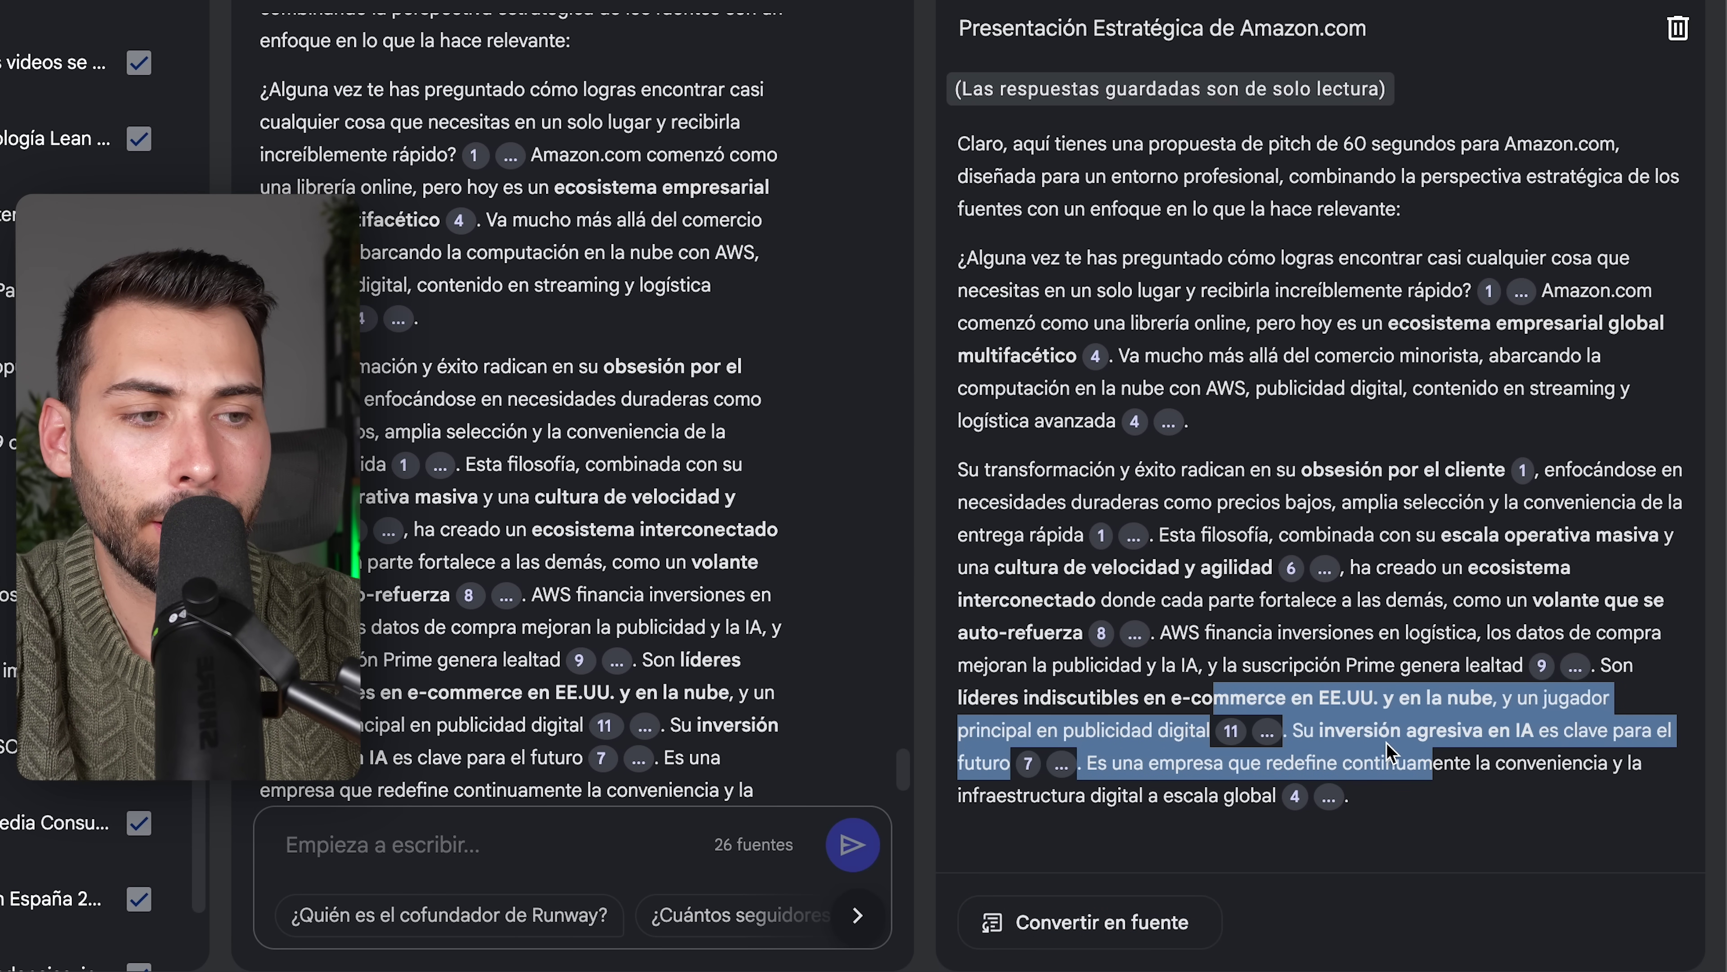
drag(1350, 797, 999, 151)
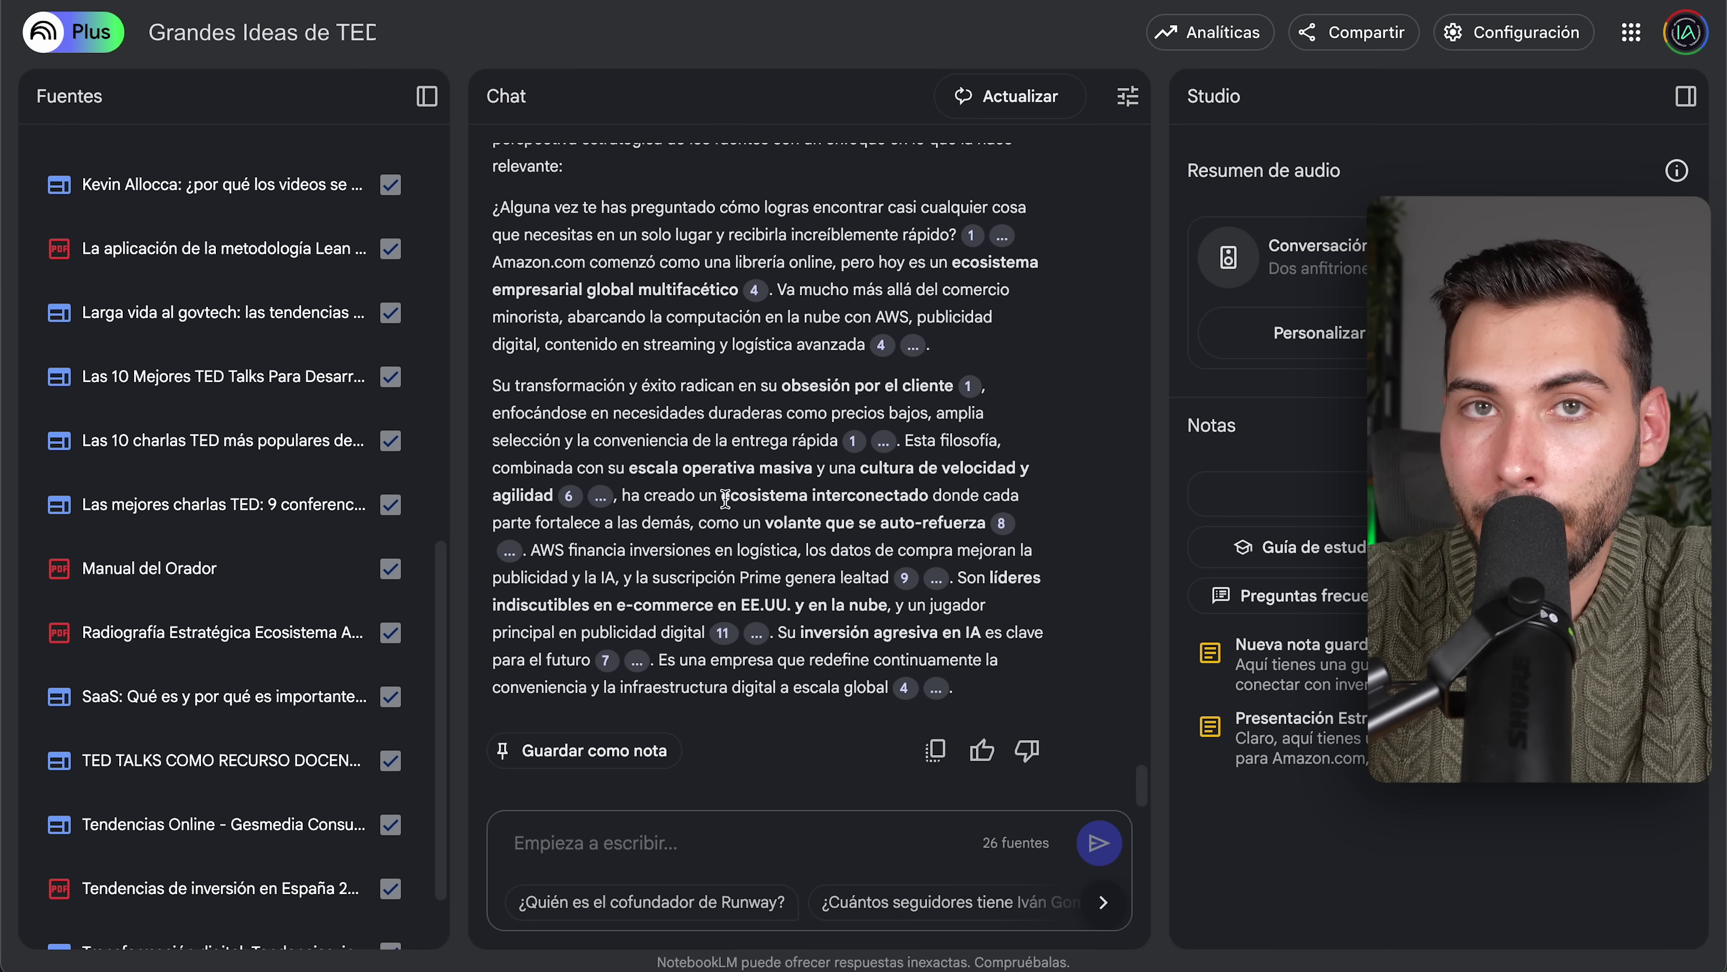
Step: Discover sources on investors' common mental blocks, critical pitch questions and objections about pre-seed, seed and early-stage tech startups
scroll(231, 381, up, 10)
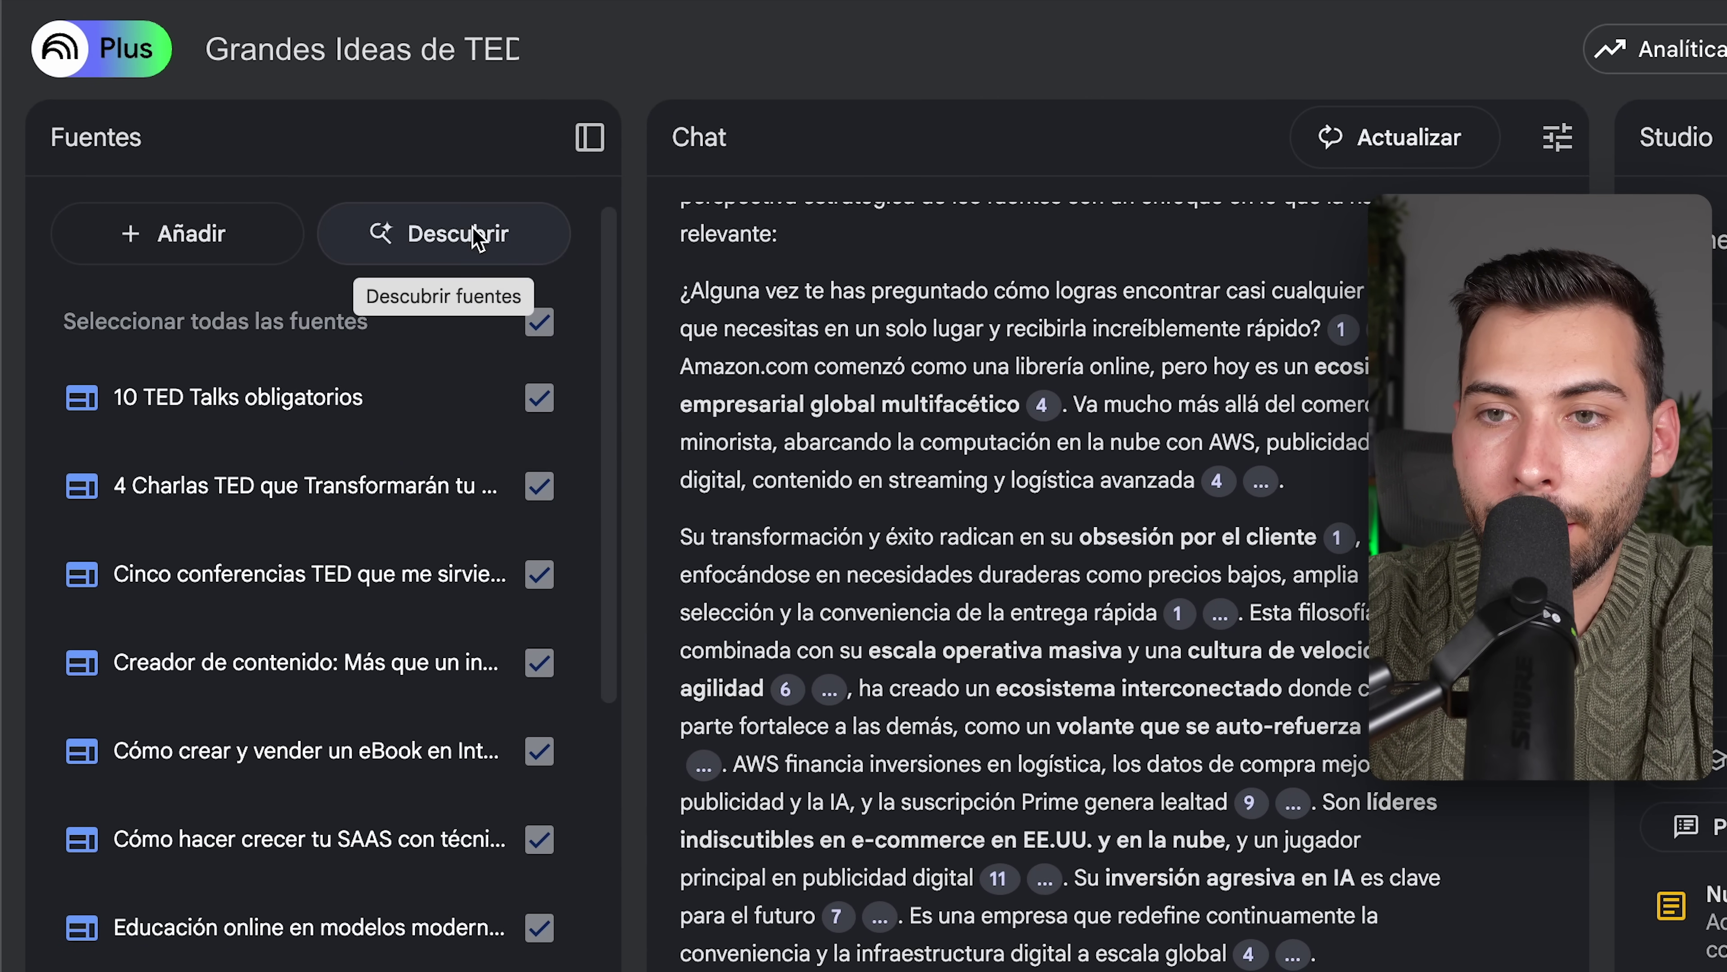
click(476, 238)
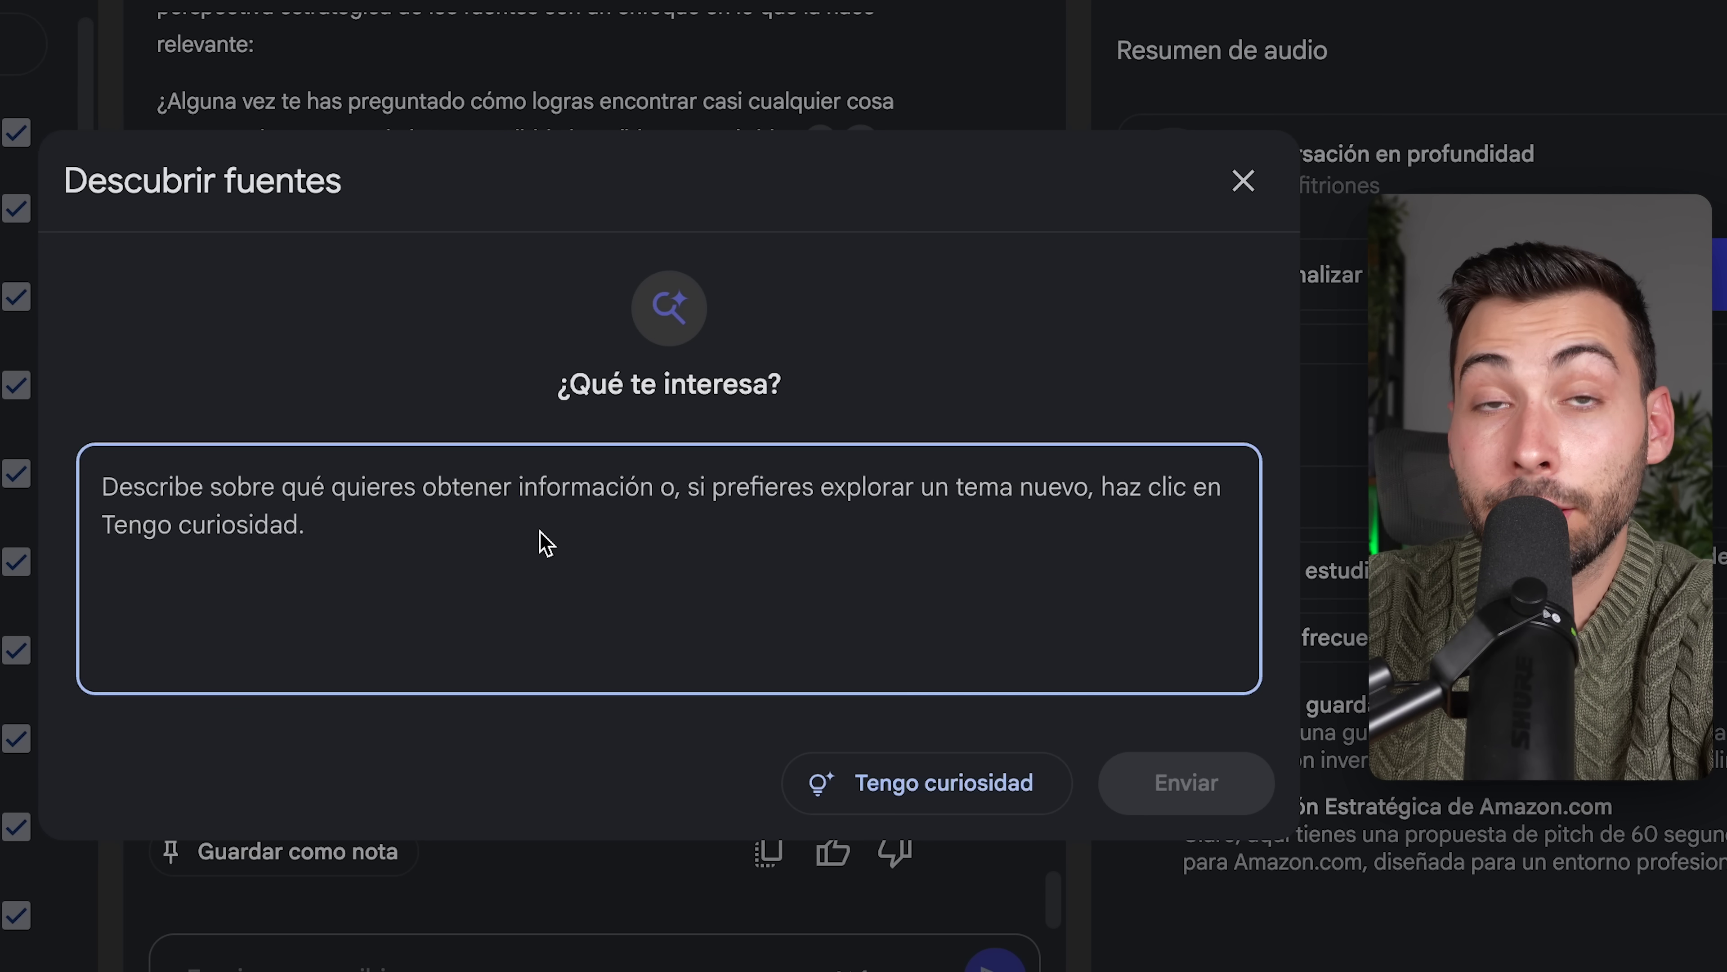
text(Identifica los frenos mentales más frecuentes que expresan inversores cuando evalúan startups tecnológicas en etapas tempranas. Me interesa conocer tanto las preguntas críticas que suelen hacer en los pitchs como las objeciones más comunes que frenan su decisión de invertir.  Céntrate en fases iniciales (pre-seed, seed, early stage)  Incluye tanto dudas estratégicas como preocupaciones sobre el equipo, el producto o la escalabilidad)
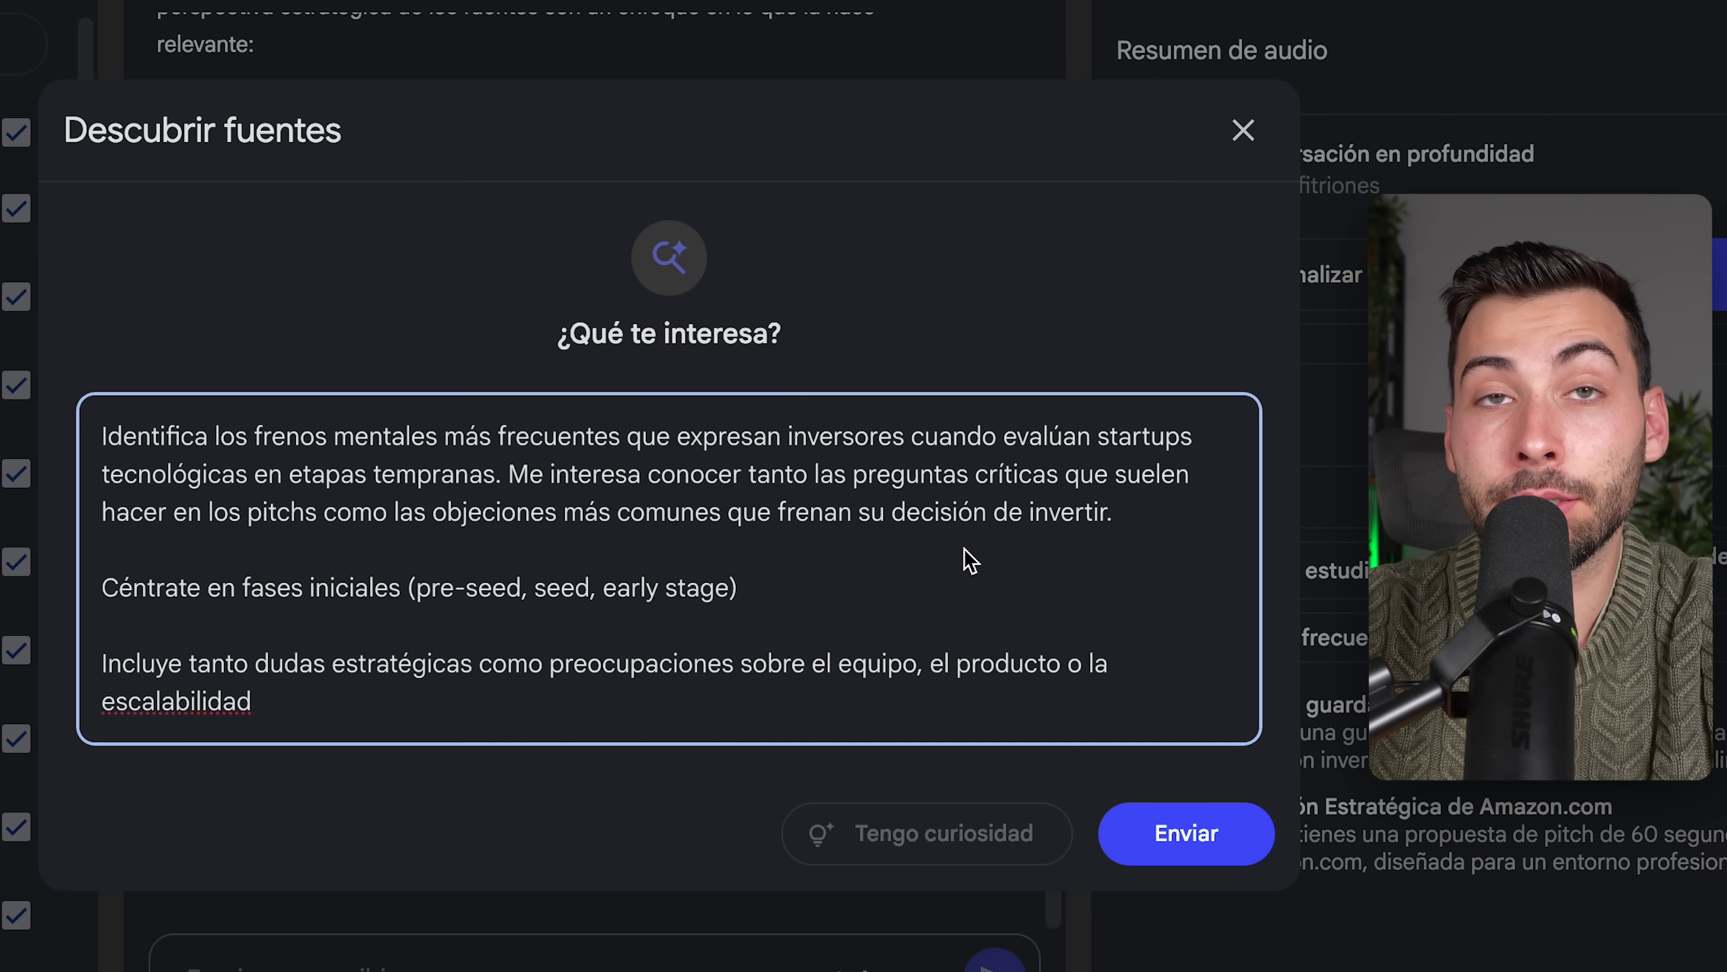
click(1214, 837)
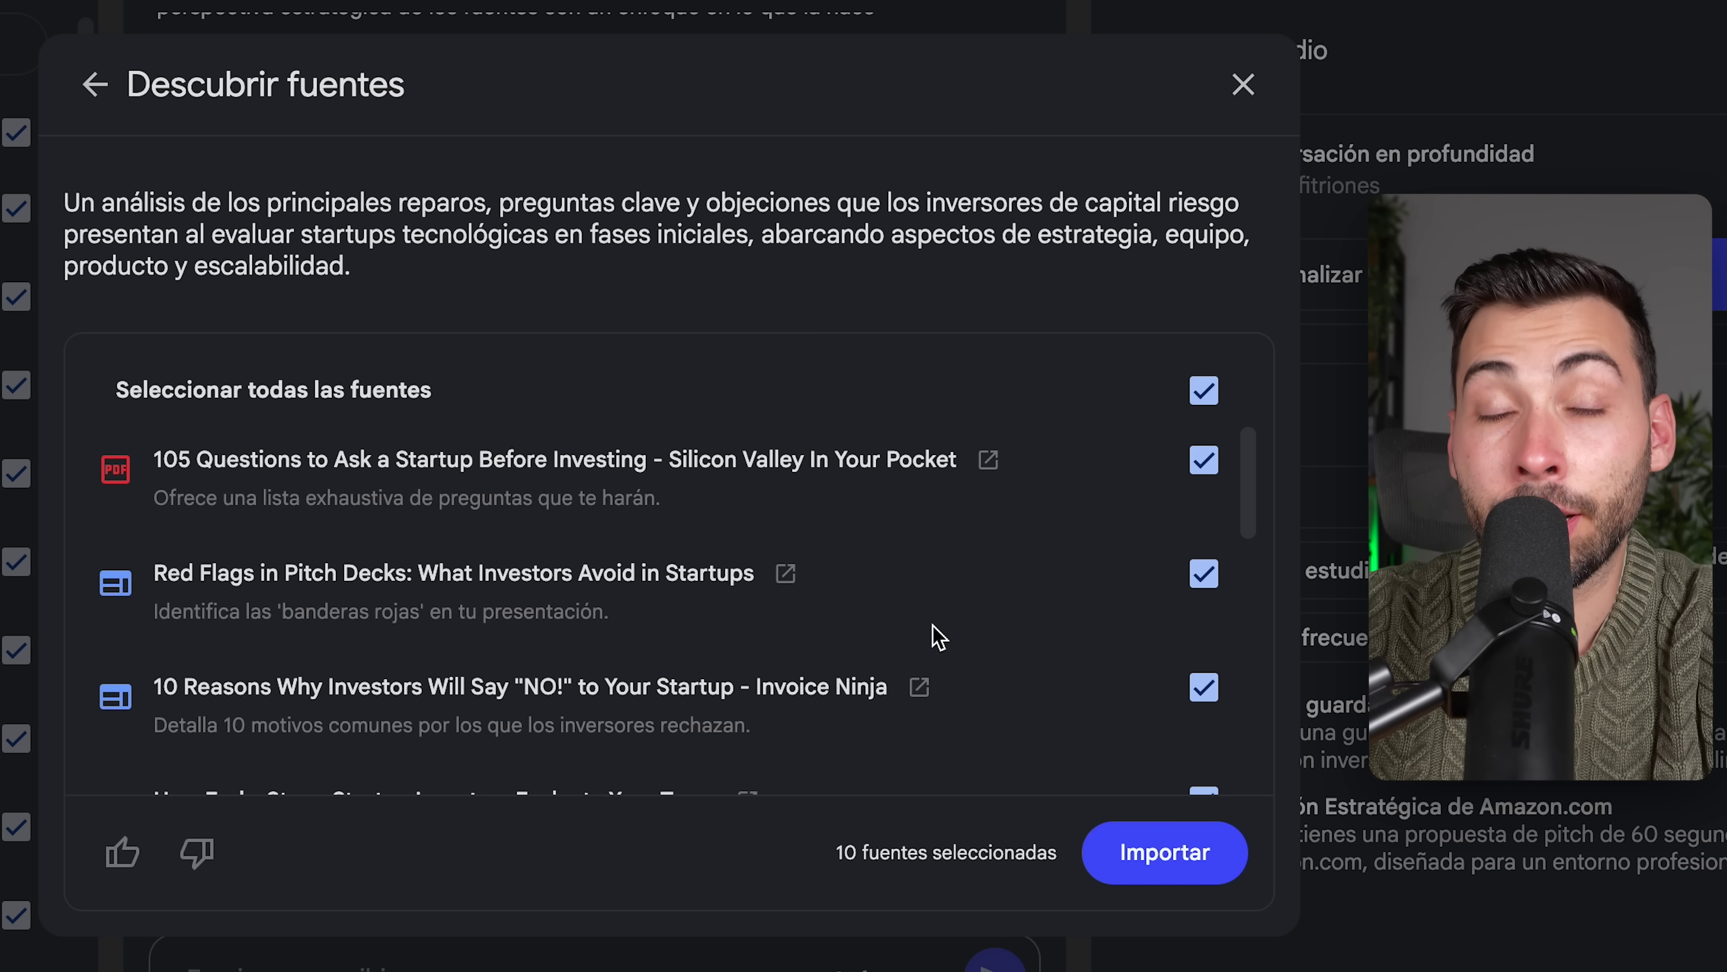
Step: Review the suggested sources on investor objections and import all ten into the notebook
scroll(933, 625, down, 10)
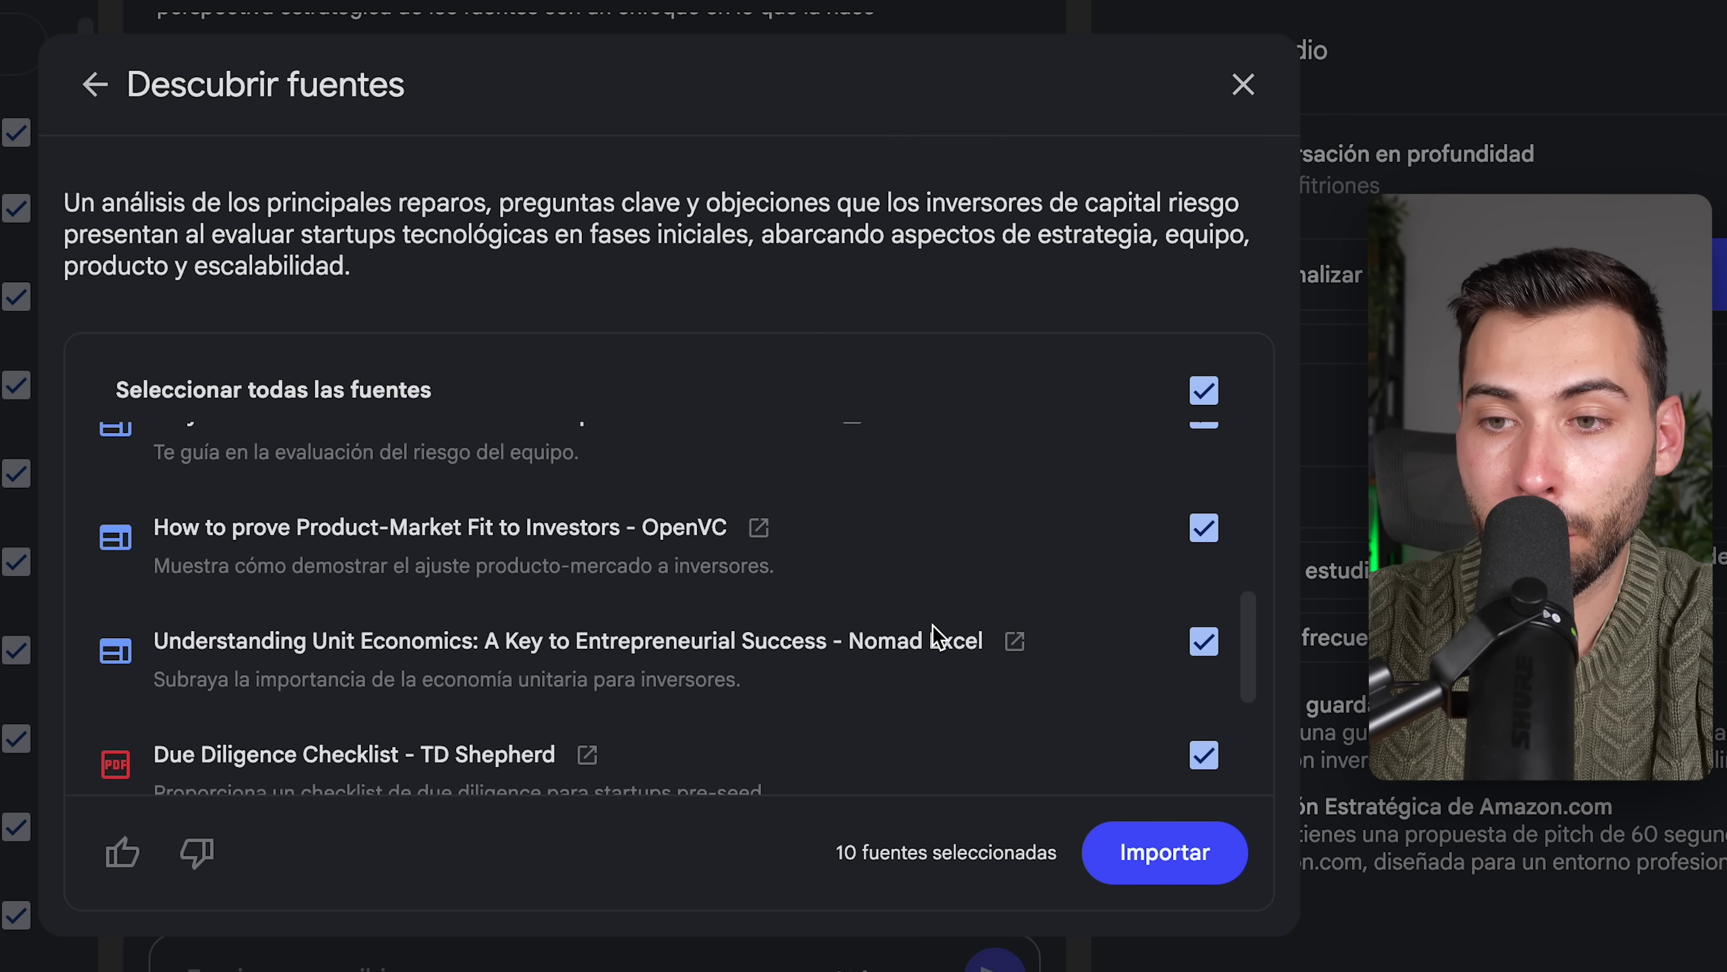
scroll(938, 636, up, 10)
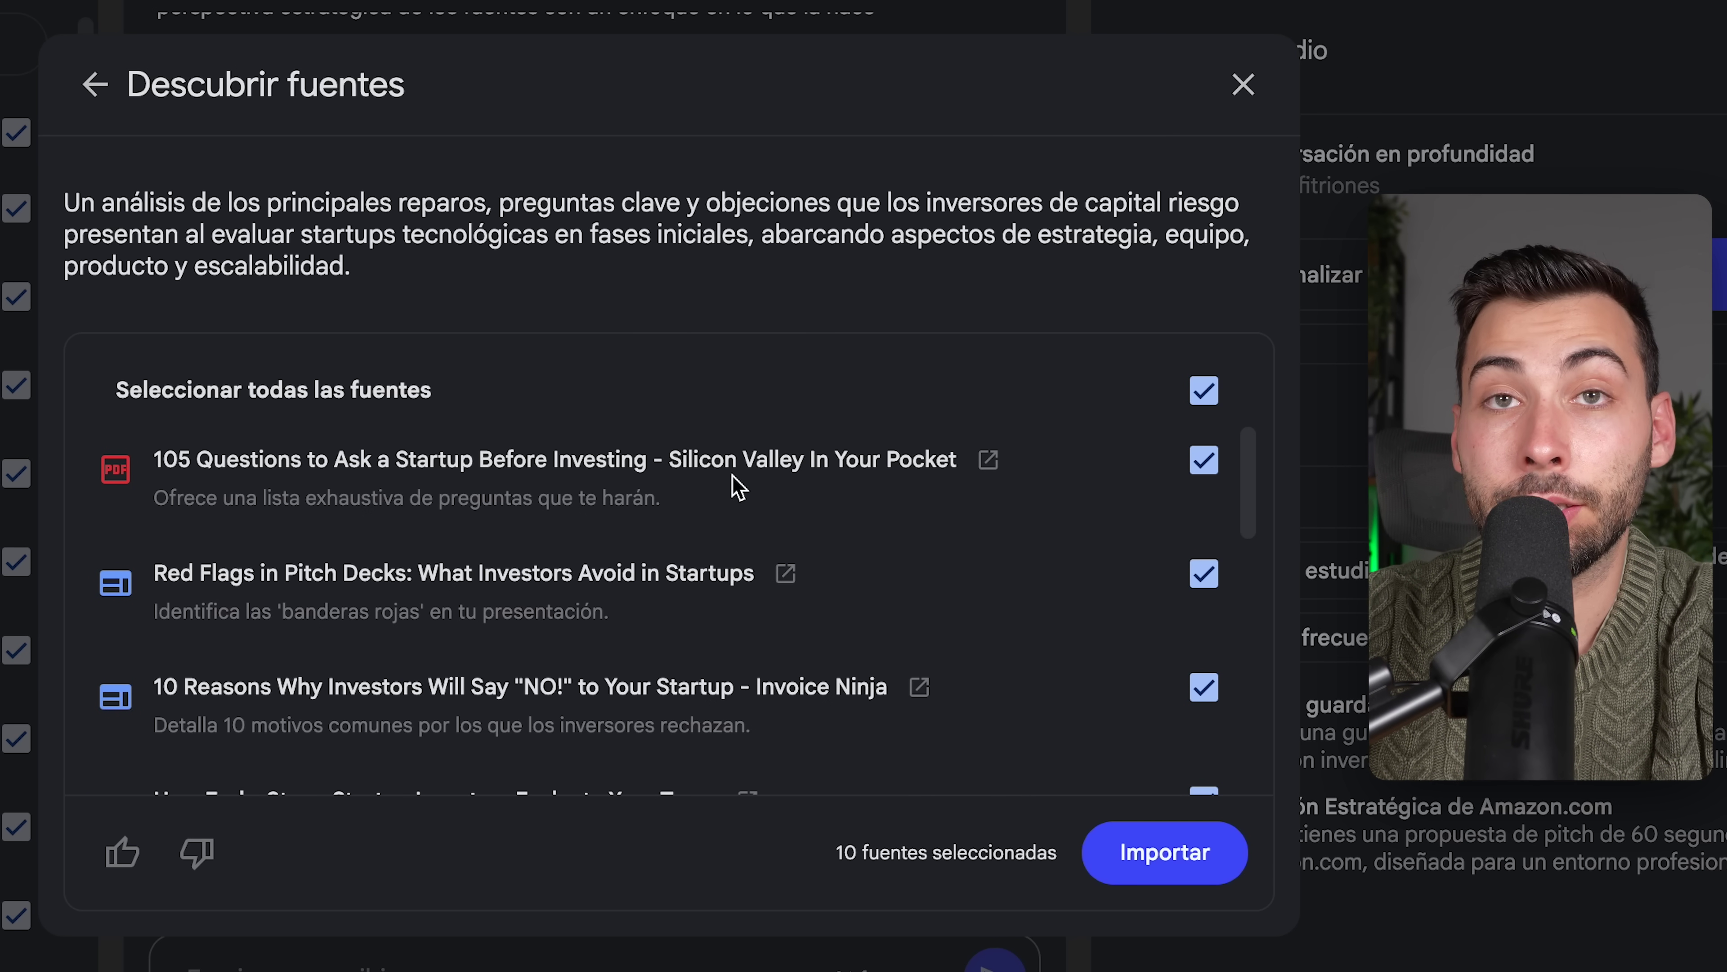
scroll(818, 522, down, 5)
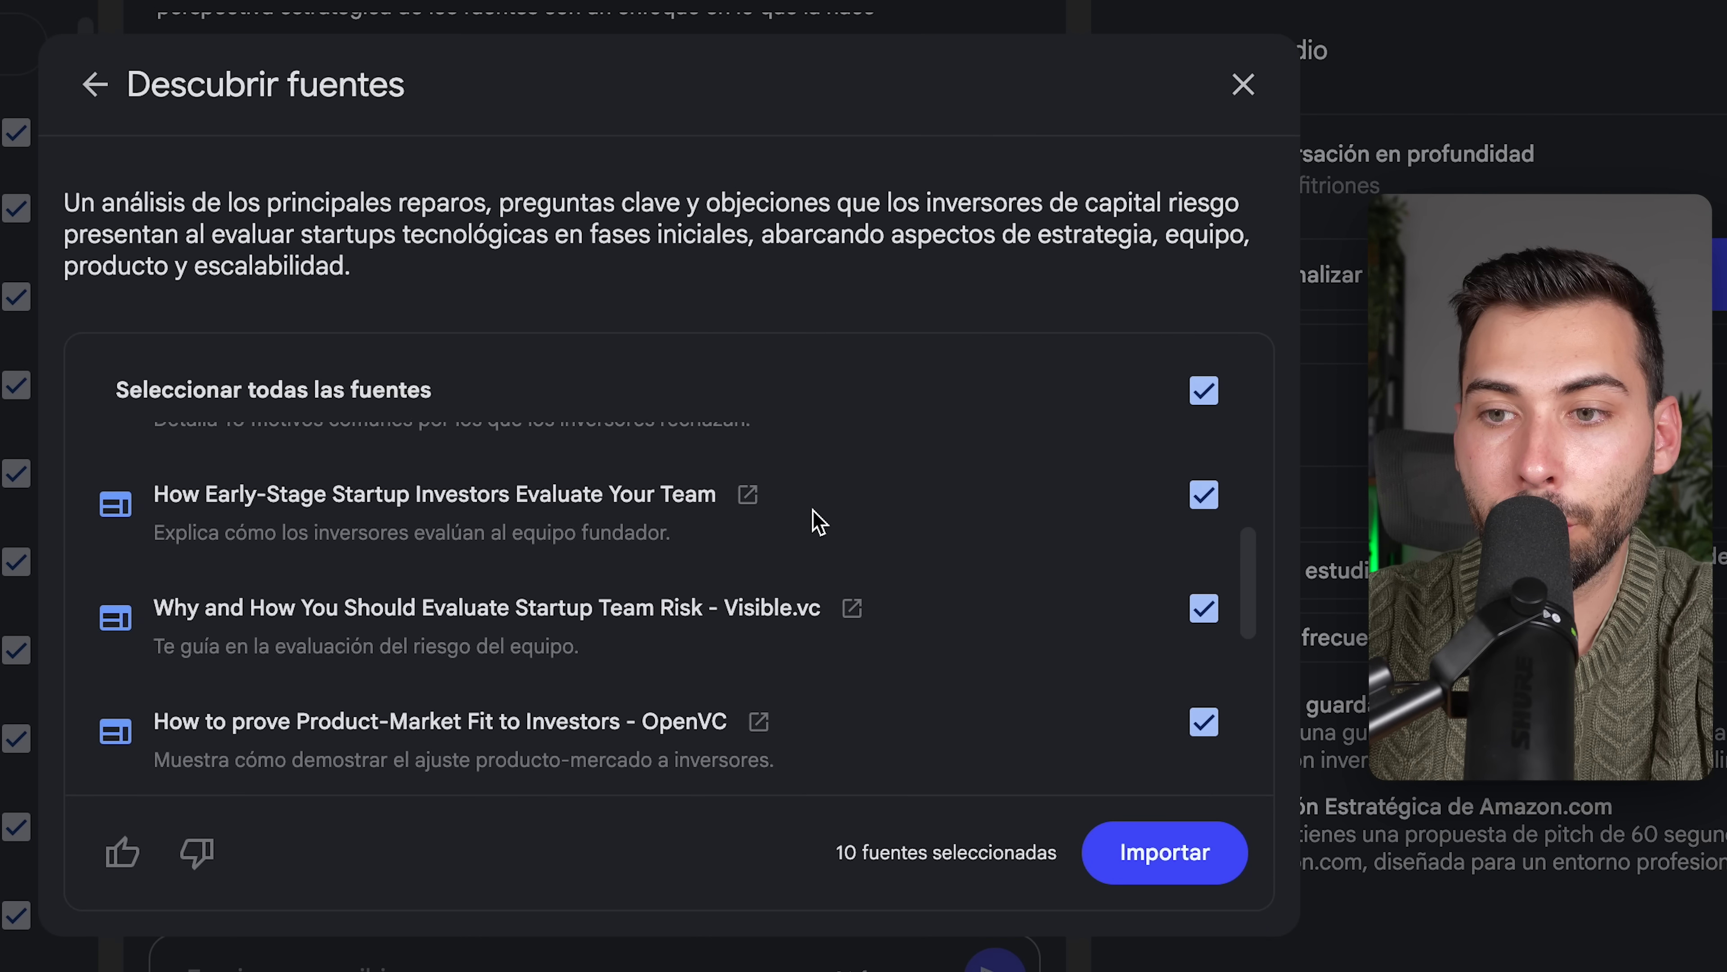
scroll(816, 521, down, 2)
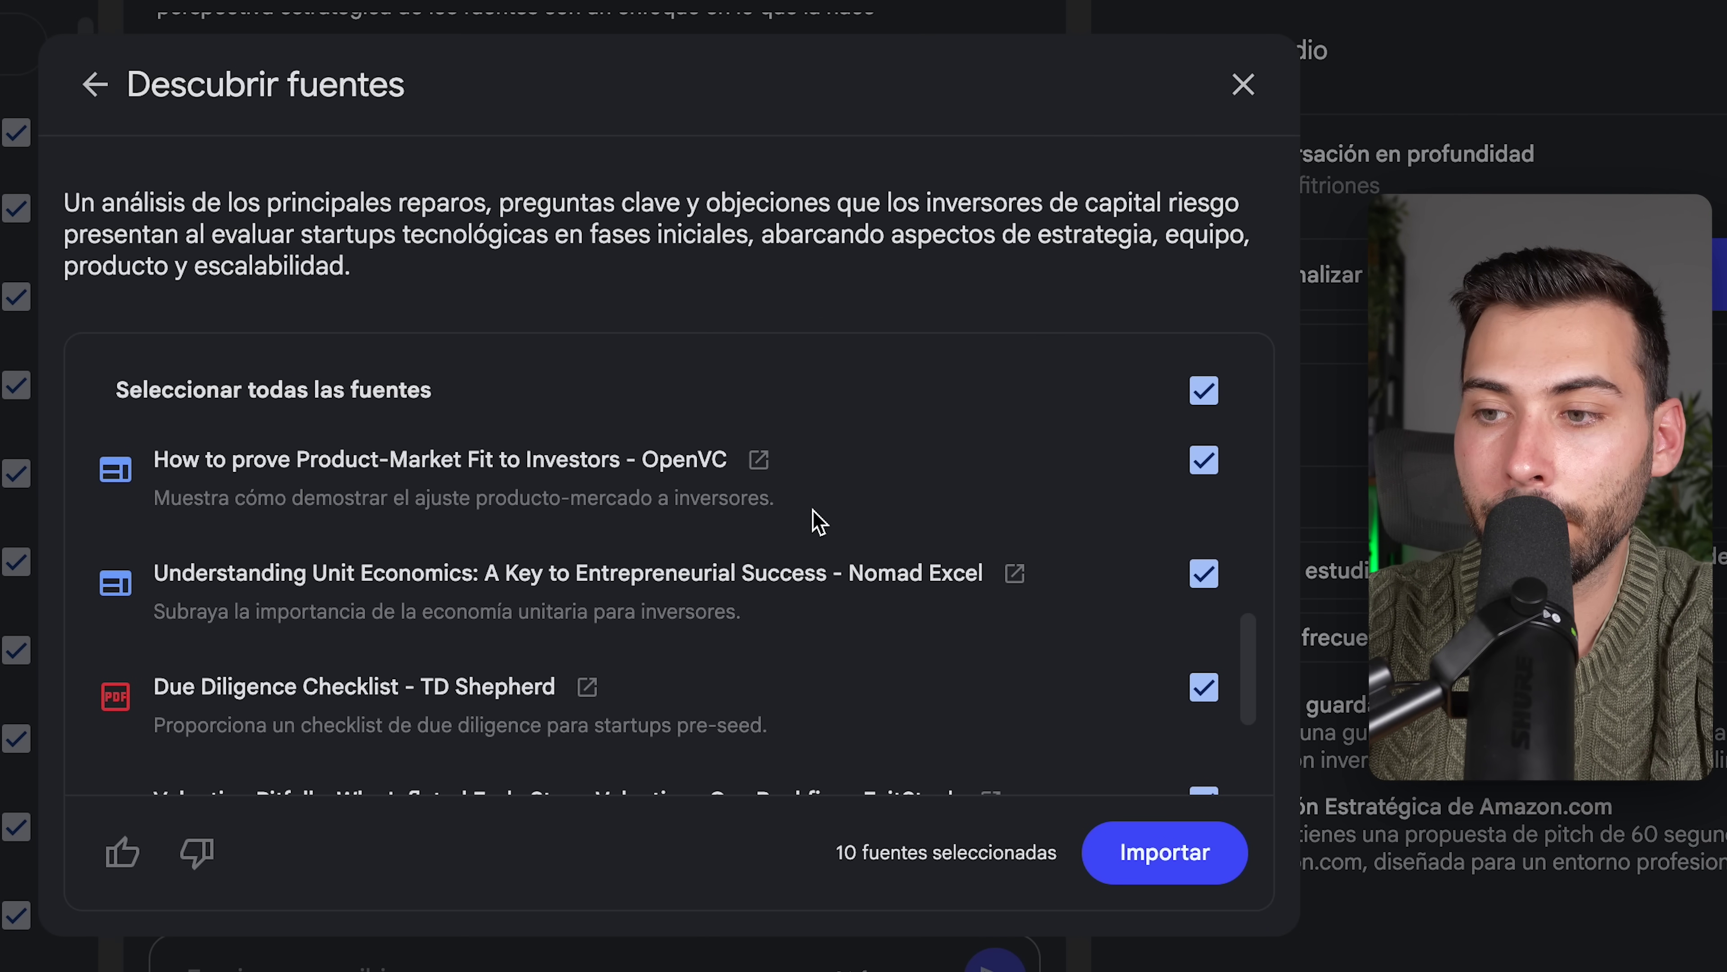
click(1209, 862)
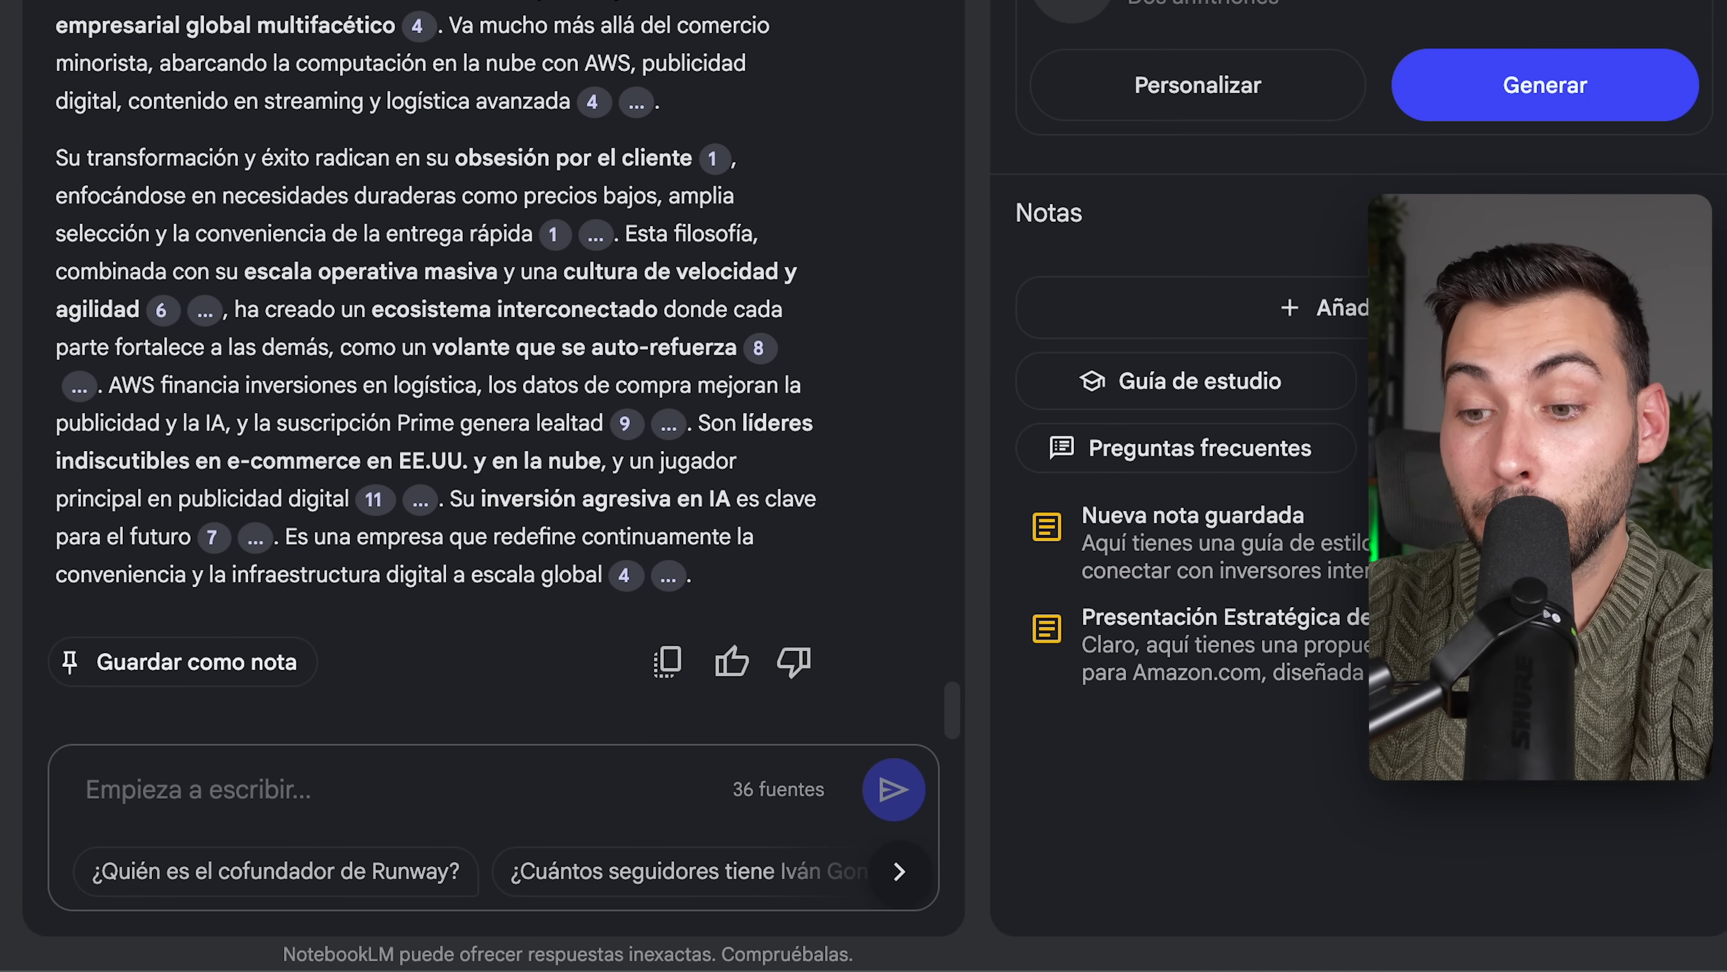
Step: Ask the chat for a founders' FAQ table answering common tech-startup investor objections, with category, typical question and a brief, solid answer
text(Crea una tabla tipo FAQ para founders con respuestas a las objeciones más comunes de inversores en startups tech.  Incluye: categoría, pregunta típica y una respuesta breve pero sólida para responder con confianza en un pitch o reunión.  Objetivo: anticipar dudas y reforzar el discurso con argumentos claros y estratégicos.)
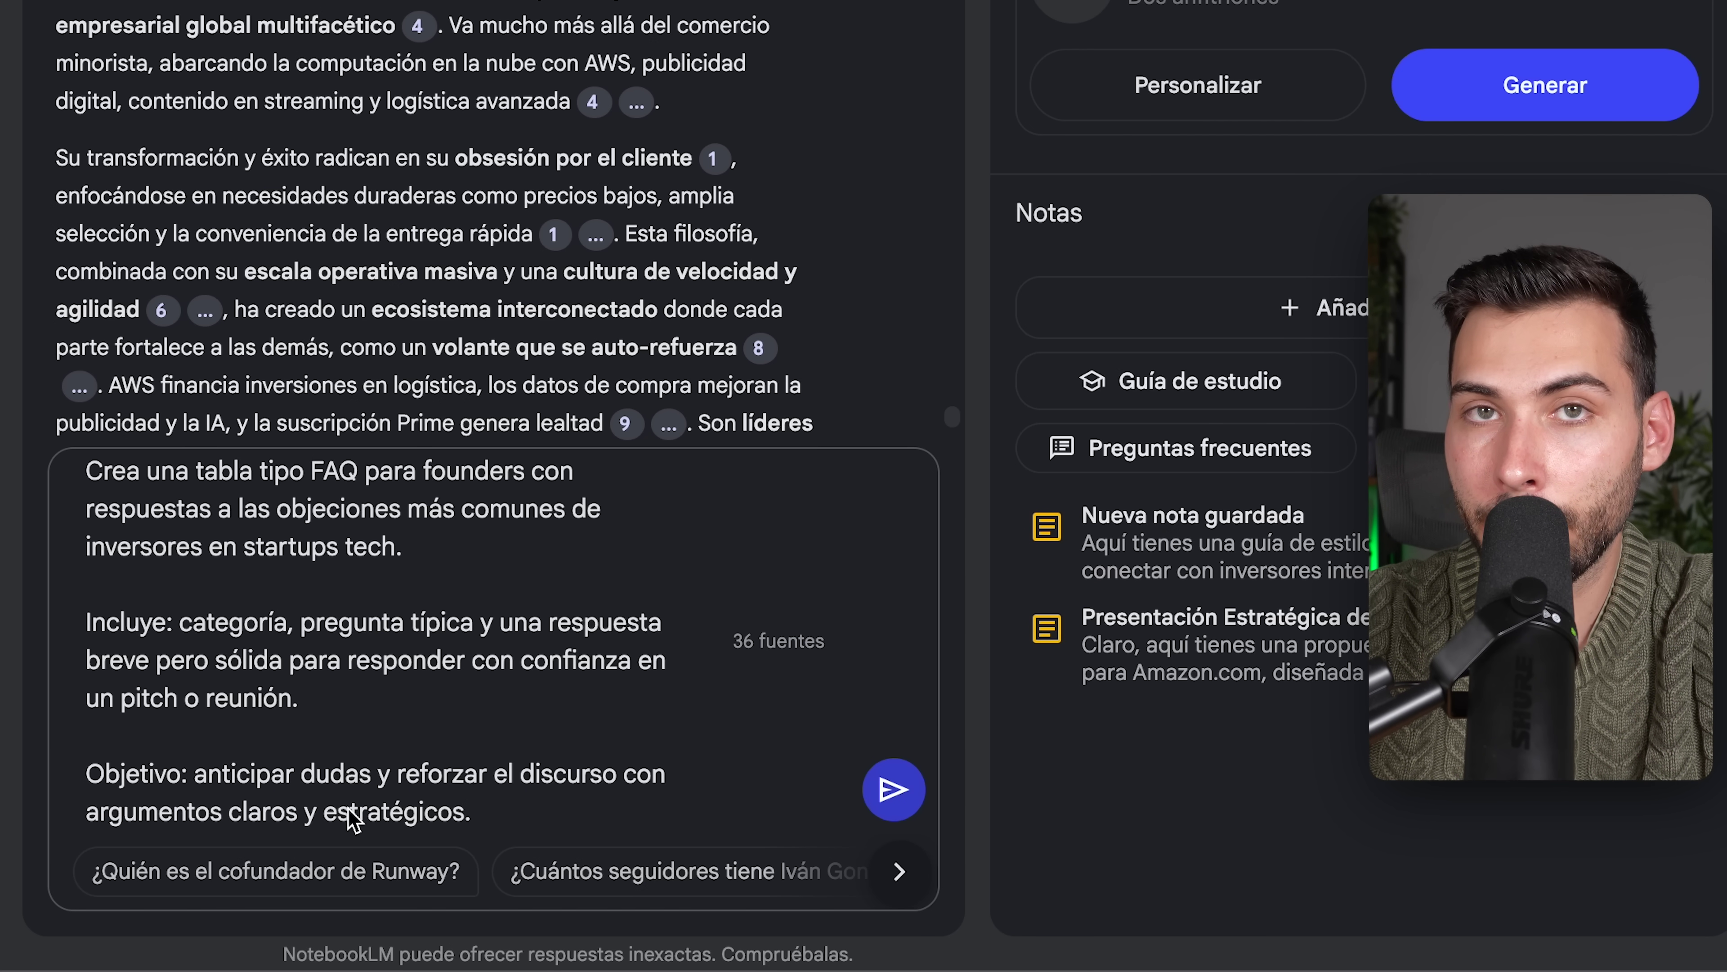
click(894, 790)
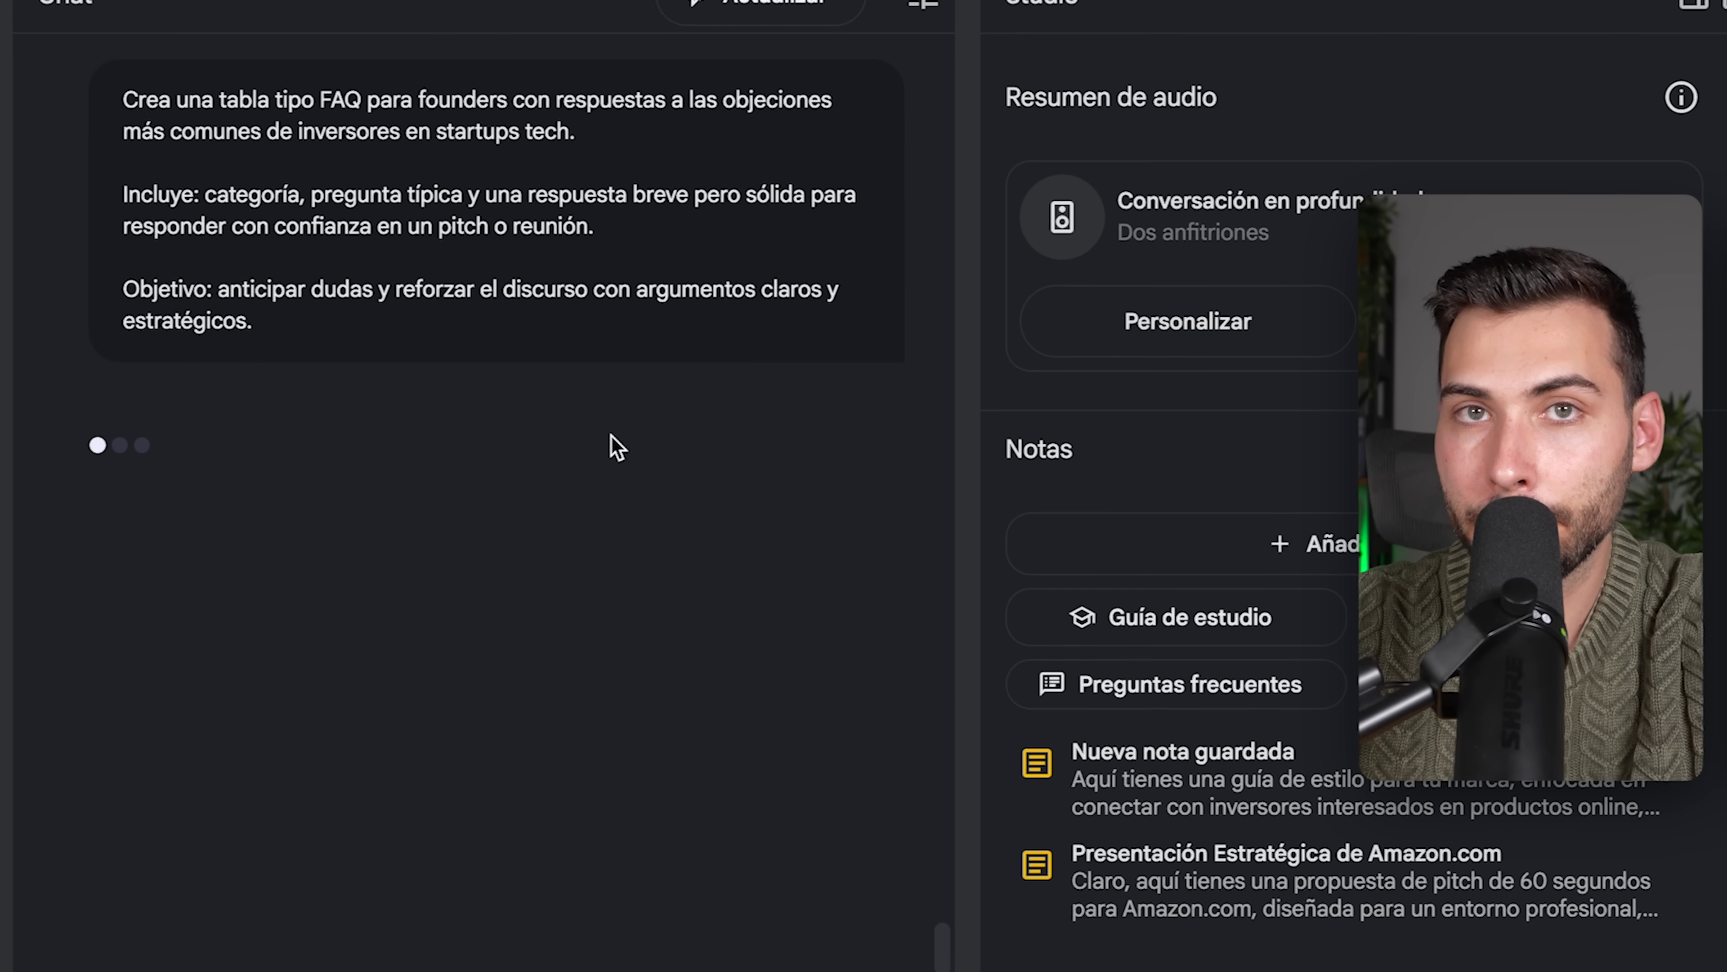
Step: Examine the FAQ table's investor questions and answers from problem and solution through to future and scalability, including a cited source passage
scroll(525, 544, down, 3)
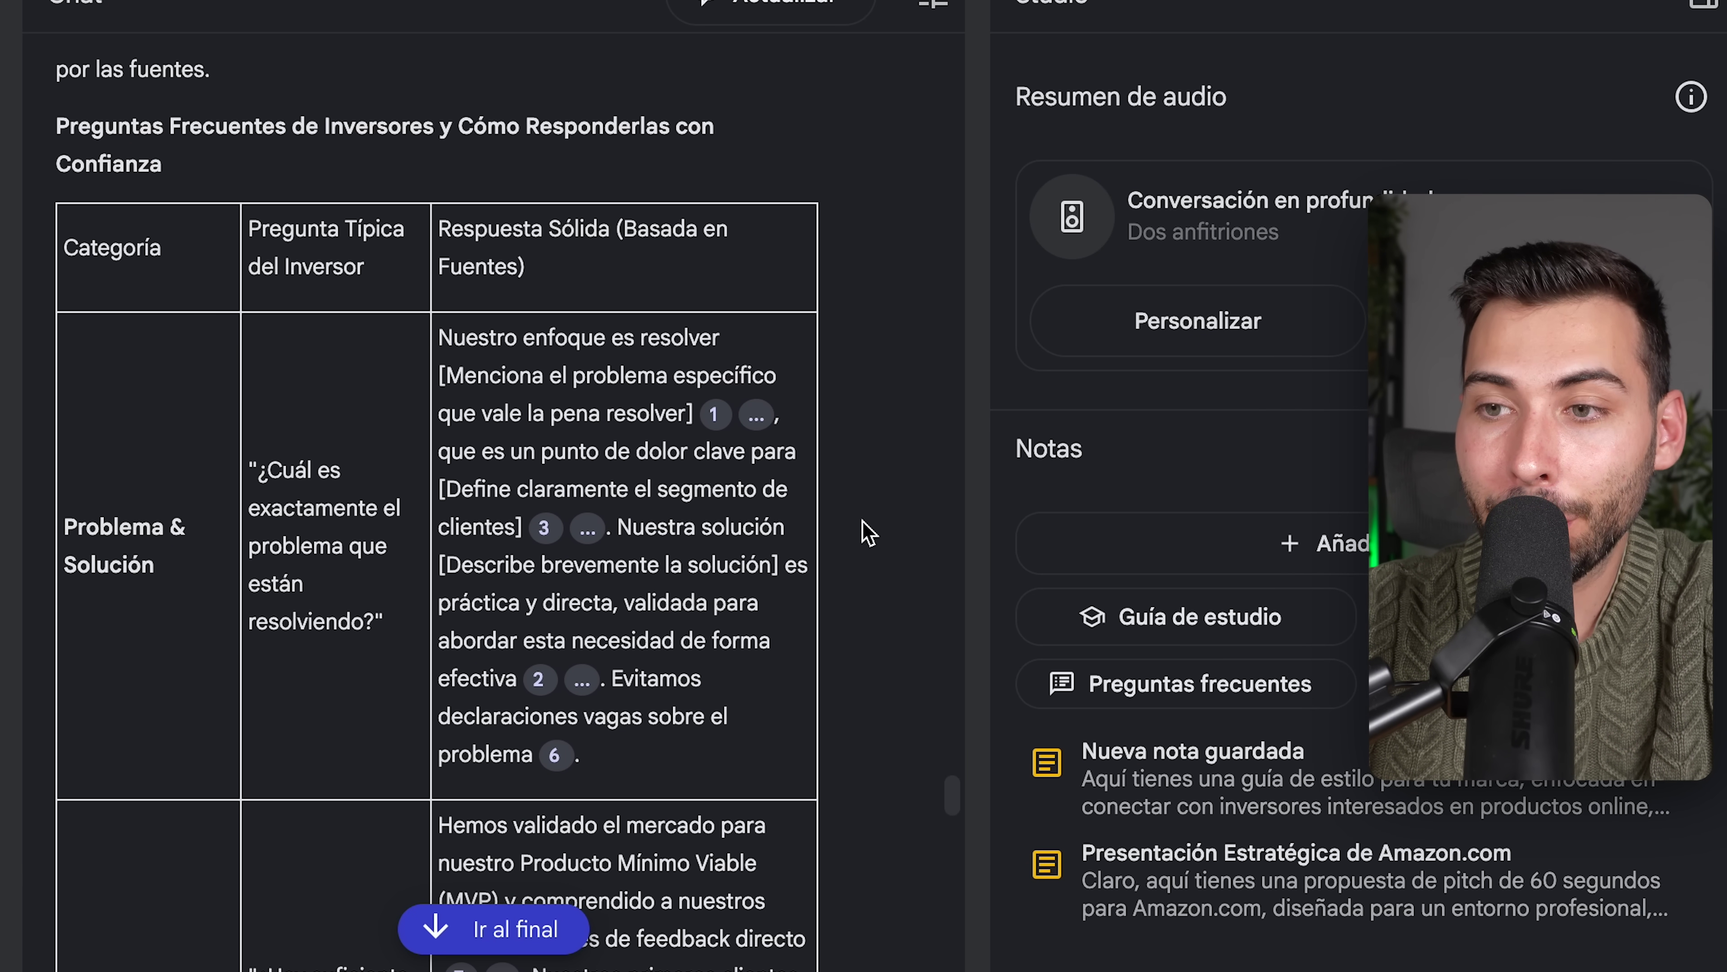
scroll(868, 532, down, 2)
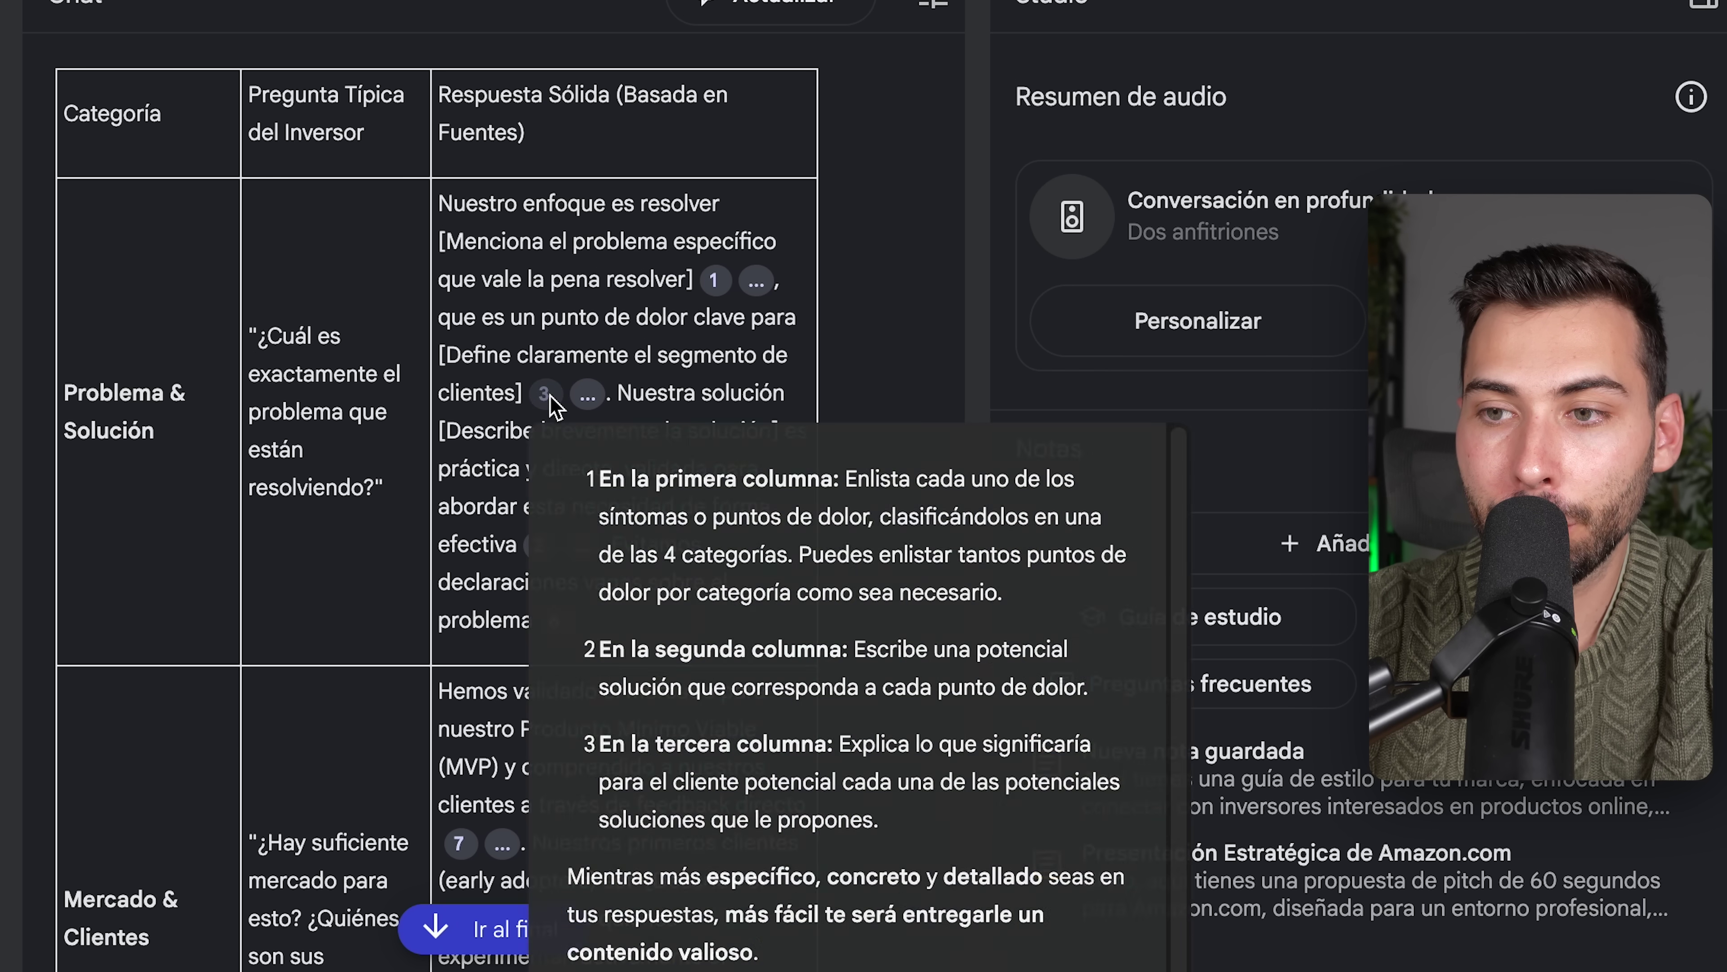
scroll(527, 560, down, 8)
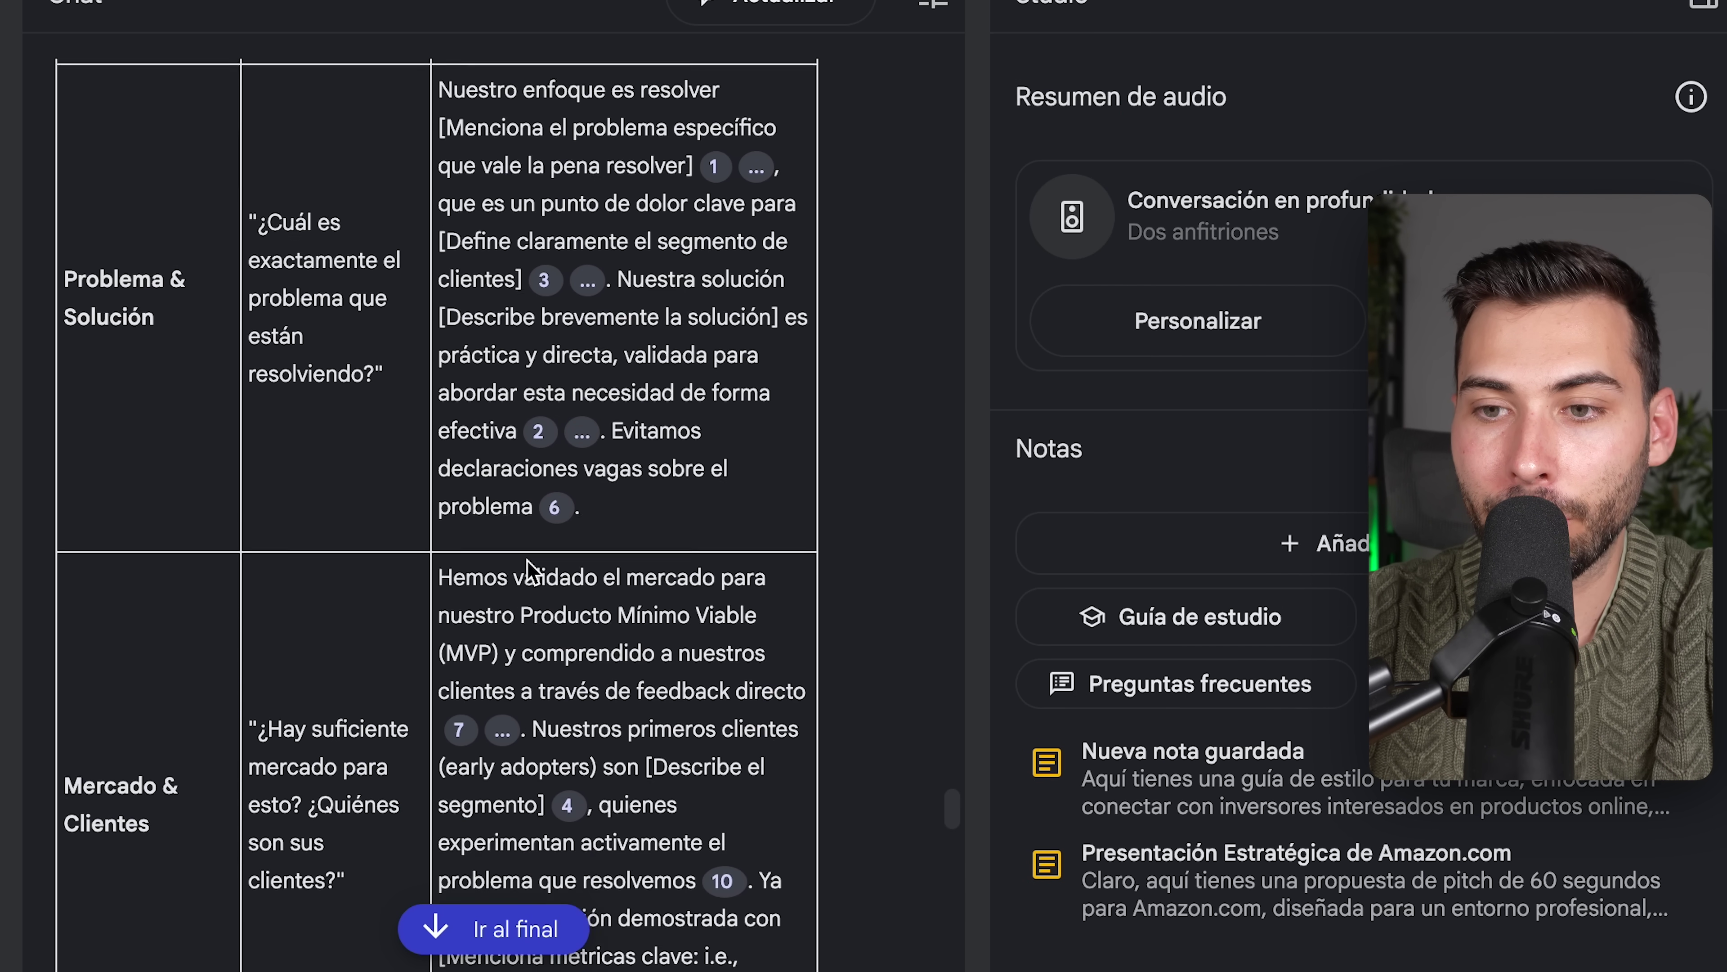
scroll(528, 565, down, 12)
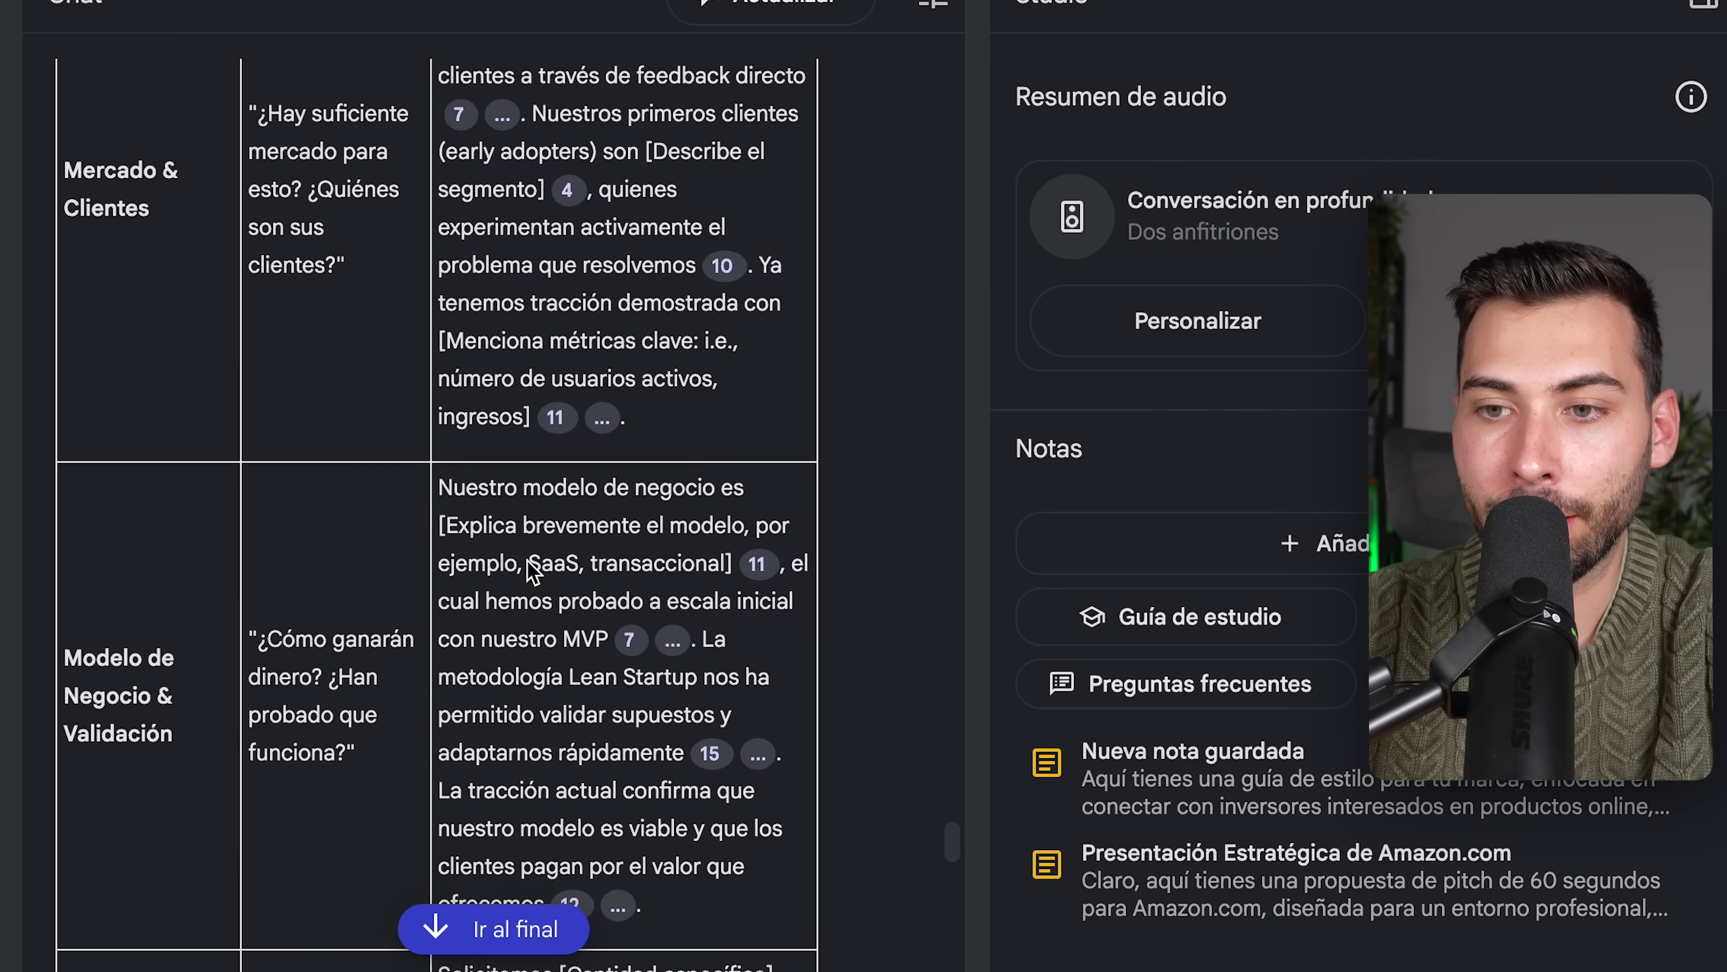
scroll(528, 560, down, 14)
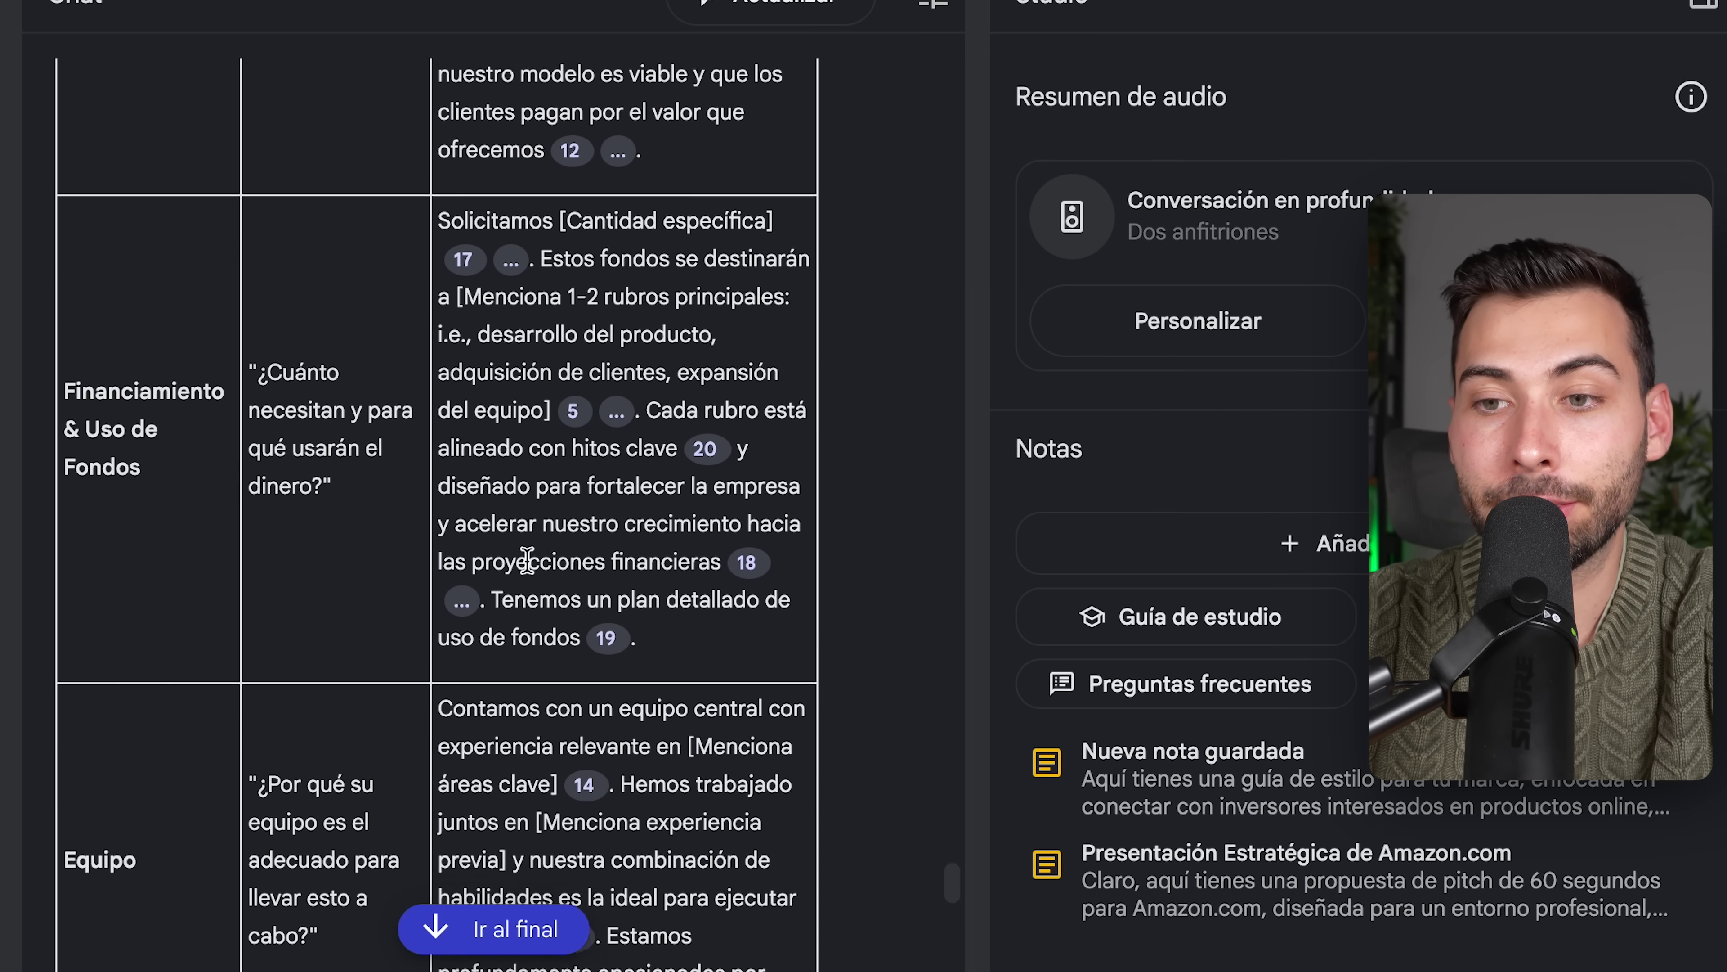
scroll(528, 560, down, 6)
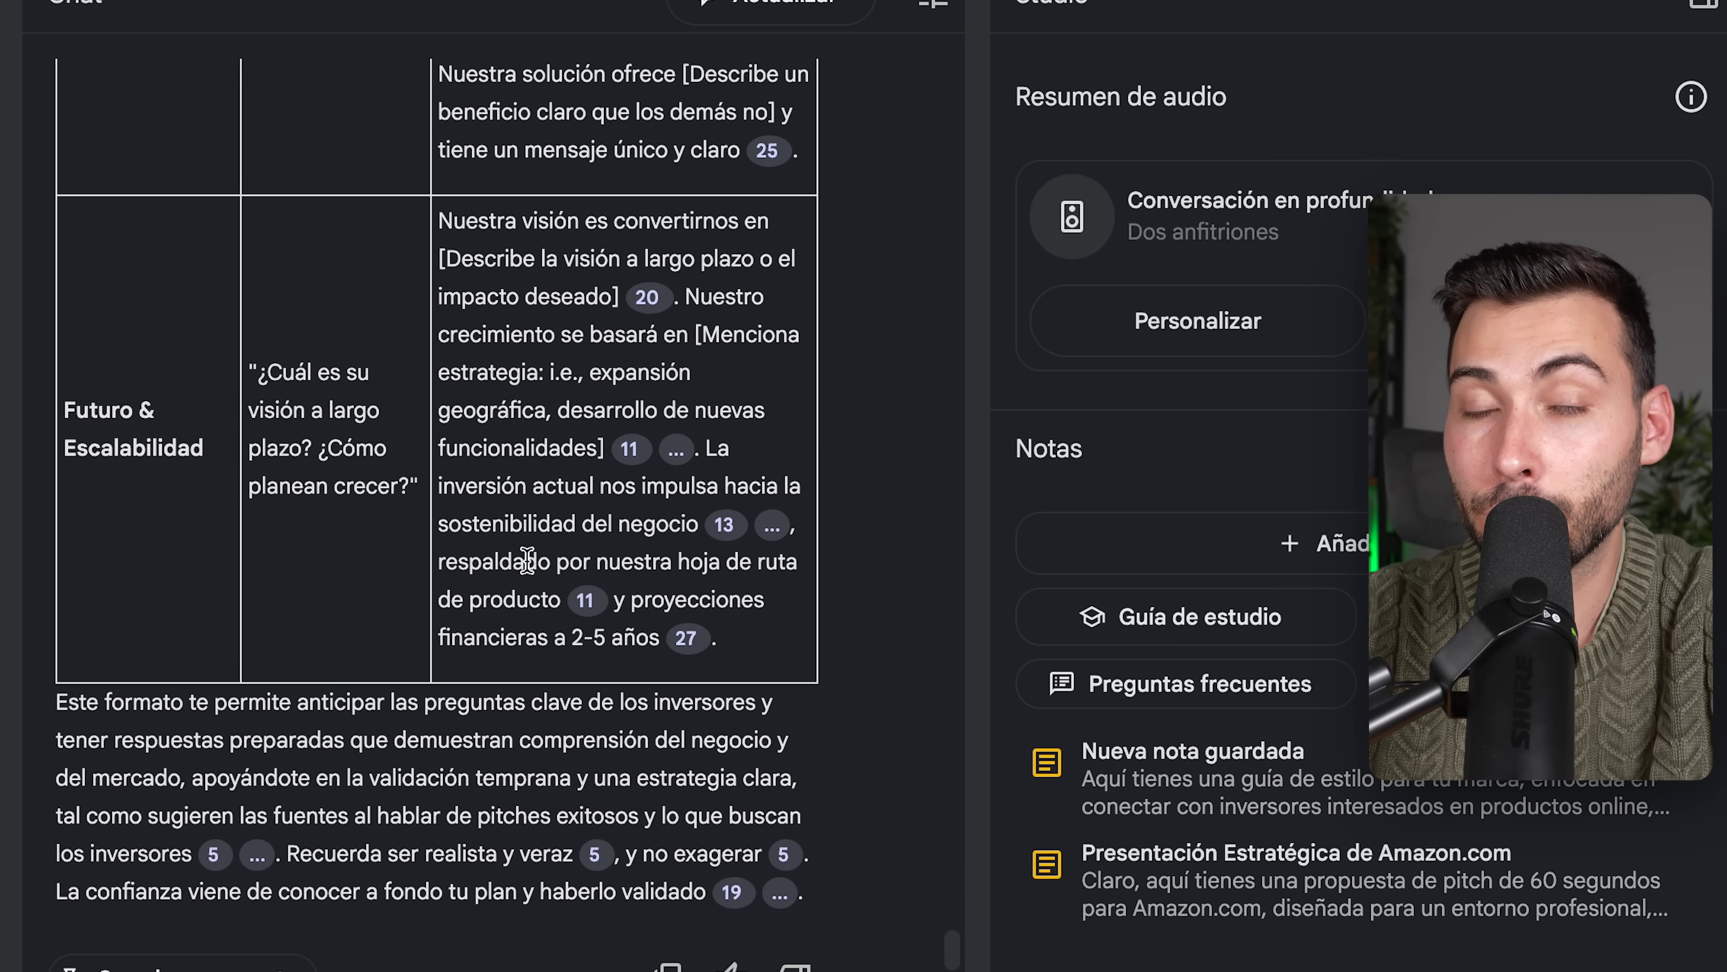
Step: Save the chat's investor-objection FAQ table as a note in the notebook
scroll(527, 560, down, 1)
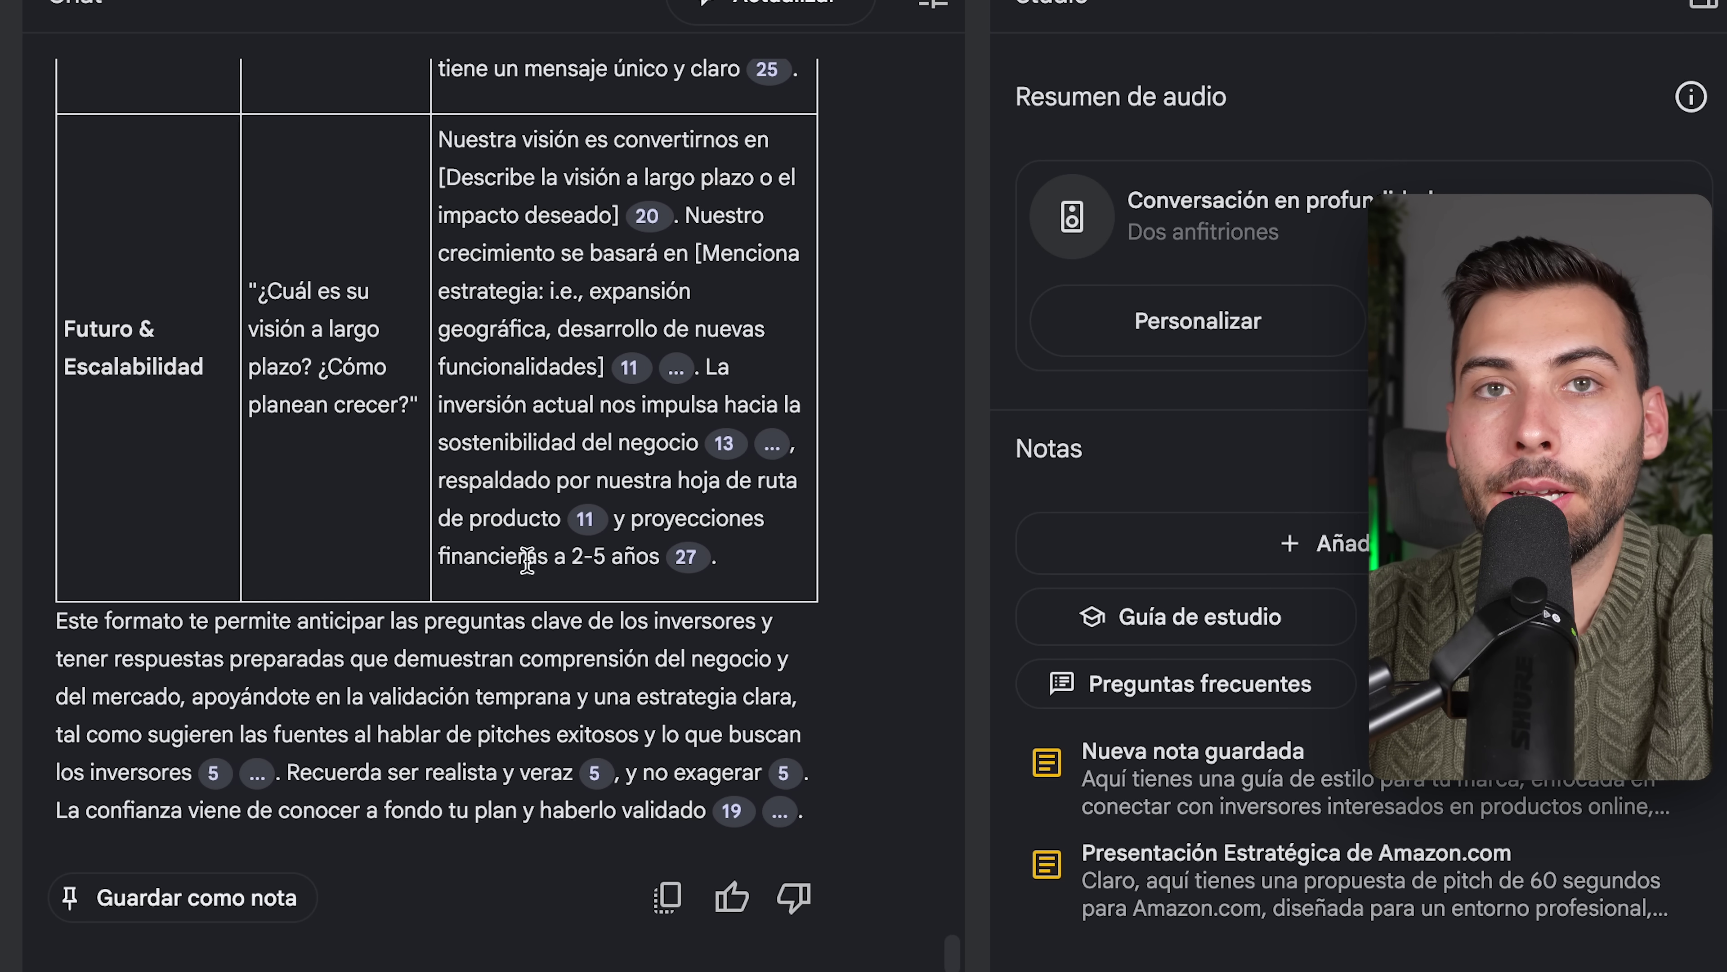
click(265, 900)
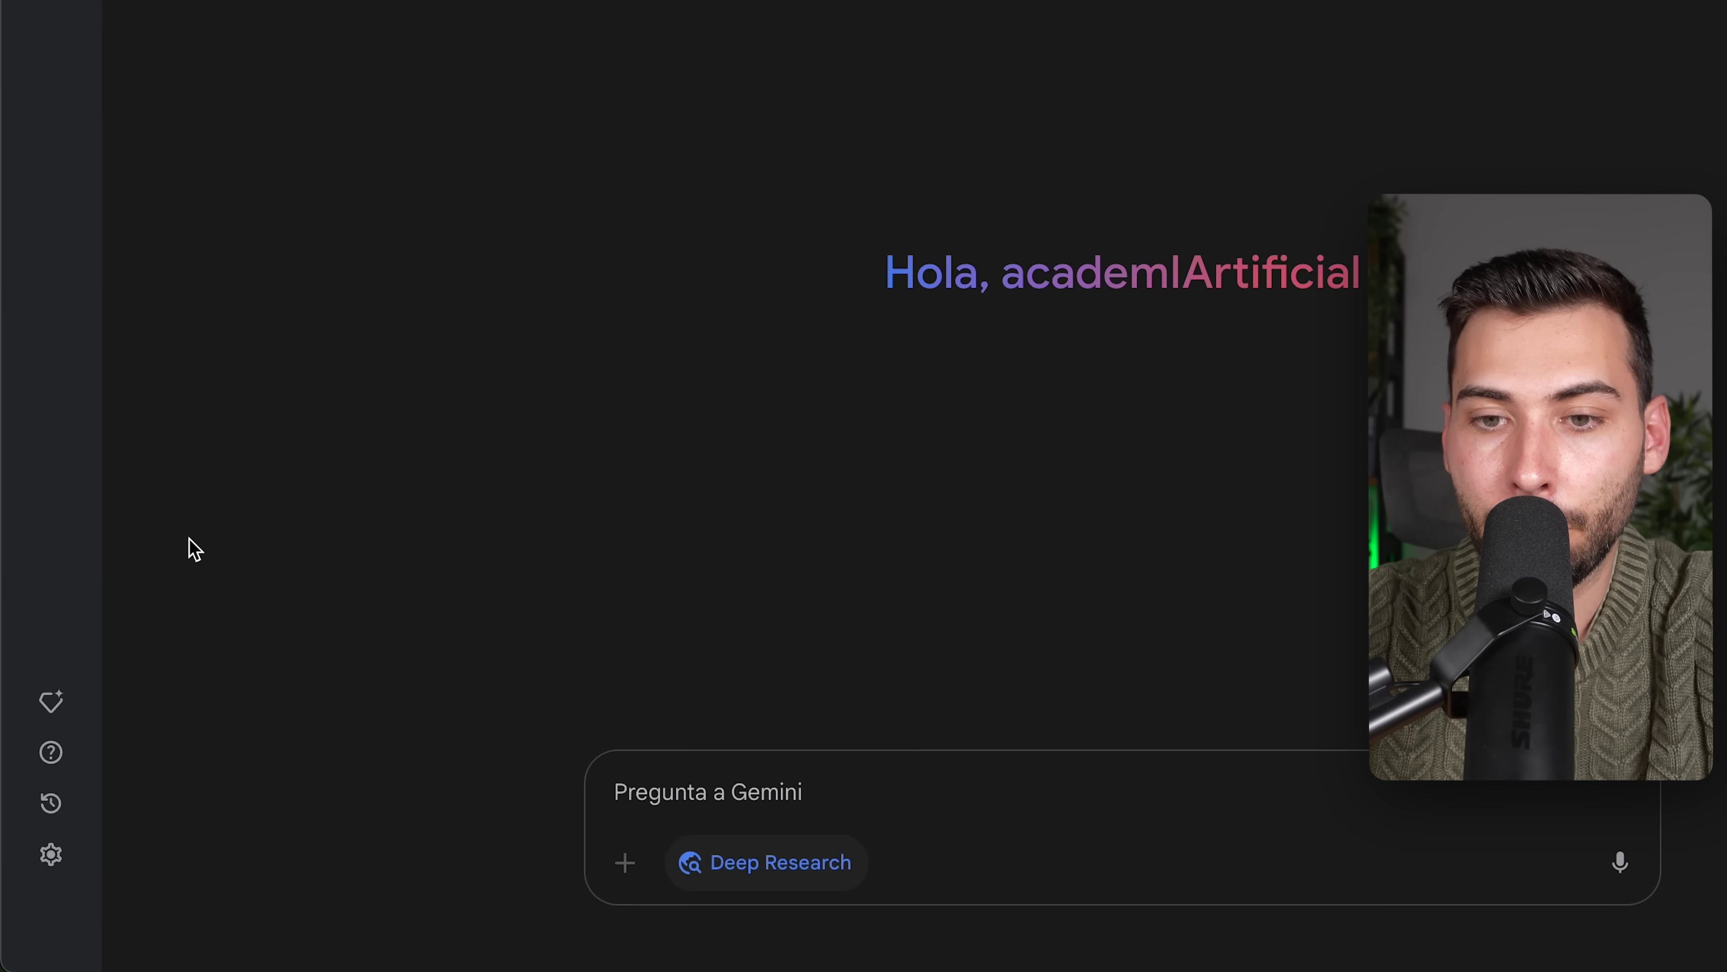
Step: Switch to Gemini's Gem manager and create a new Gem with the copied investor FAQ text as its instructions
mouse_move(38, 756)
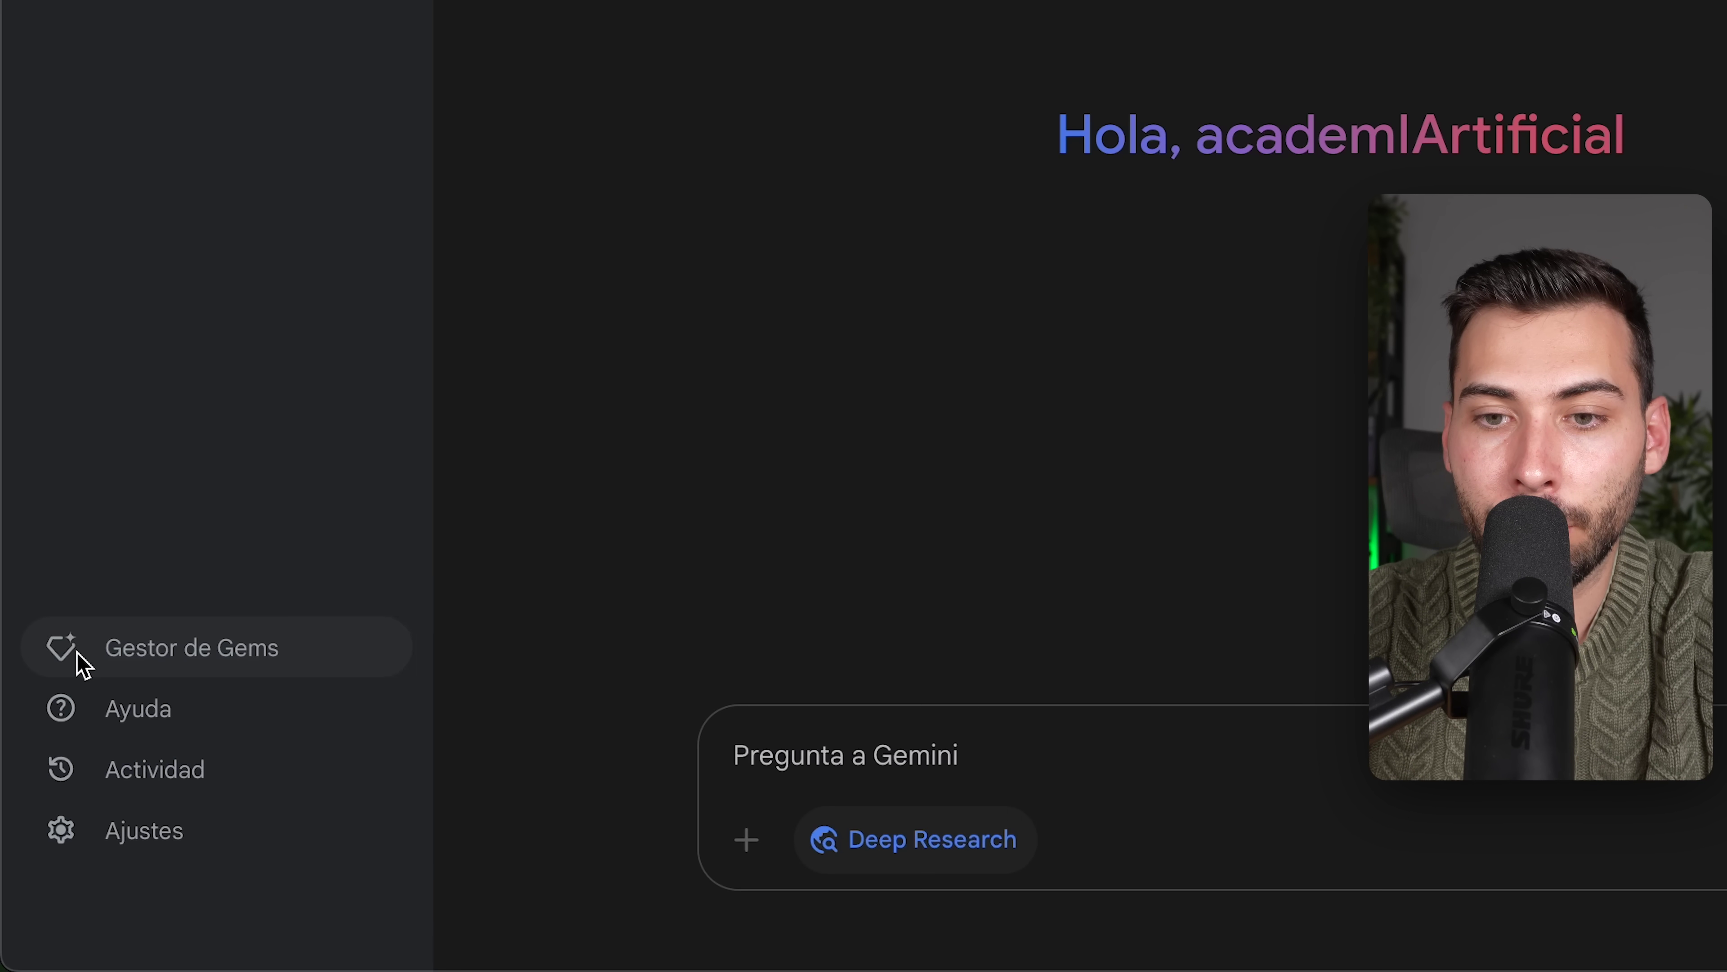
click(155, 655)
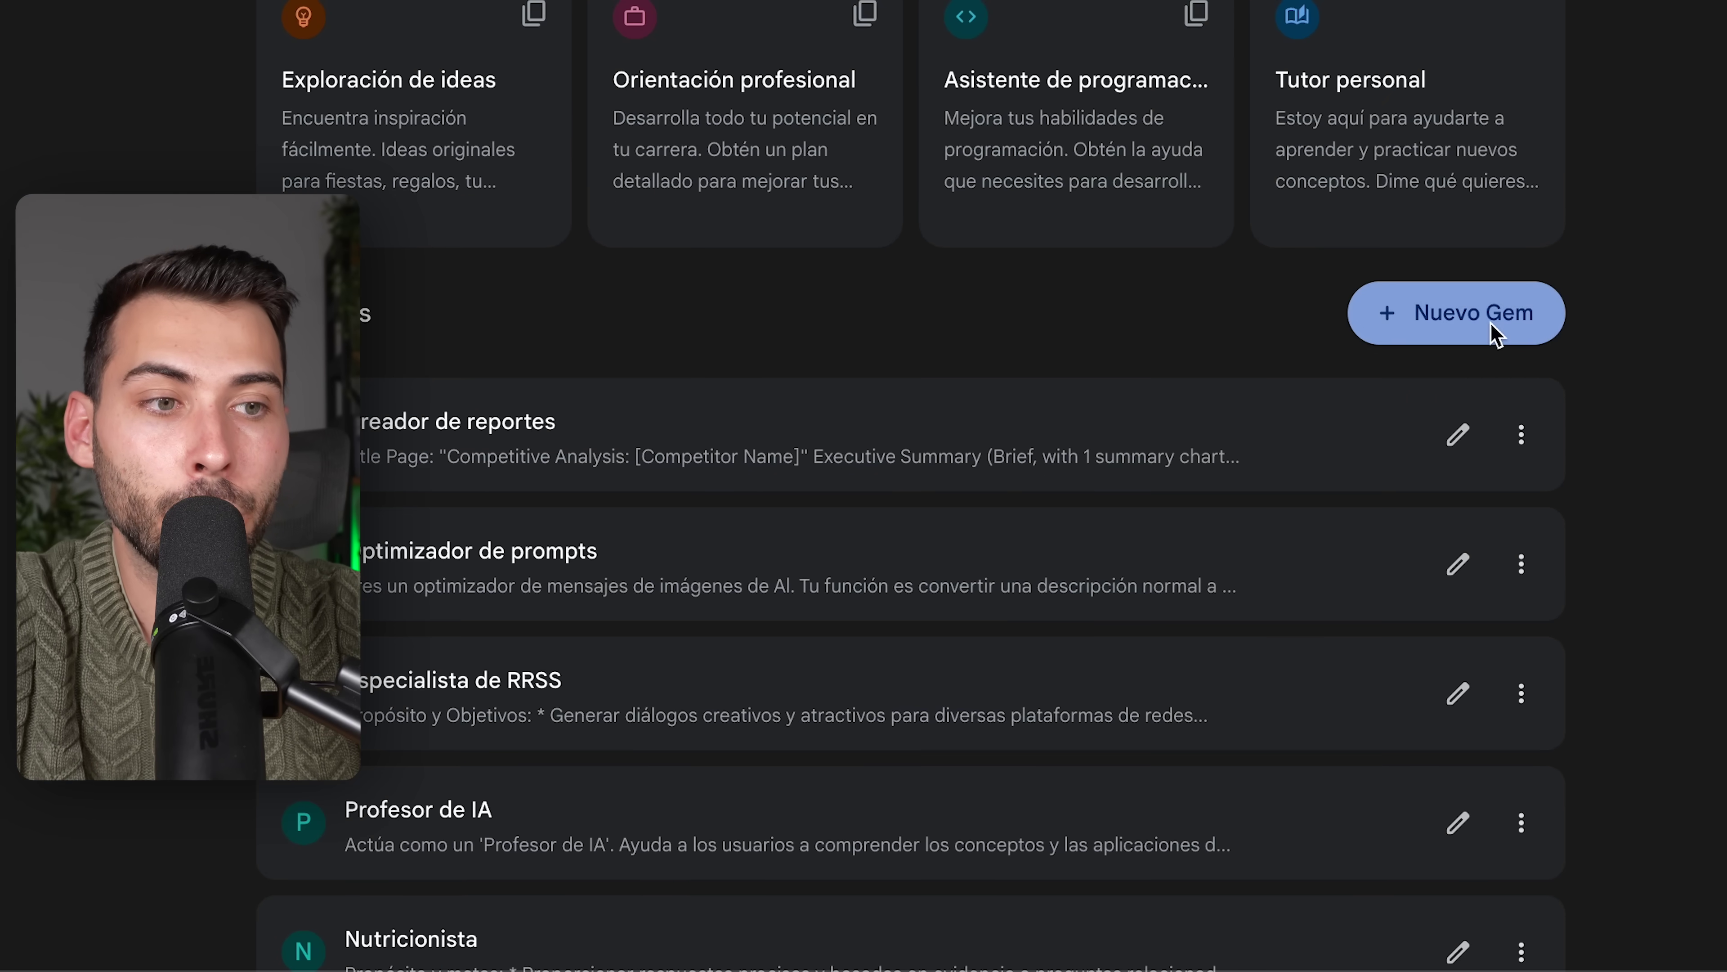
click(1319, 511)
key(ctrl+v)
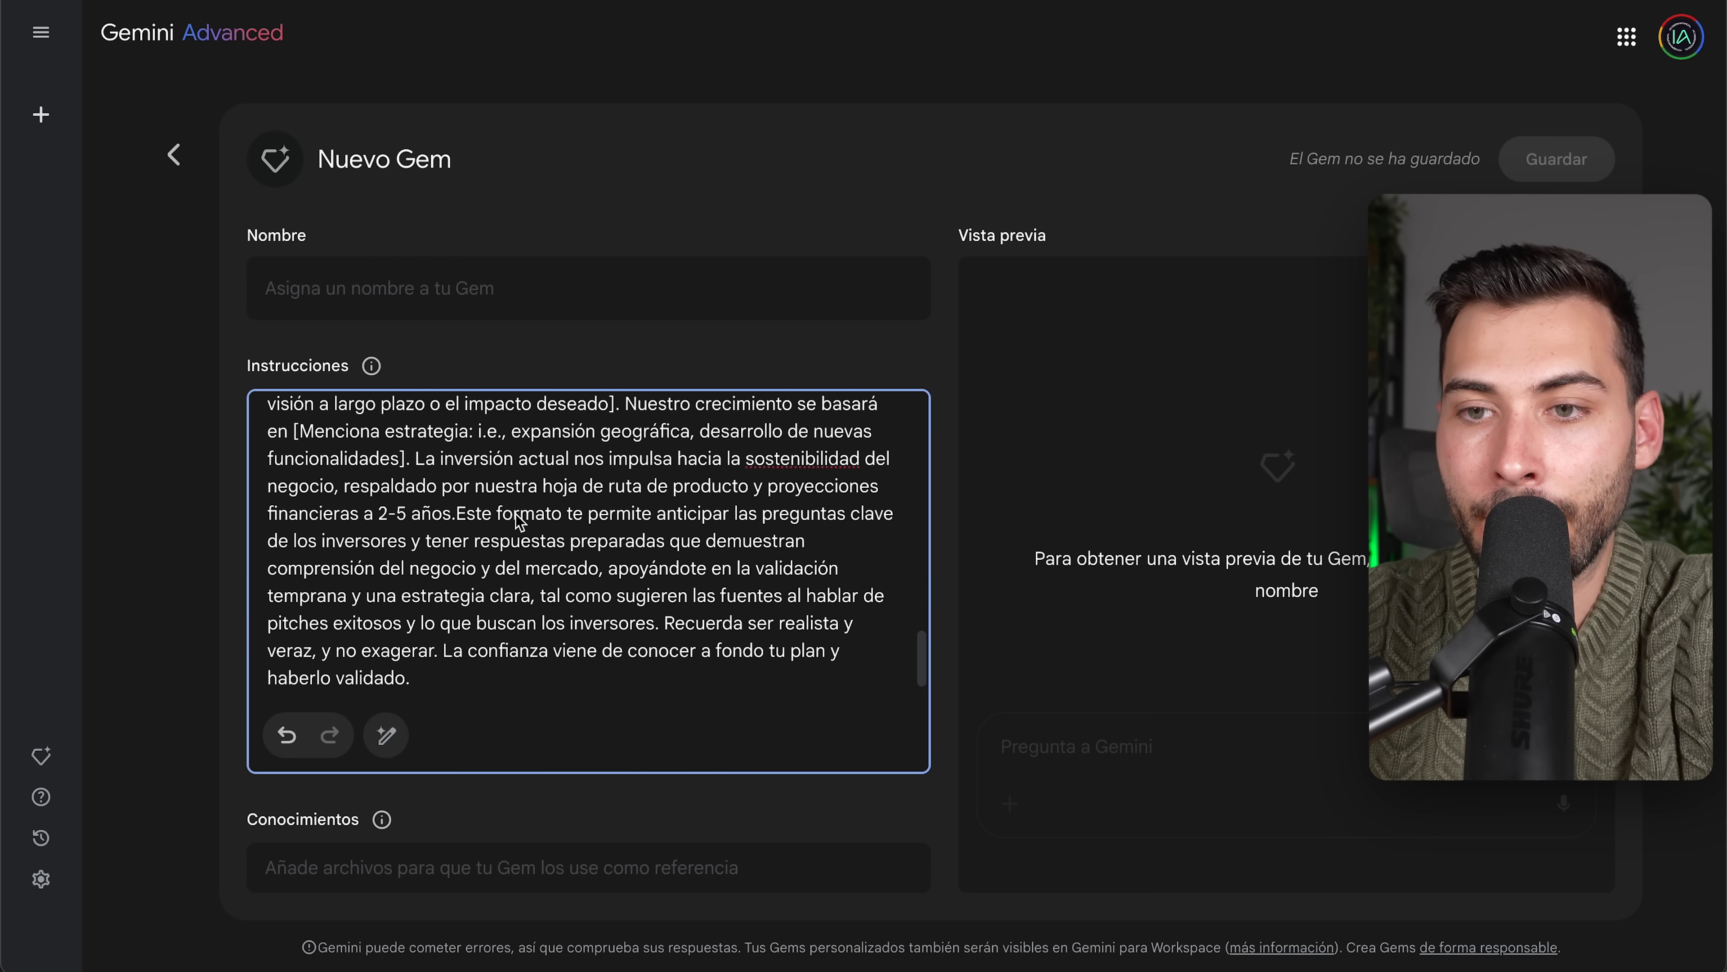
Step: Name the new Gem "Preguntas de inversores", save it and start a chat with it
scroll(519, 523, up, 20)
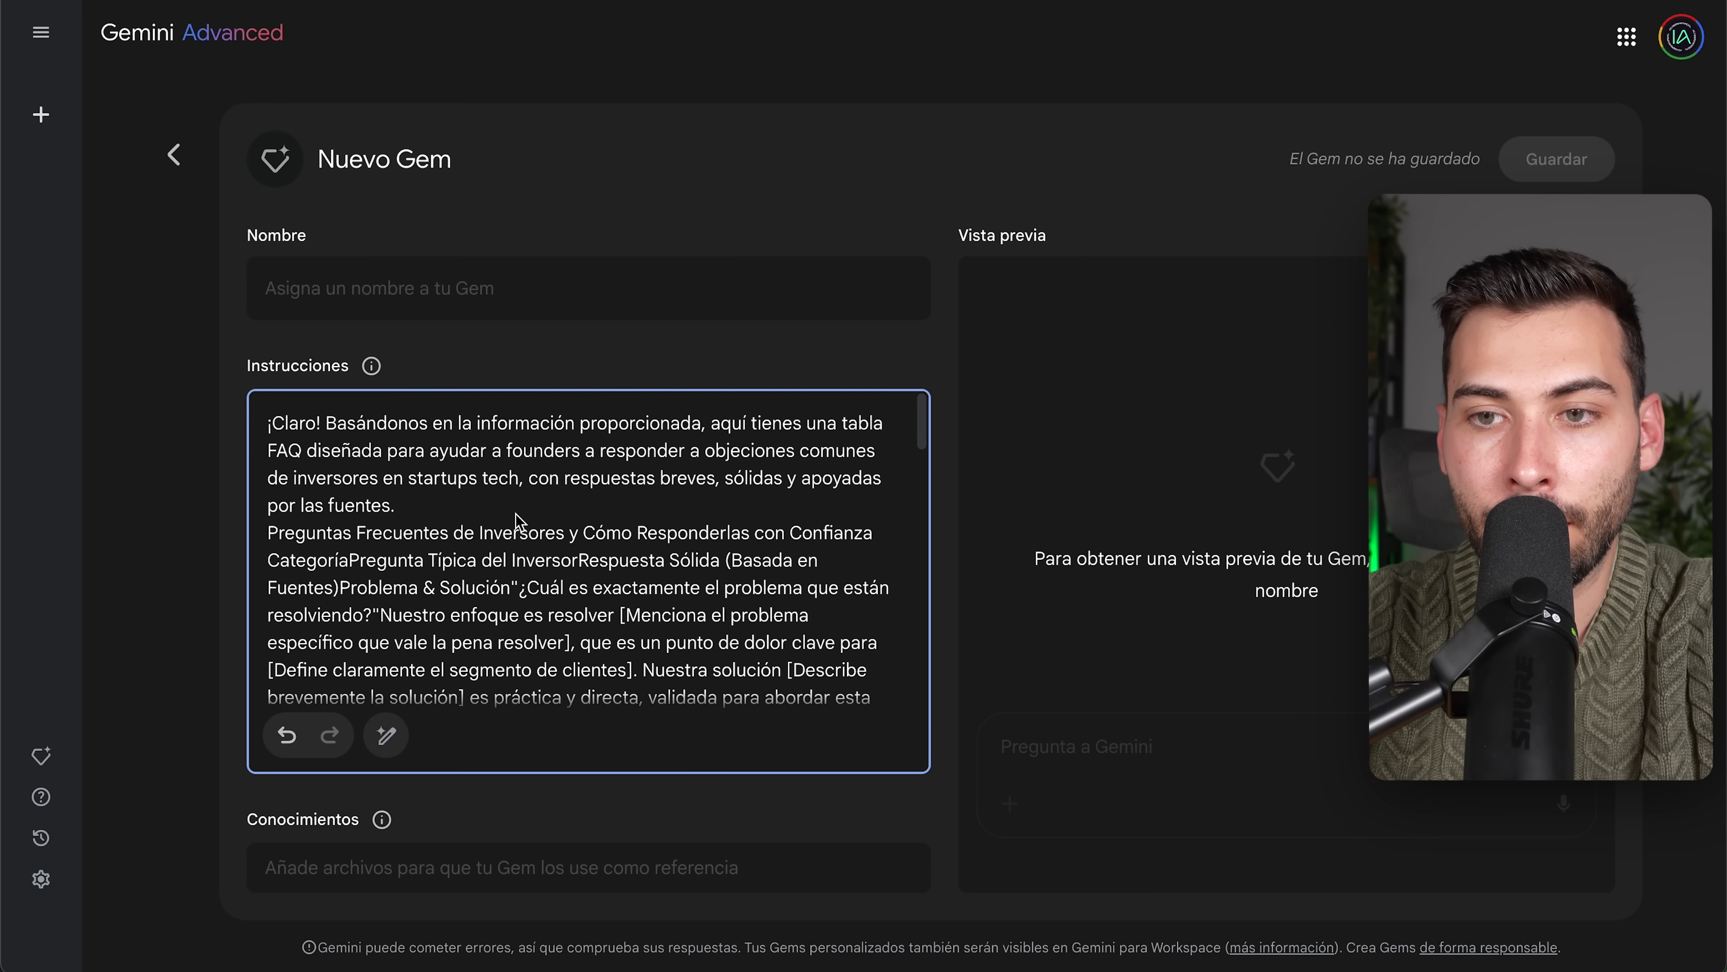
scroll(439, 437, down, 3)
click(449, 295)
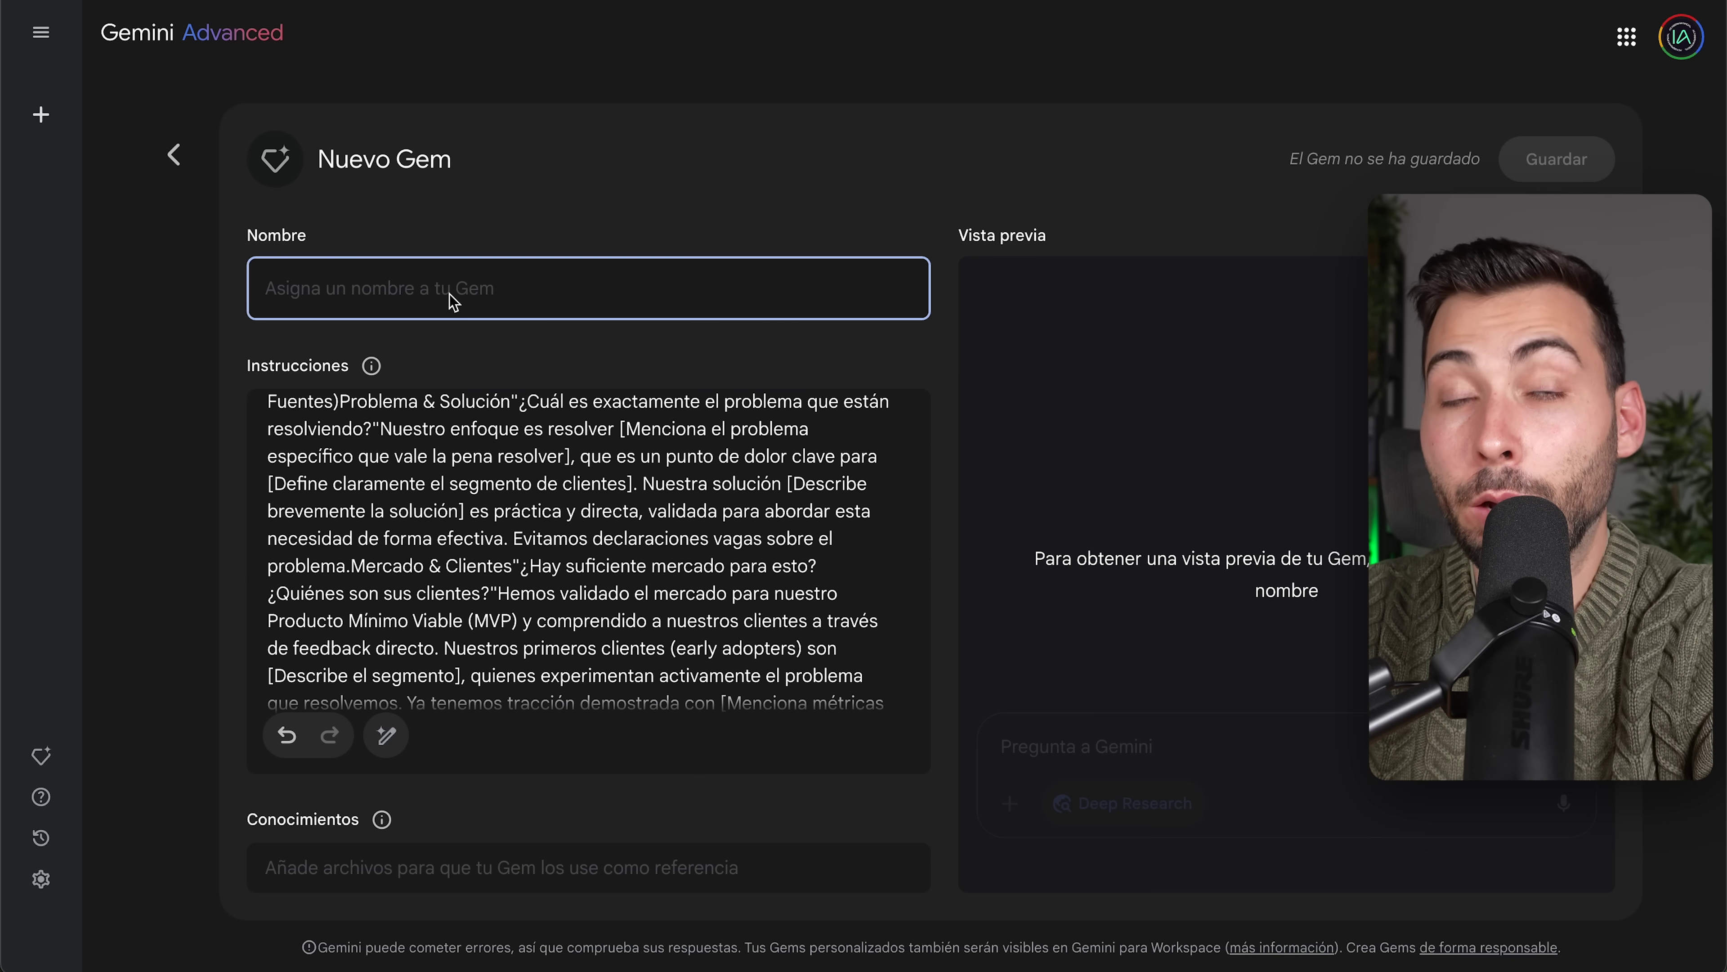
text(Preguntas de inversores)
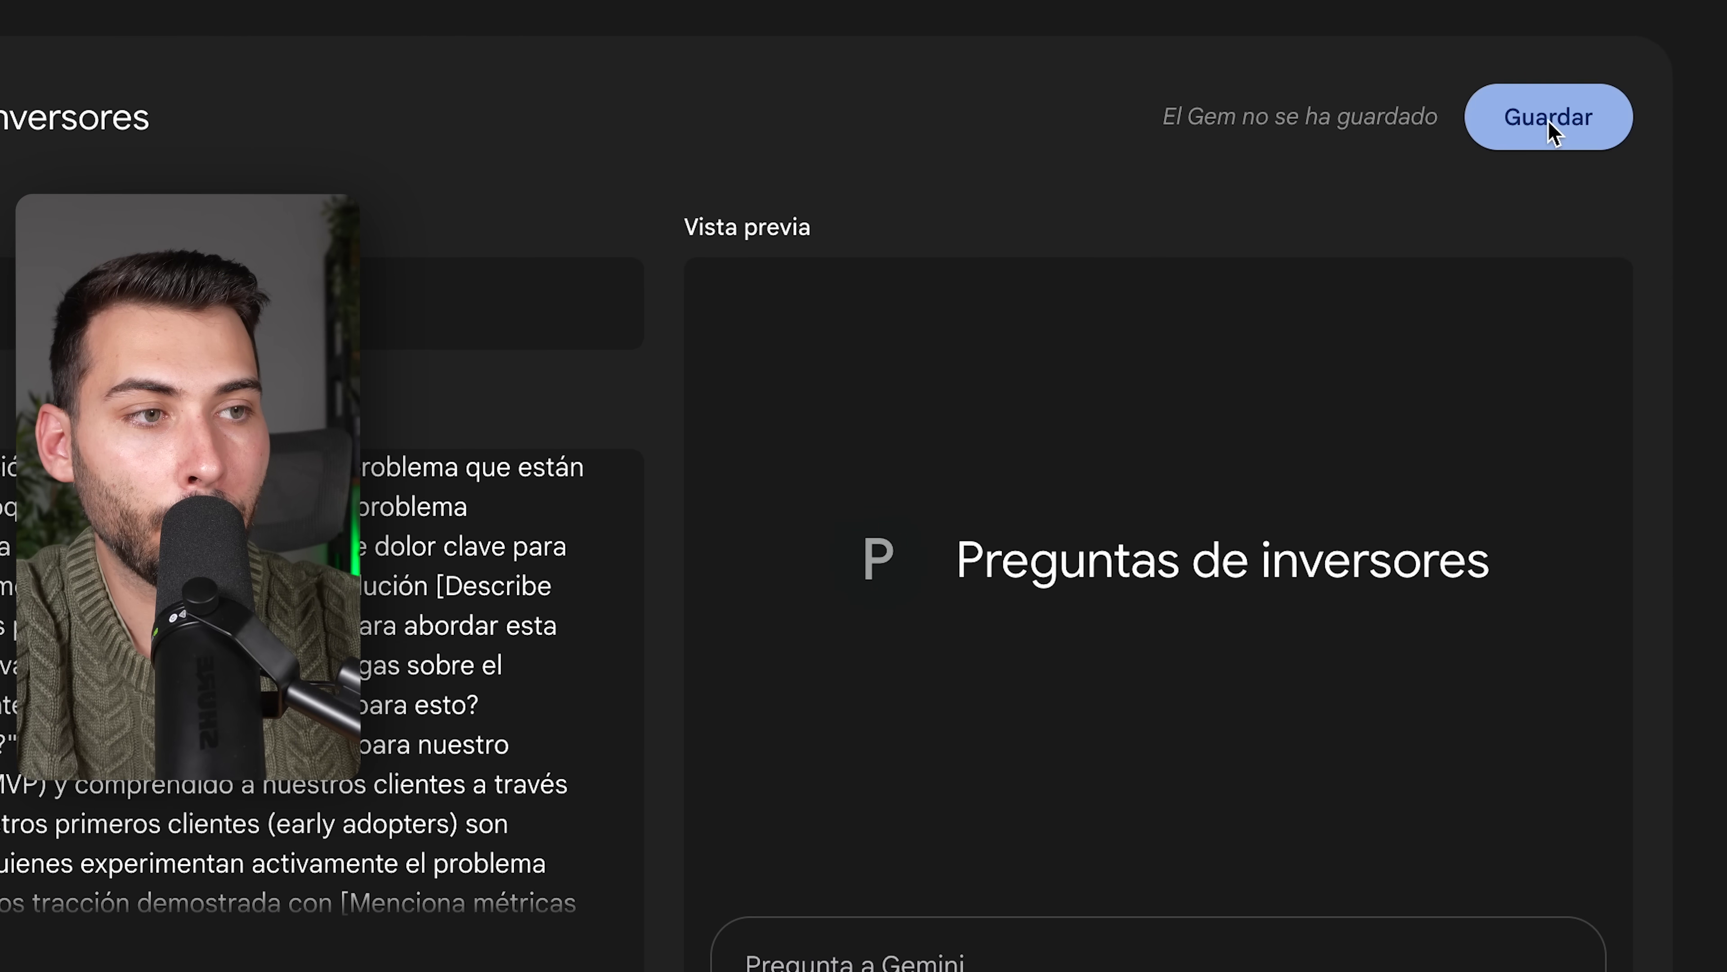
click(1552, 136)
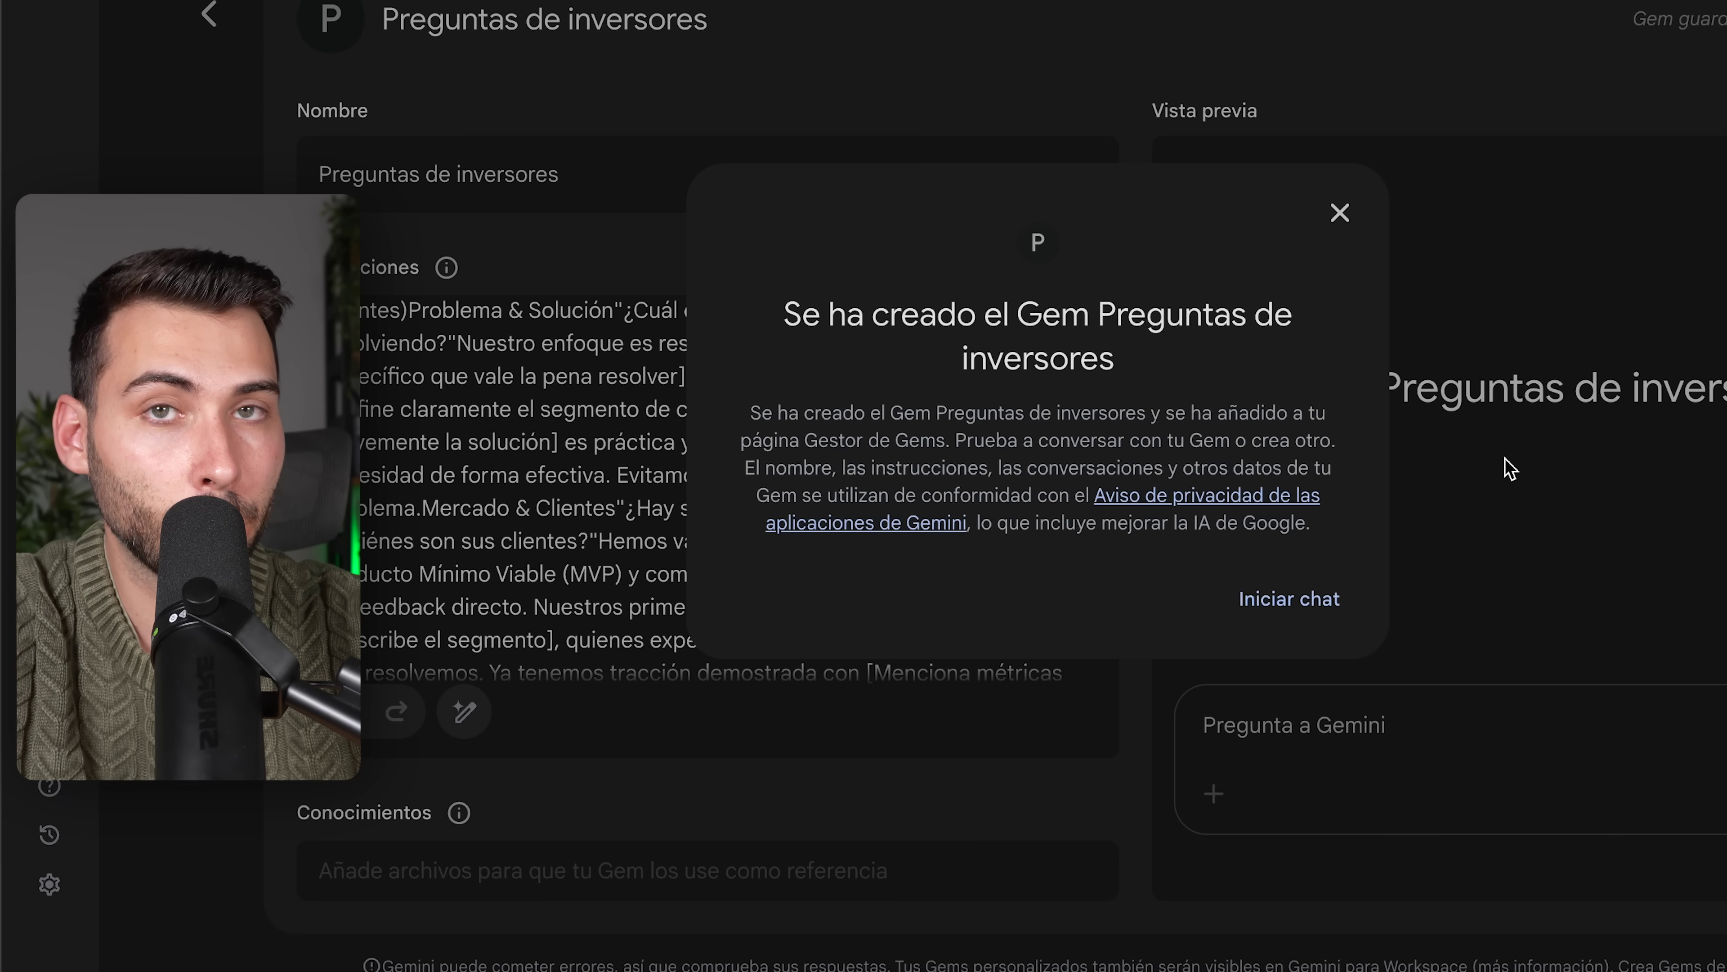
click(1313, 612)
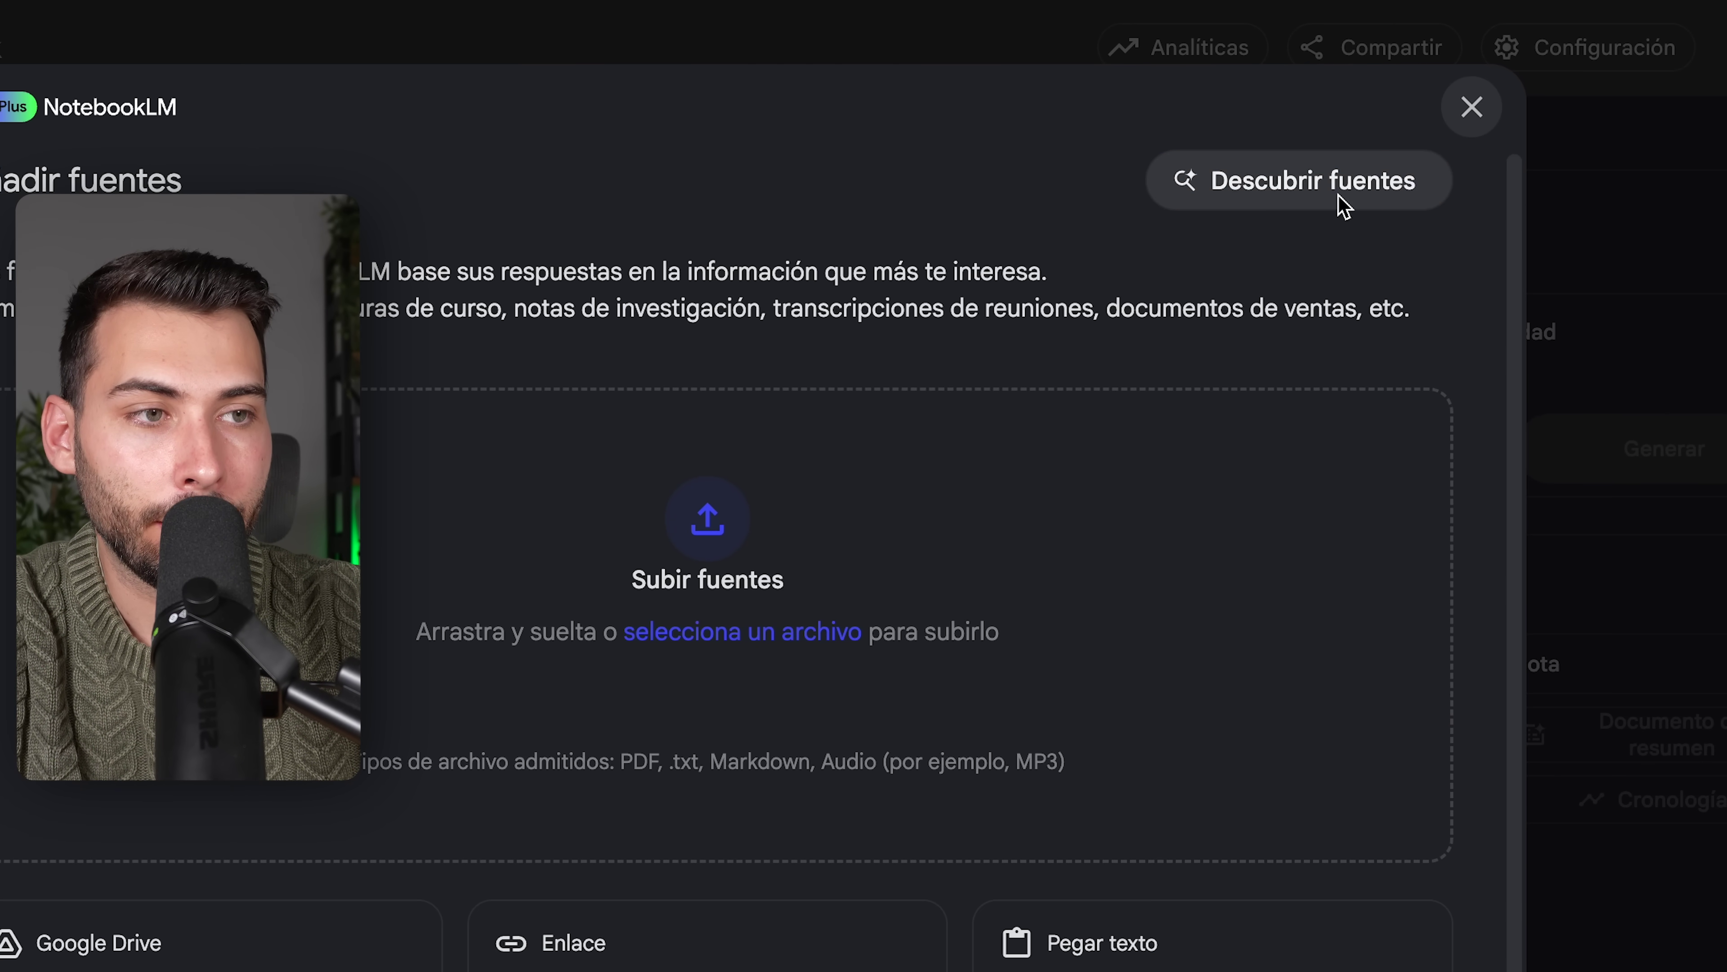
Step: In a new NotebookLM notebook, discover PDF sources on 2025 SaaS UI design best practices from uxdesign.cc or smashingmagazine.com, and import all ten
click(1336, 194)
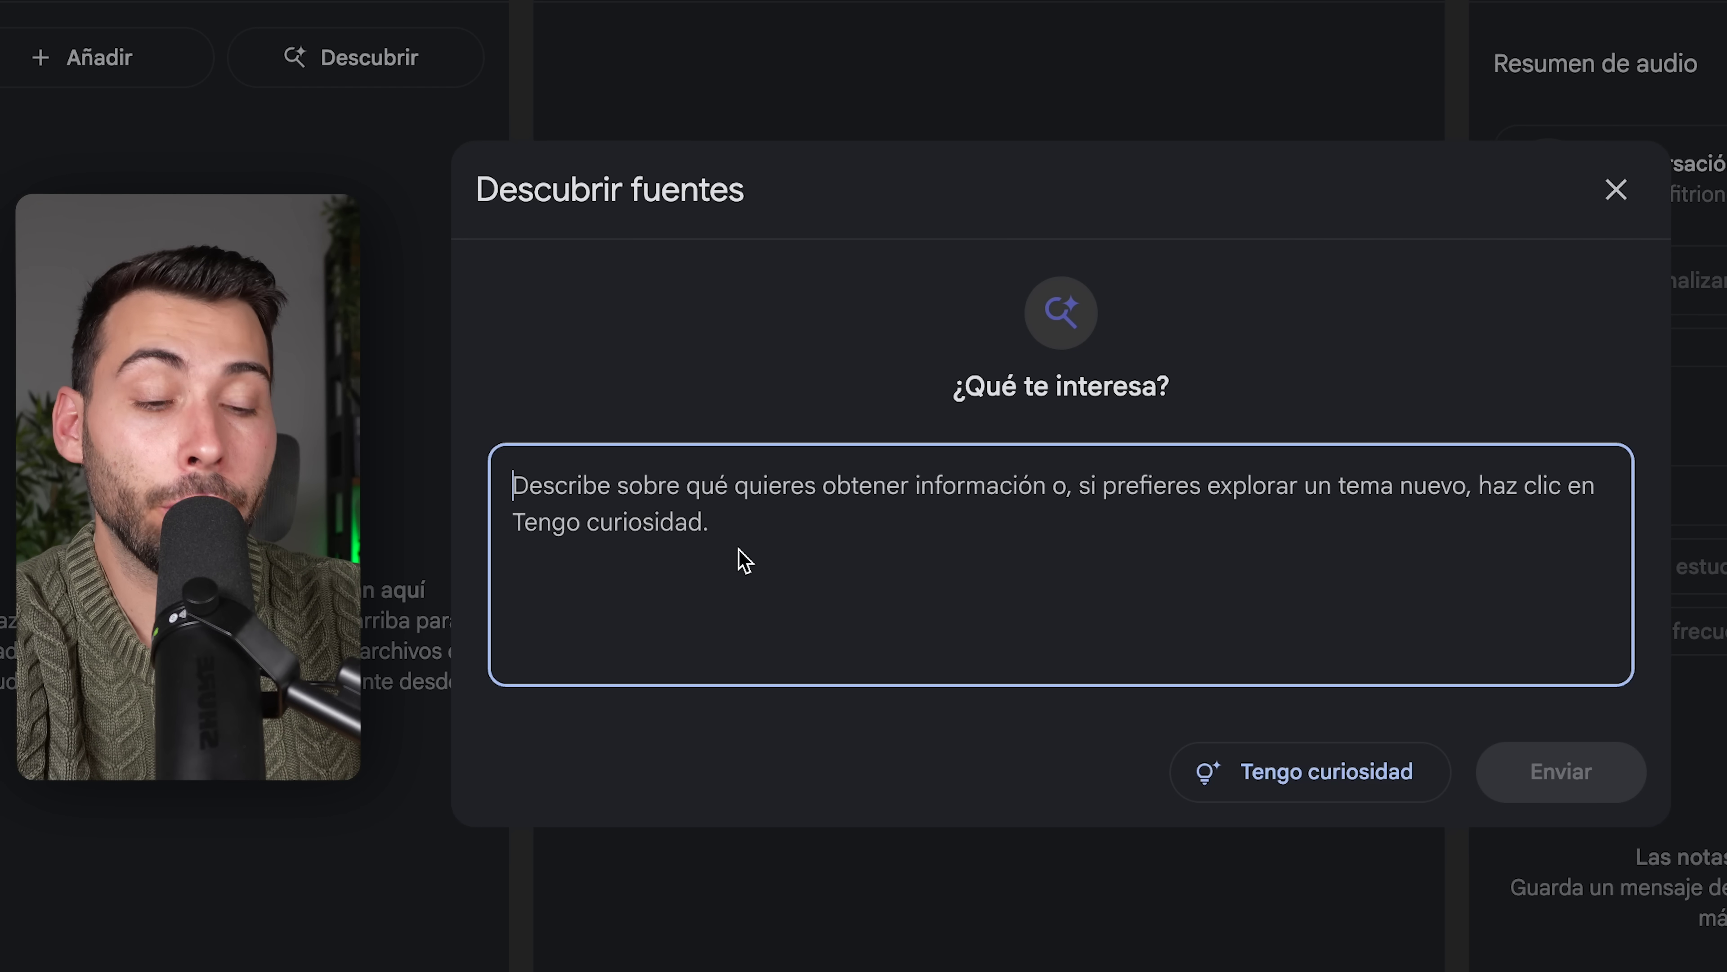
text(Mejores prácticas de diseño UI para productos SaaS en 2025  site:uxdesign.cc OR site:smashingmagazine.com filetype:pdf)
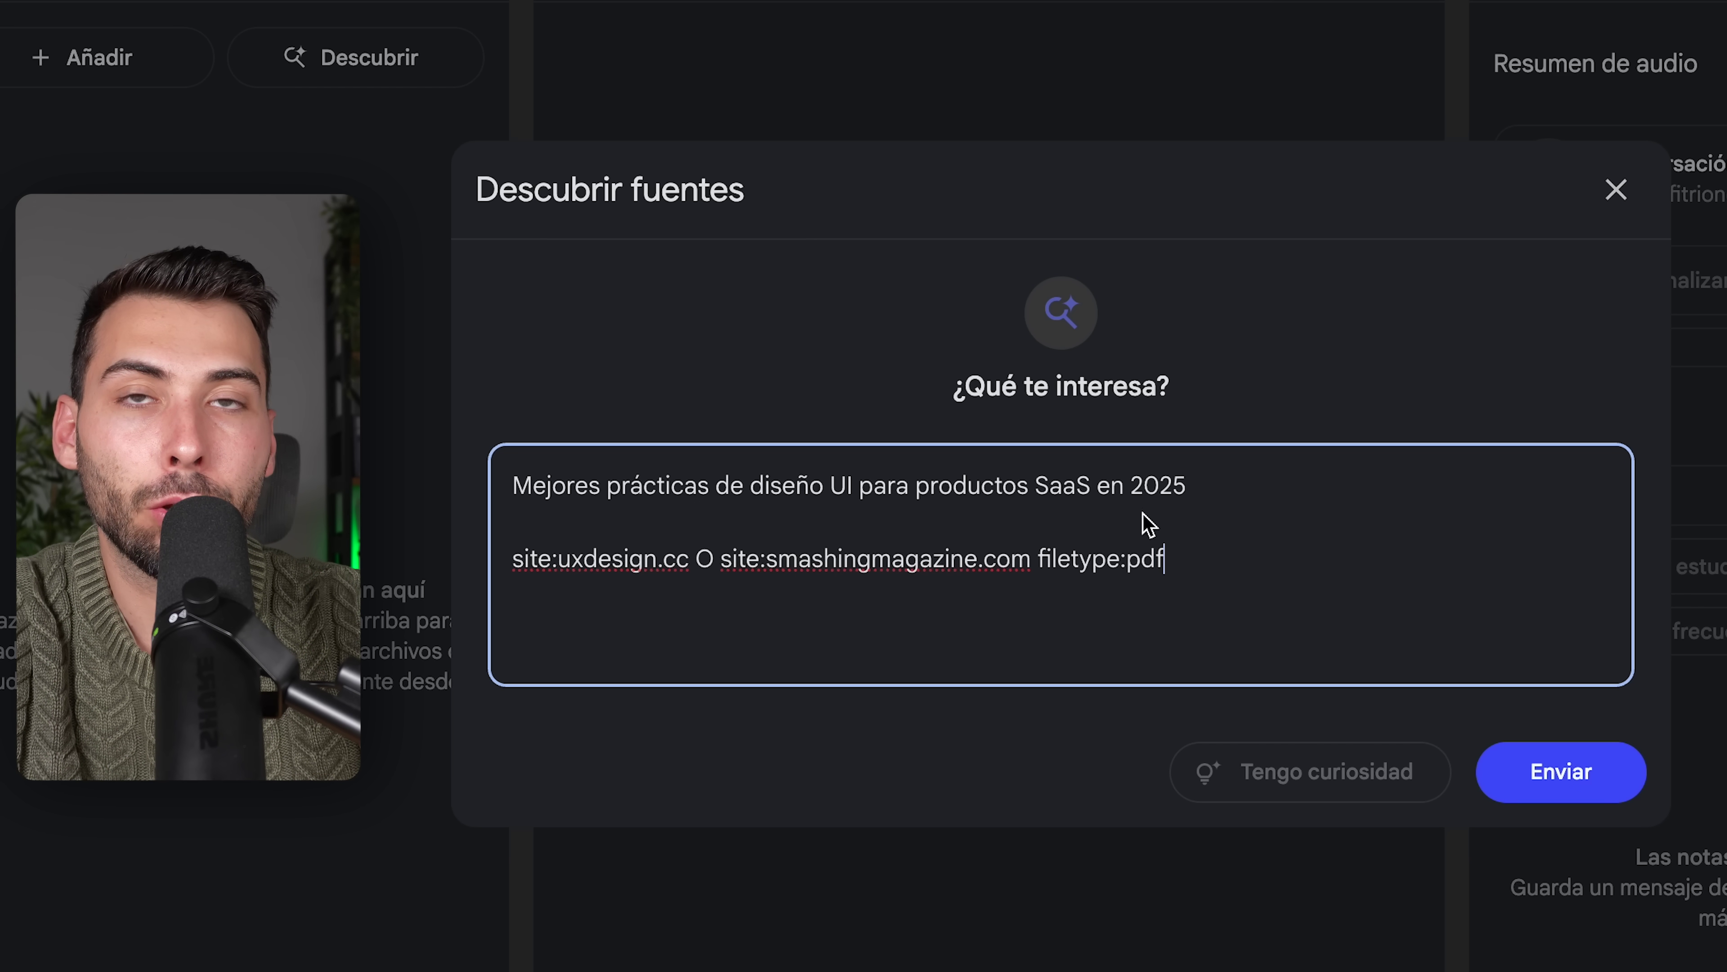
double_click(1141, 574)
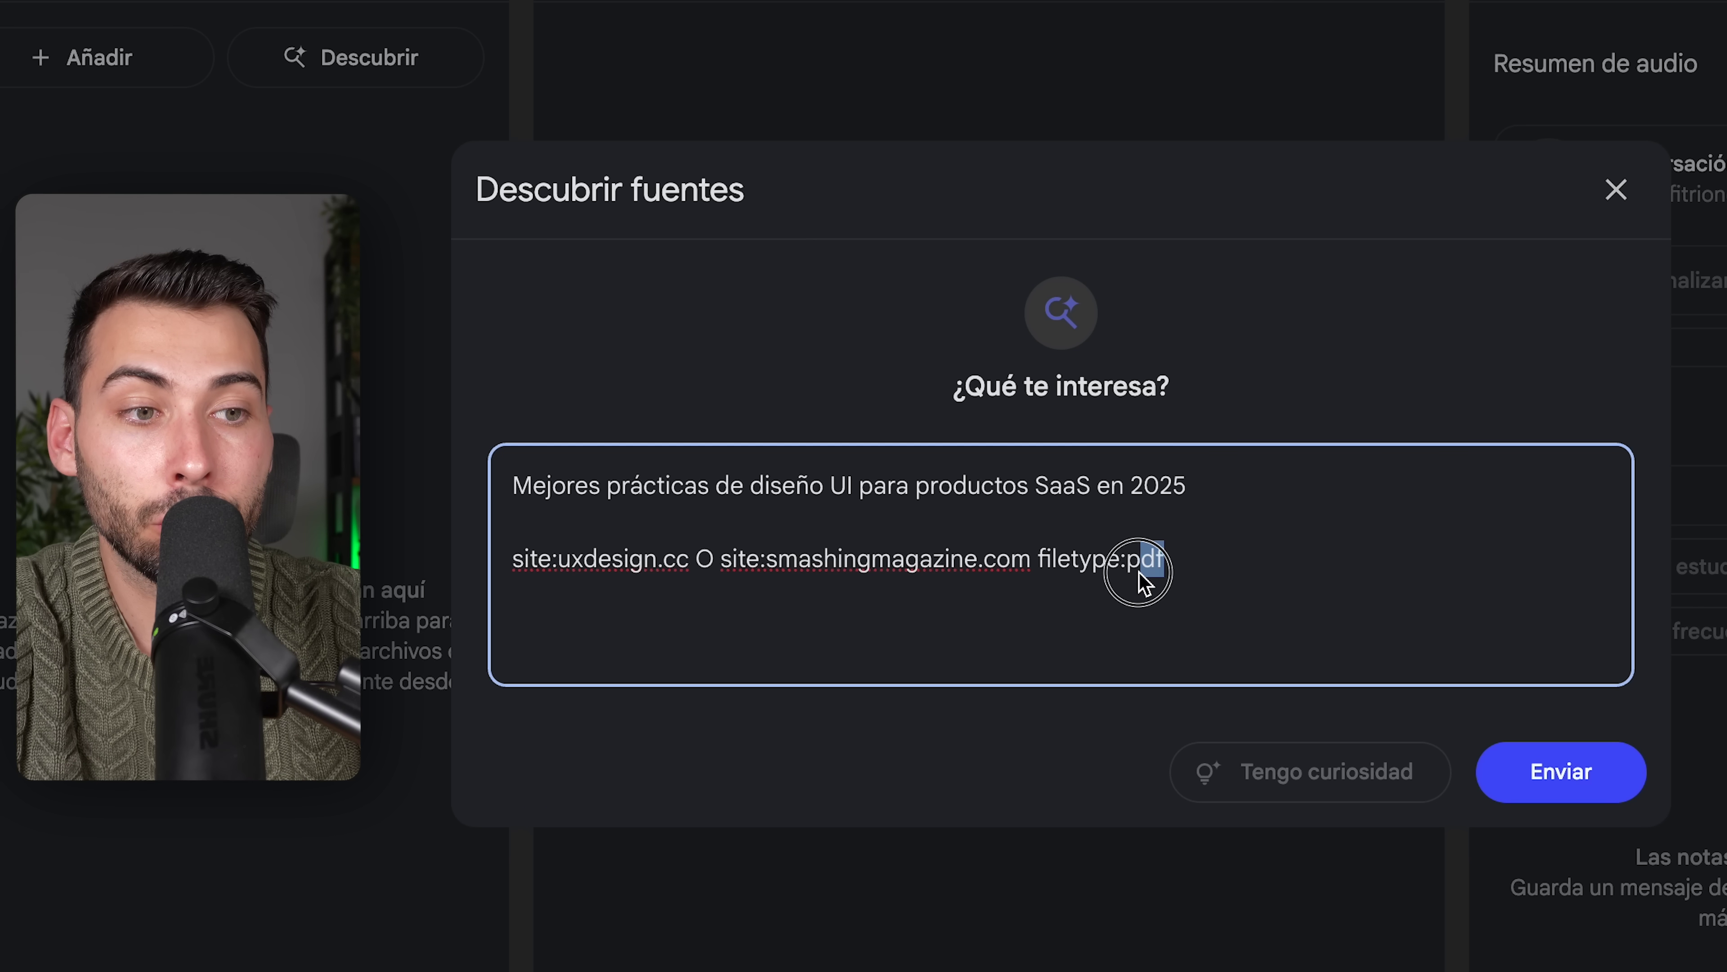
click(1384, 577)
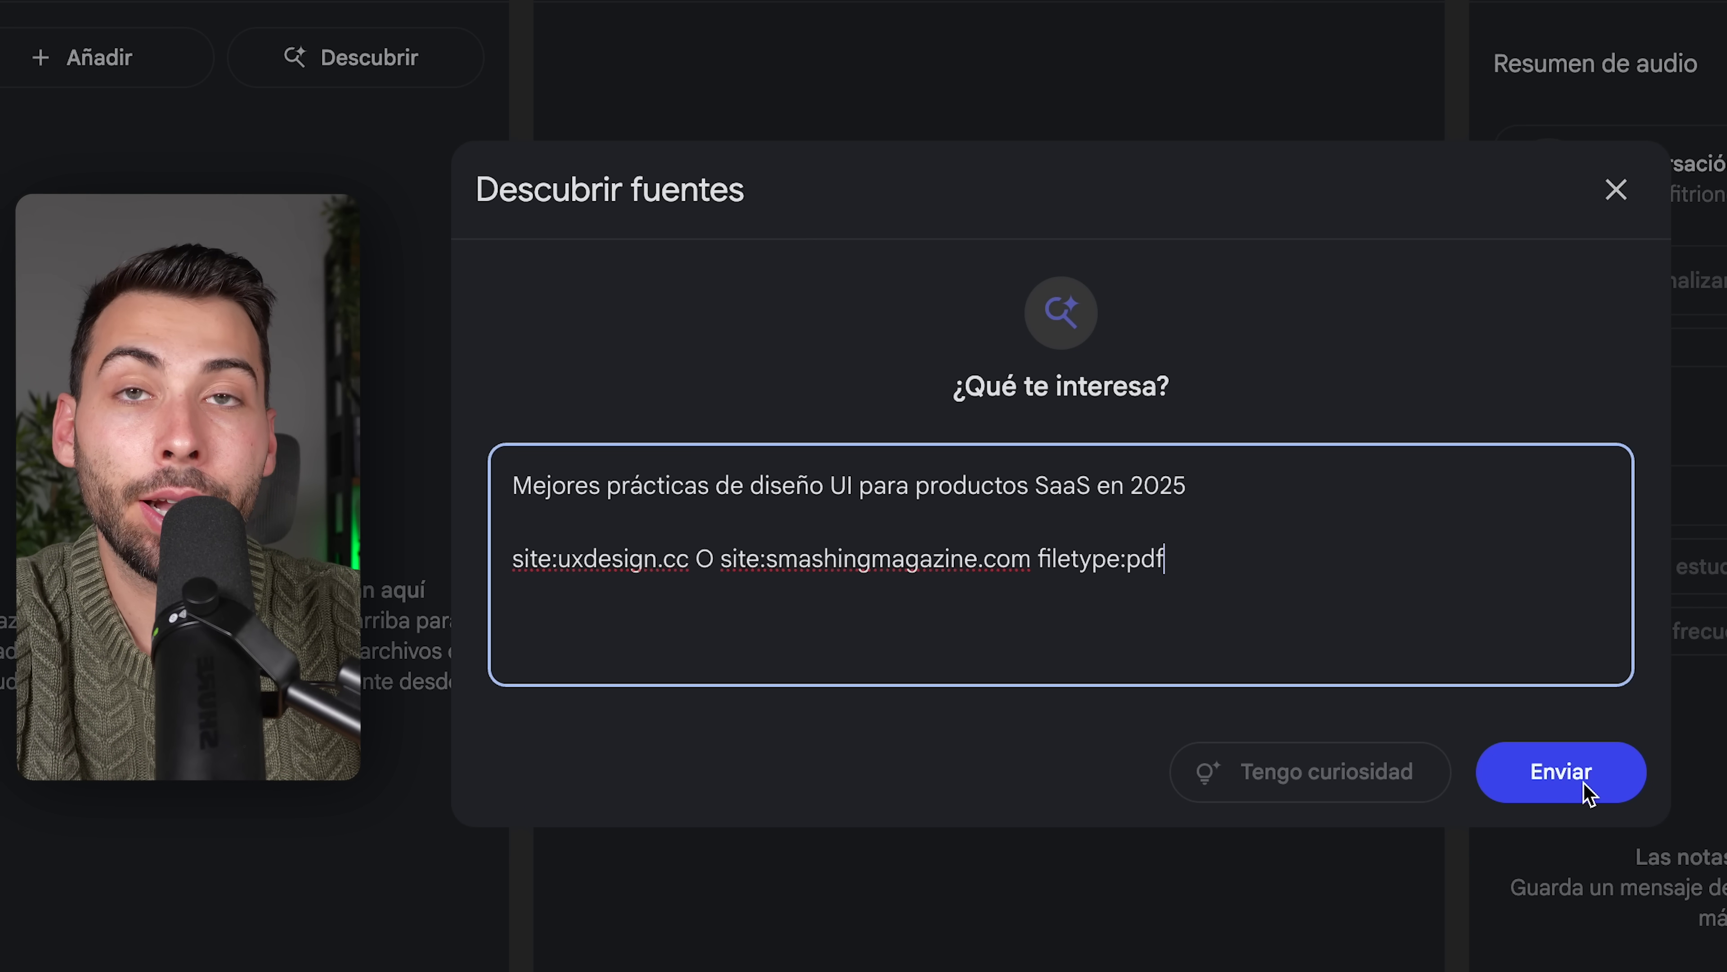
click(1559, 780)
scroll(1218, 536, down, 8)
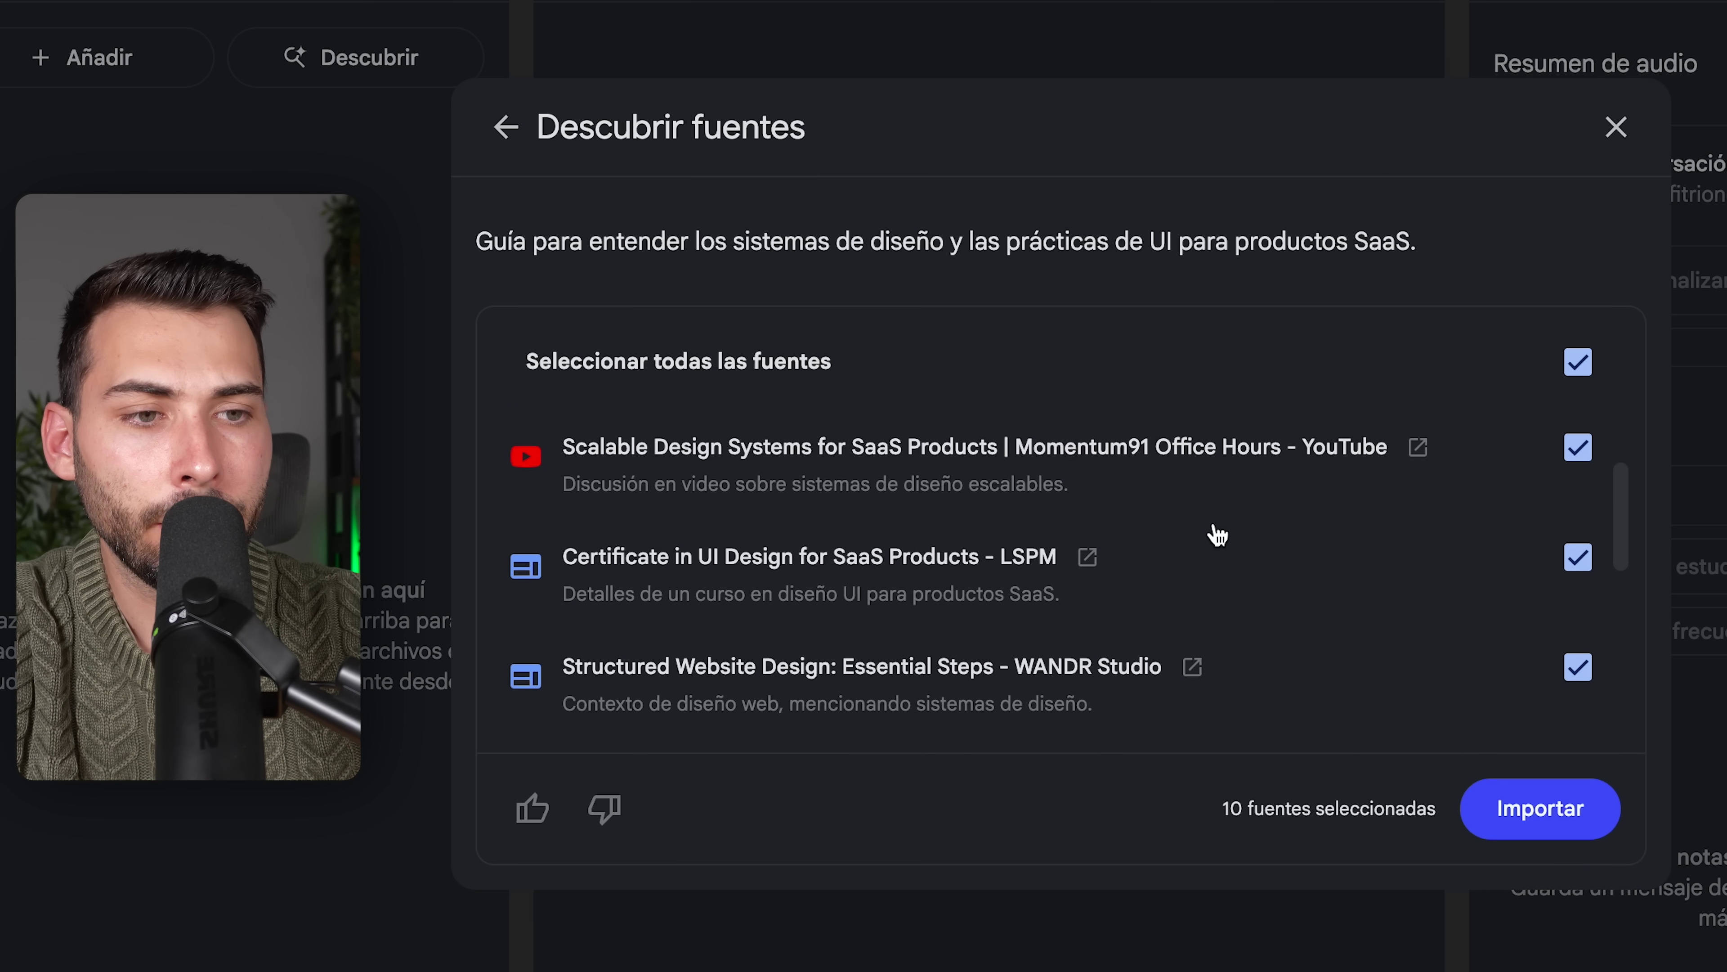
click(1543, 816)
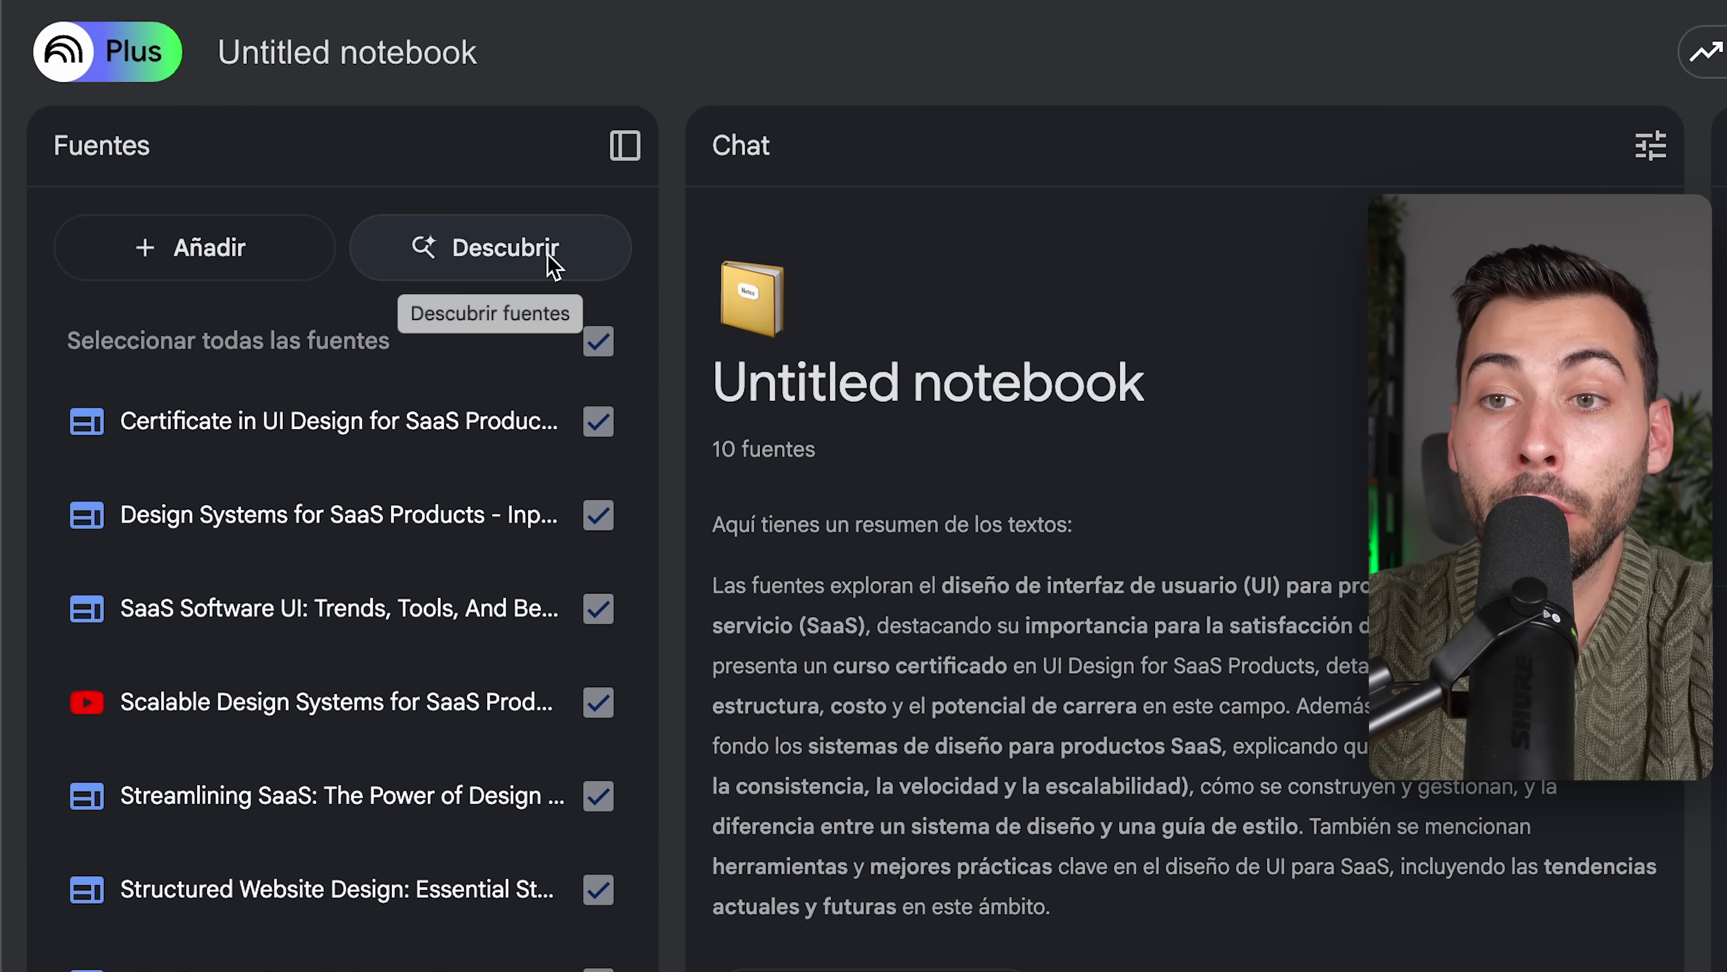
Step: Discover sources on 2025 SaaS user-experience studies and statistics from nngroup.com or baymard.com, and import all ten
click(374, 170)
text(Estudios de experiencia de usuario y estadísticas en plataformas SaaS (2025)  site:nngroup.com O site:baymard.com "SaaS user experience" research statistics)
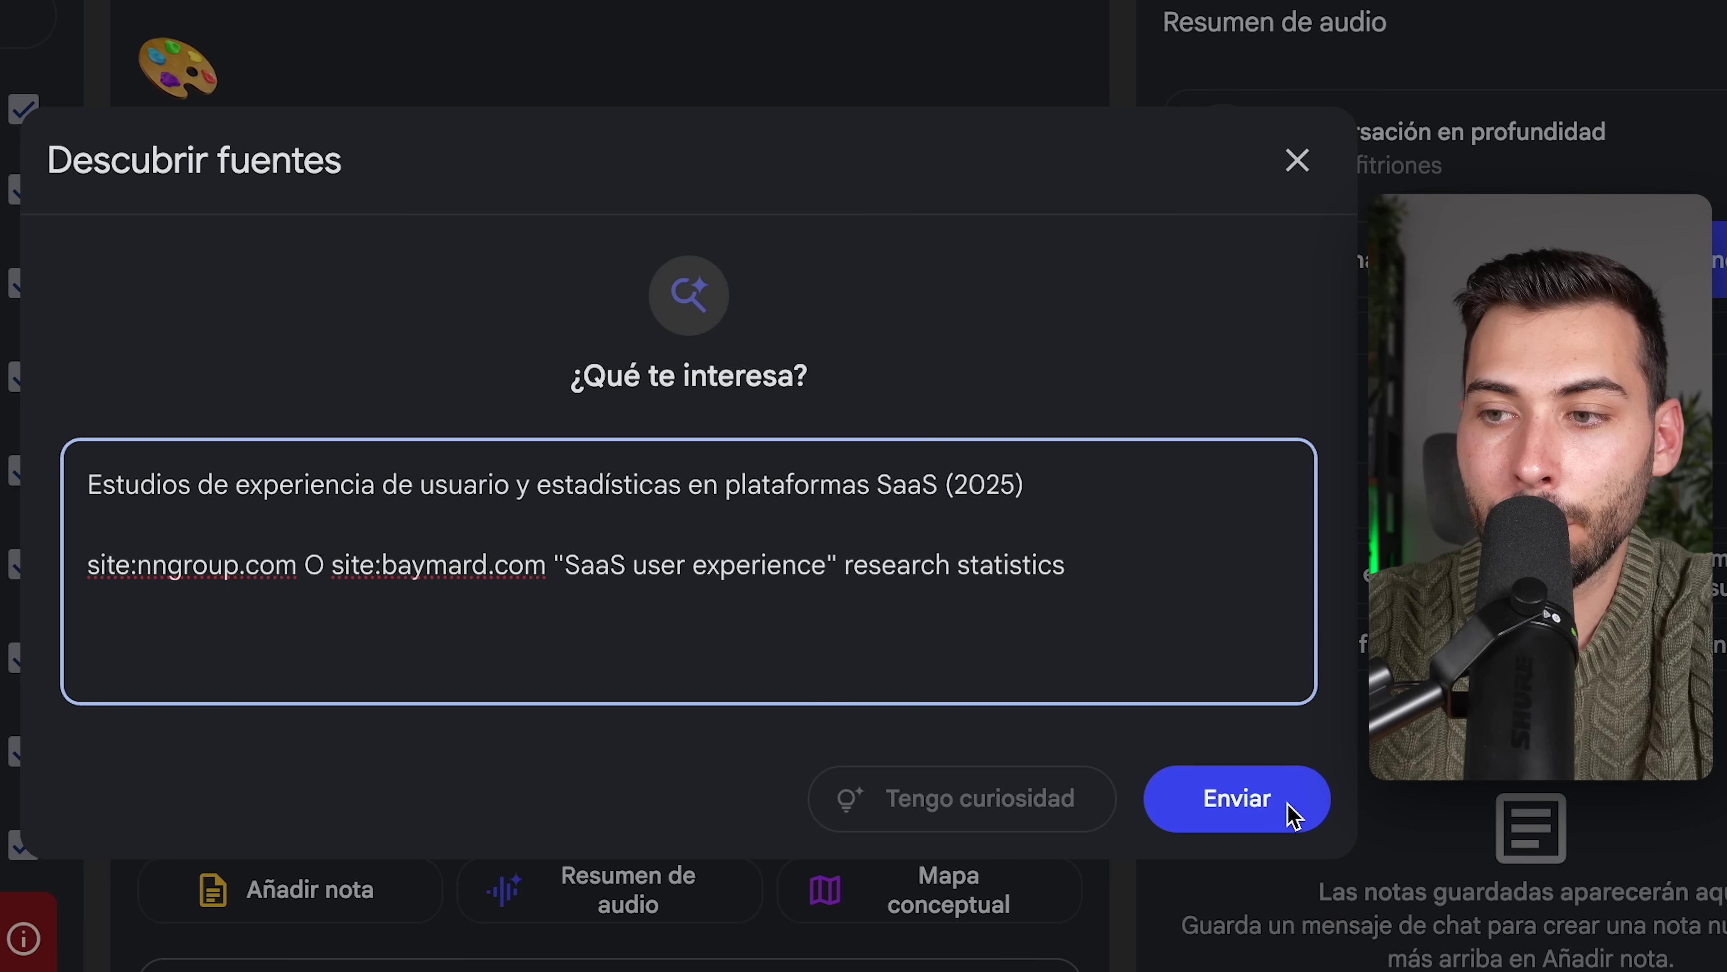
click(1237, 799)
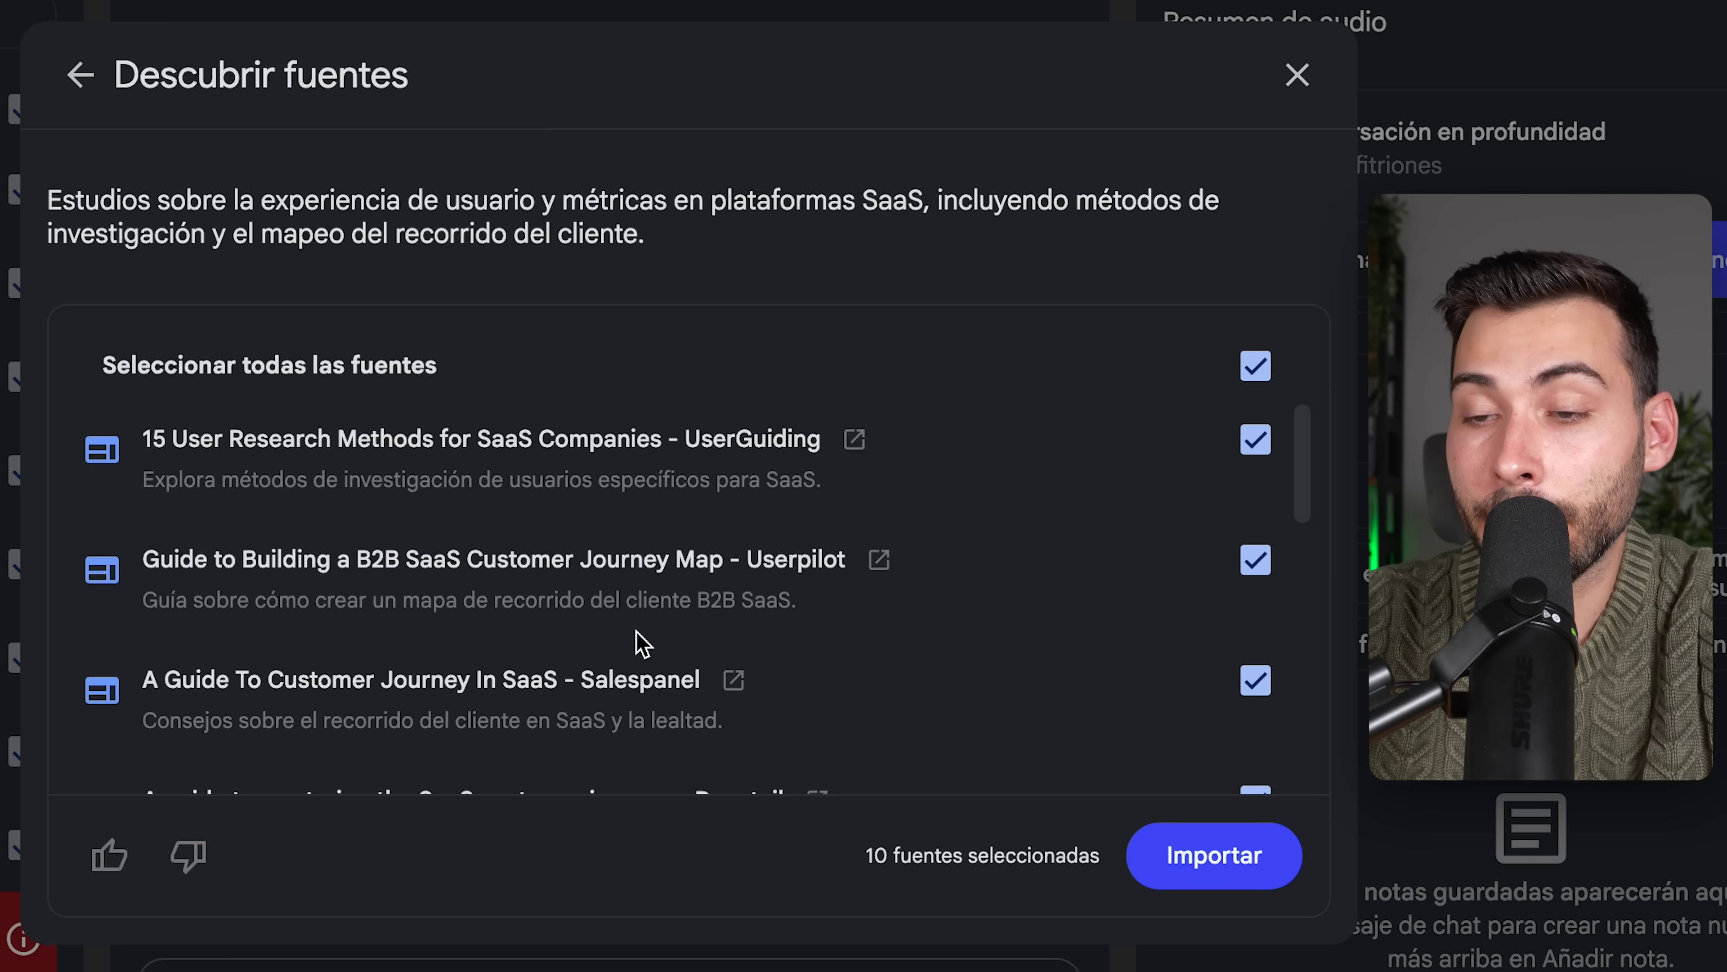
scroll(639, 643, down, 6)
scroll(641, 643, down, 5)
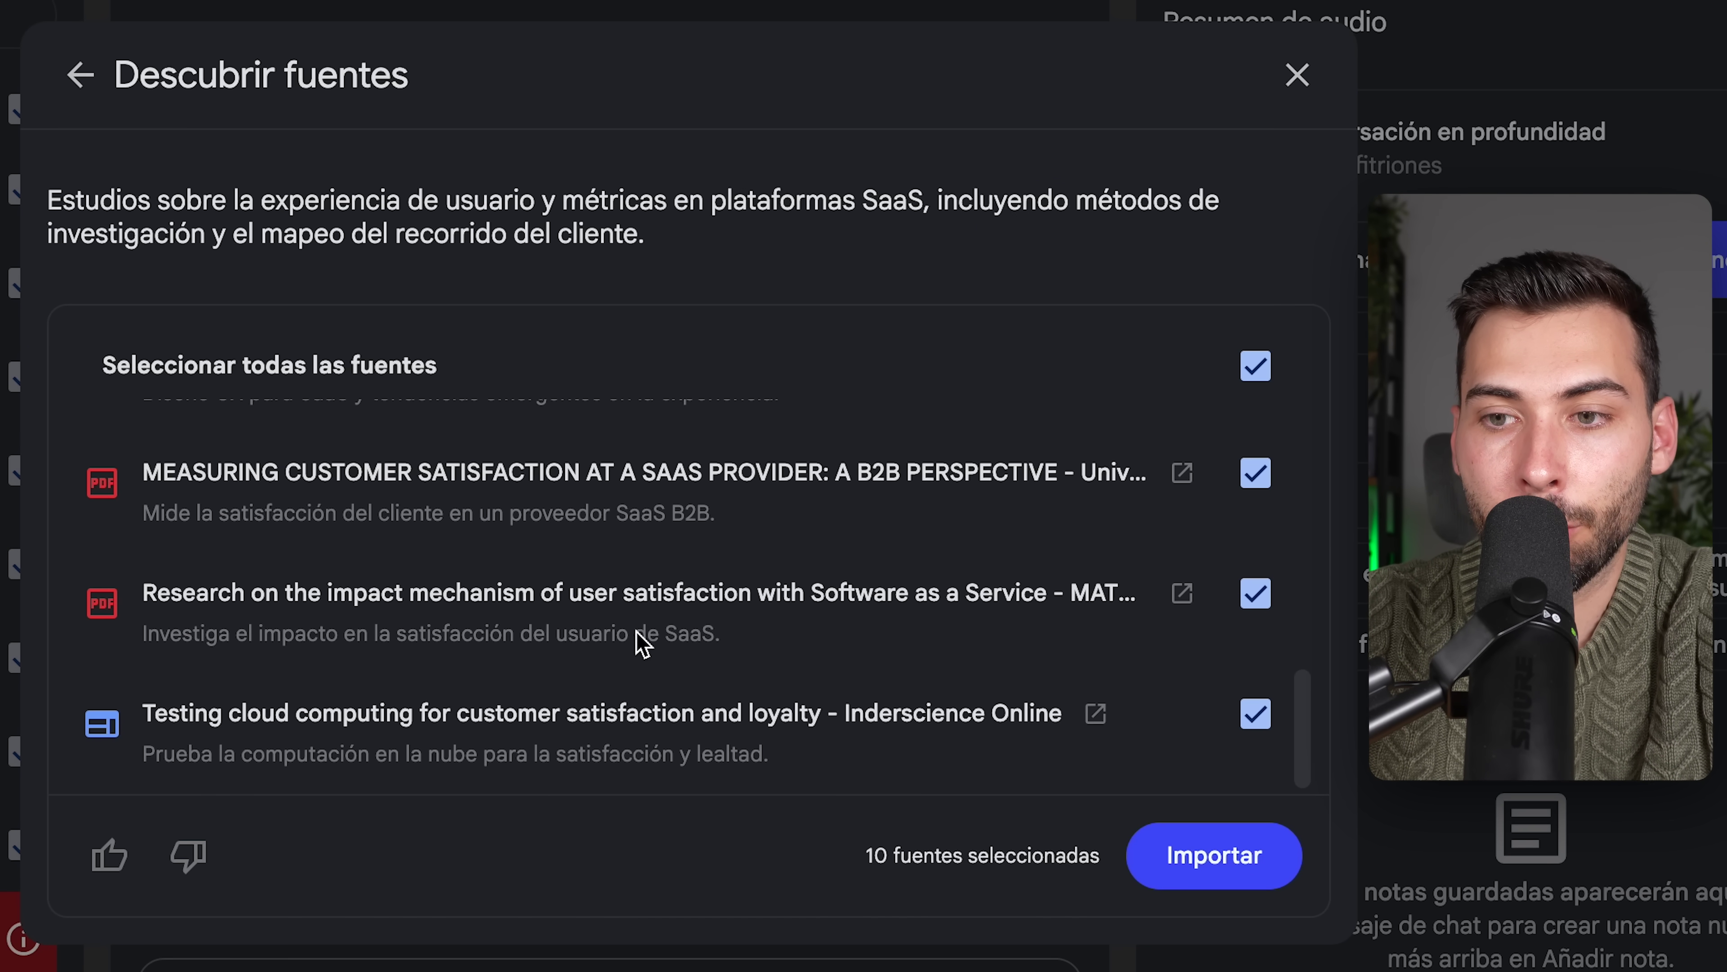
click(1231, 873)
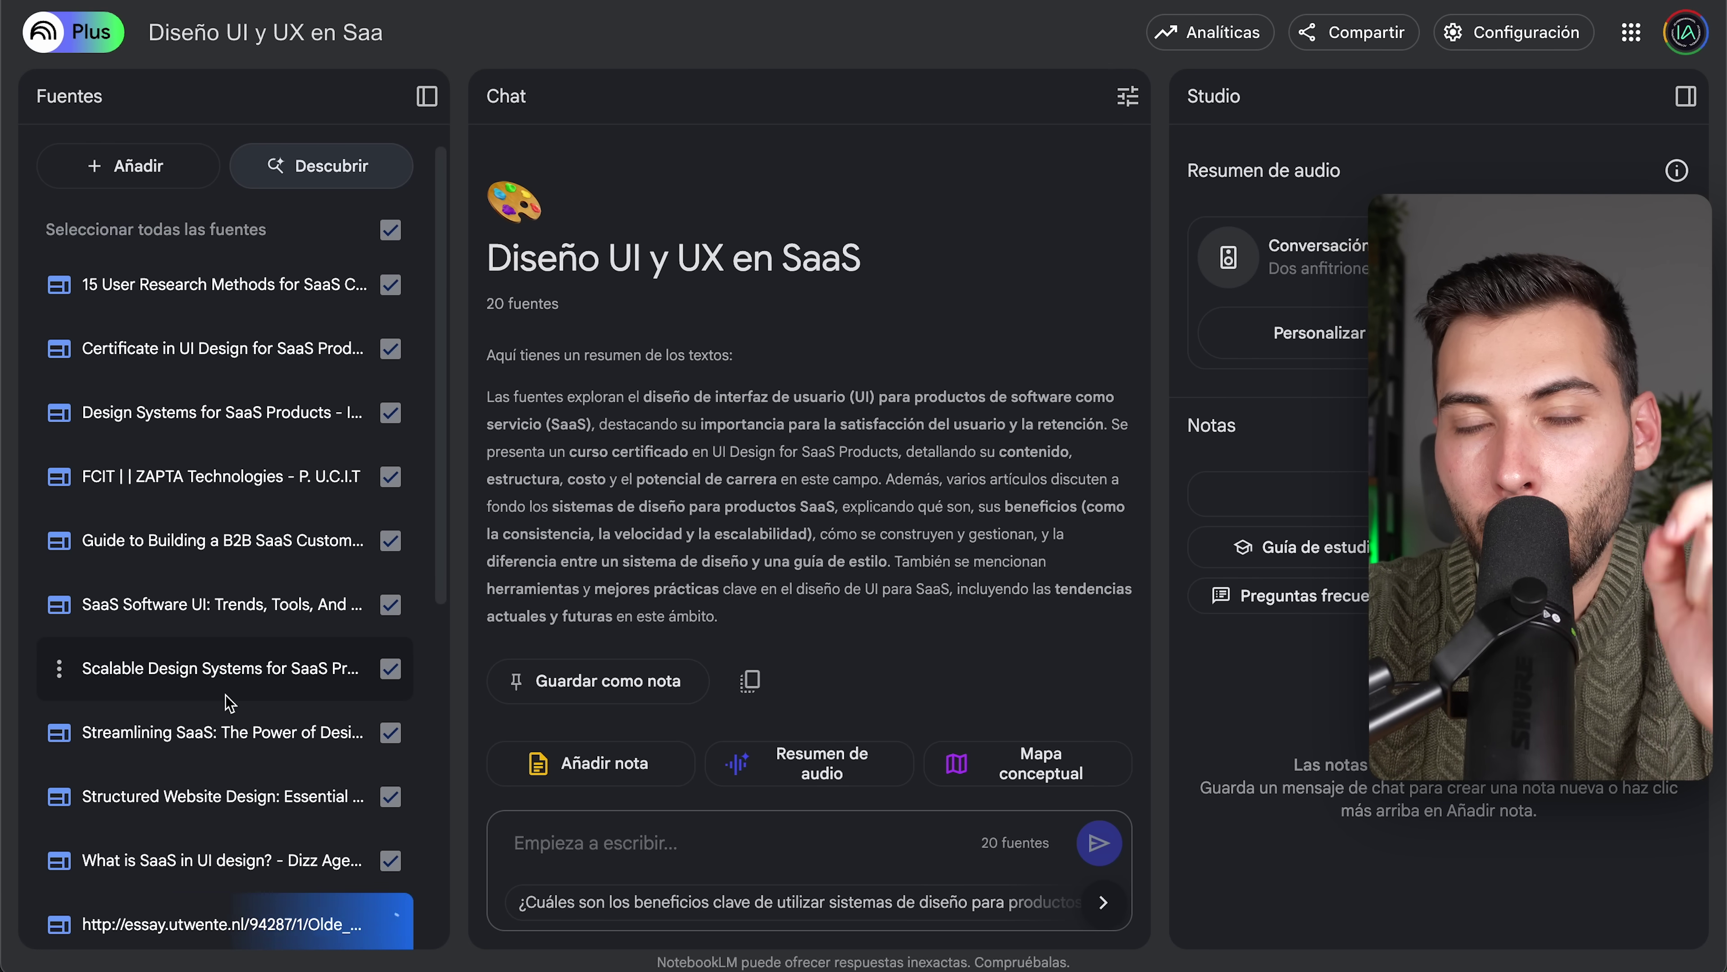
Step: Discover sources on 2025 color palette trends for SaaS products from dribbble.com or behance.net, and import all ten
click(272, 164)
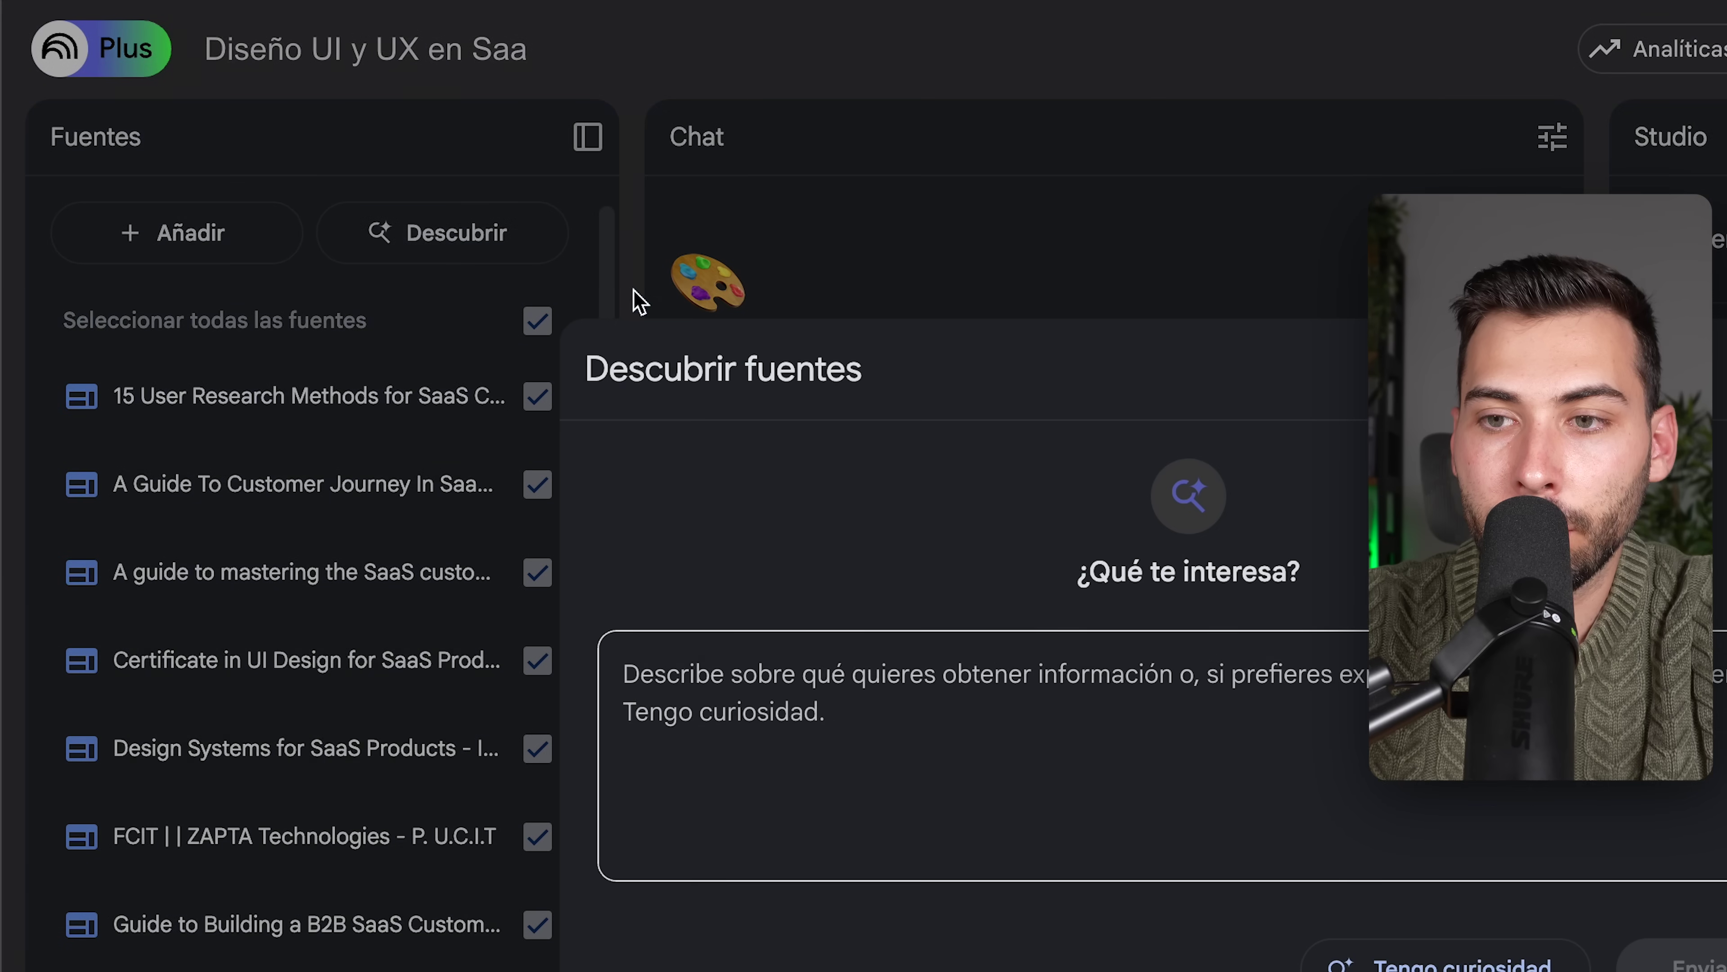
text(Tendencias de paletas de colores para productos SaaS en 2025  site:dribbble.com o site:behance.net "SaaS UI" tendencias paleta de colores 2025)
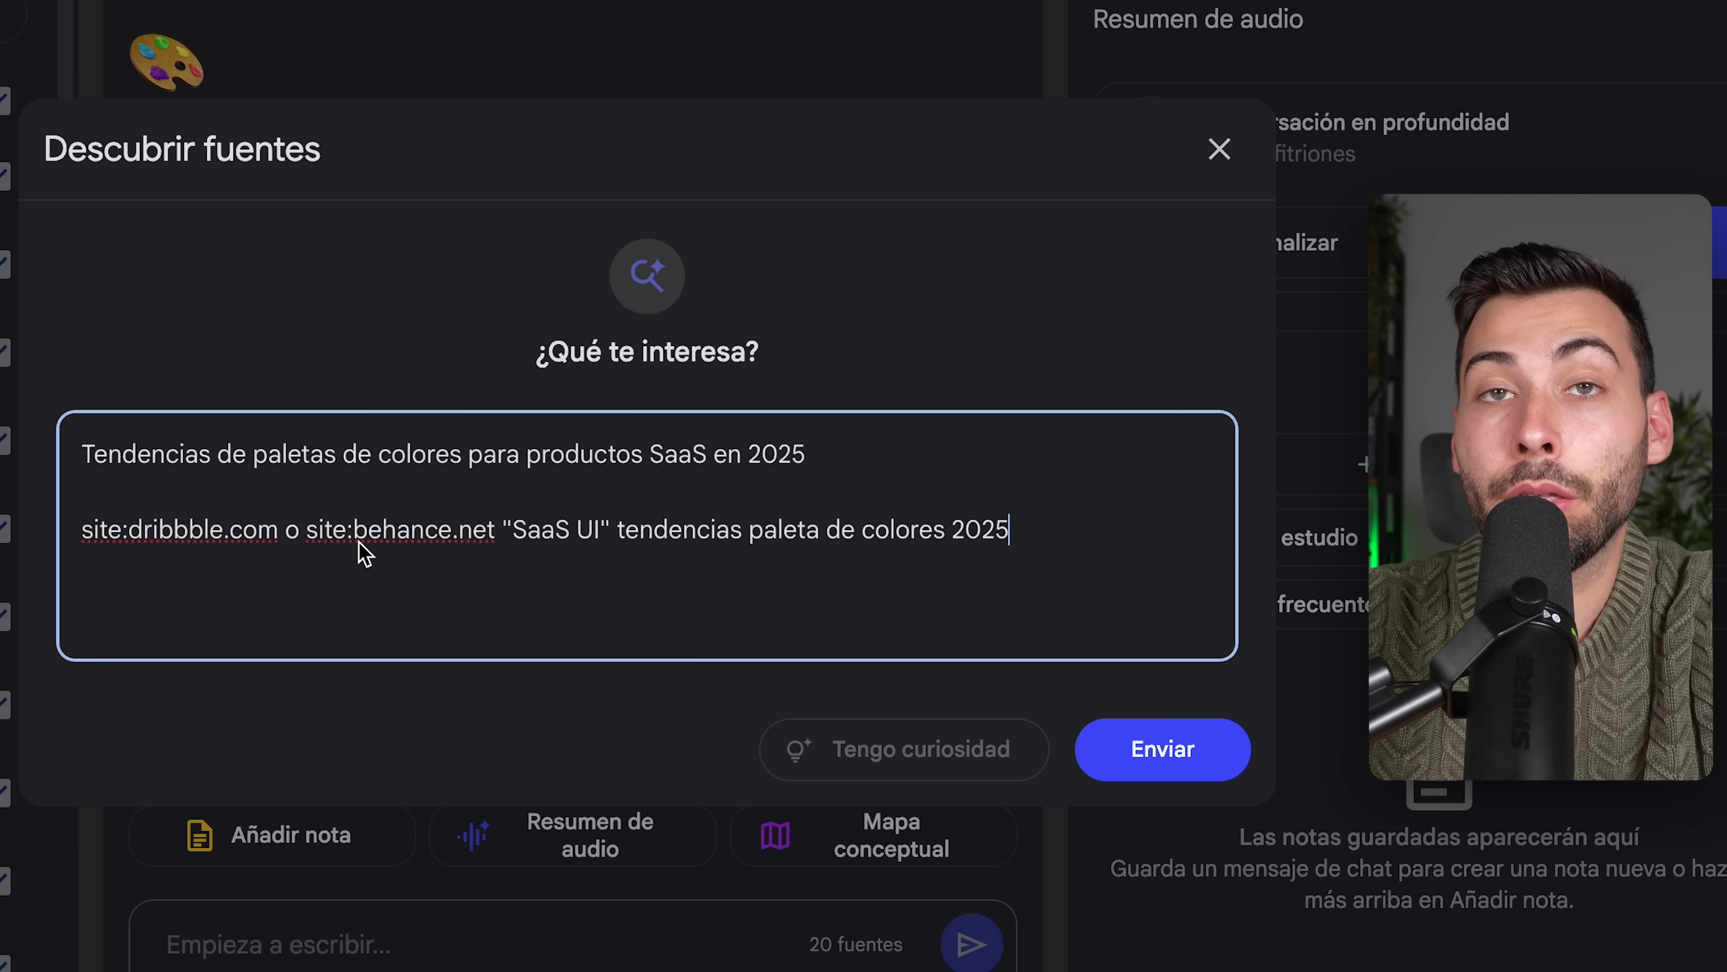
drag(359, 539, 494, 543)
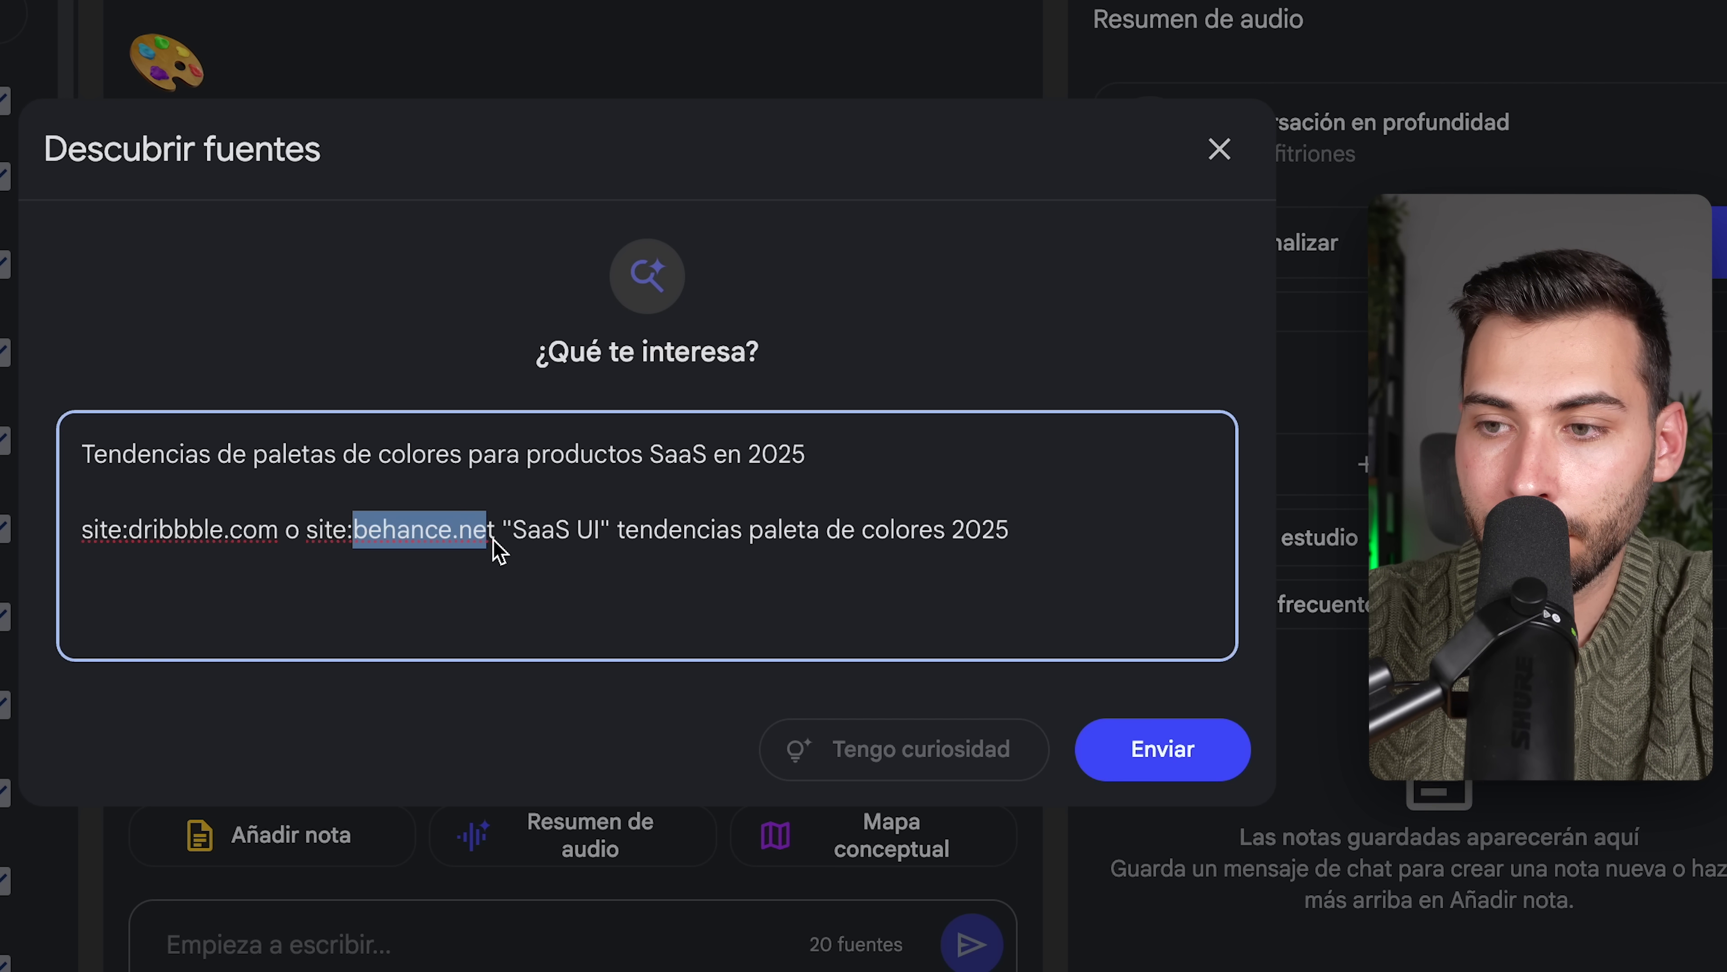
click(609, 578)
click(1237, 748)
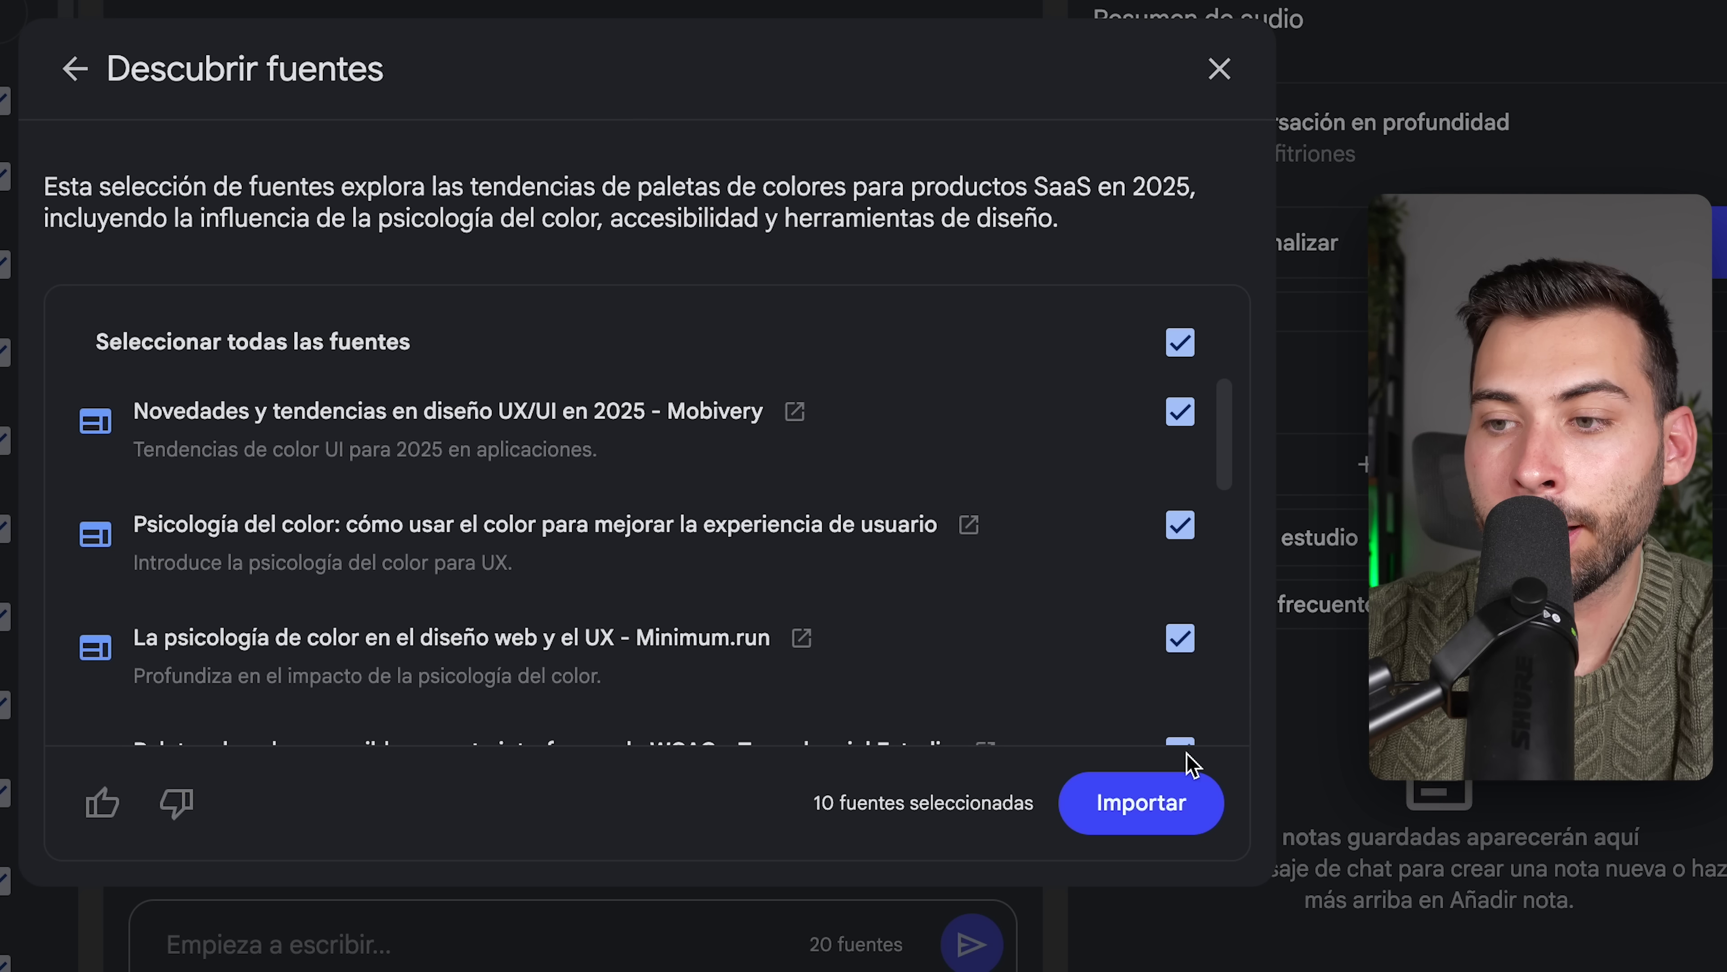
click(1161, 823)
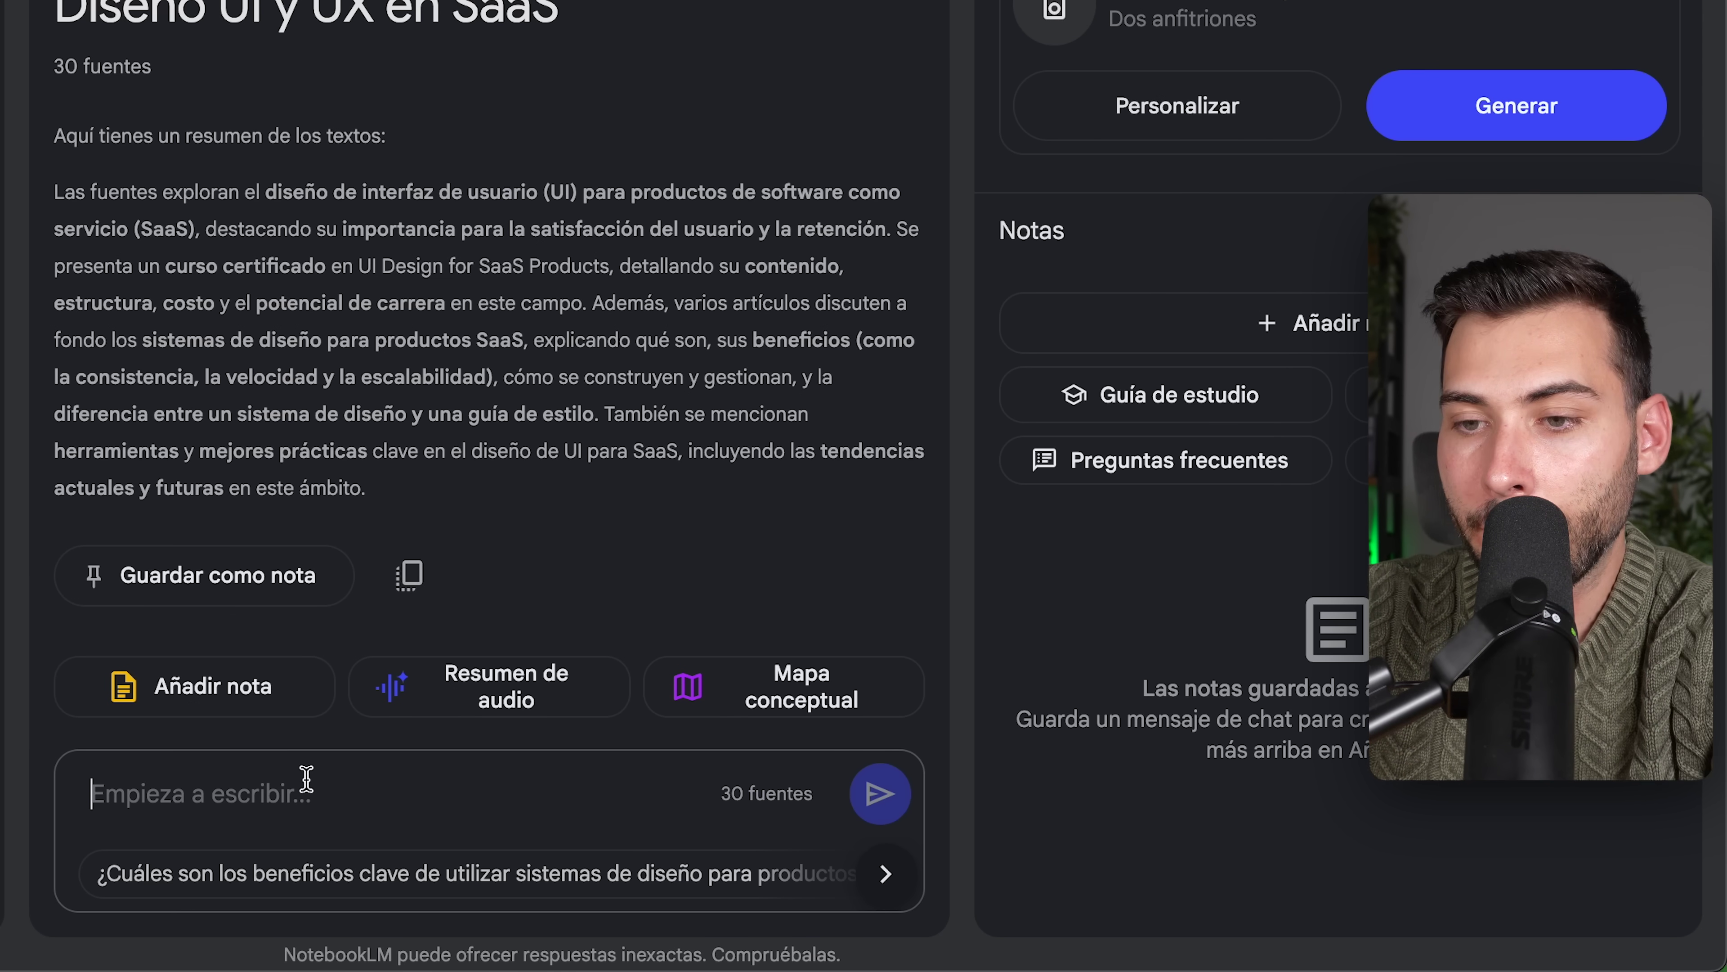
Step: Ask the chat for a report on usability best practices for SaaS design, including key color palettes and other concrete data
text(Crea un informe con las mejores prácticas de usabilidad que debe tener el diseño de un saas, añade aspectos claves como paleta de colores claves y otros datos aterrizados)
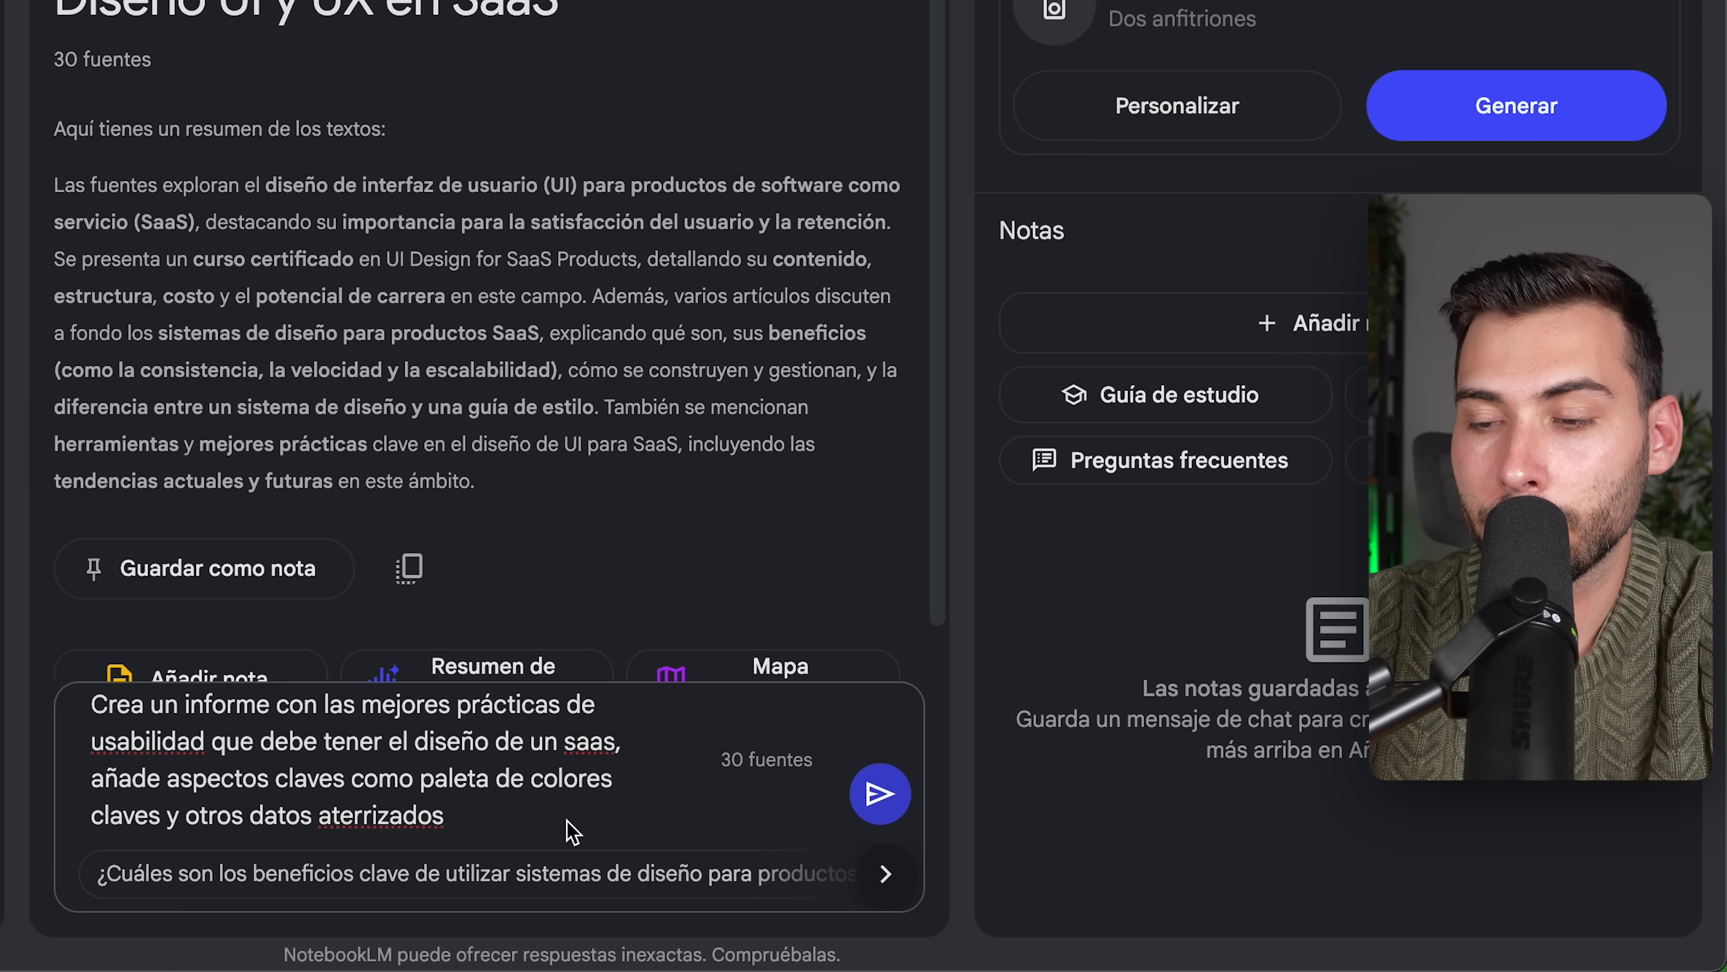
click(880, 794)
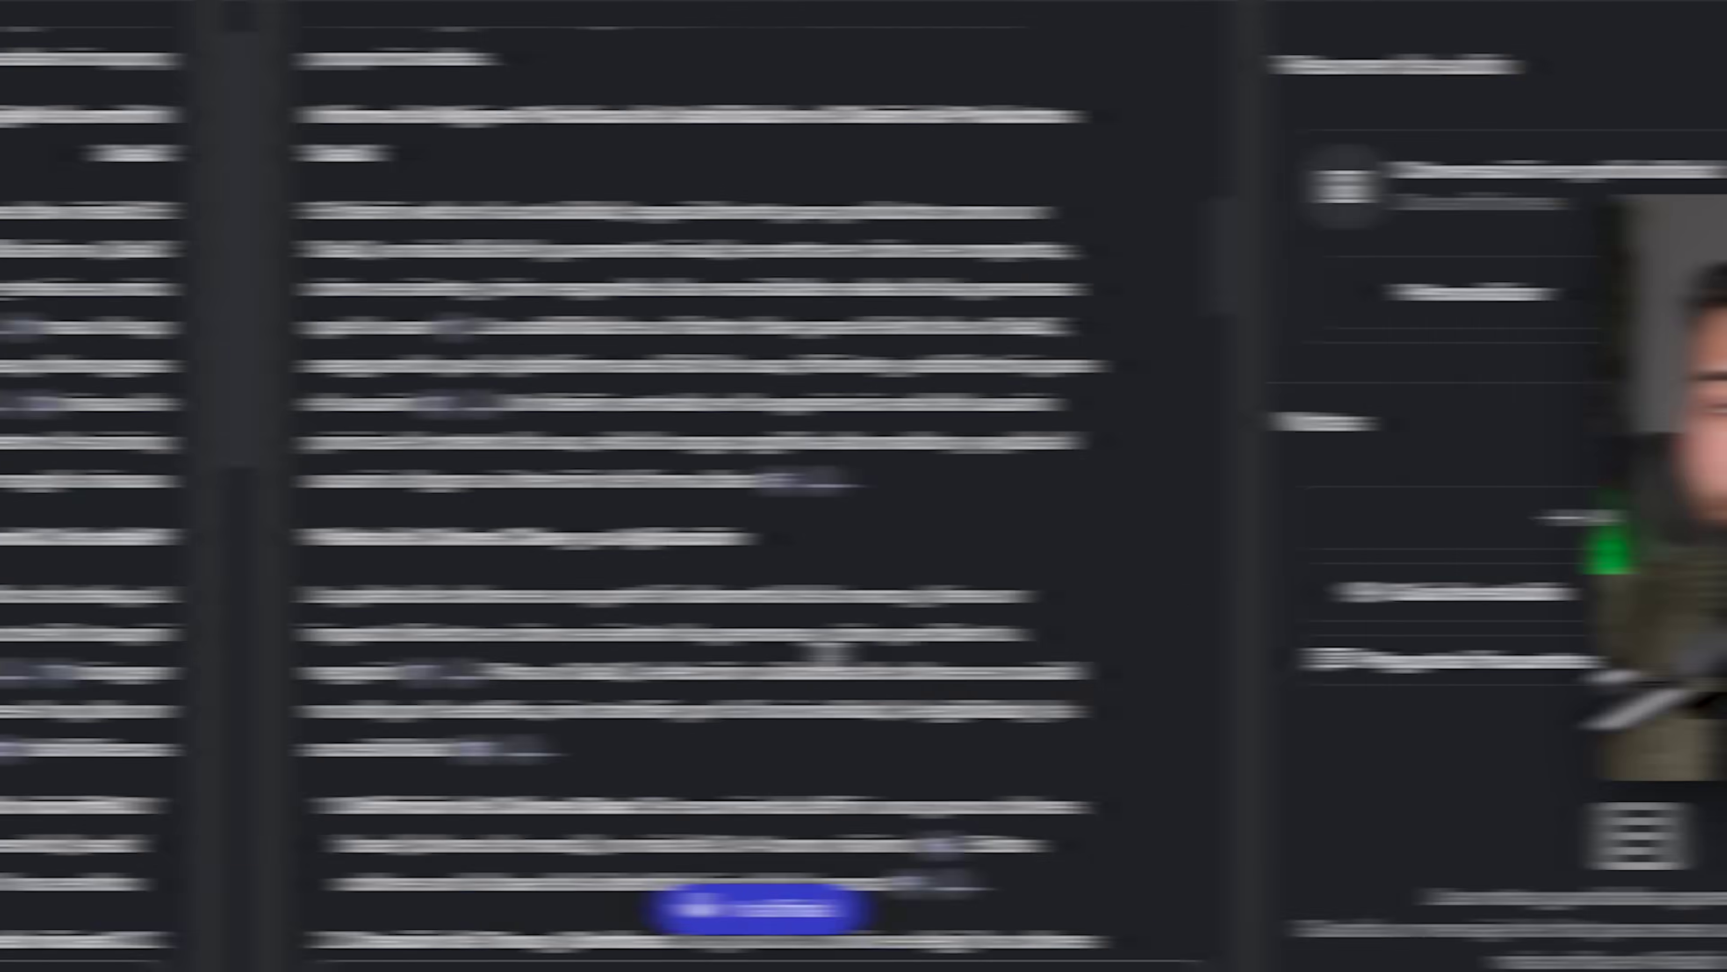
Step: Review the SaaS usability report from the color palette section through accessibility and design elements to its summary, and copy the whole answer
scroll(593, 654, down, 6)
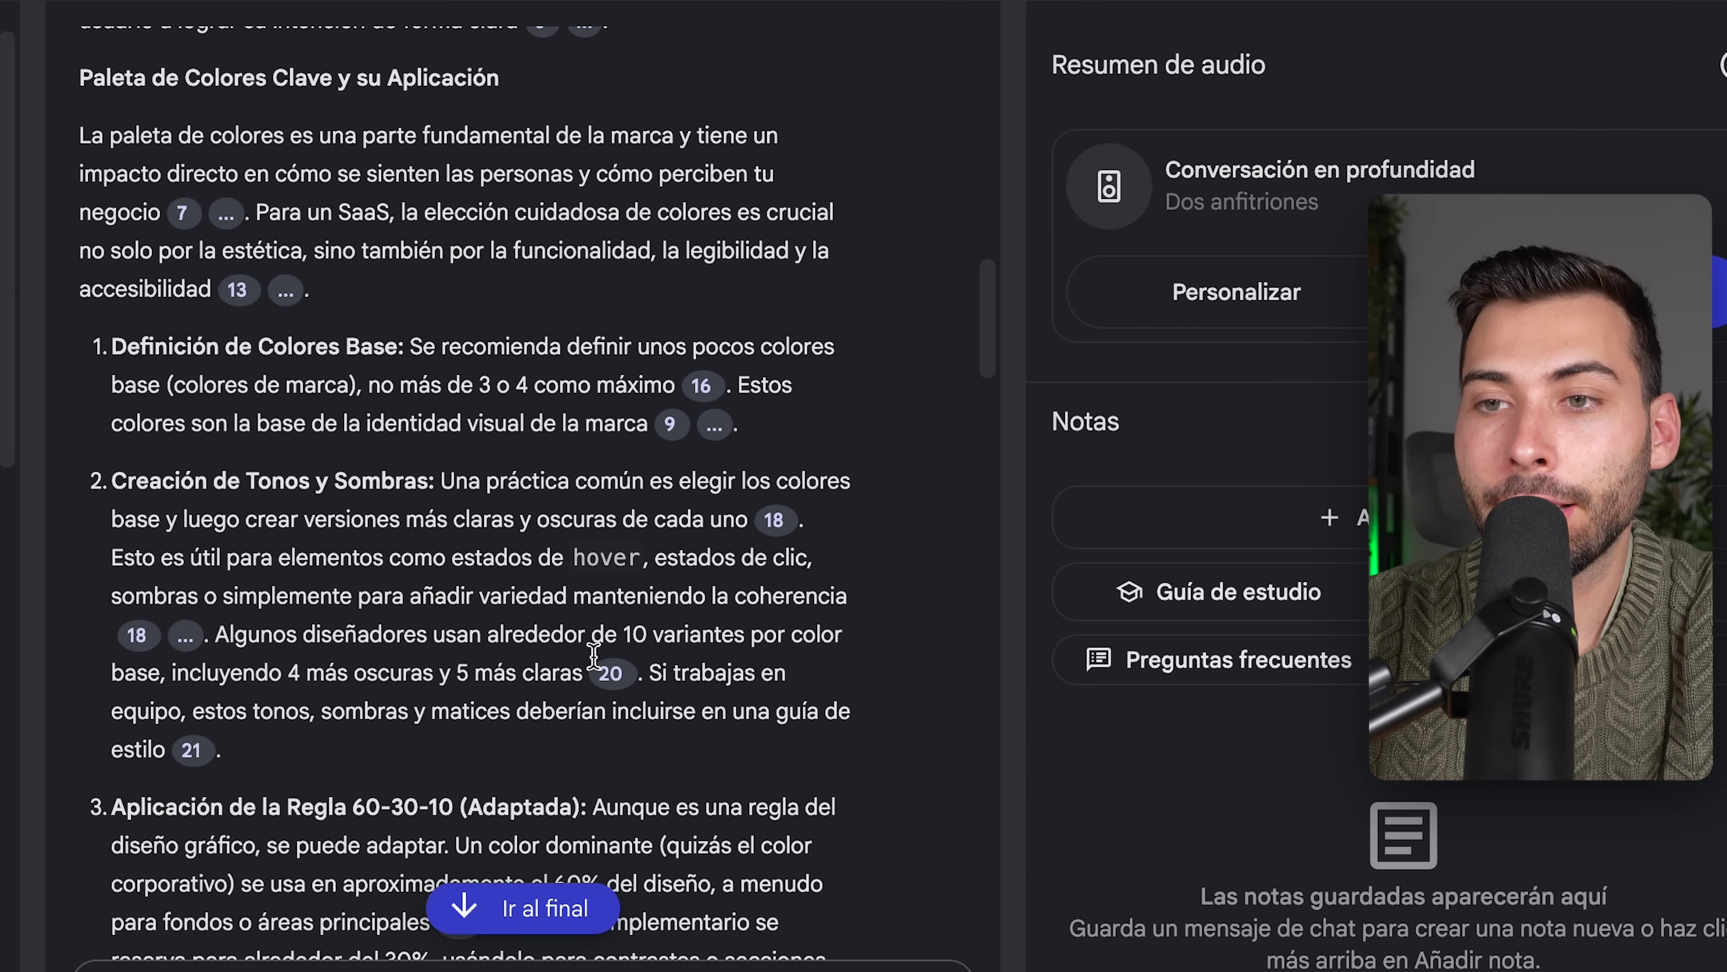
scroll(495, 488, down, 4)
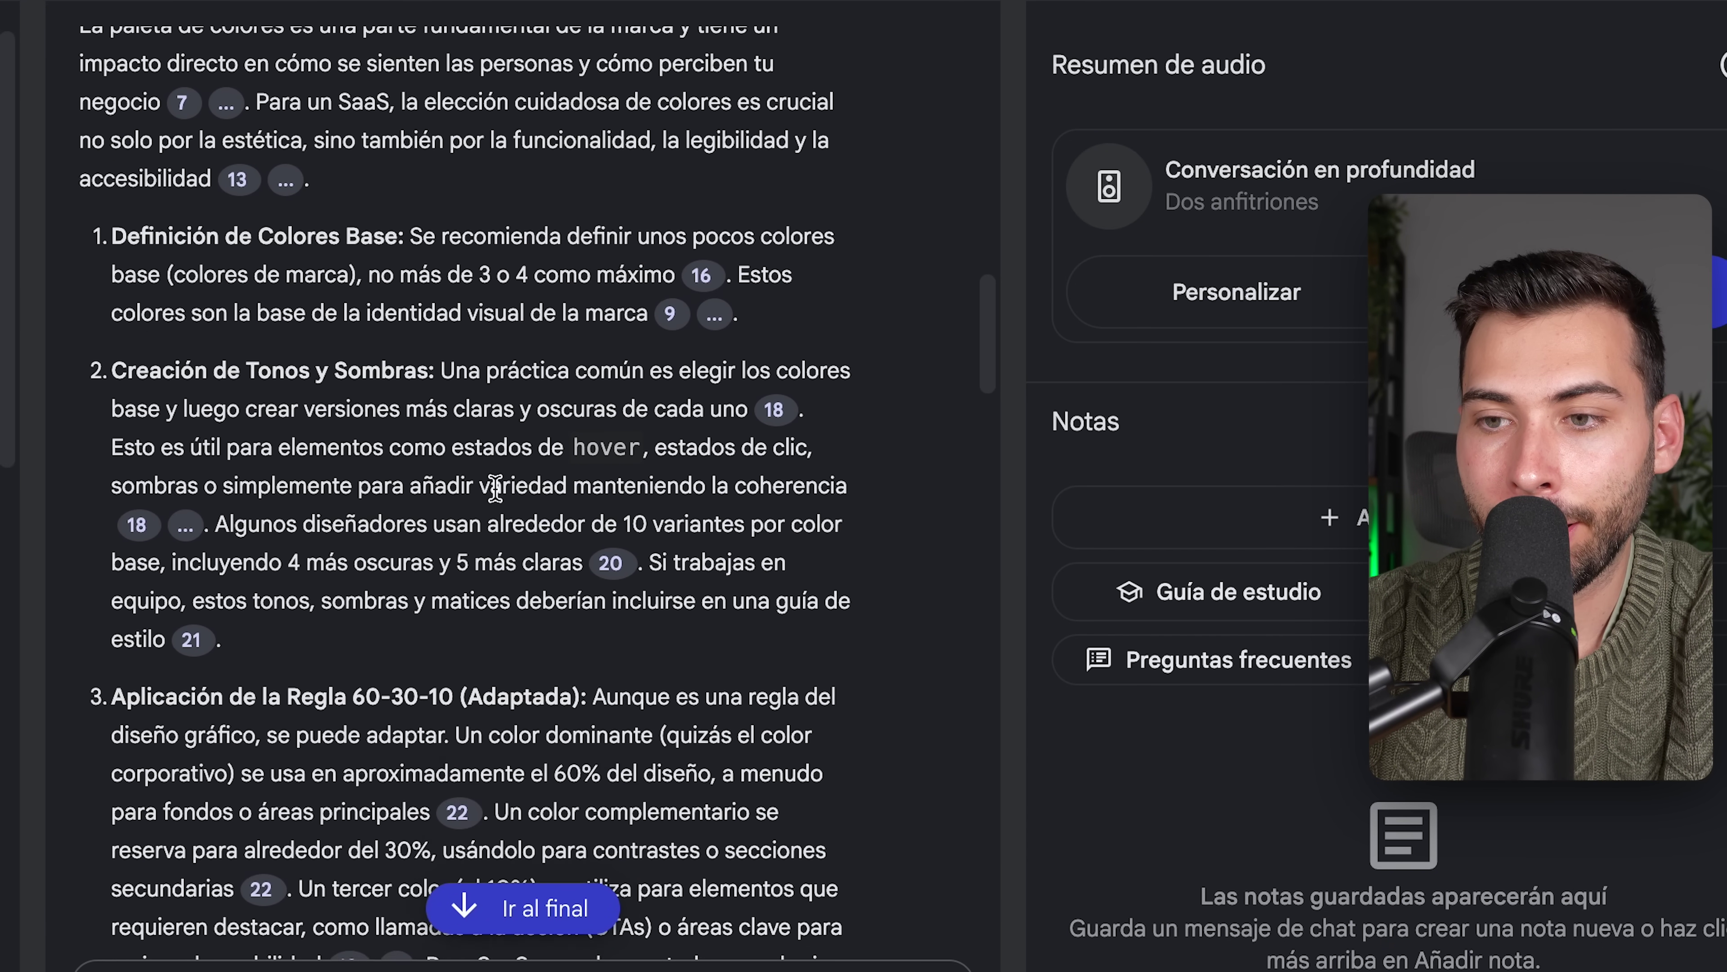
scroll(496, 489, down, 10)
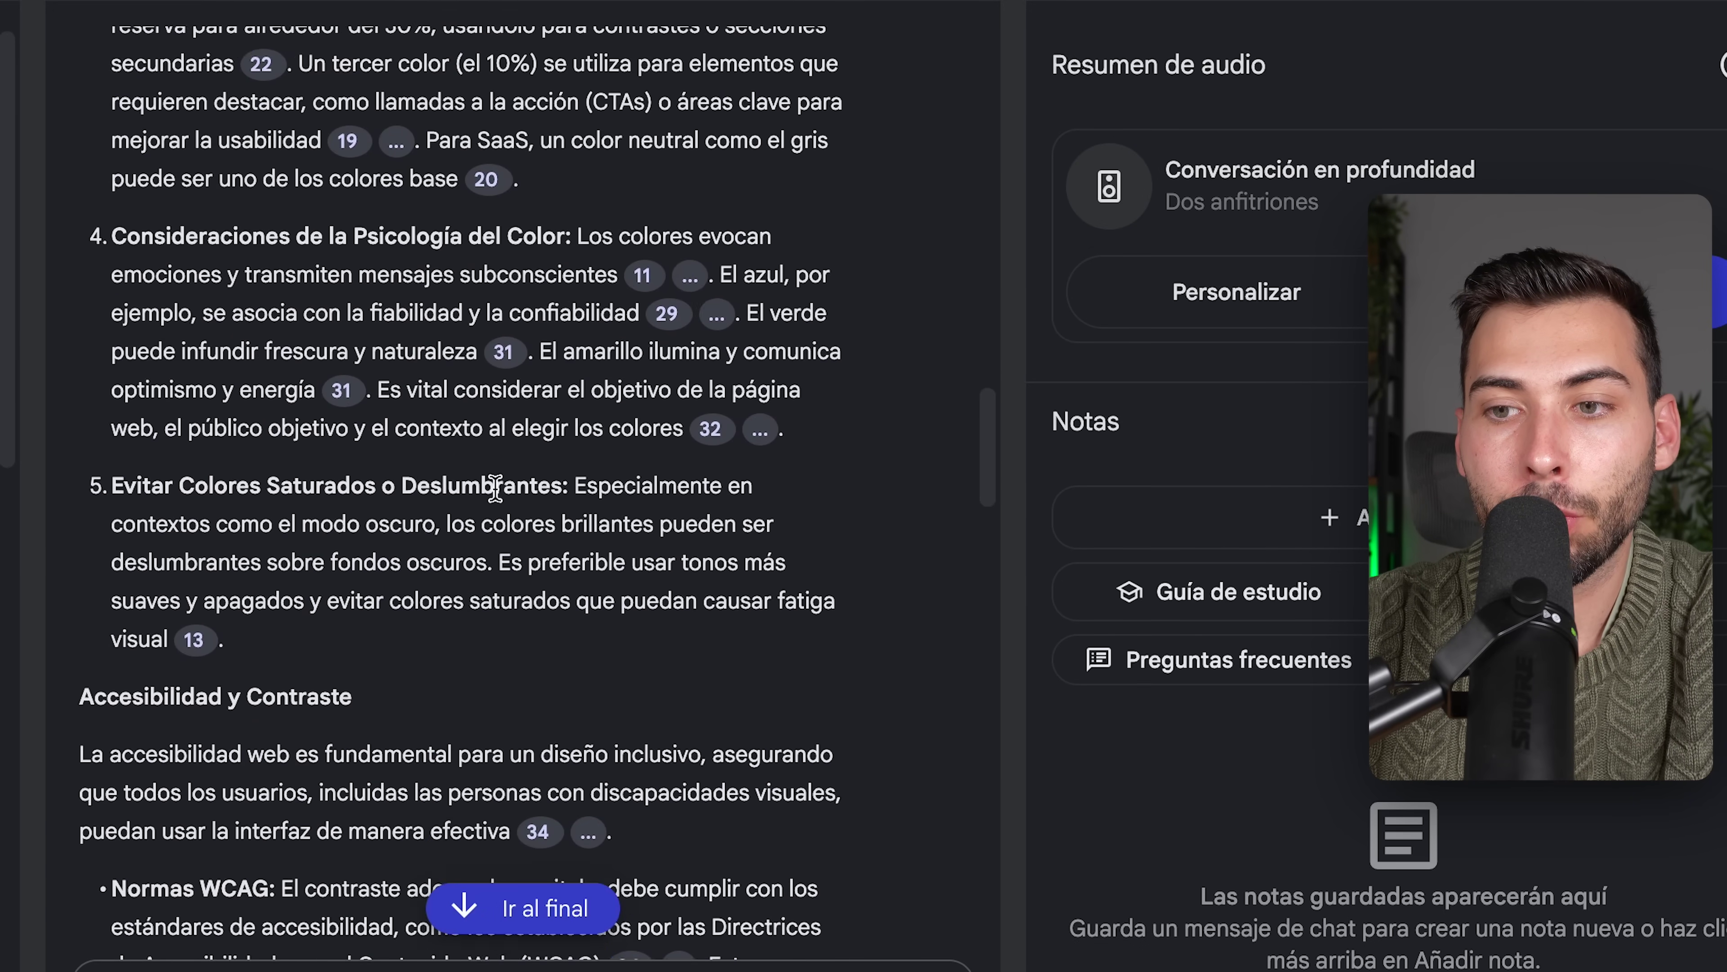
scroll(501, 501, down, 6)
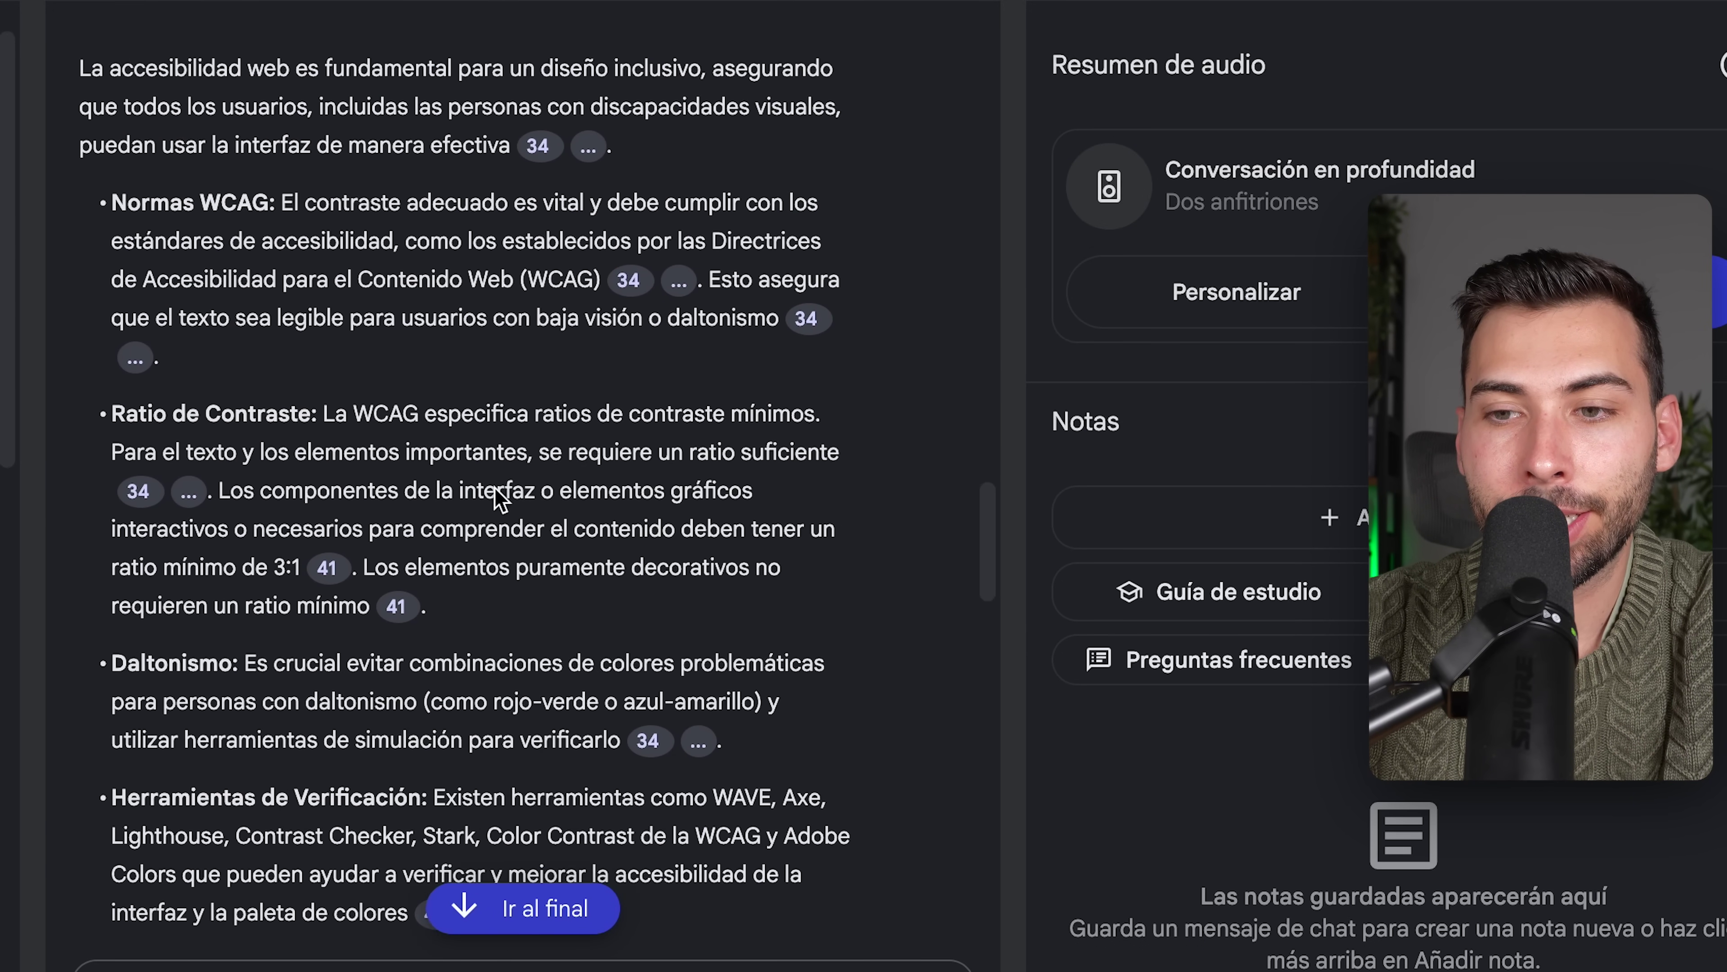
scroll(501, 500, down, 10)
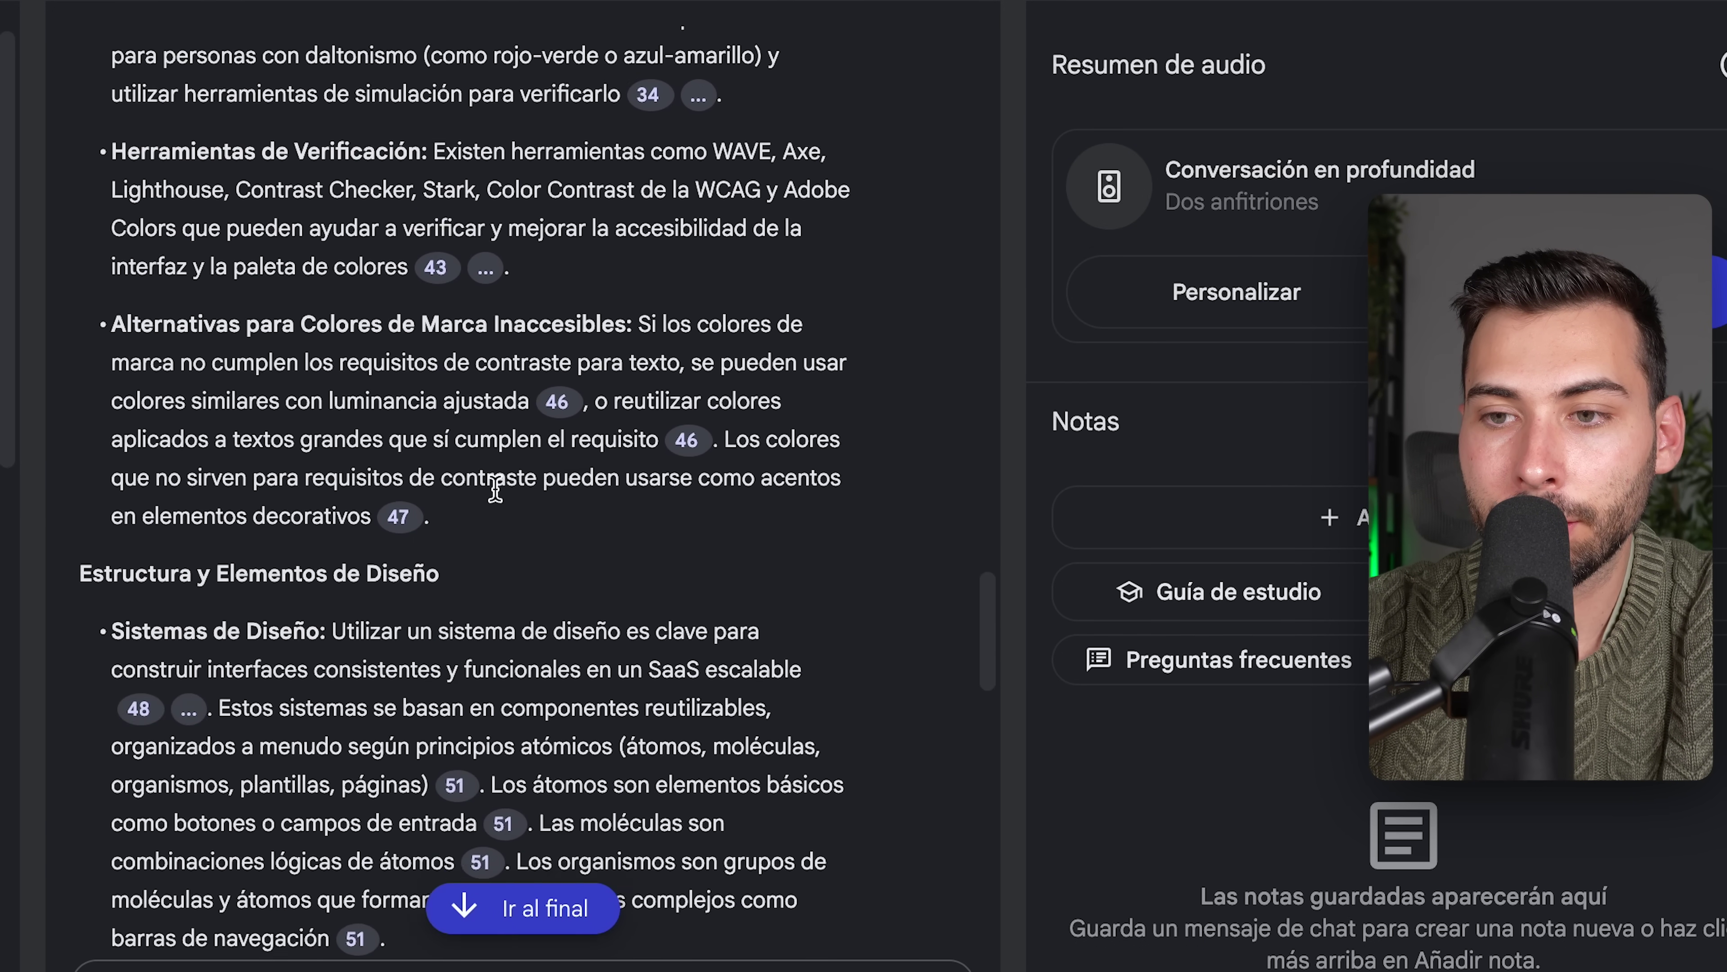
scroll(501, 500, down, 8)
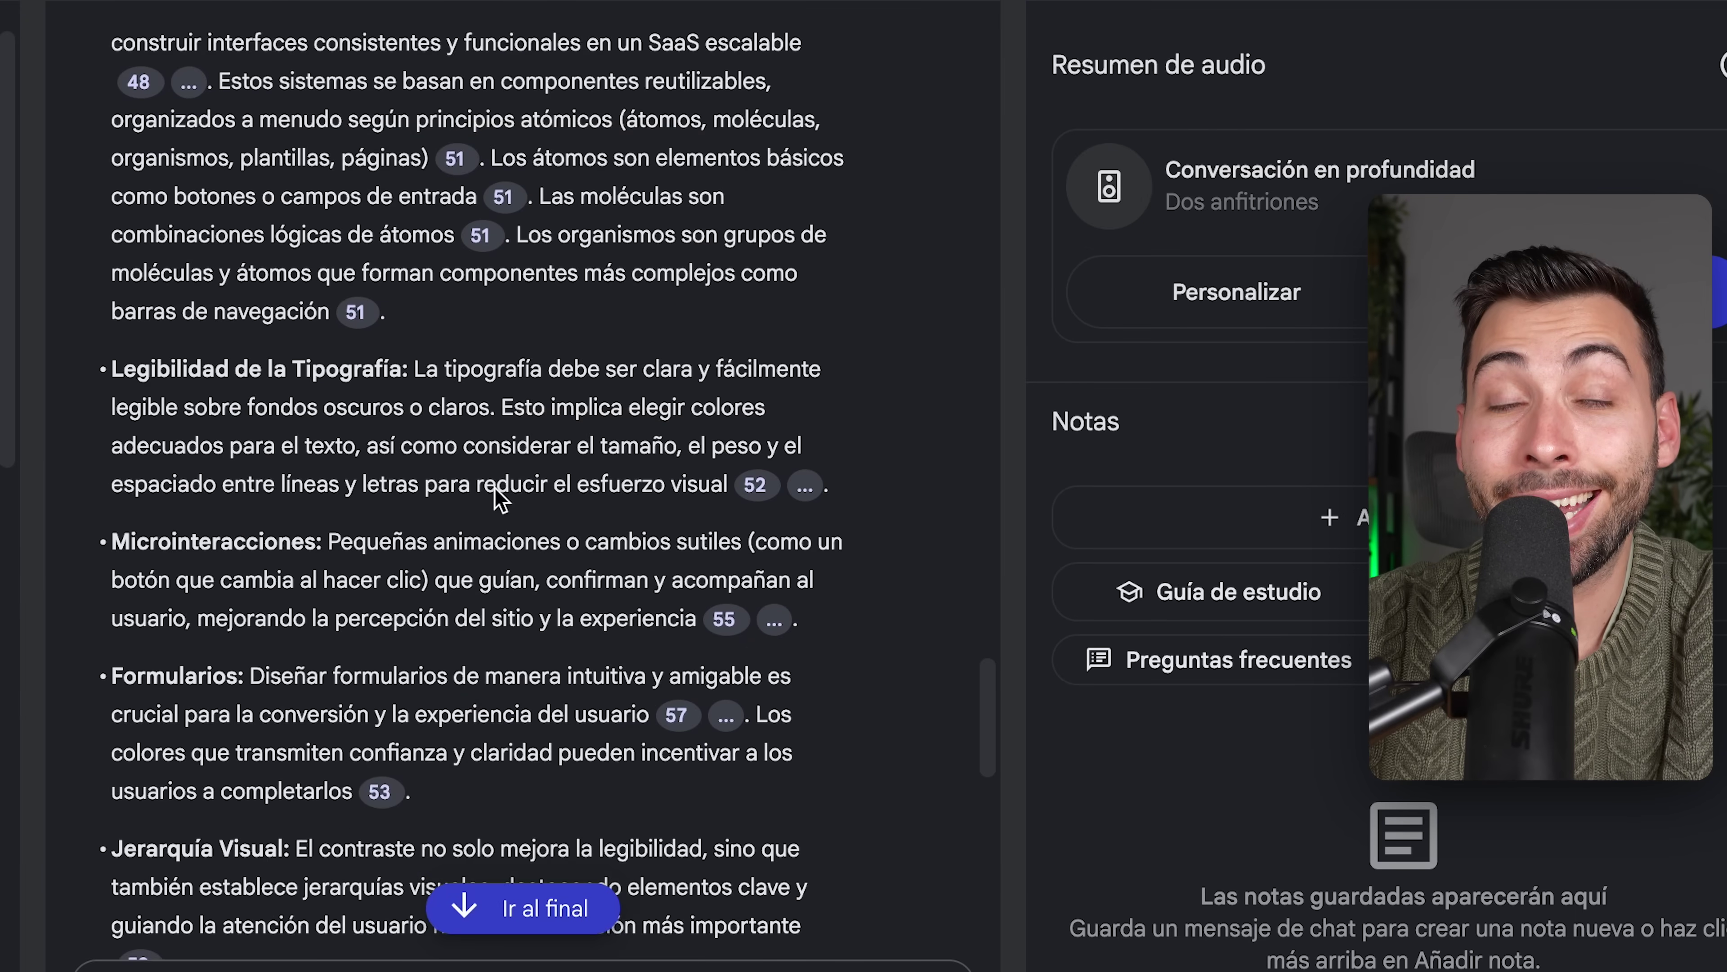
scroll(496, 490, down, 10)
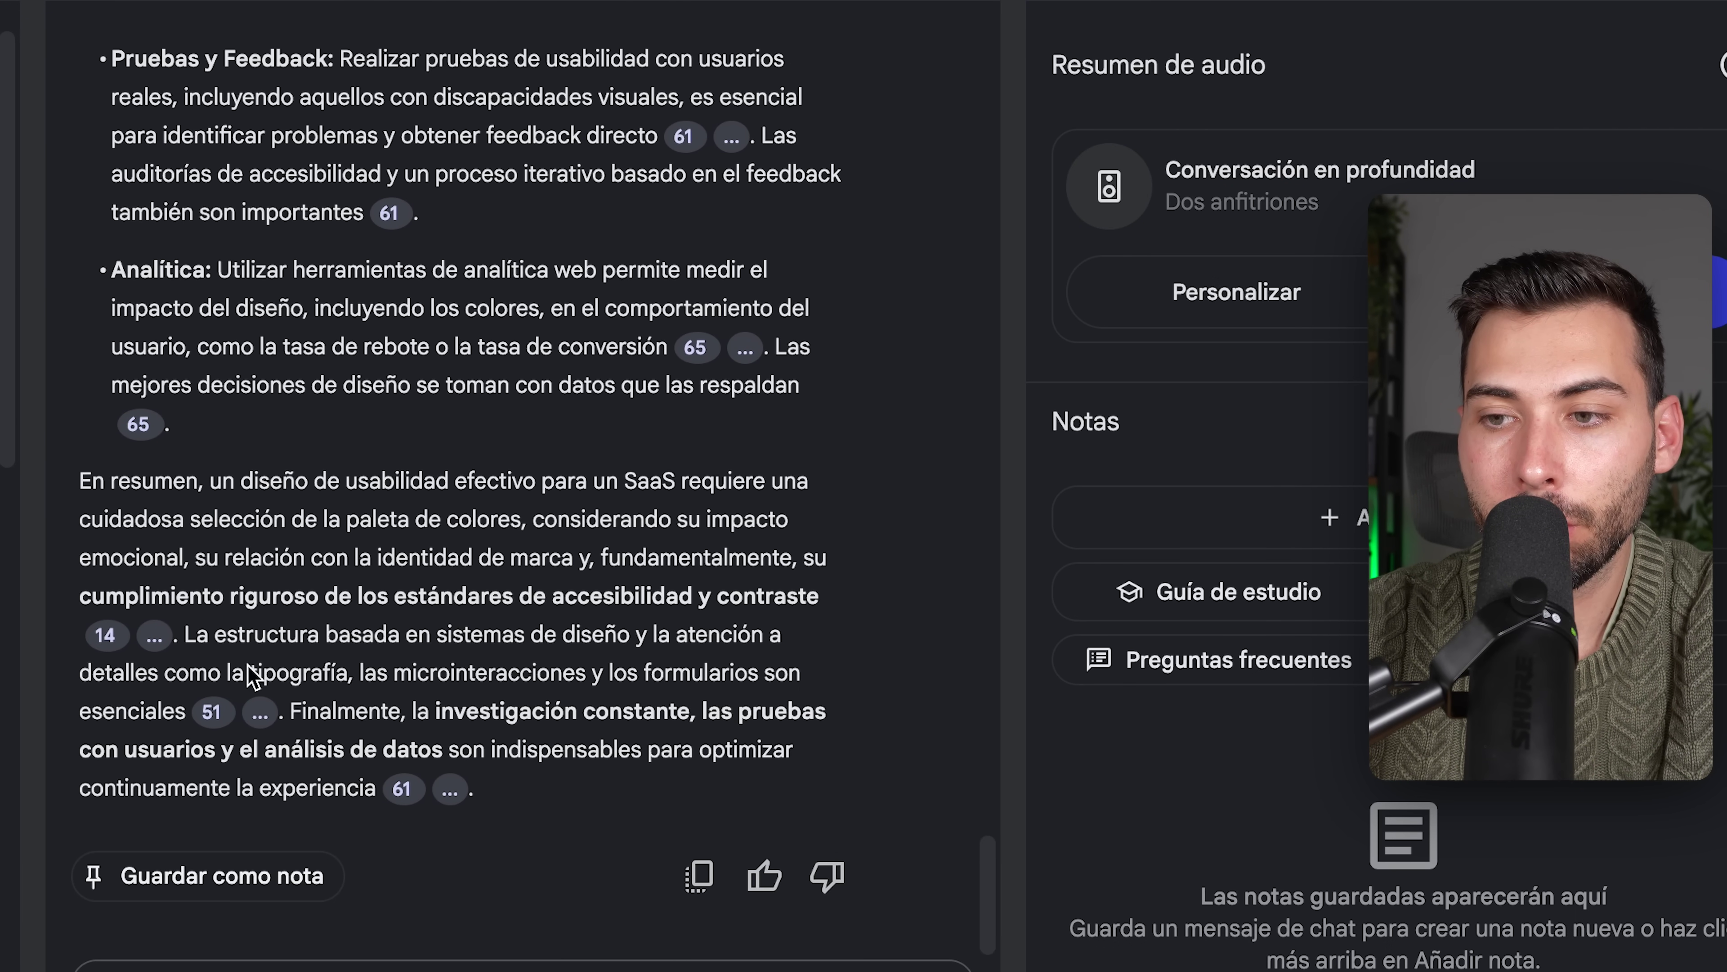
click(700, 876)
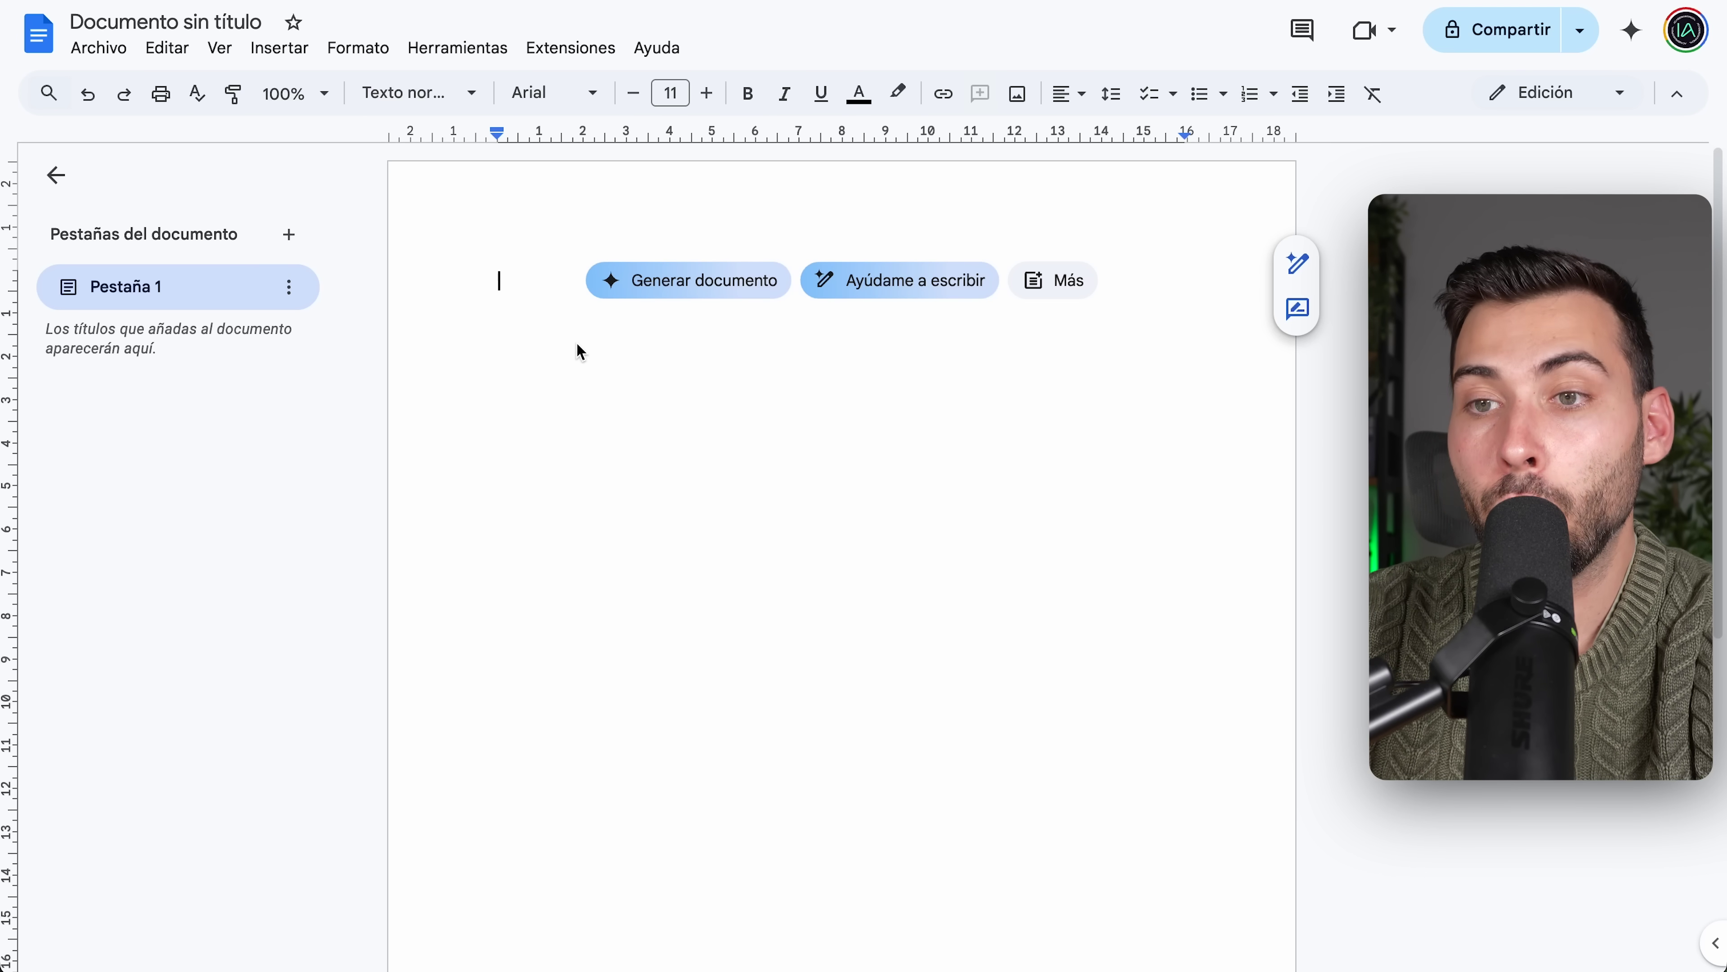
Step: Paste the copied SaaS usability report into the blank document and delete its introductory "Aquí tienes un informe" paragraph
key(ctrl+v)
double_click(478, 308)
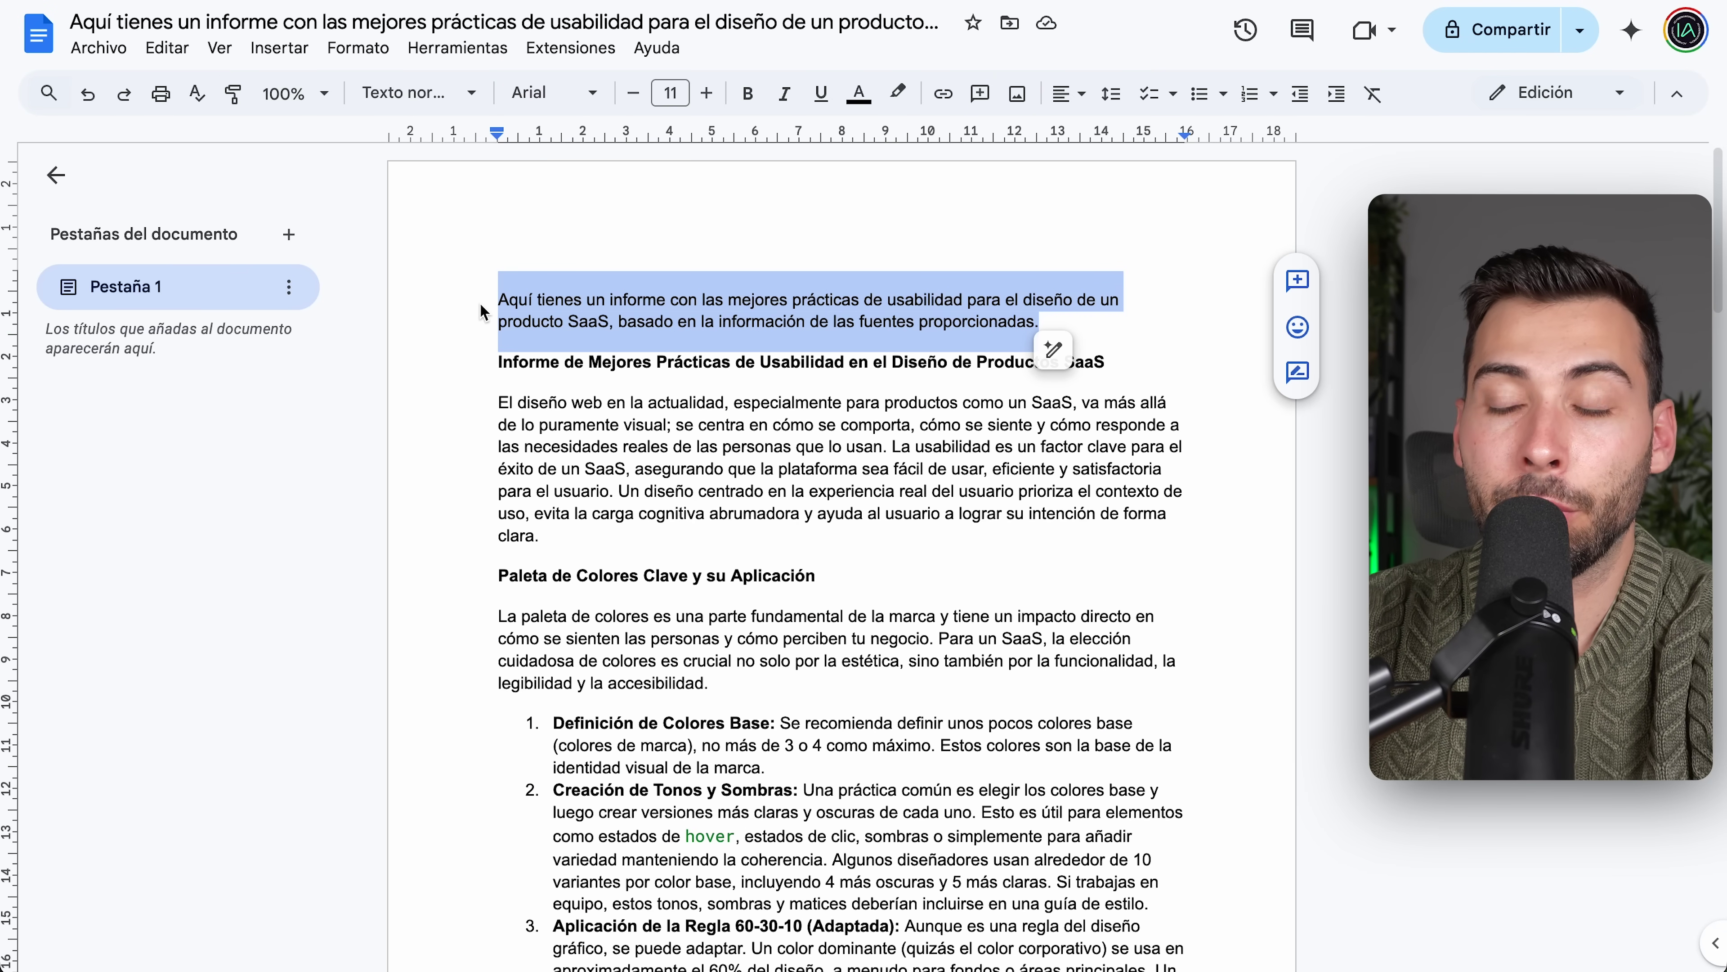
key(BackSpace)
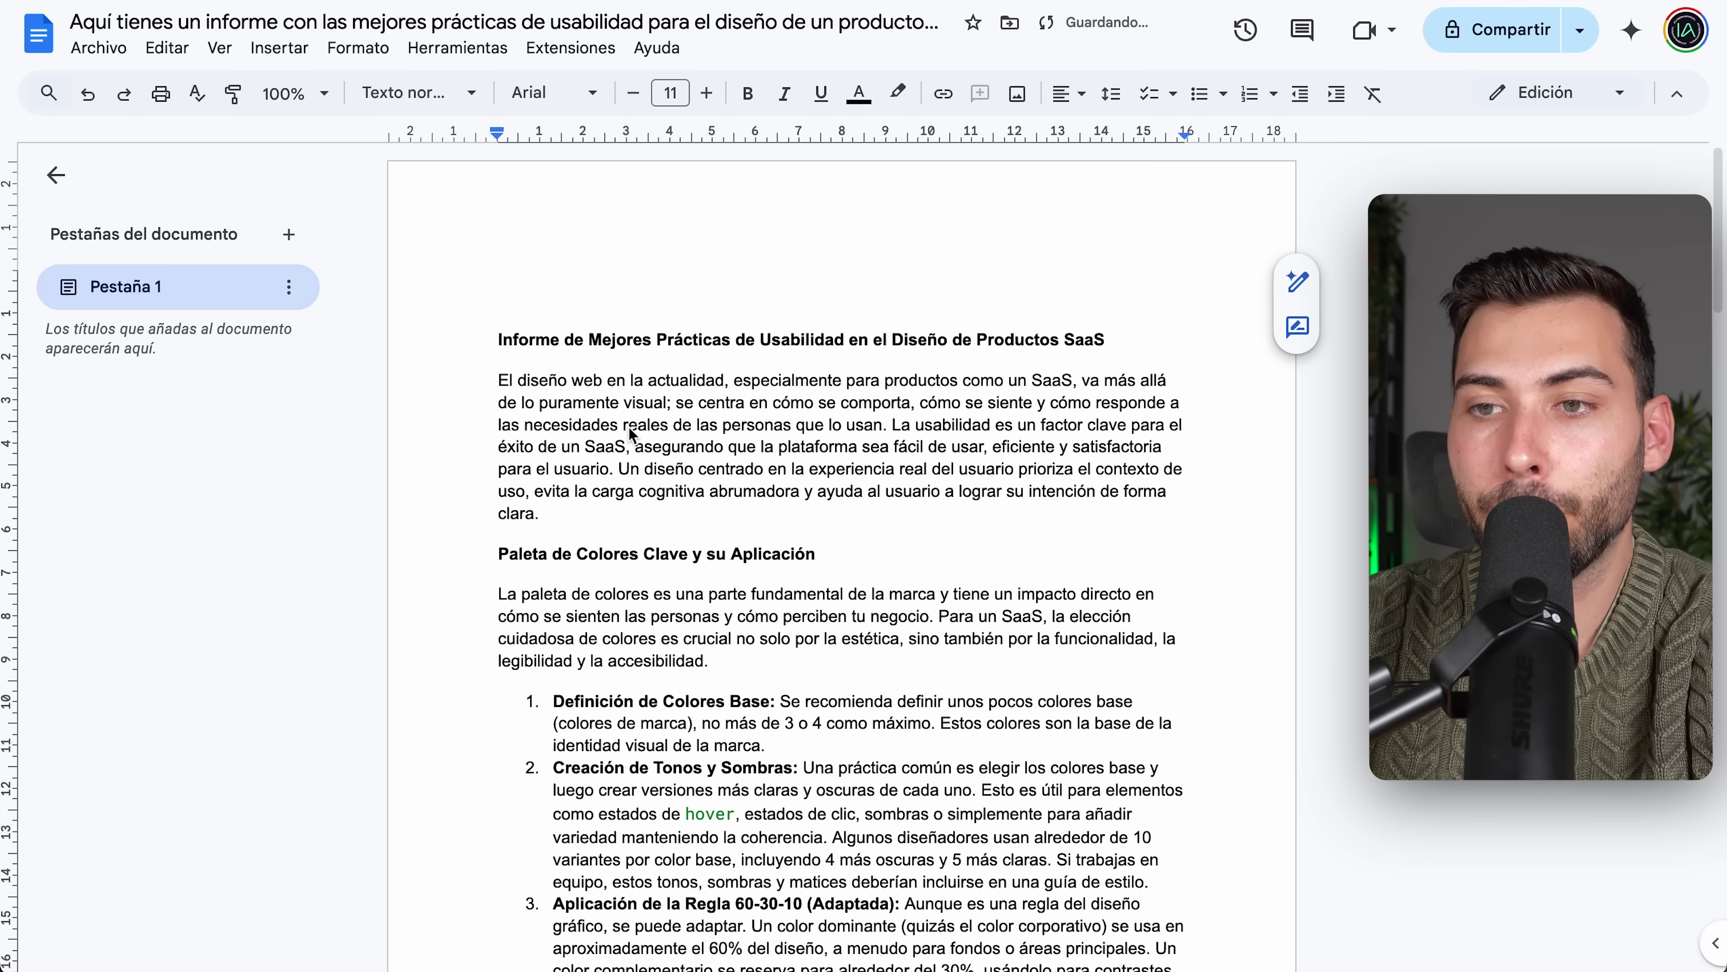
Step: Download the usability report document as a PDF file
click(99, 47)
mouse_move(229, 298)
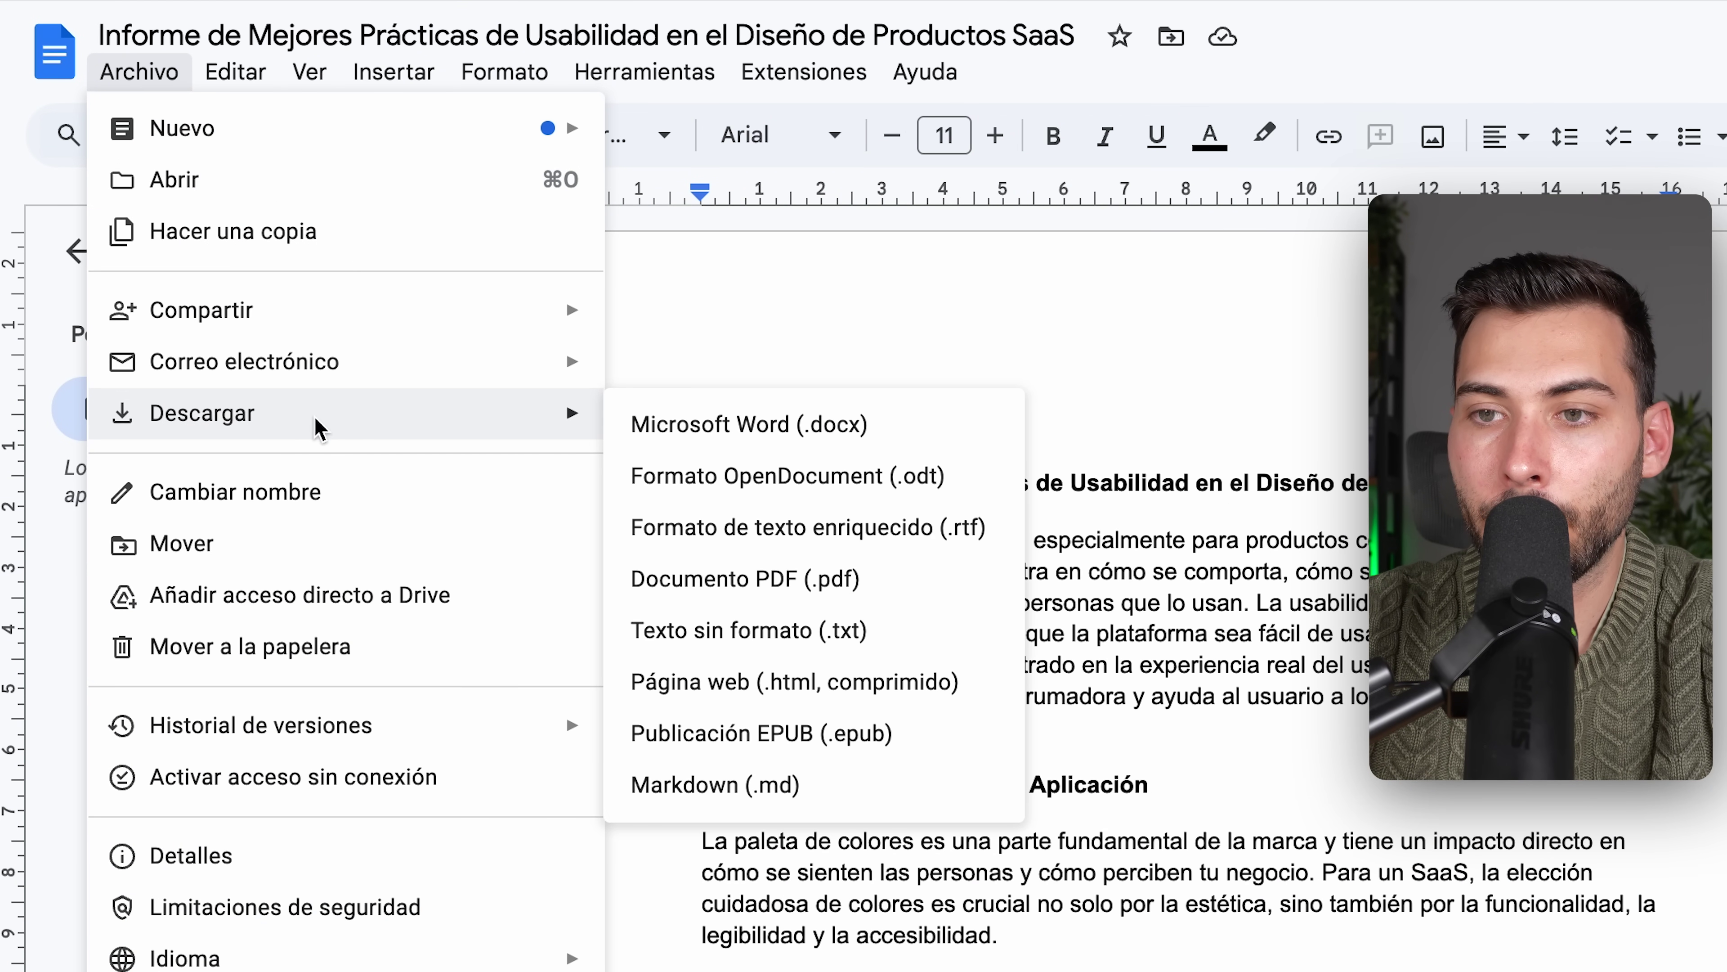
click(794, 602)
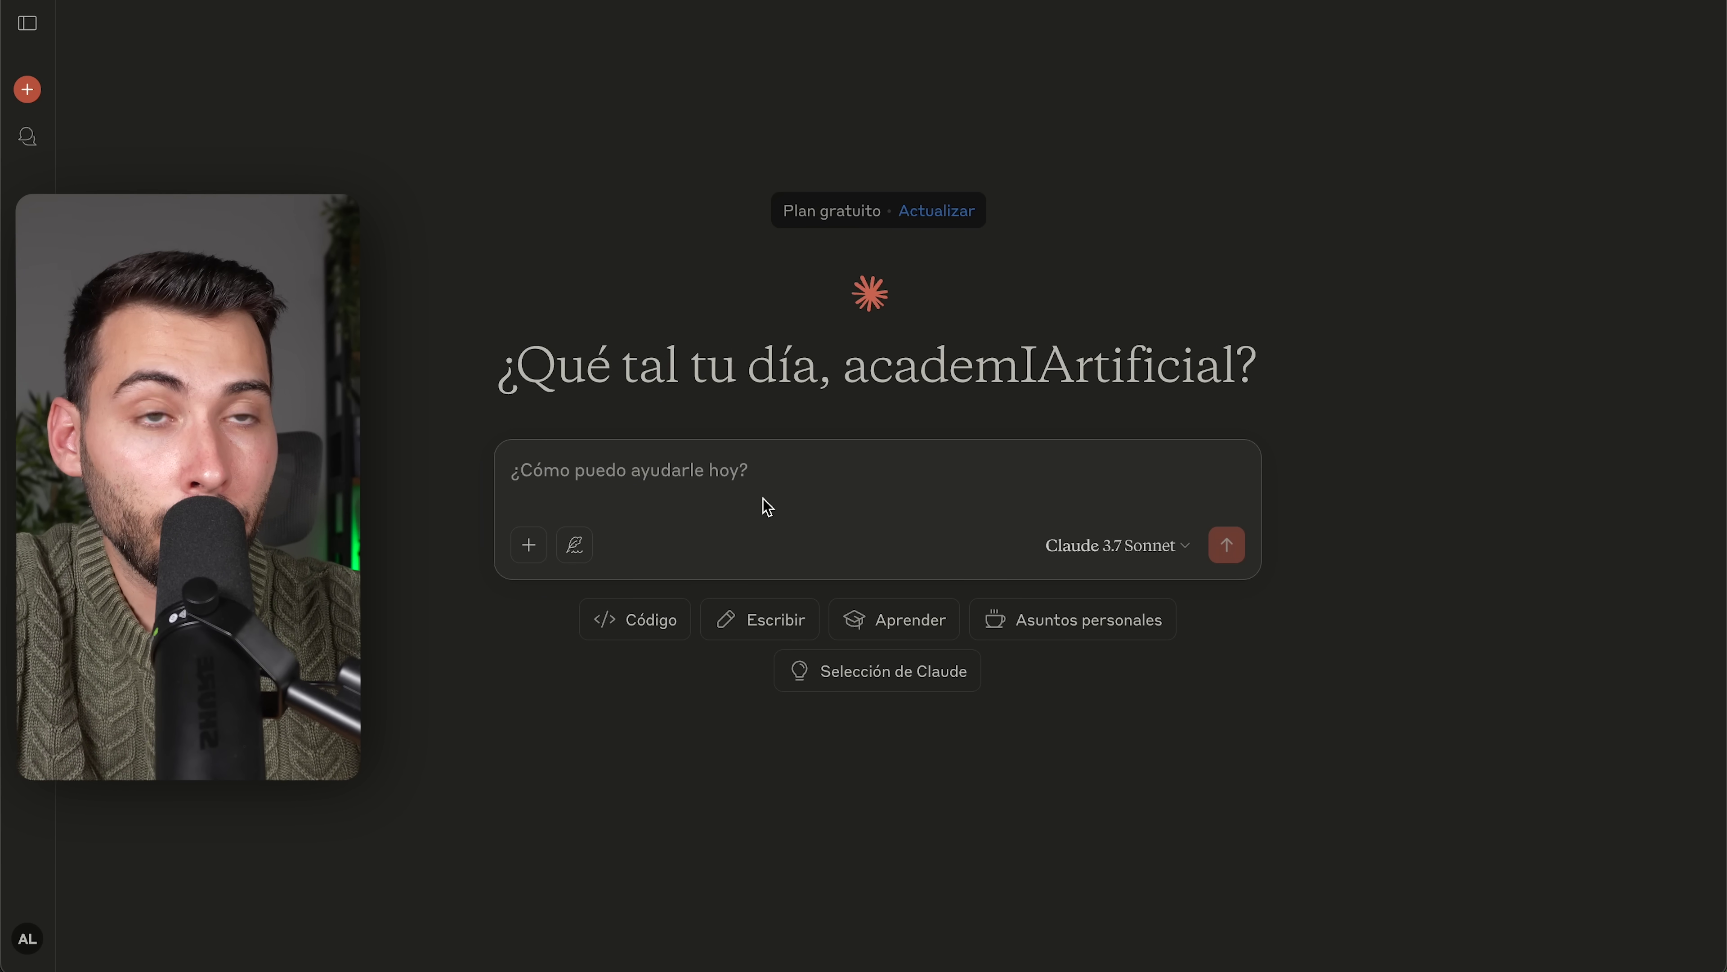
Step: In Claude, attach the report PDF and submit the UI/UX designer prompt for a one-page brand-sentiment dashboard with mock data, wireframes and the attached style guide
drag(1399, 81, 800, 498)
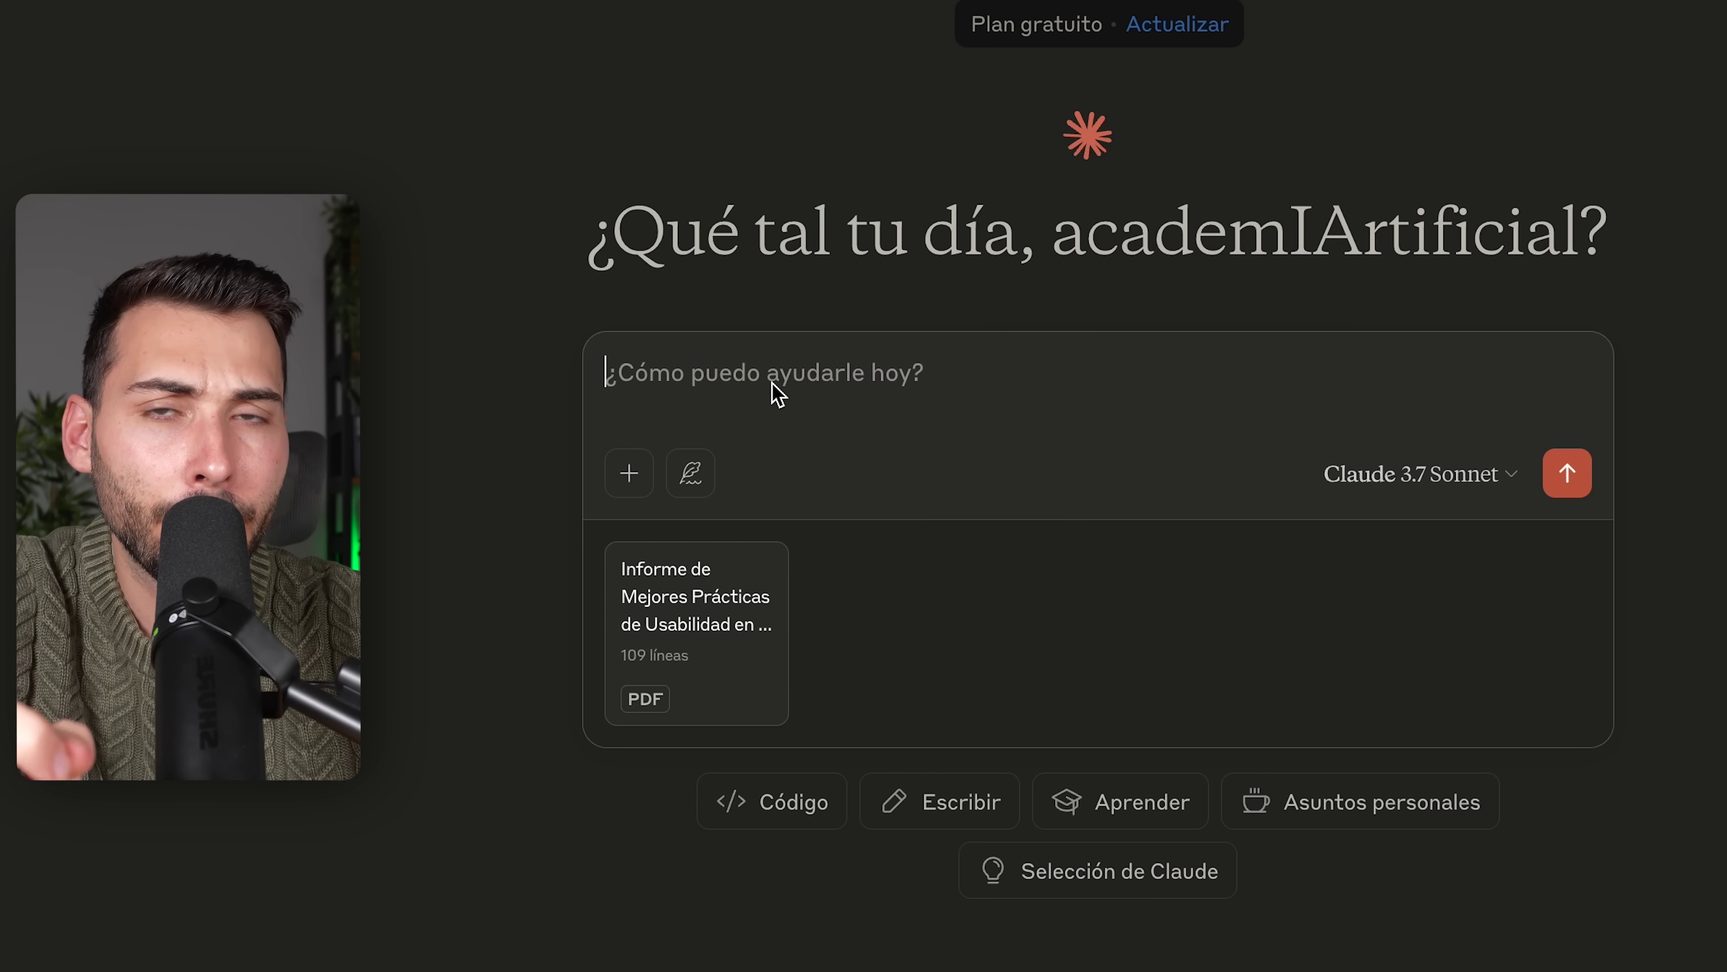
key(ctrl+v)
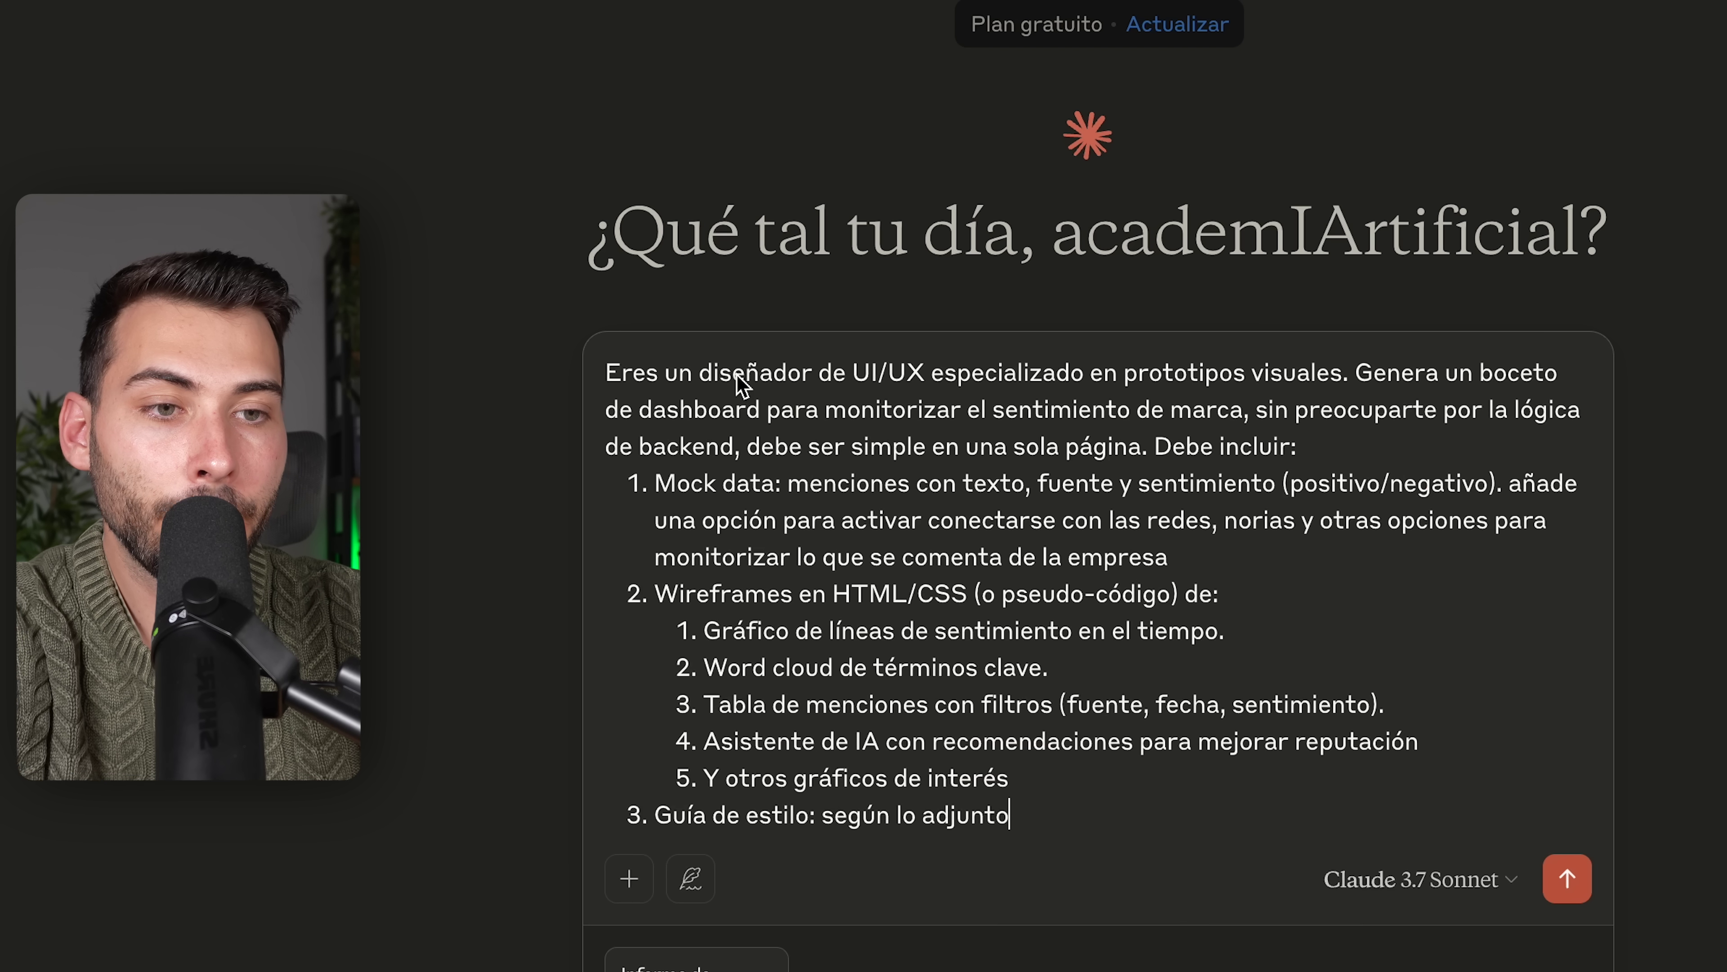
scroll(987, 597, down, 1)
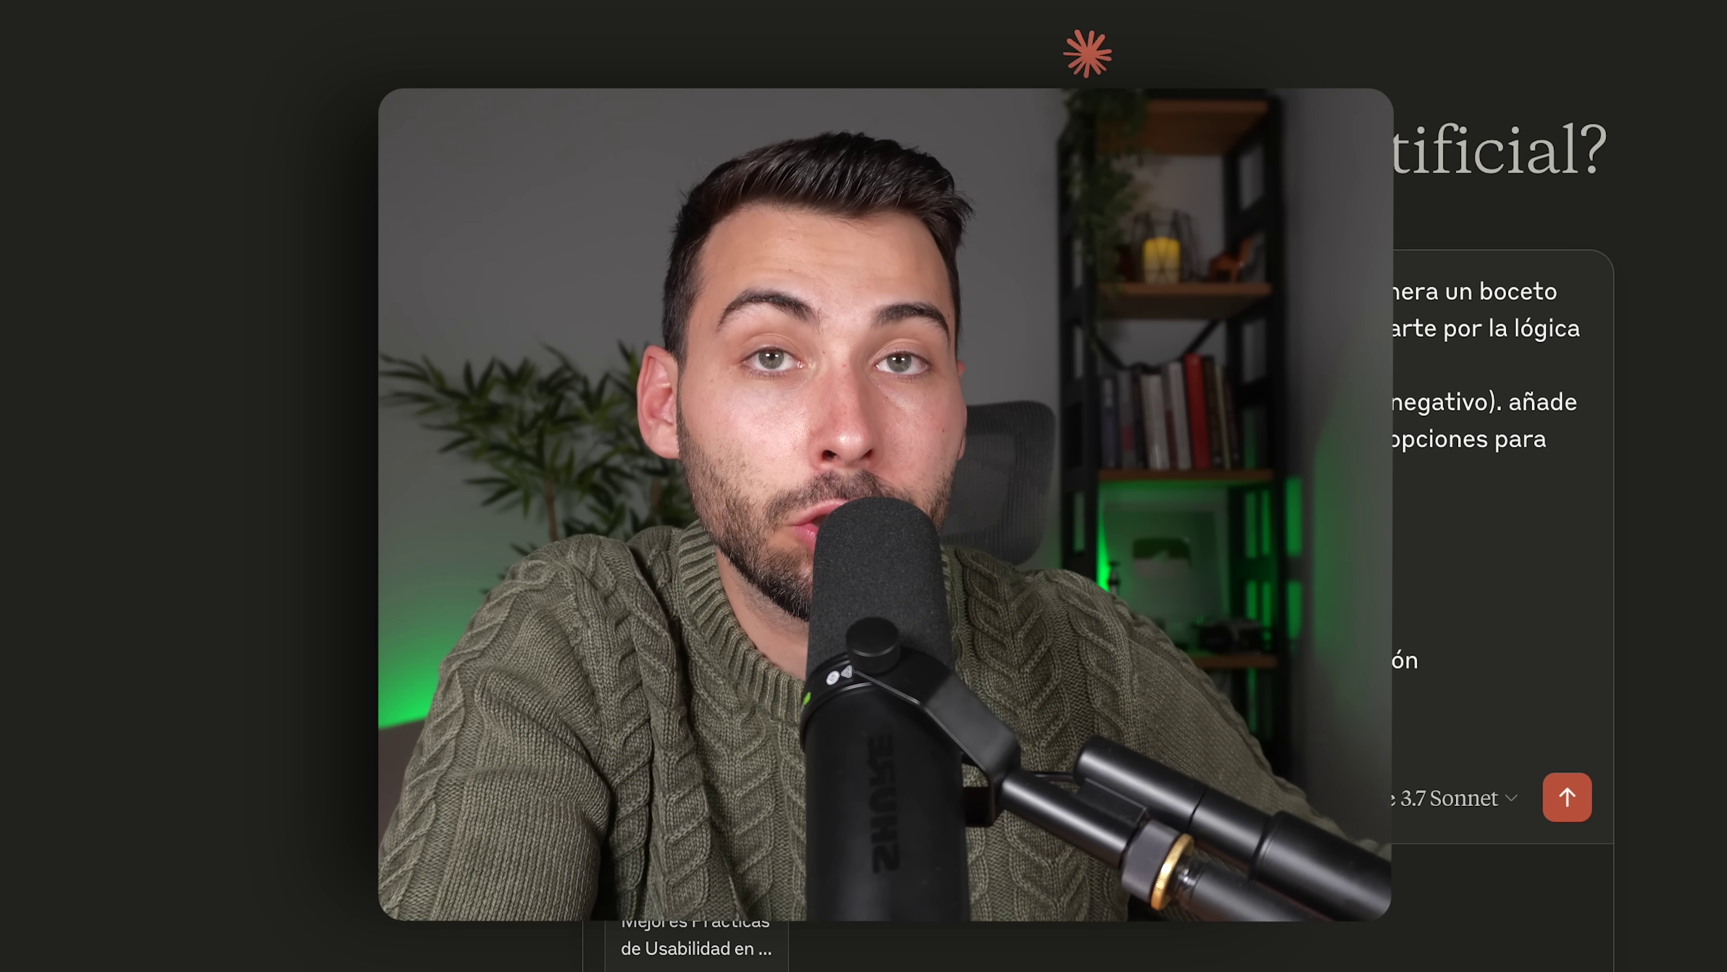
scroll(1248, 333, down, 1)
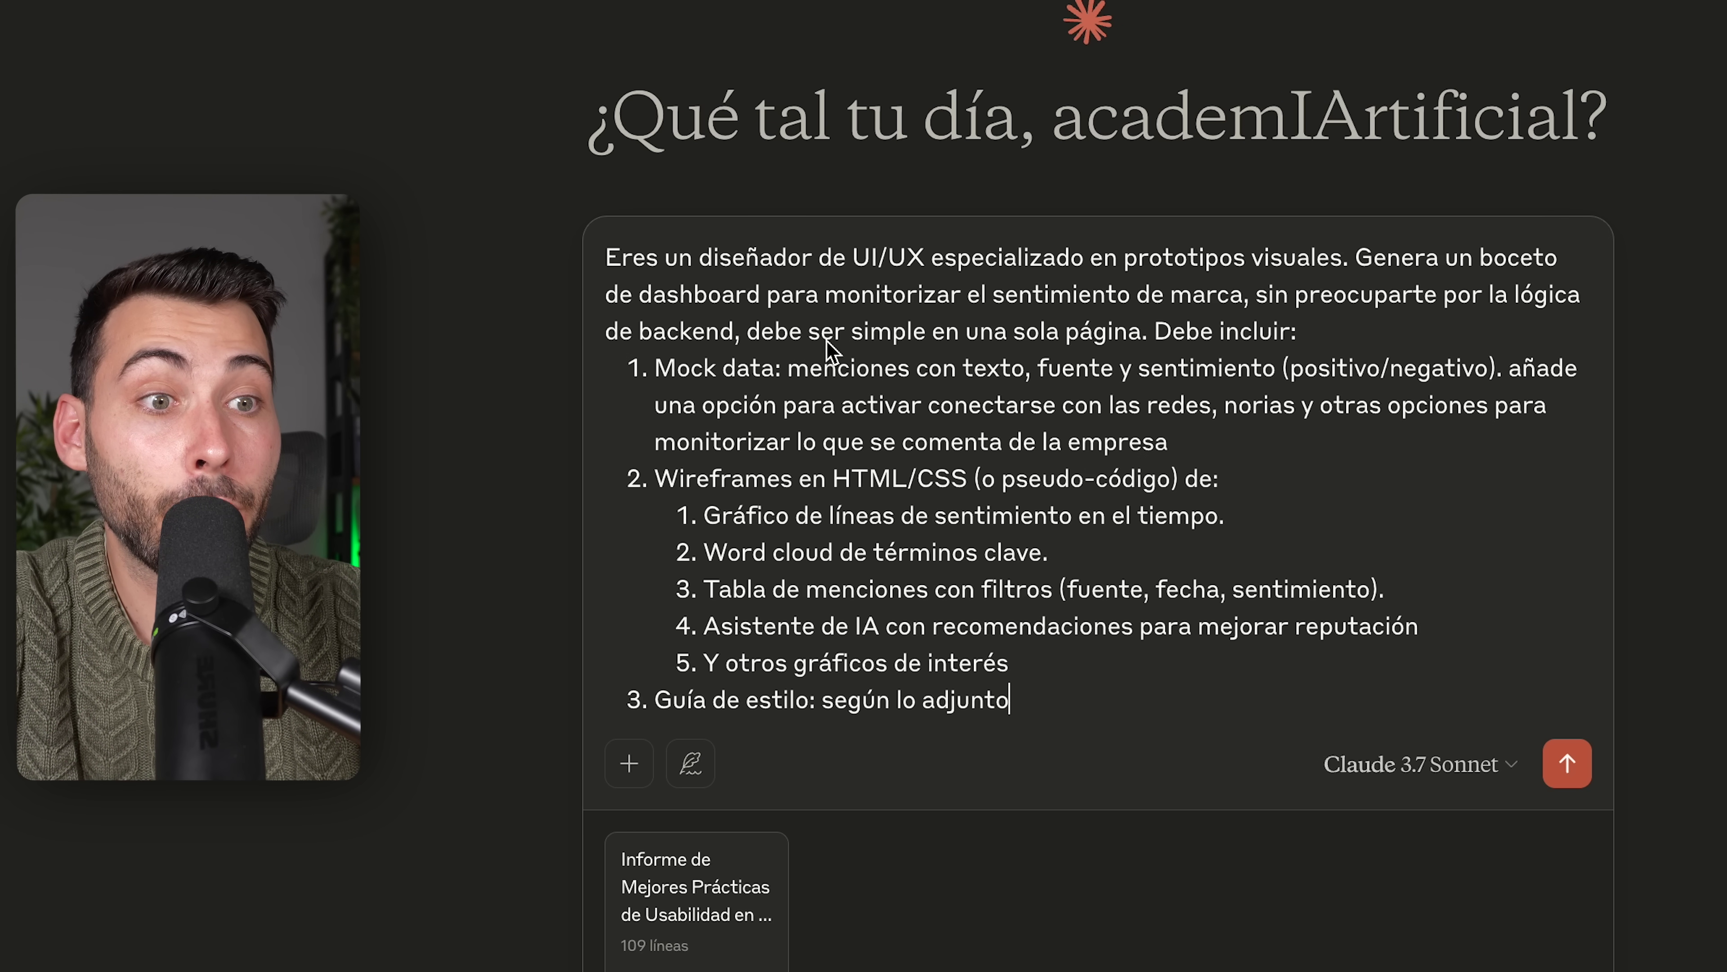
scroll(1138, 348, down, 1)
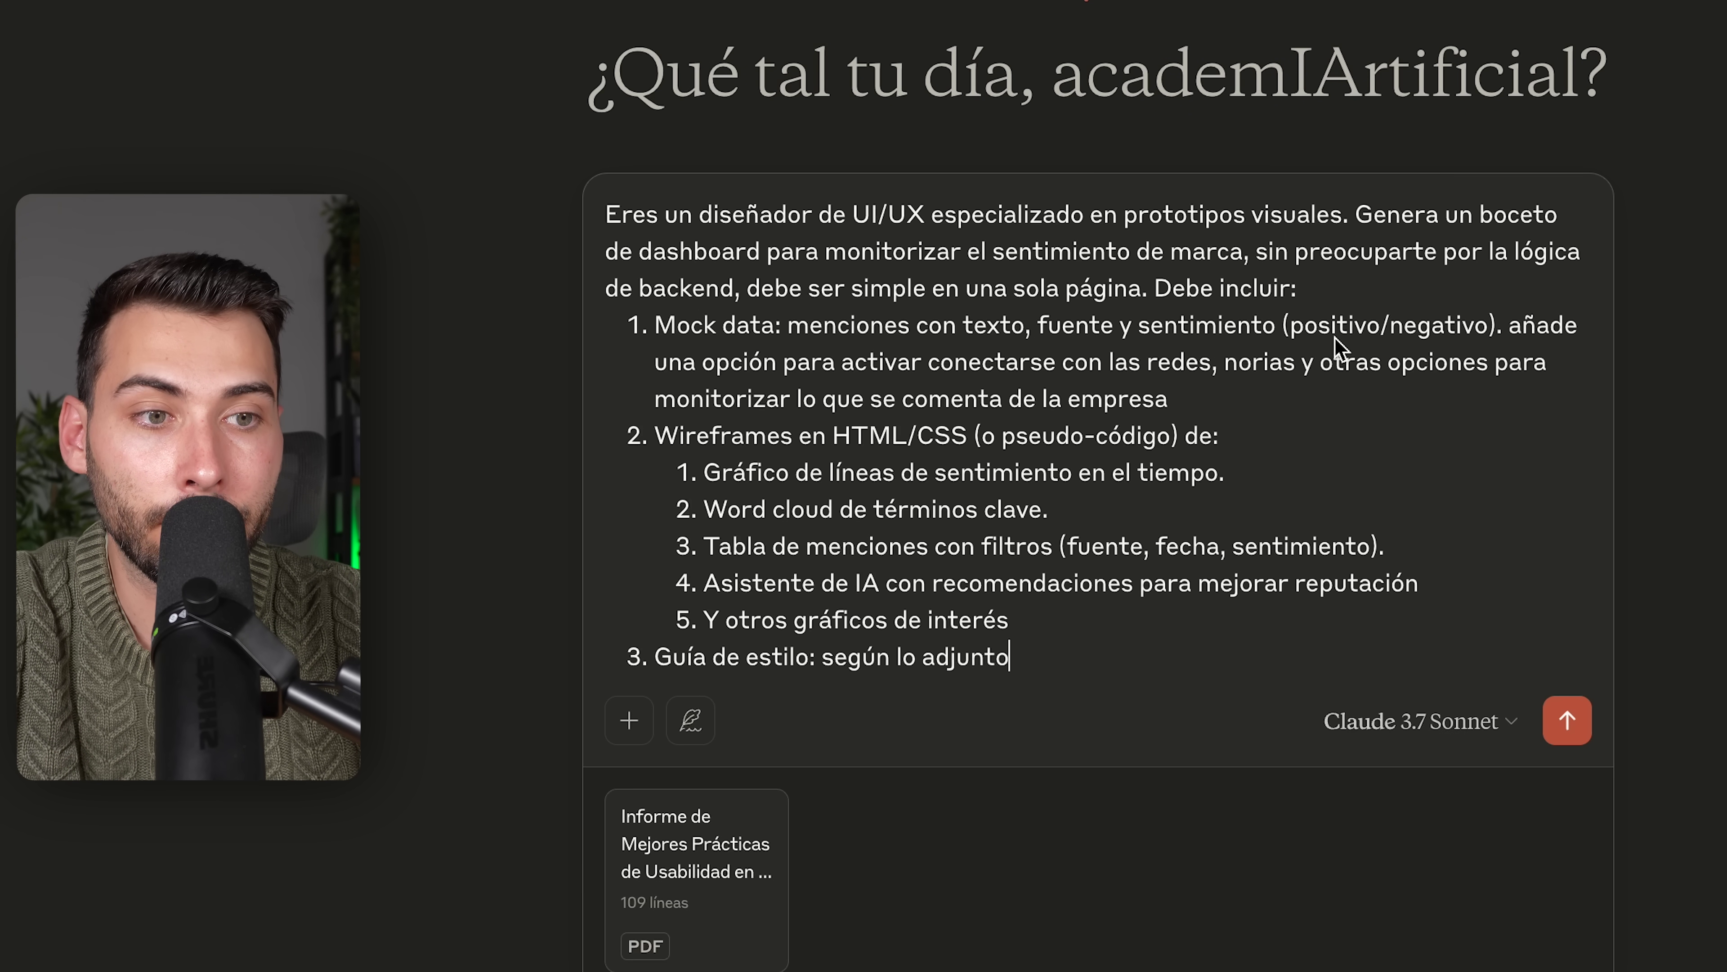
scroll(1336, 347, down, 1)
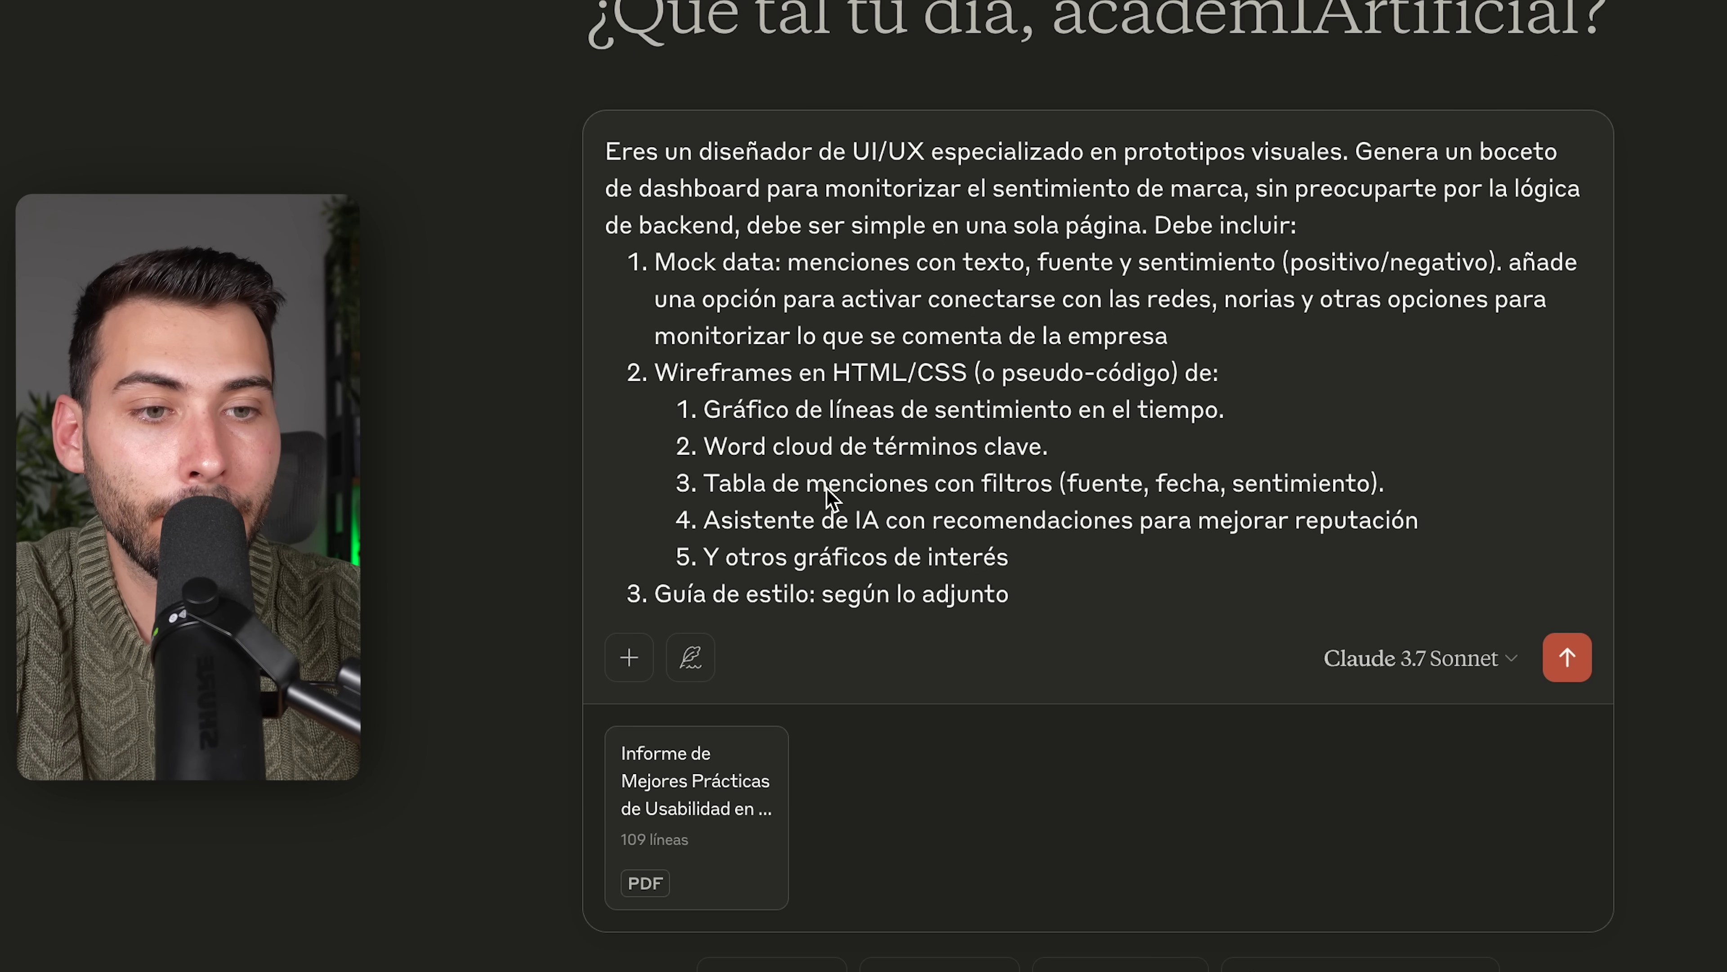
scroll(669, 544, down, 1)
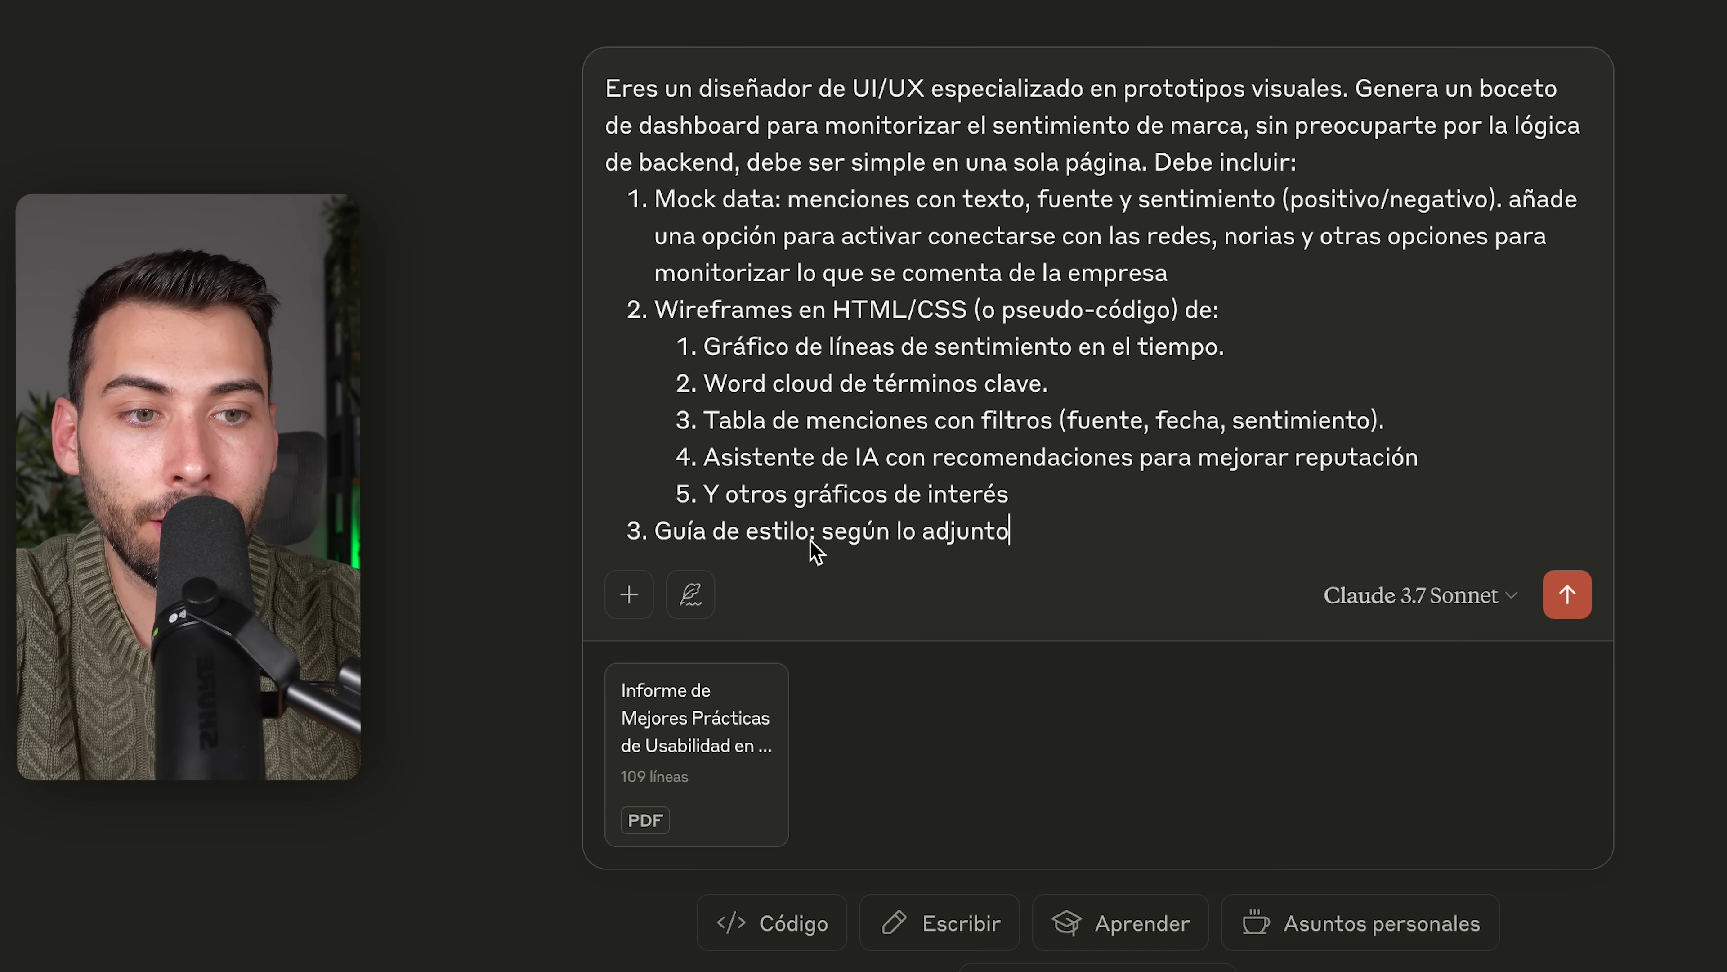
drag(822, 541, 1025, 536)
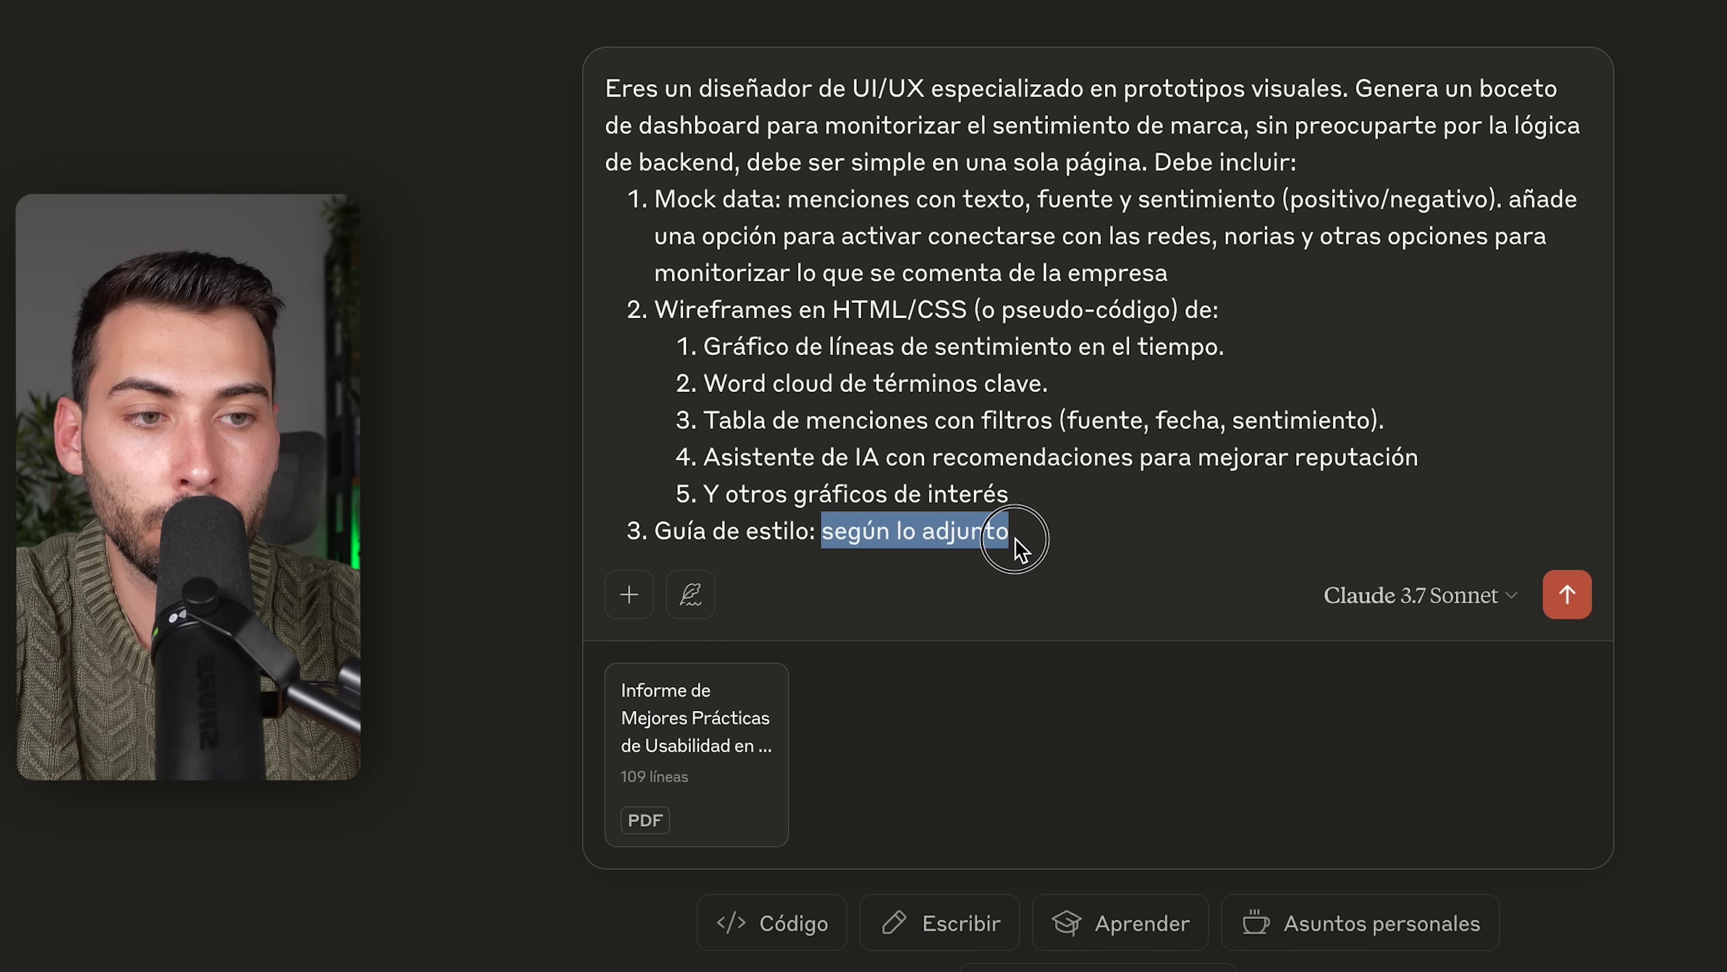
click(1044, 538)
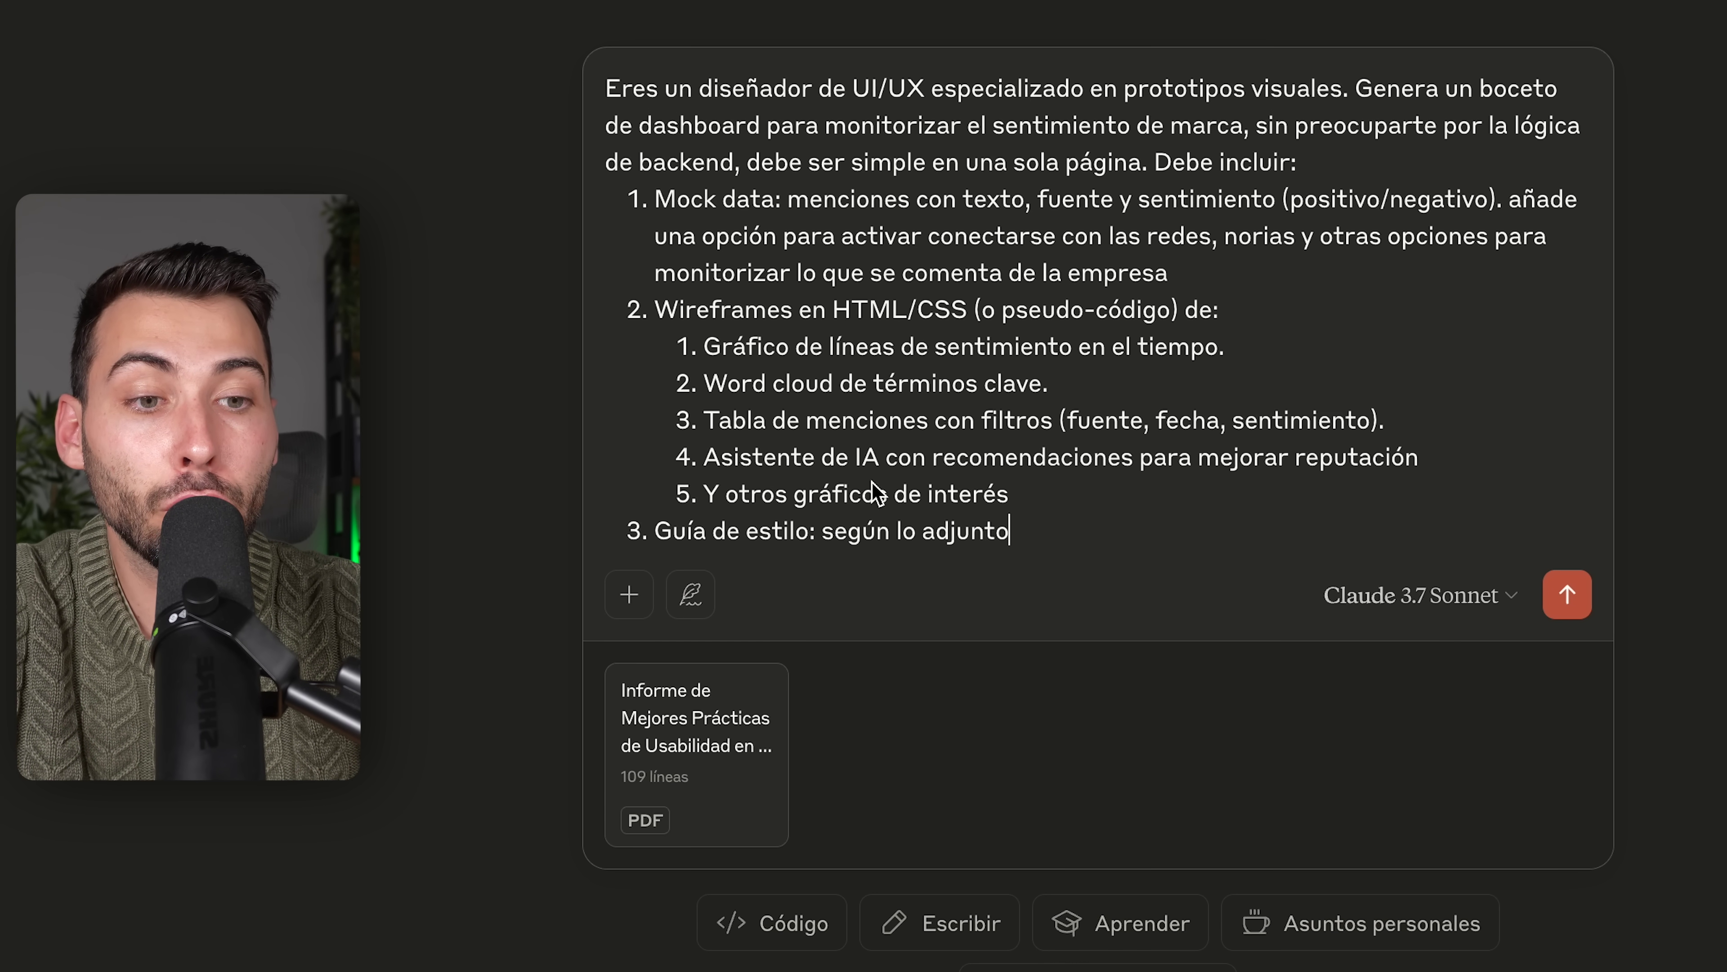
mouse_move(675, 728)
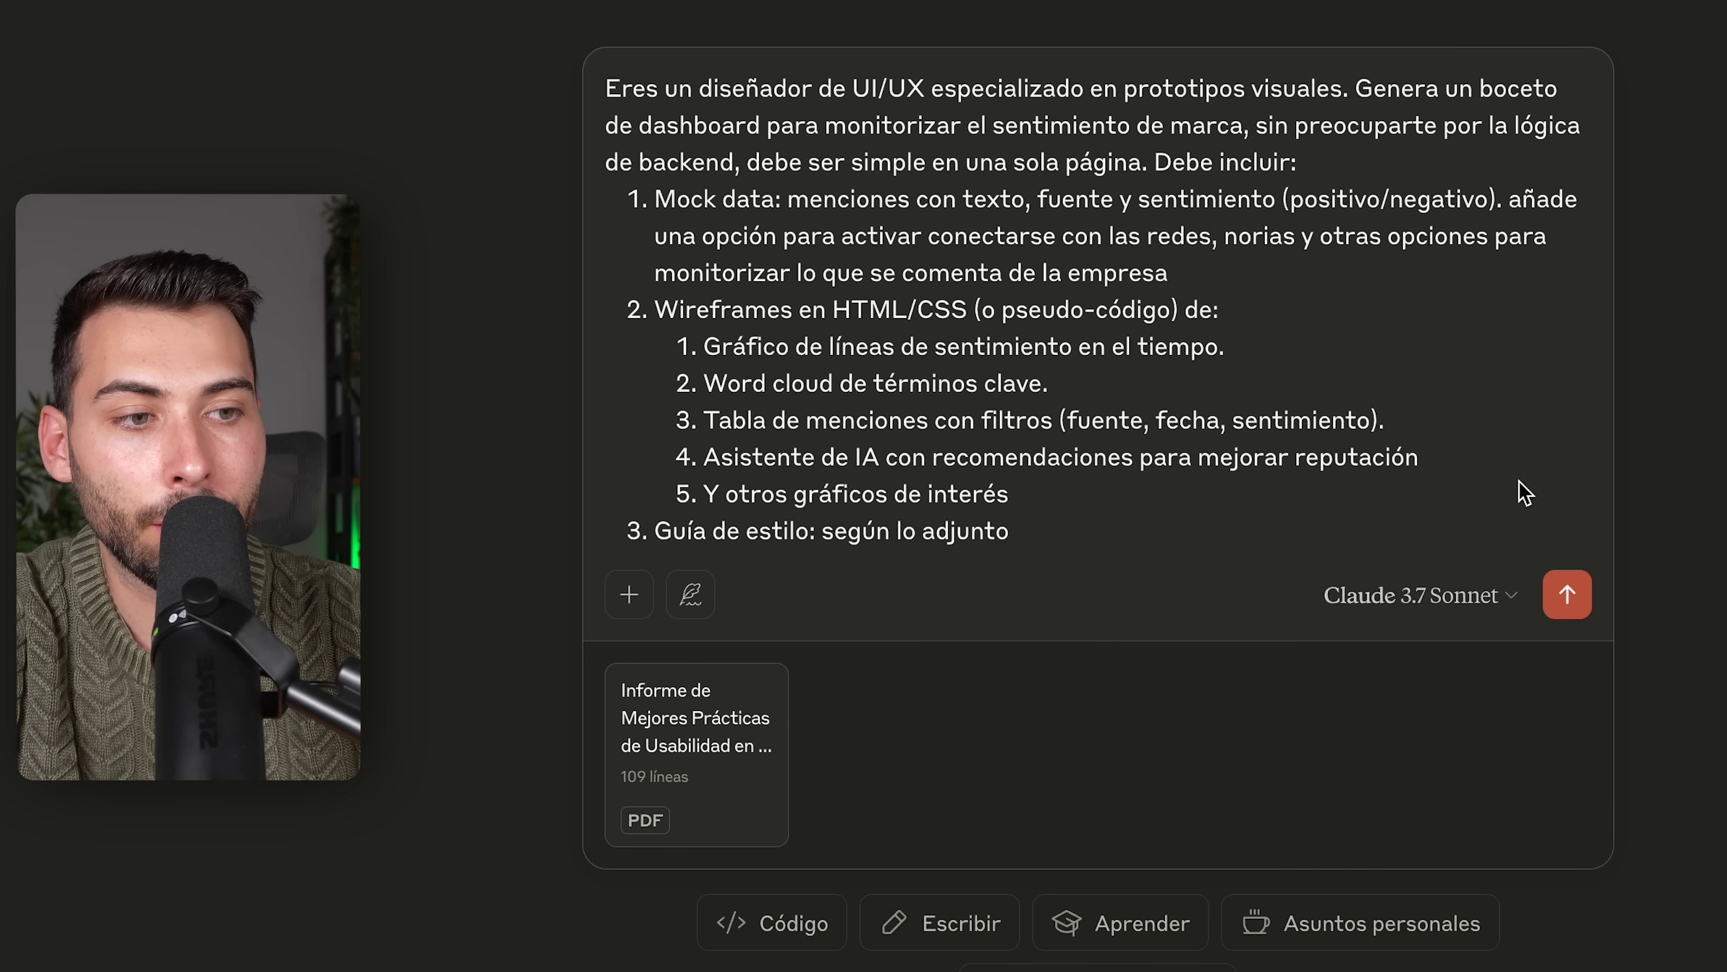
click(1568, 596)
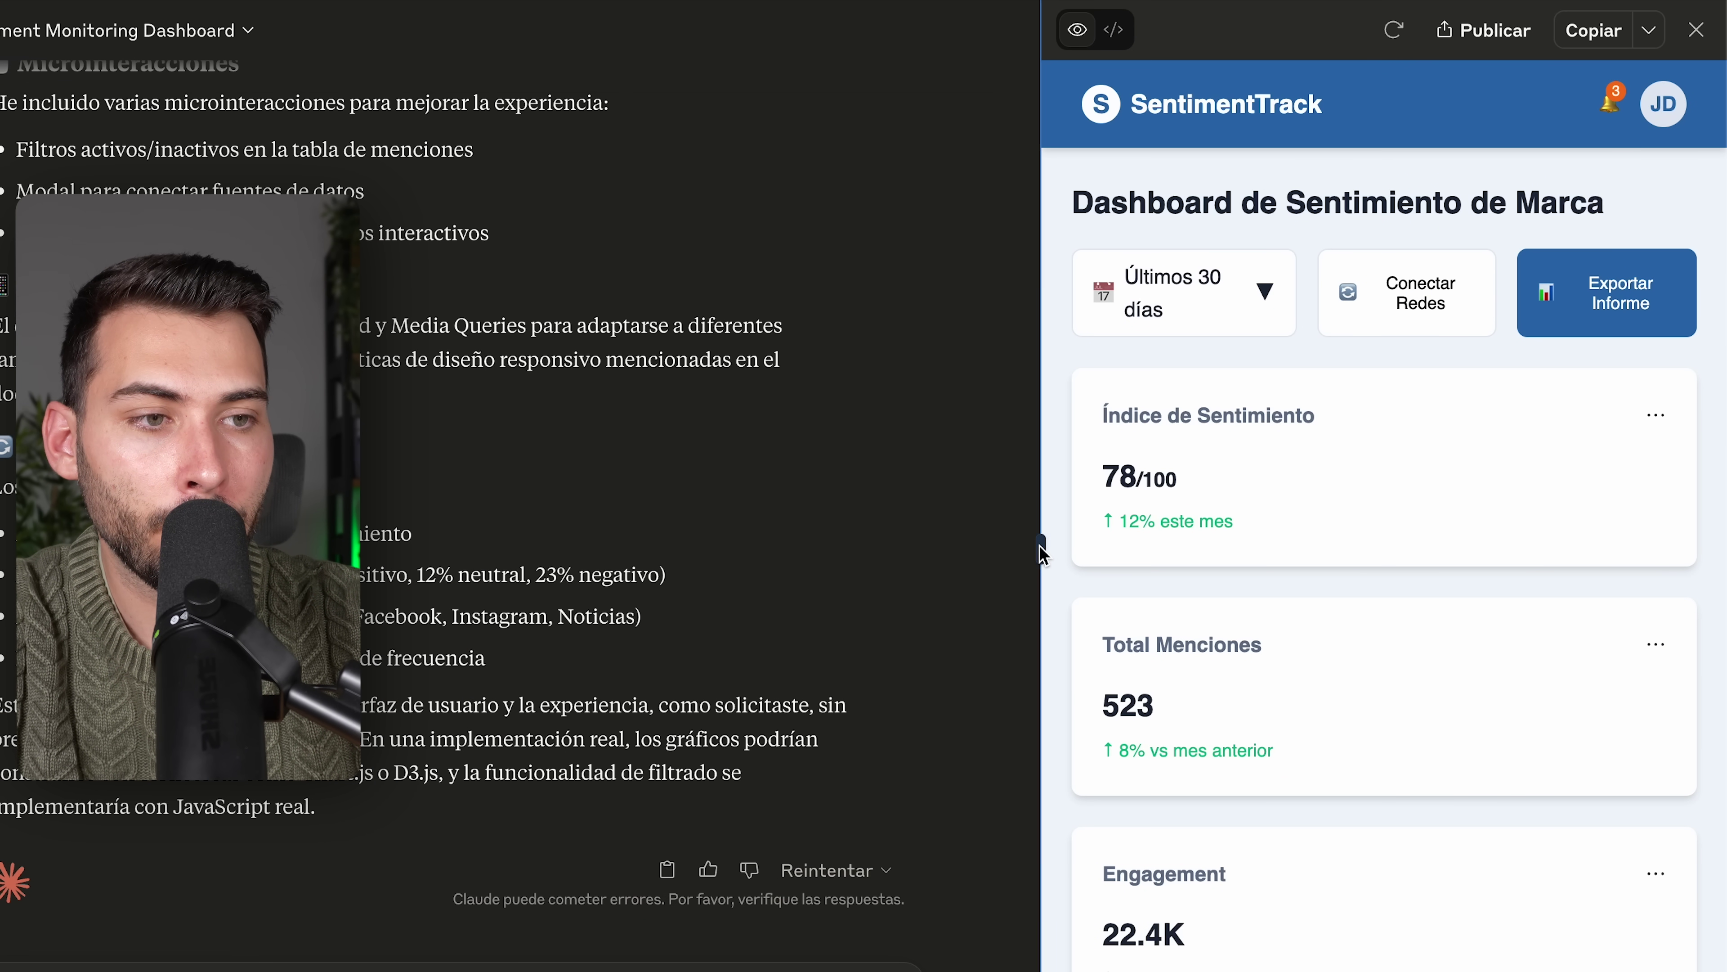
Step: Widen the generated dashboard preview, then open its Conectar Redes data-source dialog and save the changes
drag(1040, 551, 392, 548)
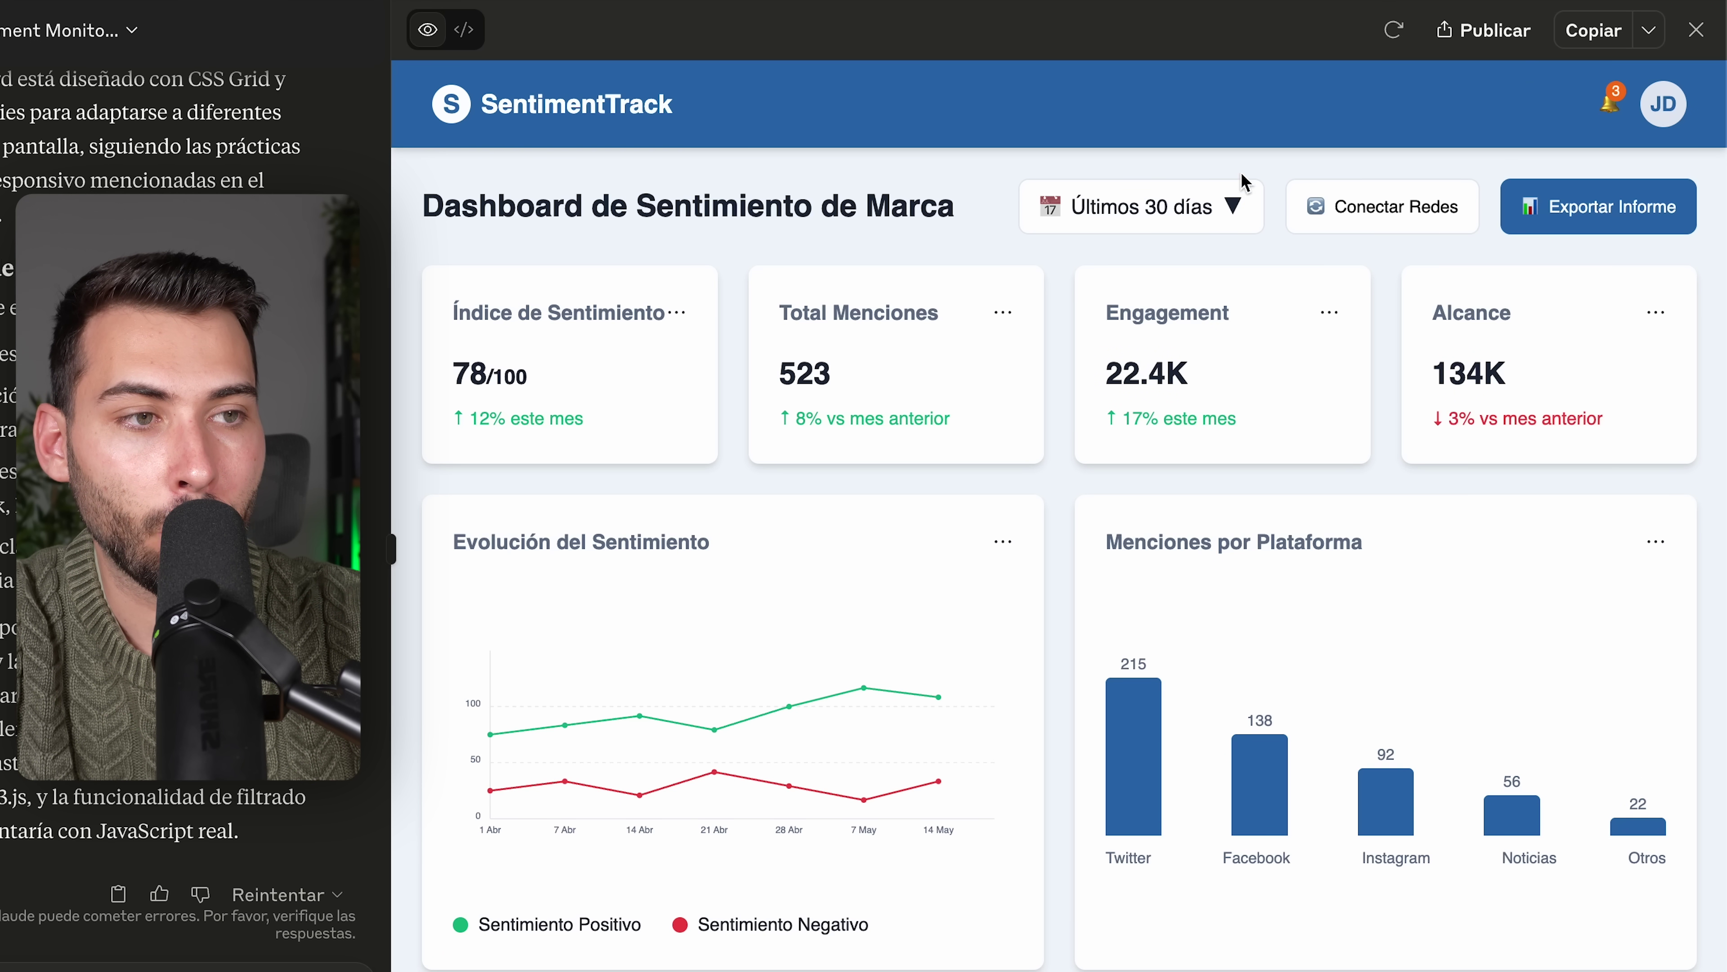
click(1391, 224)
scroll(1073, 391, down, 1)
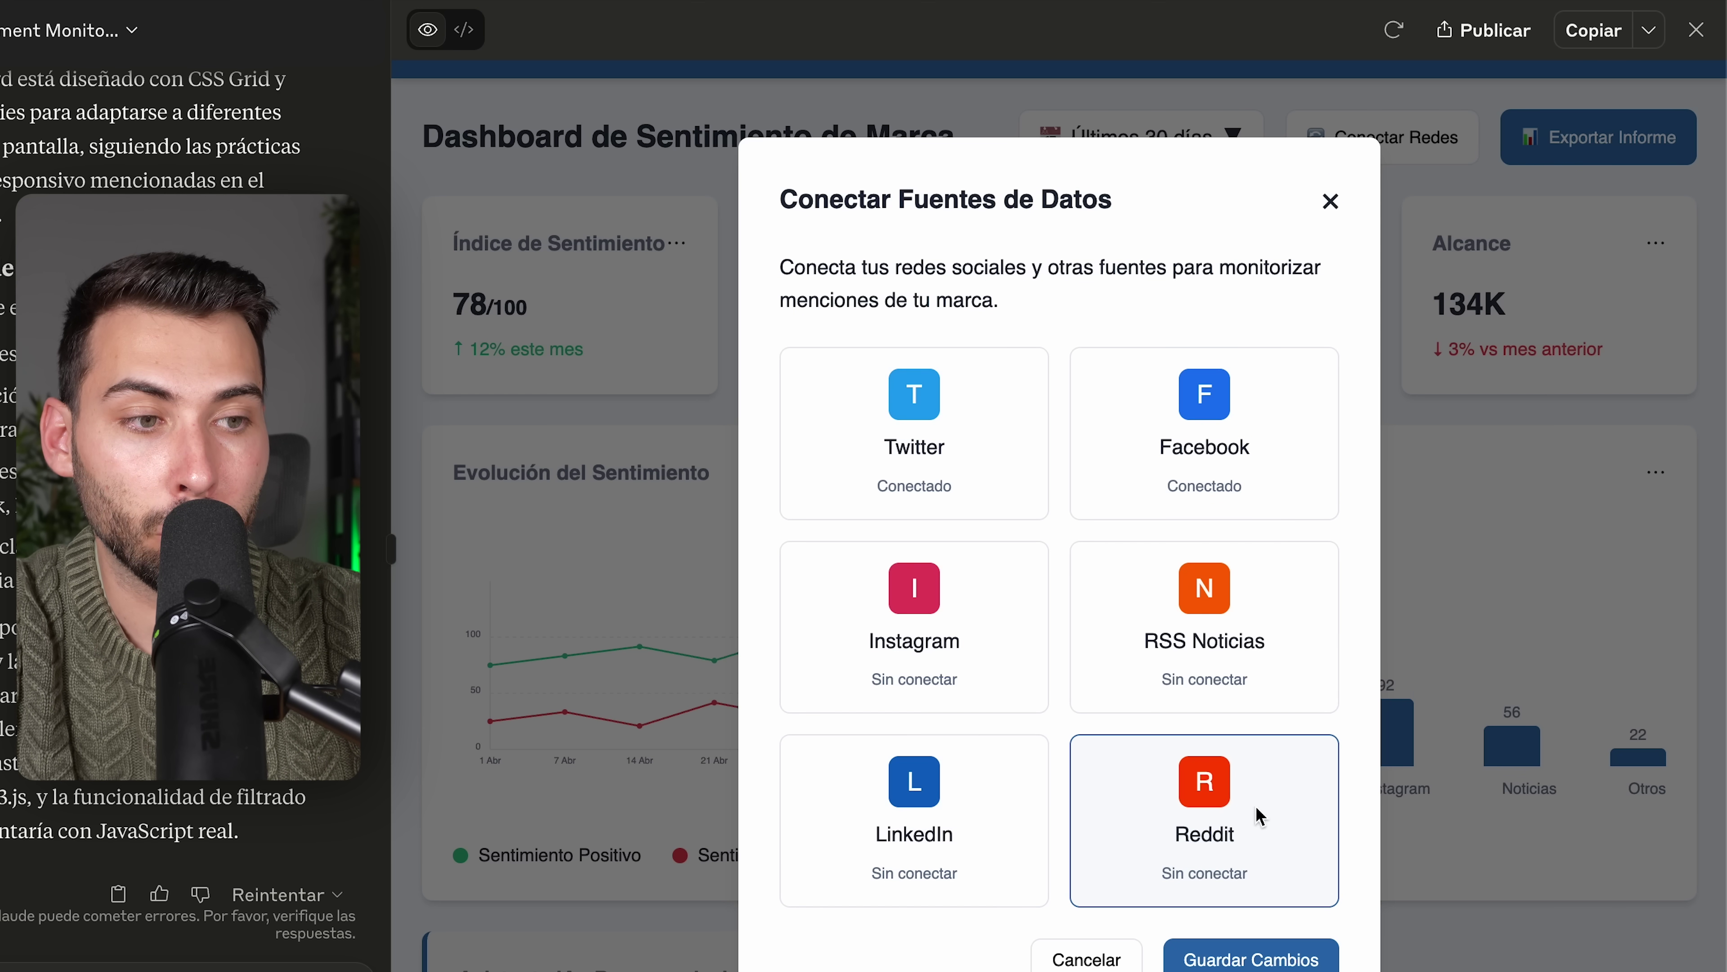
click(1251, 958)
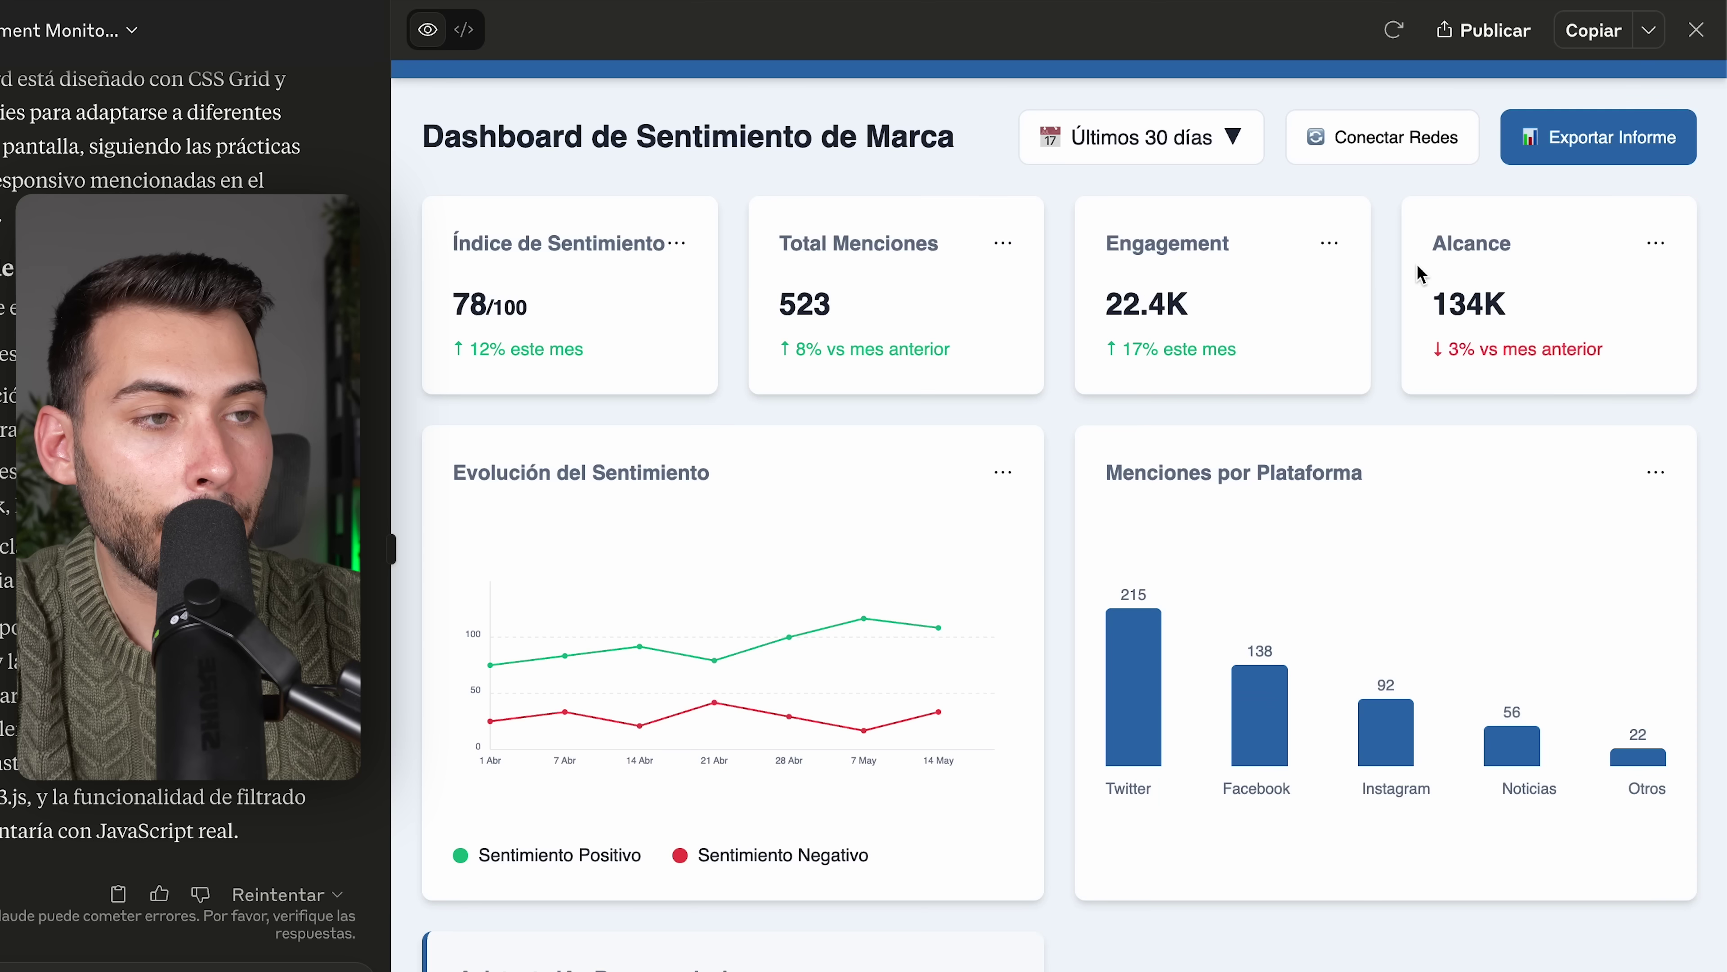
scroll(1426, 270, up, 1)
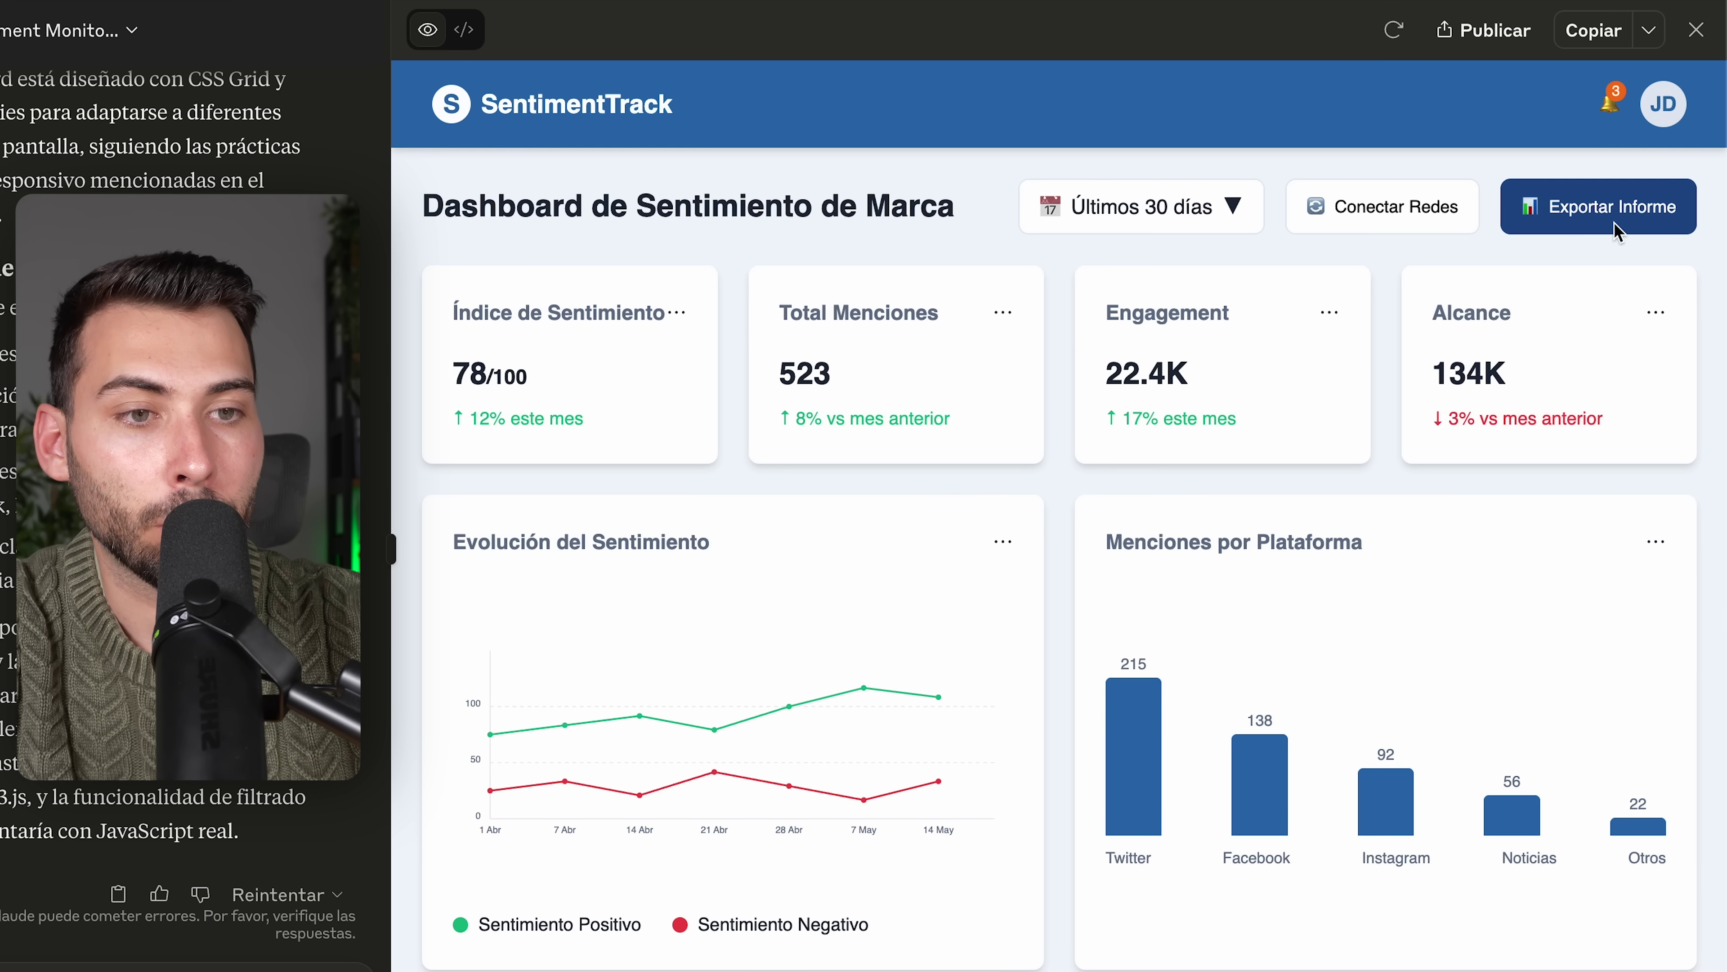
Step: Review the dashboard's metrics and charts, AI assistant recommendations, sentiment distribution, latest mentions table and key-terms word cloud
scroll(928, 276, down, 2)
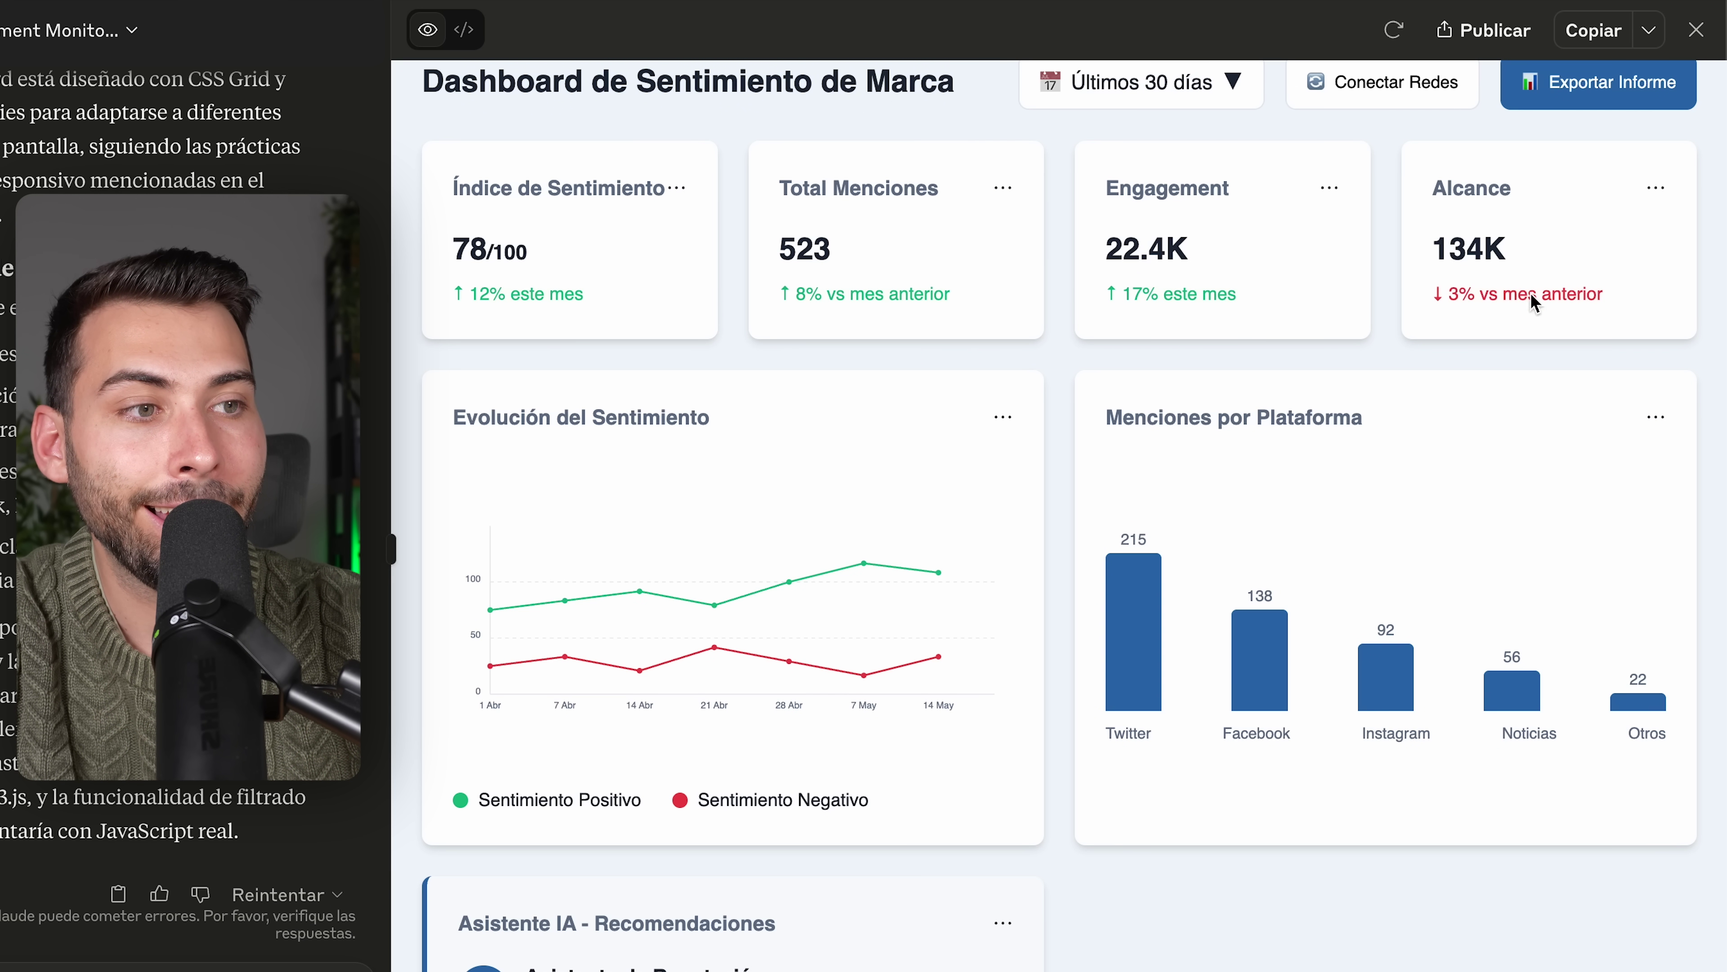
scroll(493, 648, down, 1)
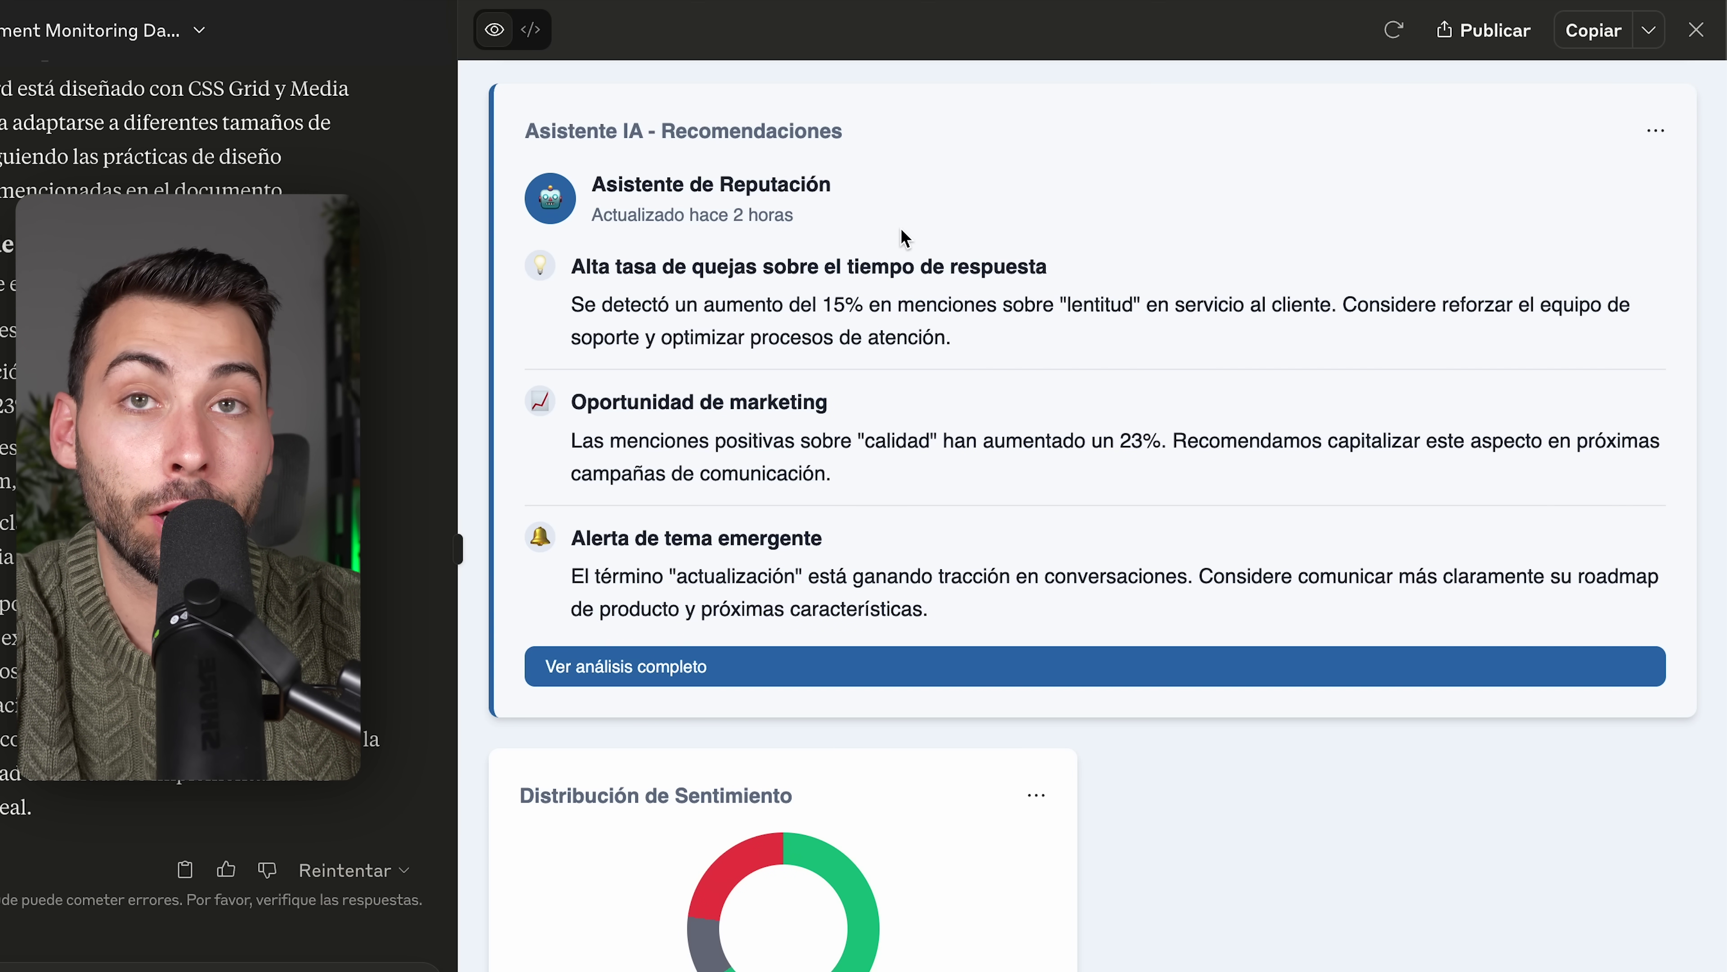
scroll(905, 237, down, 5)
scroll(901, 238, down, 3)
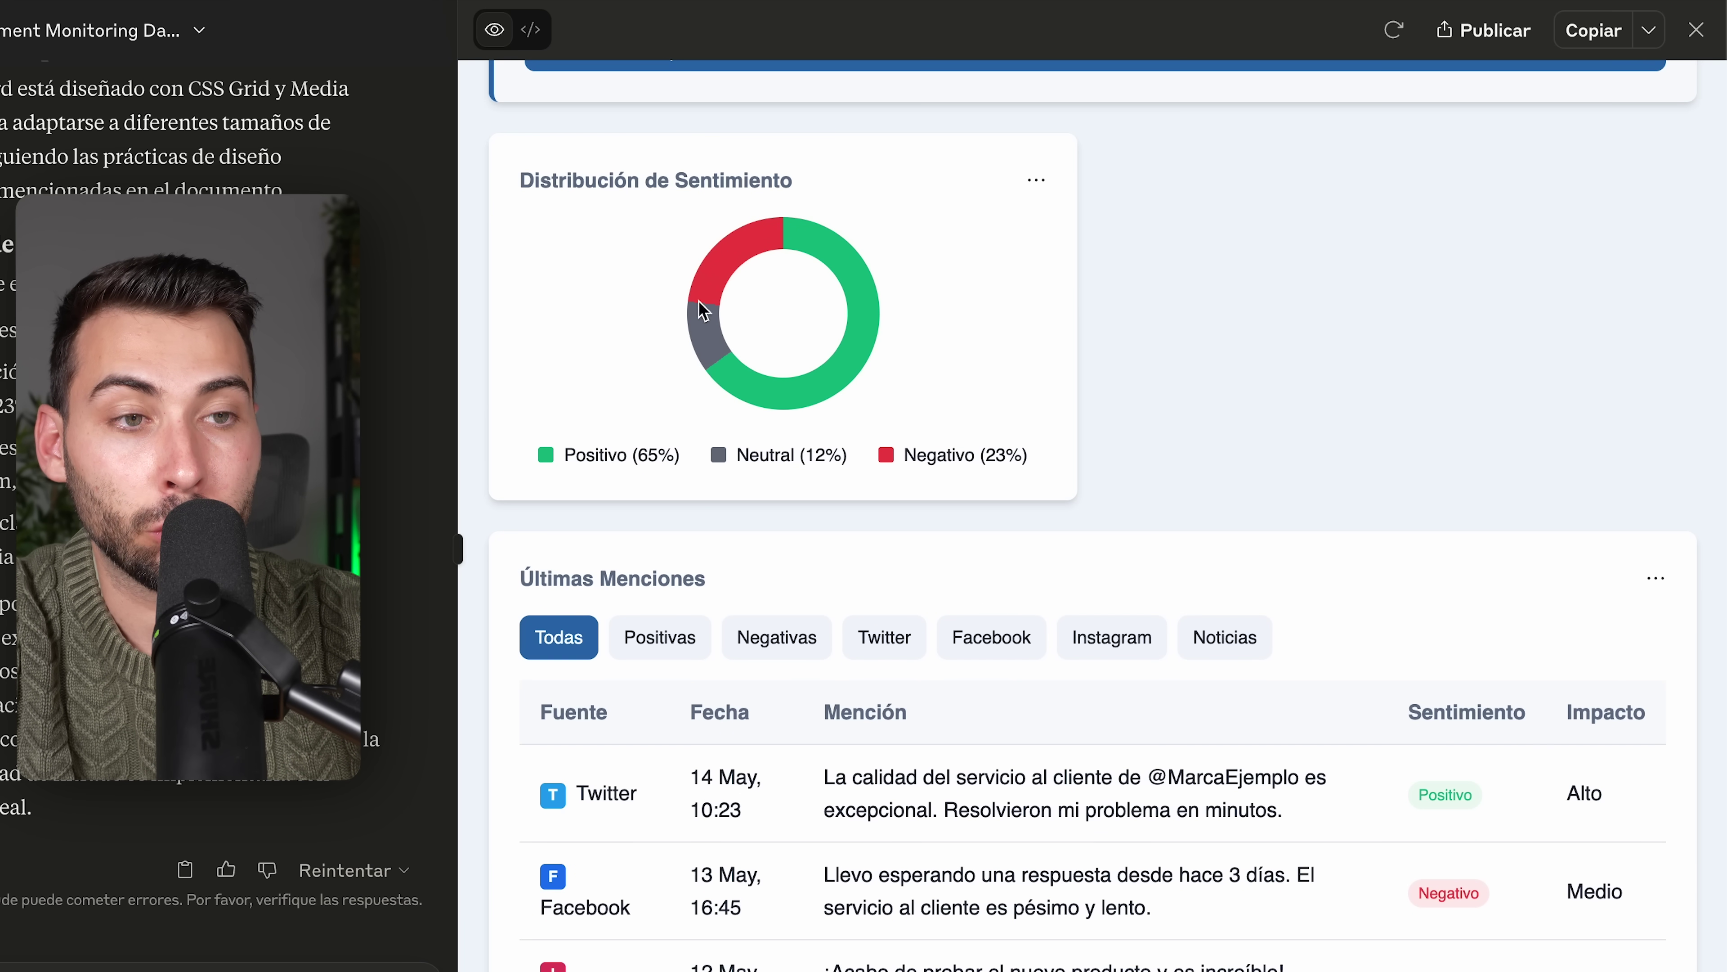
scroll(875, 368, down, 6)
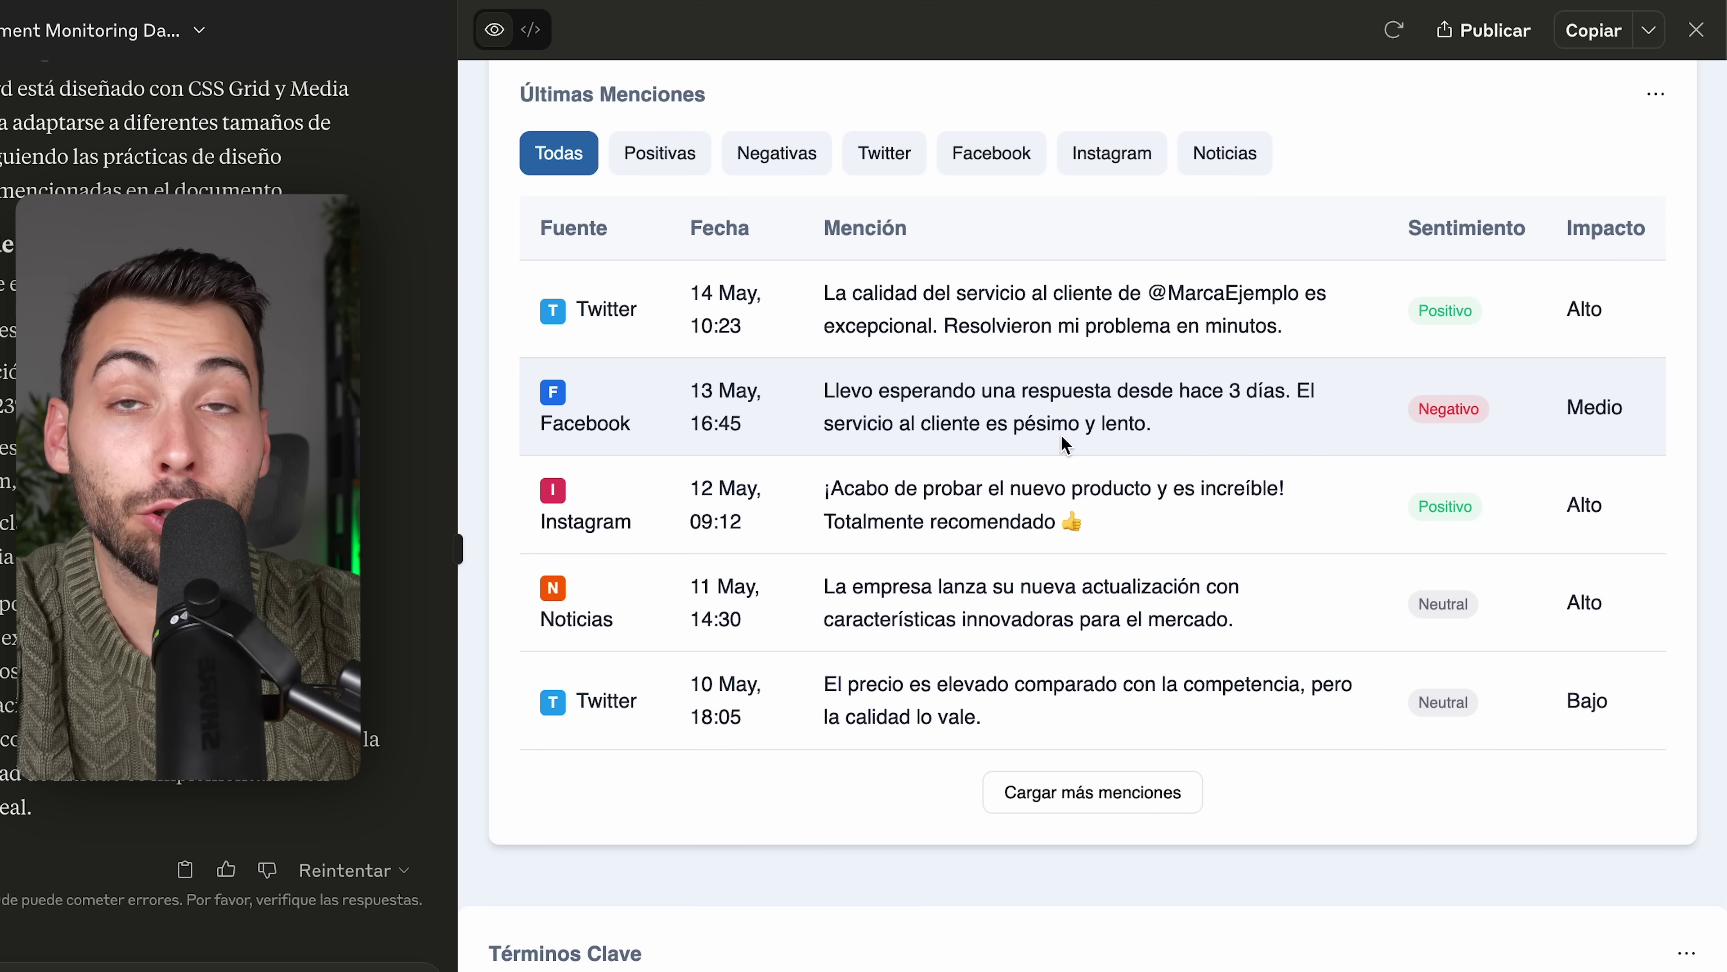
scroll(1064, 444, down, 3)
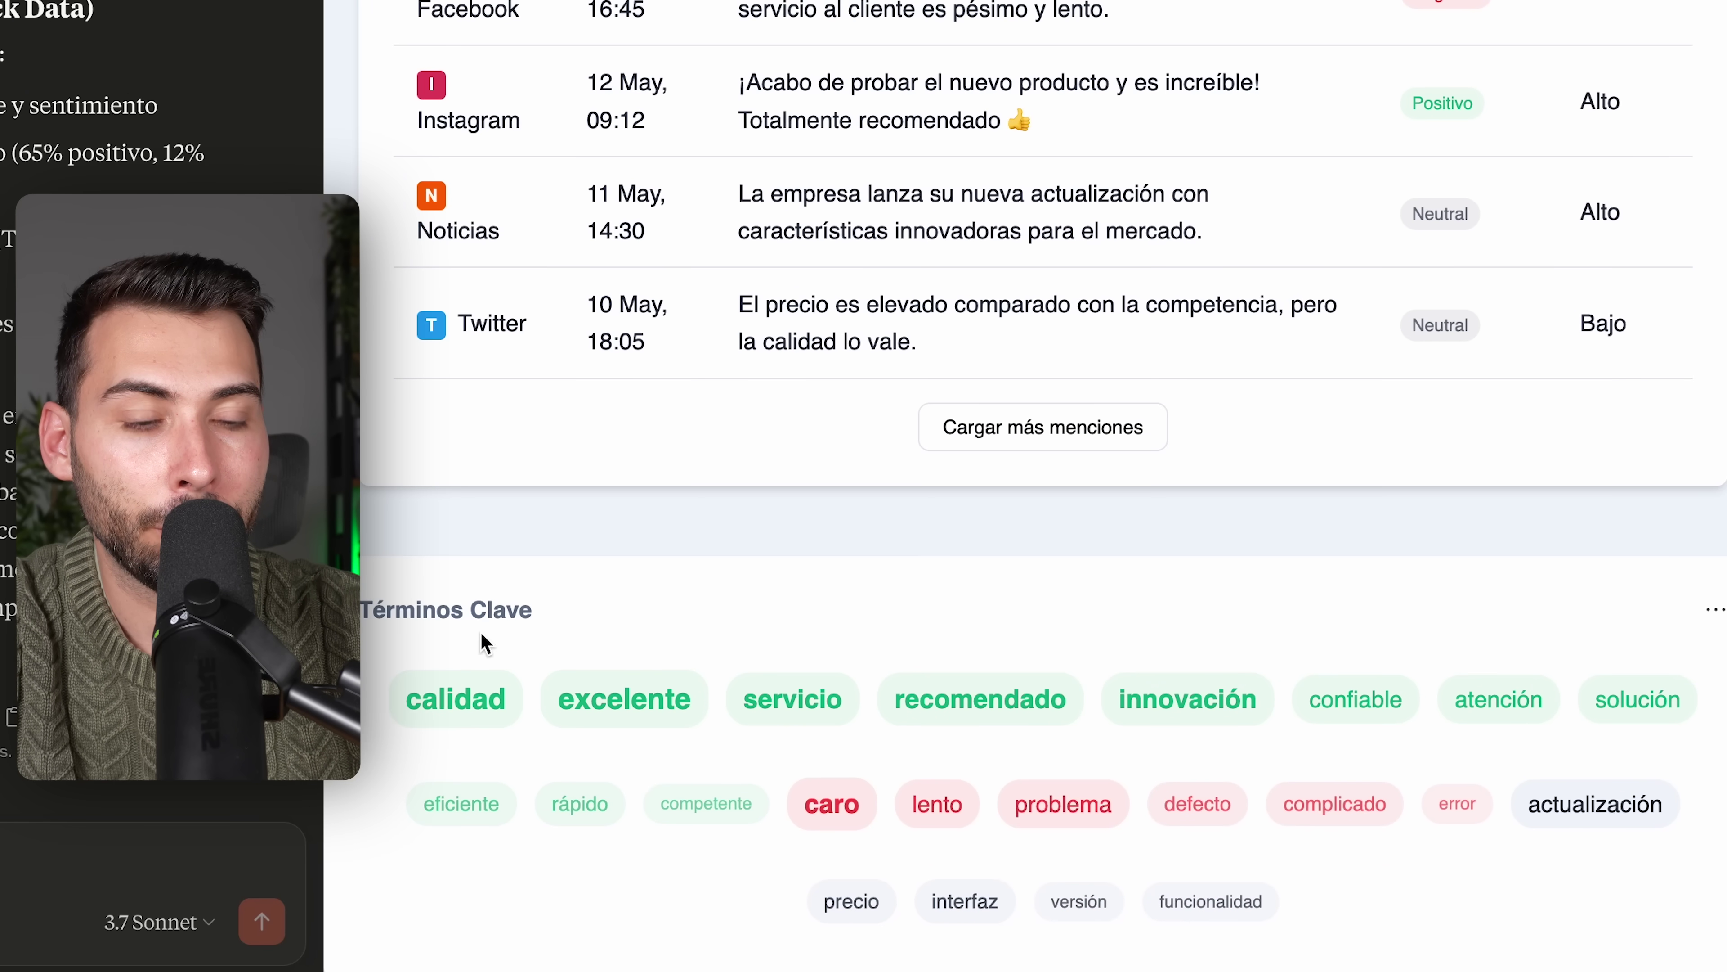